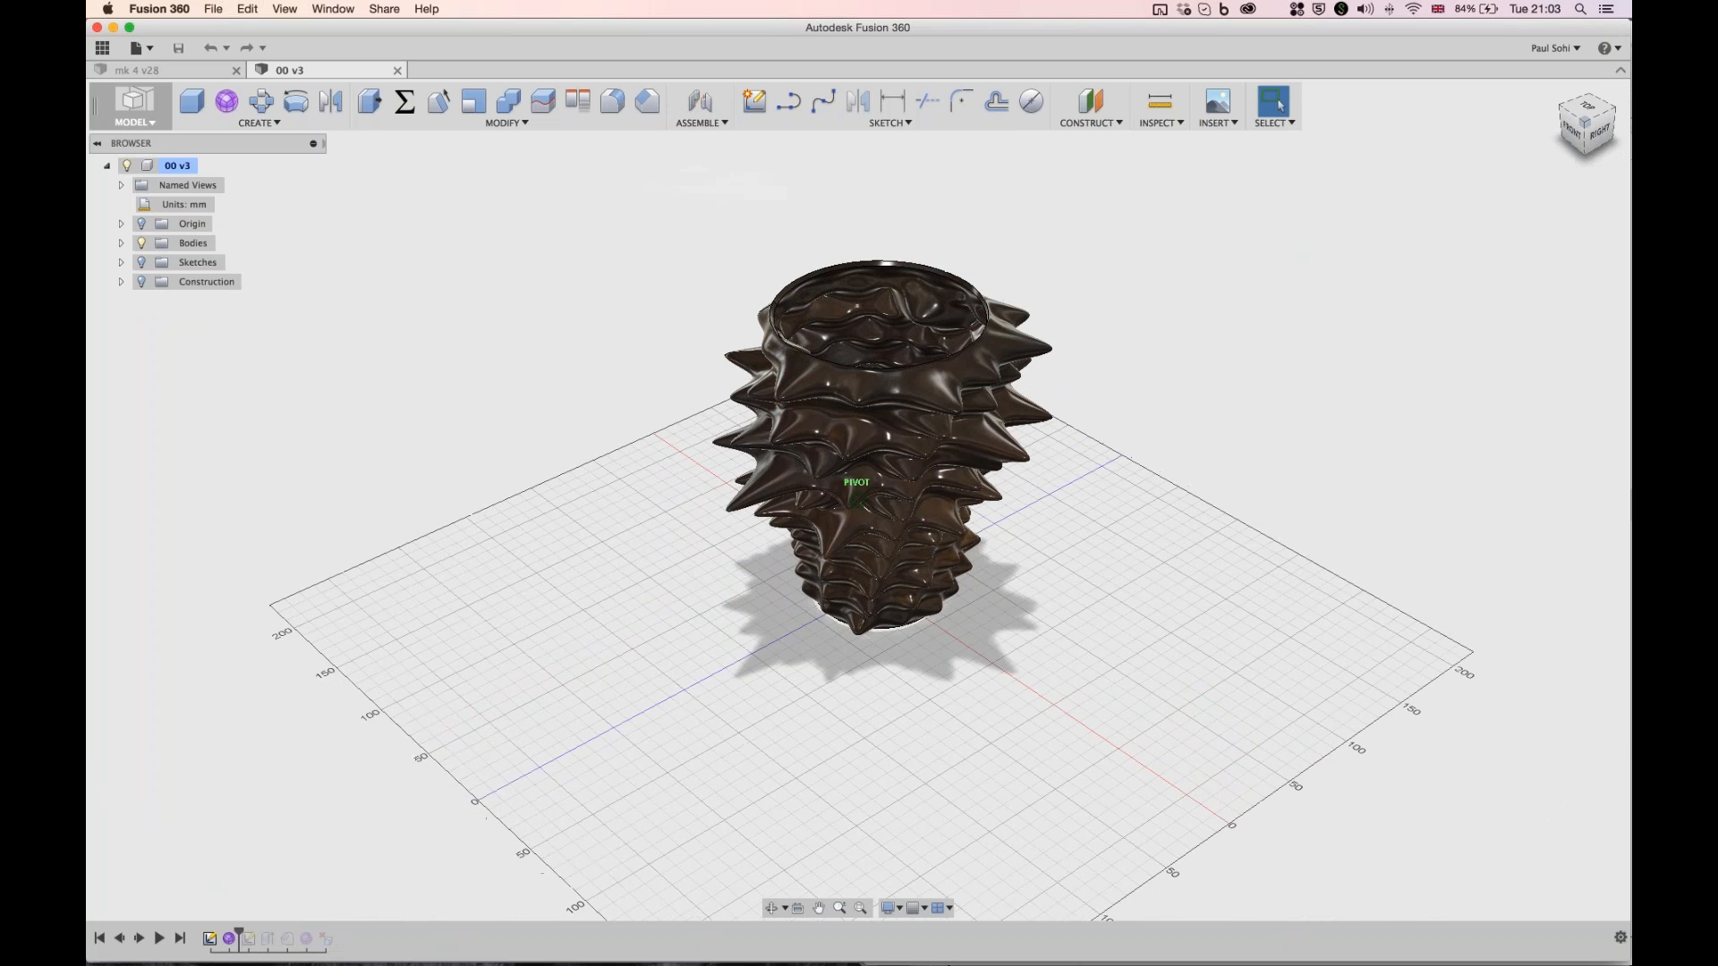
- Examine the finished spiked vase's rim, interior and outer surface up close from several sides
{"action": "scroll", "coordinate": [858, 443], "scroll_direction": "up", "scroll_amount": 3}
{"action": "scroll", "coordinate": [886, 460], "scroll_direction": "up", "scroll_amount": 1}
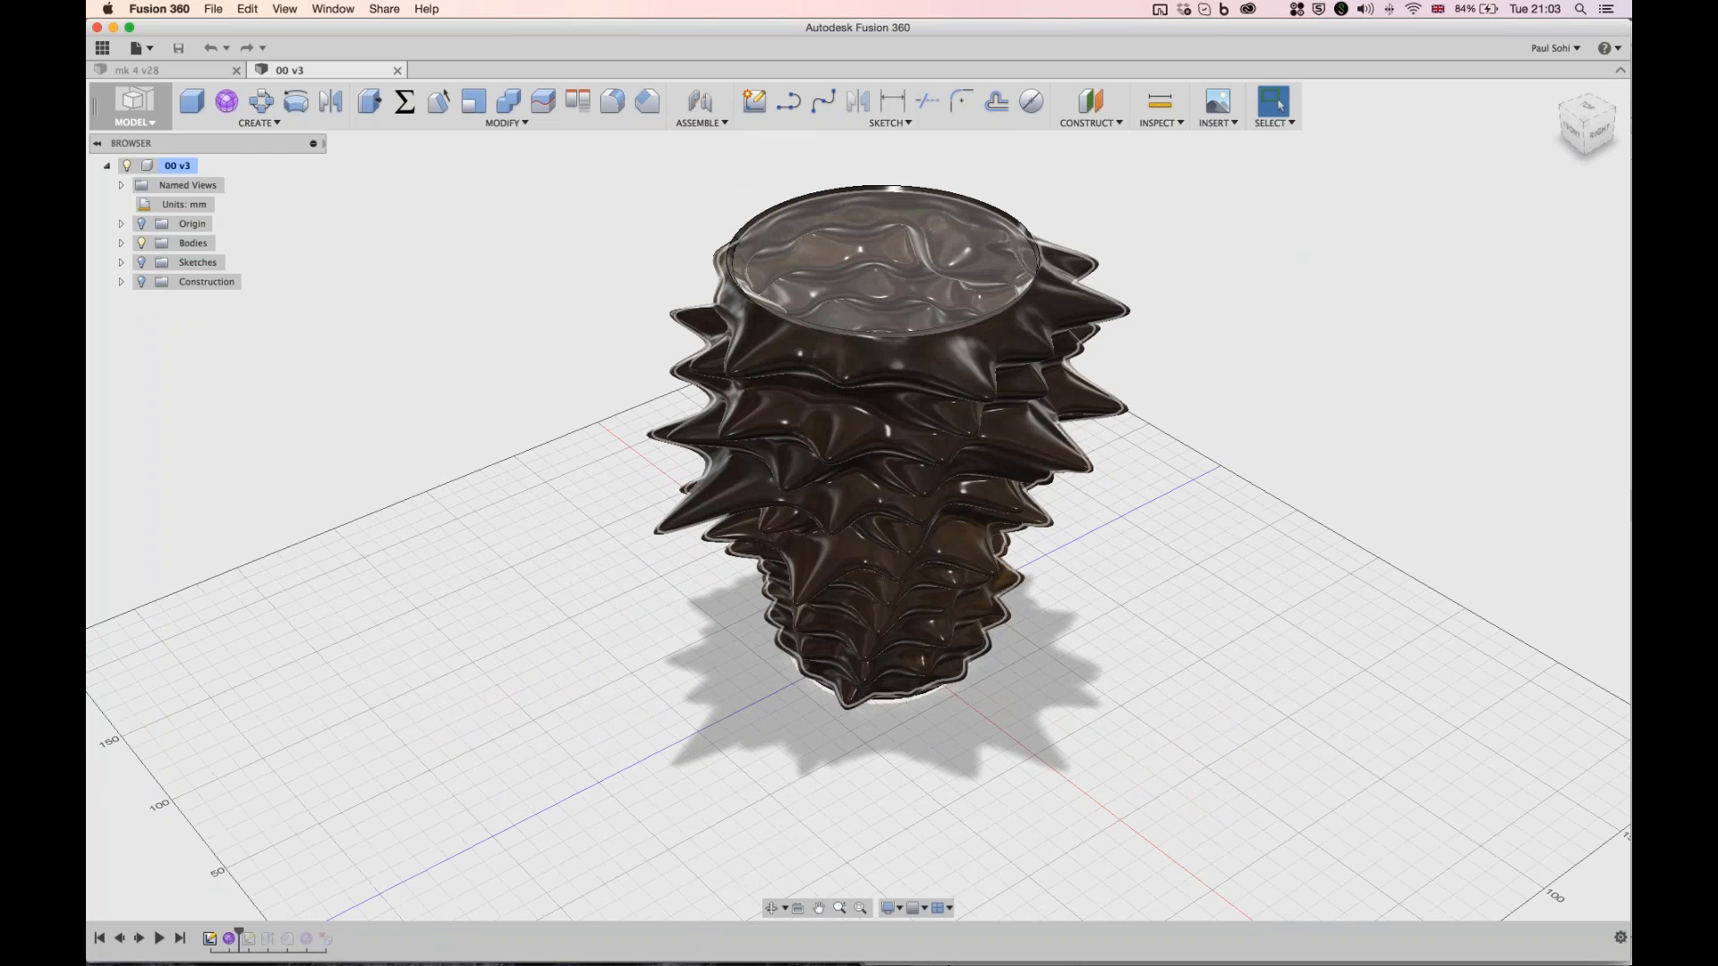
{"action": "mouse_move", "coordinate": [886, 460]}
{"action": "middle_mouse_down"}
{"action": "mouse_move", "coordinate": [879, 503]}
{"action": "mouse_move", "coordinate": [857, 494]}
{"action": "mouse_move", "coordinate": [1055, 465]}
{"action": "middle_mouse_up"}
{"action": "scroll", "coordinate": [953, 383], "scroll_direction": "up", "scroll_amount": 2}
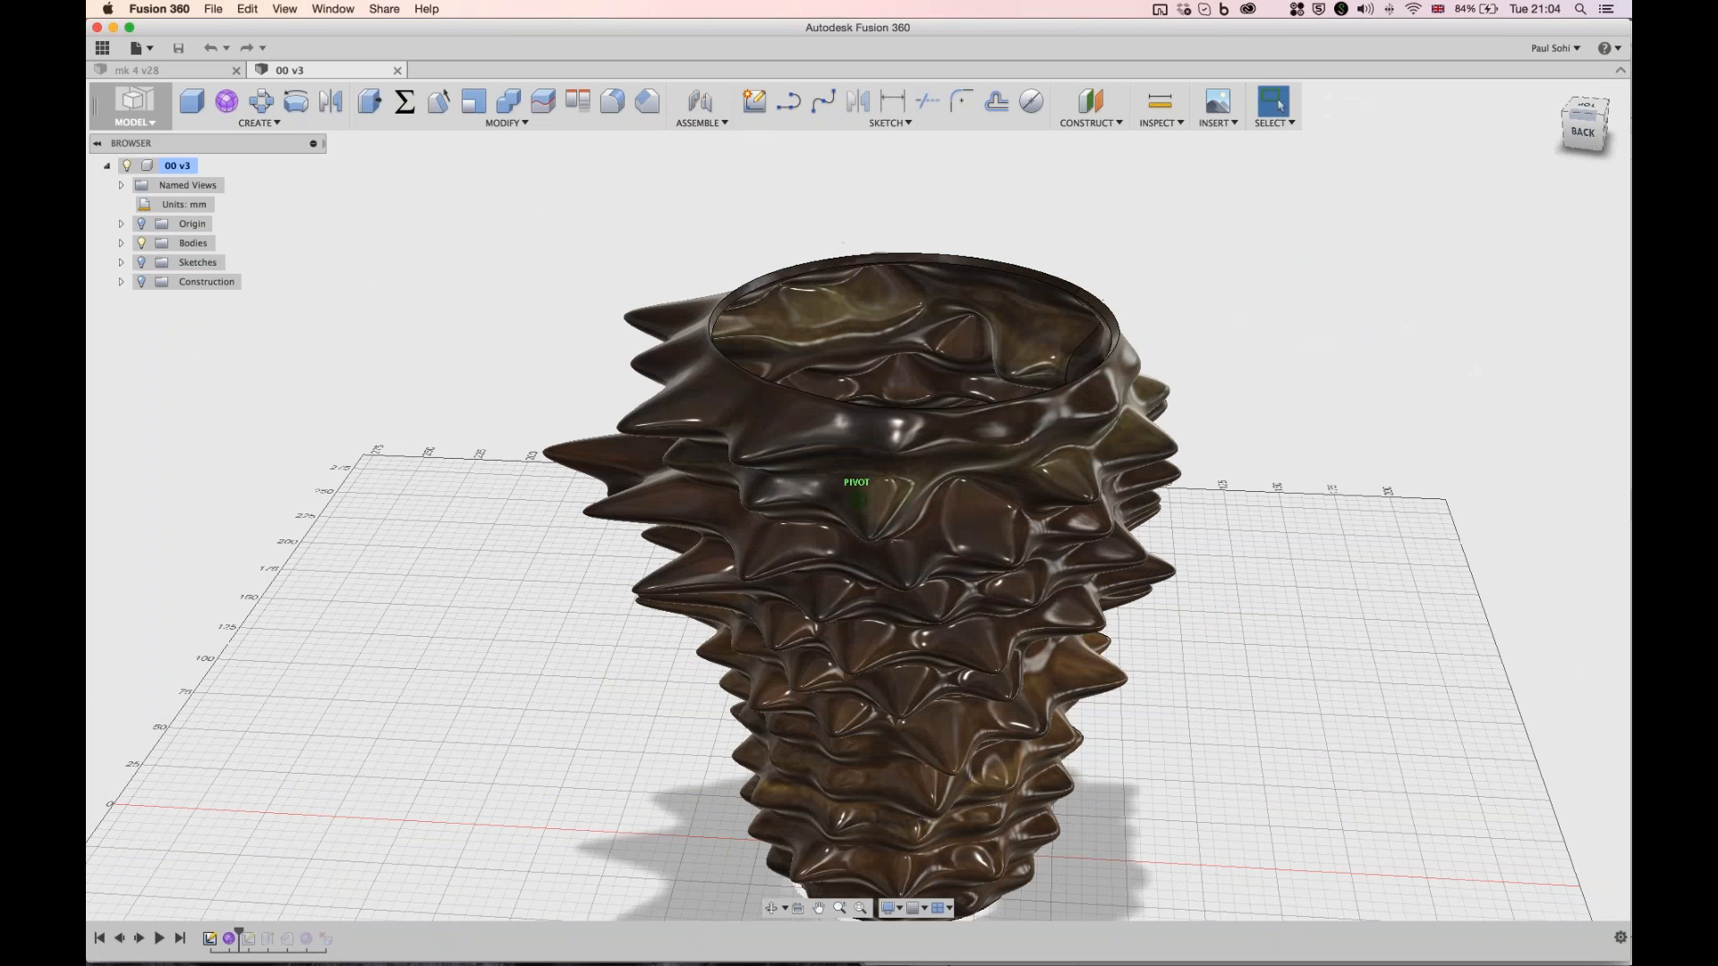
{"action": "middle_click_drag", "start_coordinate": [857, 494], "coordinate": [725, 533], "text": "shift"}
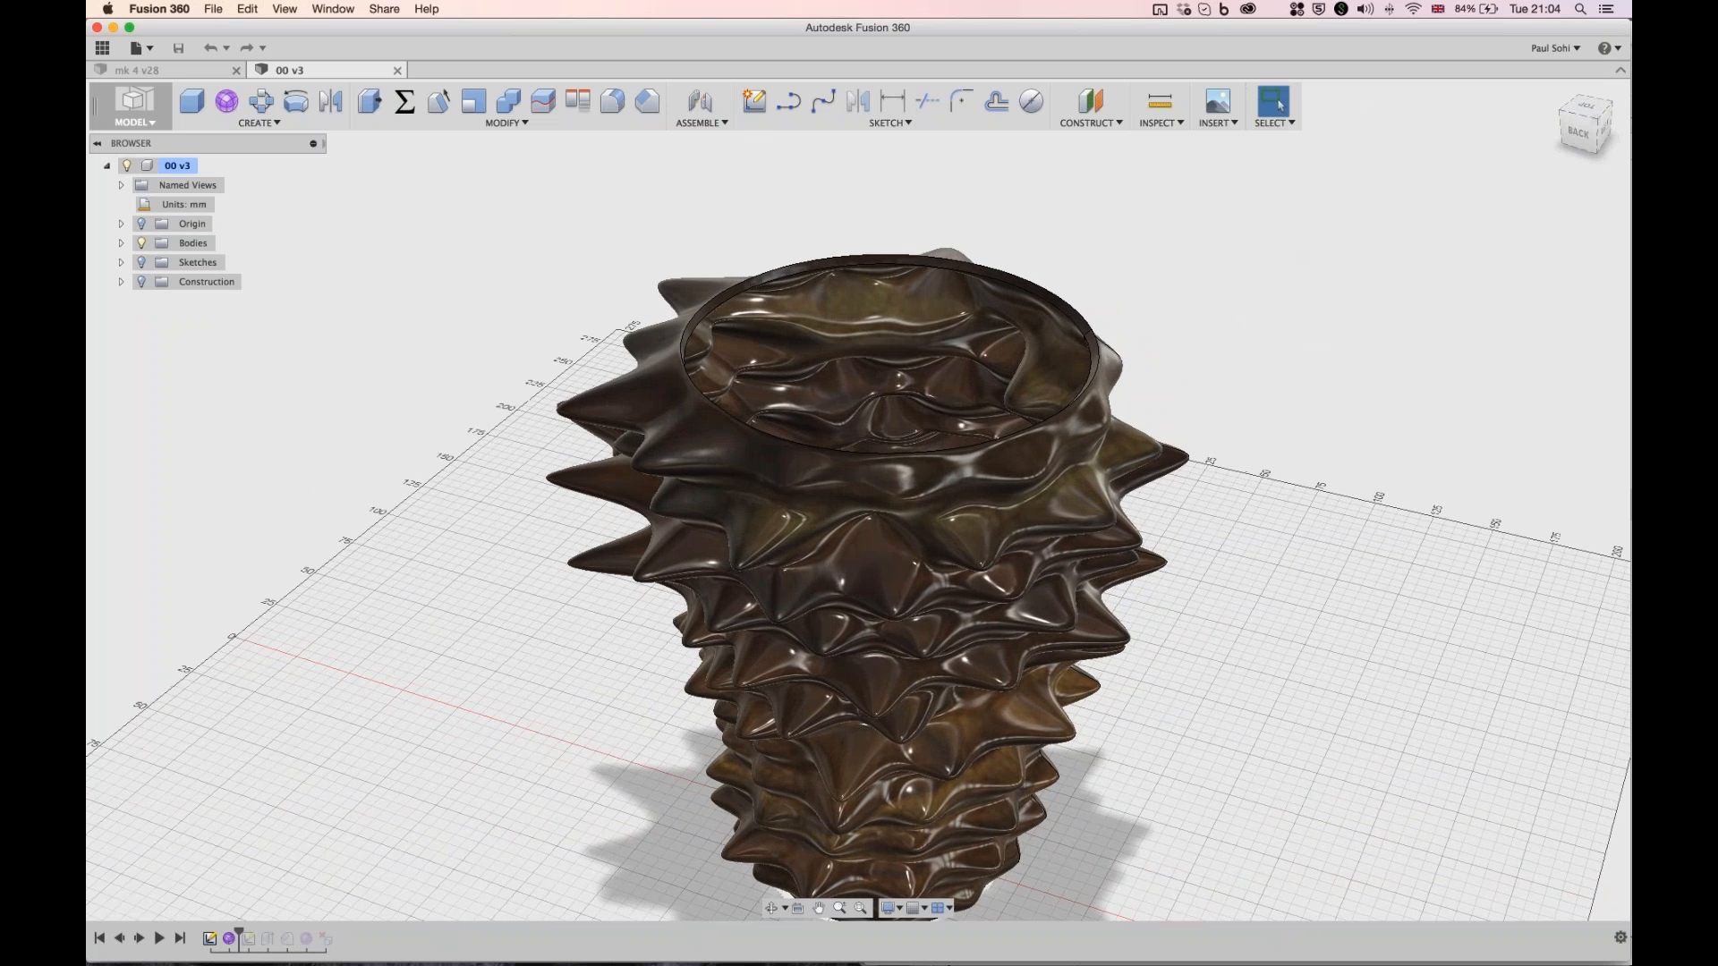
{"action": "mouse_move", "coordinate": [857, 494]}
{"action": "middle_mouse_down"}
{"action": "mouse_move", "coordinate": [861, 445]}
{"action": "mouse_move", "coordinate": [872, 479]}
{"action": "mouse_move", "coordinate": [922, 439]}
{"action": "mouse_move", "coordinate": [832, 514]}
{"action": "mouse_move", "coordinate": [842, 497]}
{"action": "mouse_move", "coordinate": [823, 500]}
{"action": "mouse_move", "coordinate": [859, 496]}
{"action": "middle_mouse_up"}
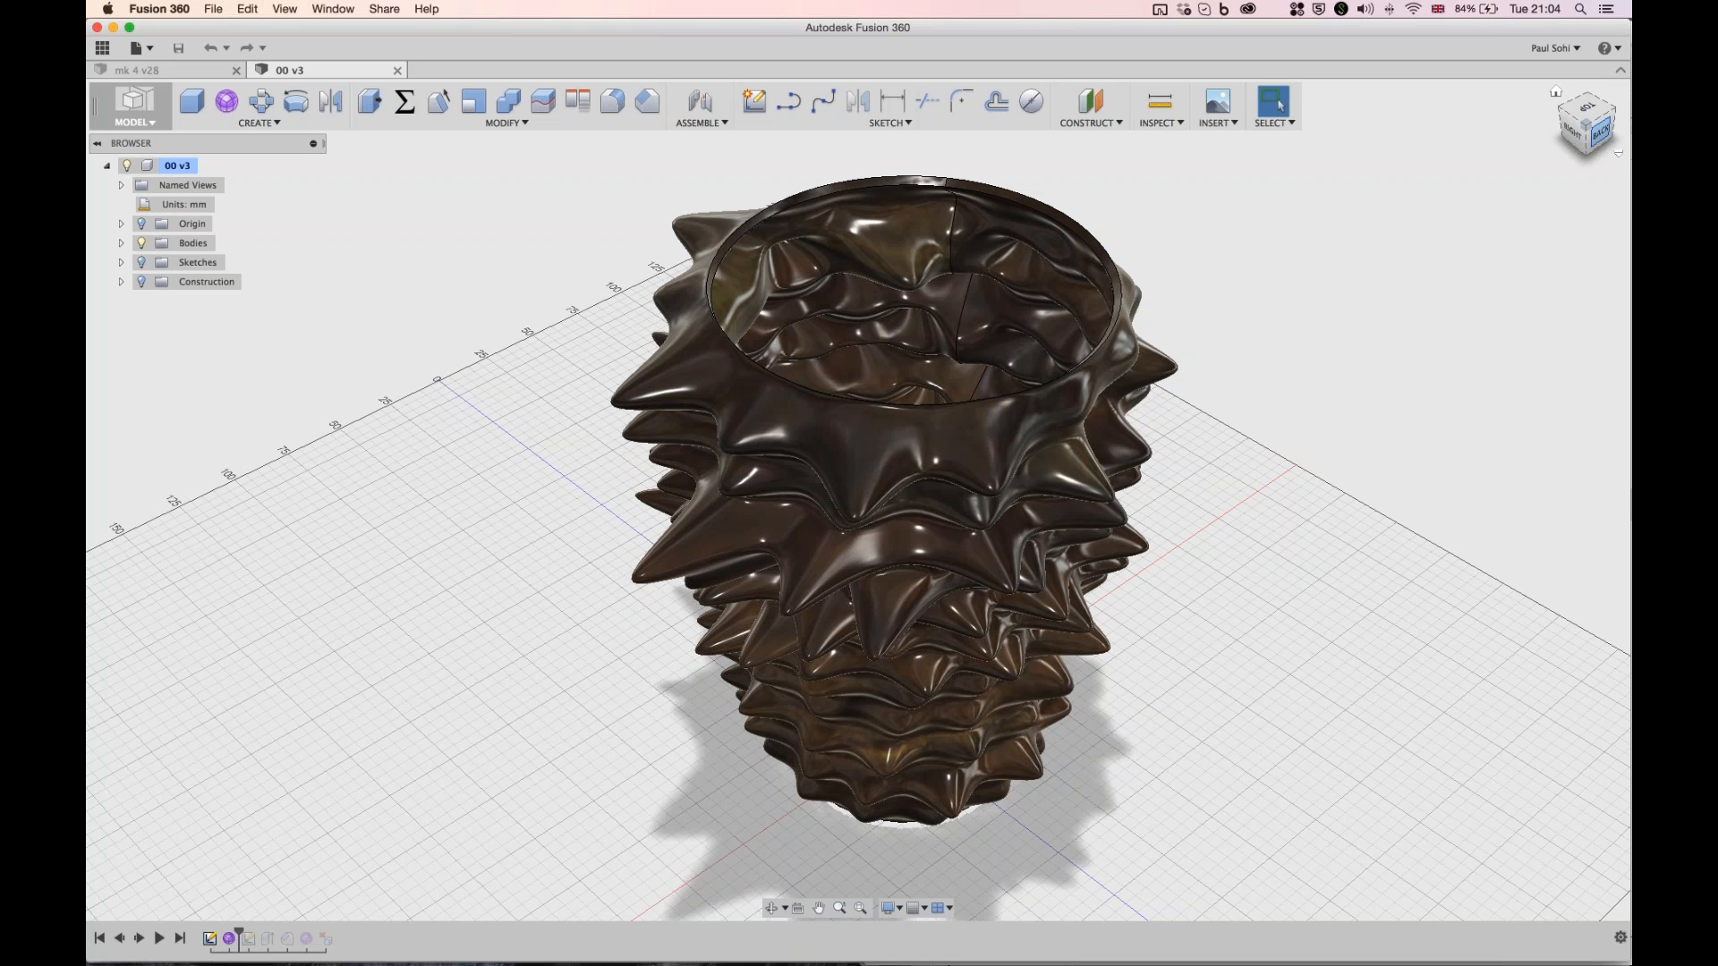
{"action": "left_click_drag", "start_coordinate": [1600, 132], "coordinate": [1539, 125]}
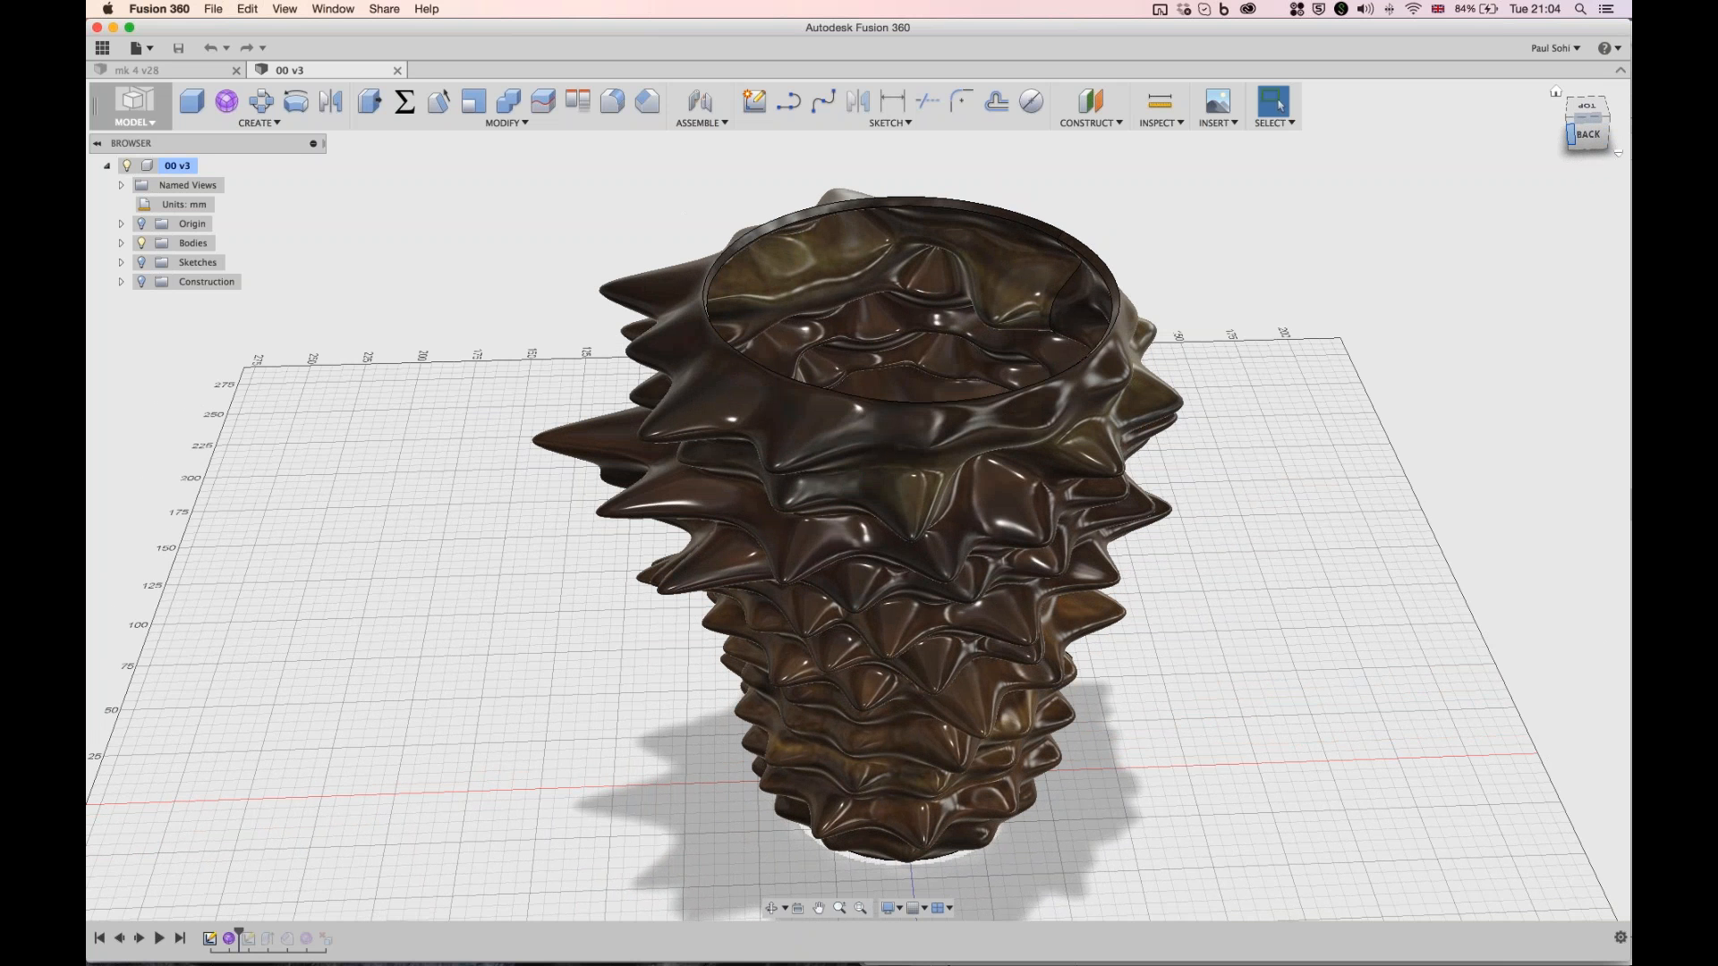
{"action": "mouse_move", "coordinate": [1570, 134]}
{"action": "left_mouse_down"}
{"action": "mouse_move", "coordinate": [1557, 122]}
{"action": "mouse_move", "coordinate": [1573, 124]}
{"action": "left_mouse_up"}
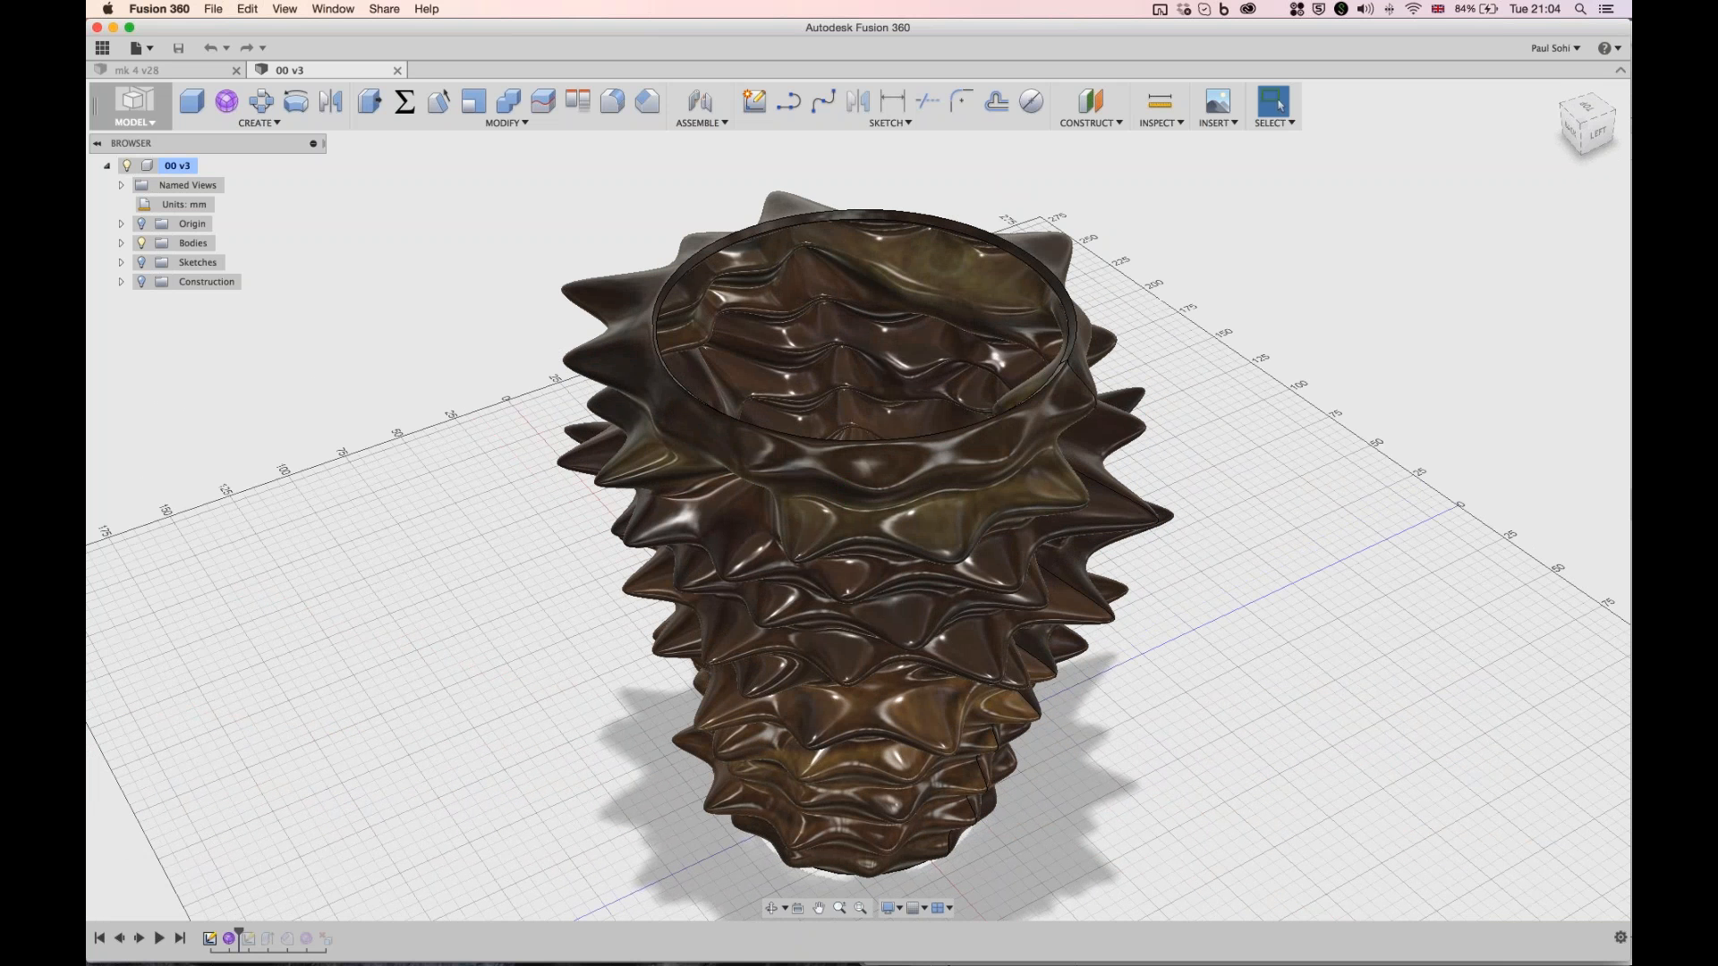
- Create a new design and start a sculpted form in it
{"action": "left_click", "coordinate": [141, 48]}
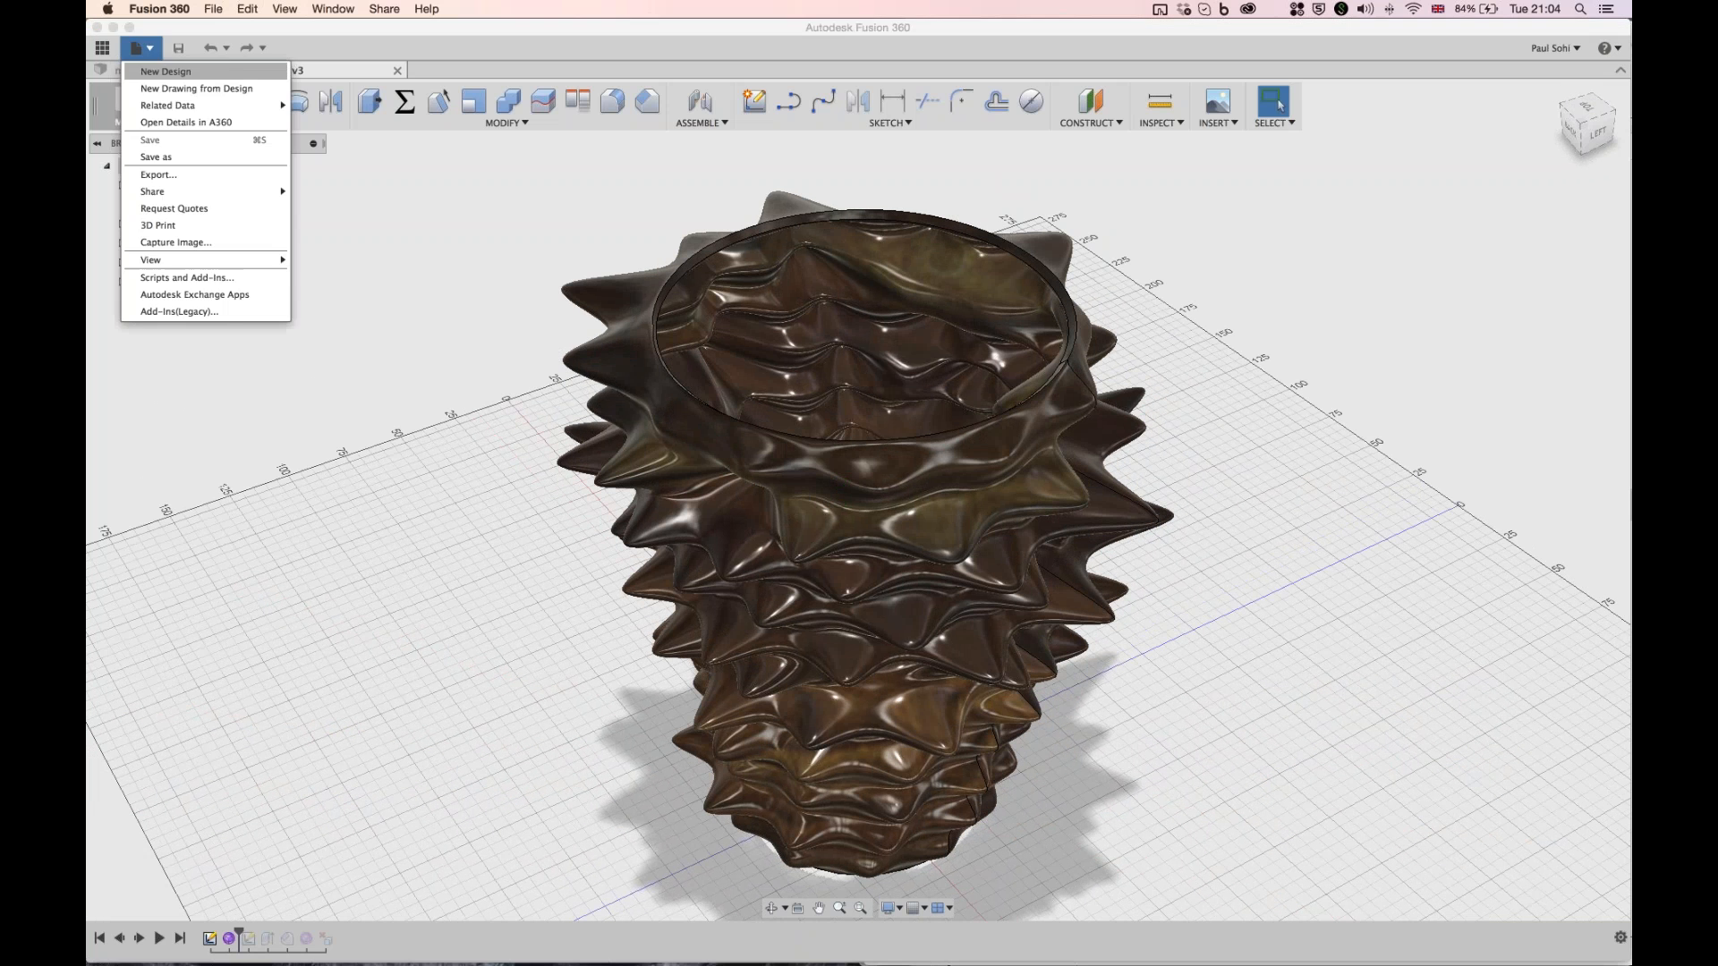
{"action": "left_click", "coordinate": [174, 71]}
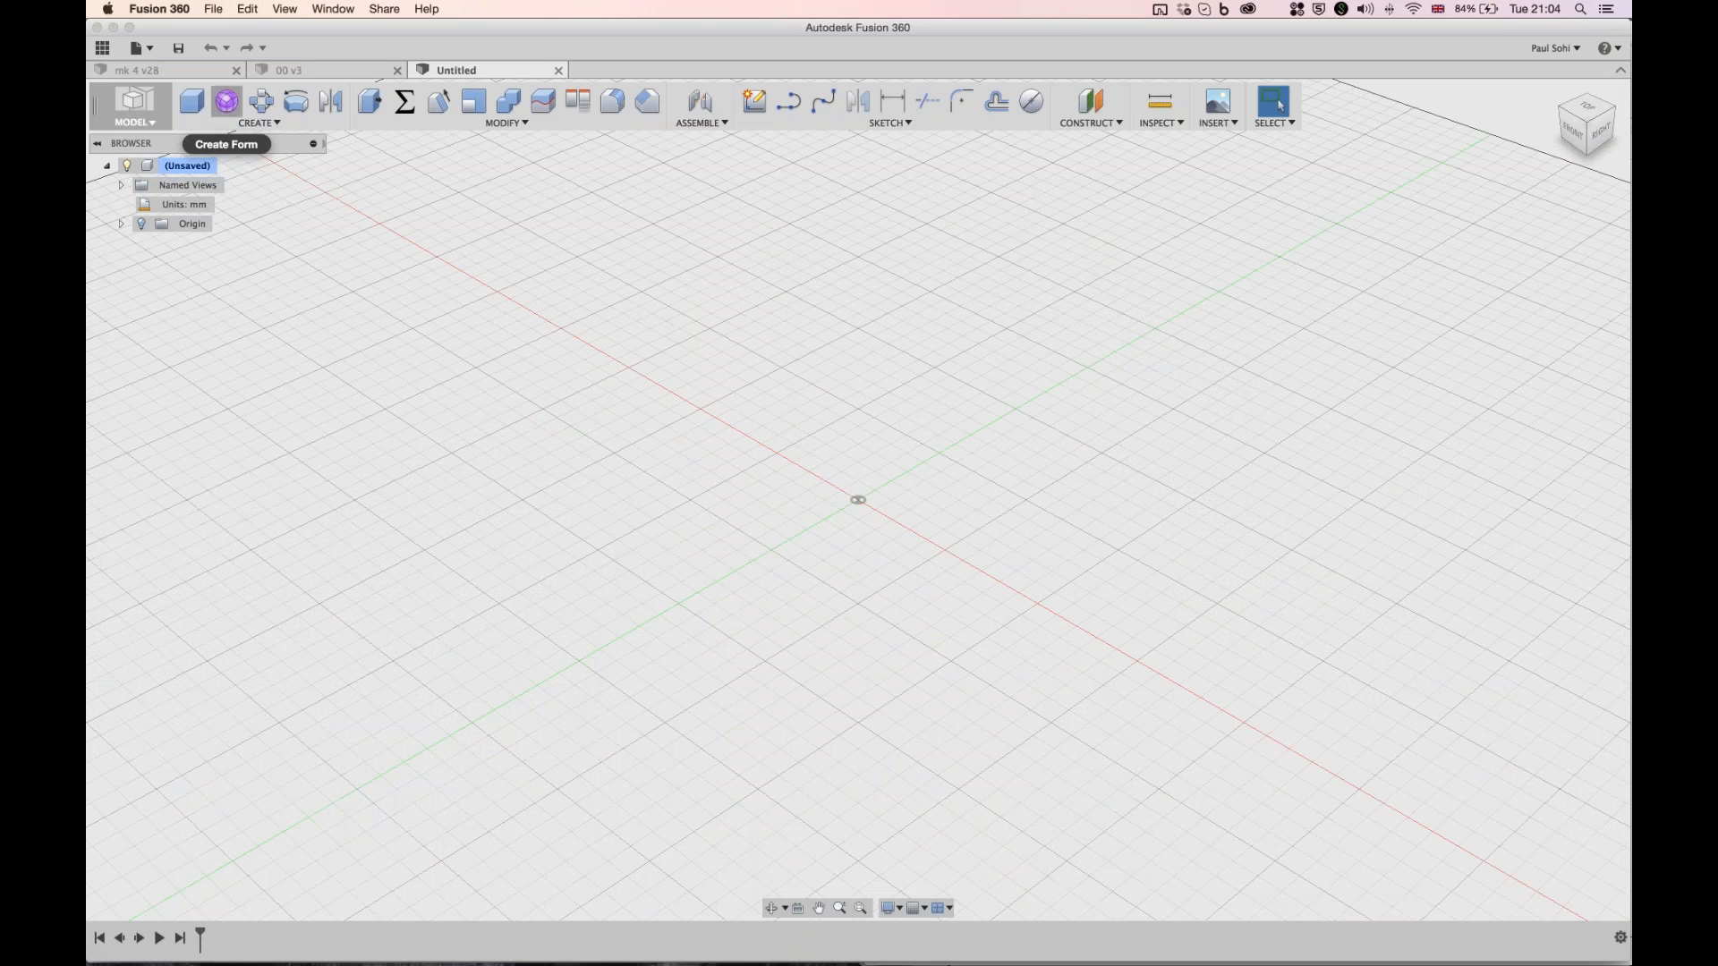
{"action": "left_click", "coordinate": [226, 100]}
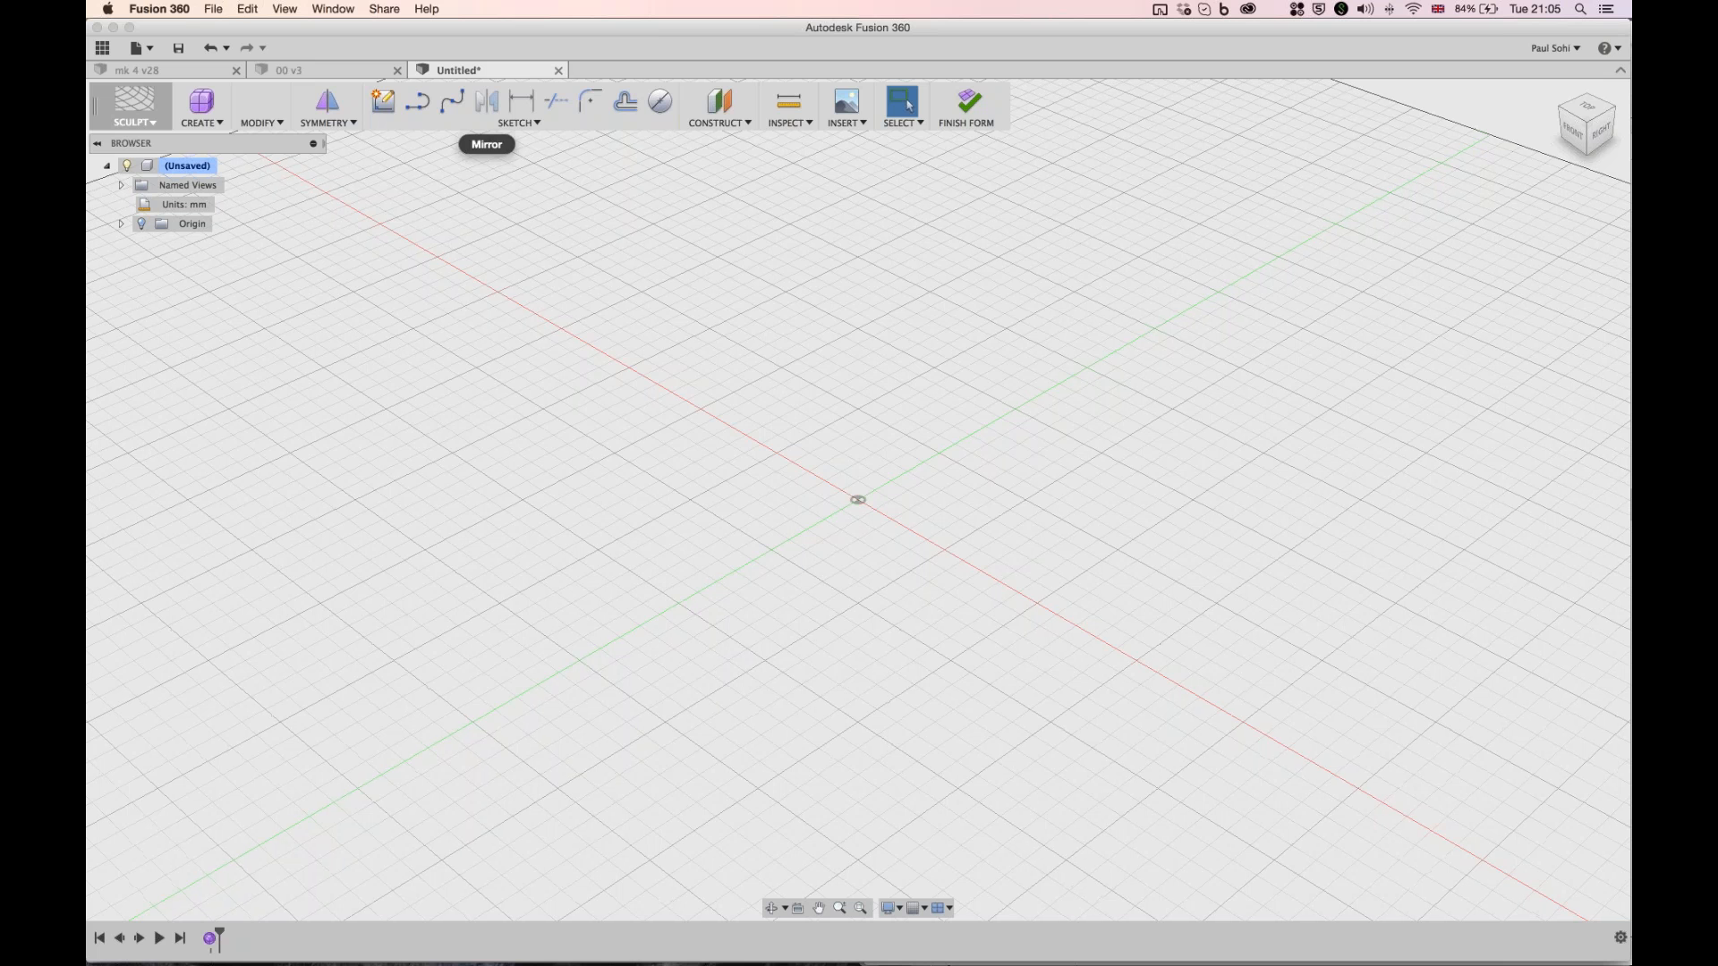
- Construct an offset plane 200 mm above the horizontal origin plane
{"action": "left_click", "coordinate": [519, 123]}
{"action": "left_click", "coordinate": [721, 112]}
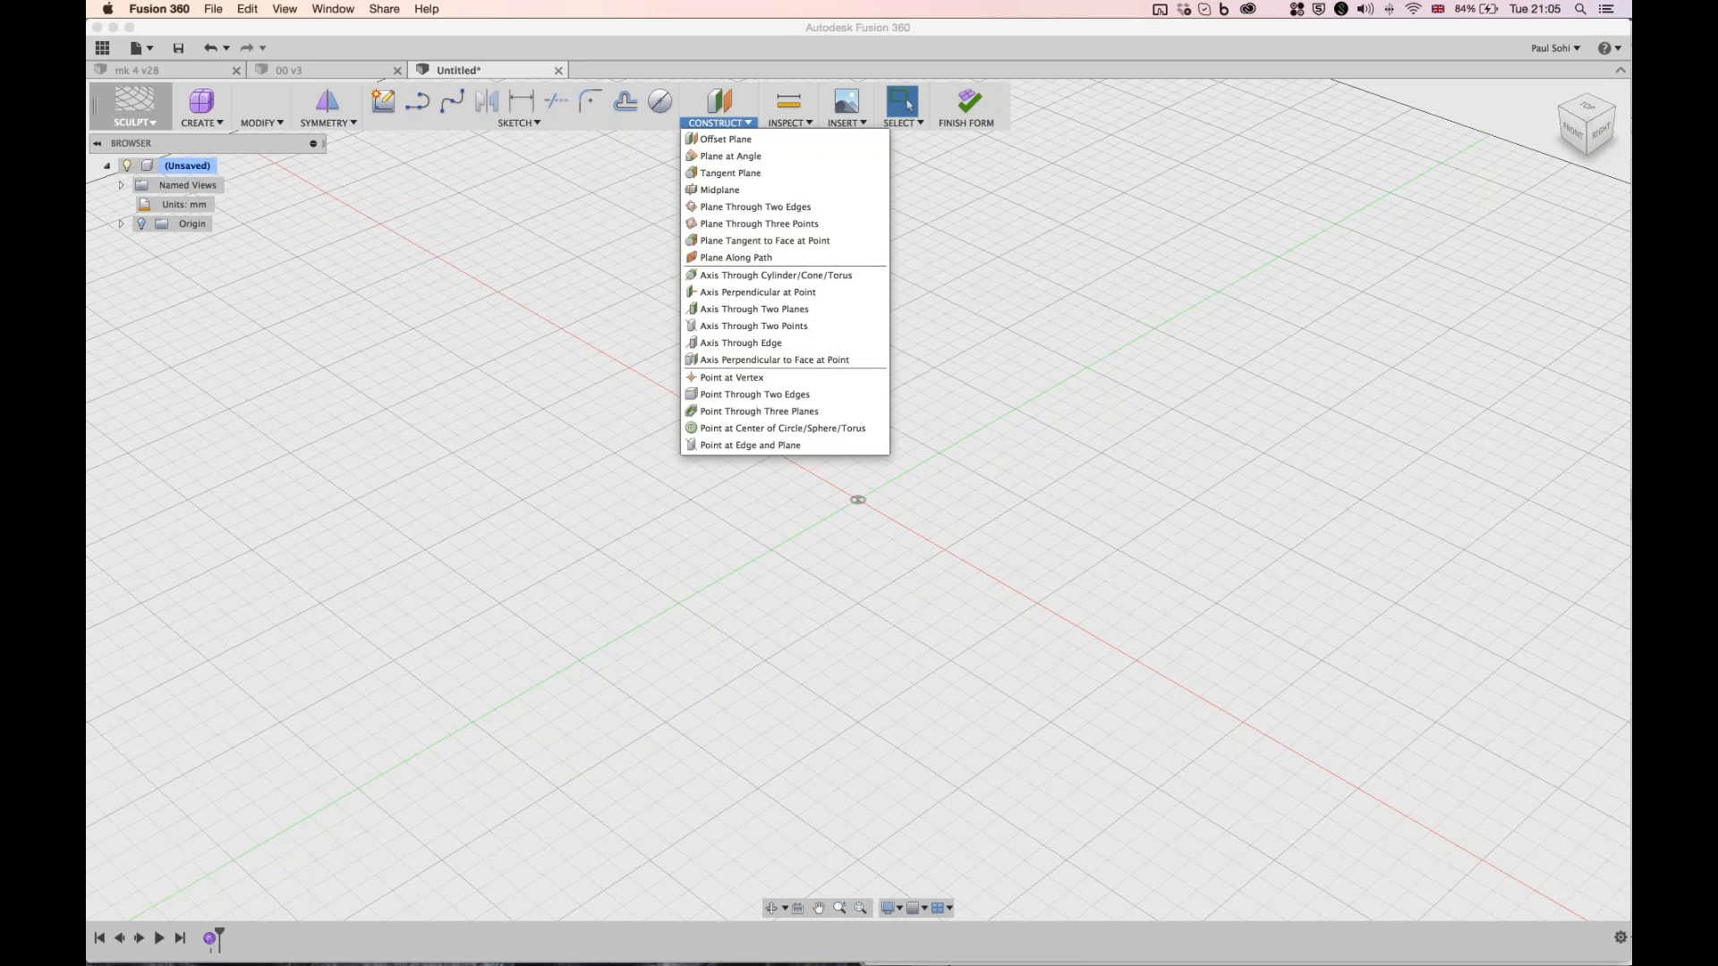
{"action": "left_click", "coordinate": [715, 138]}
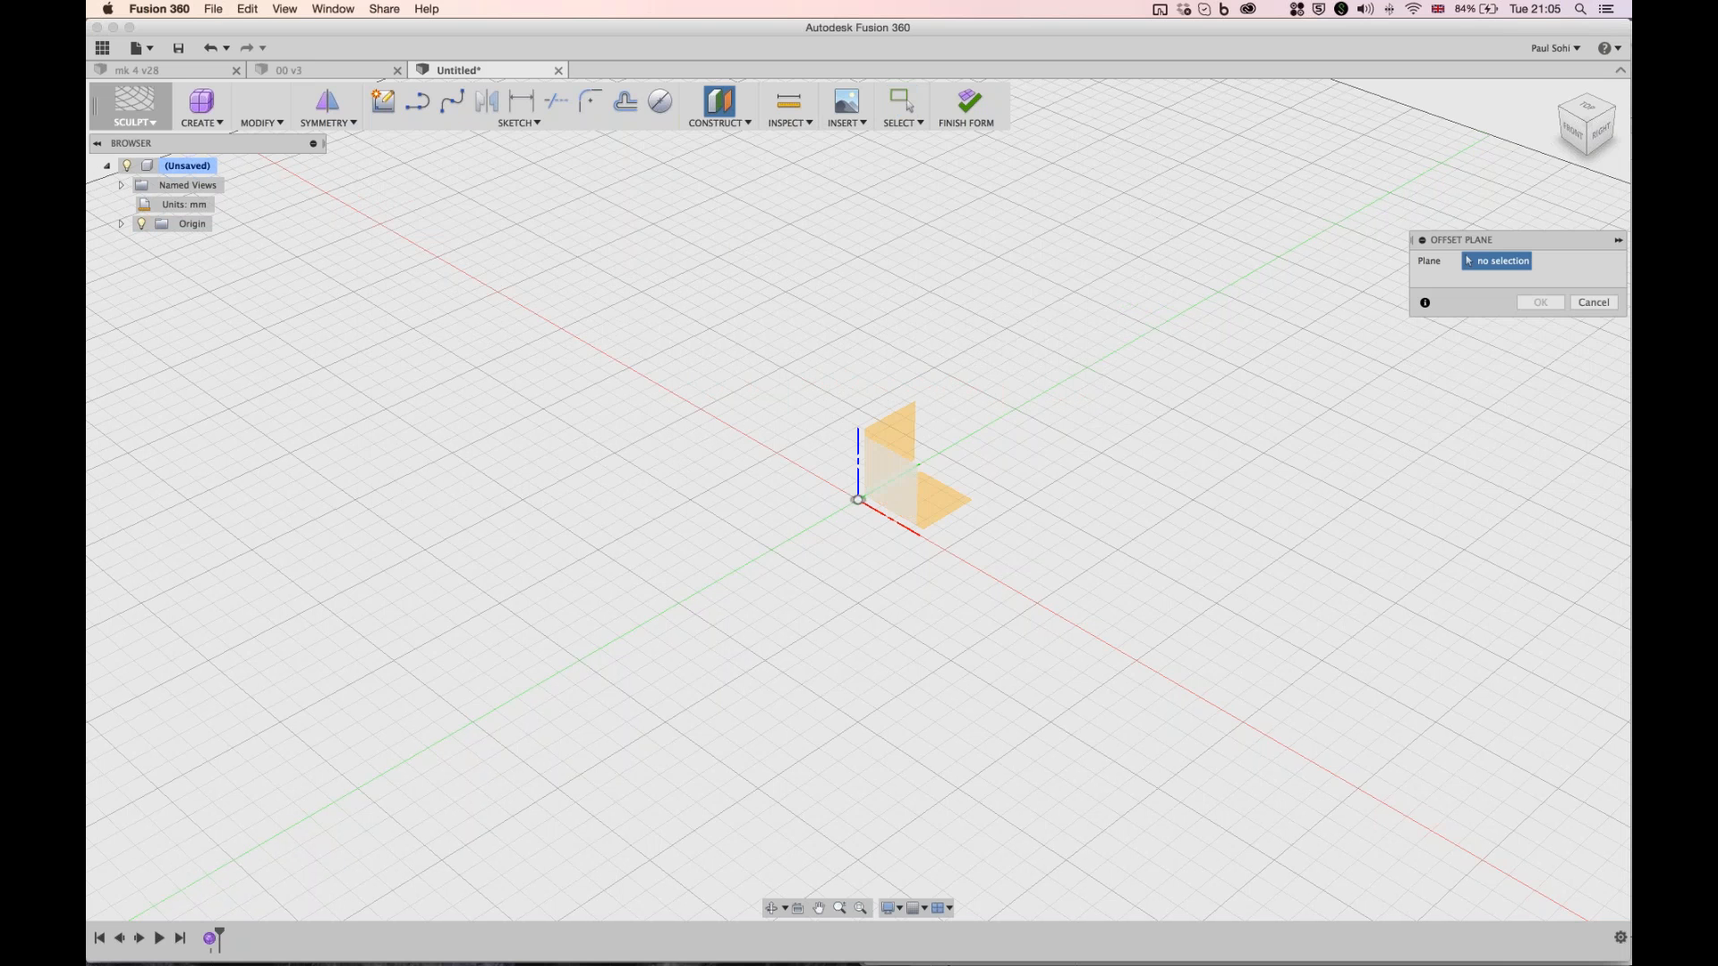
{"action": "left_click", "coordinate": [951, 497]}
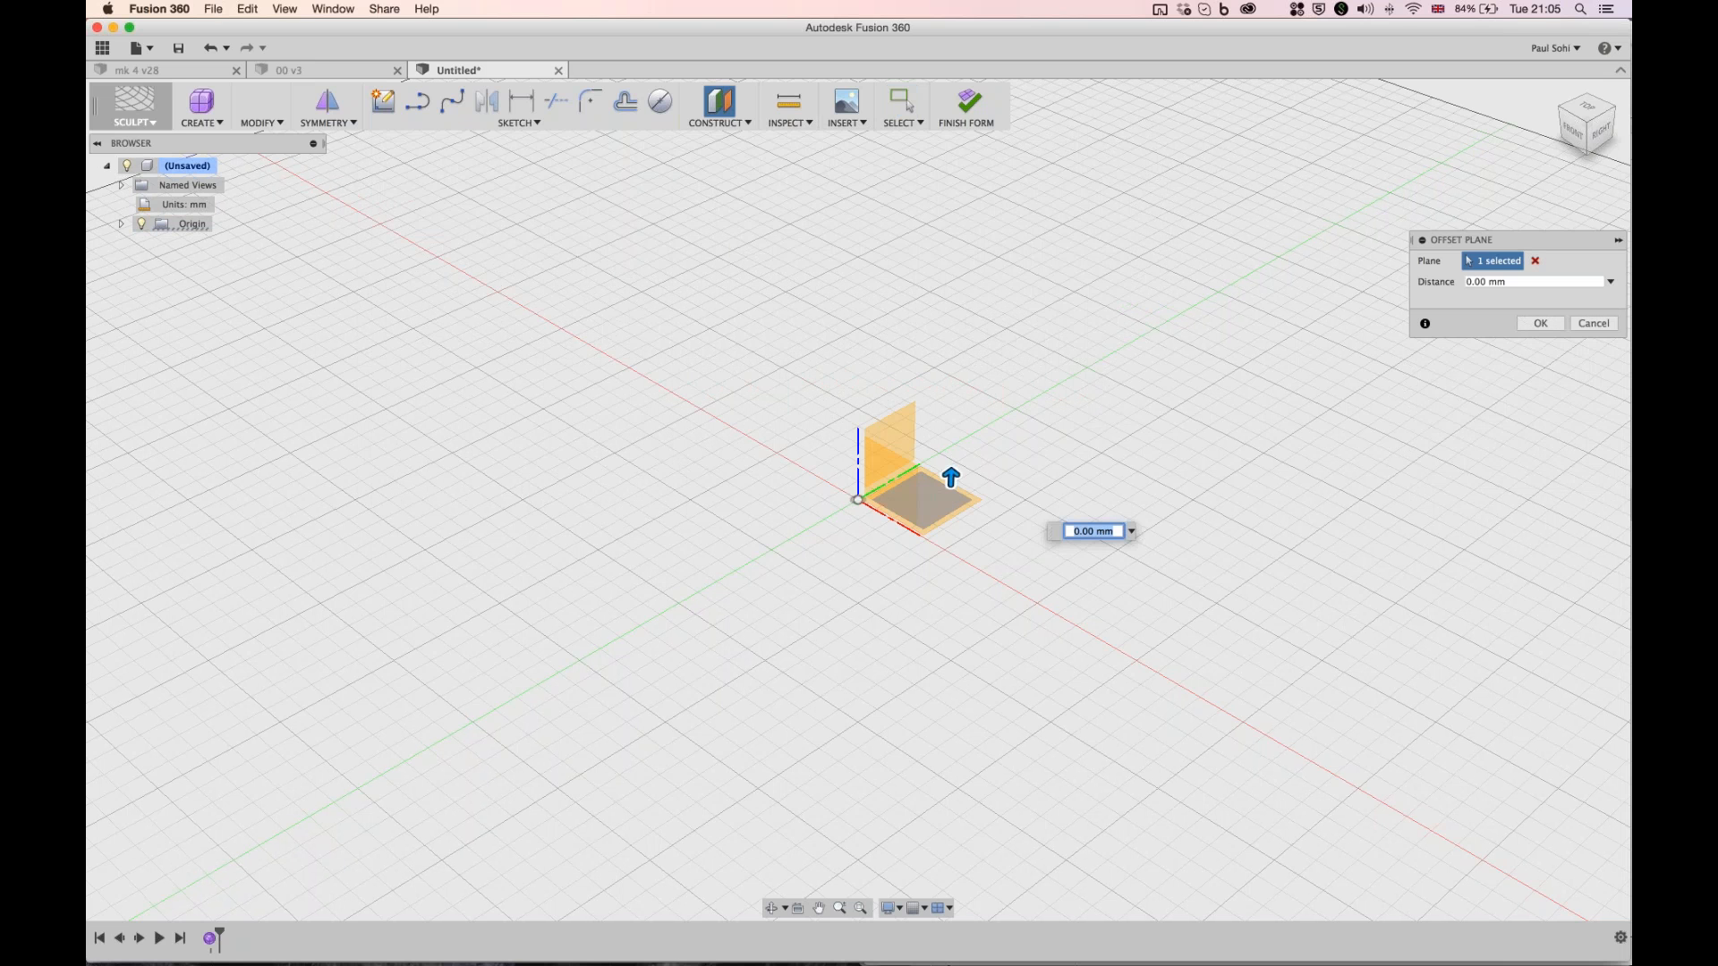
{"action": "scroll", "coordinate": [858, 500], "scroll_direction": "up", "scroll_amount": 1}
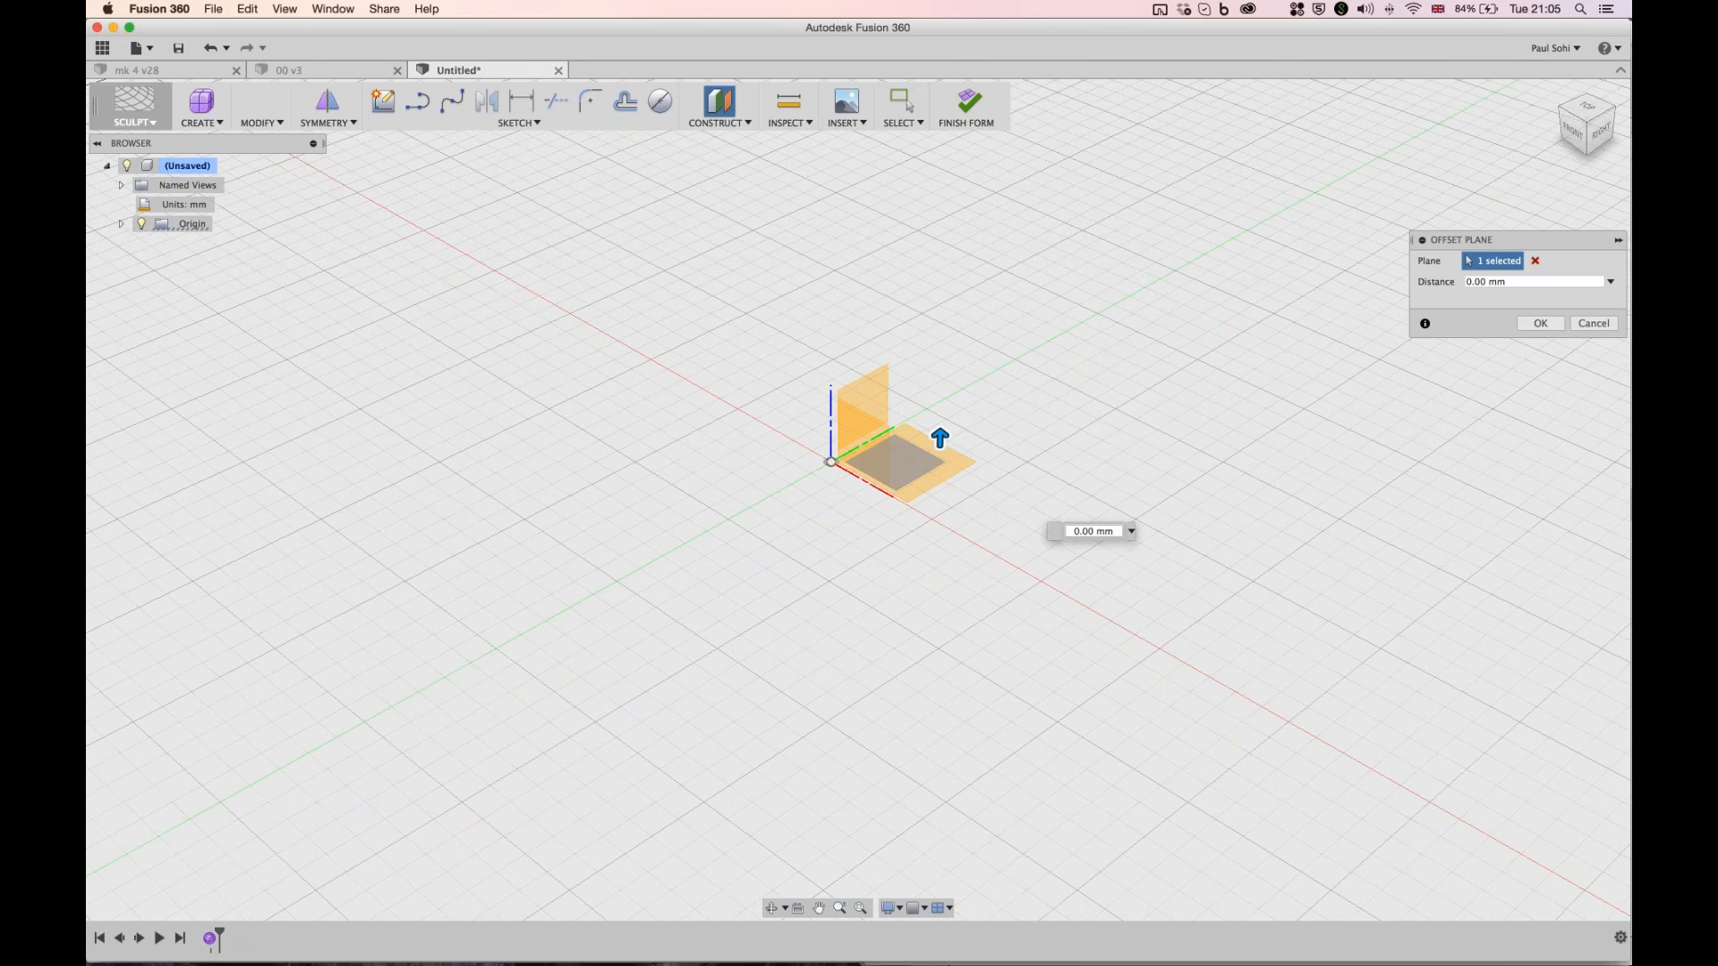
{"action": "scroll", "coordinate": [1038, 751], "scroll_direction": "up", "scroll_amount": 2}
{"action": "scroll", "coordinate": [1038, 752], "scroll_direction": "down", "scroll_amount": 3}
{"action": "type", "text": "200"}
{"action": "key", "text": "Return"}
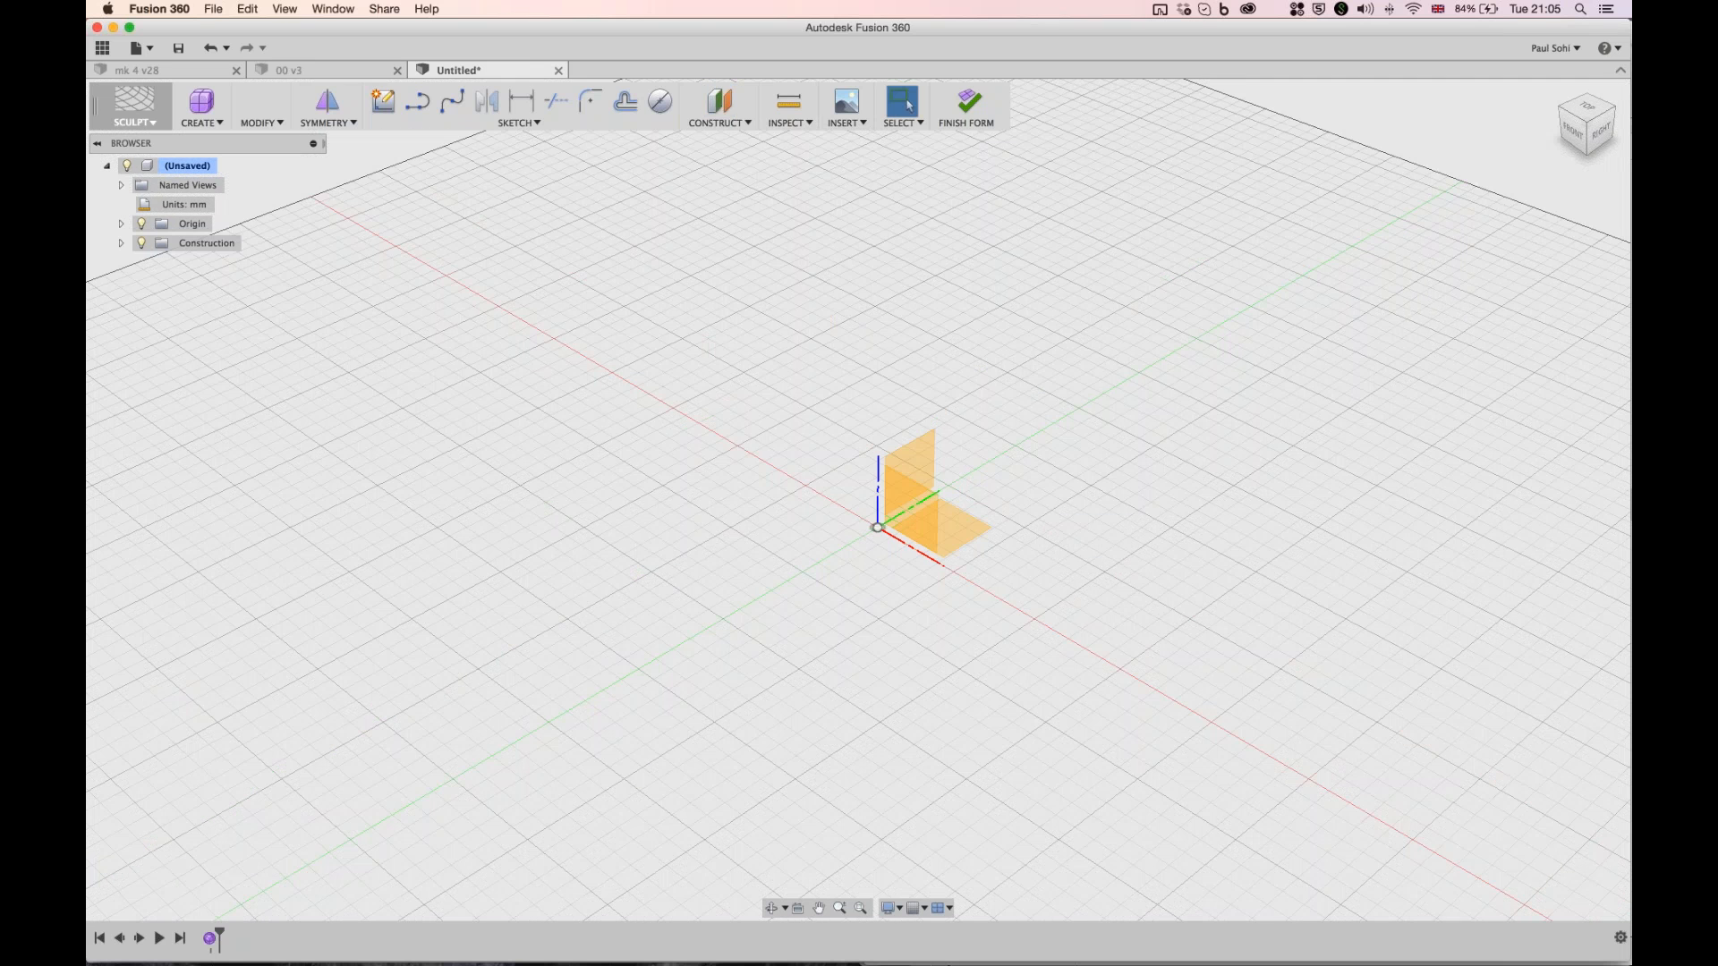
- Sketch a 100 mm diameter circle centred on the origin on the horizontal ground plane
{"action": "scroll", "coordinate": [1085, 671], "scroll_direction": "down", "scroll_amount": 3}
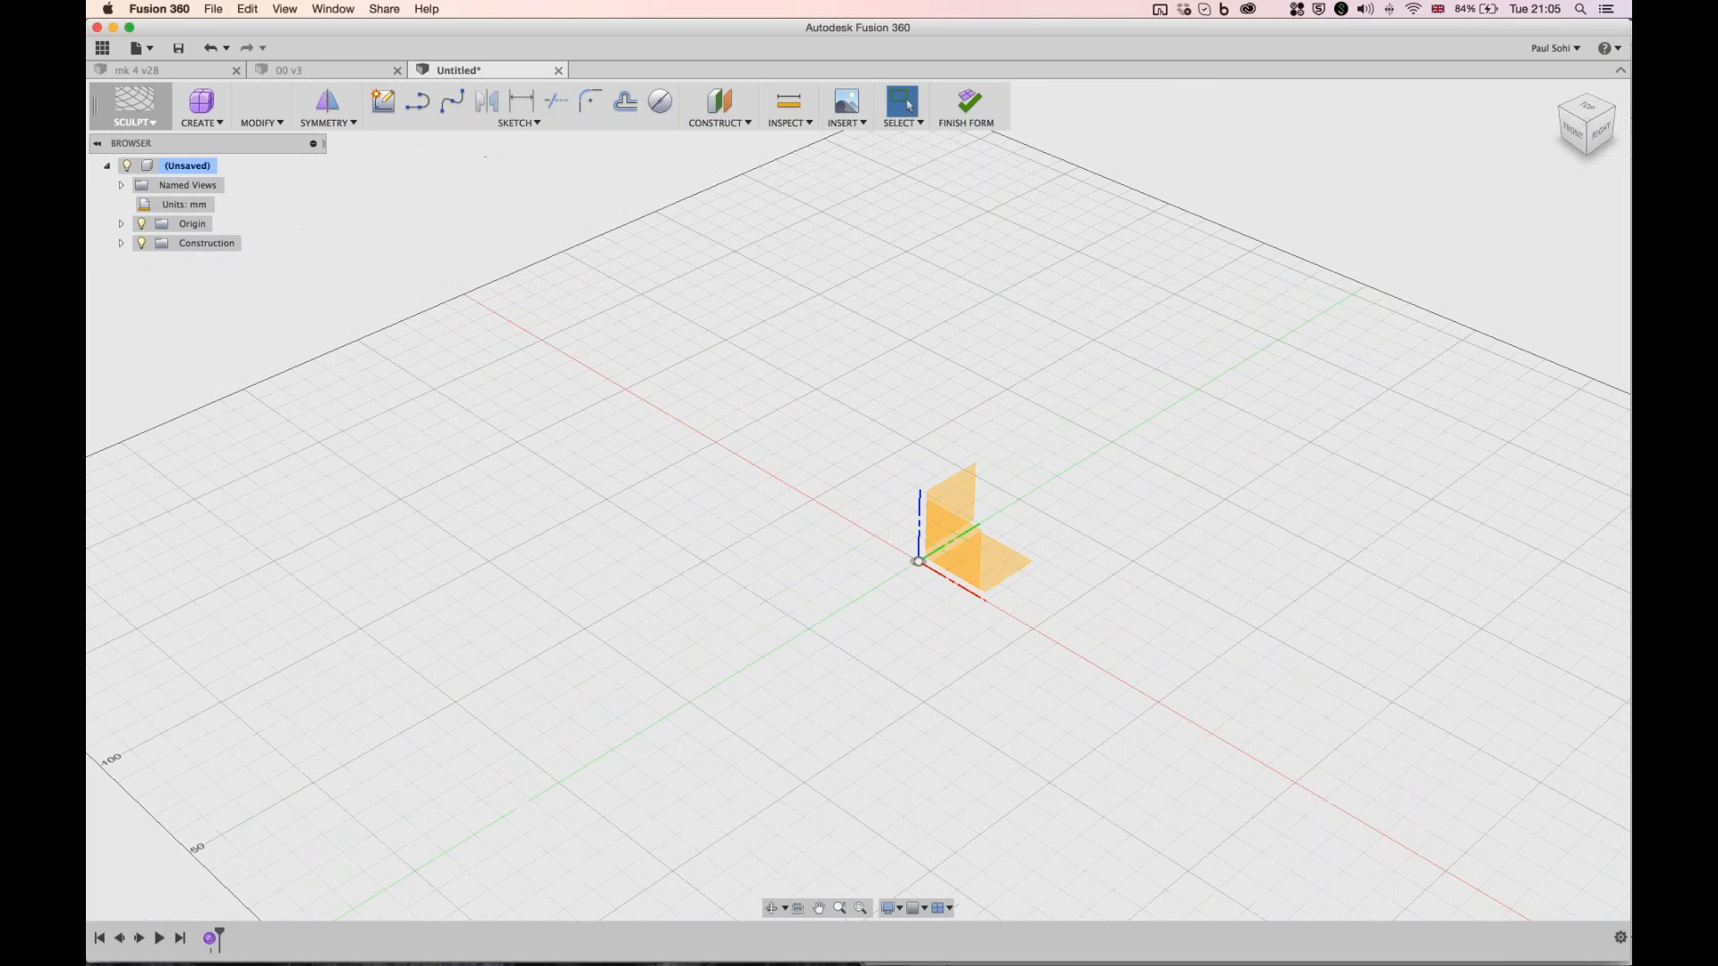
{"action": "middle_click_drag", "start_coordinate": [1084, 671], "coordinate": [1084, 671]}
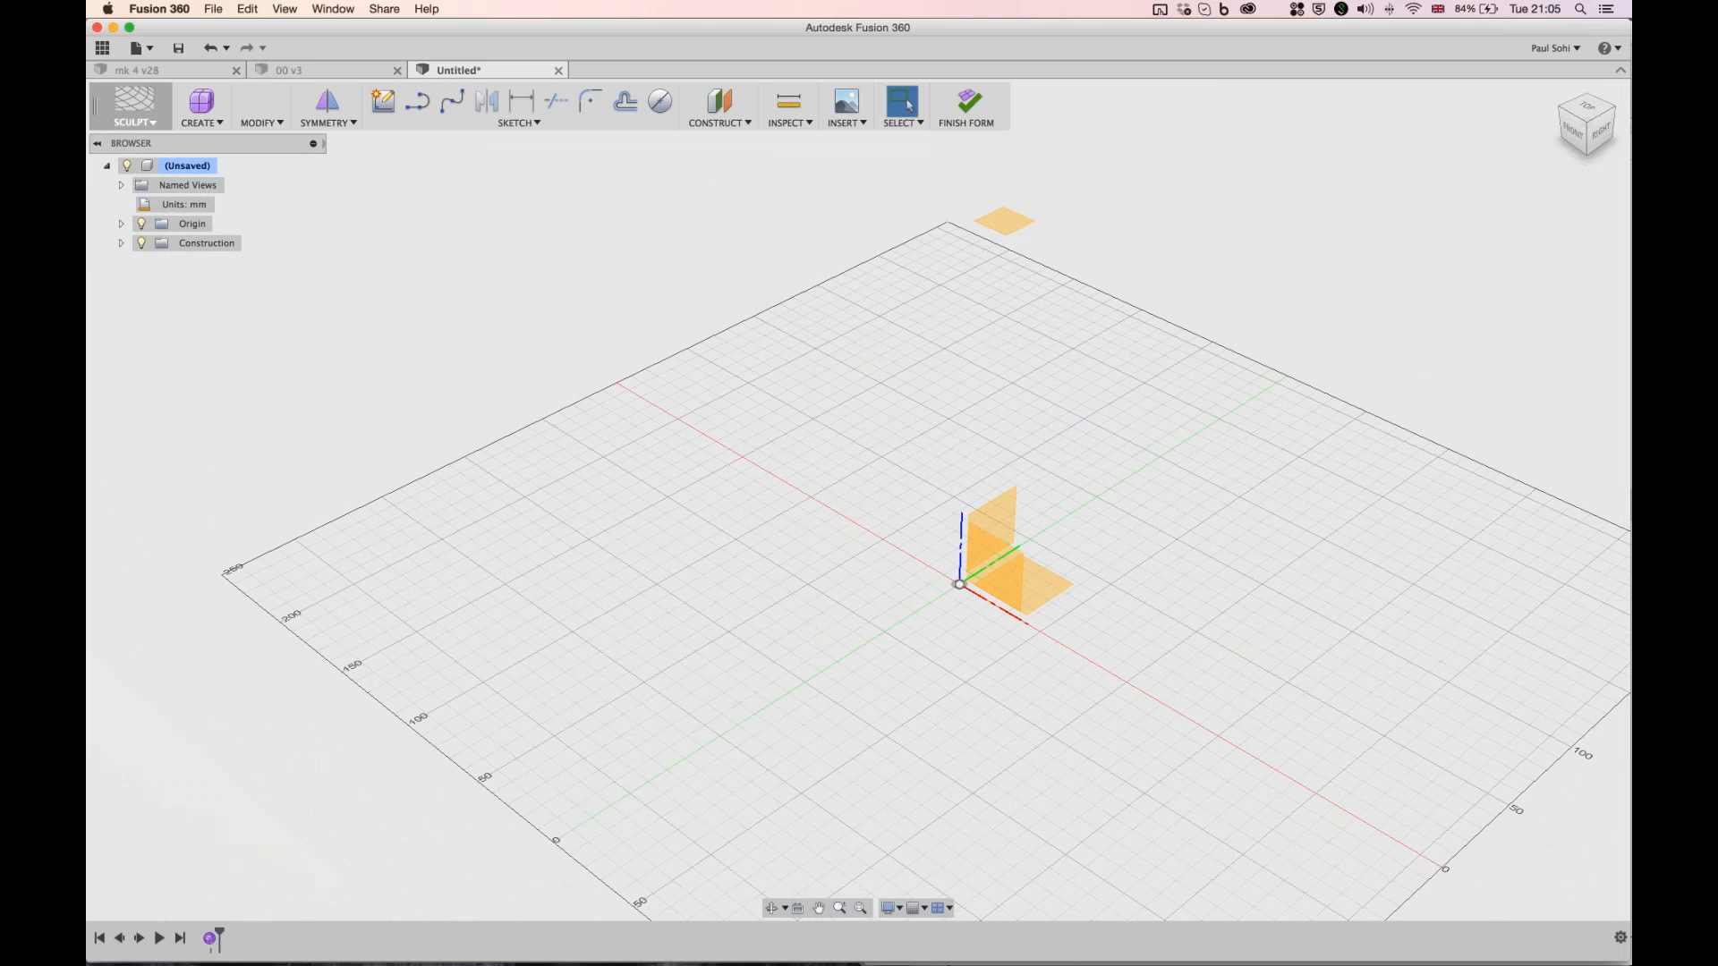
{"action": "scroll", "coordinate": [985, 349], "scroll_direction": "down", "scroll_amount": 1}
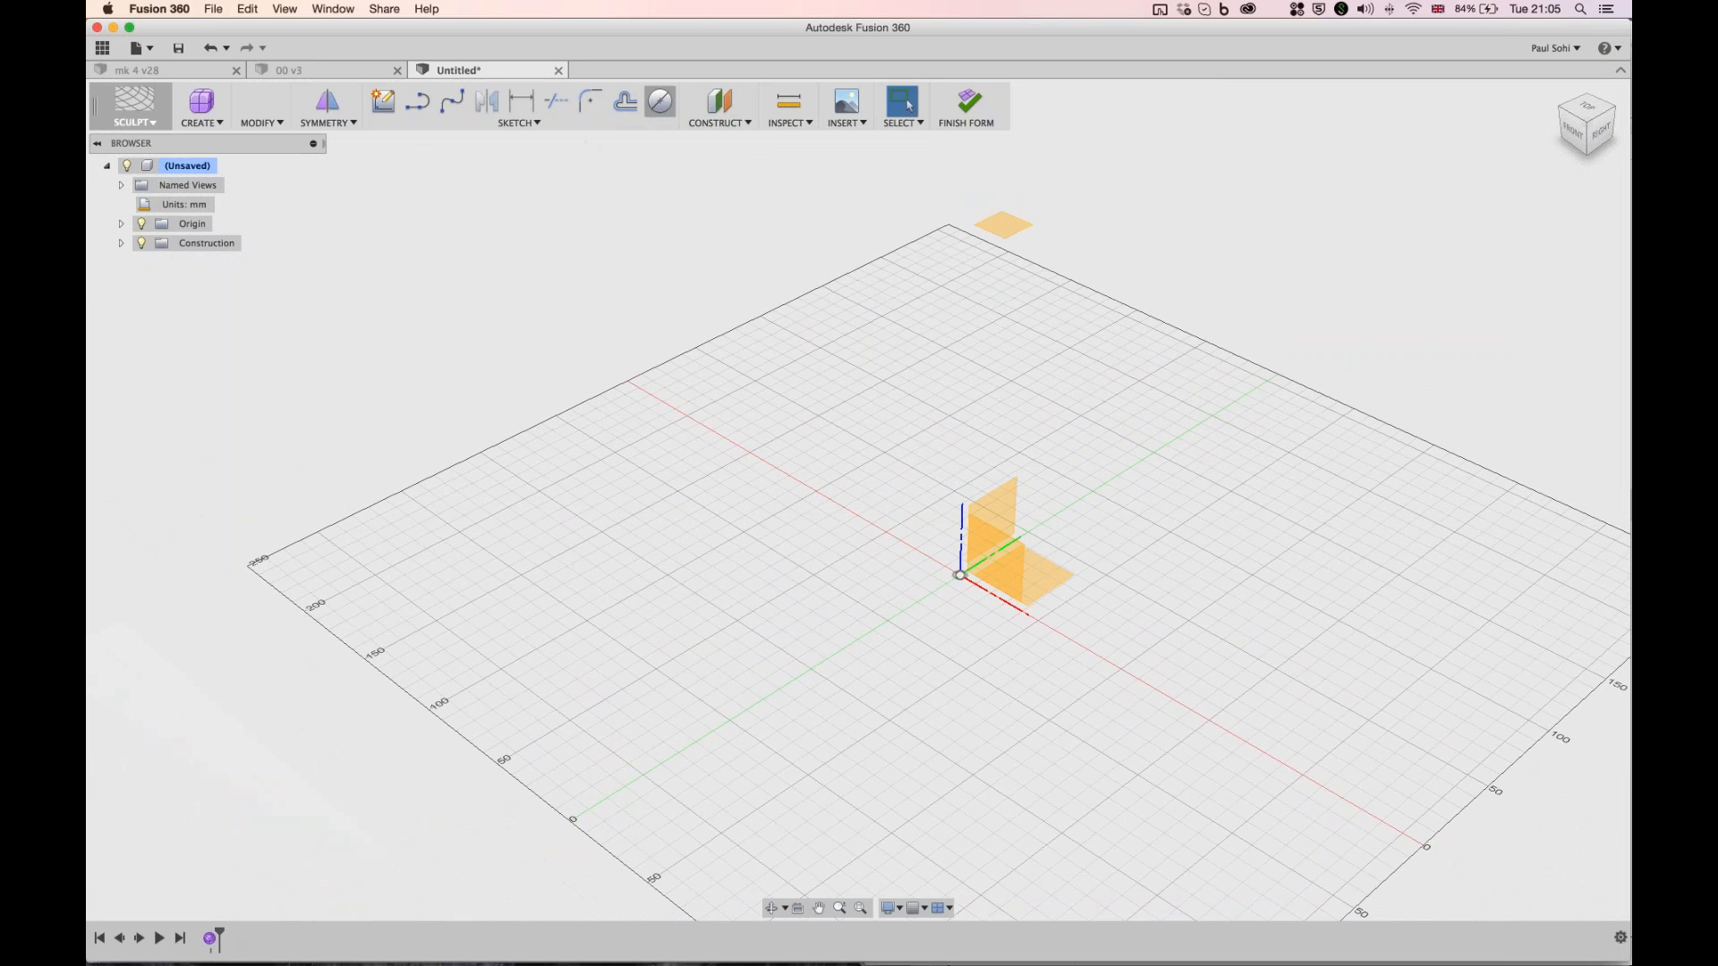
{"action": "left_click", "coordinate": [661, 101]}
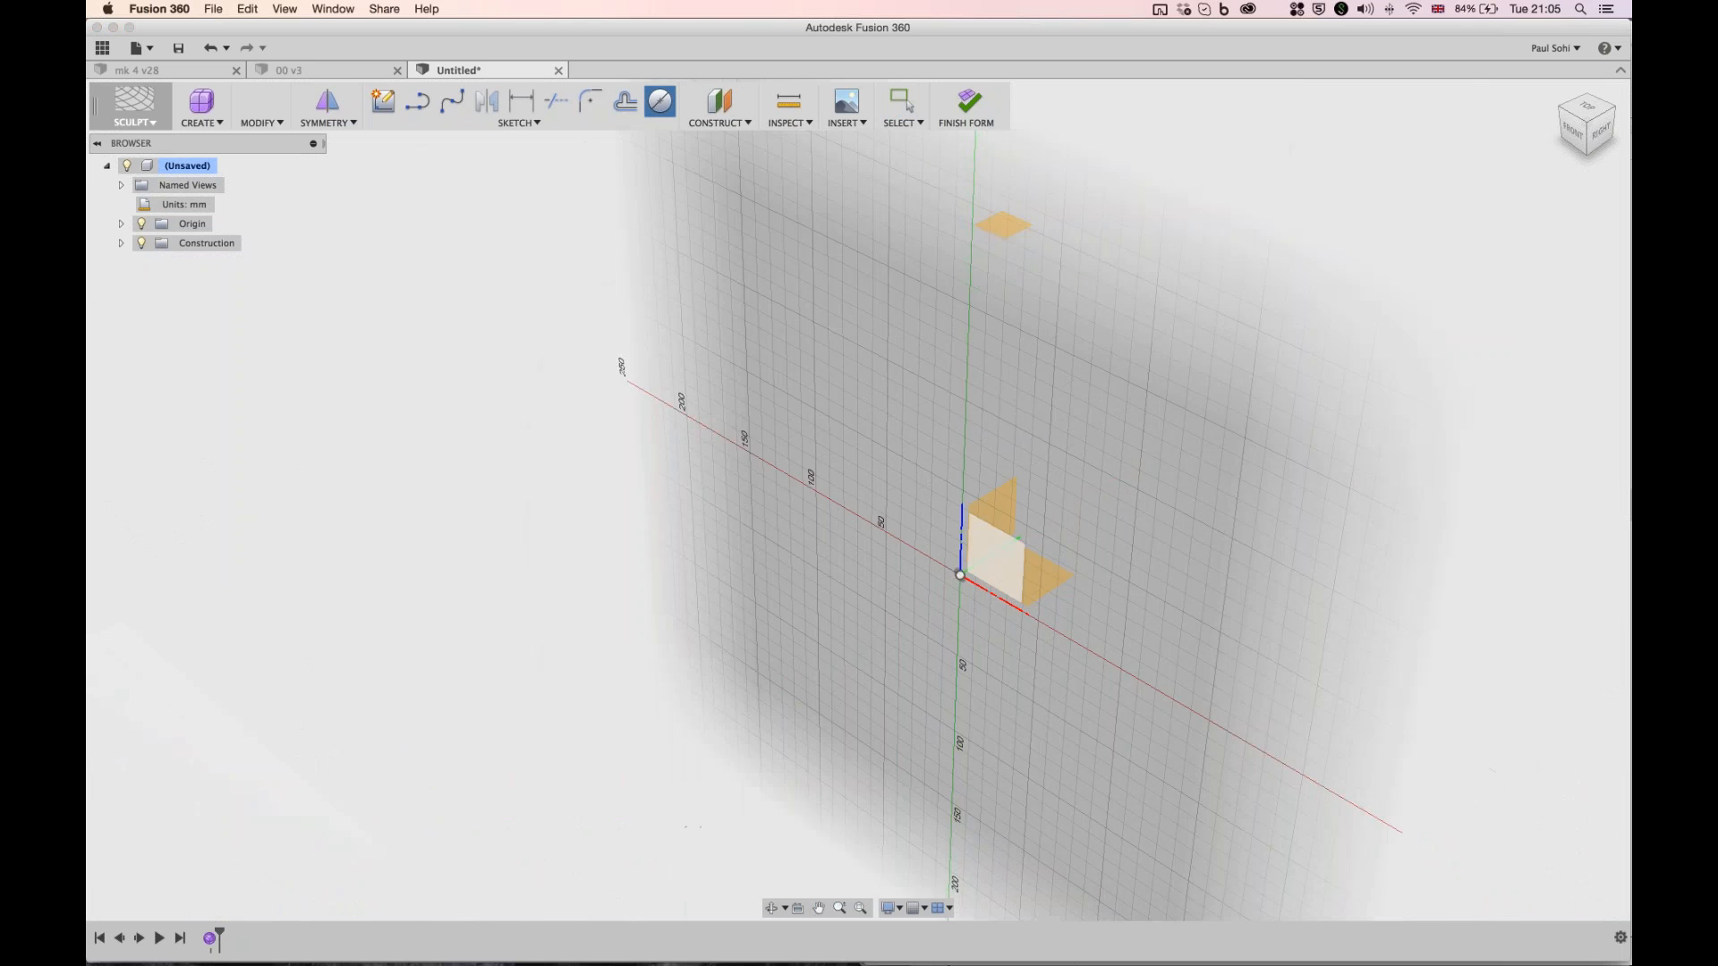
{"action": "left_click", "coordinate": [1027, 577]}
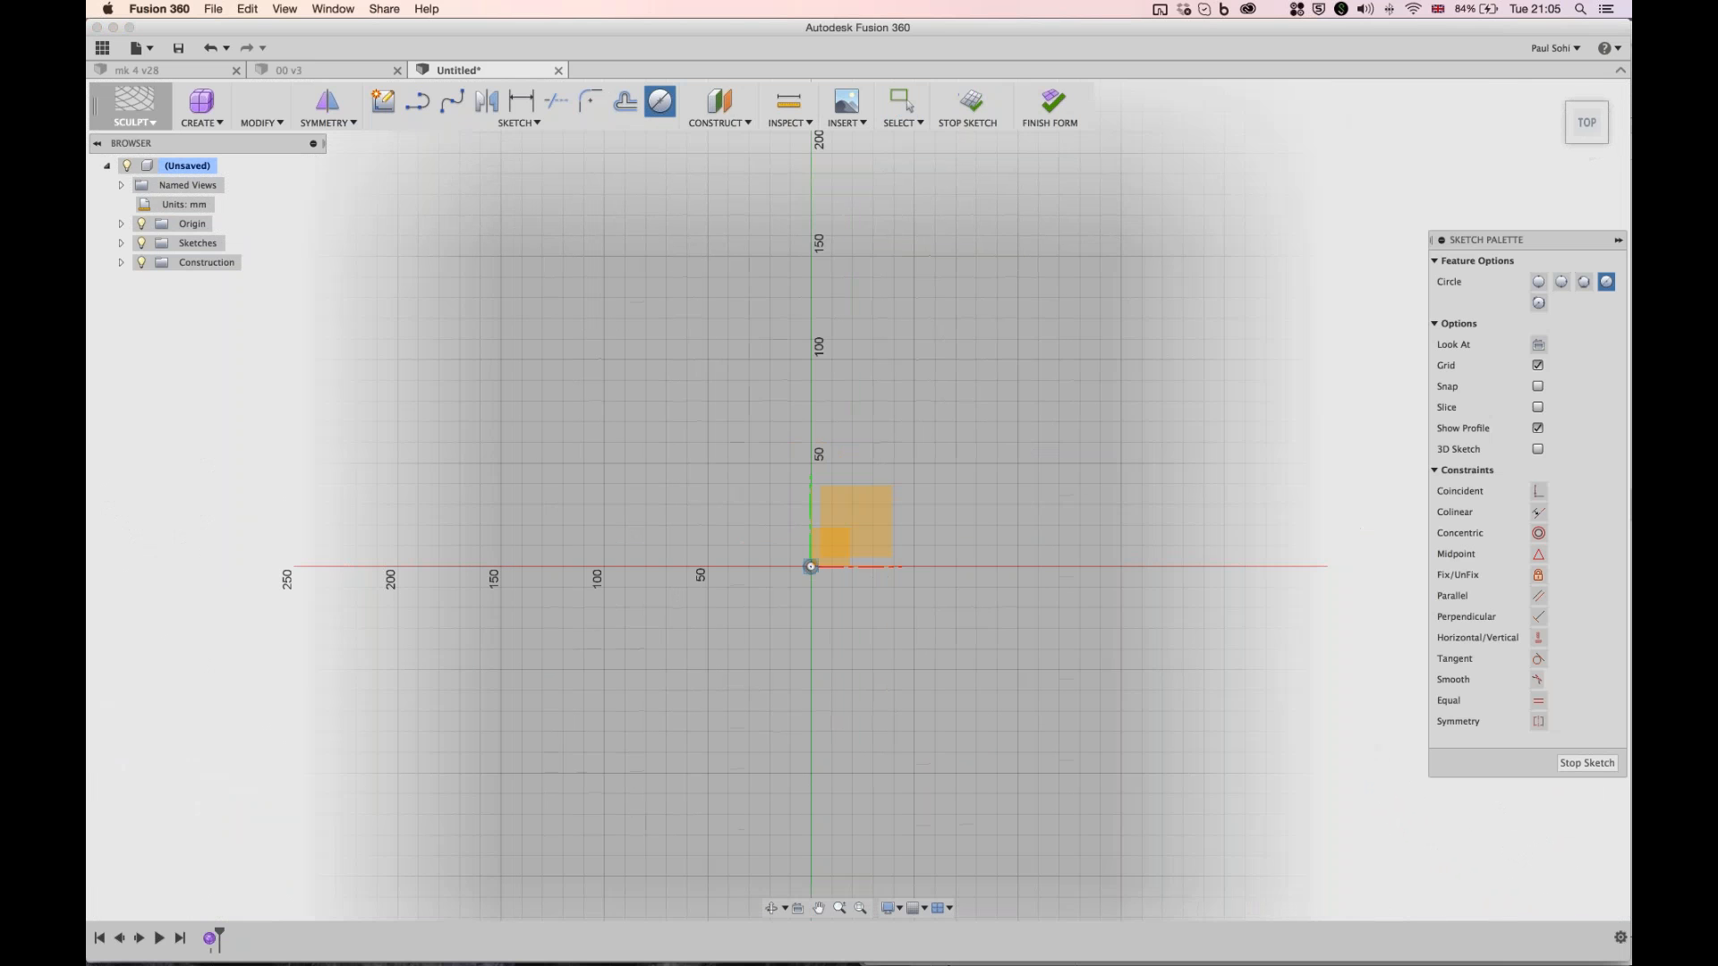
{"action": "left_click", "coordinate": [812, 567]}
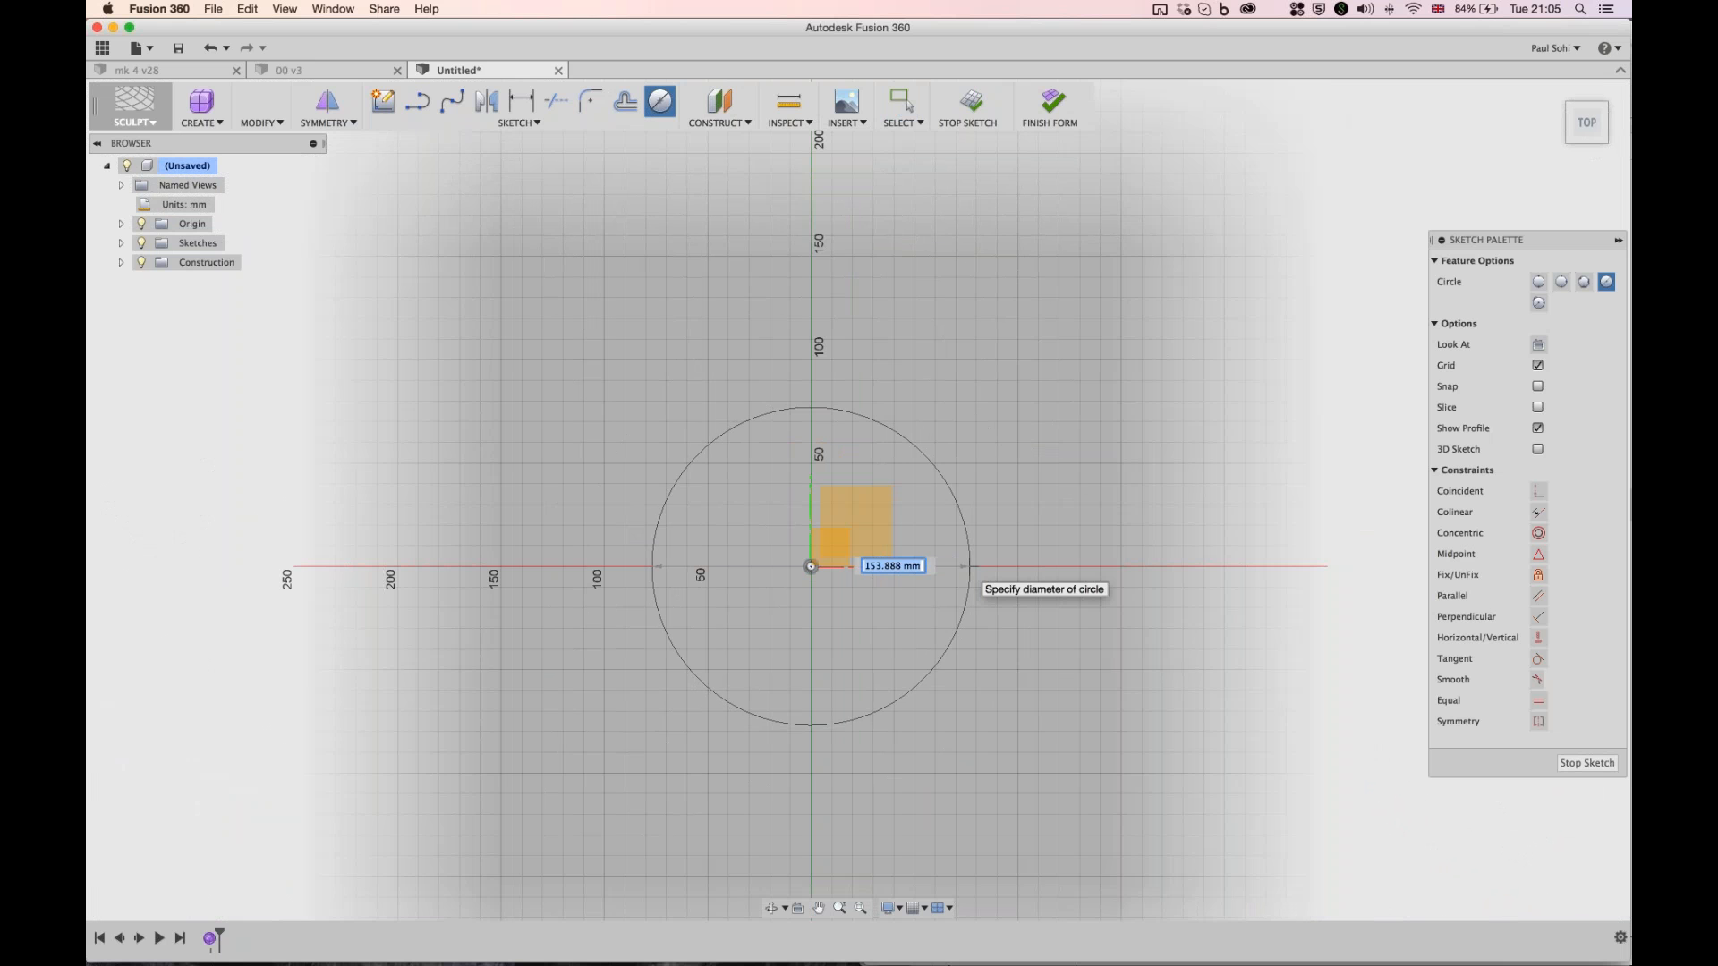
{"action": "type", "text": "100"}
{"action": "key", "text": "Return"}
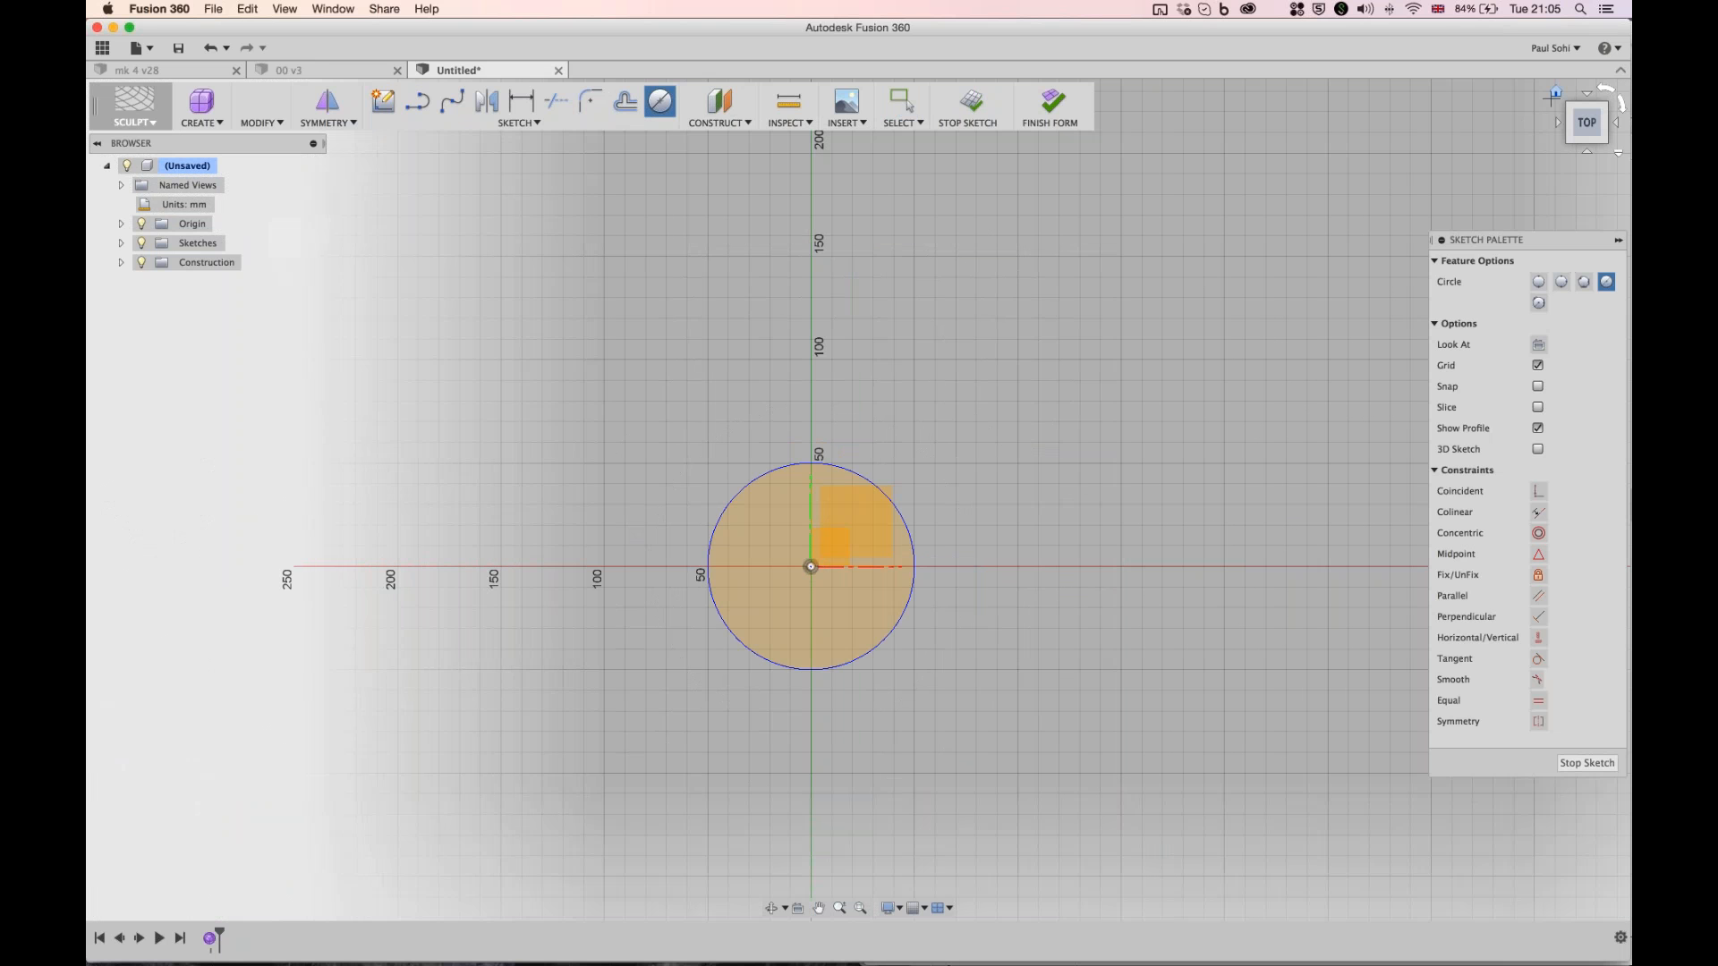
- Sketch a 160 mm diameter circle centred above the origin on the raised offset plane and finish the sketch
{"action": "left_click", "coordinate": [1556, 92]}
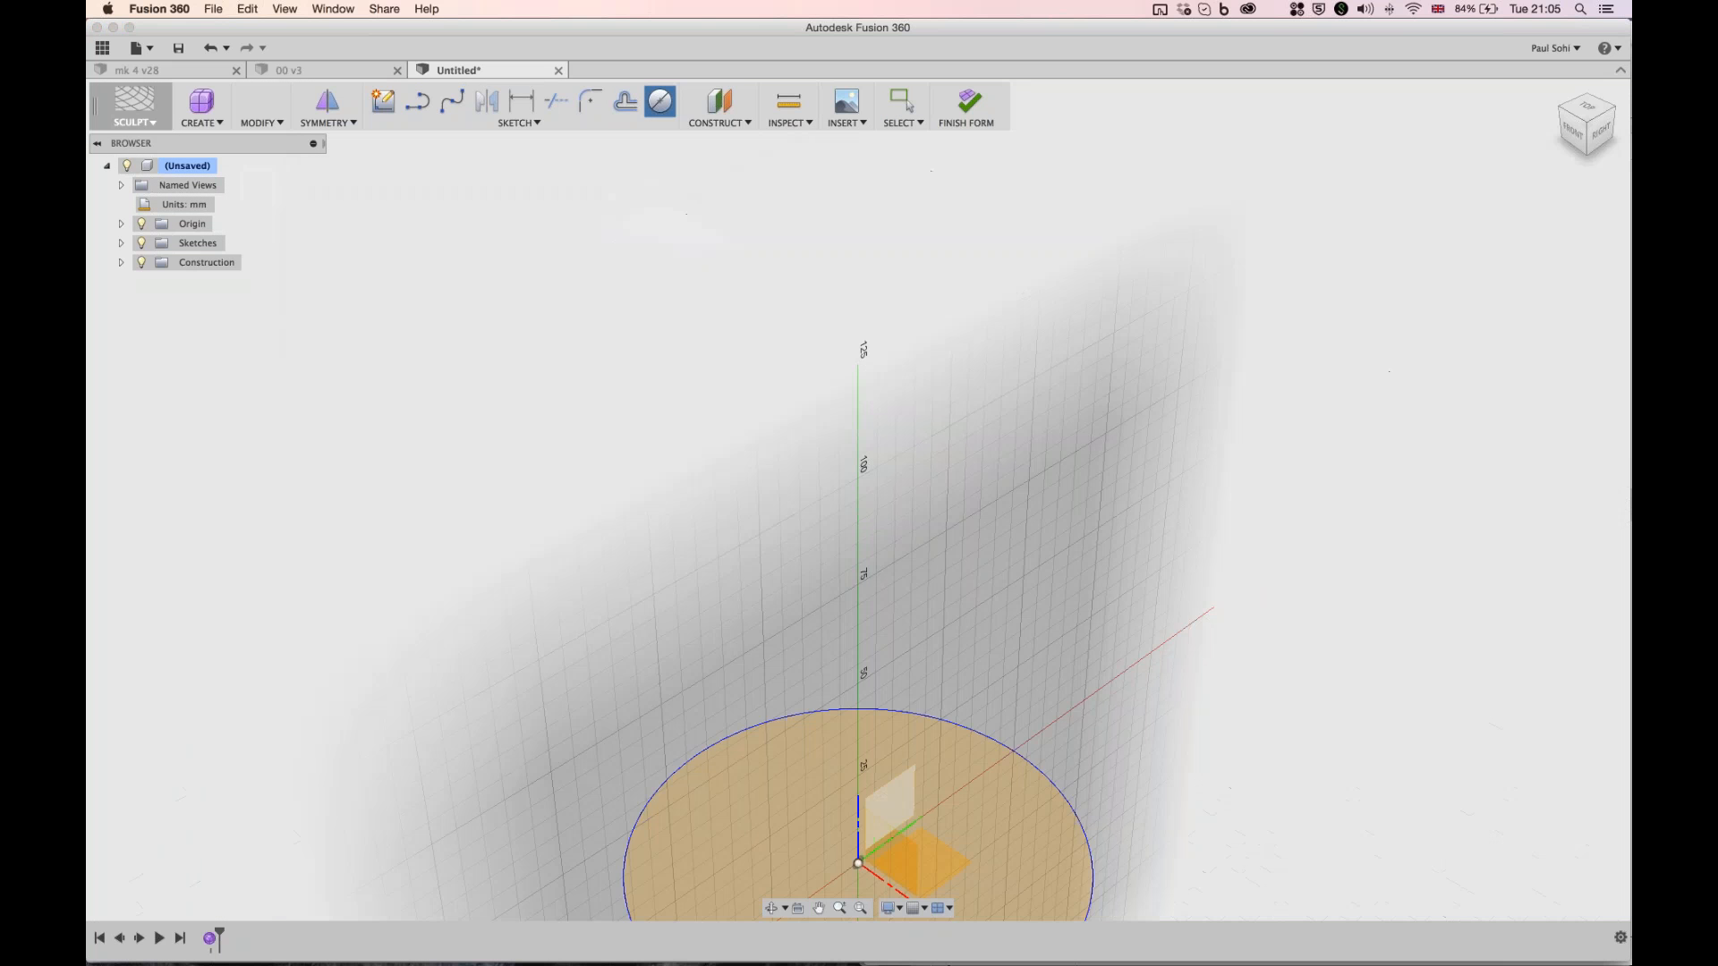
{"action": "scroll", "coordinate": [689, 421], "scroll_direction": "down", "scroll_amount": 2}
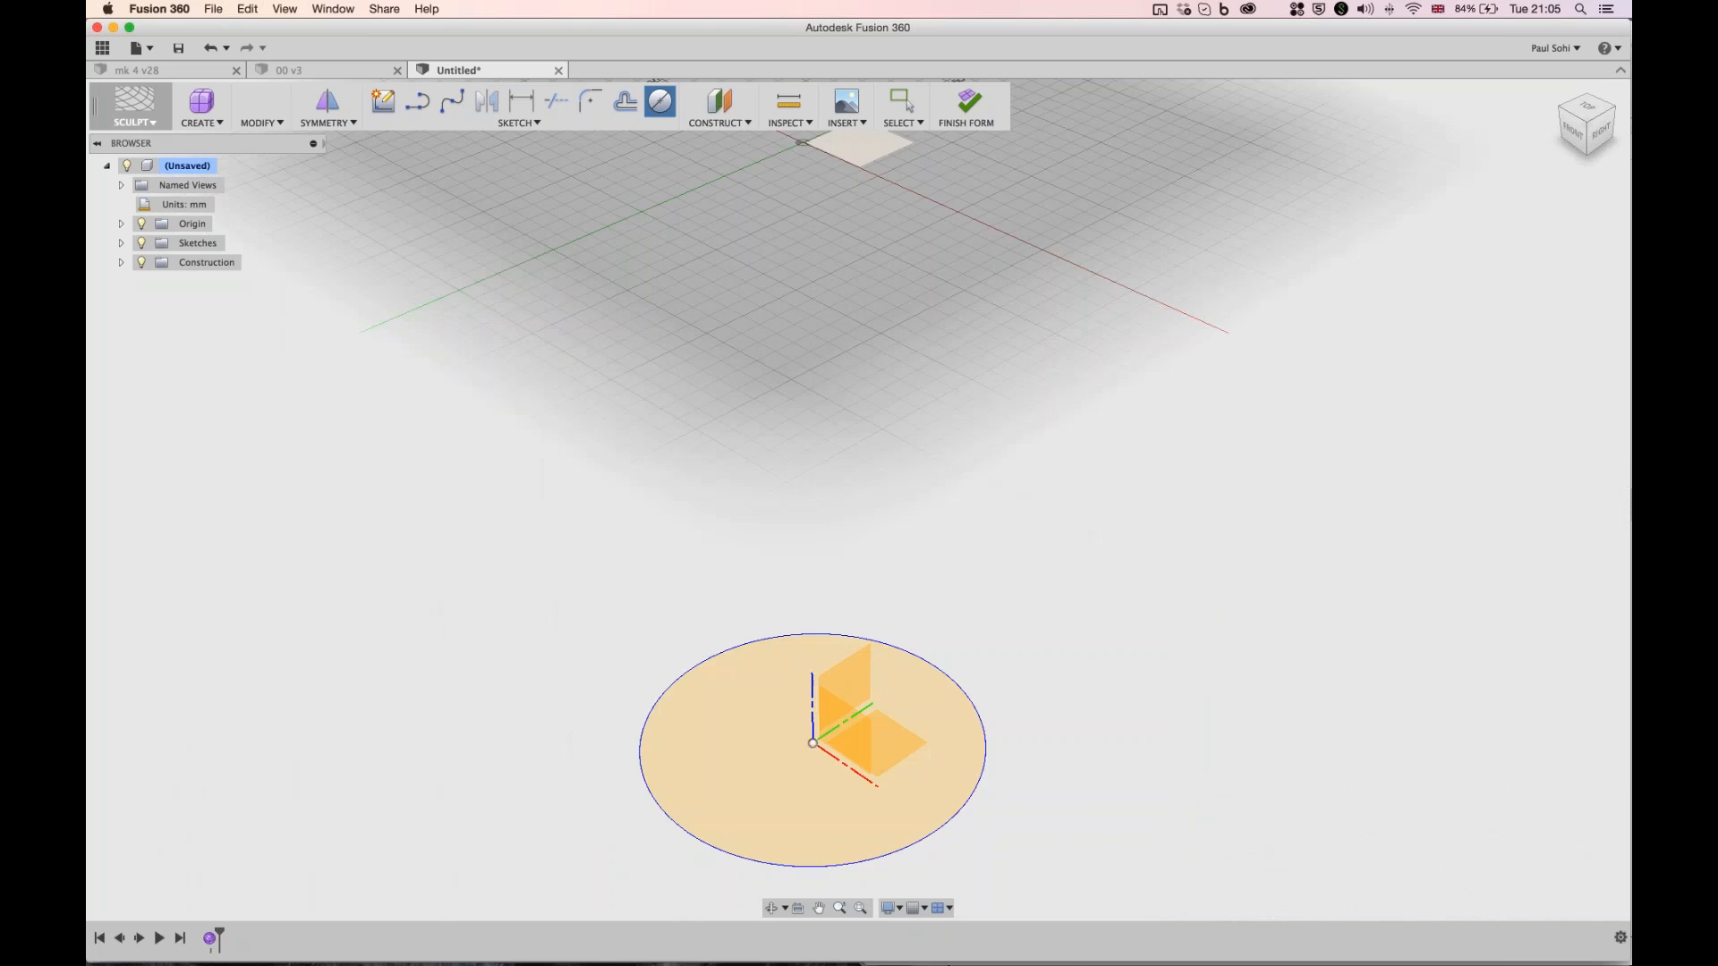
{"action": "left_click", "coordinate": [855, 146]}
{"action": "left_click", "coordinate": [803, 539]}
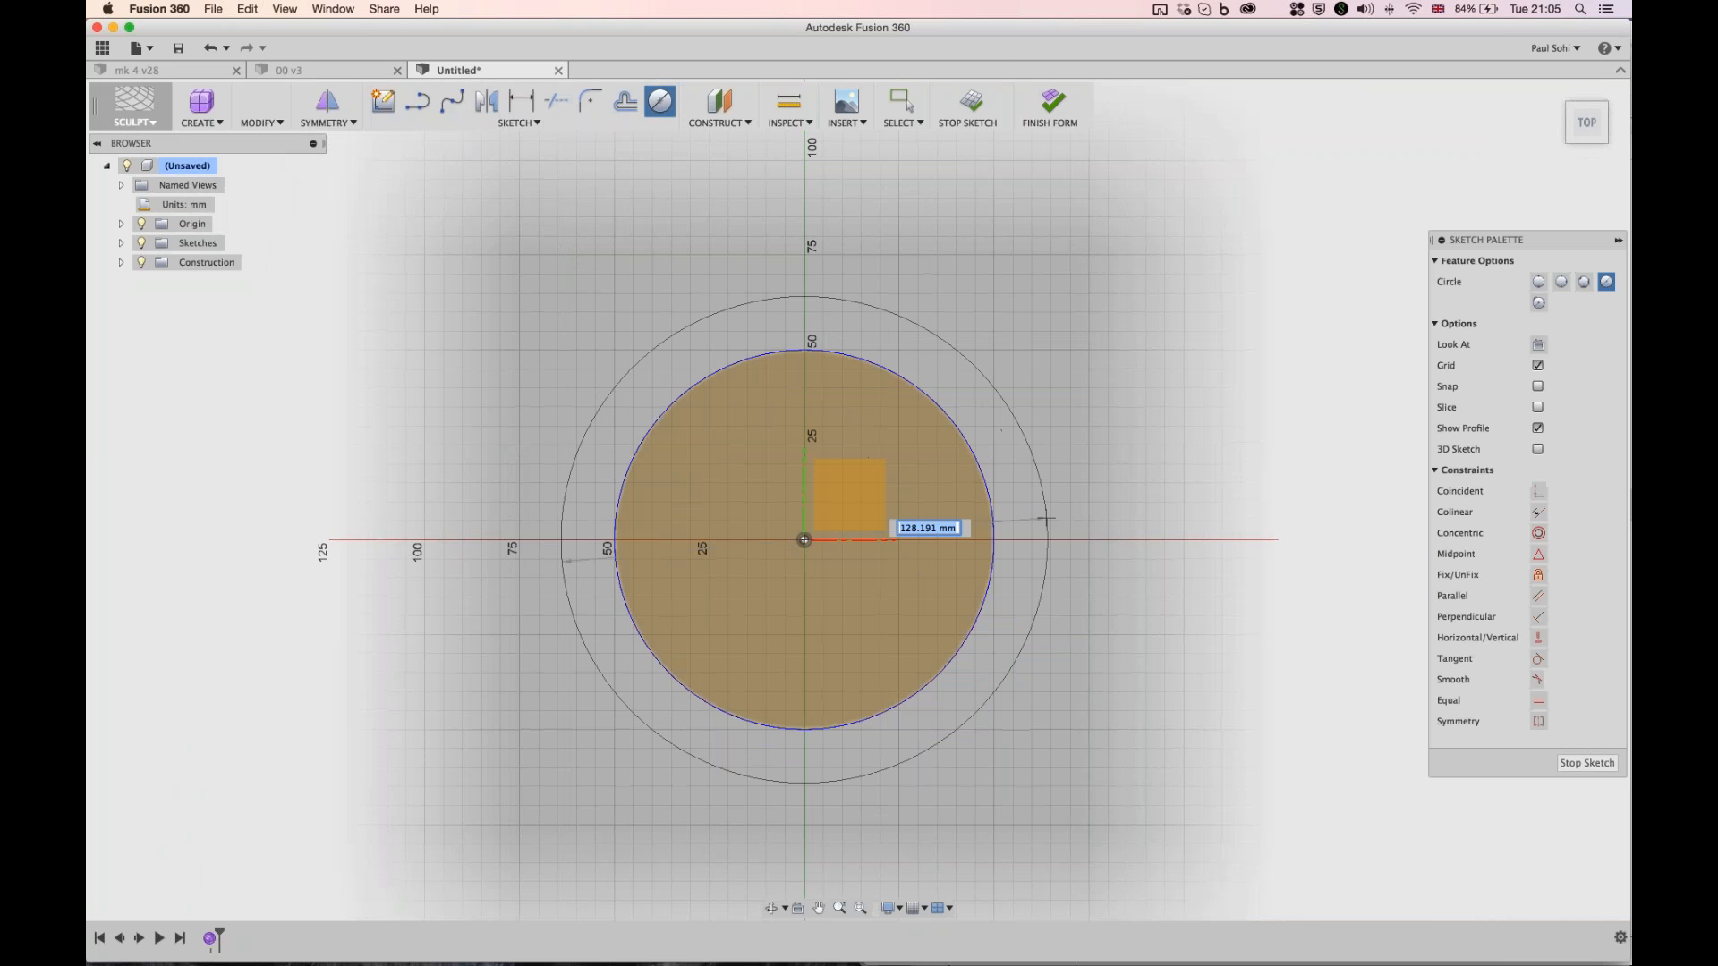
{"action": "type", "text": "160"}
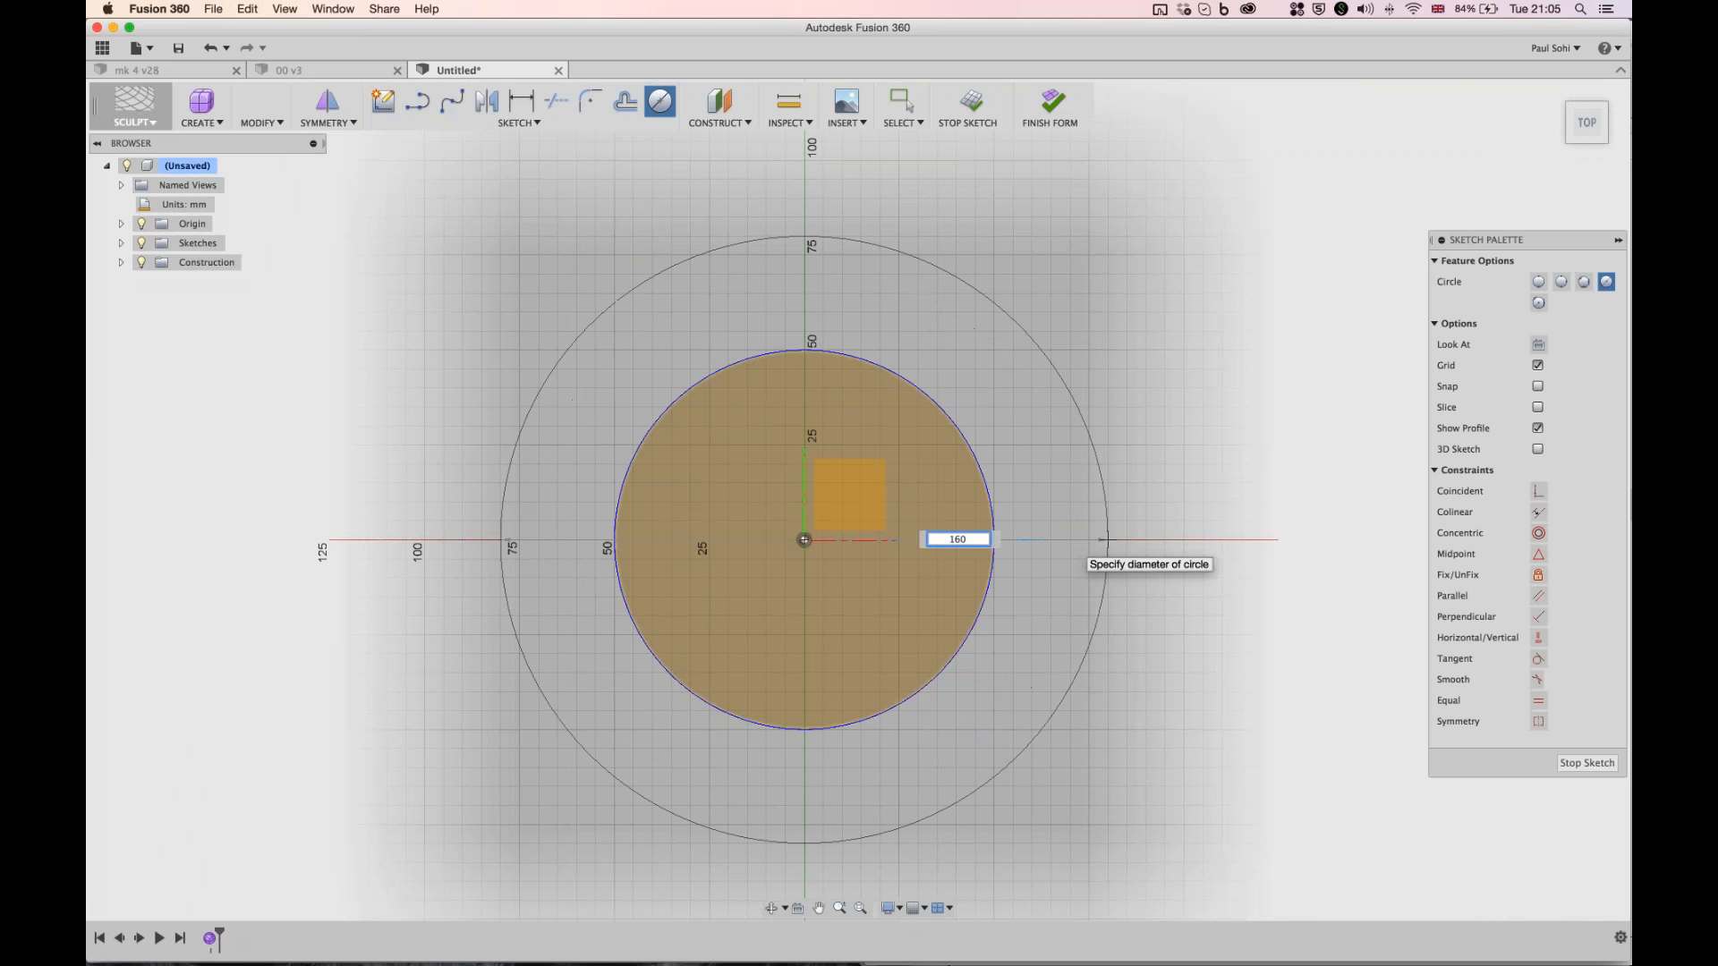
{"action": "key", "text": "Return"}
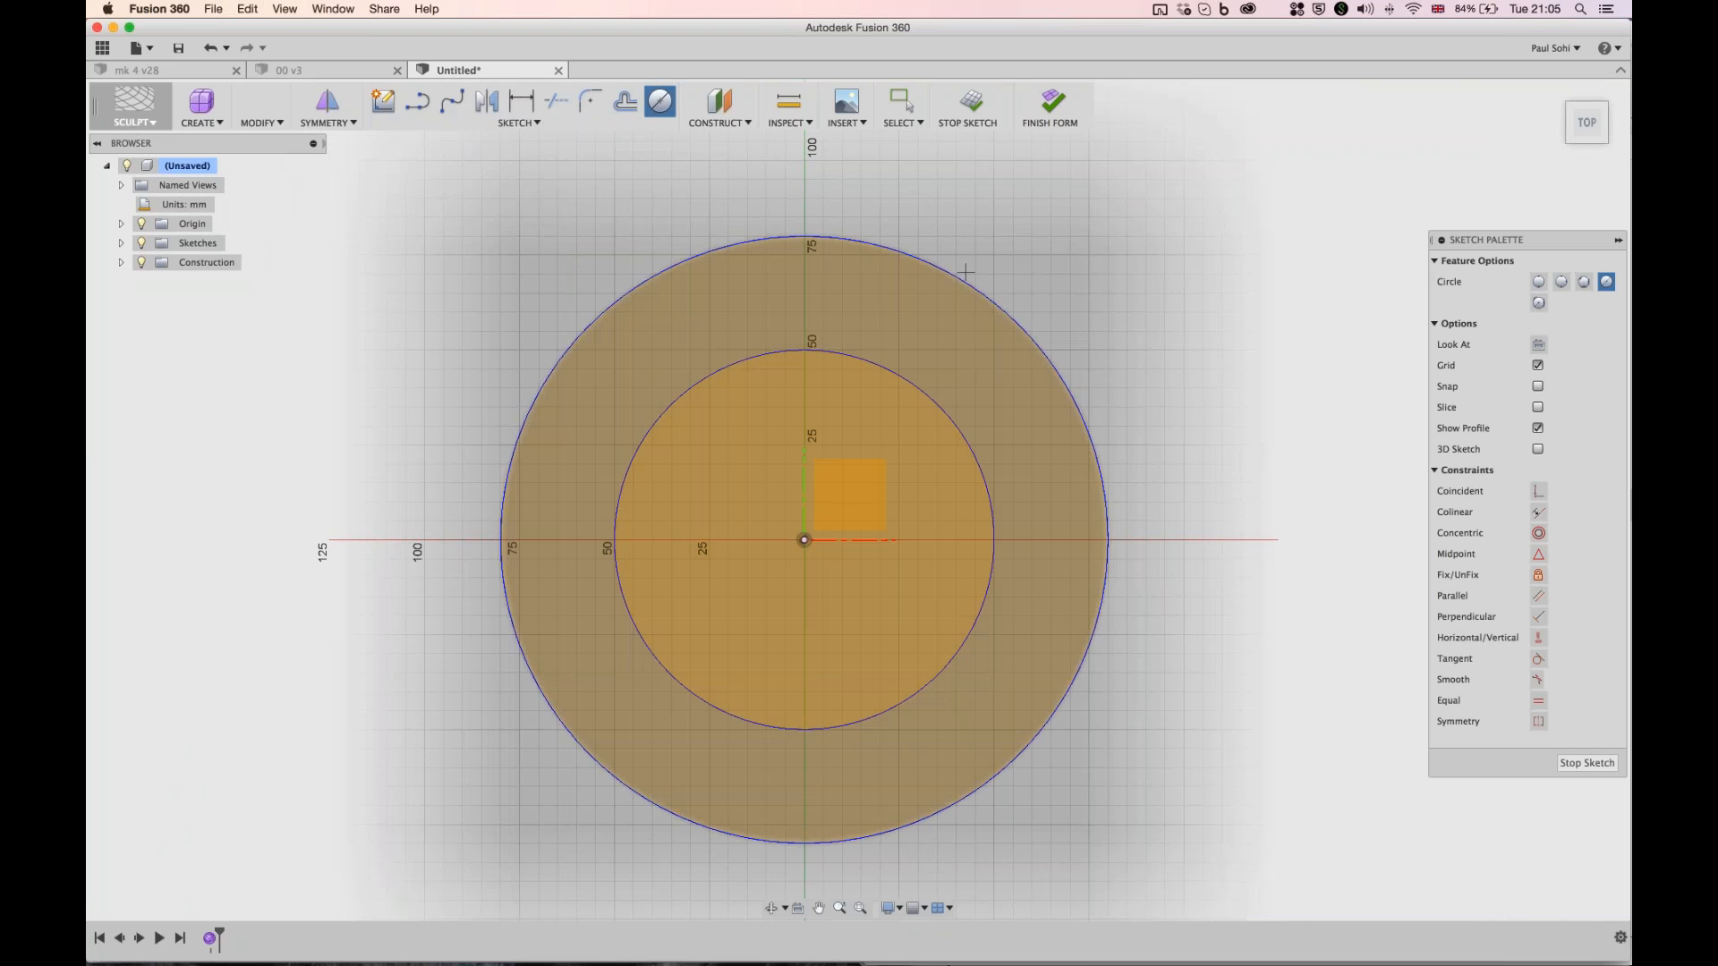
{"action": "left_click", "coordinate": [971, 103]}
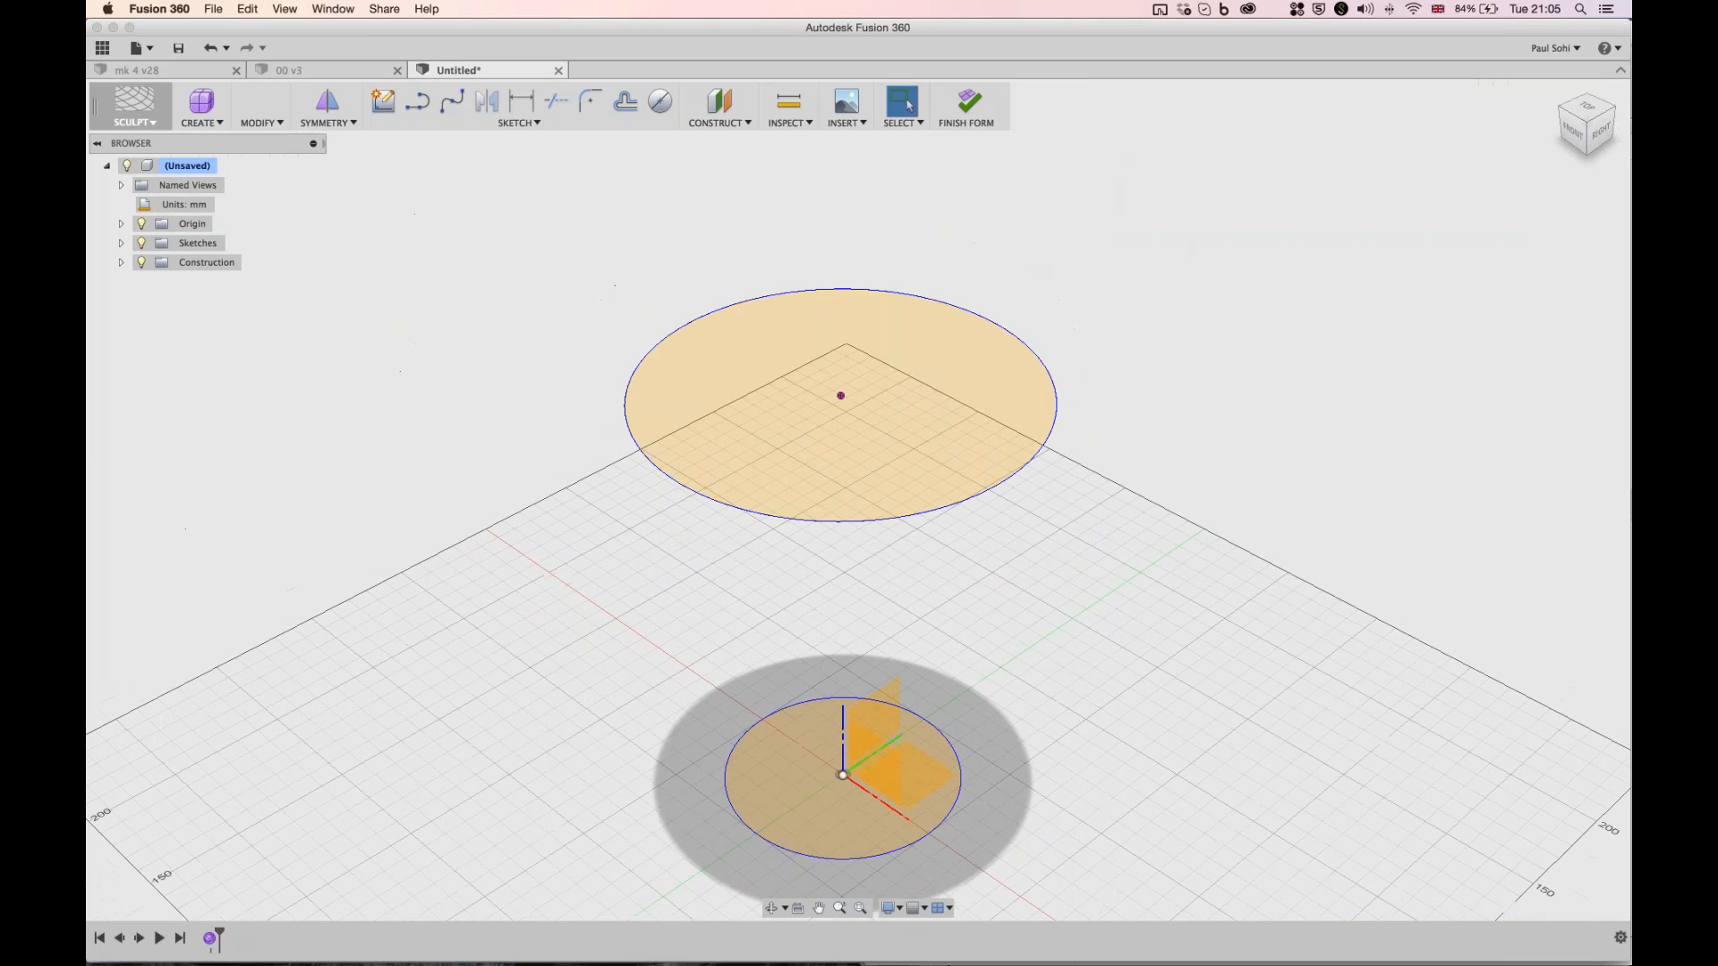
- Set up a form Loft using the raised 160 mm circle and the base 100 mm circle as profiles
{"action": "left_click", "coordinate": [201, 123]}
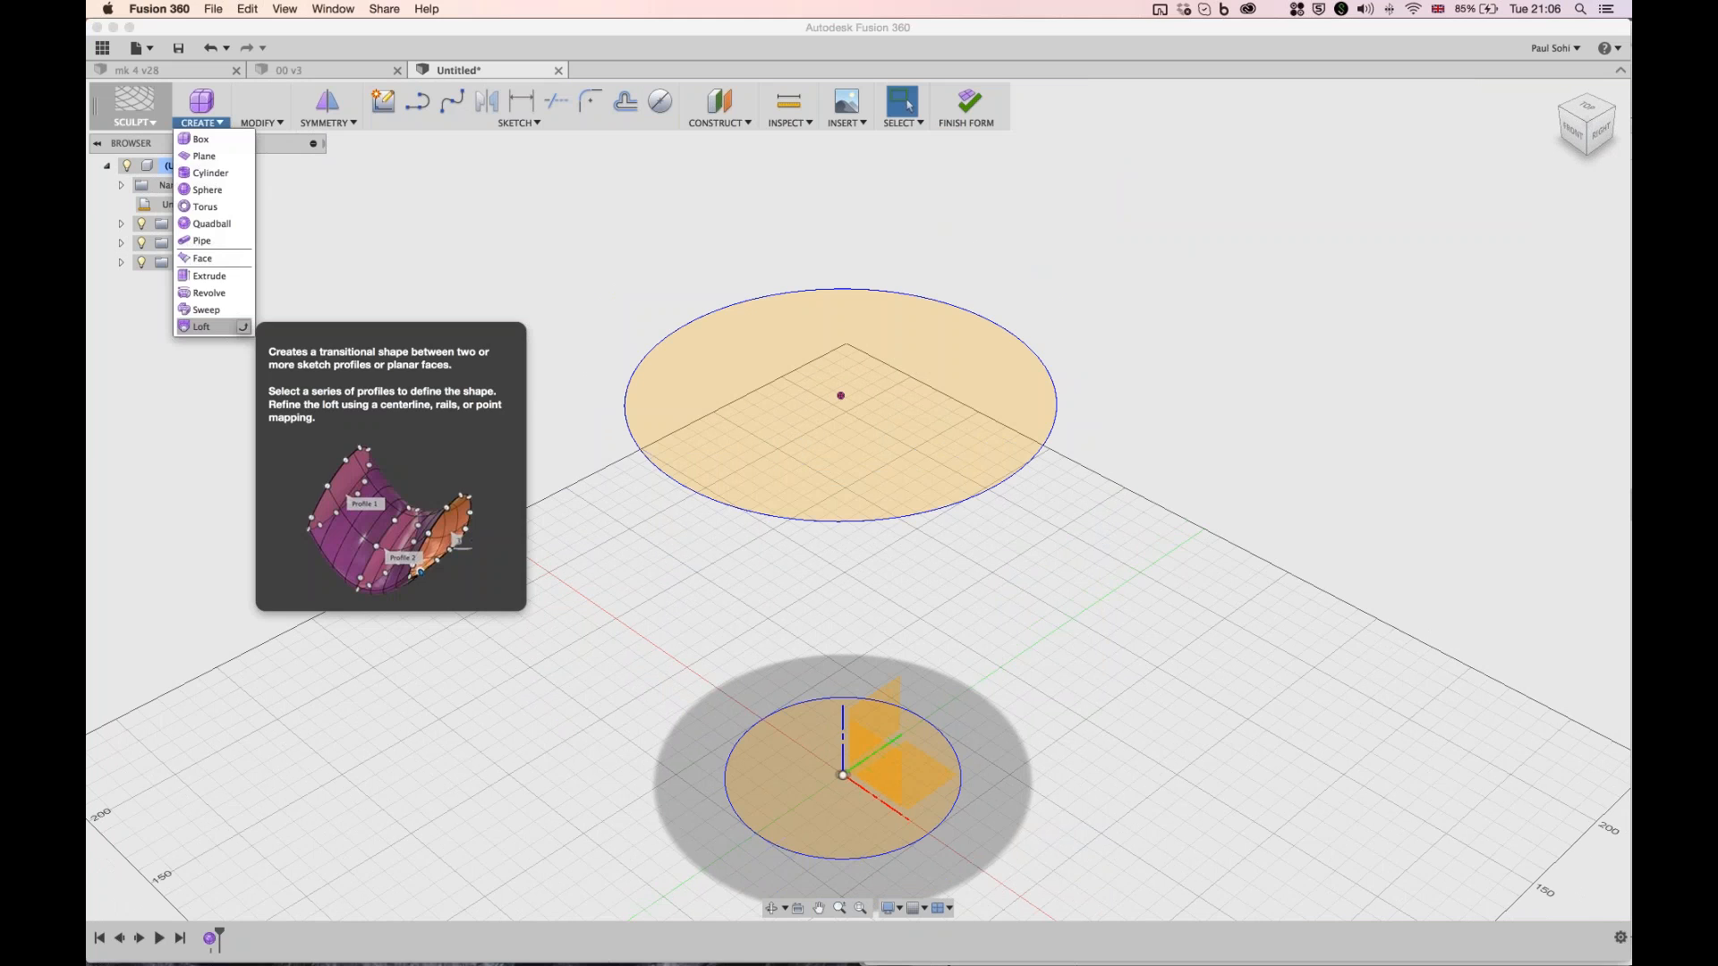
{"action": "left_click", "coordinate": [204, 326]}
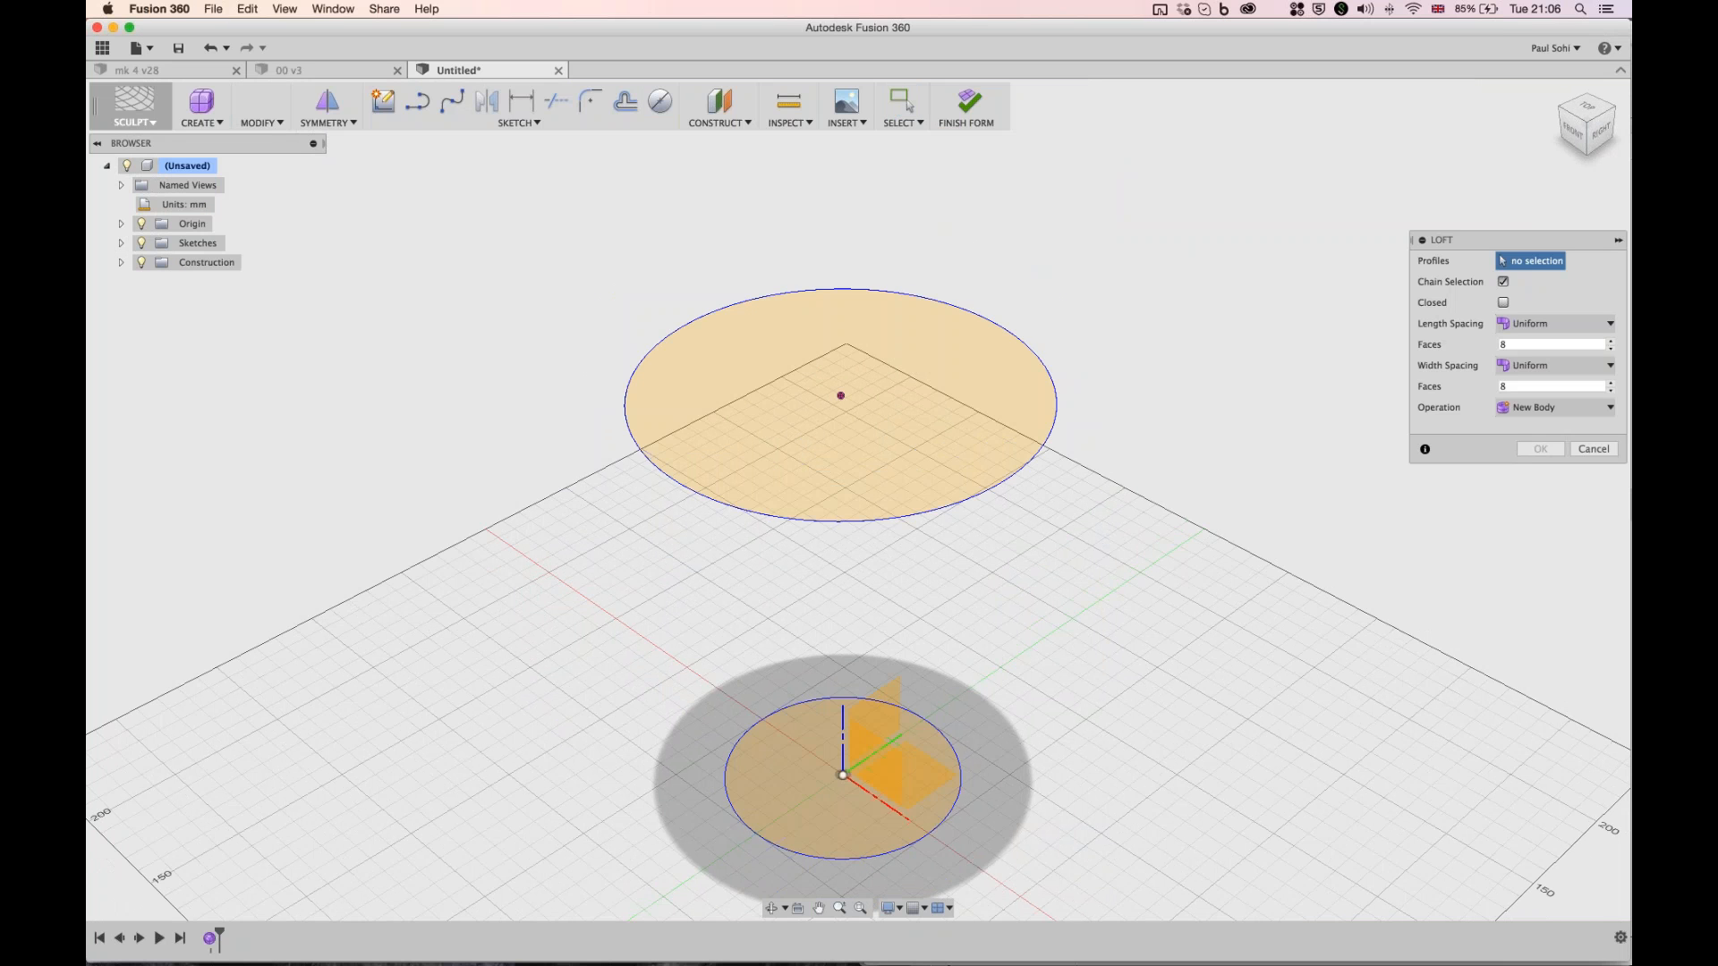
{"action": "left_click", "coordinate": [839, 521]}
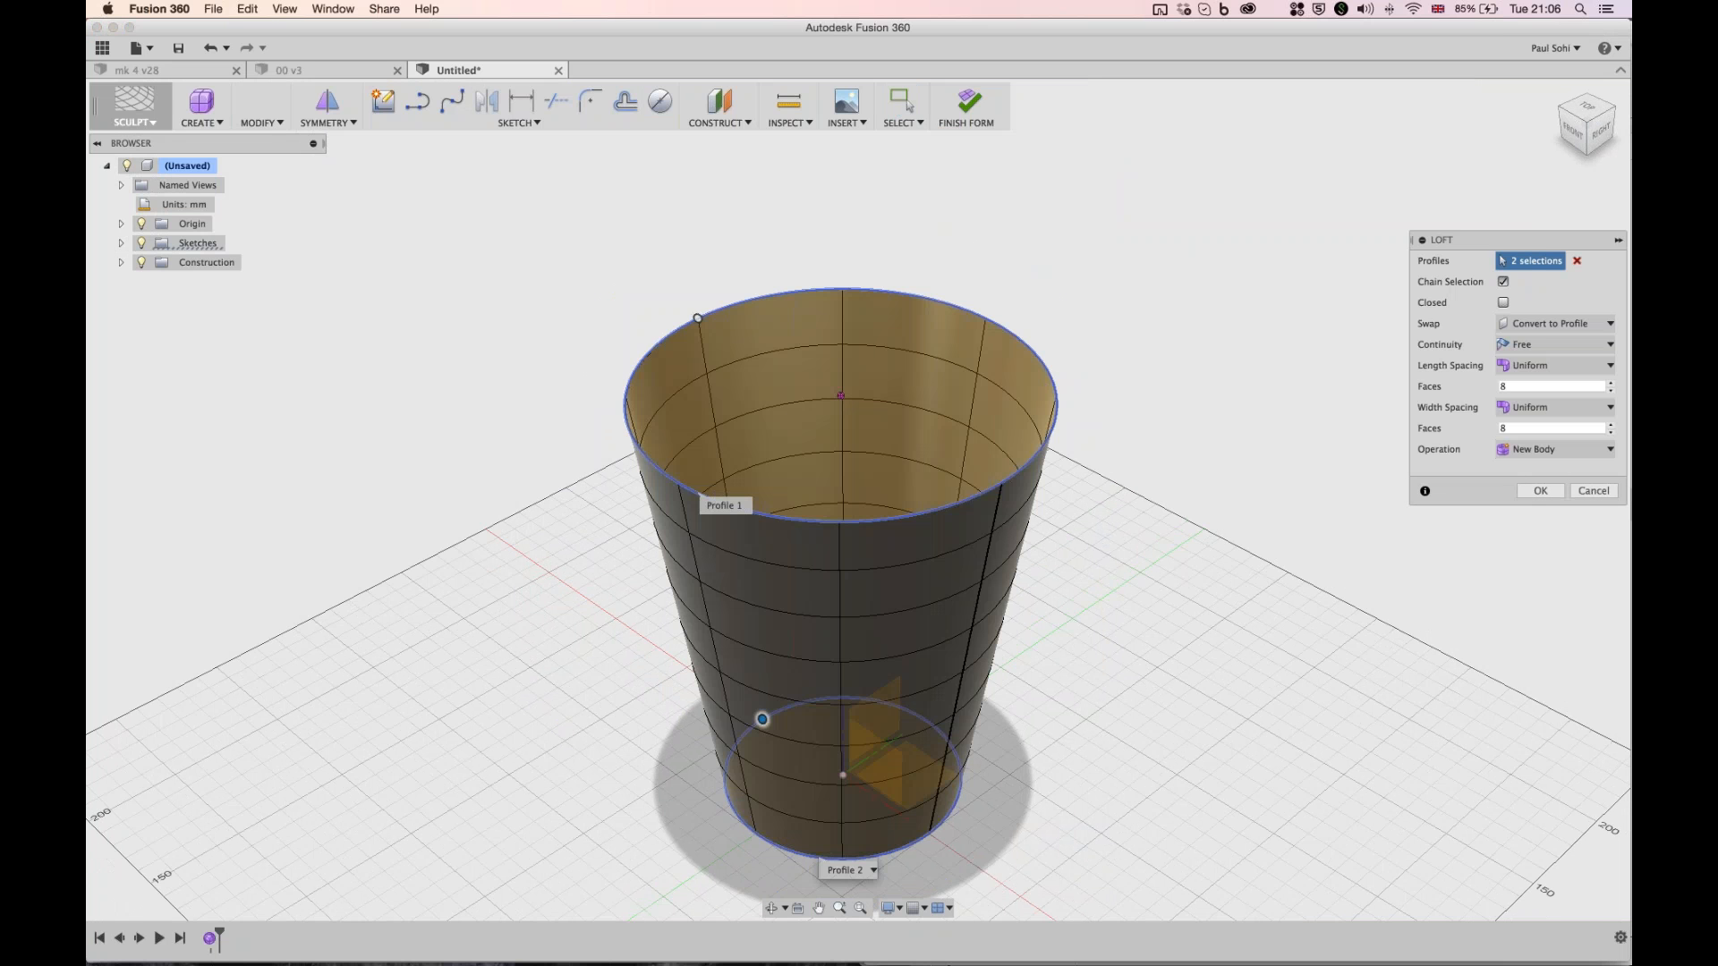
{"action": "key", "text": "super+Tab"}
- Set the loft's length and width faces to 12 each, and view the 00 v3 vase for comparison
{"action": "double_click", "coordinate": [1552, 385]}
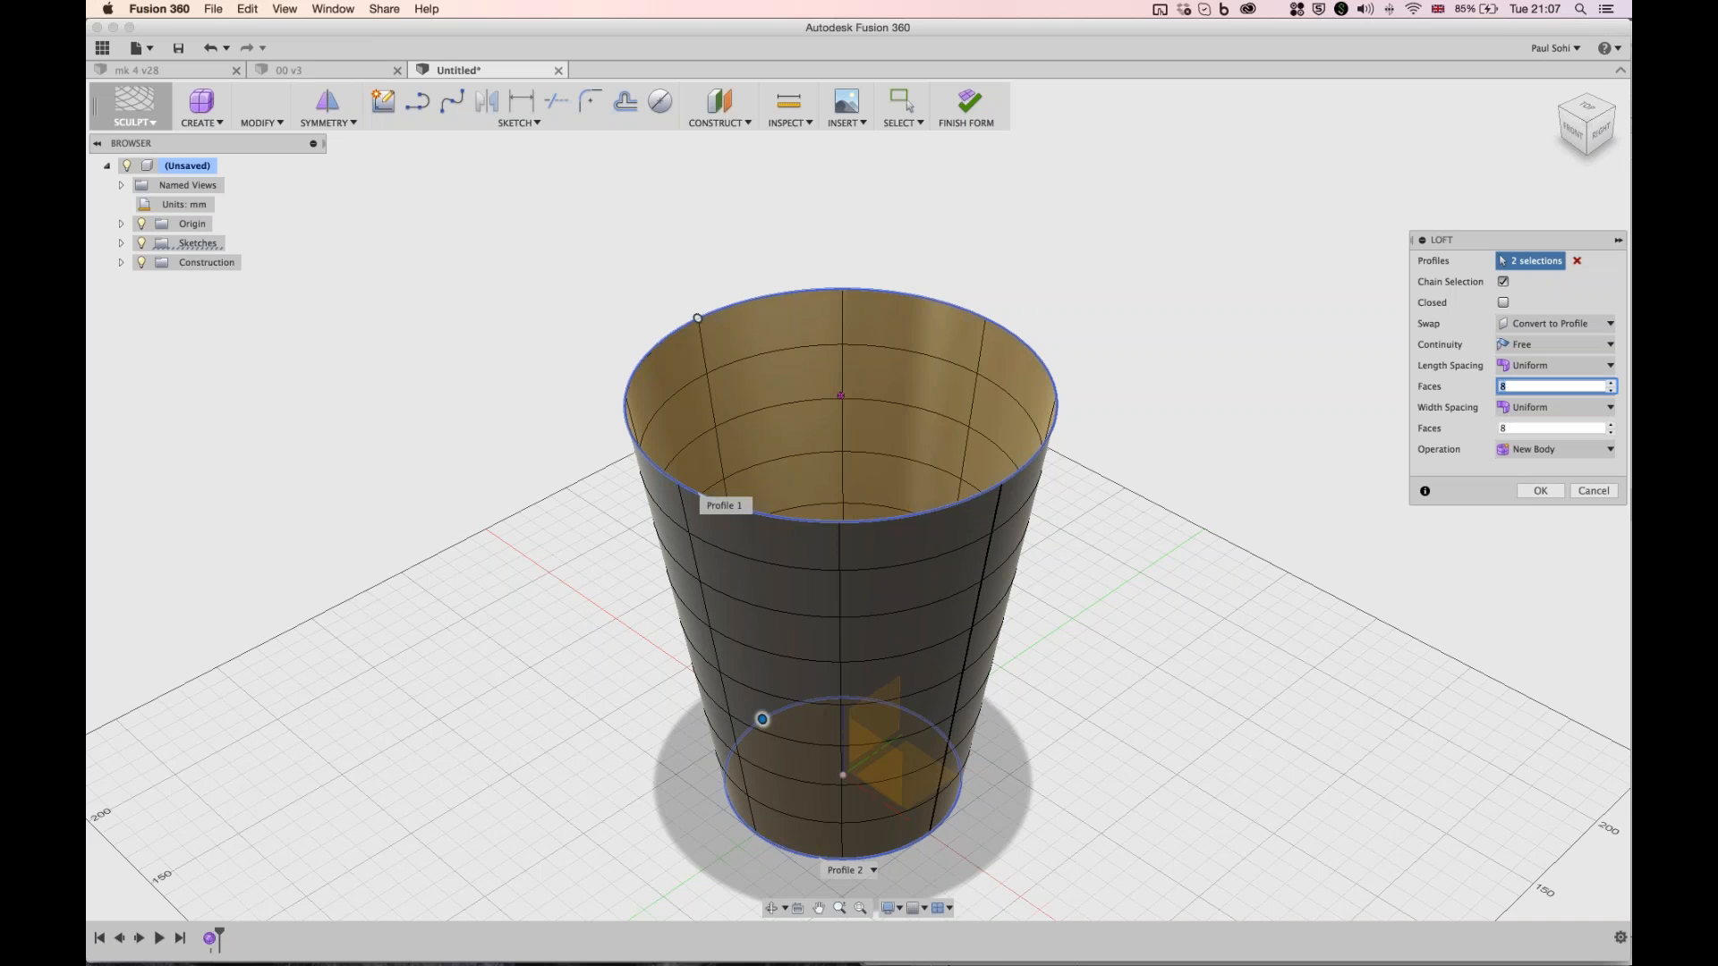
{"action": "type", "text": "12"}
{"action": "key", "text": "Tab"}
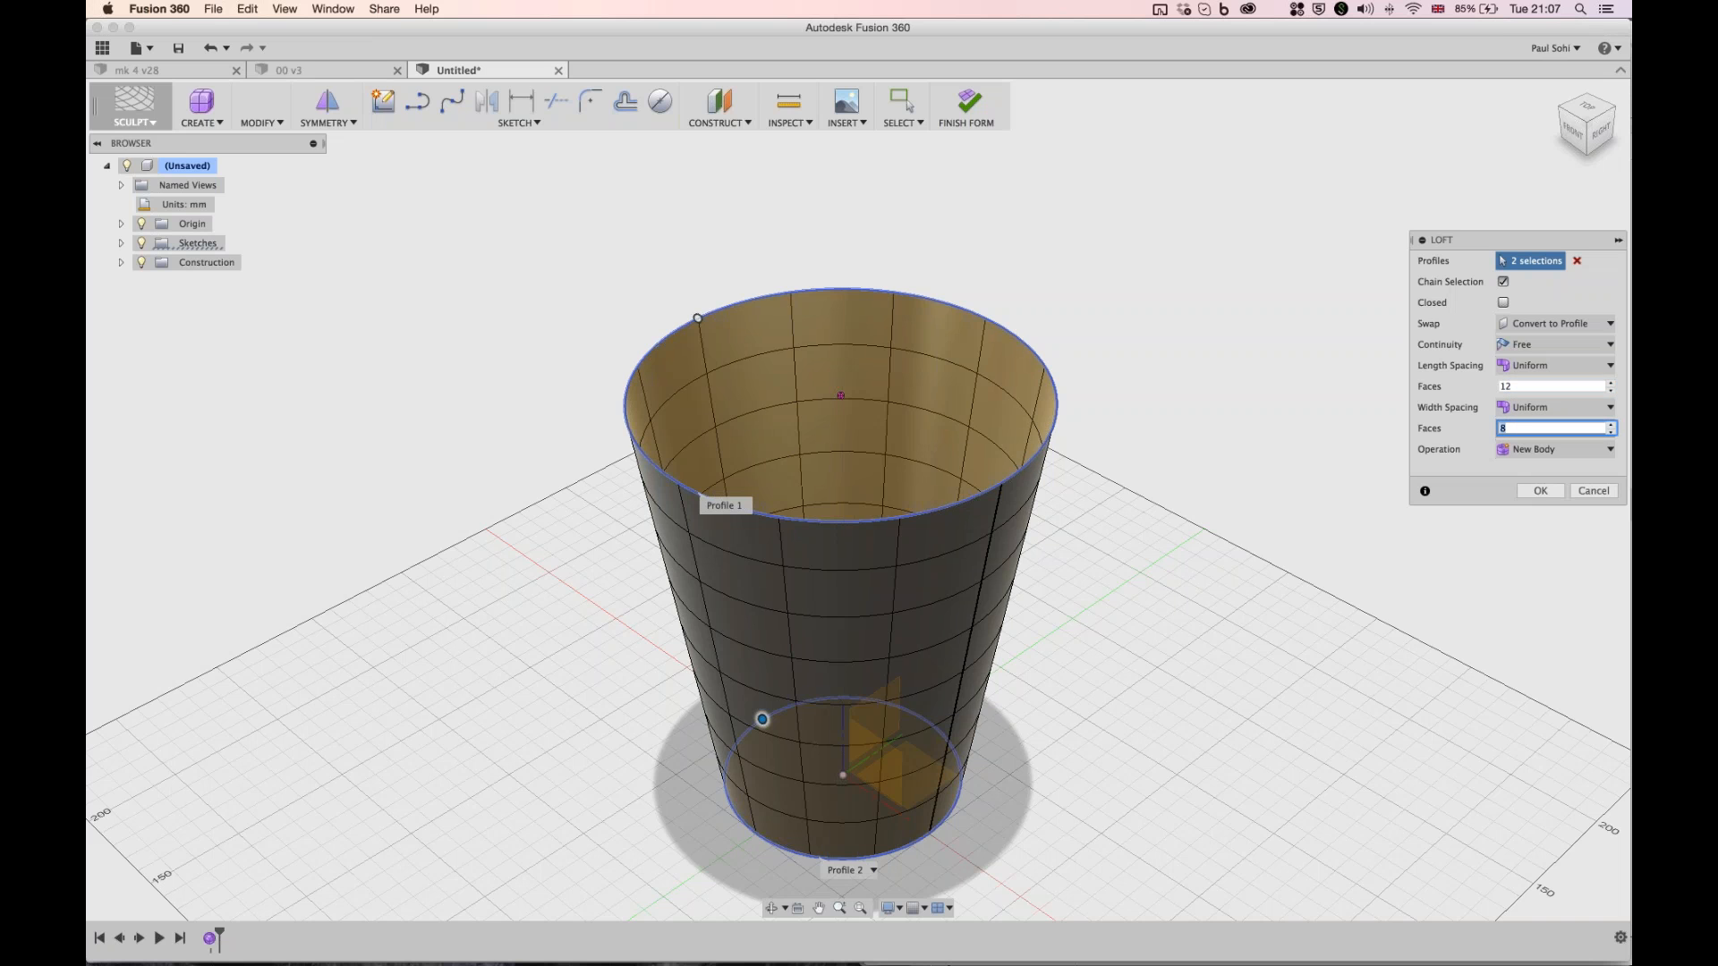
{"action": "type", "text": "12"}
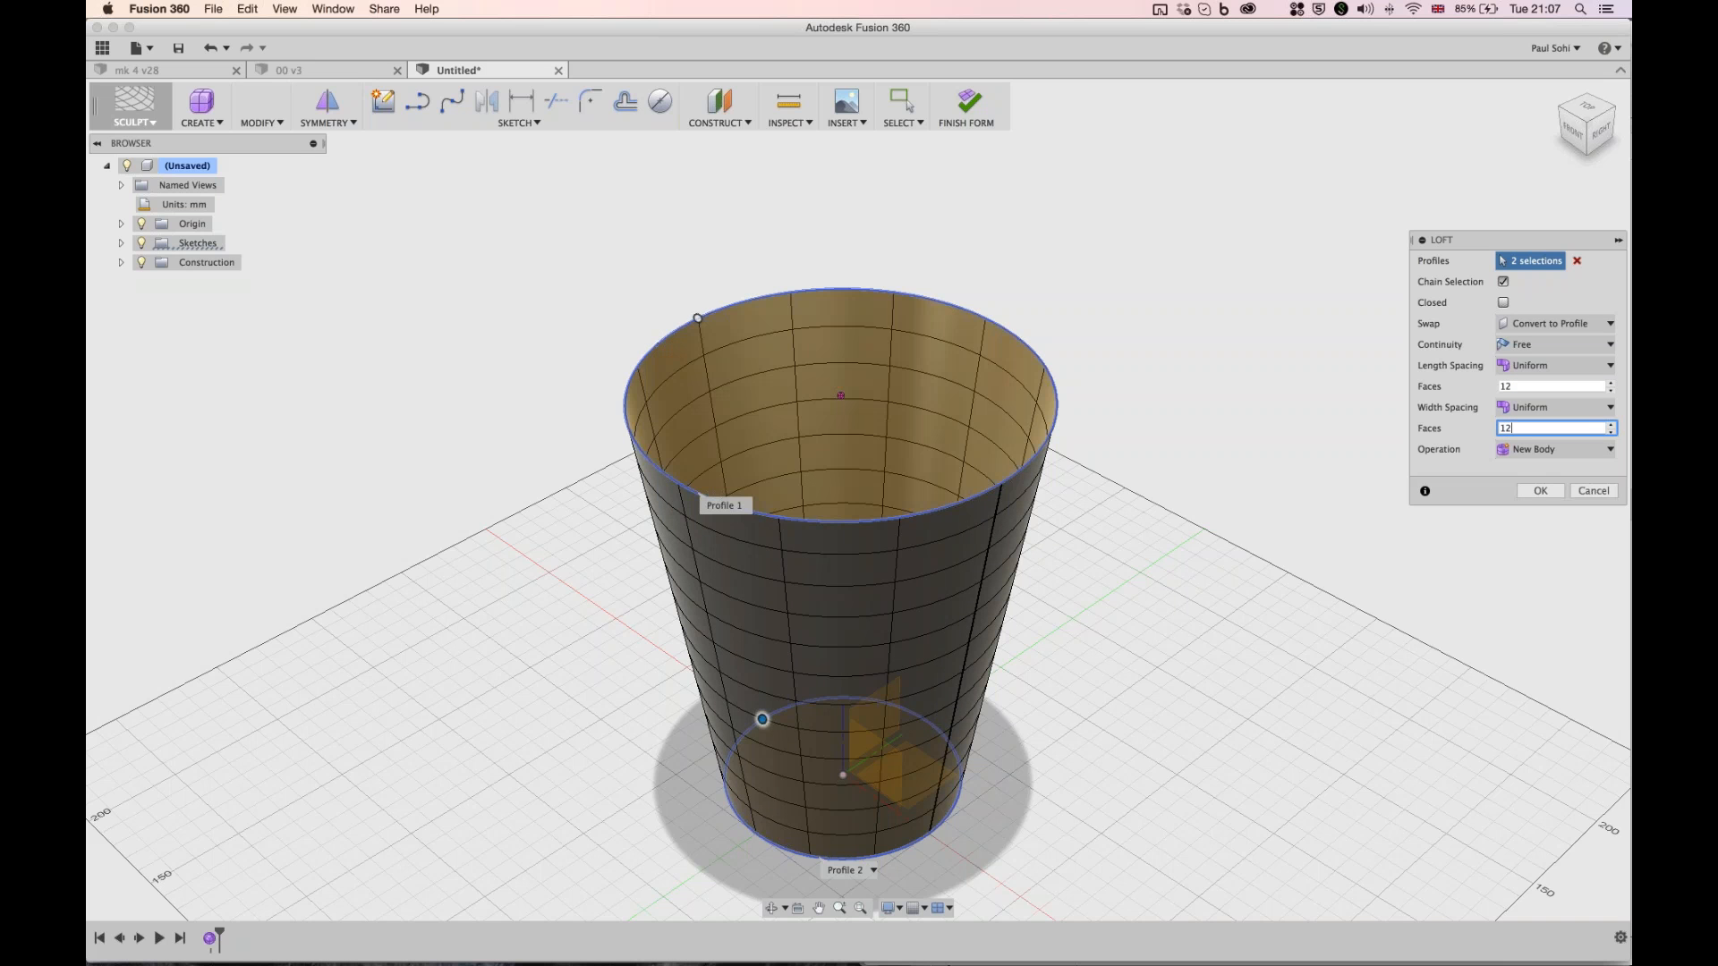
{"action": "left_click", "coordinate": [324, 70]}
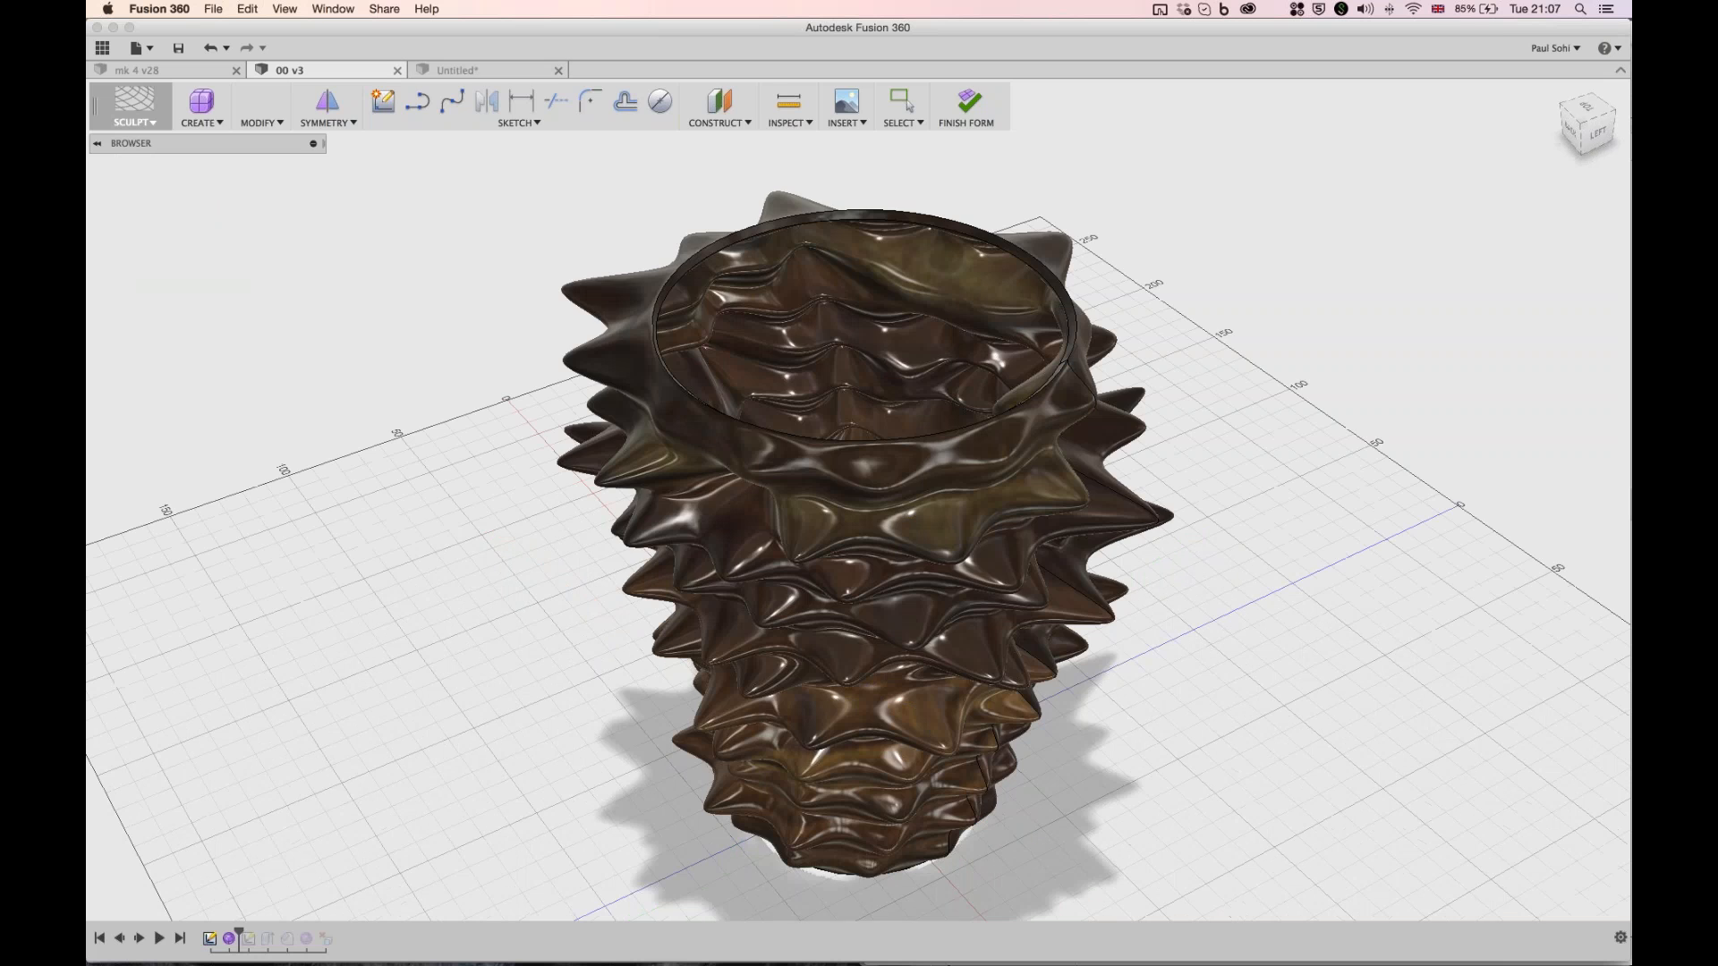
{"action": "left_click_drag", "start_coordinate": [1598, 133], "coordinate": [1472, 95]}
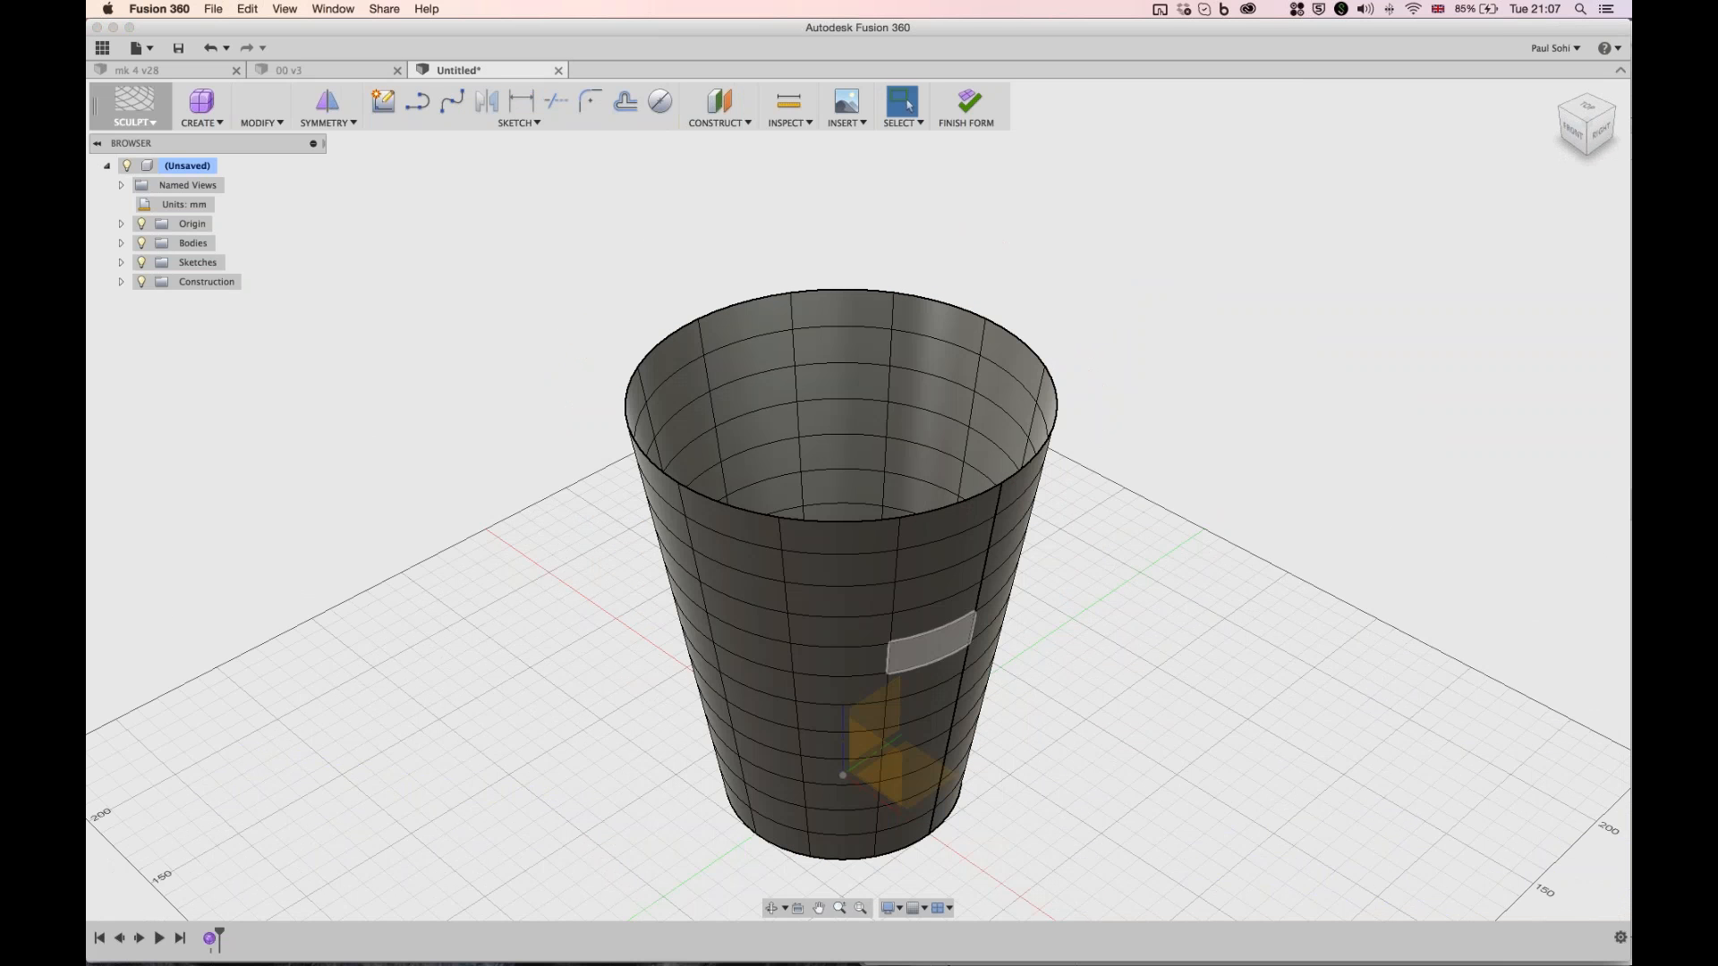
- Undo the last loft and set up a new form Loft between the base 100 mm circle and the raised 160 mm circle
{"action": "key", "text": "super+z"}
{"action": "left_click", "coordinate": [203, 123]}
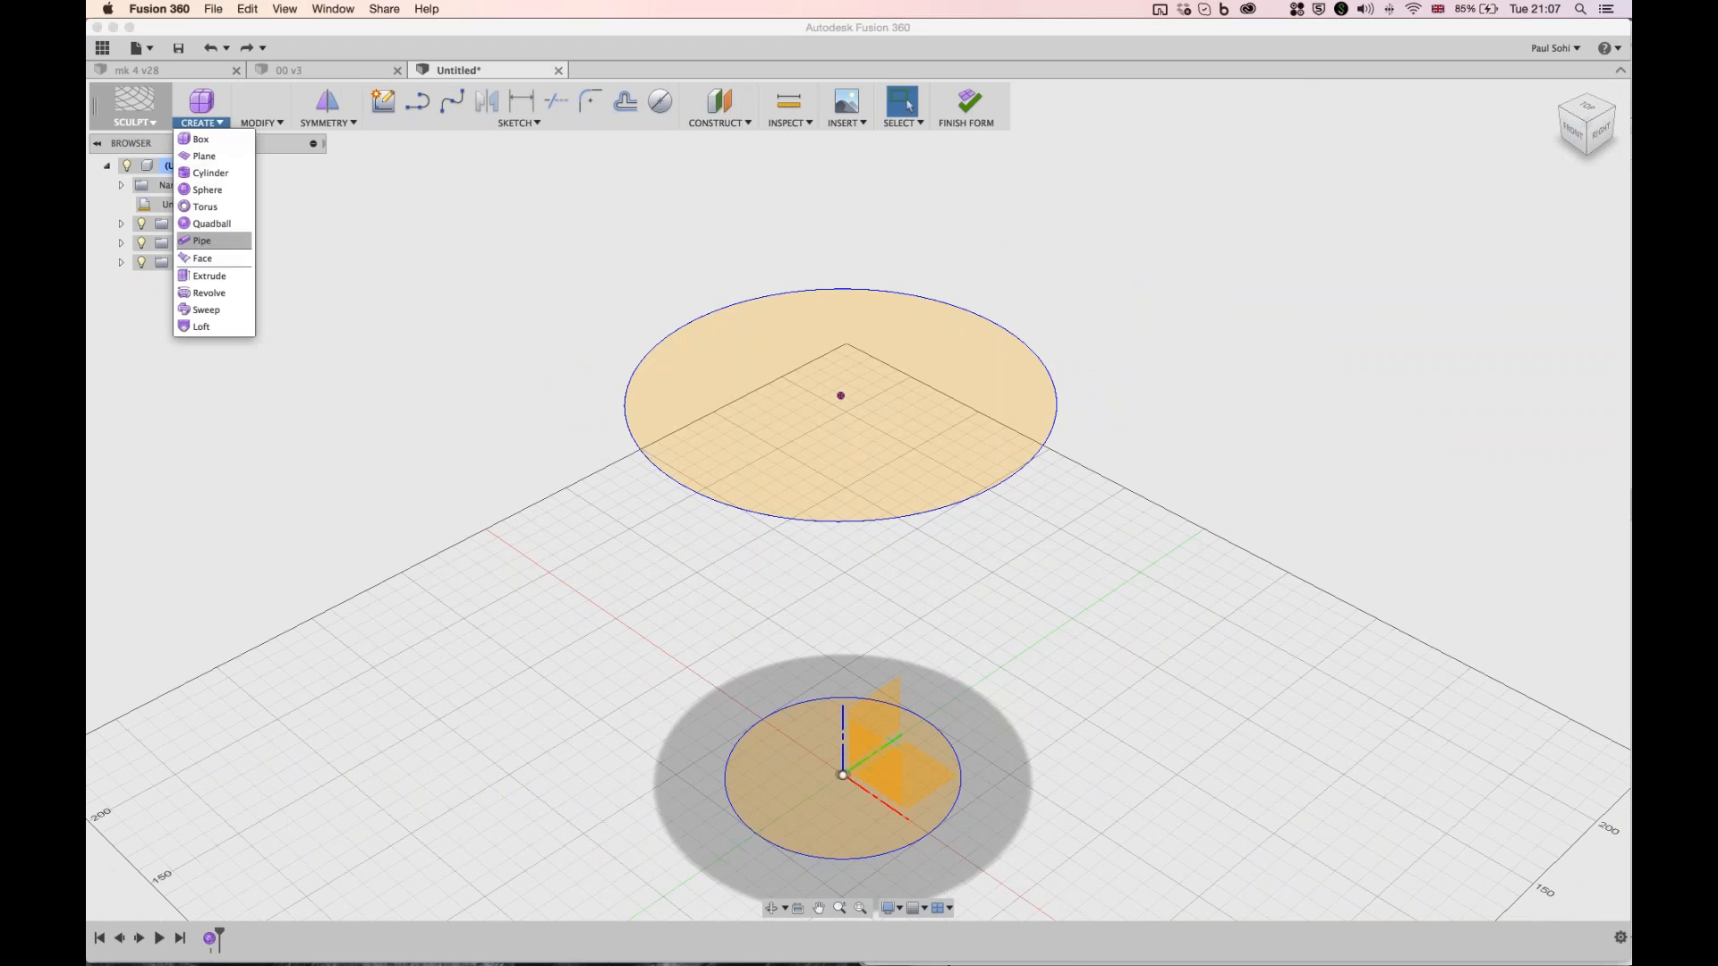
{"action": "left_click", "coordinate": [201, 326]}
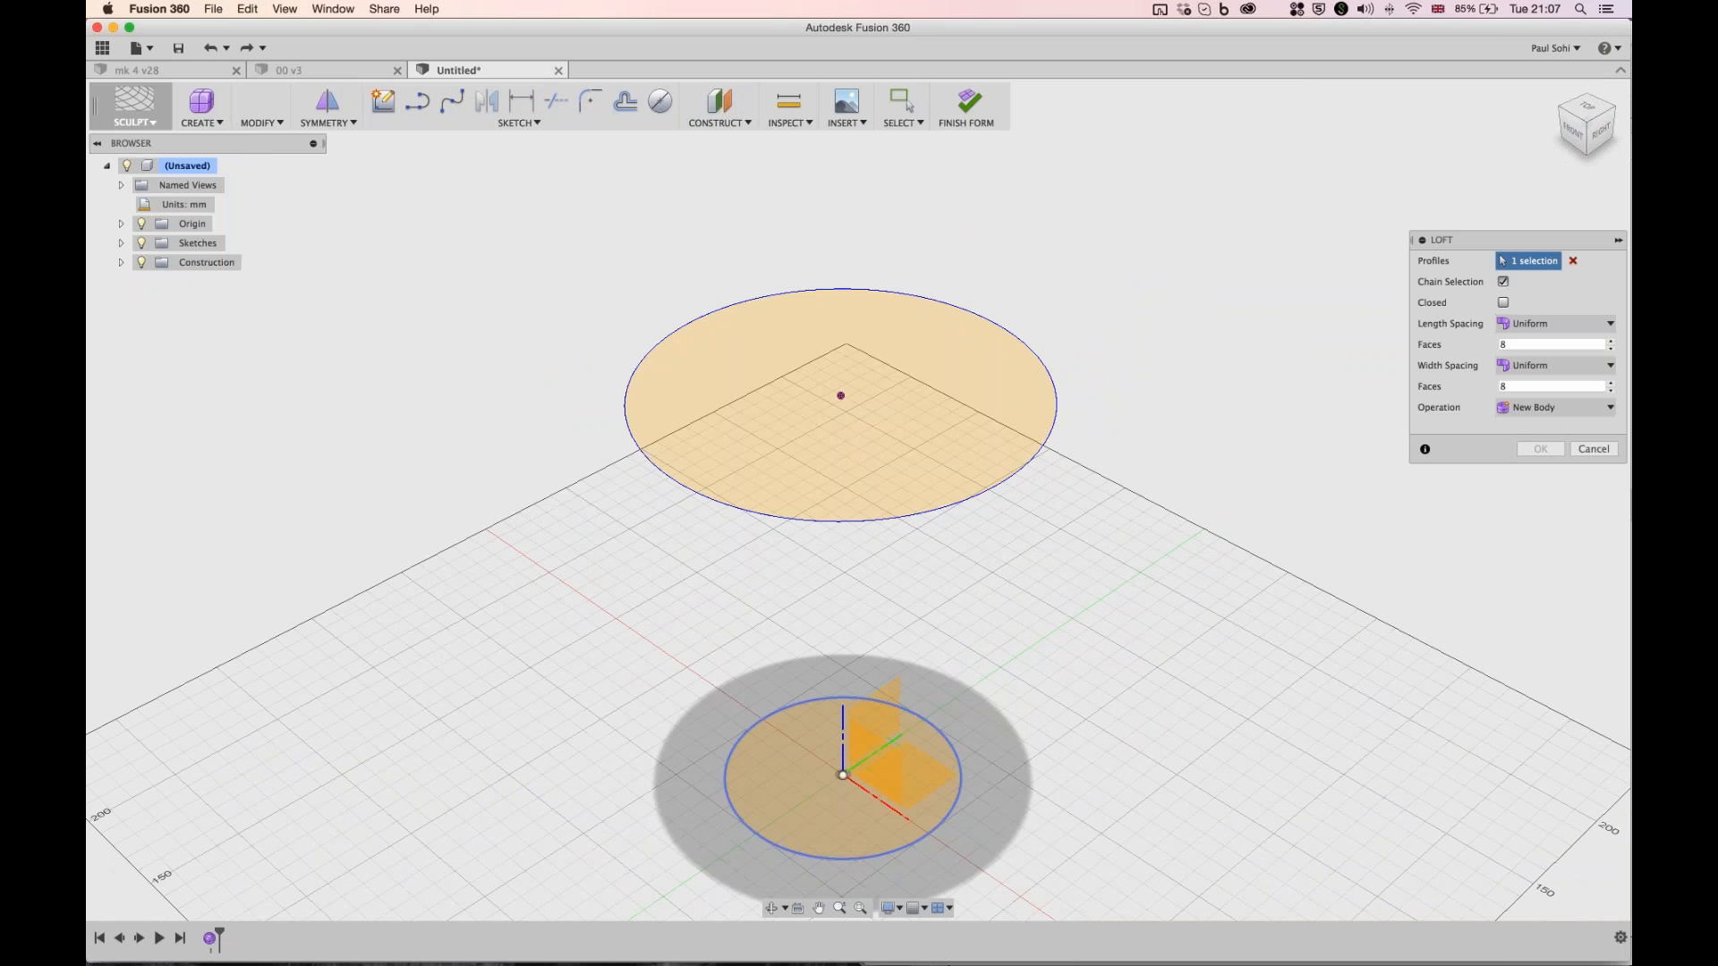
{"action": "left_click", "coordinate": [721, 498]}
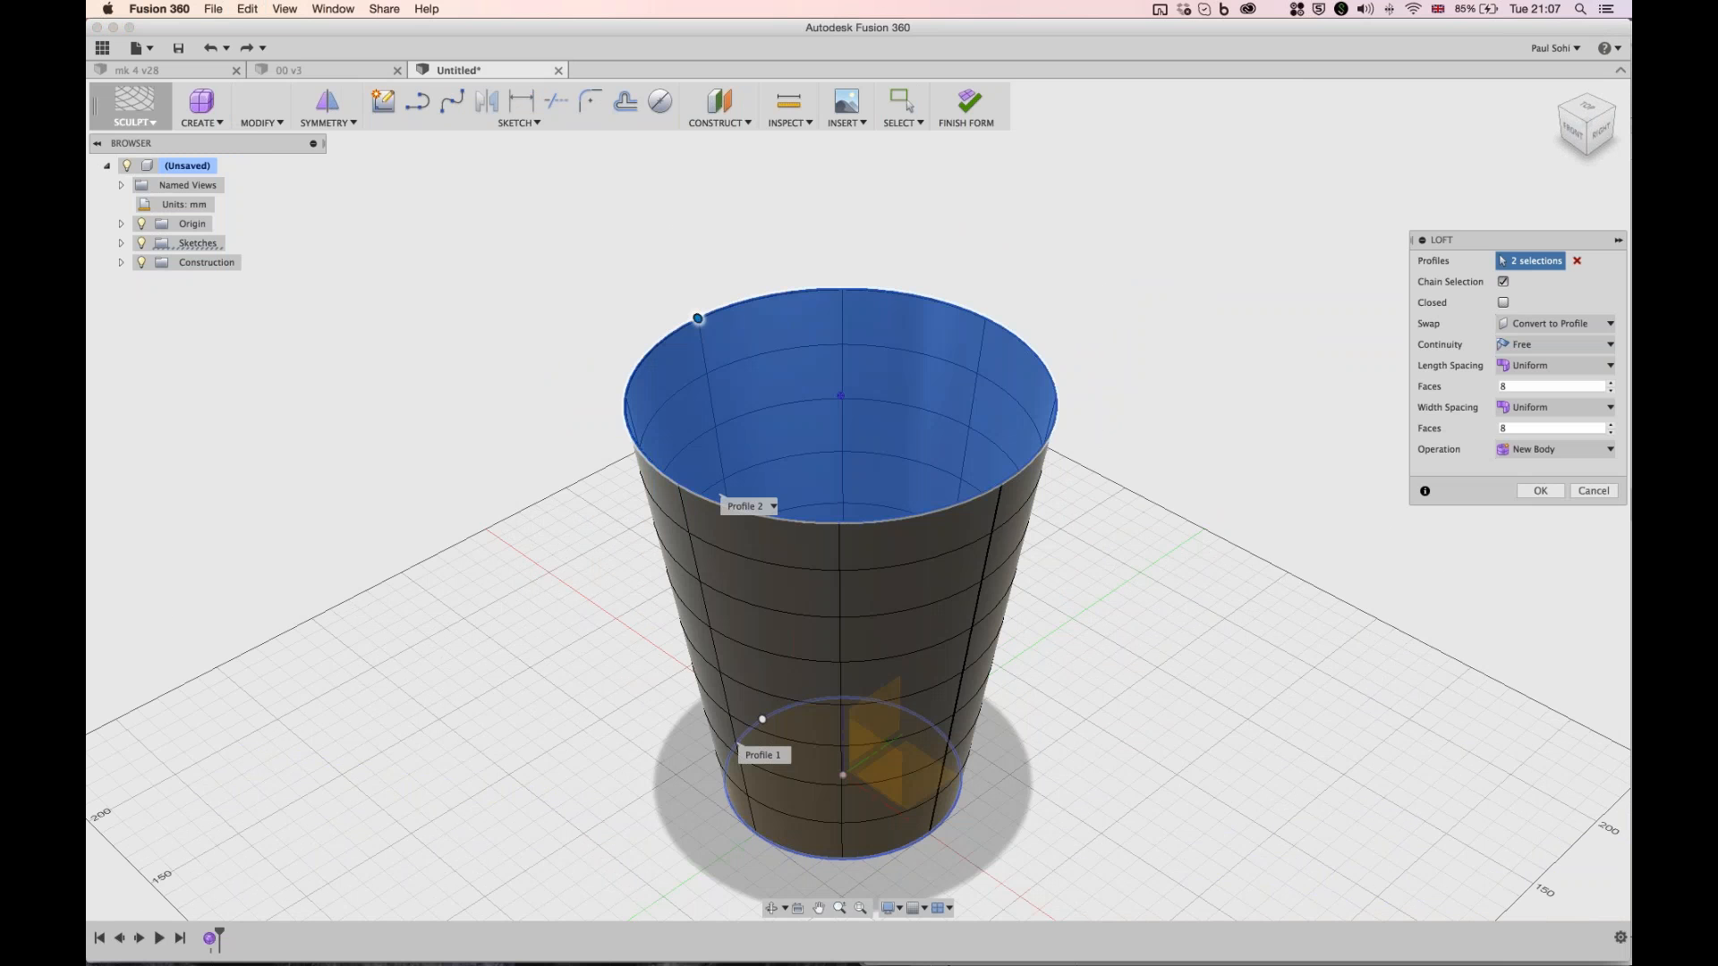
- Set the loft's length faces to 20 and width faces to 12, and create the new body
{"action": "left_click", "coordinate": [1551, 385]}
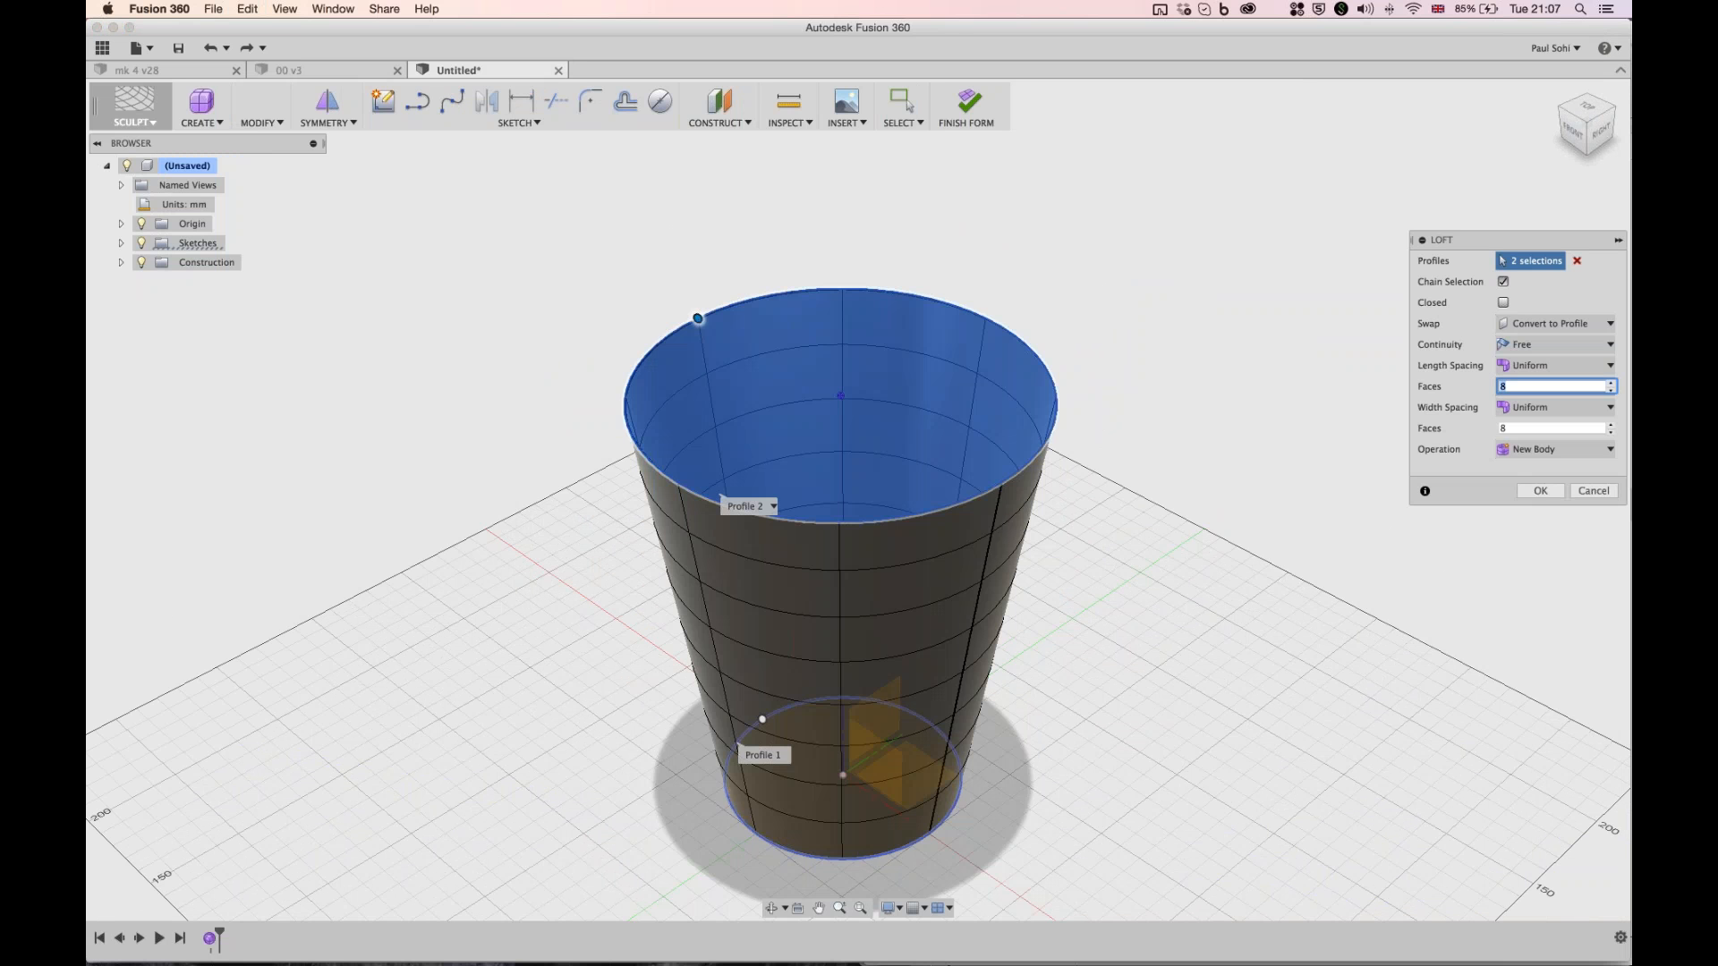
{"action": "type", "text": "20"}
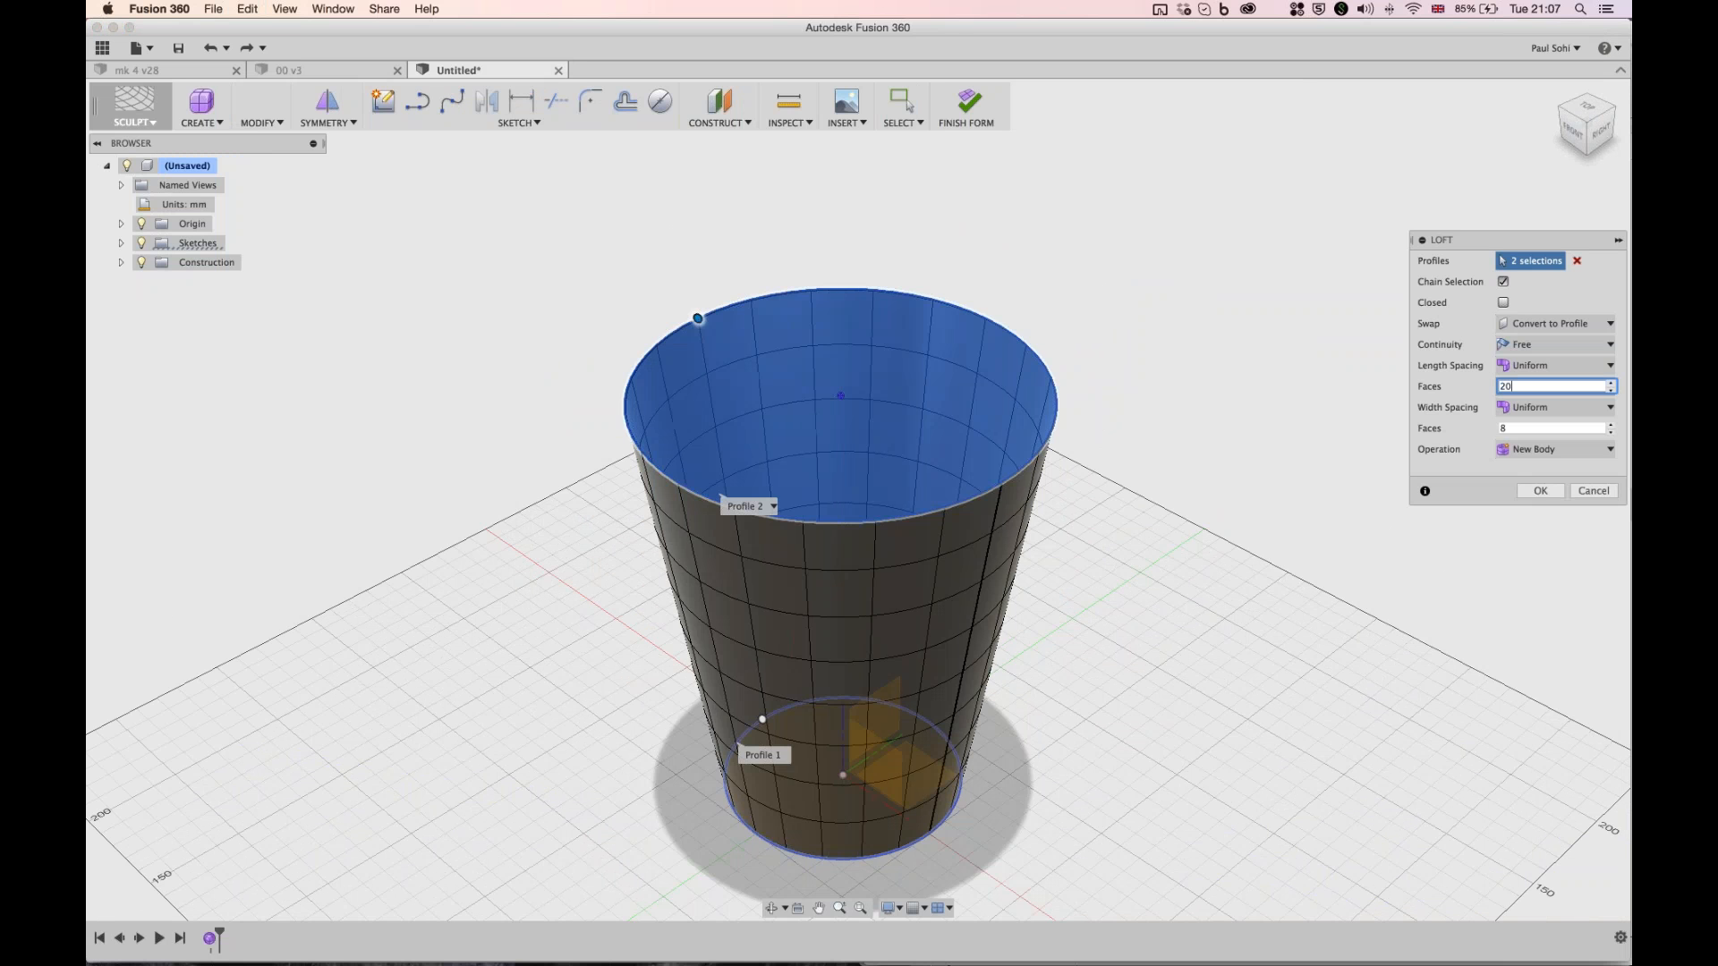
{"action": "key", "text": "Tab"}
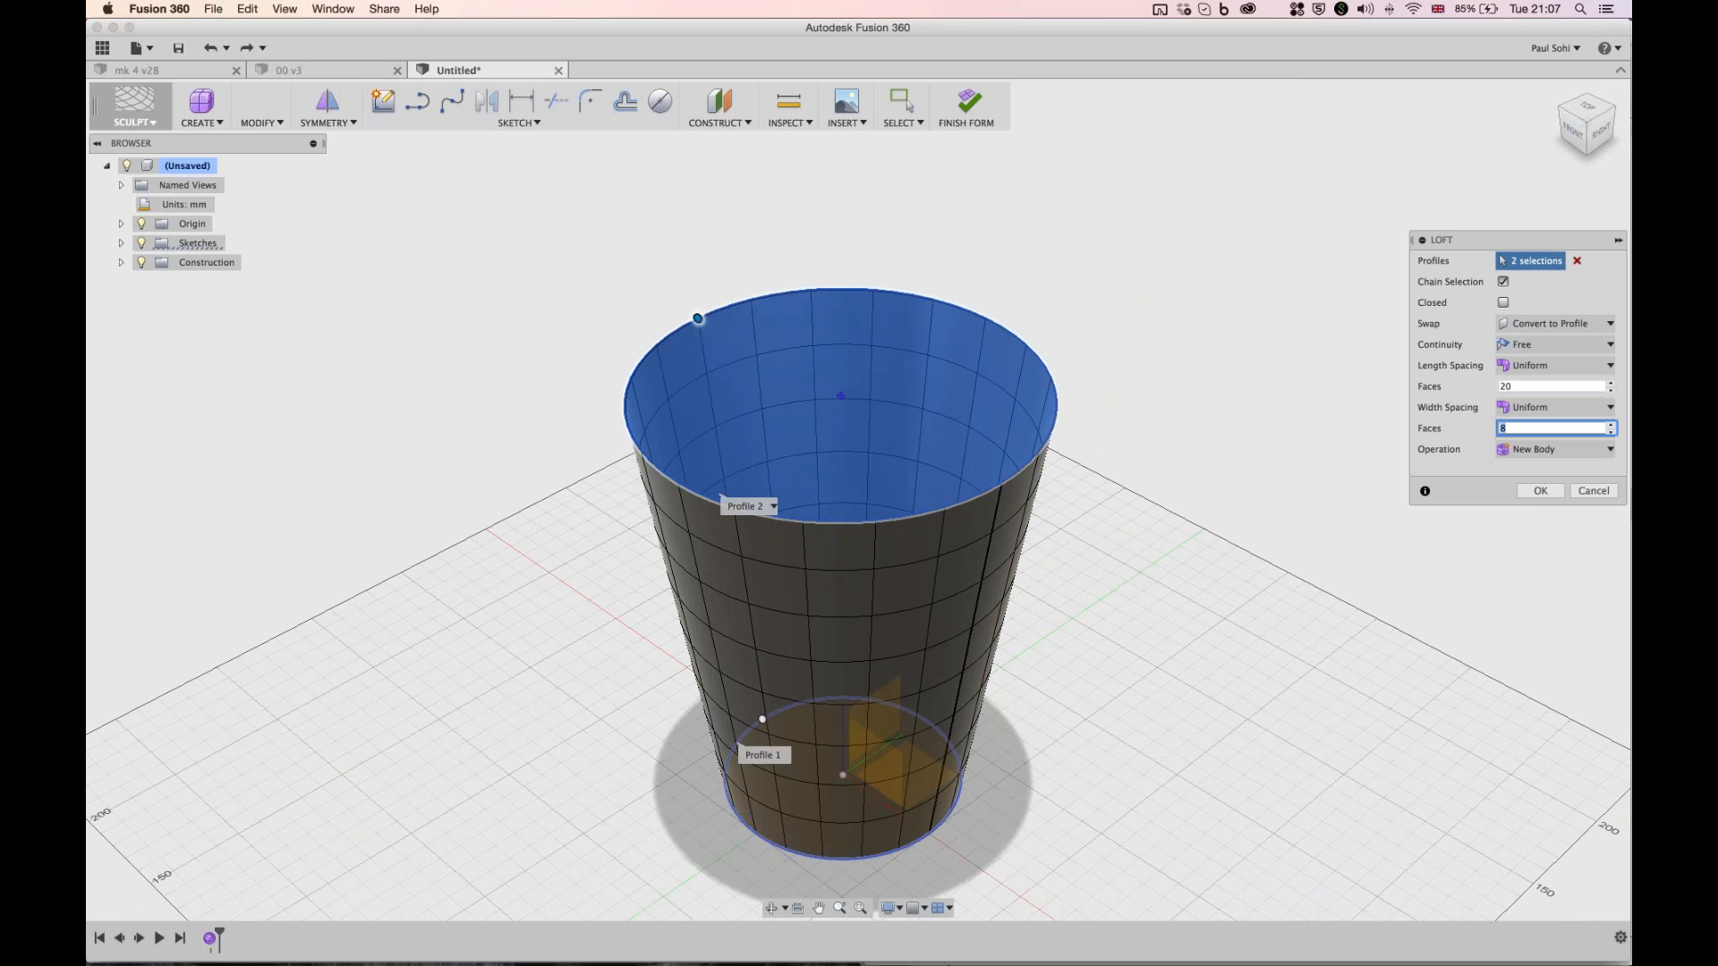
{"action": "type", "text": "15"}
{"action": "key", "text": "BackSpace"}
{"action": "key", "text": "BackSpace"}
{"action": "type", "text": "2"}
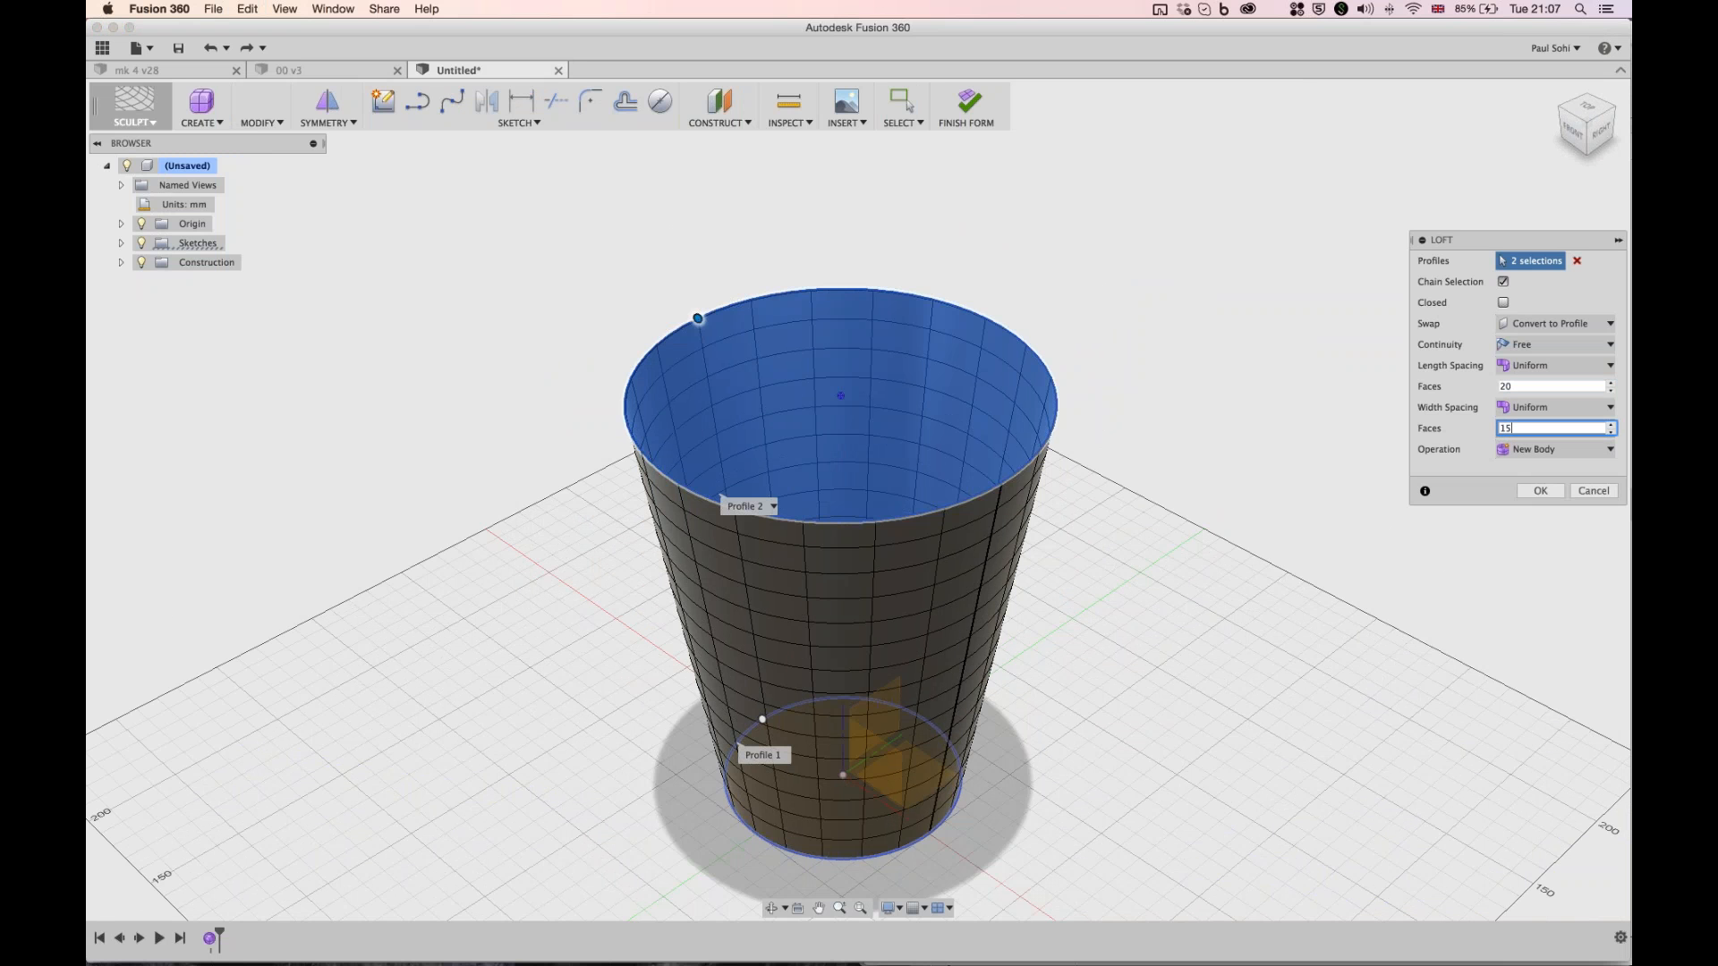
{"action": "key", "text": "BackSpace"}
{"action": "type", "text": "12"}
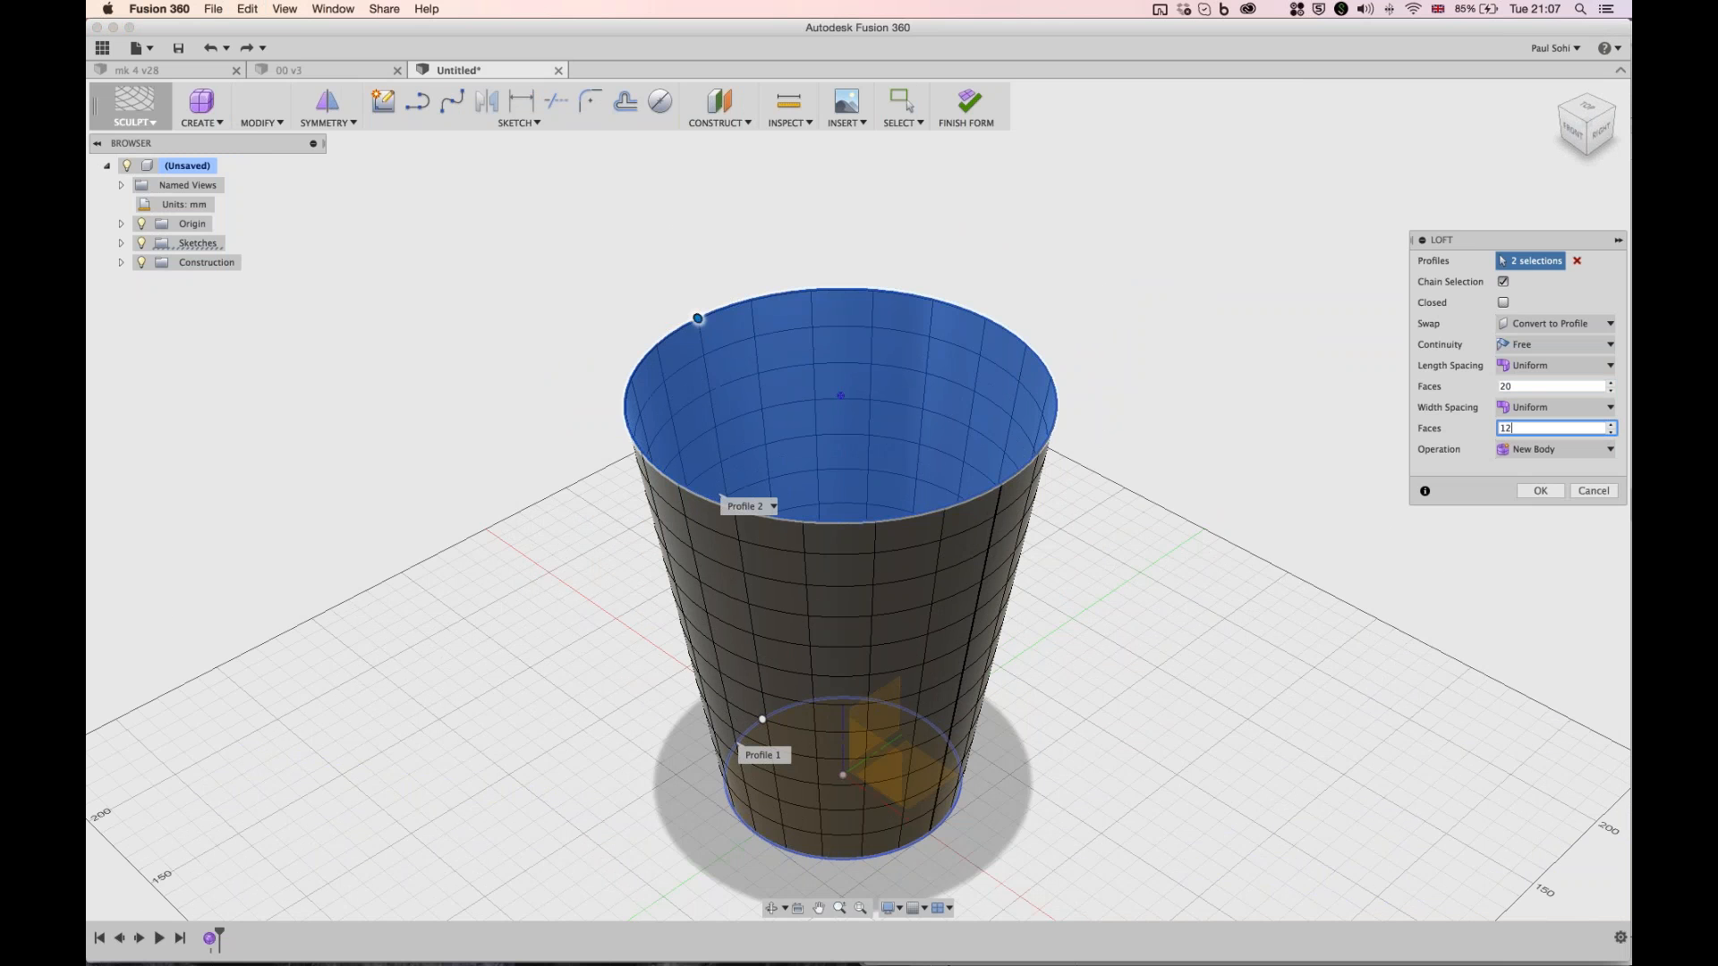
{"action": "key", "text": "Return"}
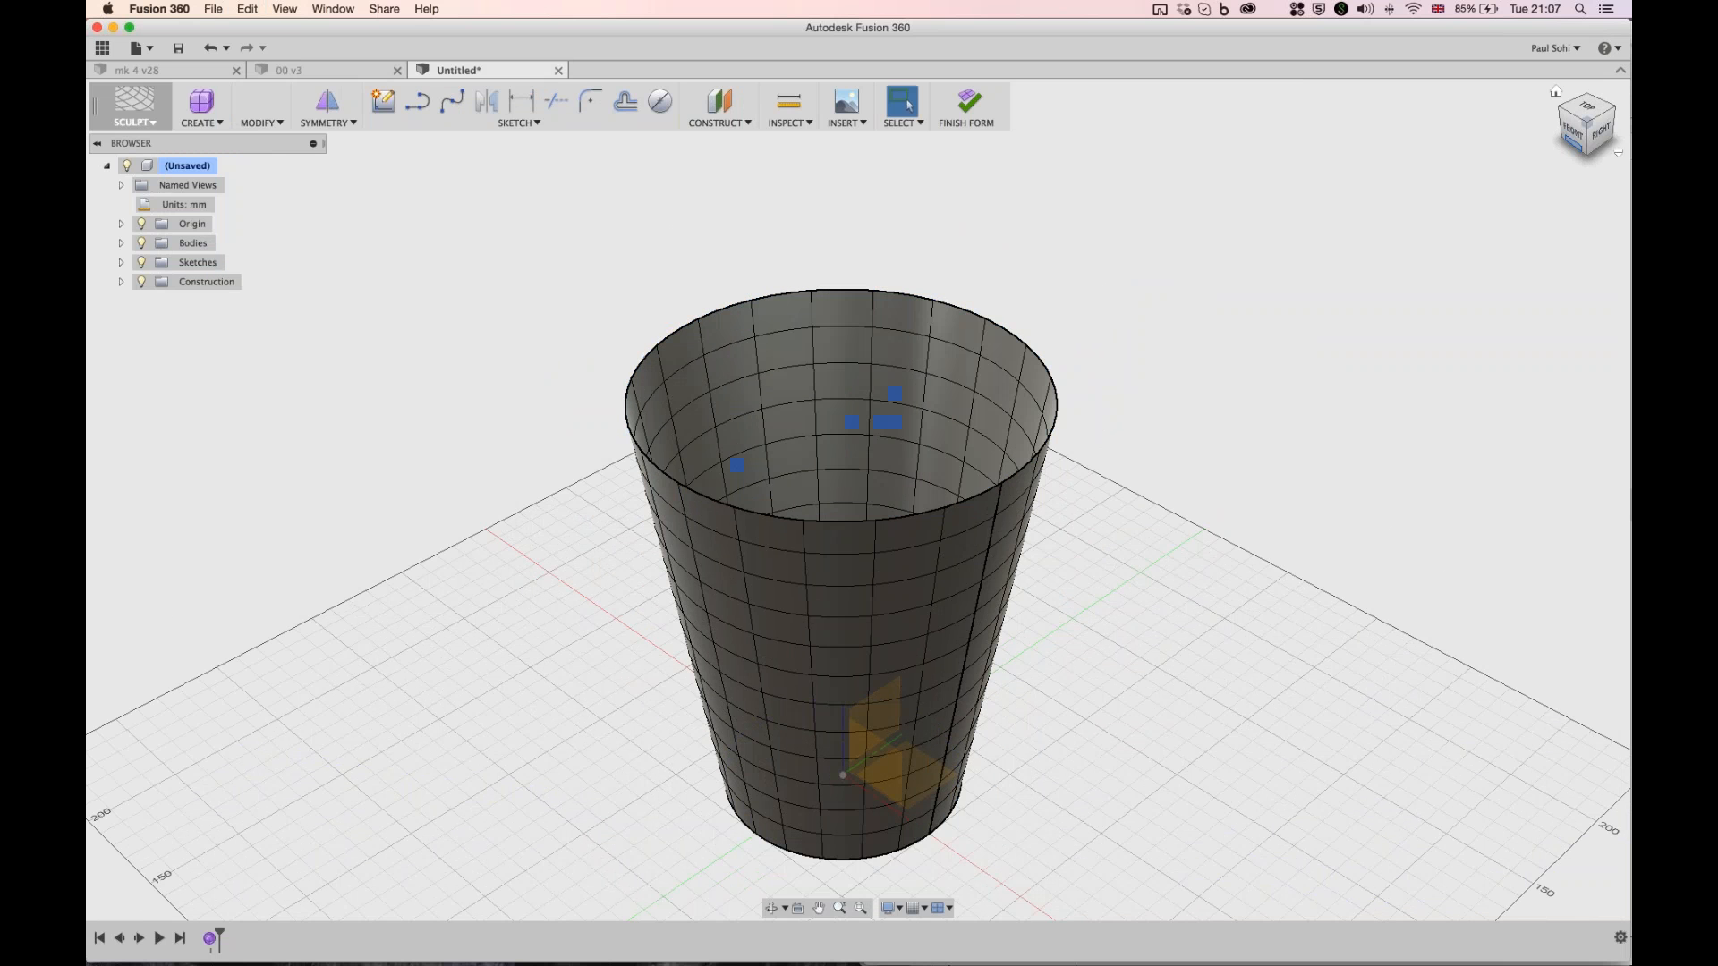
- Pin the Edit Form command to the toolbar and start editing the lofted form
{"action": "middle_click_drag", "start_coordinate": [857, 500], "coordinate": [716, 412], "text": "shift"}
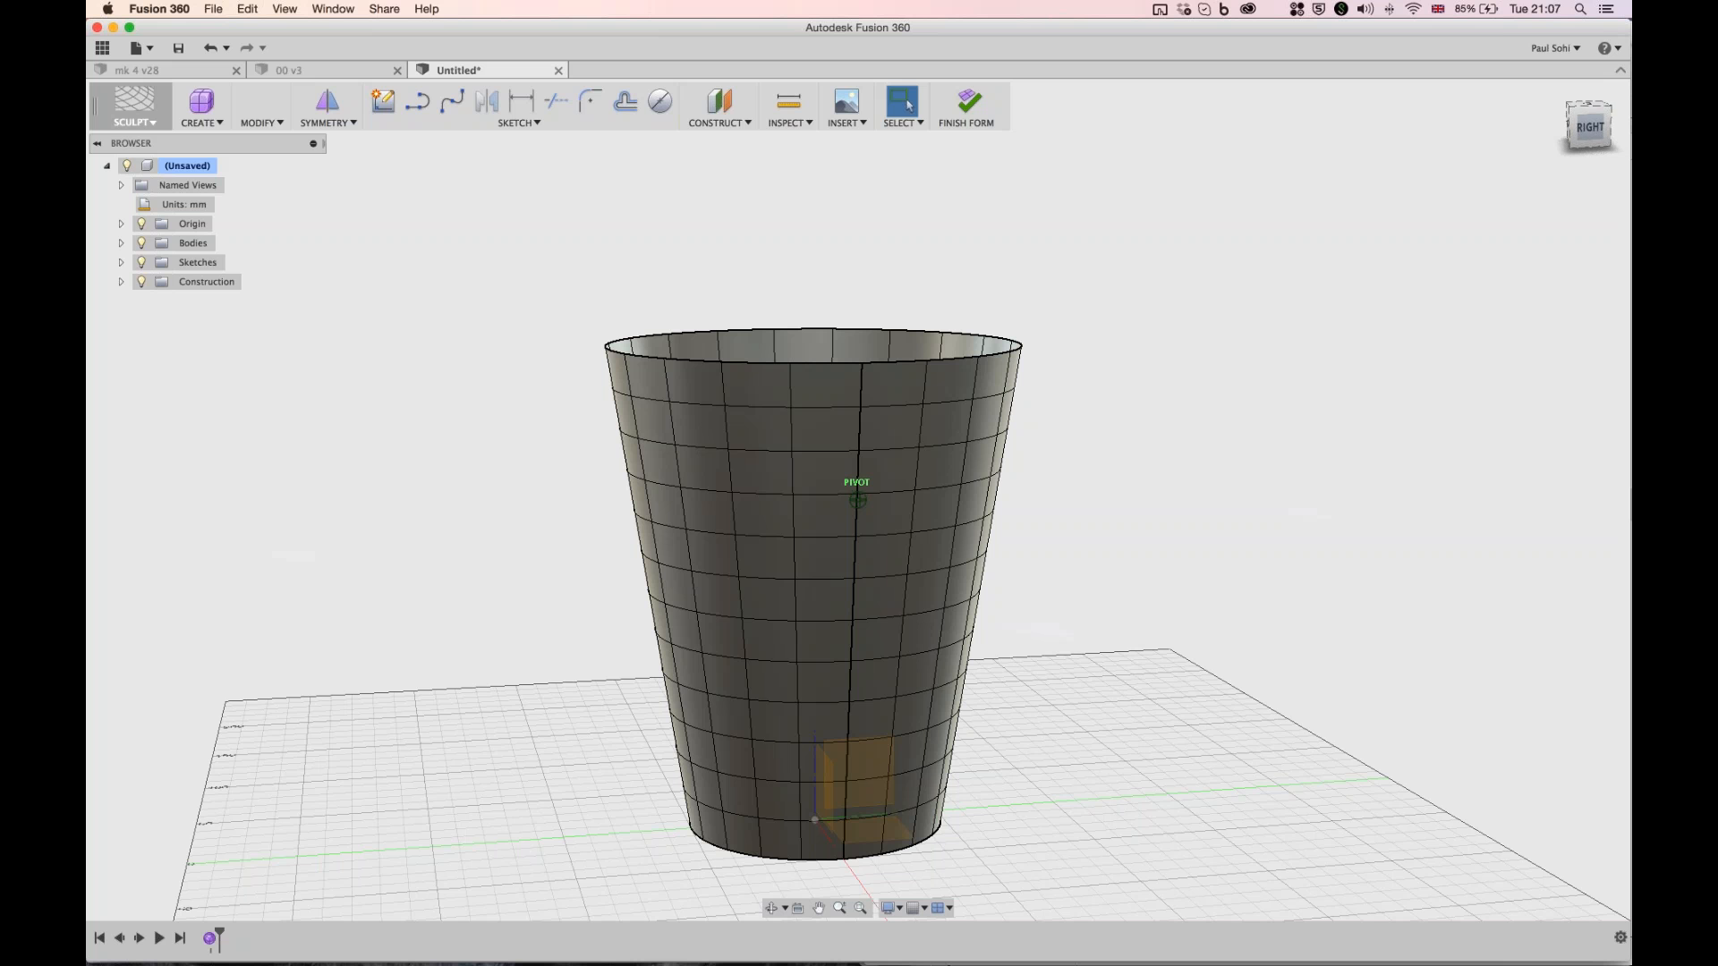
{"action": "mouse_move", "coordinate": [857, 501]}
{"action": "middle_mouse_down", "text": "shift"}
{"action": "mouse_move", "coordinate": [857, 662]}
{"action": "mouse_move", "coordinate": [857, 564]}
{"action": "middle_mouse_up", "text": "shift"}
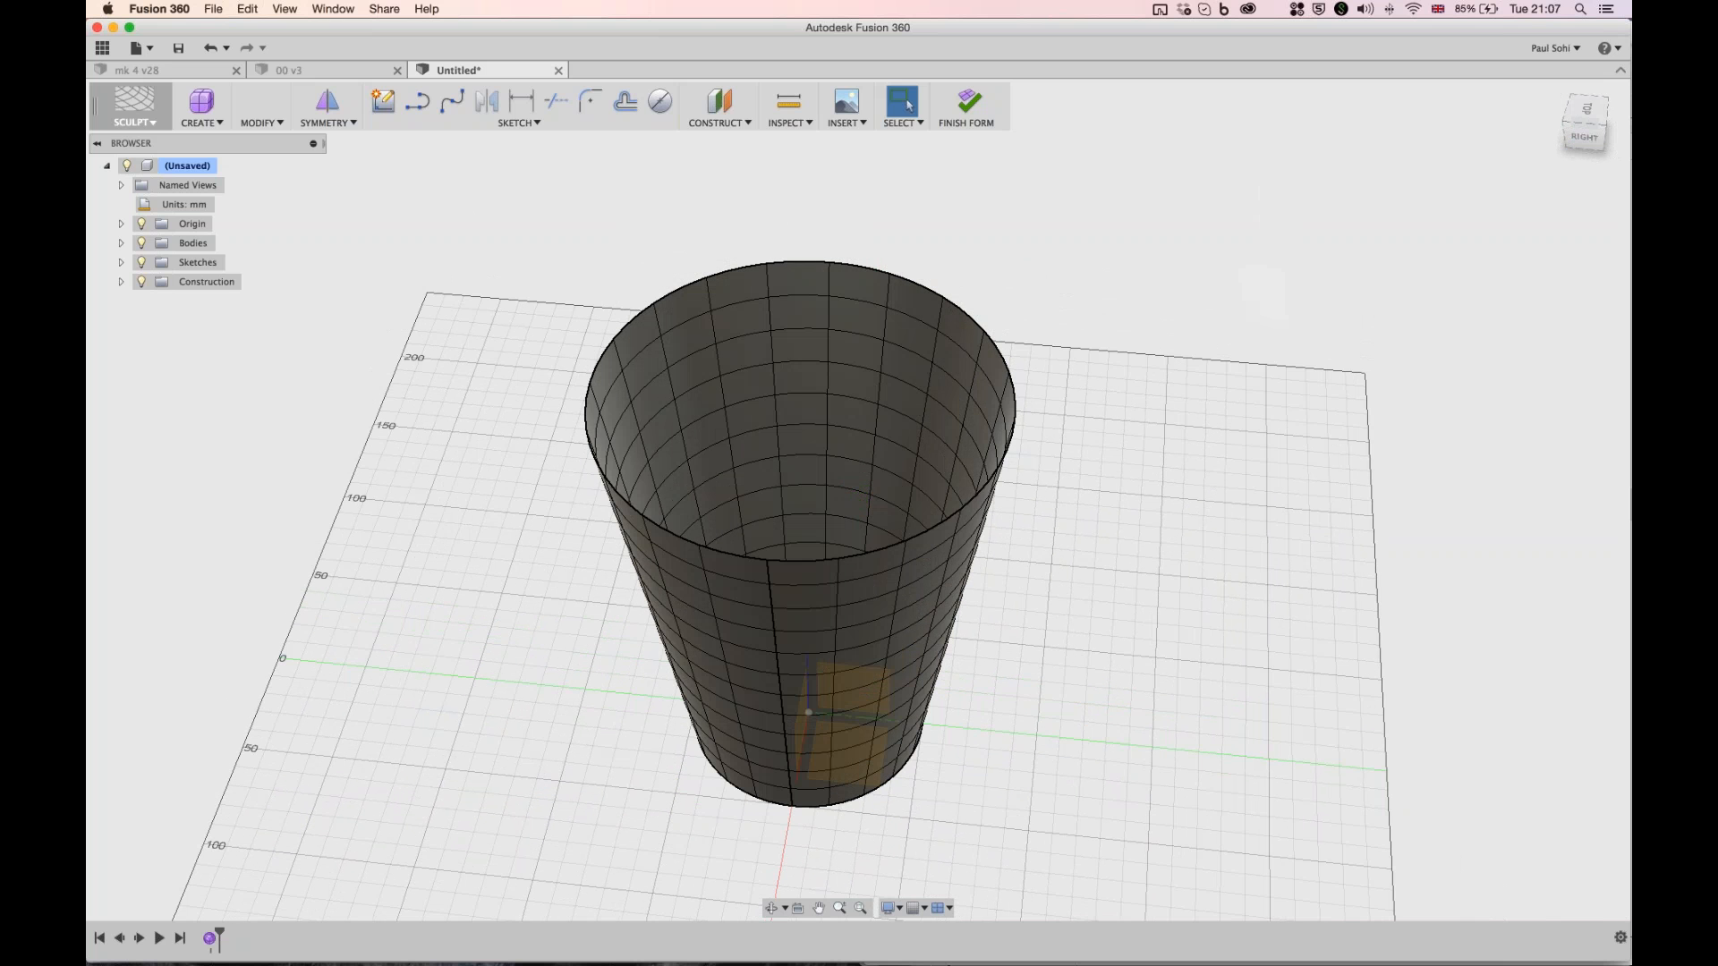
{"action": "left_click", "coordinate": [262, 123]}
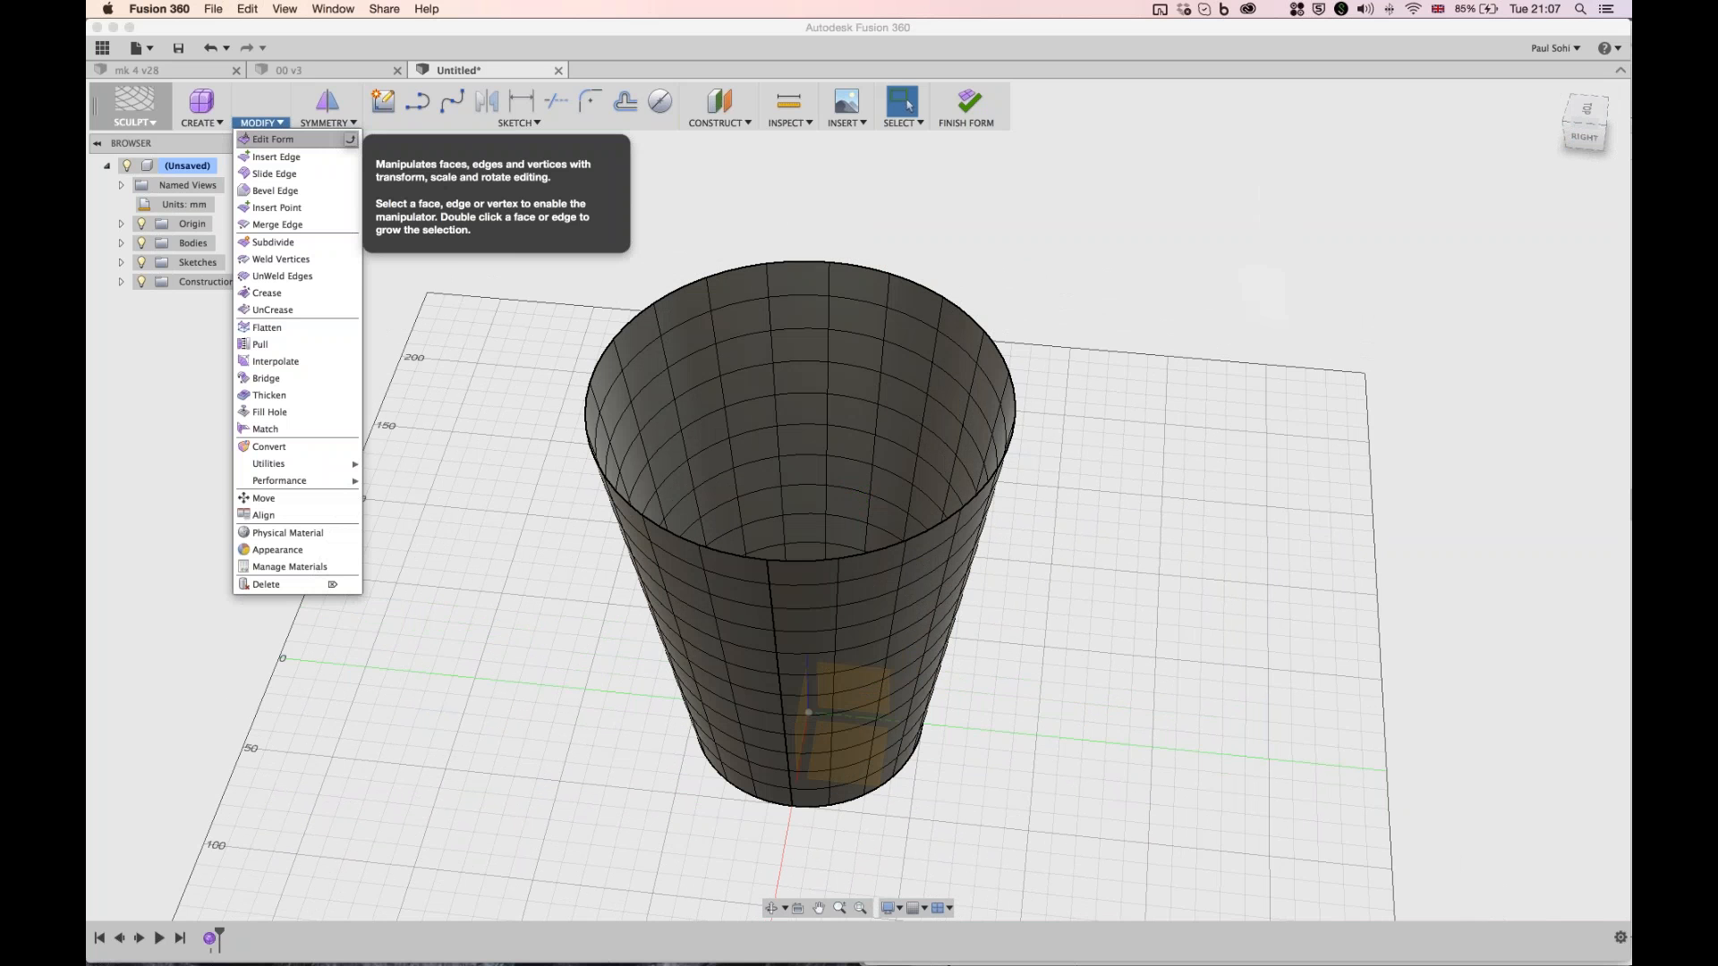
{"action": "left_click", "coordinate": [350, 138]}
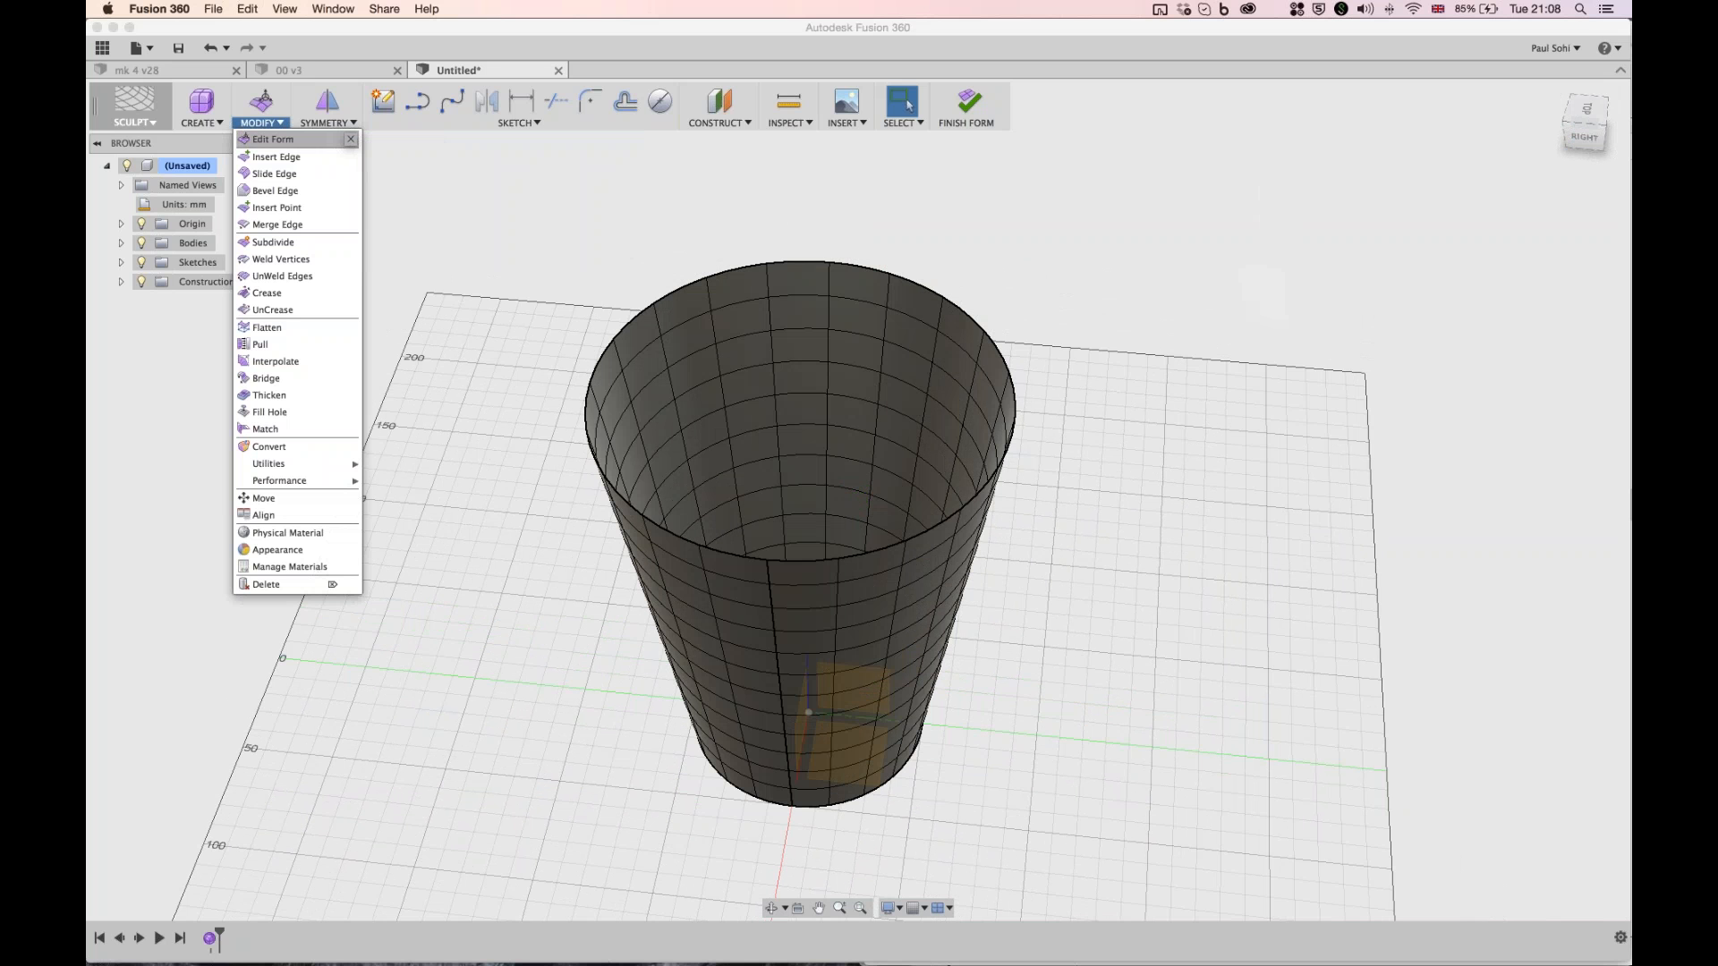
{"action": "left_click", "coordinate": [273, 139]}
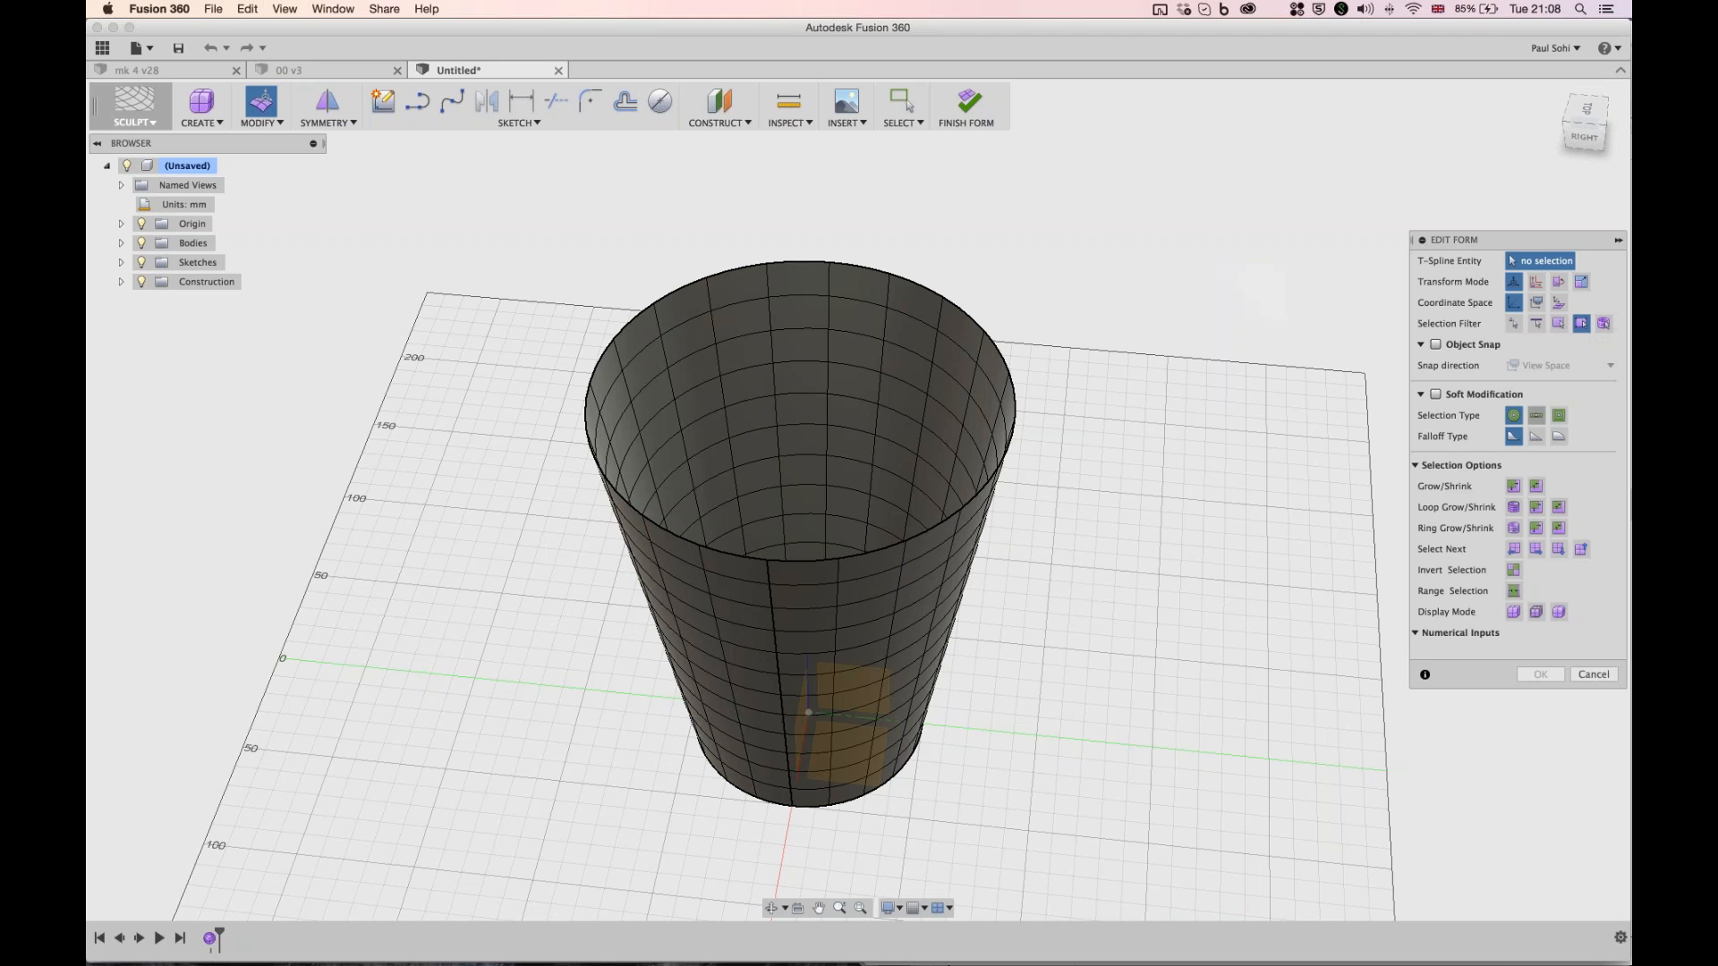
- Filter the selection to vertices, select one vertex just below the rim, and try scaling it to 0.93 in the YZ plane
{"action": "left_click", "coordinate": [1513, 324]}
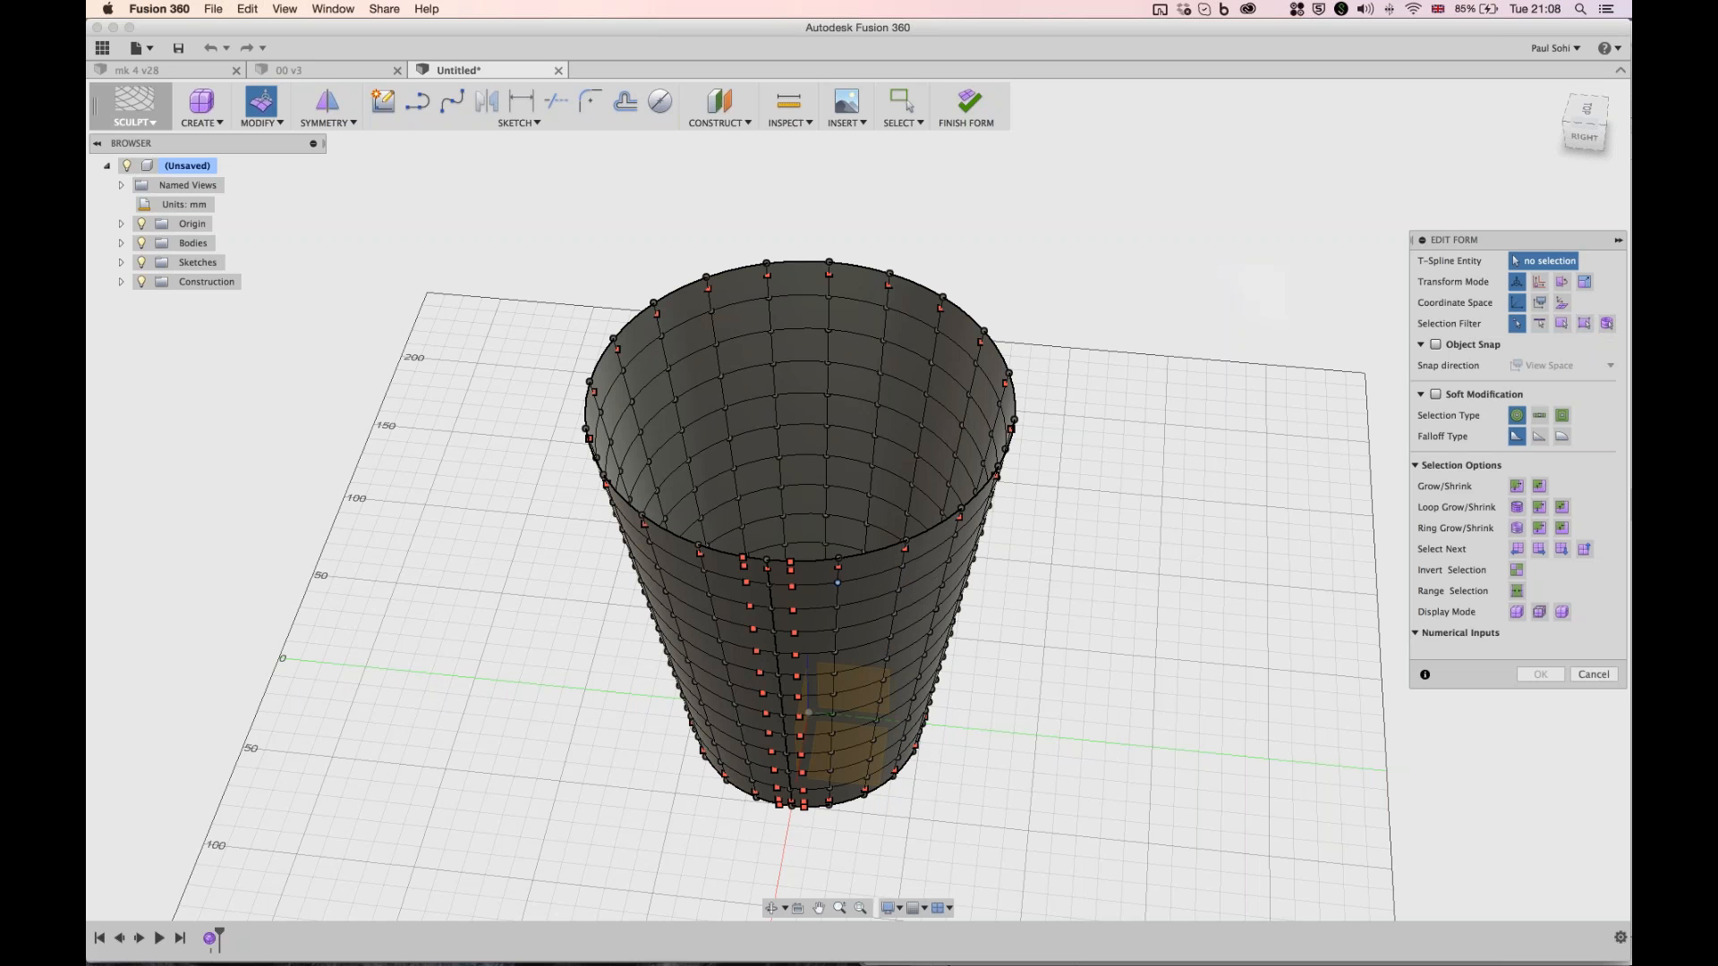
{"action": "left_click", "coordinate": [838, 583]}
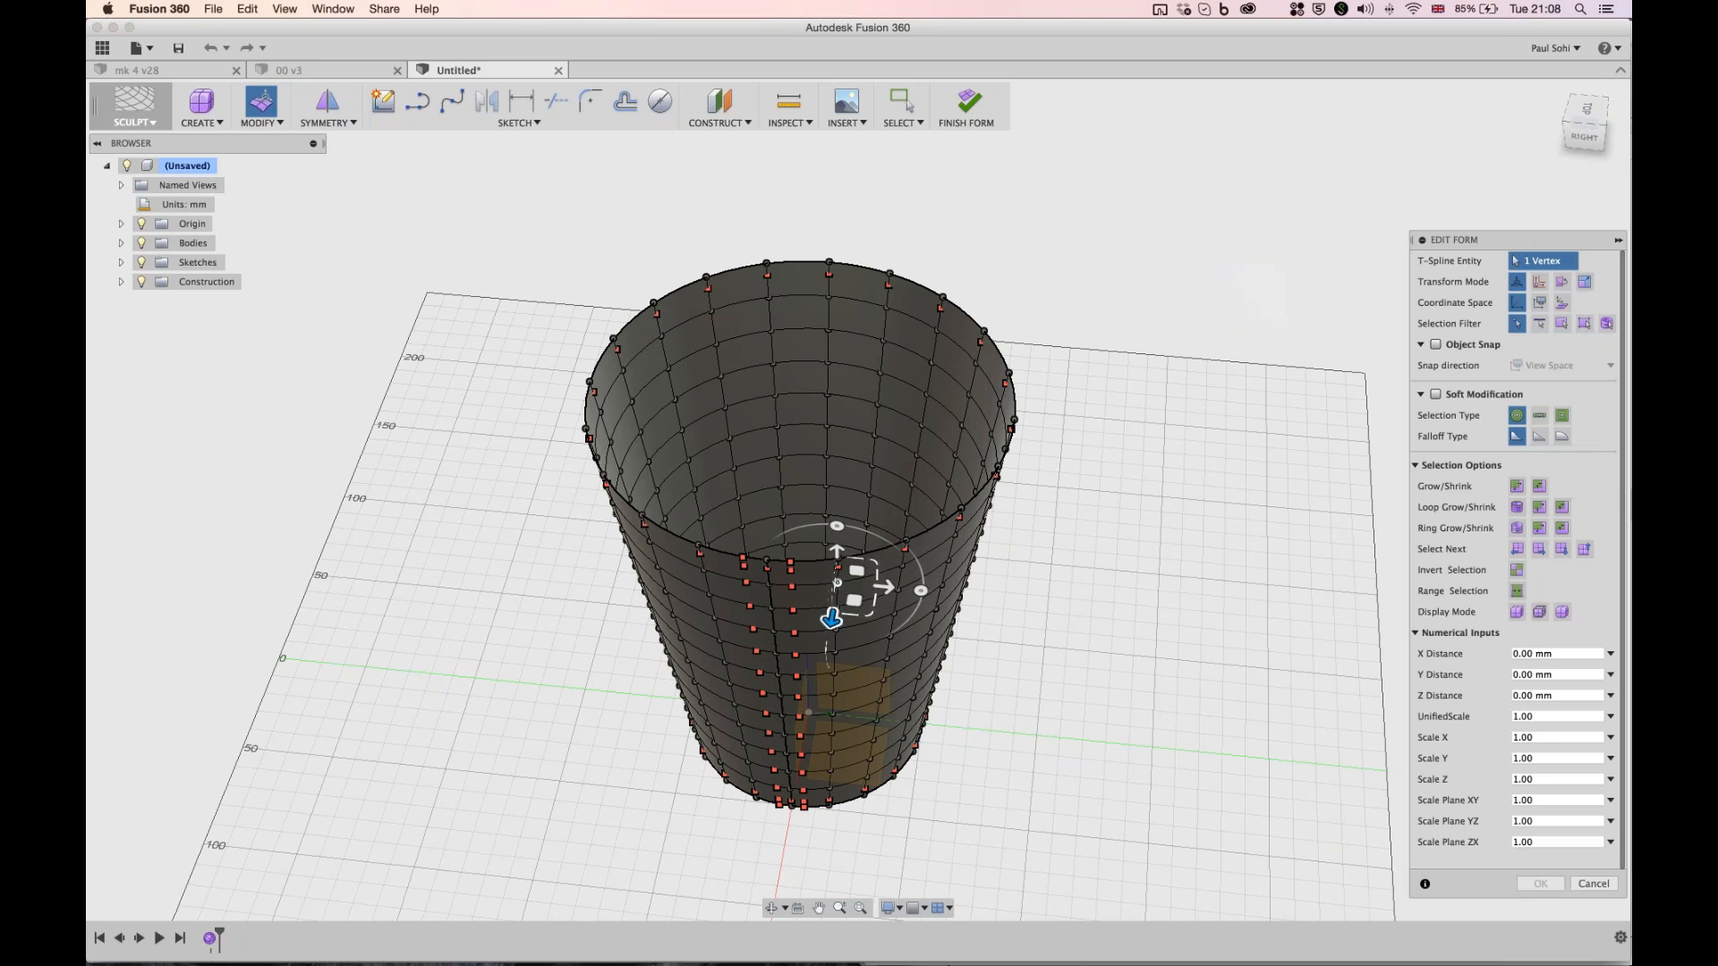
{"action": "scroll", "coordinate": [878, 598], "scroll_direction": "up", "scroll_amount": 4}
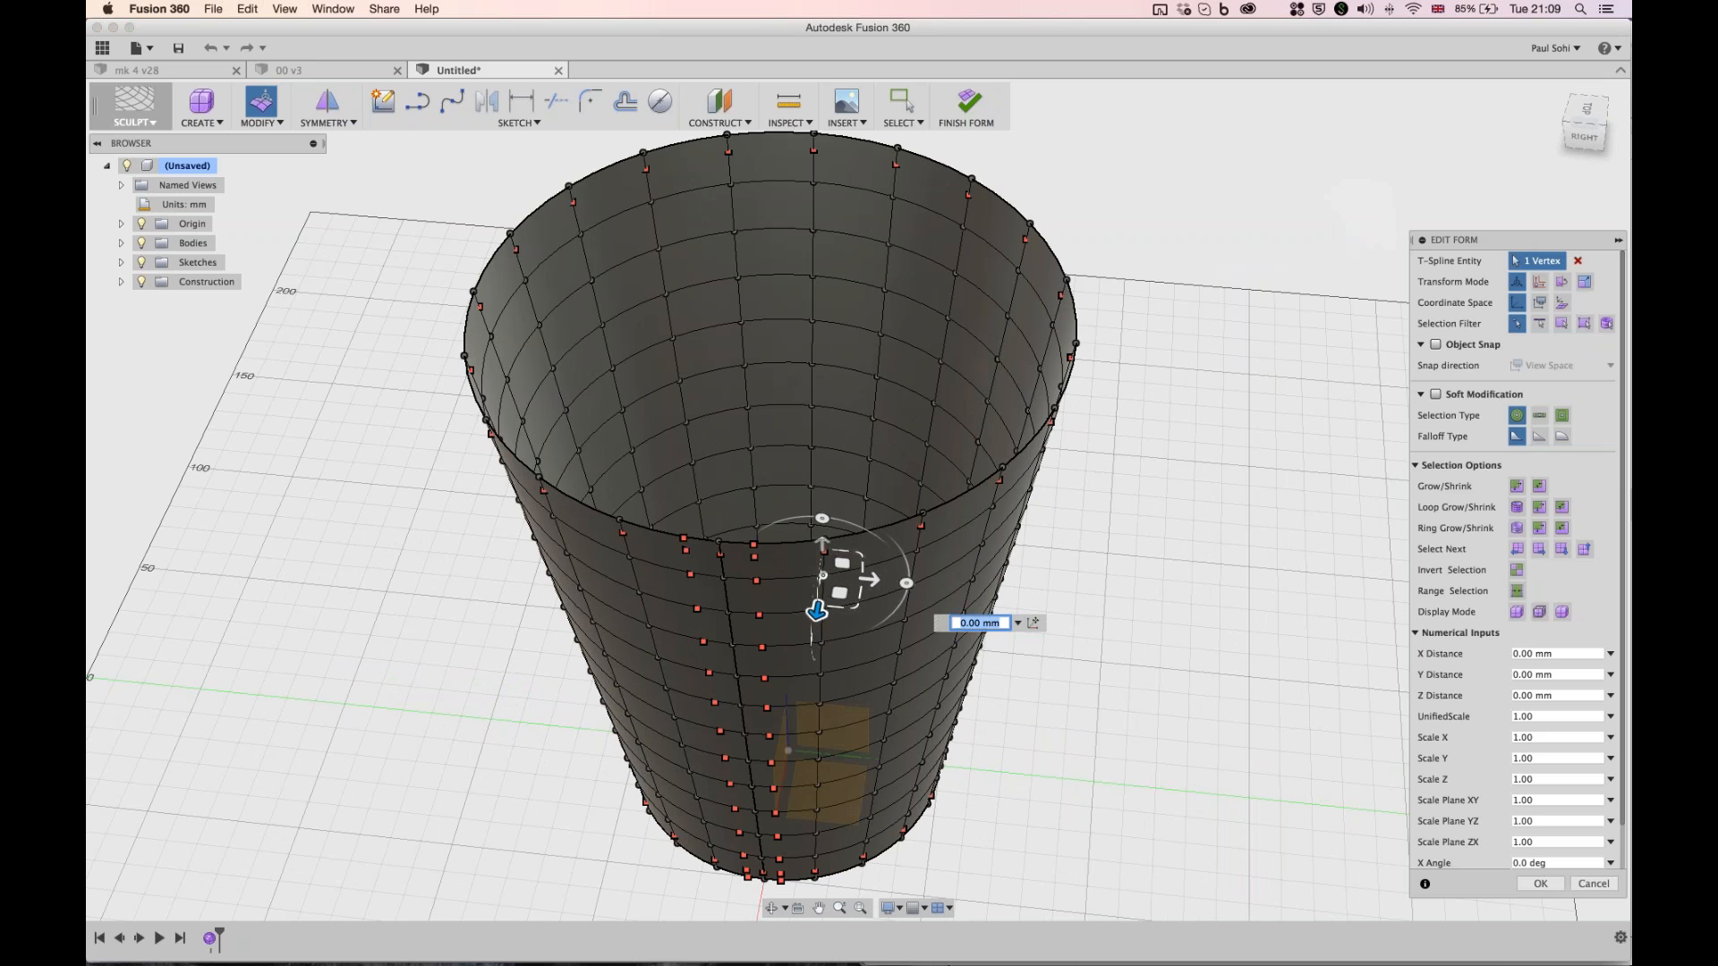
{"action": "left_click_drag", "start_coordinate": [1584, 136], "coordinate": [1548, 126]}
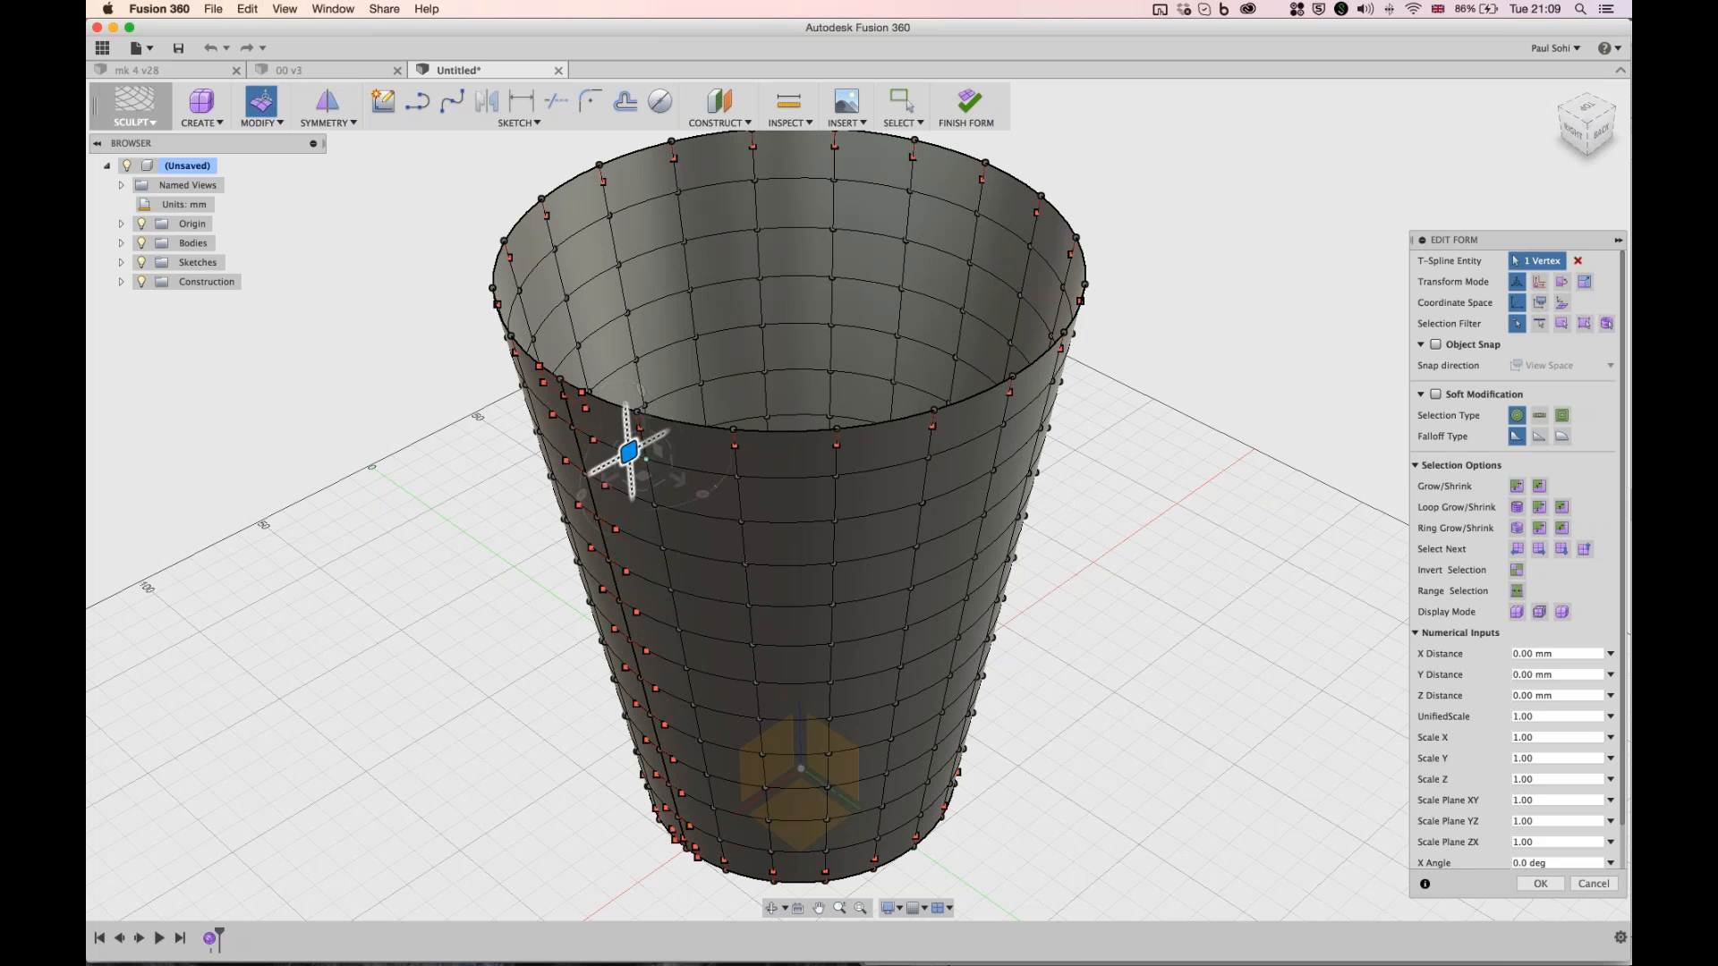
{"action": "mouse_move", "coordinate": [630, 452]}
{"action": "left_mouse_down"}
{"action": "mouse_move", "coordinate": [633, 476]}
{"action": "mouse_move", "coordinate": [626, 442]}
{"action": "mouse_move", "coordinate": [657, 414]}
{"action": "mouse_move", "coordinate": [614, 525]}
{"action": "mouse_move", "coordinate": [603, 441]}
{"action": "mouse_move", "coordinate": [662, 440]}
{"action": "left_mouse_up"}
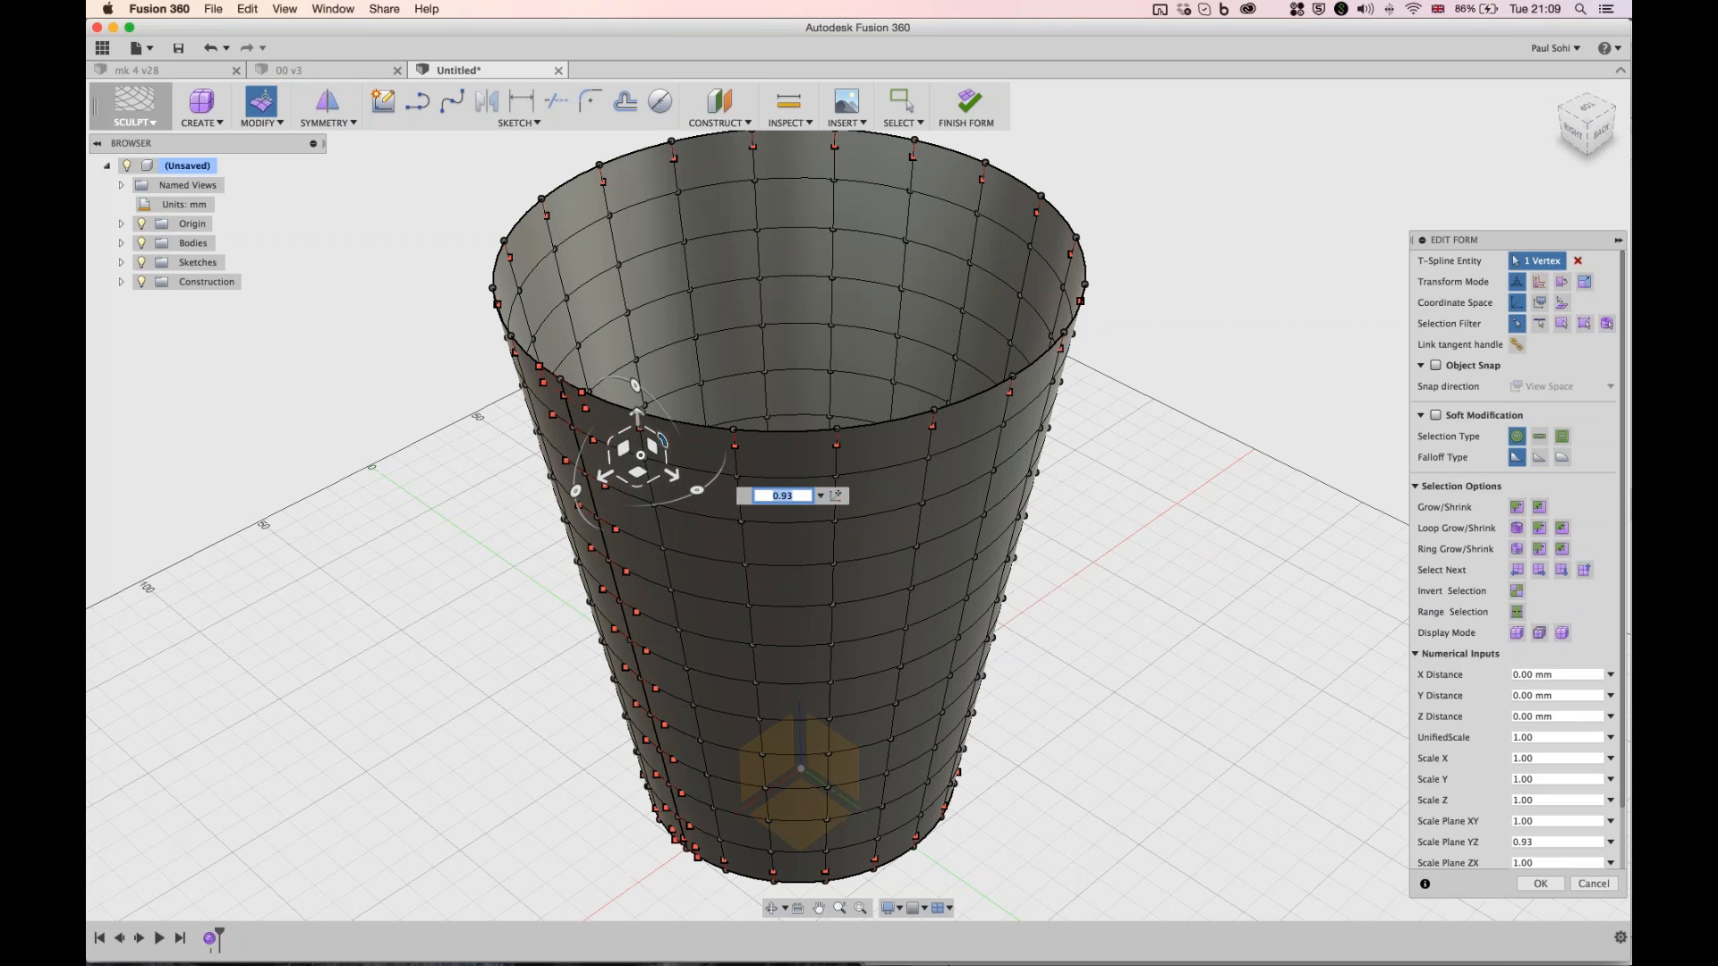
- Filter the selection to faces and scale one upper wall face by about 2.523 in the YZ plane and about 1.396 along Y
{"action": "left_click", "coordinate": [1562, 323]}
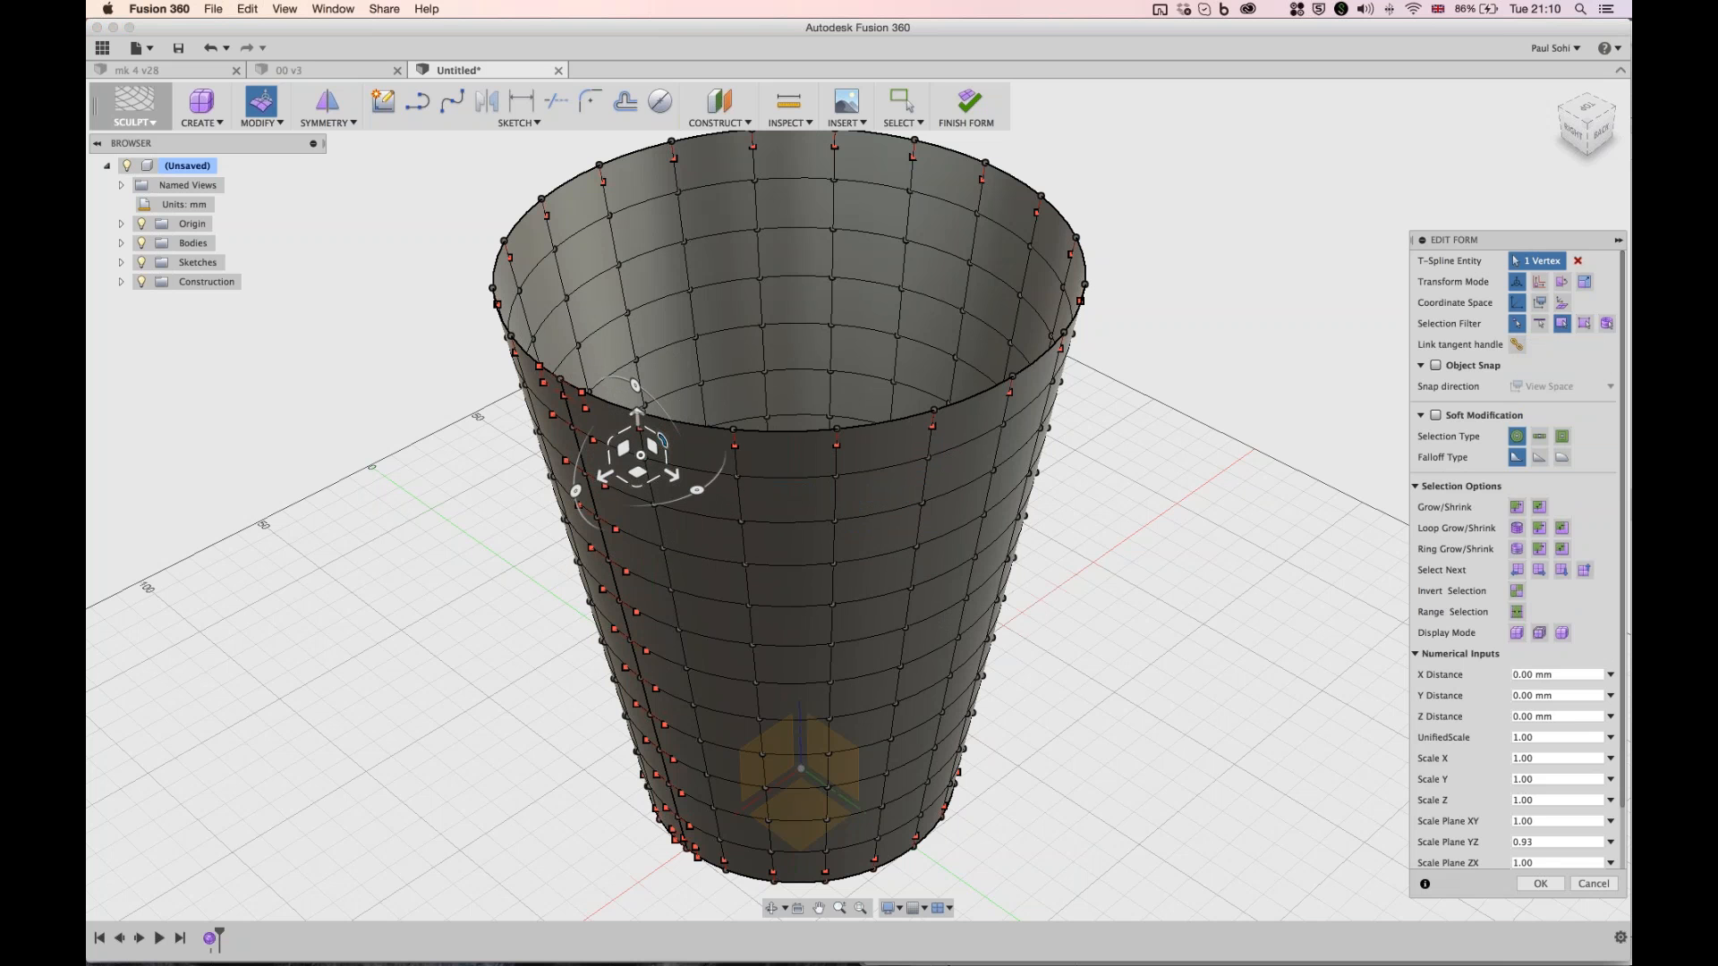
{"action": "left_click", "coordinate": [787, 542]}
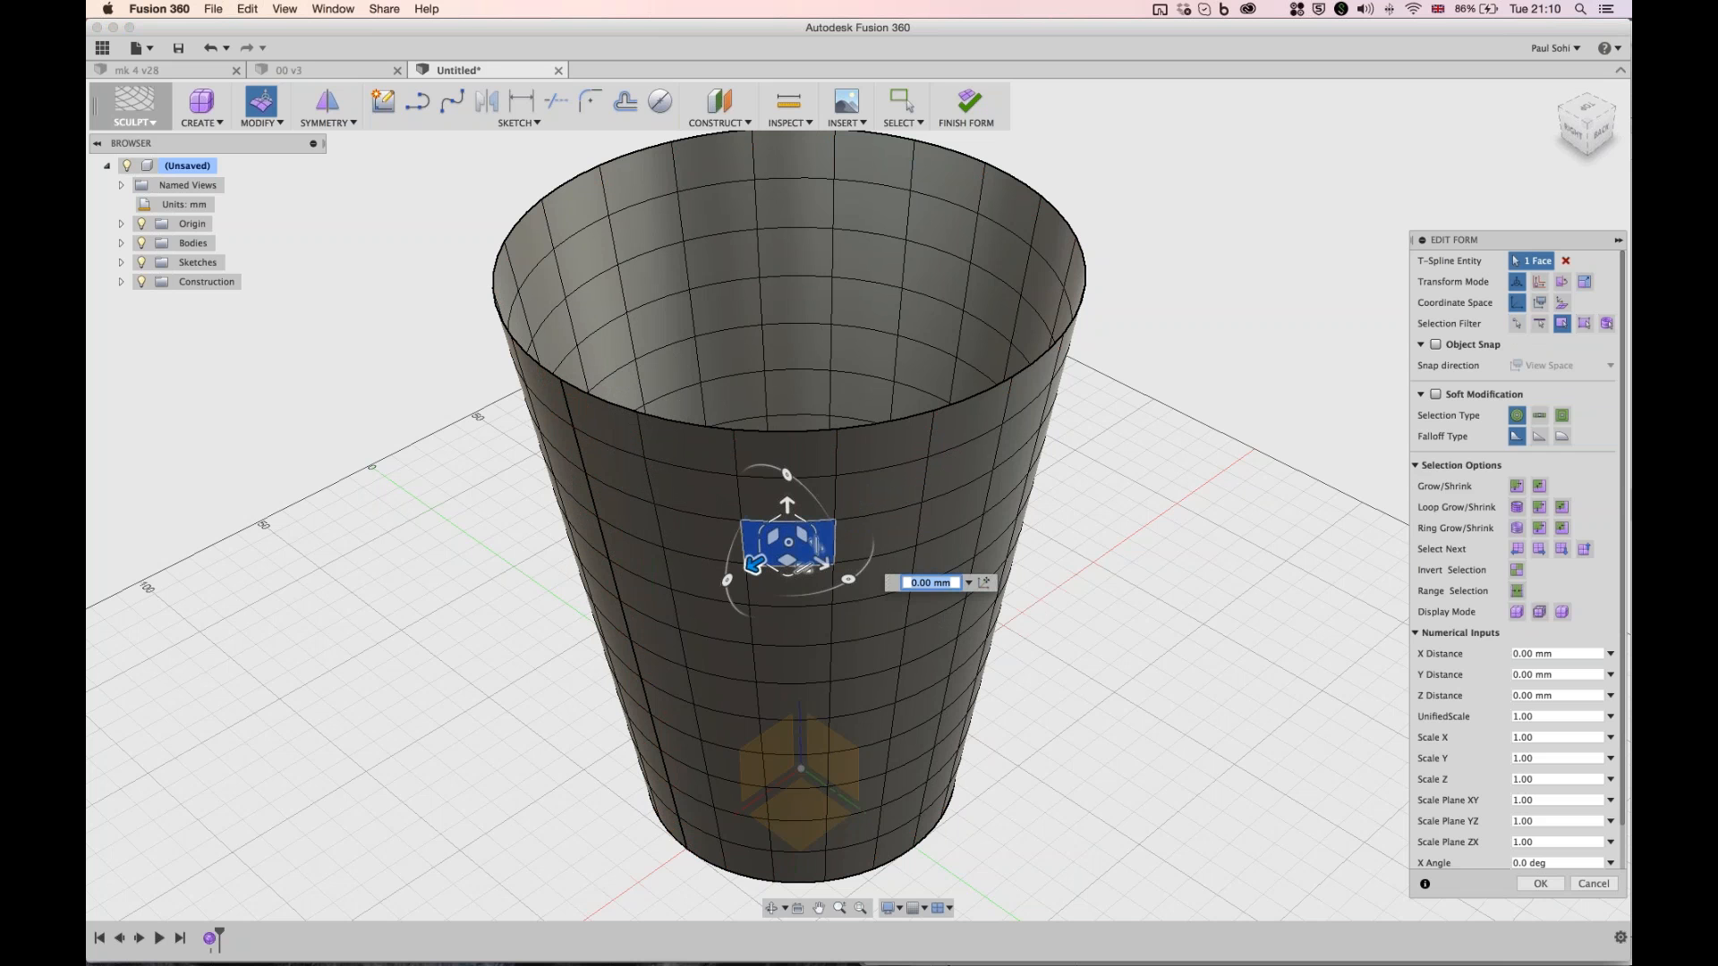
{"action": "left_click_drag", "start_coordinate": [814, 530], "coordinate": [1567, 134]}
{"action": "left_click", "coordinate": [1568, 134]}
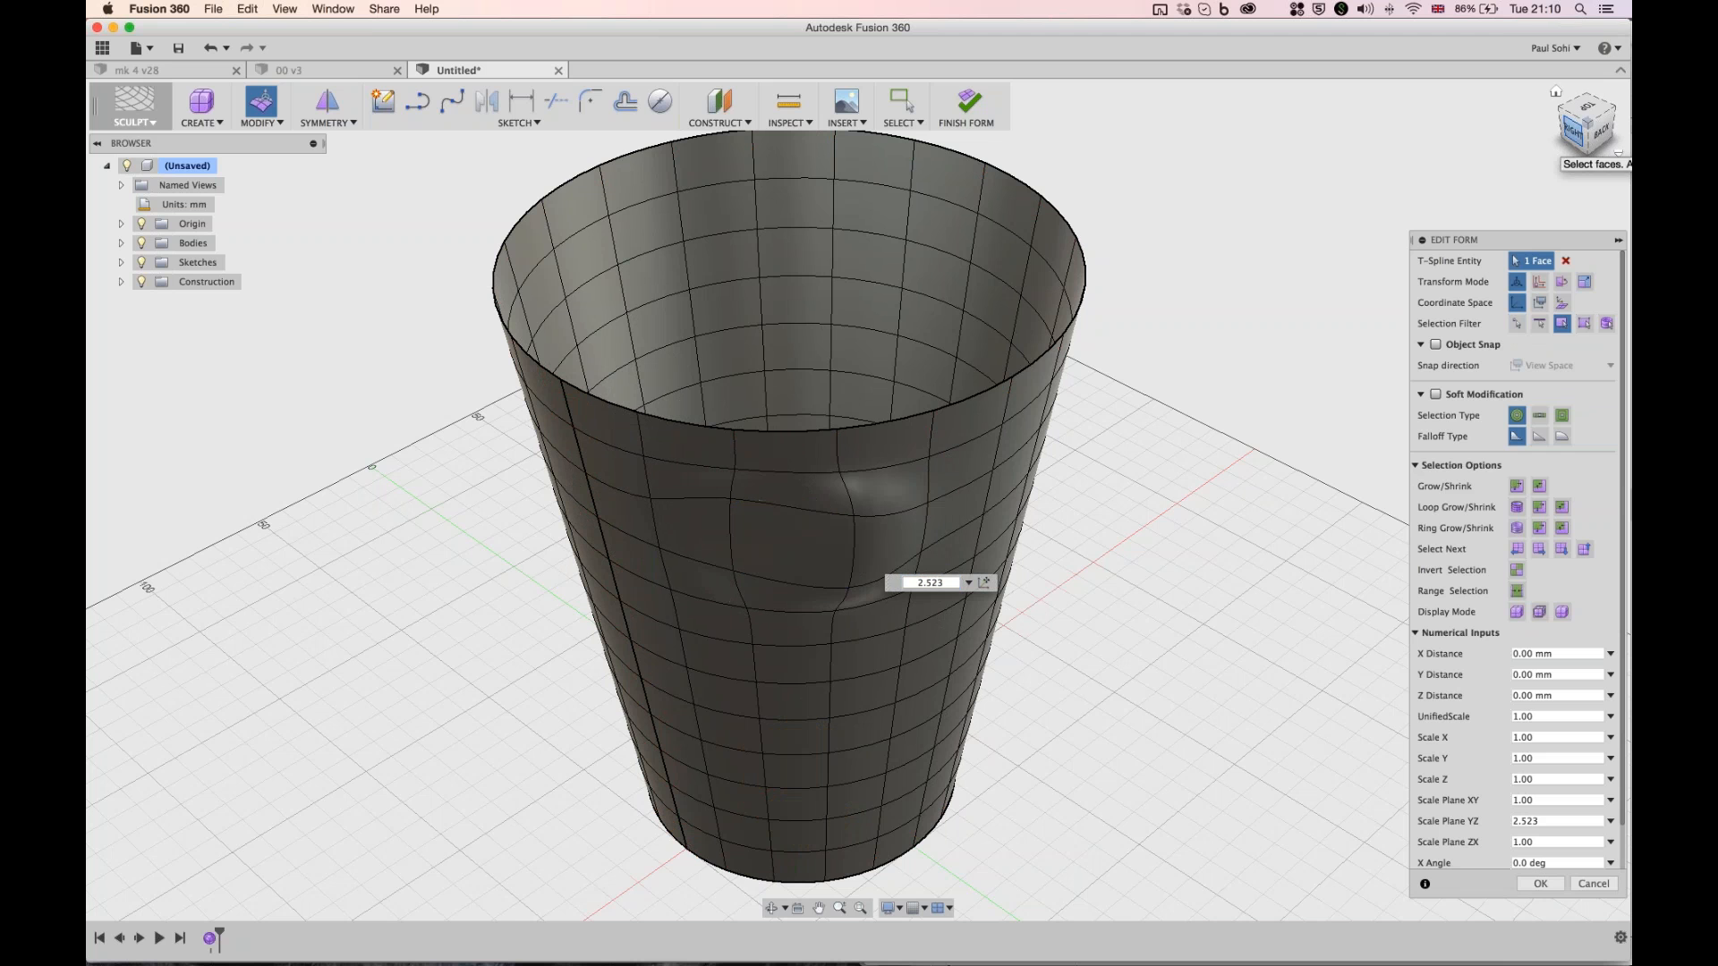
{"action": "mouse_move", "coordinate": [989, 360]}
{"action": "left_mouse_down"}
{"action": "mouse_move", "coordinate": [977, 351]}
{"action": "mouse_move", "coordinate": [992, 373]}
{"action": "left_mouse_up"}
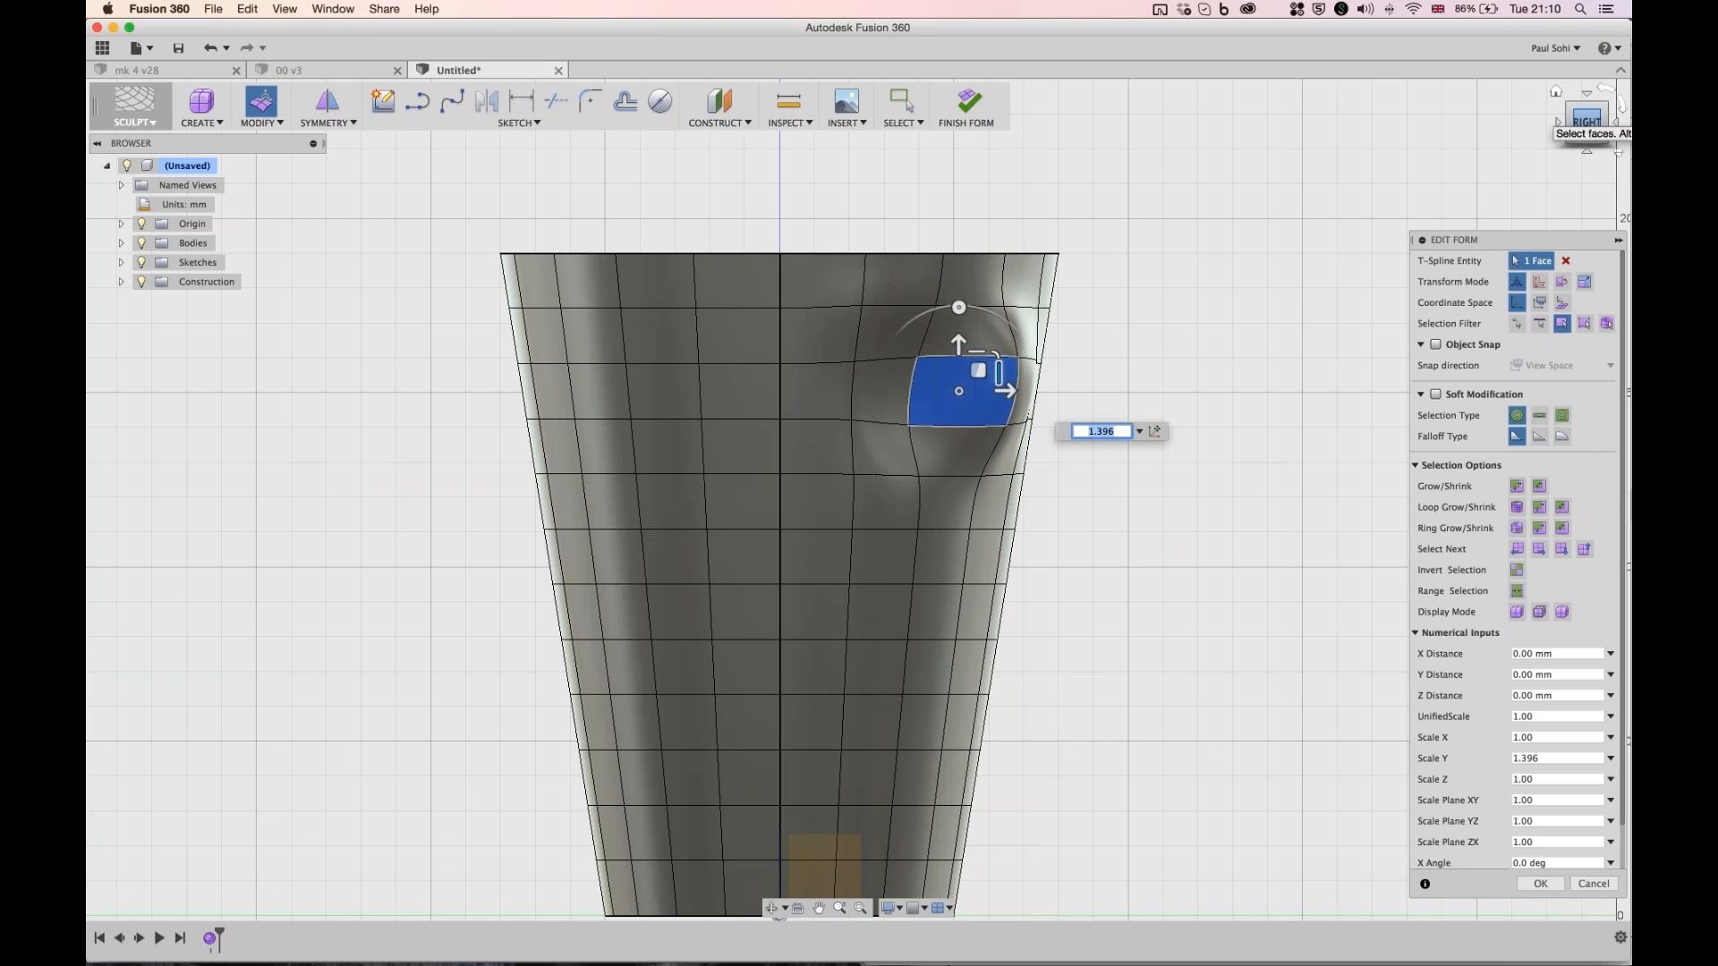
{"action": "left_click", "coordinate": [1556, 91]}
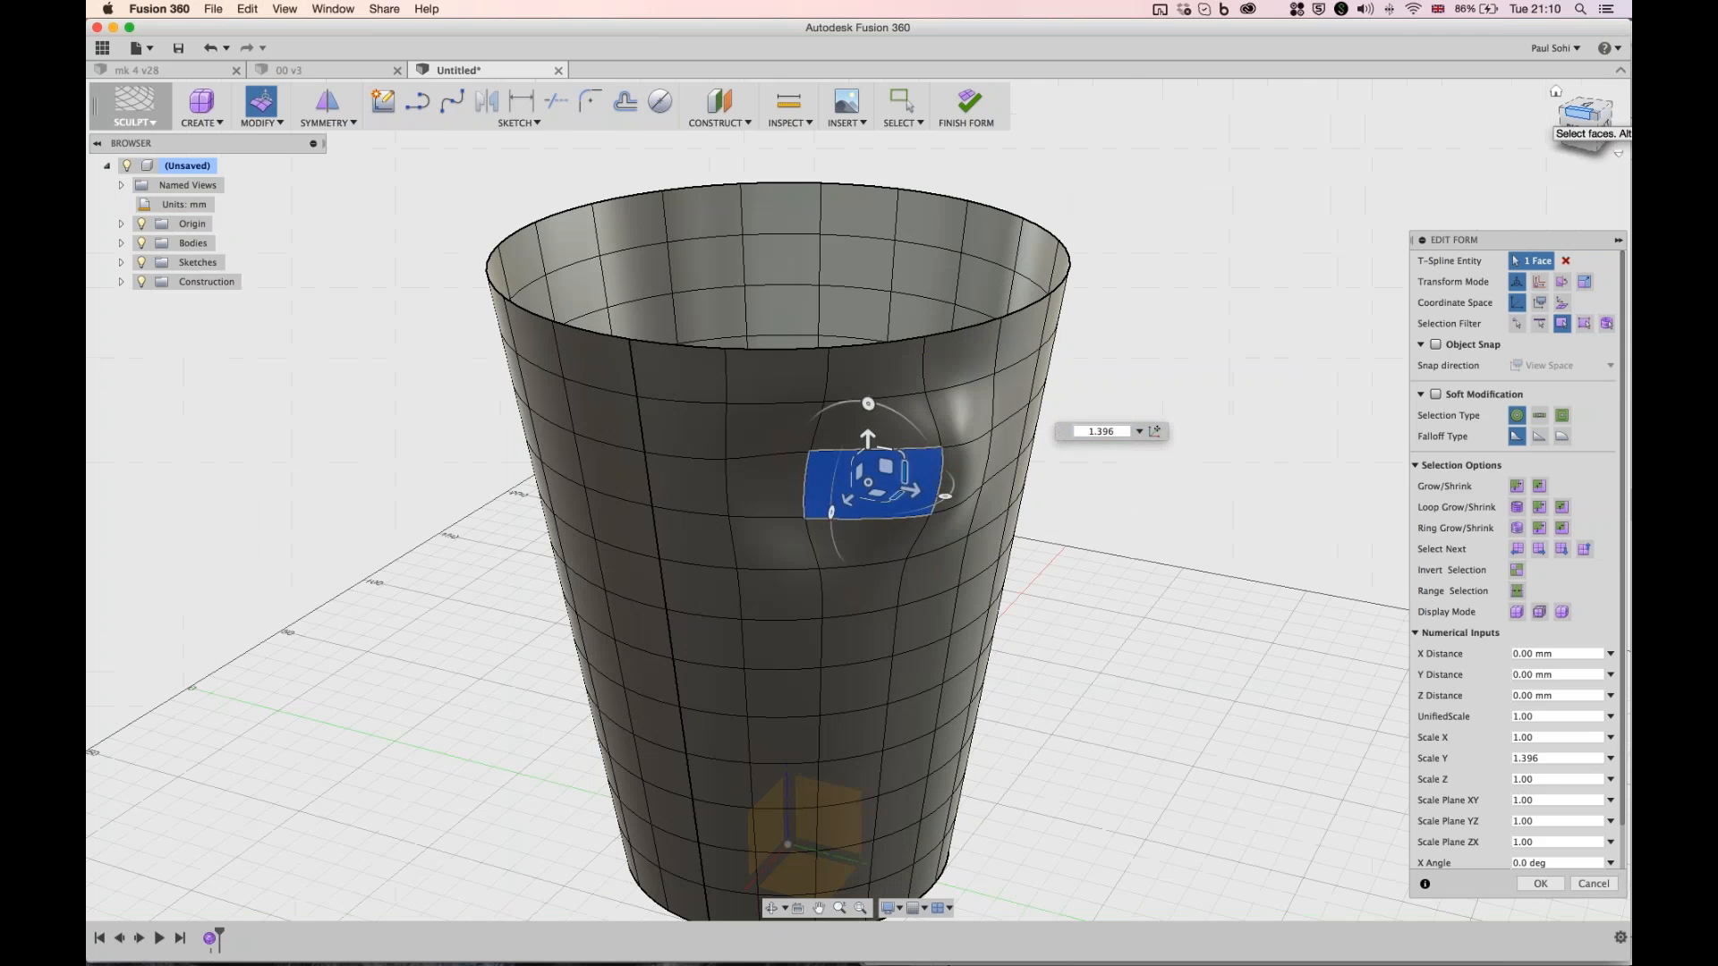
- Leave the form edit, undo the trial face scaling, and restart Edit Form
{"action": "key", "text": "Escape"}
{"action": "key", "text": "super+z"}
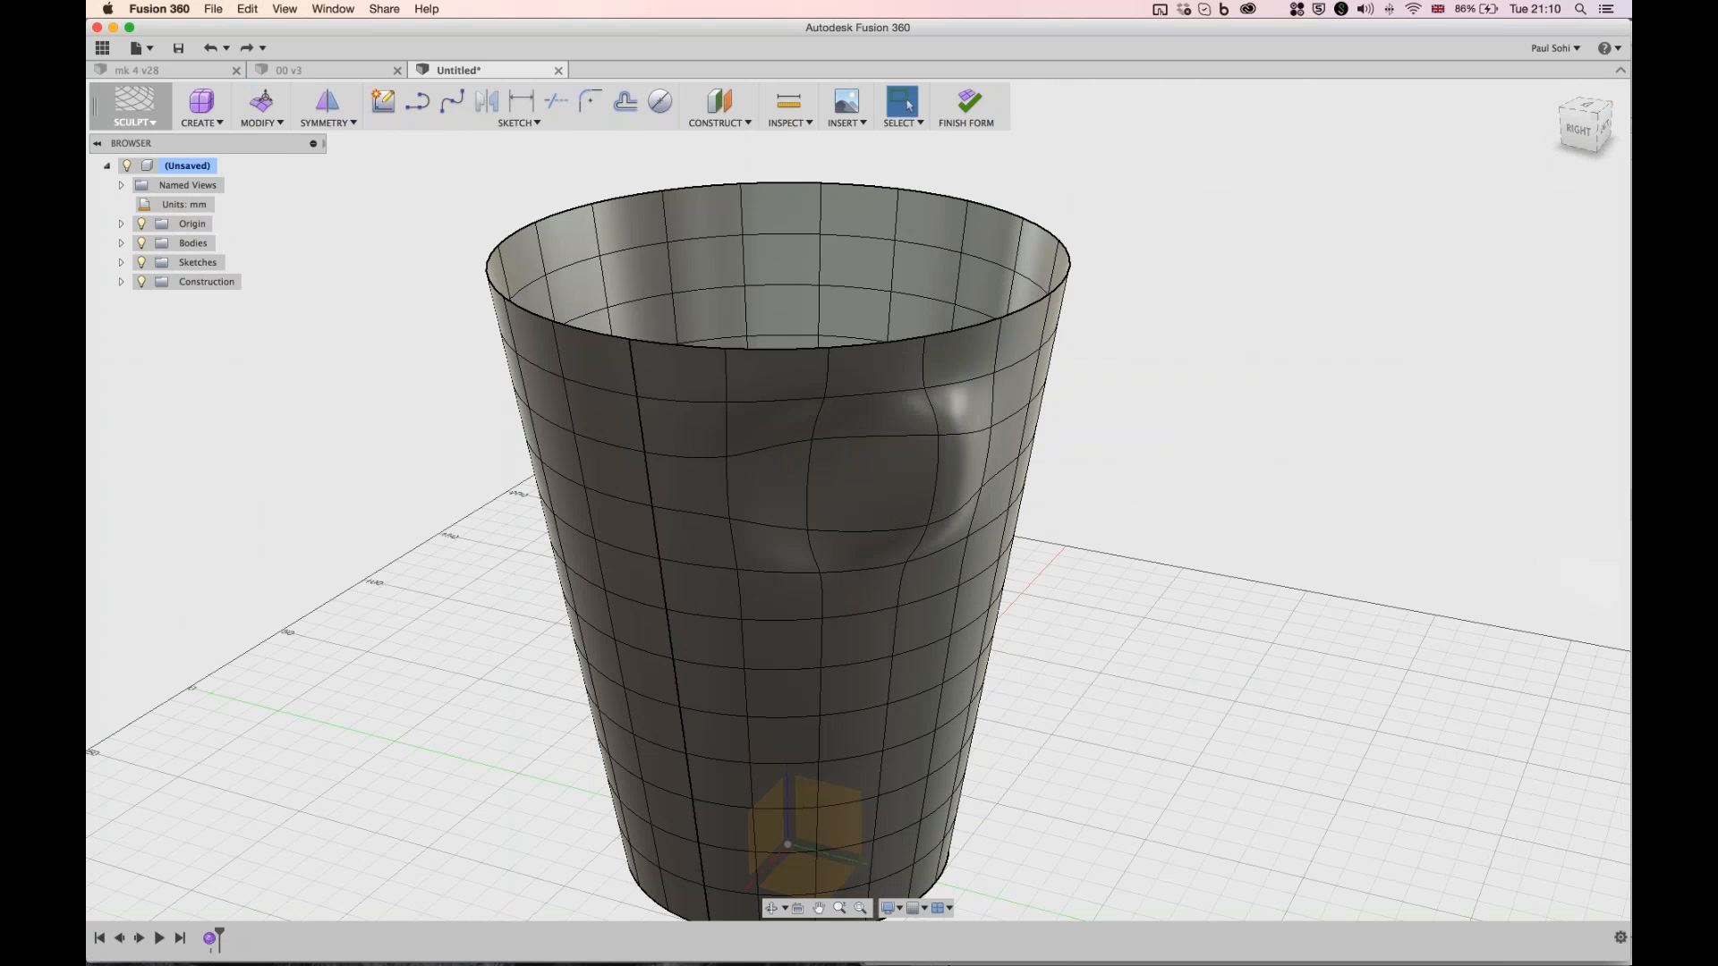
{"action": "key", "text": "super+z"}
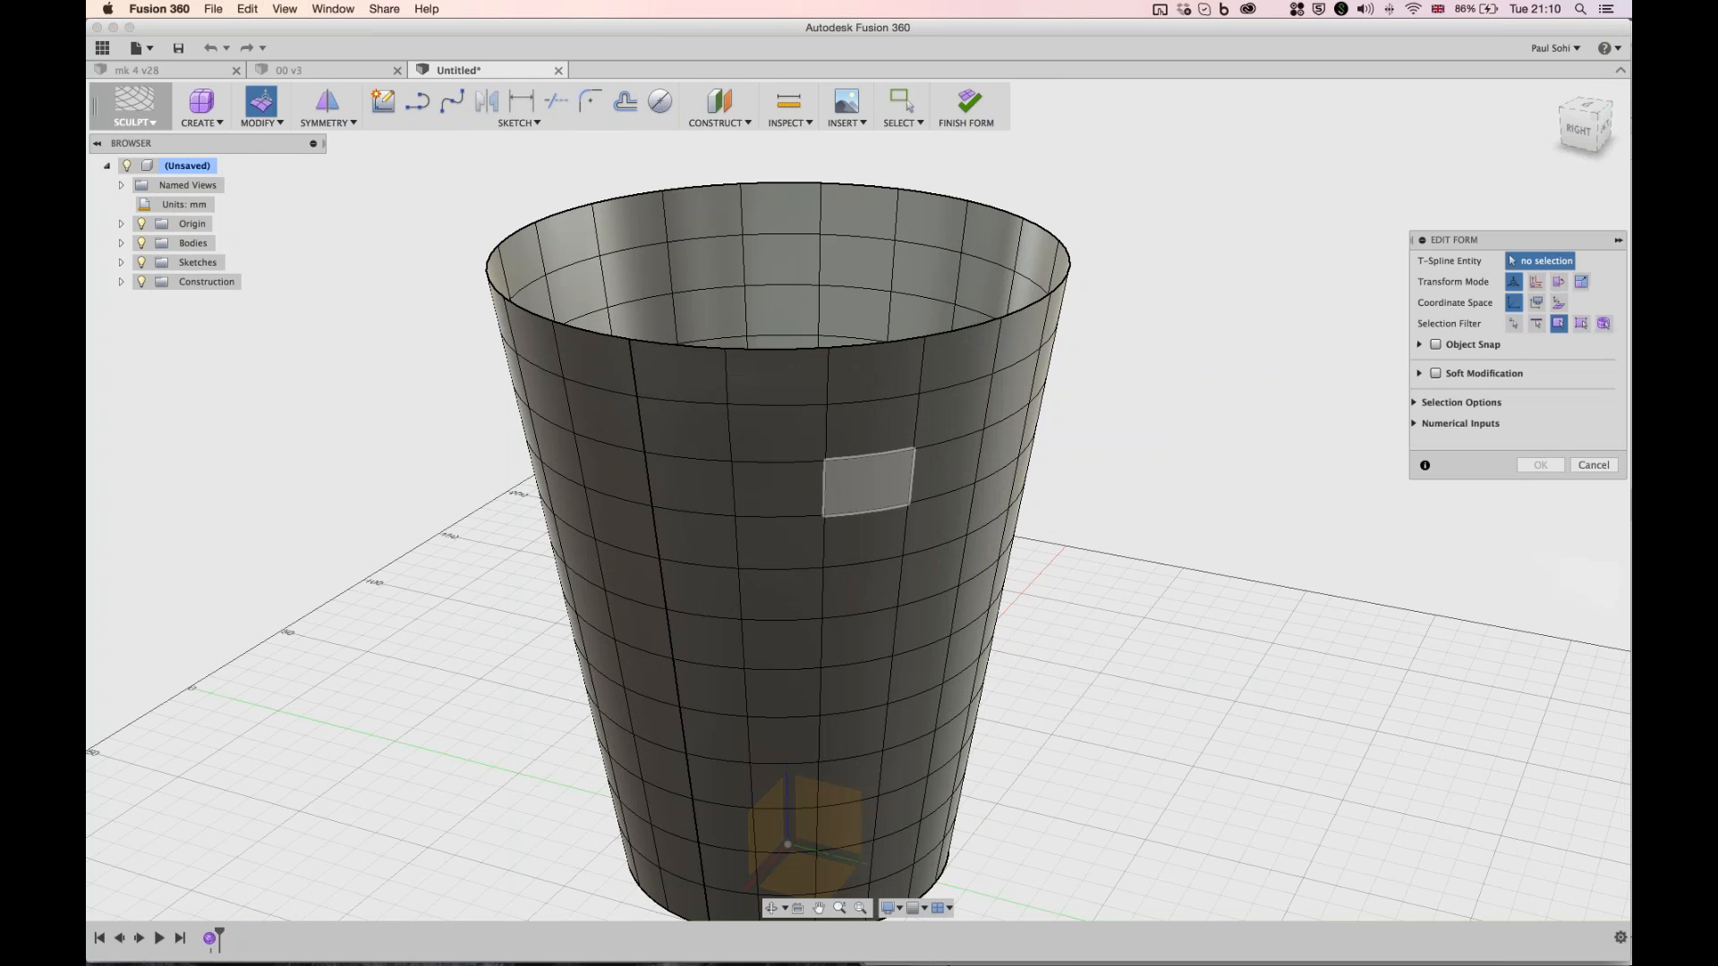
- Select a single face on the upper outer wall and enlarge it by a scale factor of about 2.239
{"action": "left_click", "coordinate": [848, 498]}
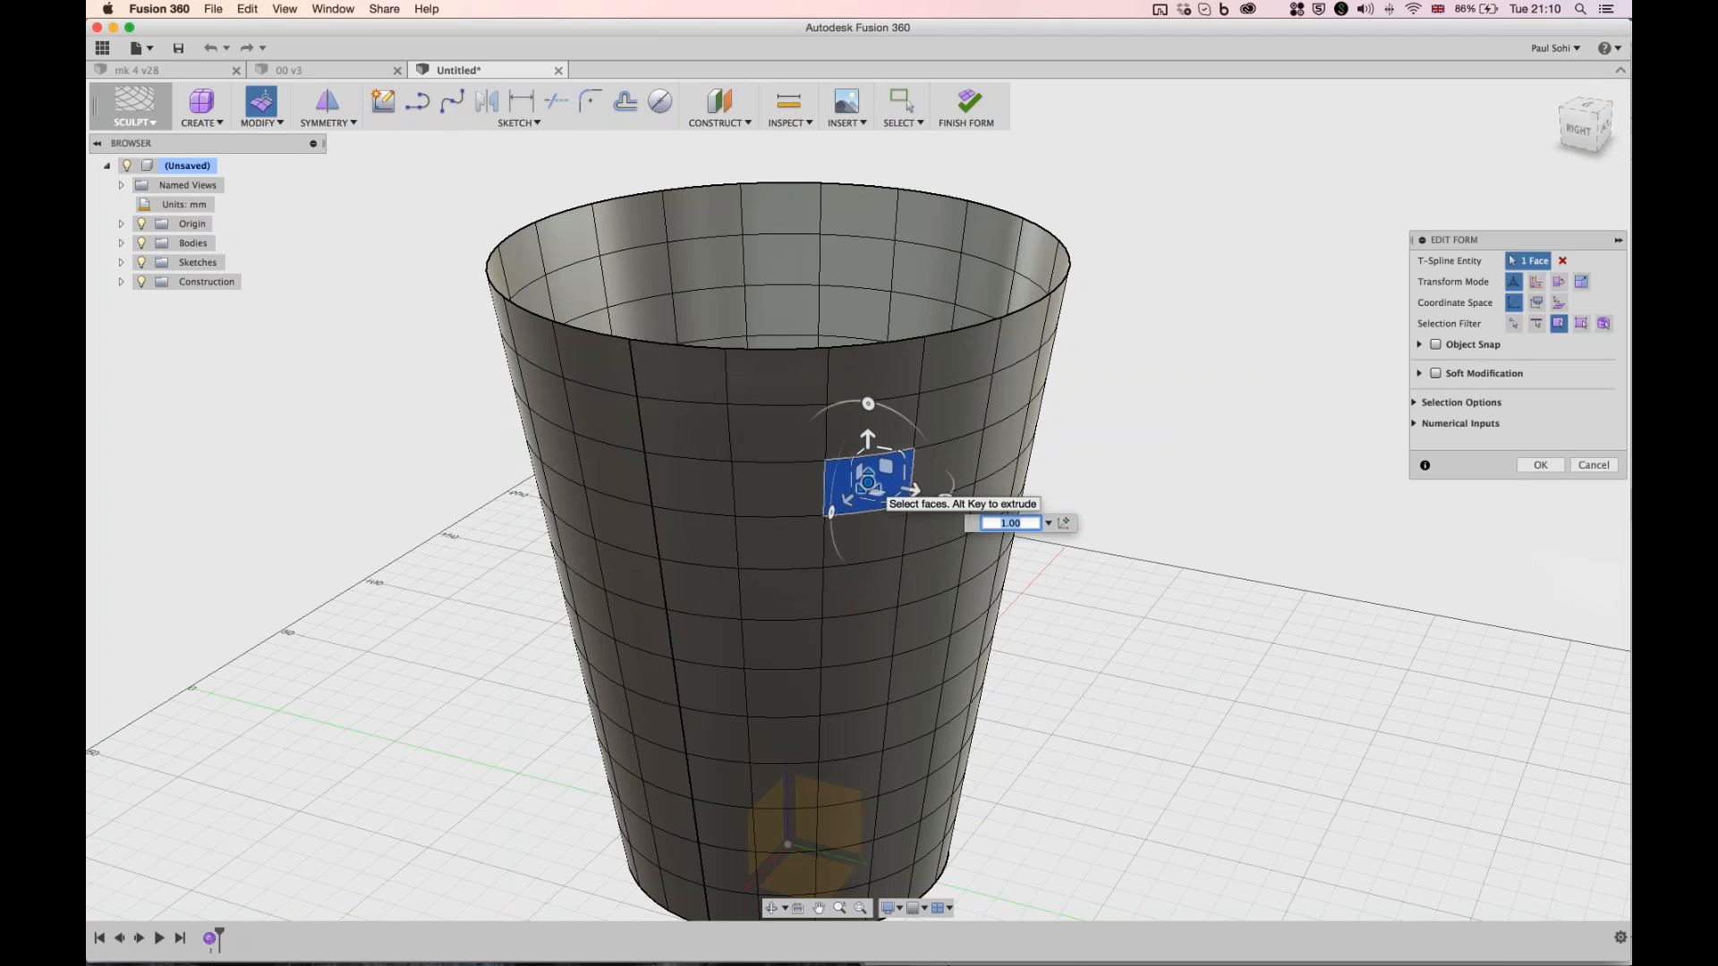
{"action": "scroll", "coordinate": [870, 483], "scroll_direction": "down", "scroll_amount": 1}
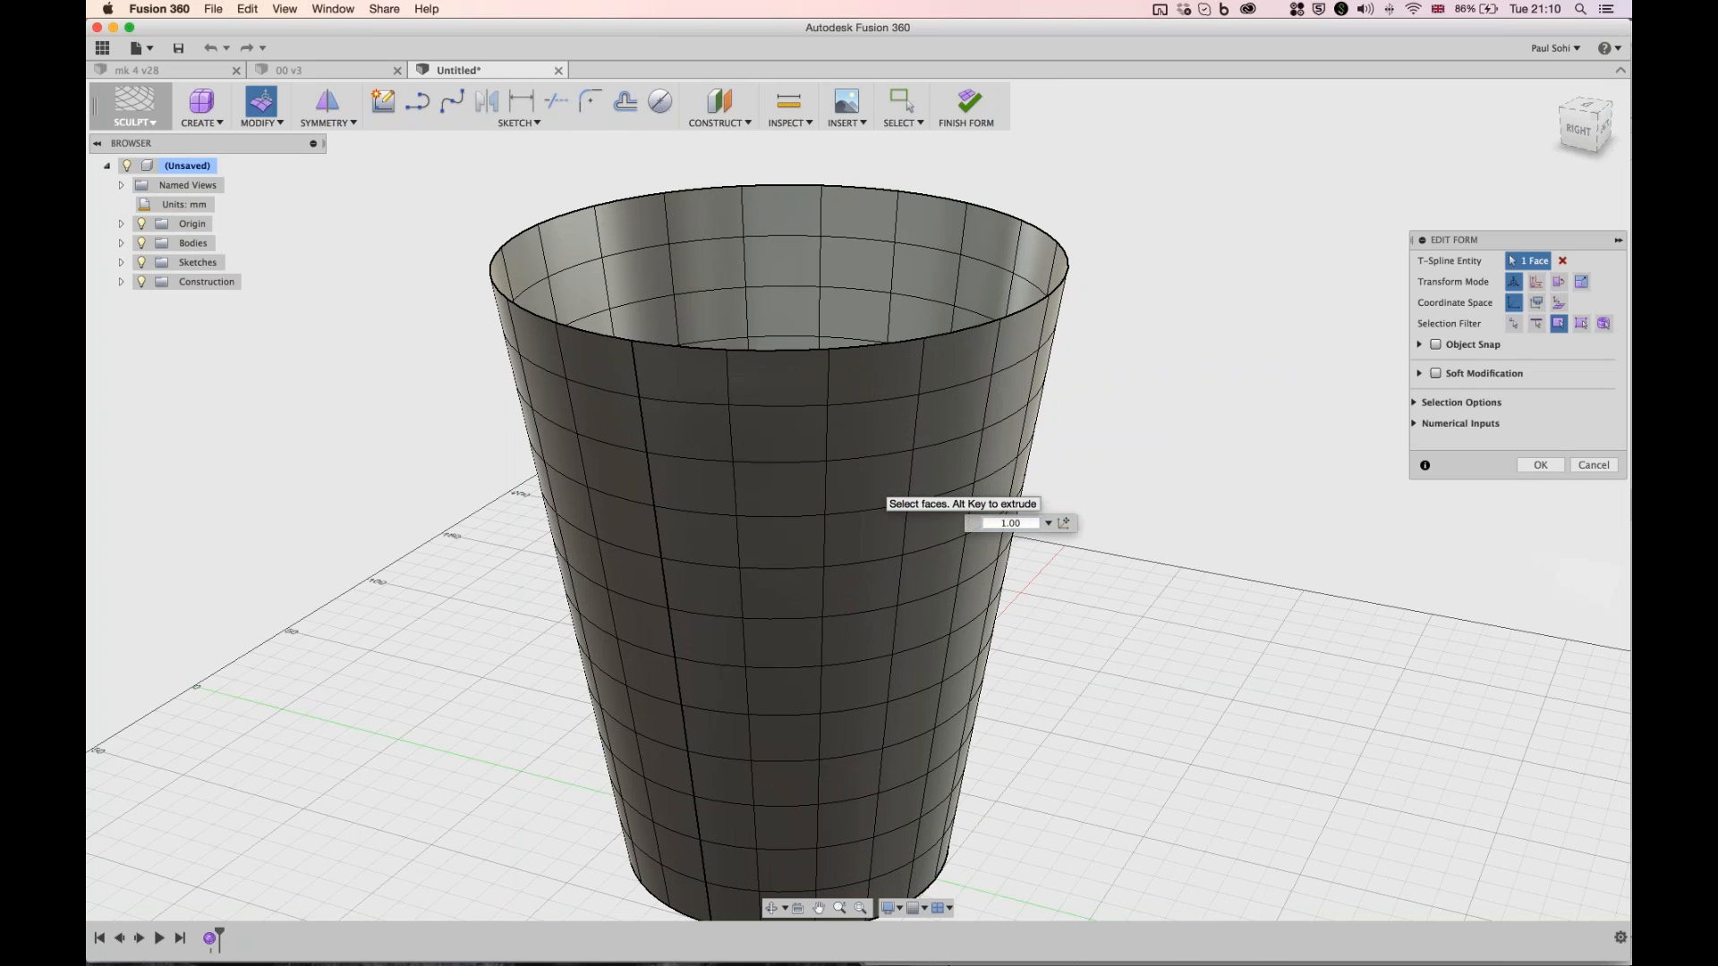
{"action": "left_click_drag", "start_coordinate": [869, 484], "coordinate": [902, 459]}
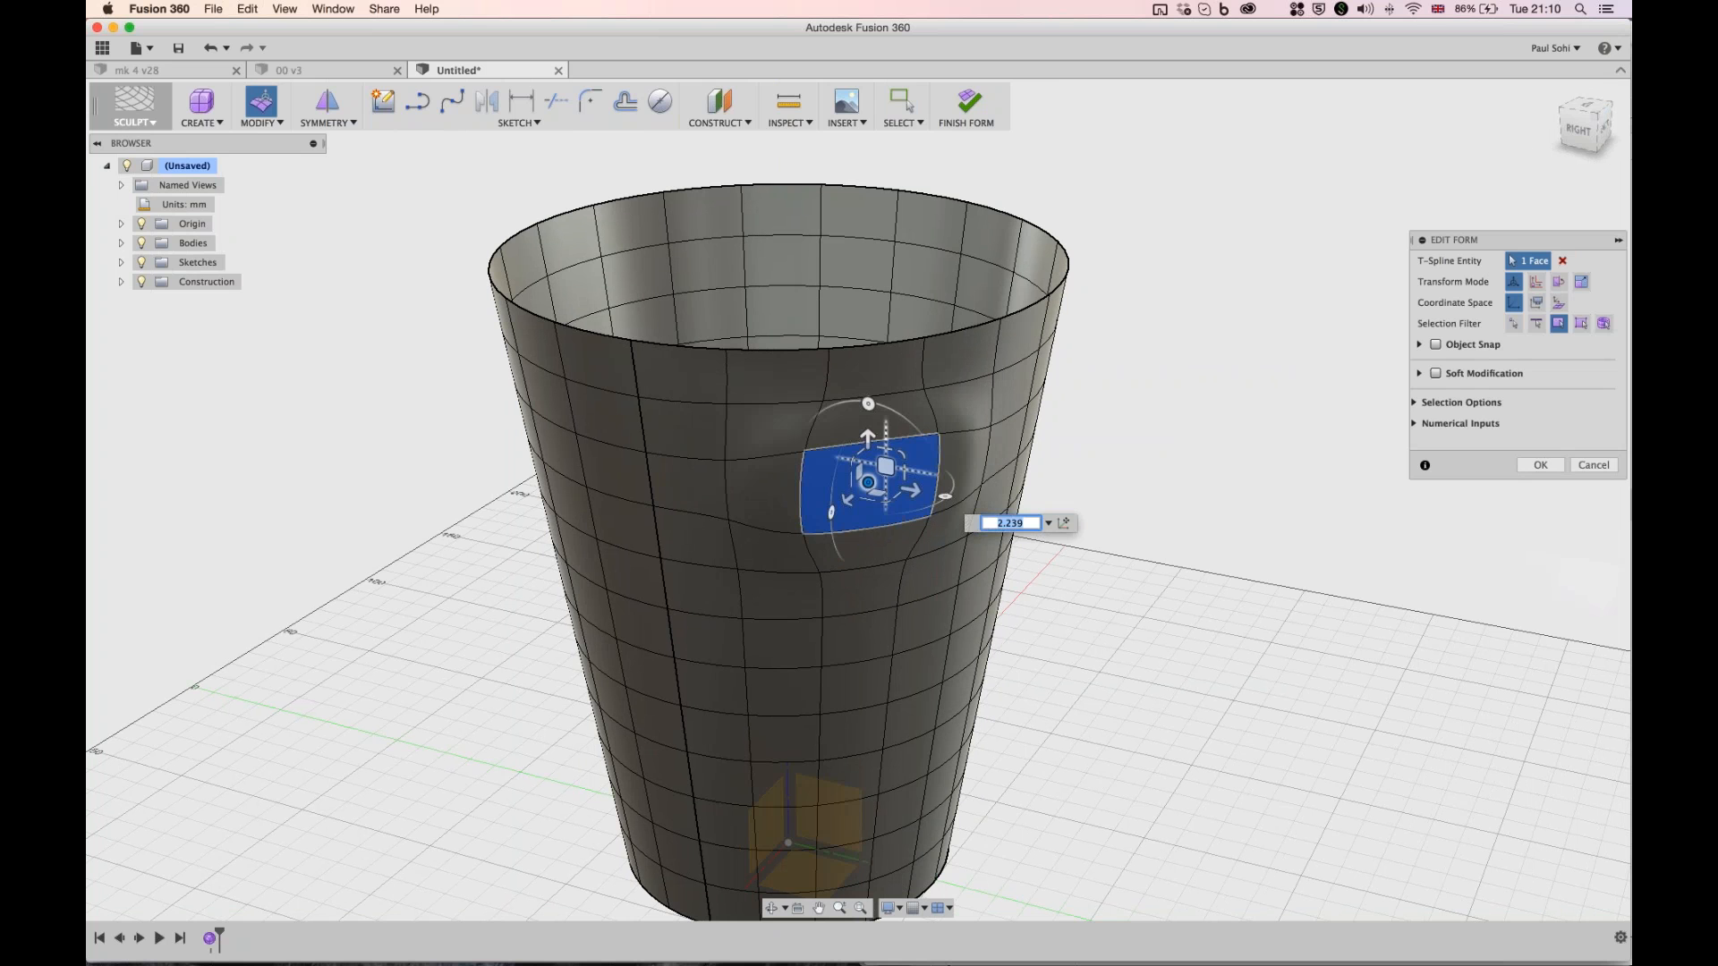
{"action": "scroll", "coordinate": [895, 464], "scroll_direction": "up", "scroll_amount": 1}
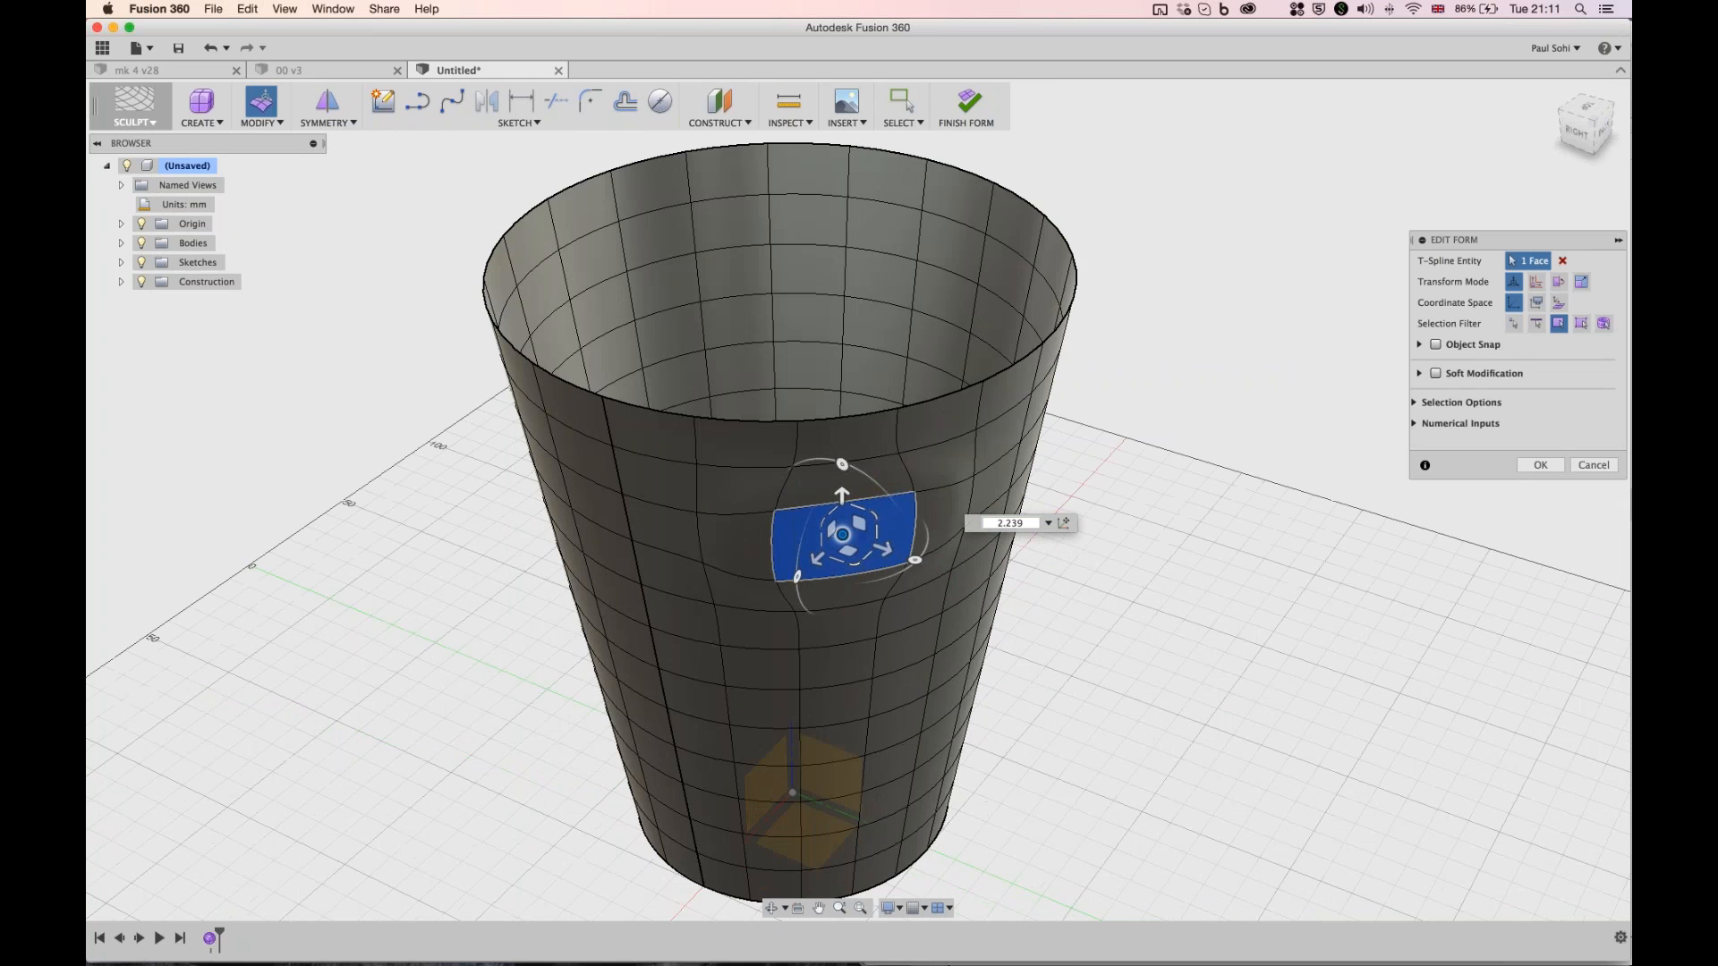
- Relocate the manipulator's pivot to the lower-left corner of the selected face and try its rotation and vertical move handles
{"action": "left_click", "coordinate": [1064, 522]}
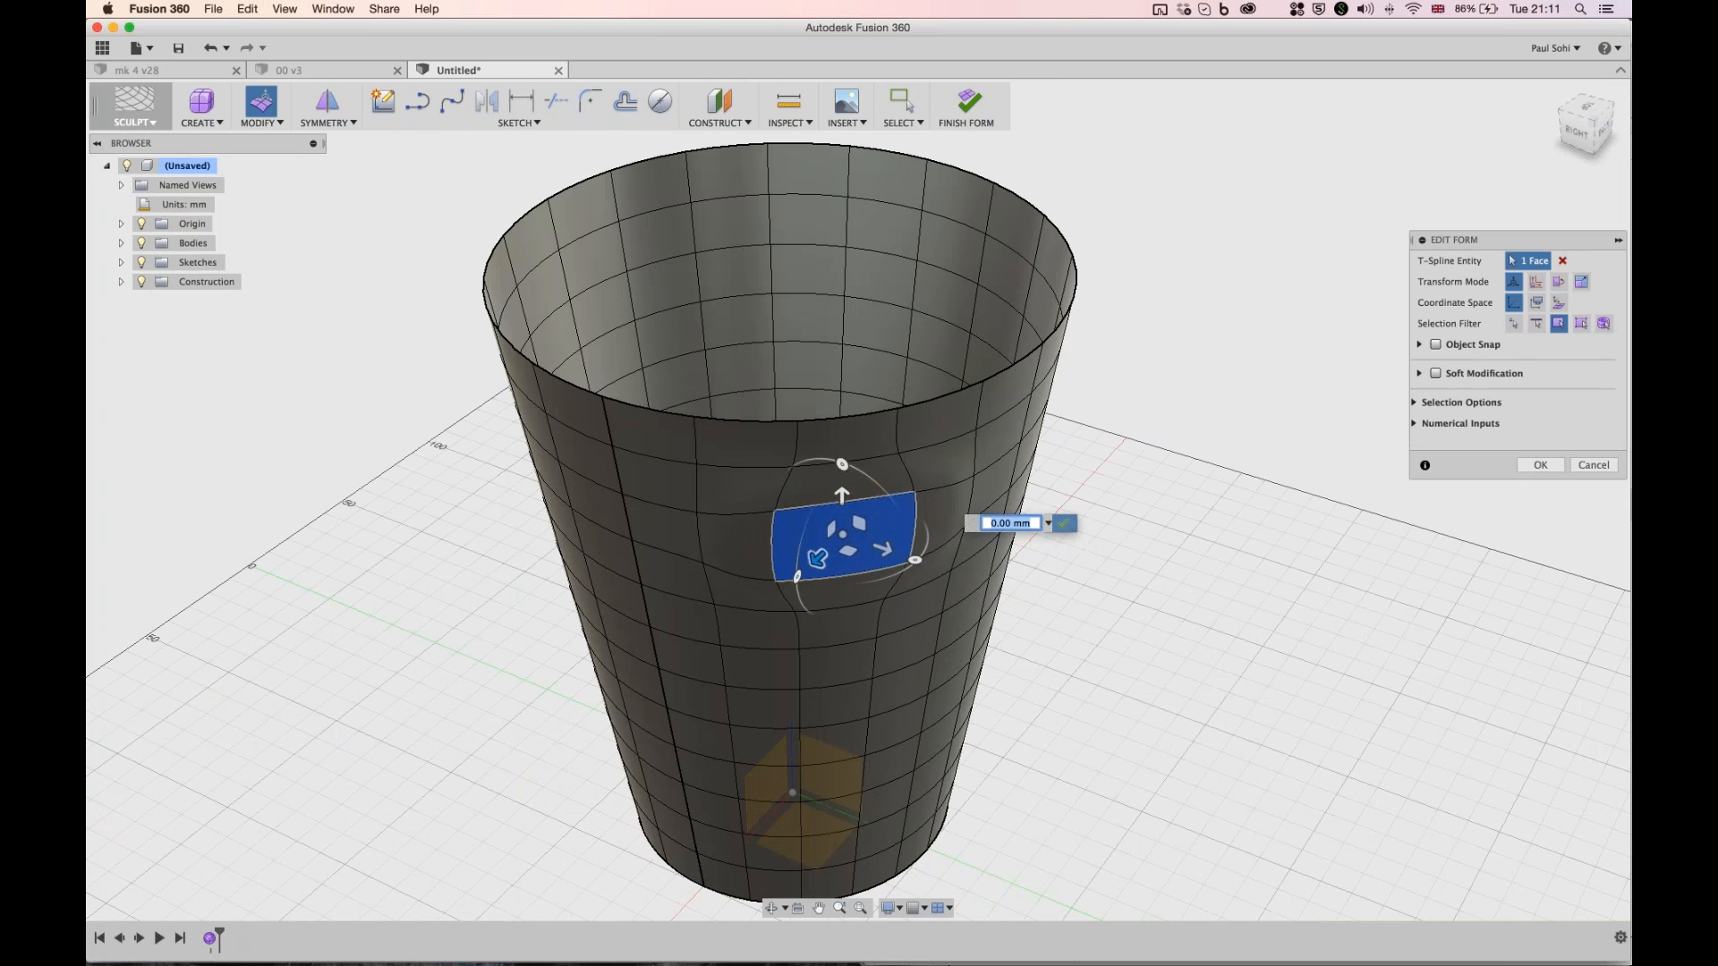
{"action": "left_click_drag", "start_coordinate": [817, 558], "coordinate": [745, 570]}
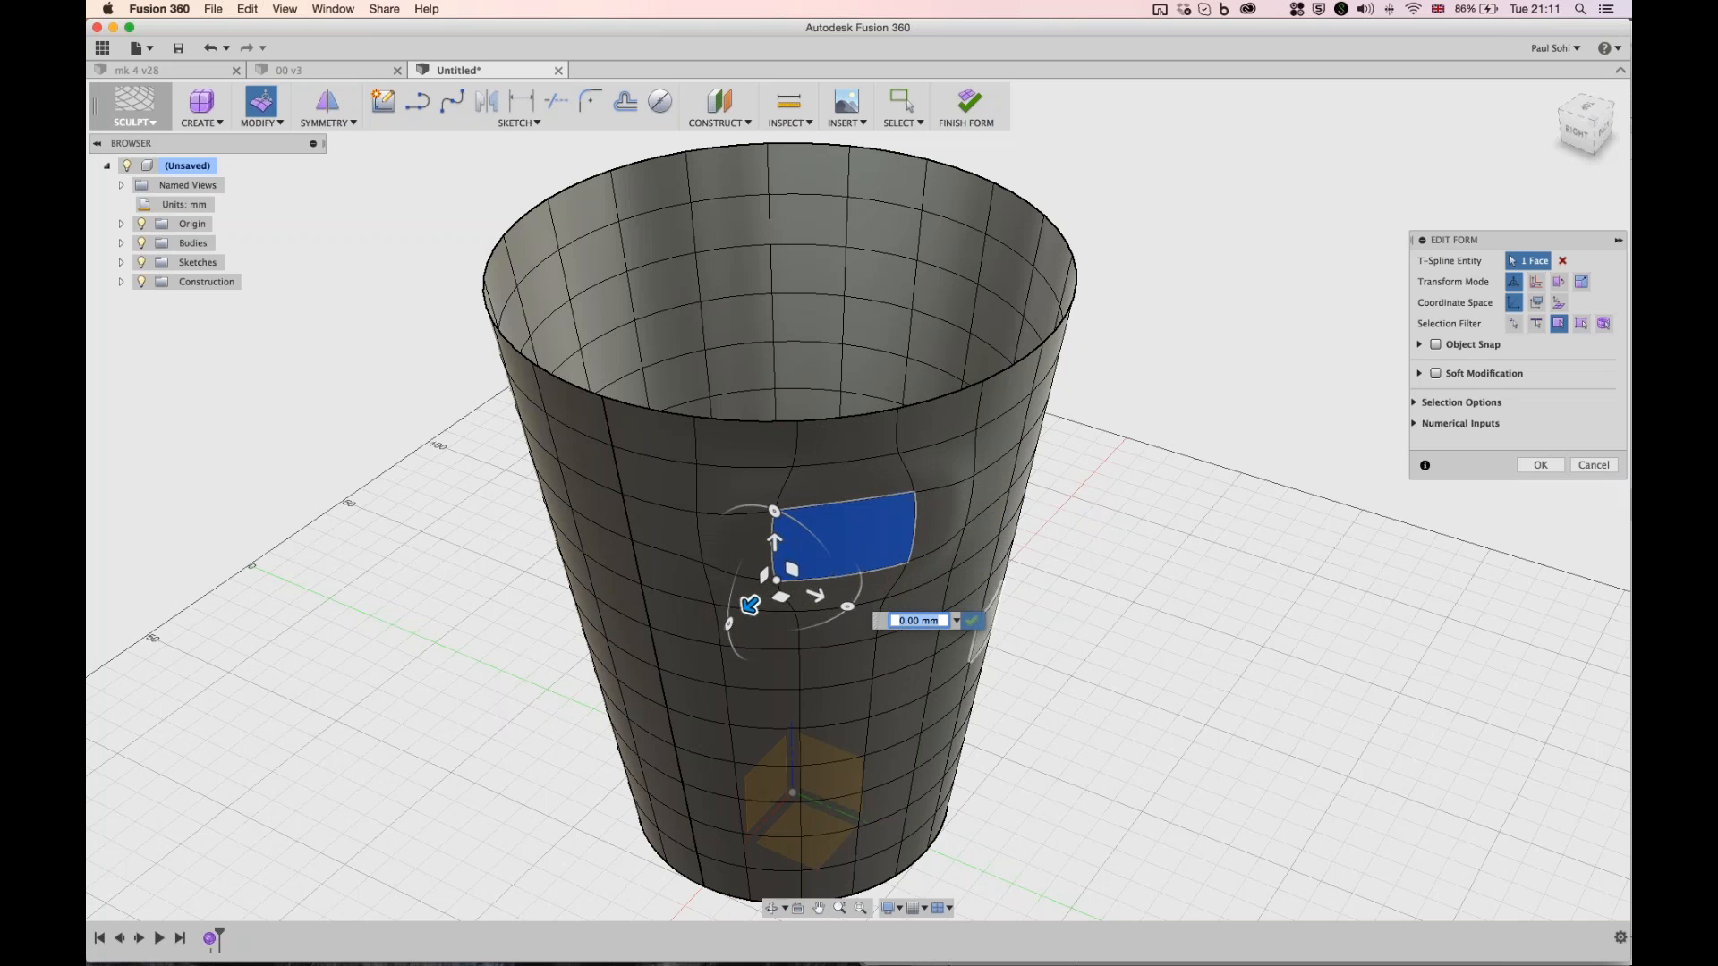
{"action": "left_click", "coordinate": [971, 620]}
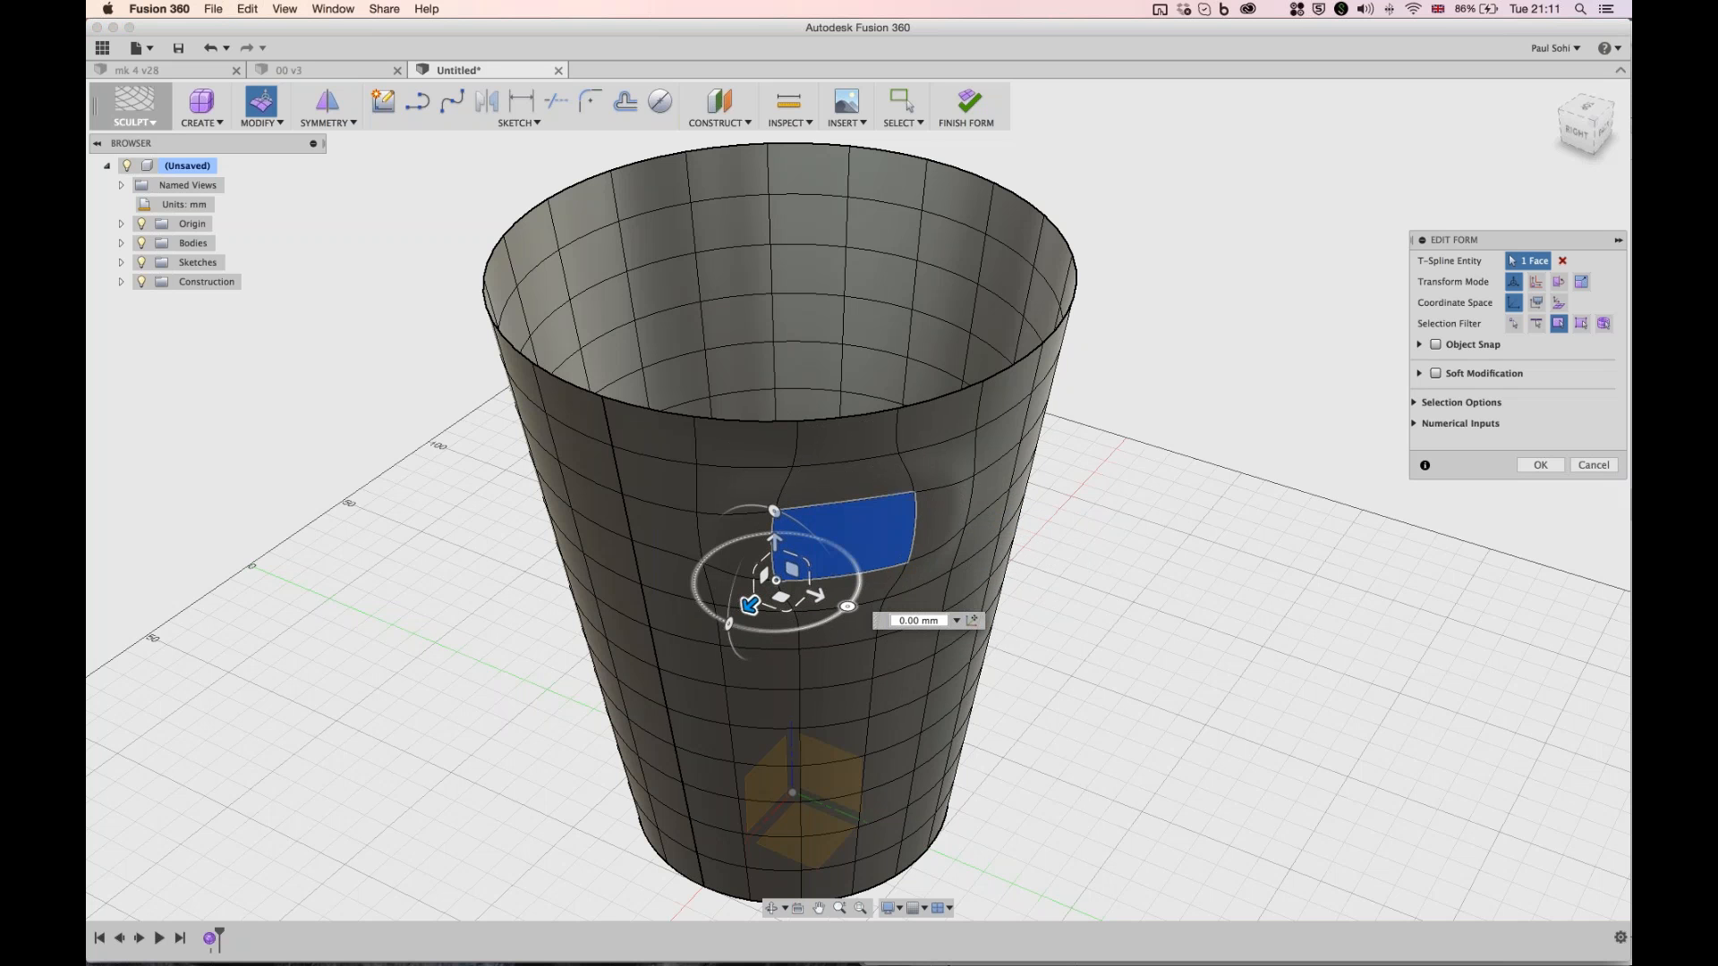
{"action": "mouse_move", "coordinate": [847, 607]}
{"action": "left_mouse_down"}
{"action": "mouse_move", "coordinate": [859, 579]}
{"action": "mouse_move", "coordinate": [848, 607]}
{"action": "left_mouse_up"}
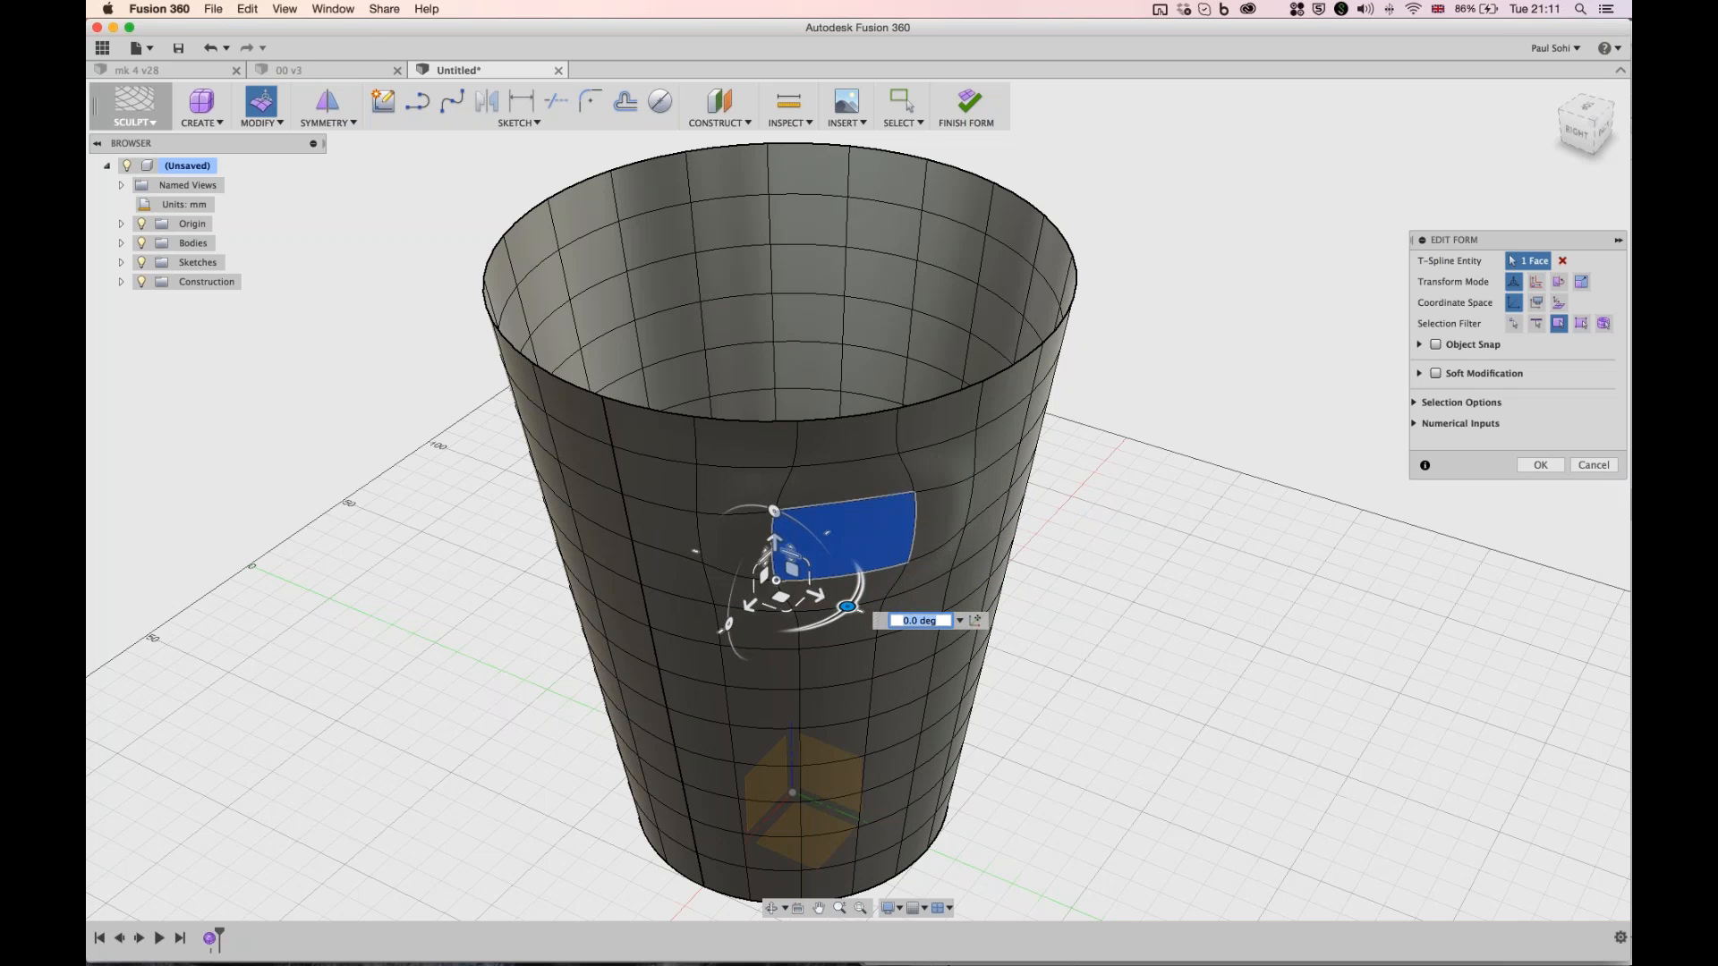
{"action": "left_click_drag", "start_coordinate": [775, 542], "coordinate": [775, 541]}
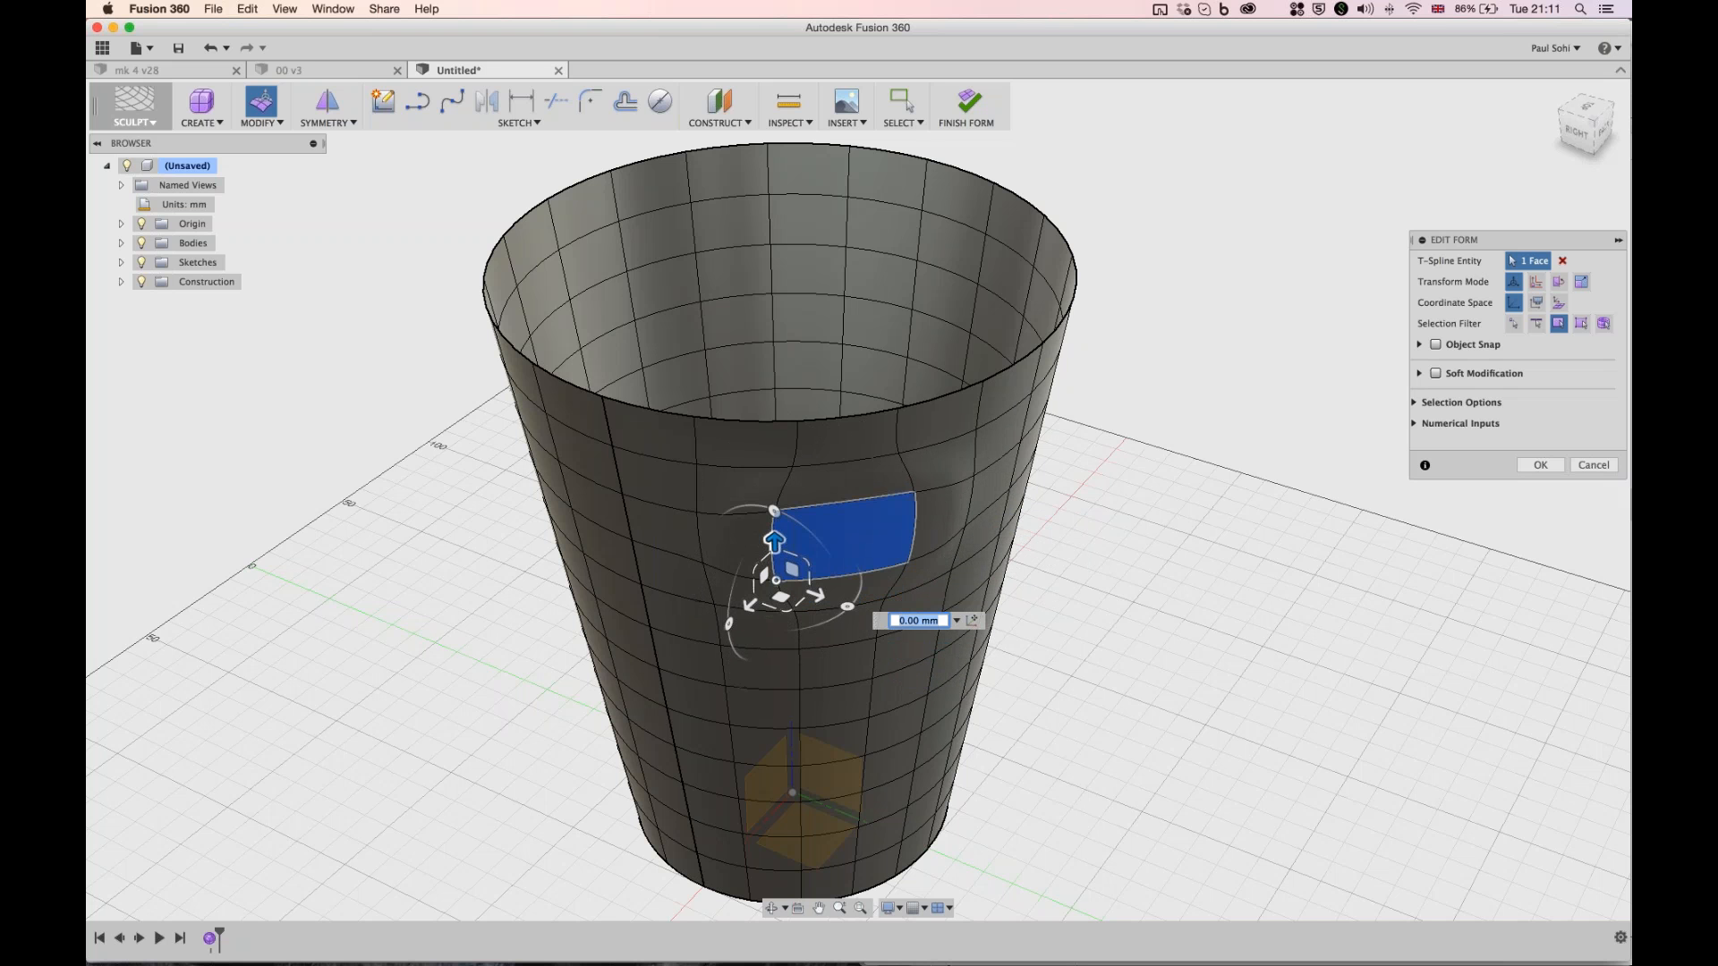
- Leave the form edit and undo the enlargement of the upper wall face
{"action": "key", "text": "Escape"}
{"action": "key", "text": "Escape"}
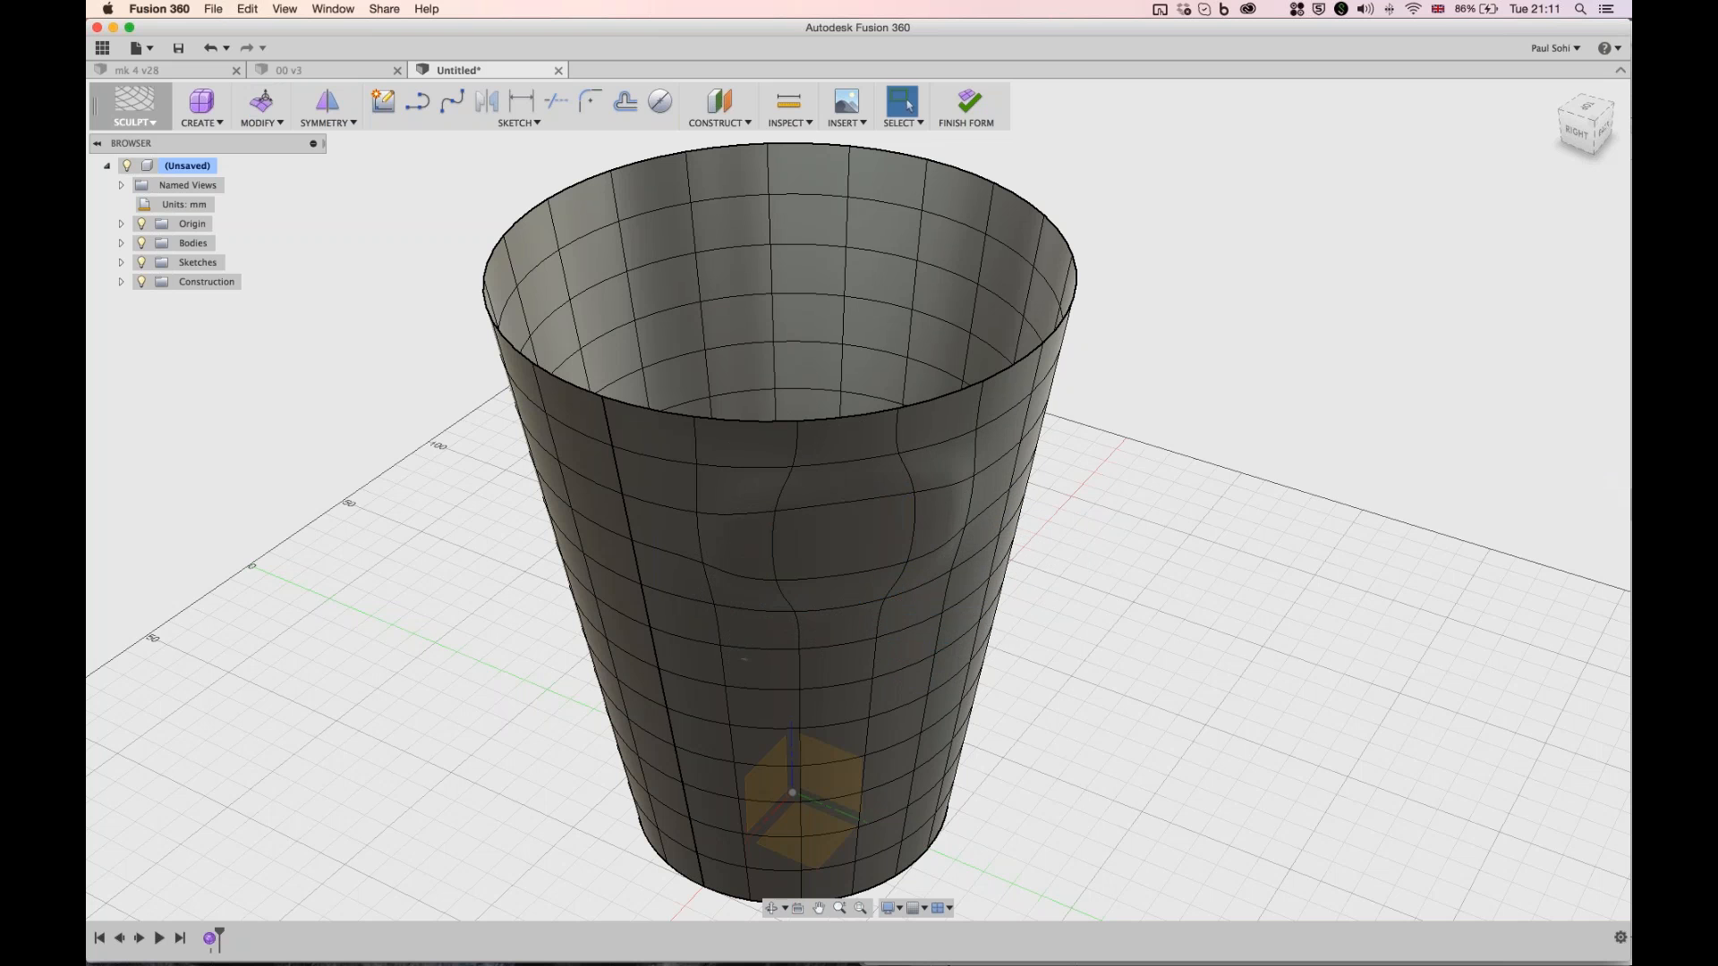
{"action": "key", "text": "super+z"}
{"action": "key", "text": "super+z"}
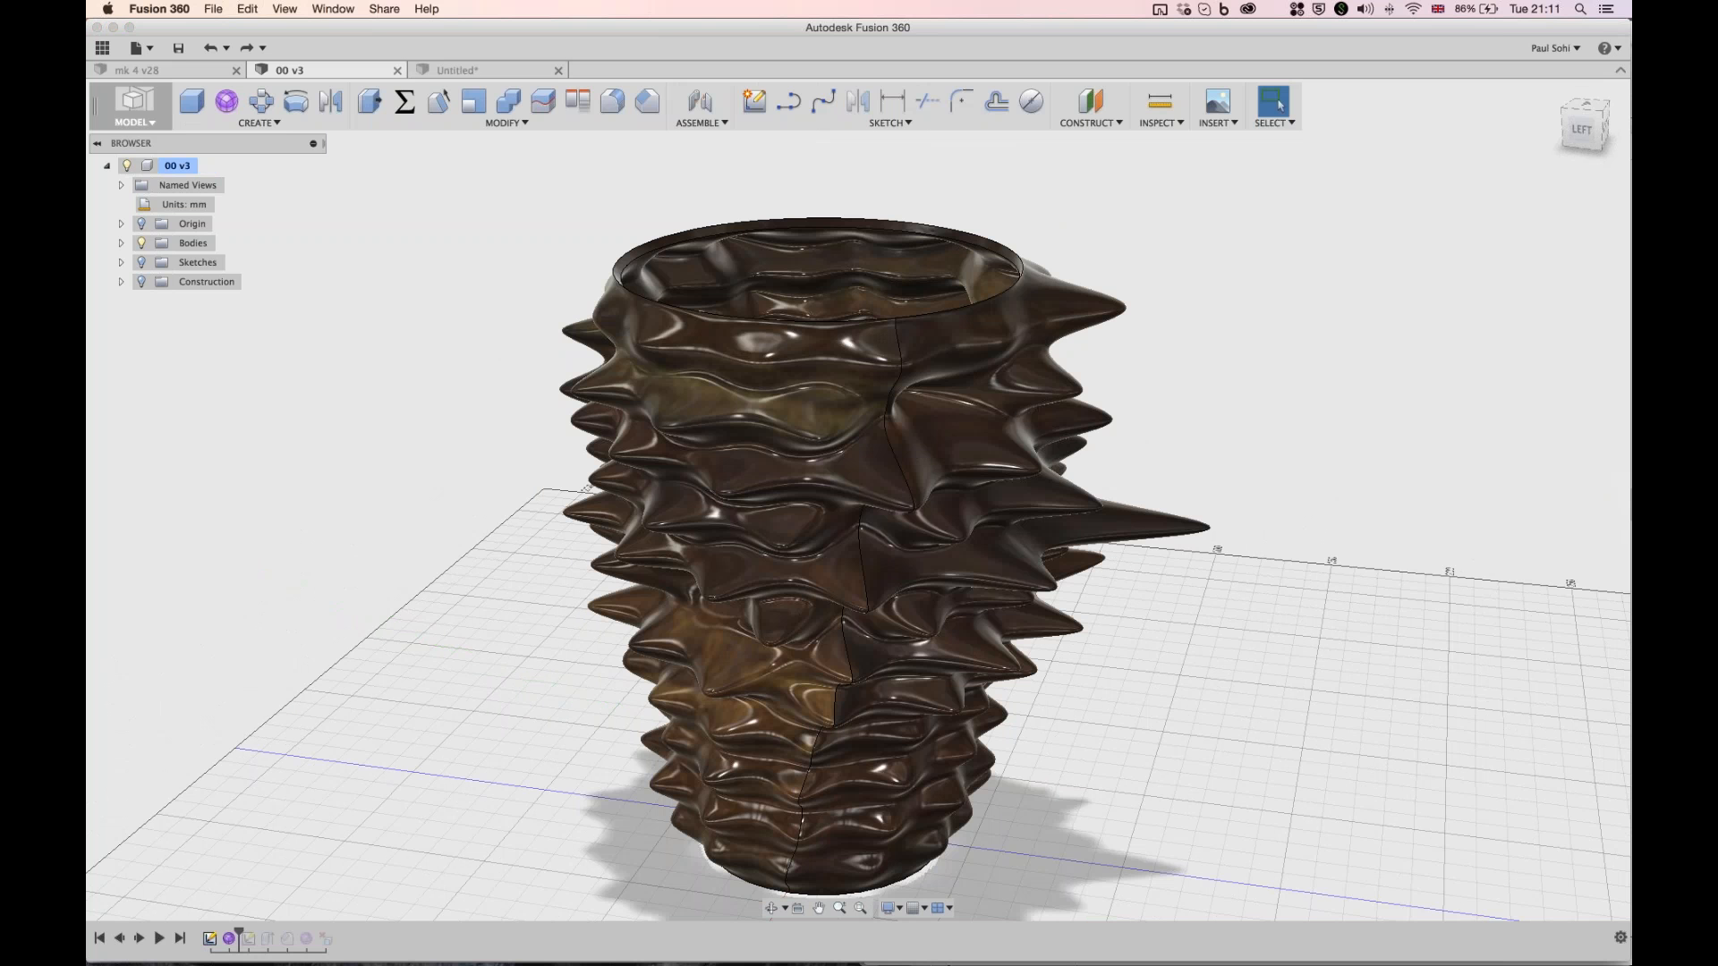
- Switch to the finished example vase in 00 v3 and examine the spikes on its wall from all sides
{"action": "middle_click_drag", "start_coordinate": [857, 500], "coordinate": [751, 514], "text": "shift"}
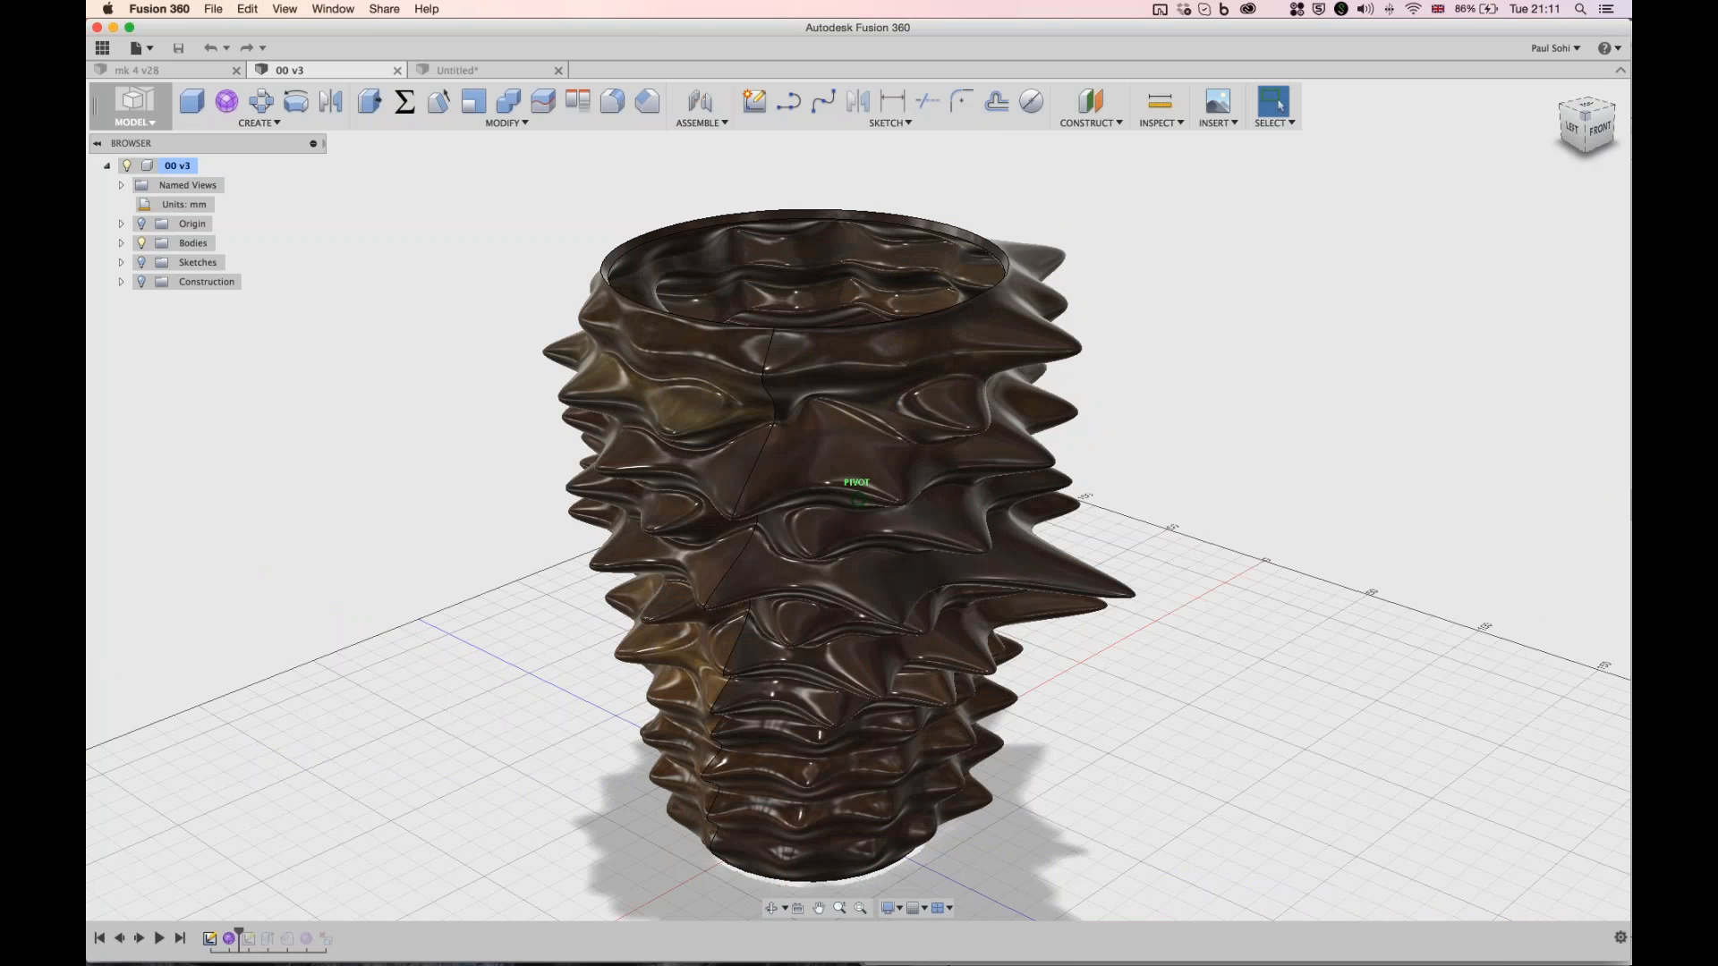
{"action": "middle_click_drag", "start_coordinate": [751, 515], "coordinate": [644, 519], "text": "shift"}
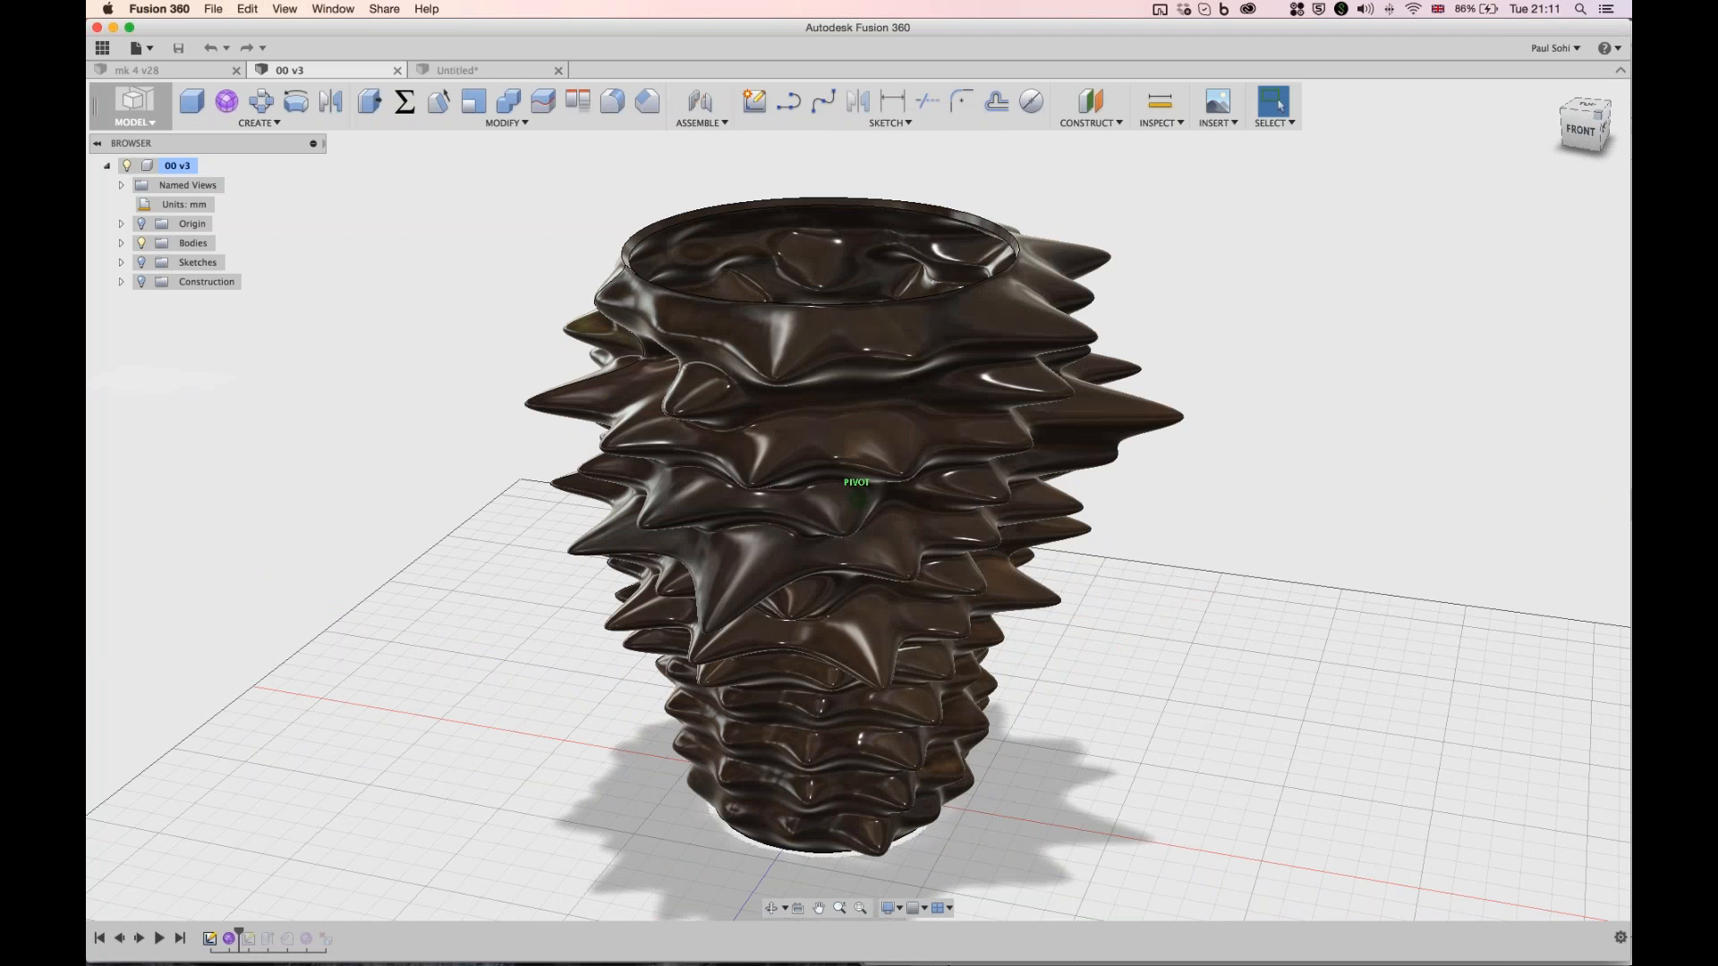
{"action": "middle_click_drag", "start_coordinate": [644, 519], "coordinate": [537, 521], "text": "shift"}
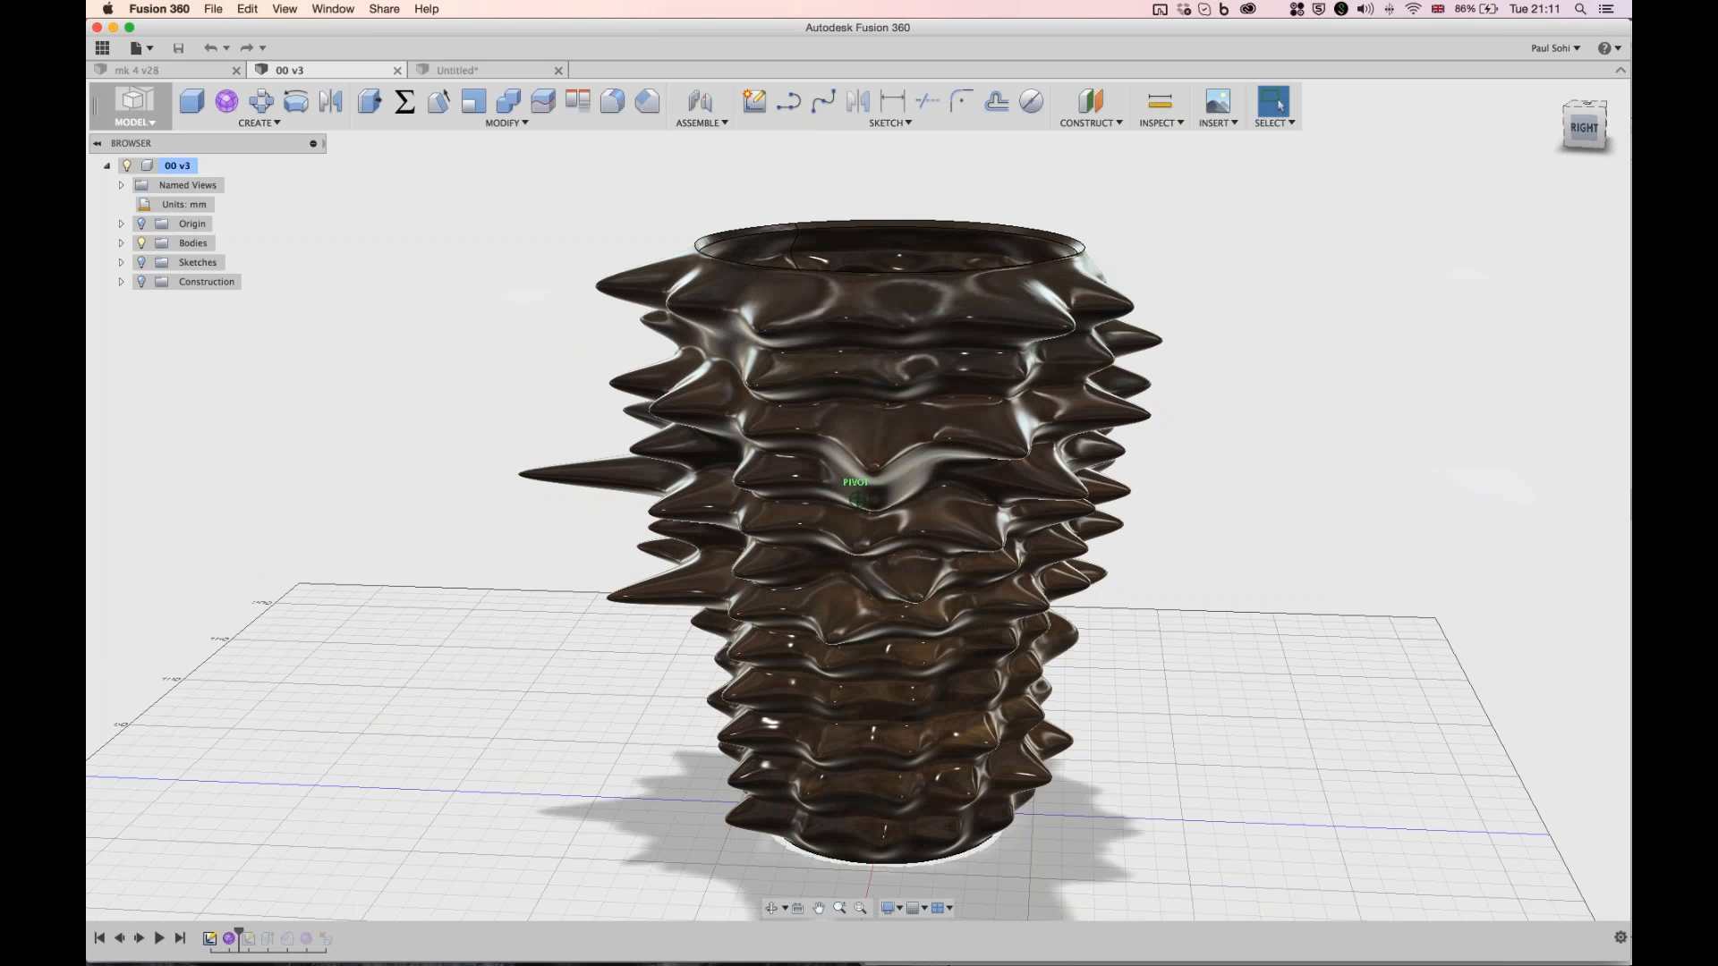
{"action": "middle_click_drag", "start_coordinate": [537, 521], "coordinate": [627, 519], "text": "shift"}
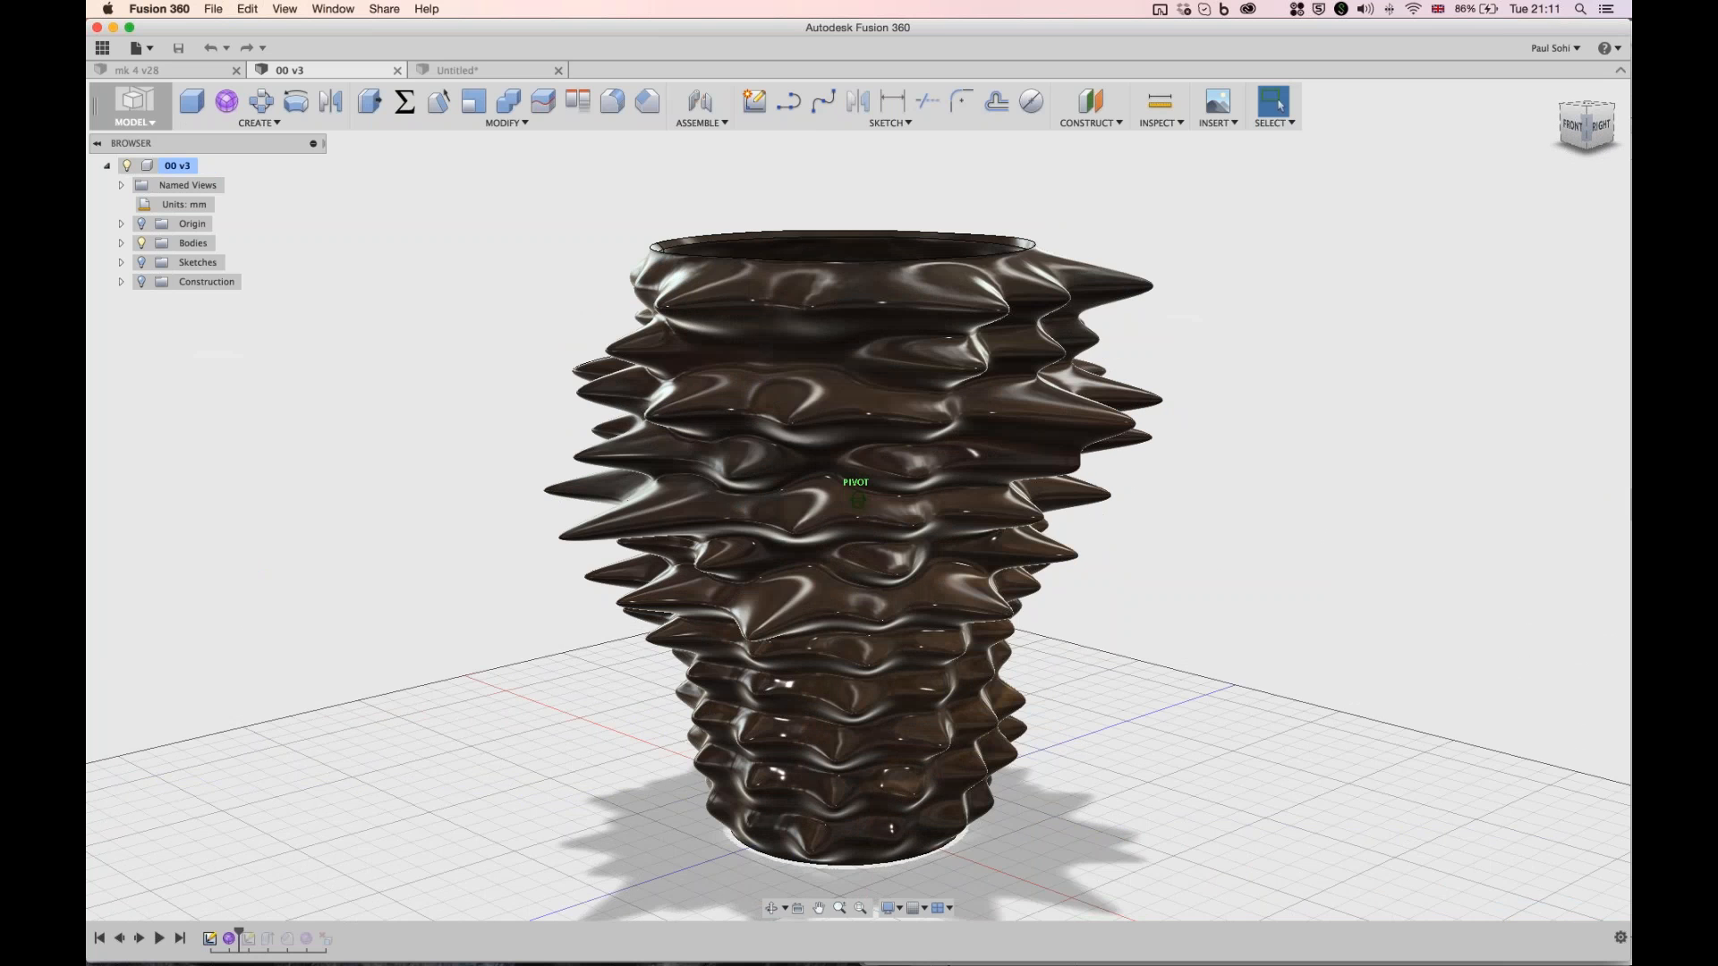
{"action": "middle_click_drag", "start_coordinate": [626, 519], "coordinate": [626, 474], "text": "shift"}
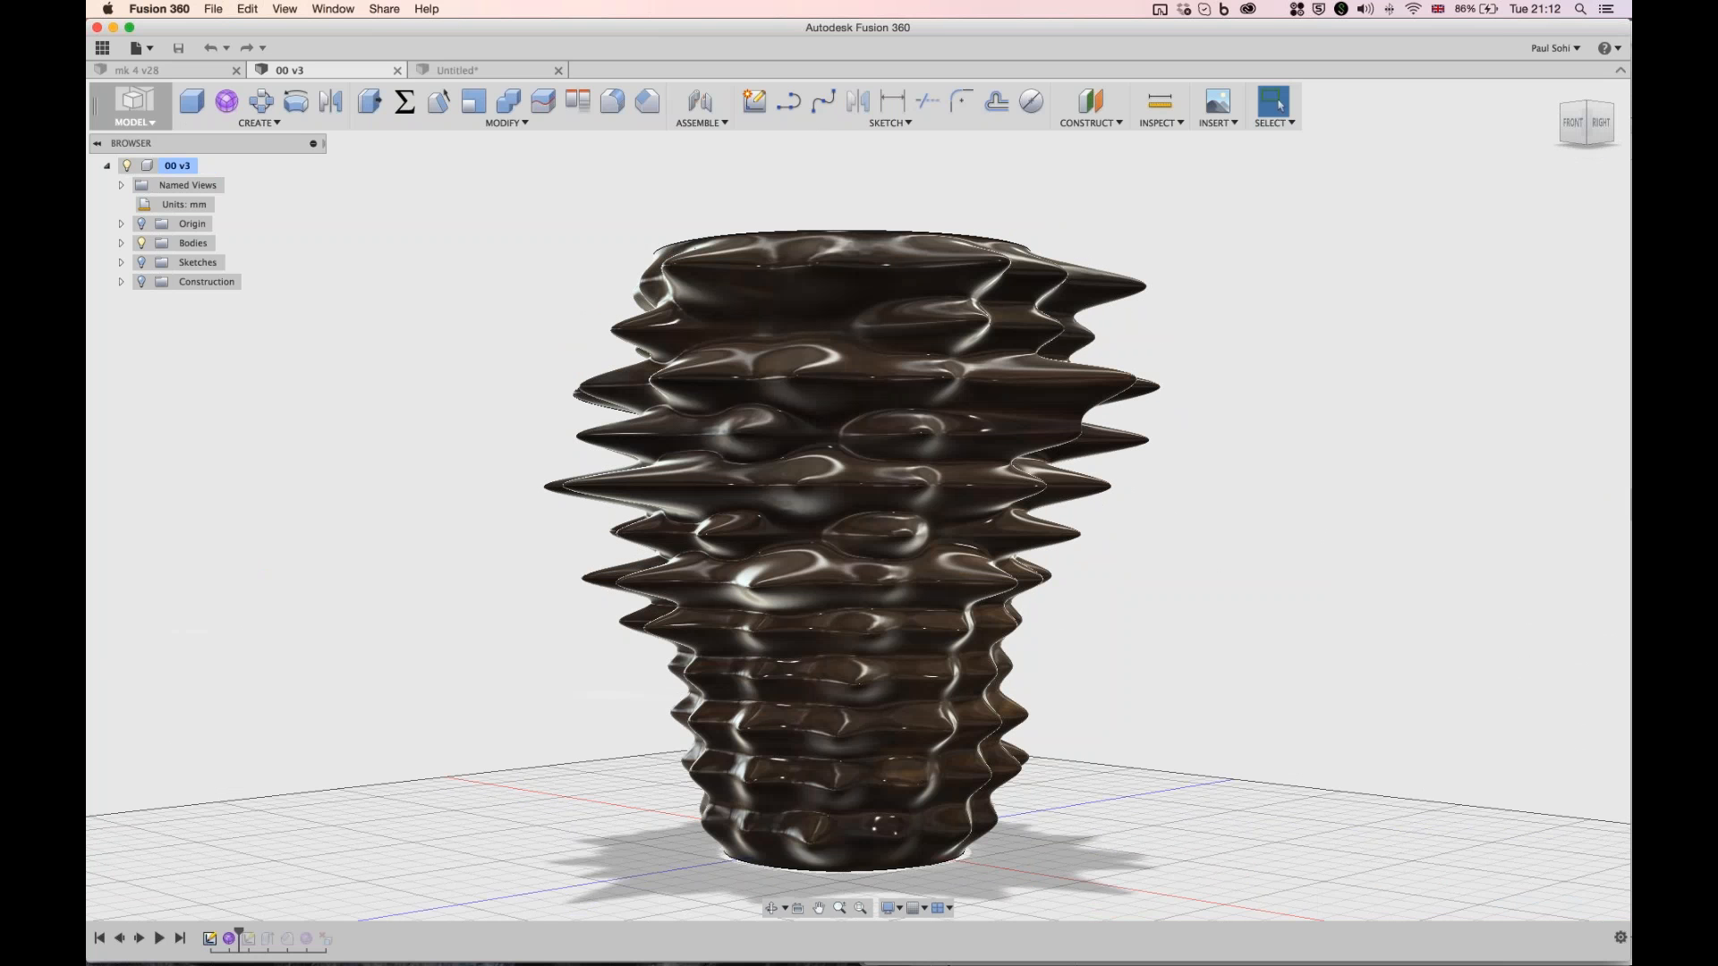
{"action": "middle_click_drag", "start_coordinate": [857, 501], "coordinate": [766, 501], "text": "shift"}
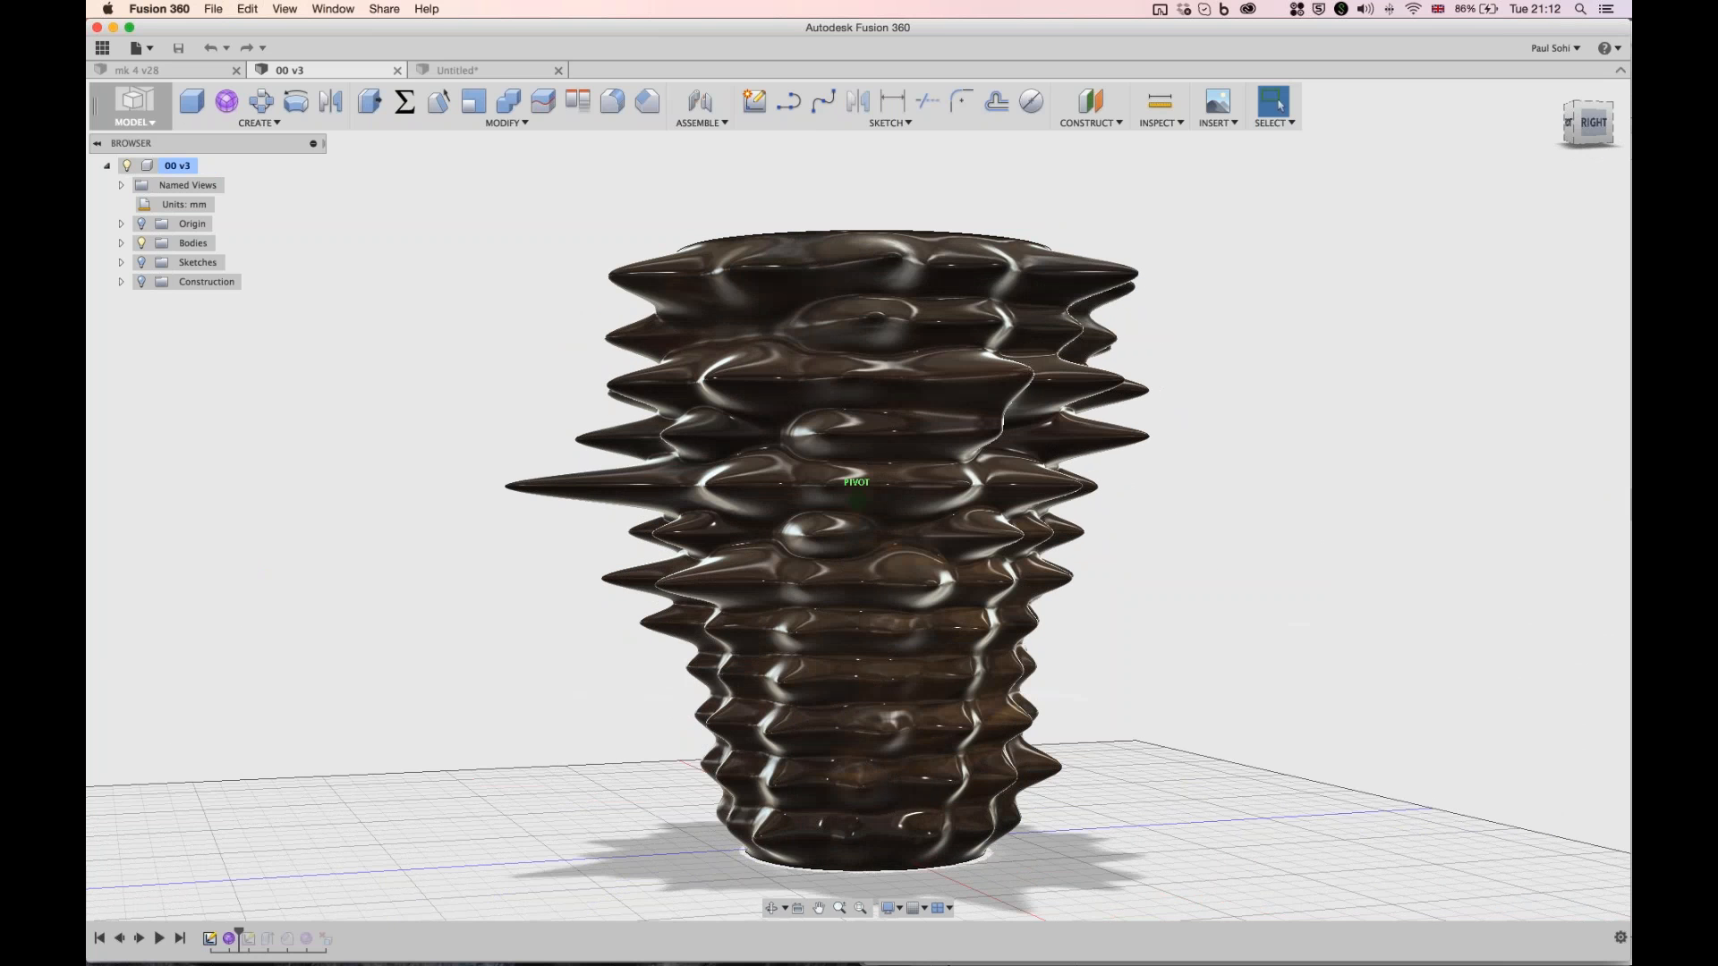
{"action": "middle_click_drag", "start_coordinate": [766, 501], "coordinate": [678, 501], "text": "shift"}
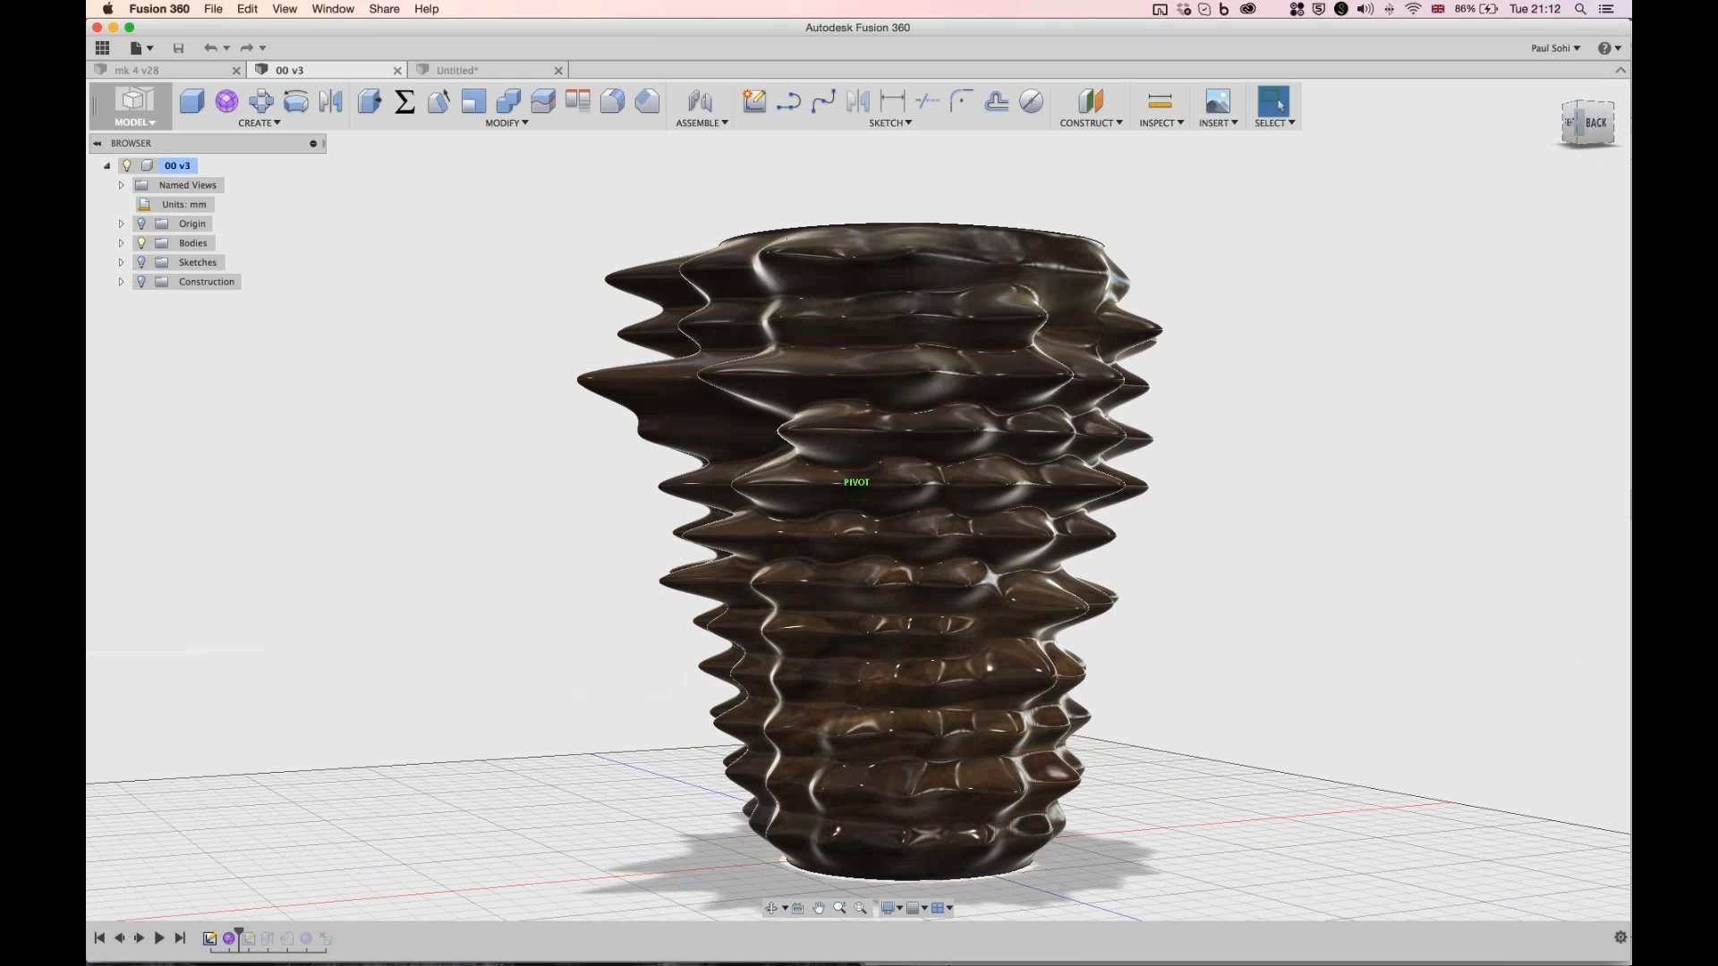
{"action": "middle_click_drag", "start_coordinate": [678, 501], "coordinate": [588, 501], "text": "shift"}
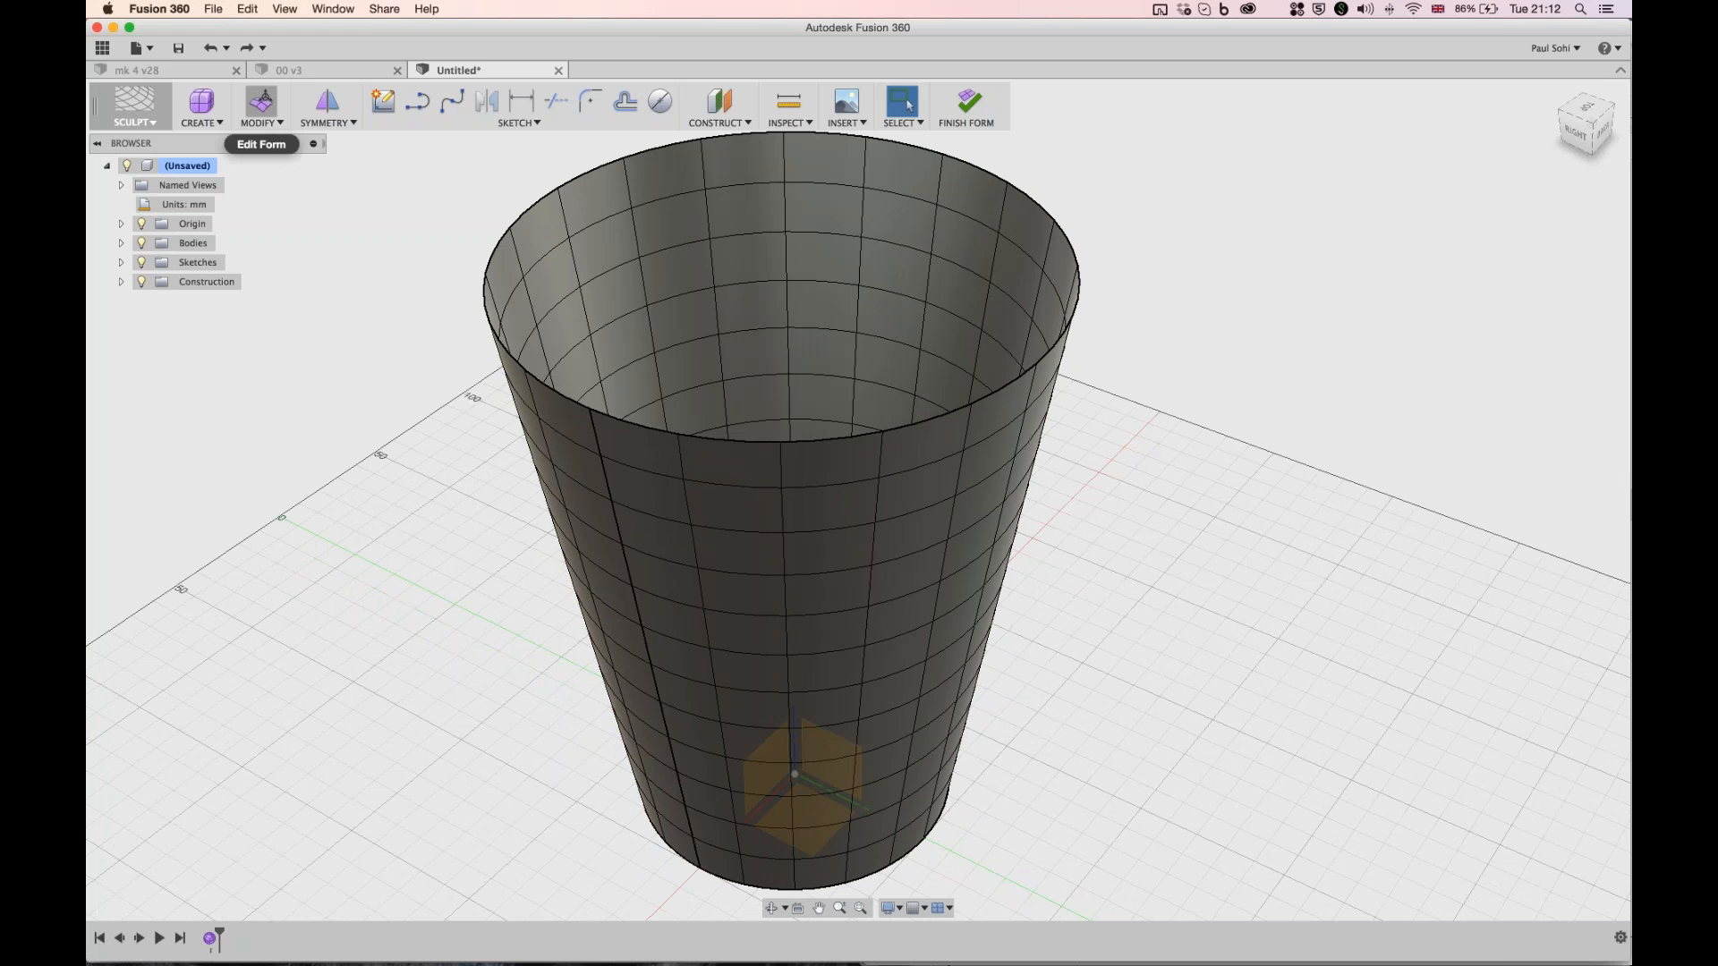
- In the untitled vase, use Edit Form to move one vertex just above the base horizontally by about 6.8 mm and 4.9 mm
{"action": "left_click", "coordinate": [262, 101]}
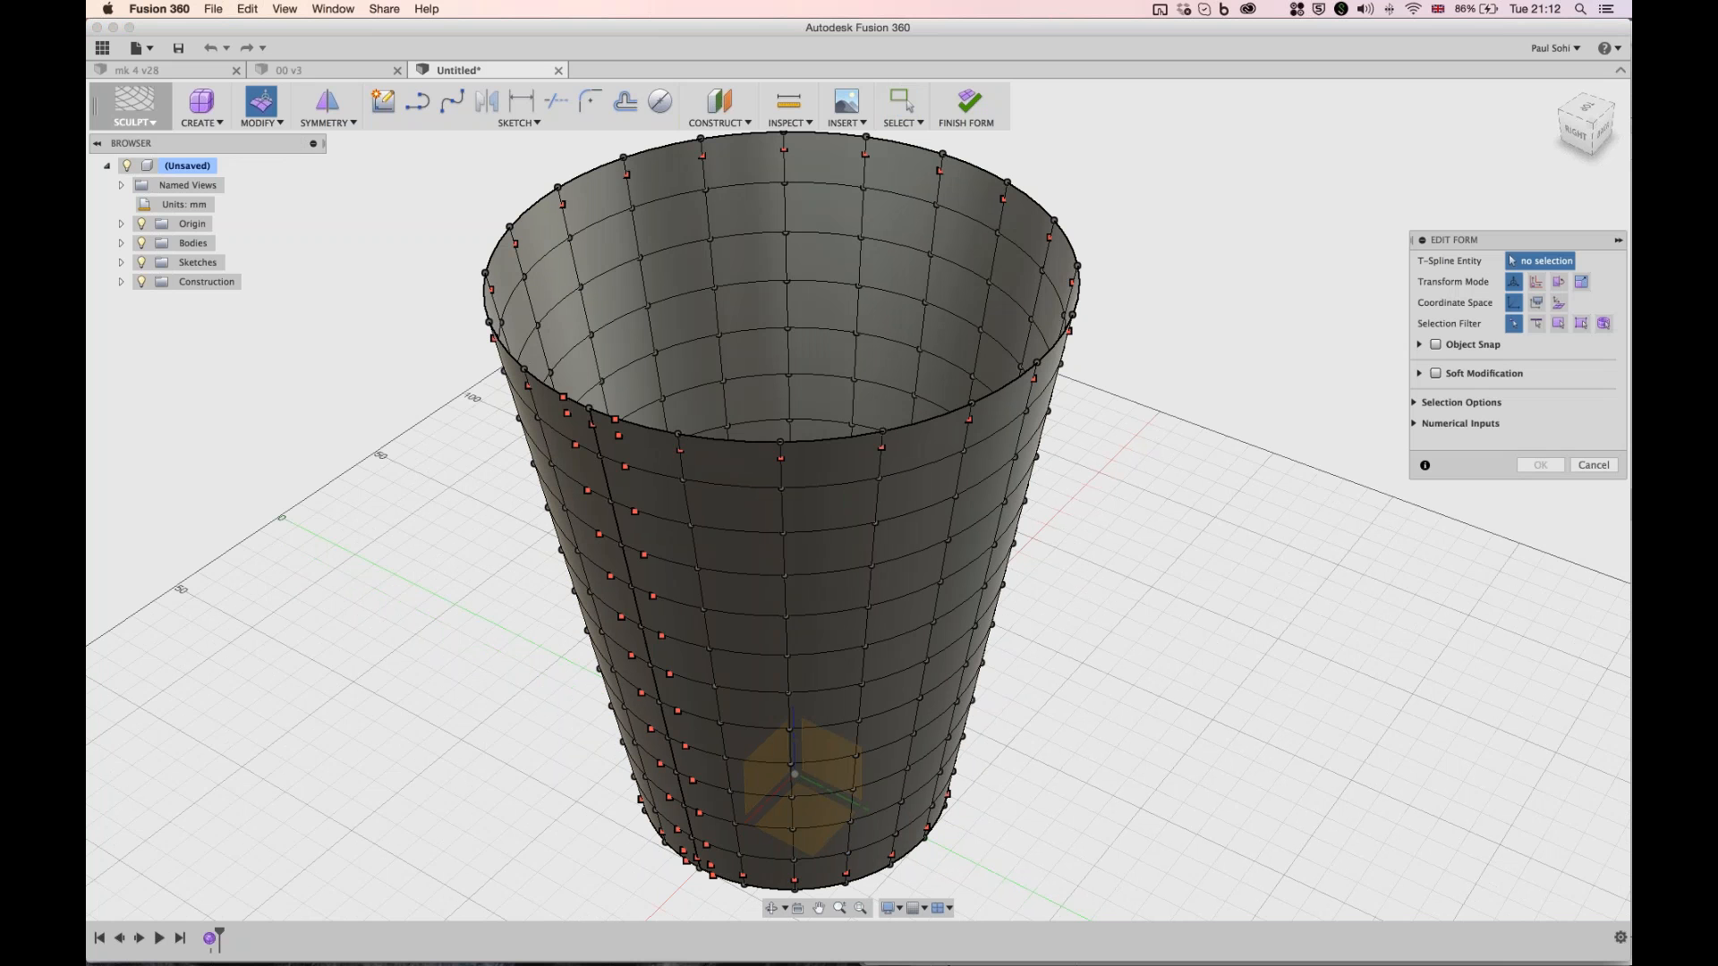
{"action": "key", "text": "Escape"}
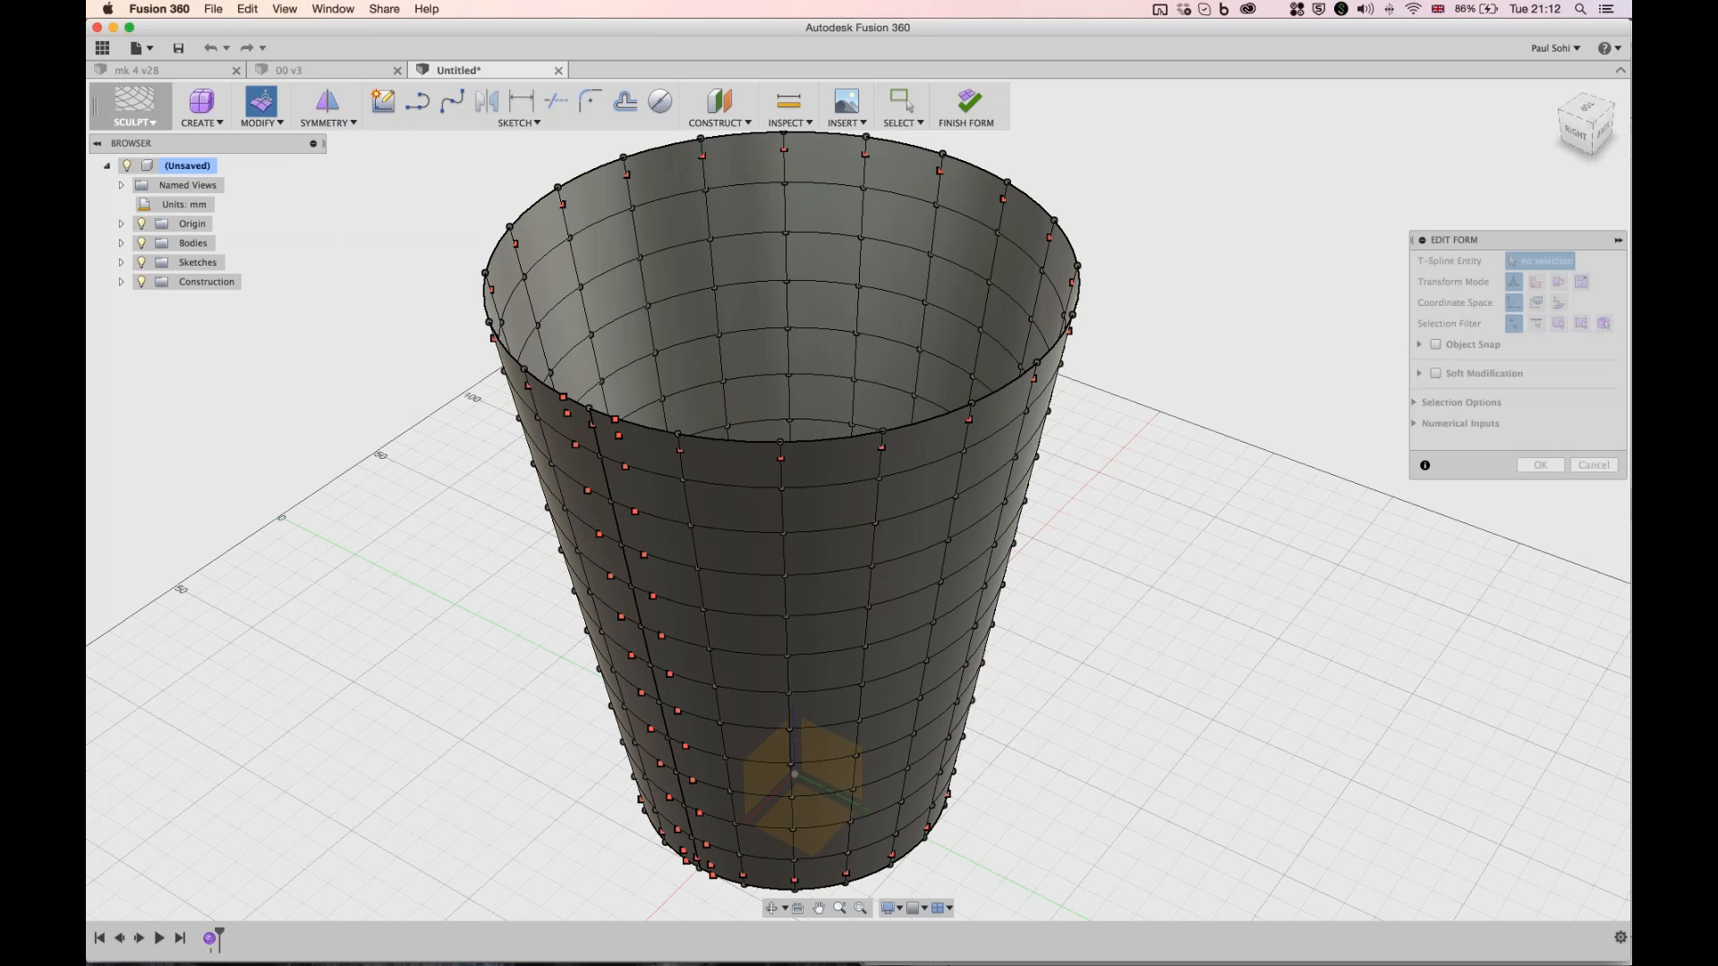
{"action": "middle_click_drag", "start_coordinate": [787, 573], "coordinate": [807, 517]}
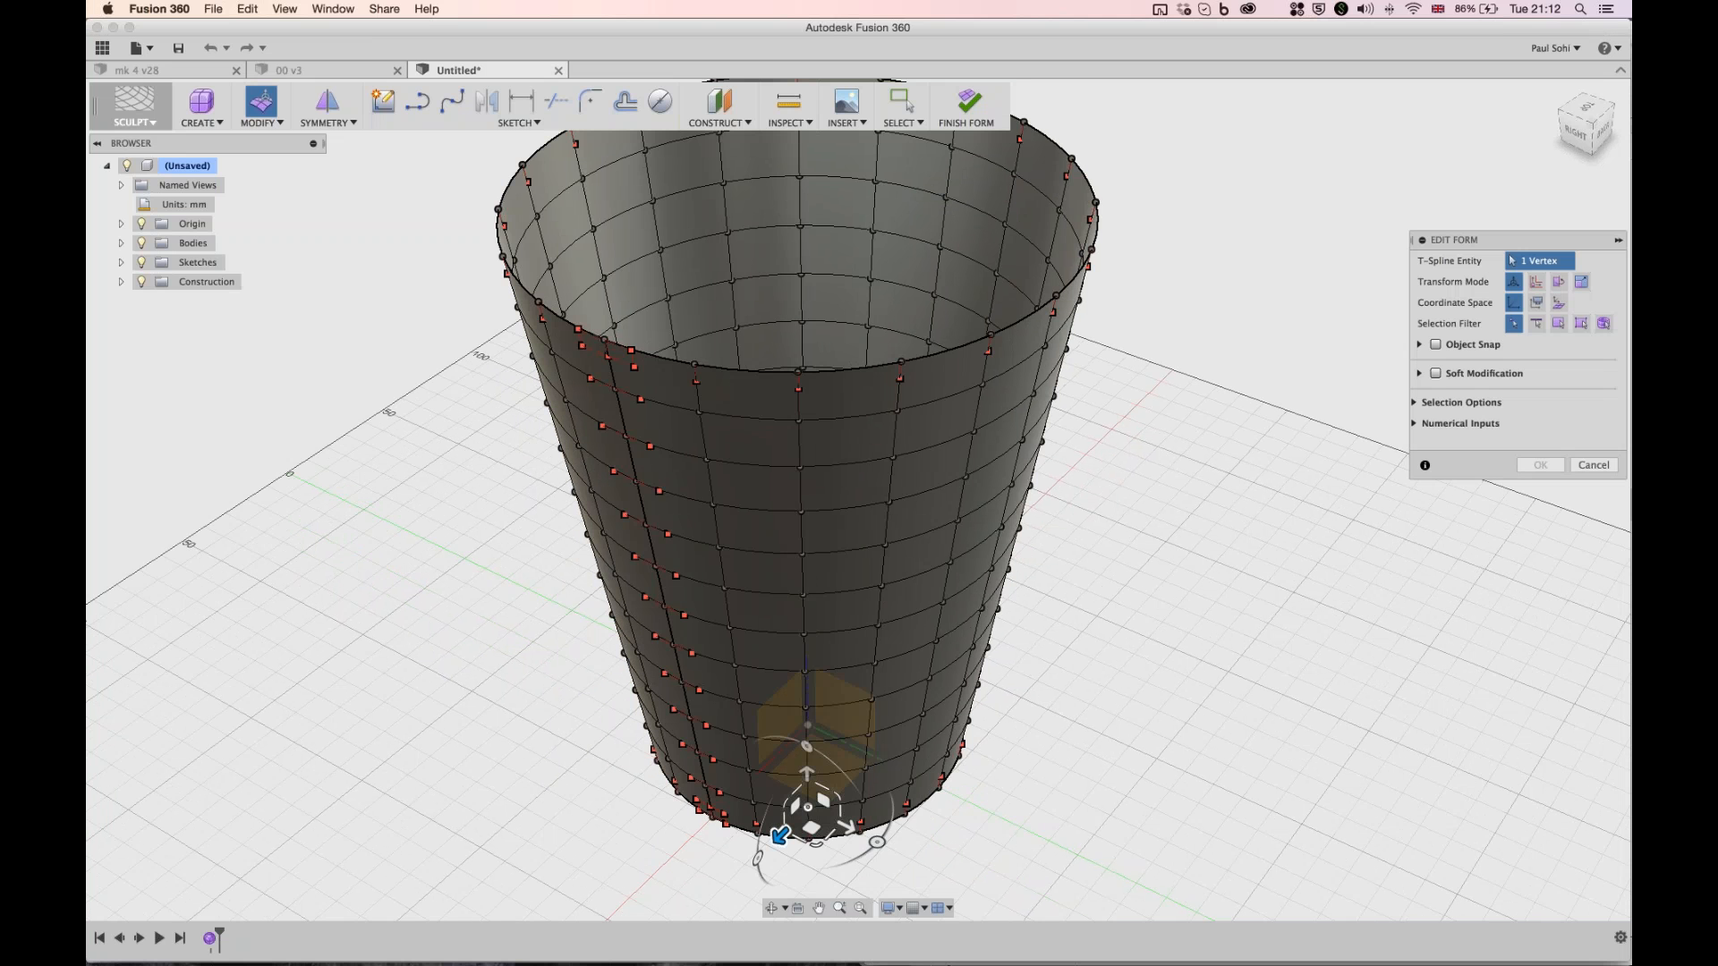
{"action": "left_click", "coordinate": [779, 836]}
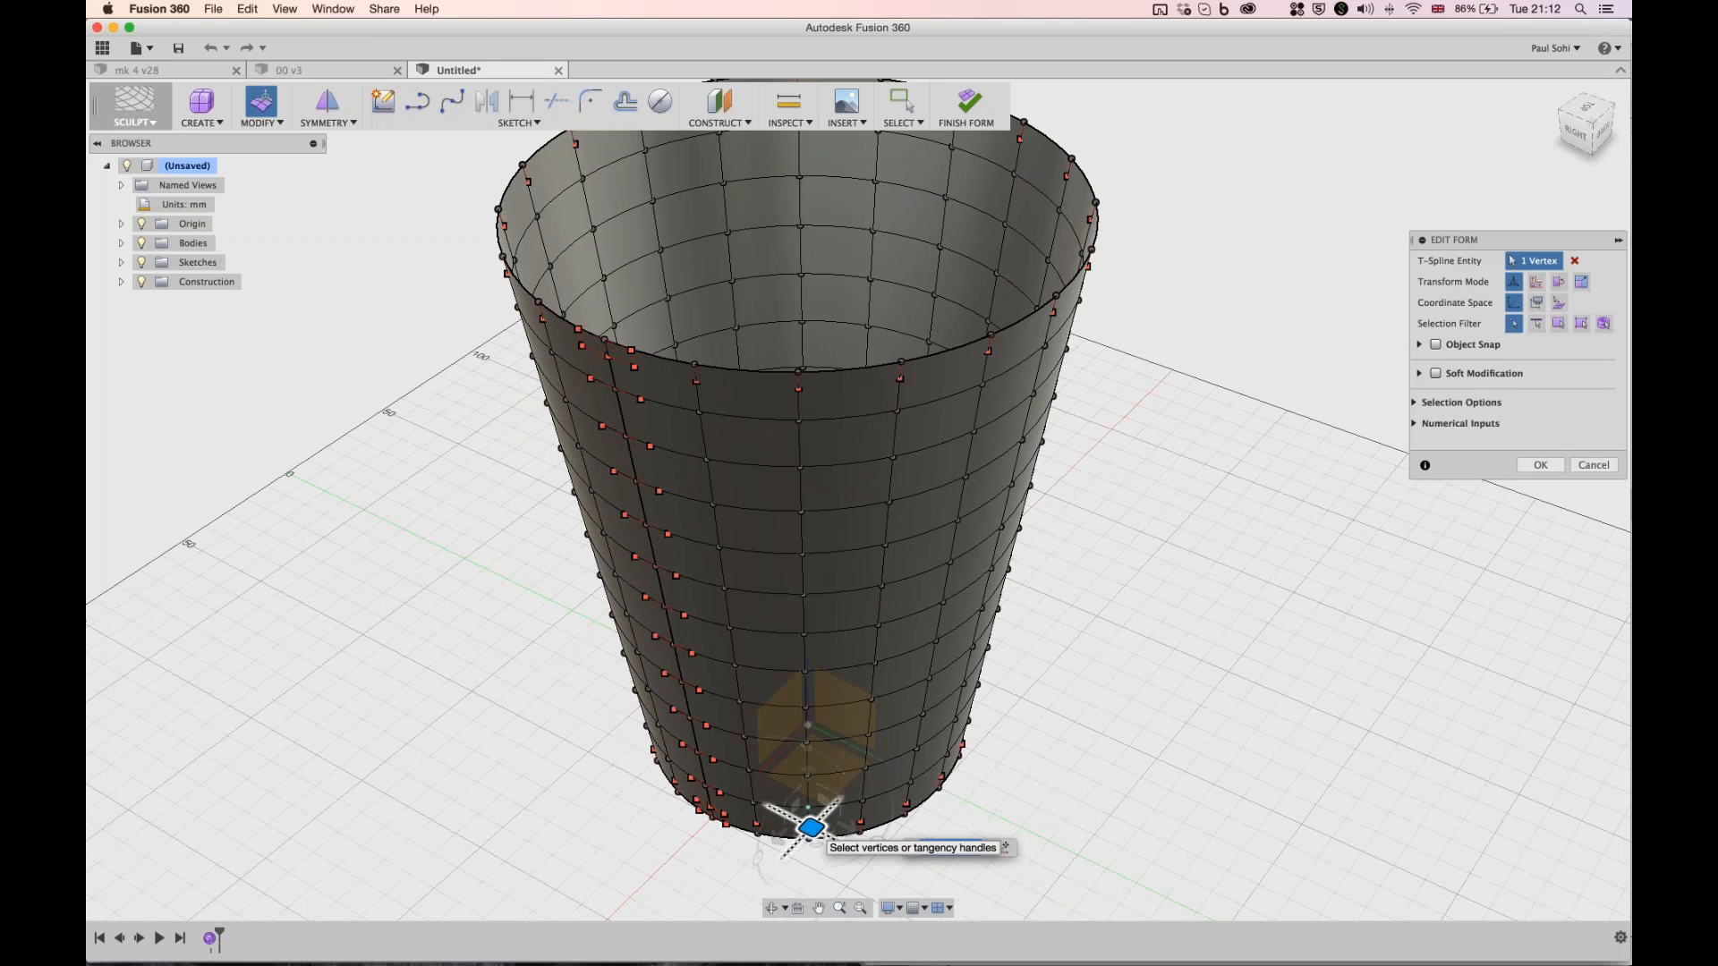
{"action": "left_click_drag", "start_coordinate": [811, 829], "coordinate": [885, 843]}
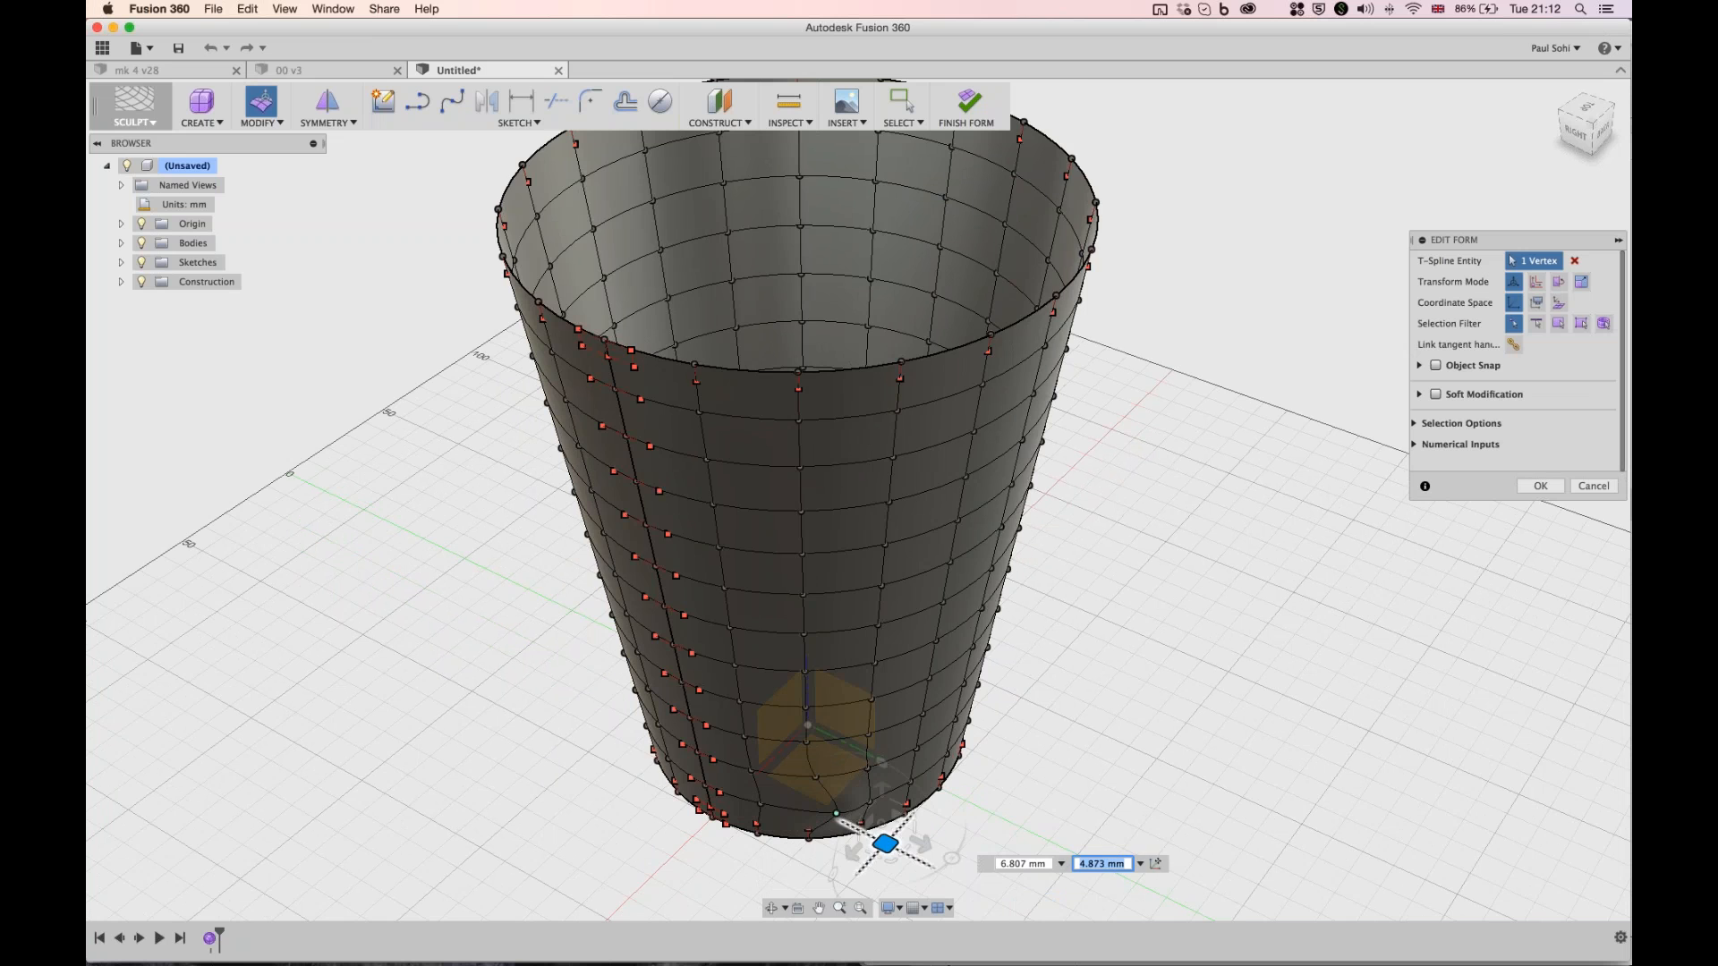
- Pull the same vertex near the base about 34 mm further outward in the horizontal plane to form a spike
{"action": "middle_click_drag", "start_coordinate": [885, 844], "coordinate": [912, 772]}
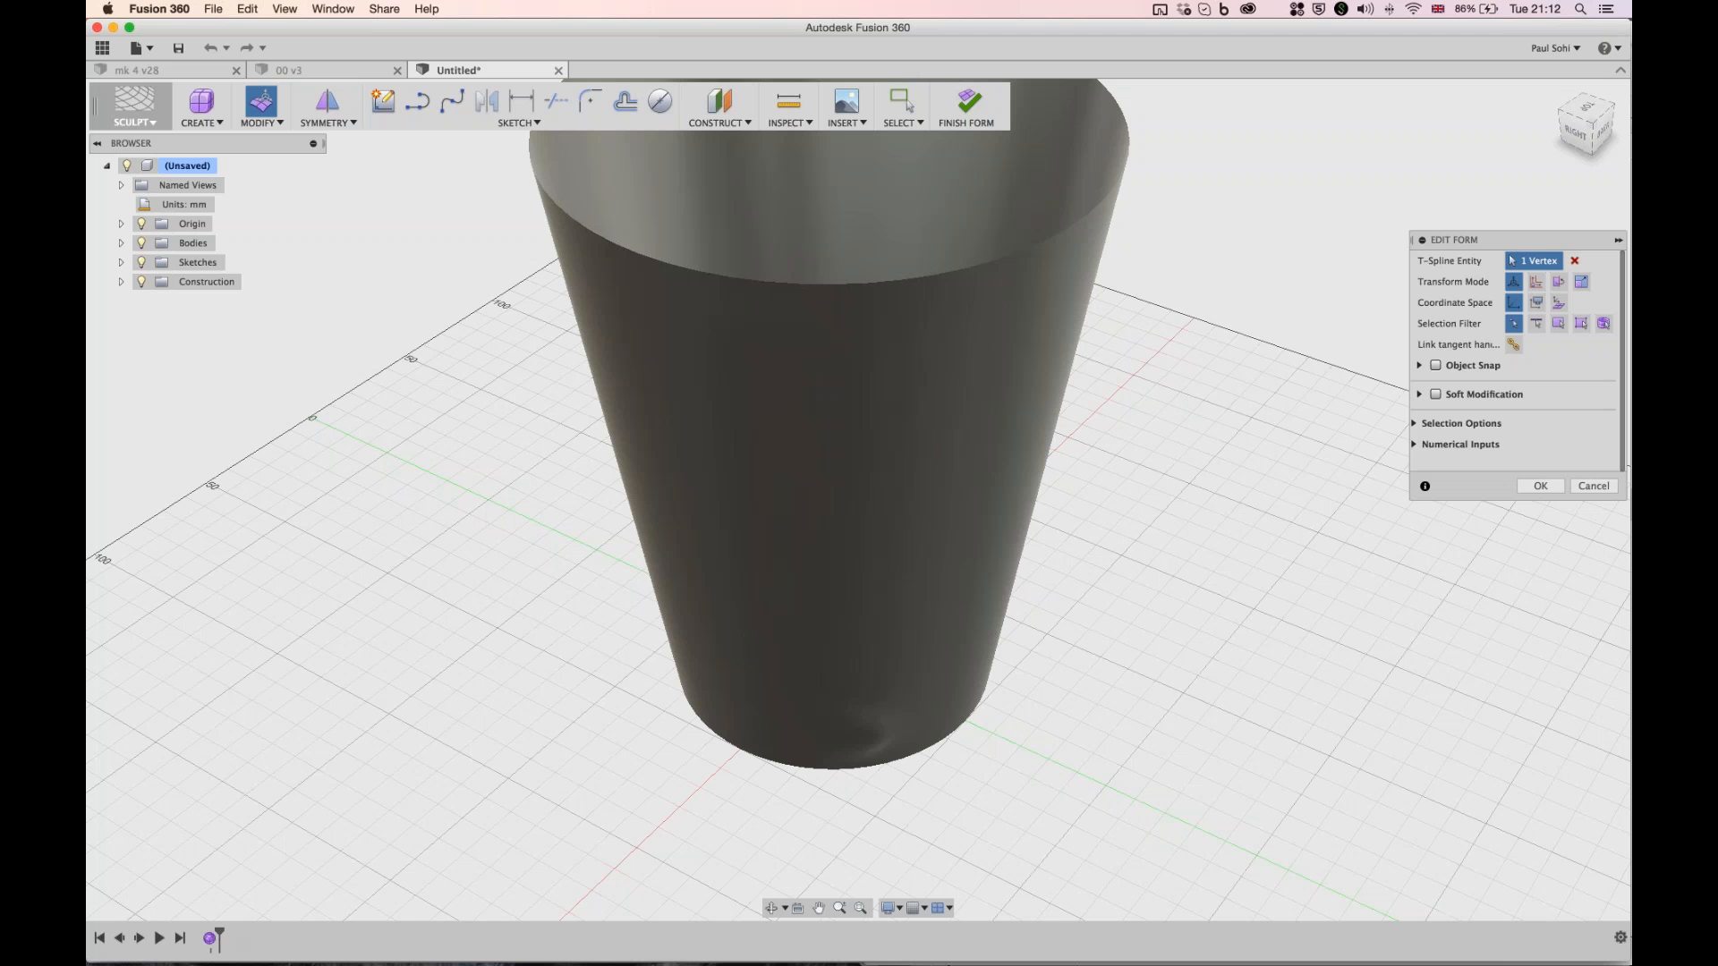
{"action": "scroll", "coordinate": [913, 772], "scroll_direction": "up", "scroll_amount": 2}
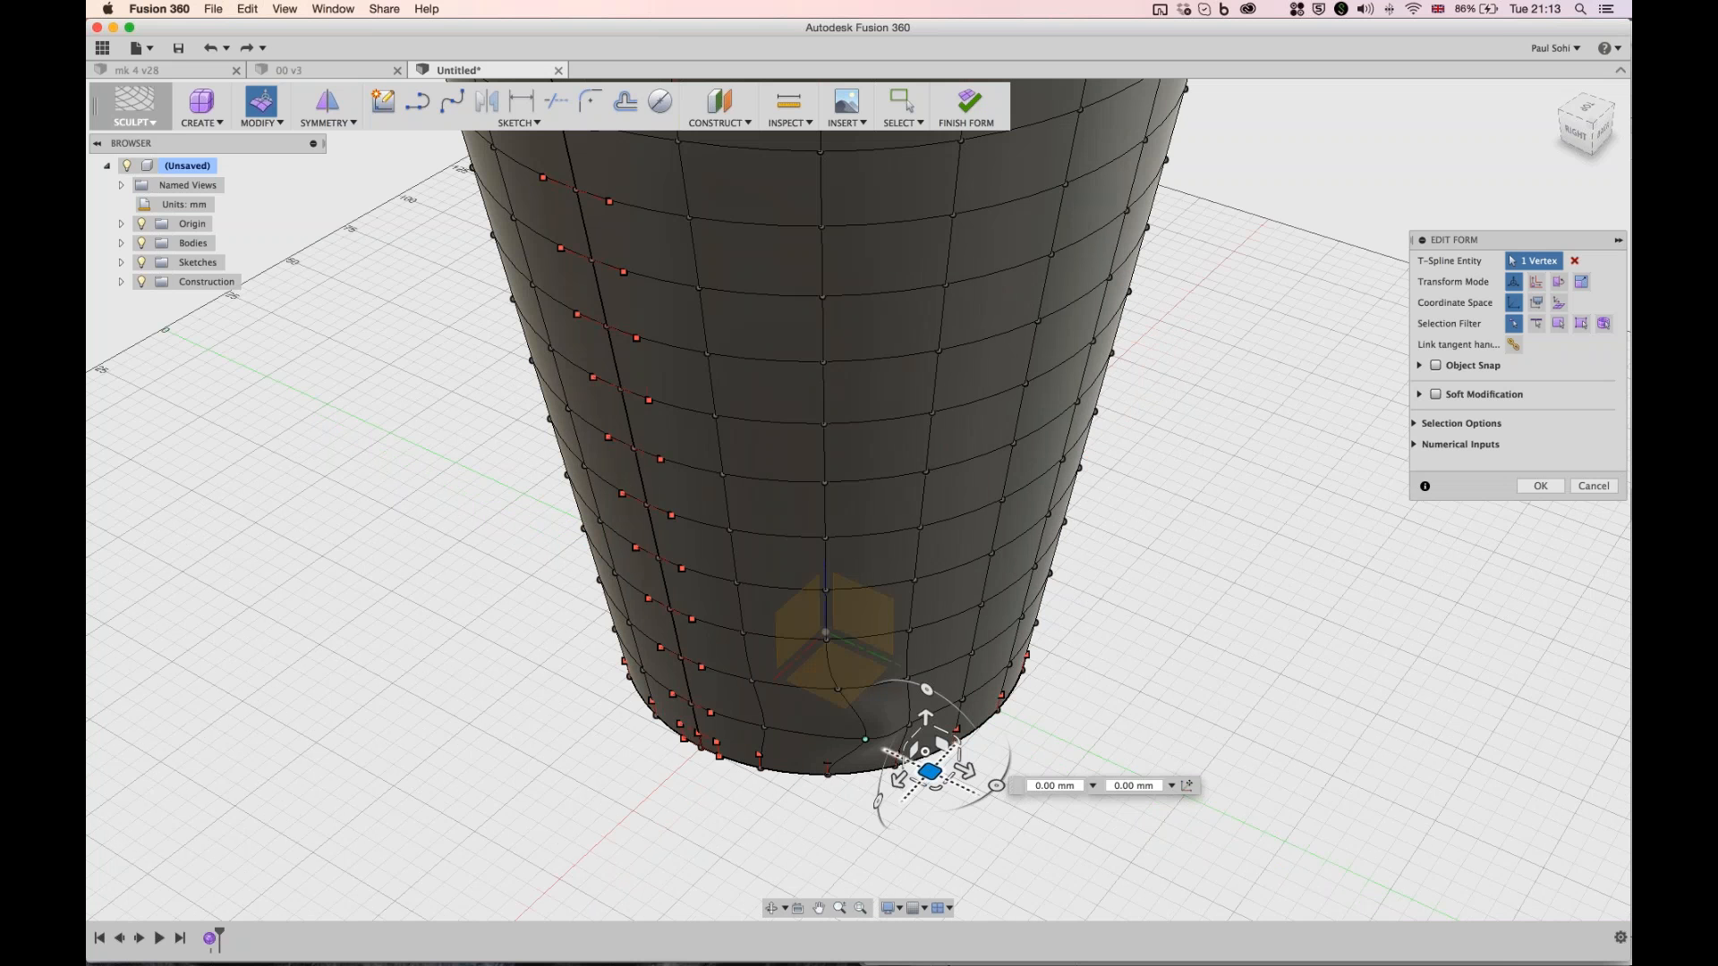
{"action": "left_click", "coordinate": [1603, 128]}
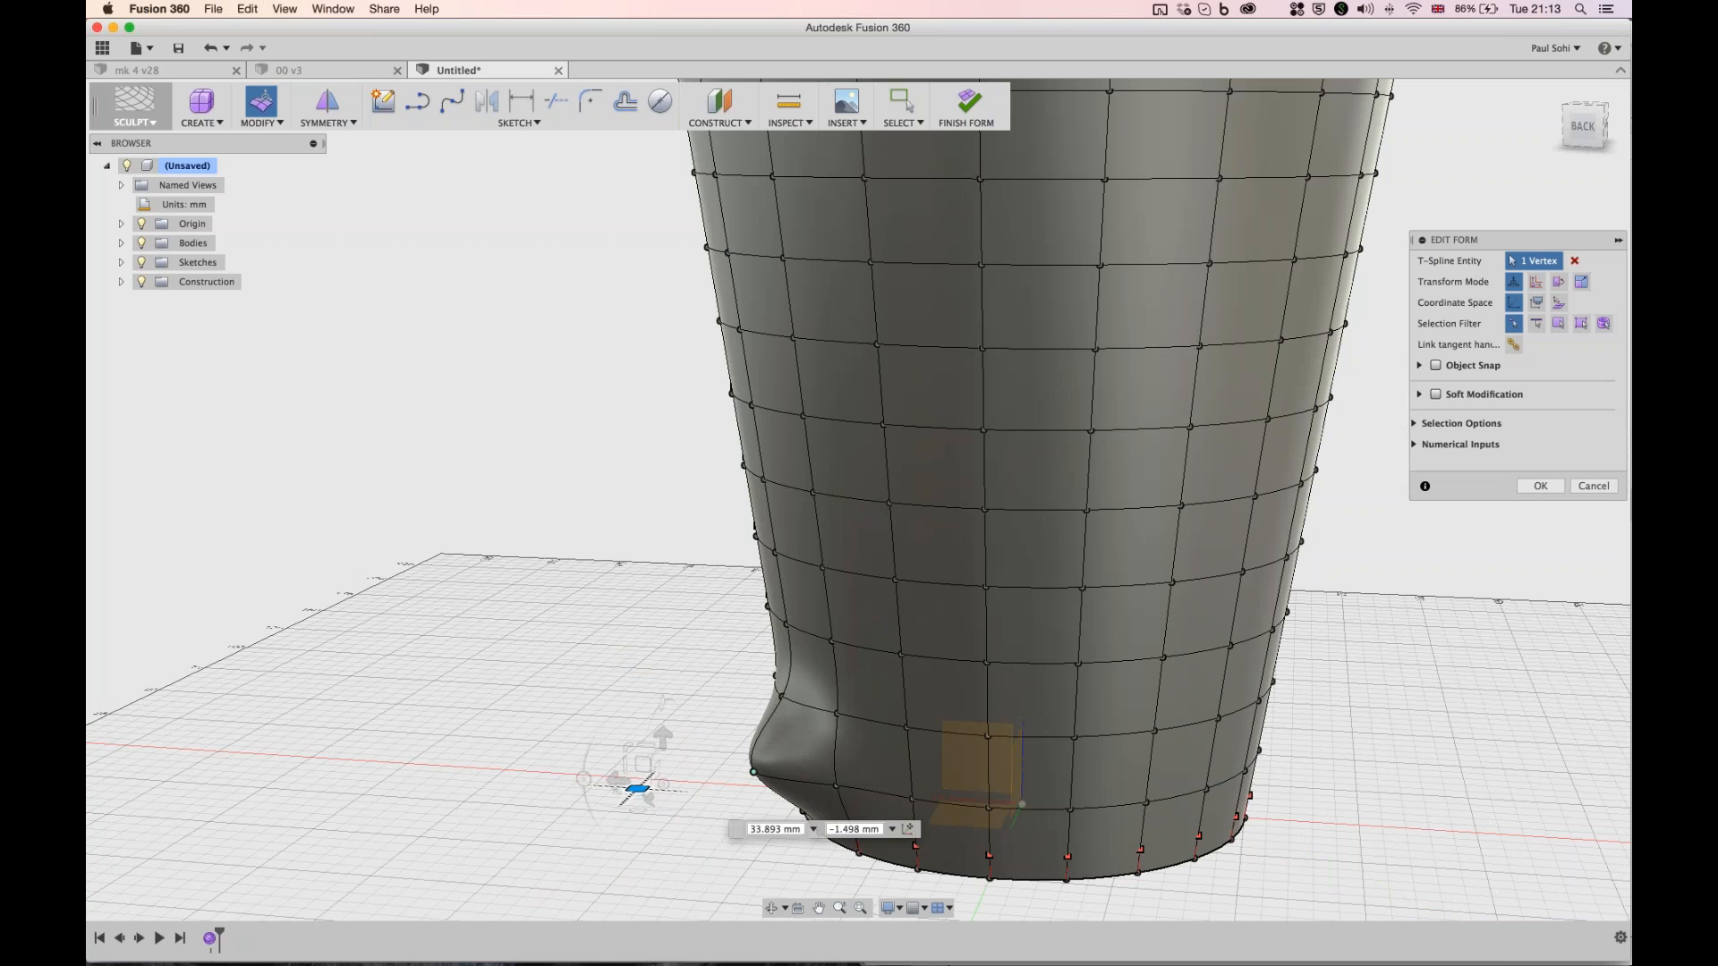
{"action": "mouse_move", "coordinate": [637, 787]}
{"action": "left_mouse_down"}
{"action": "mouse_move", "coordinate": [397, 800]}
{"action": "mouse_move", "coordinate": [624, 780]}
{"action": "left_mouse_up"}
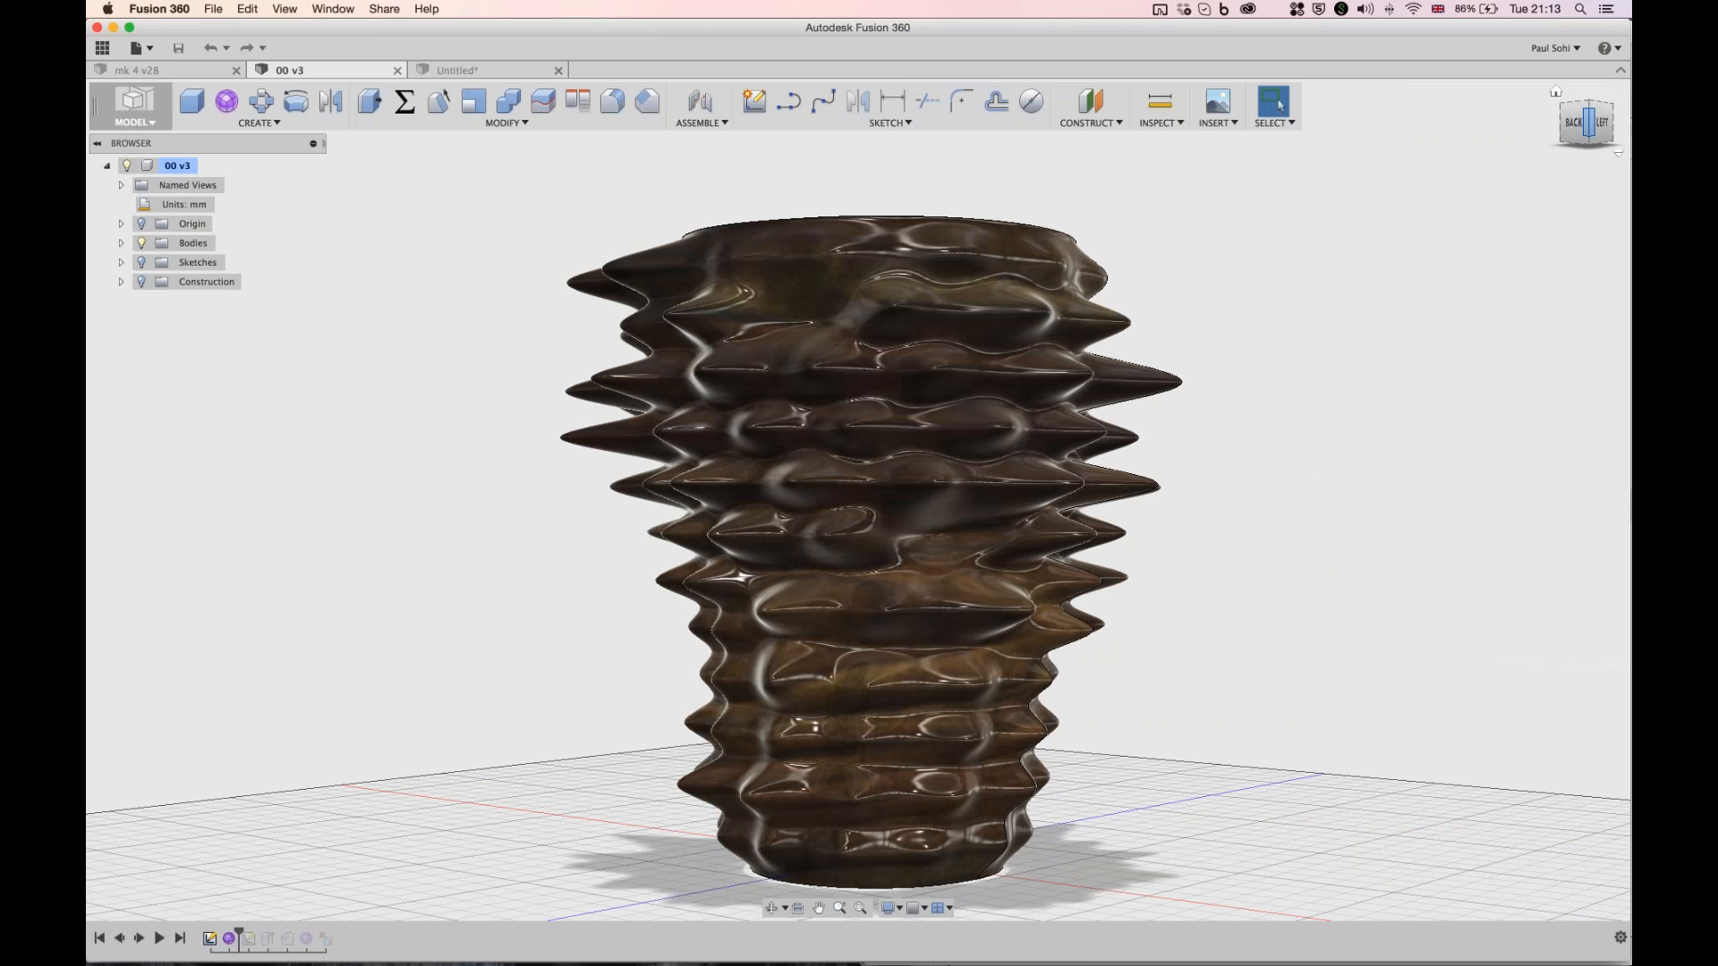
- Review the example vase from above, return to the form, select the vertex beside the first spike and set the selection filter to all entity types
{"action": "middle_click_drag", "start_coordinate": [856, 496], "coordinate": [859, 573], "text": "shift"}
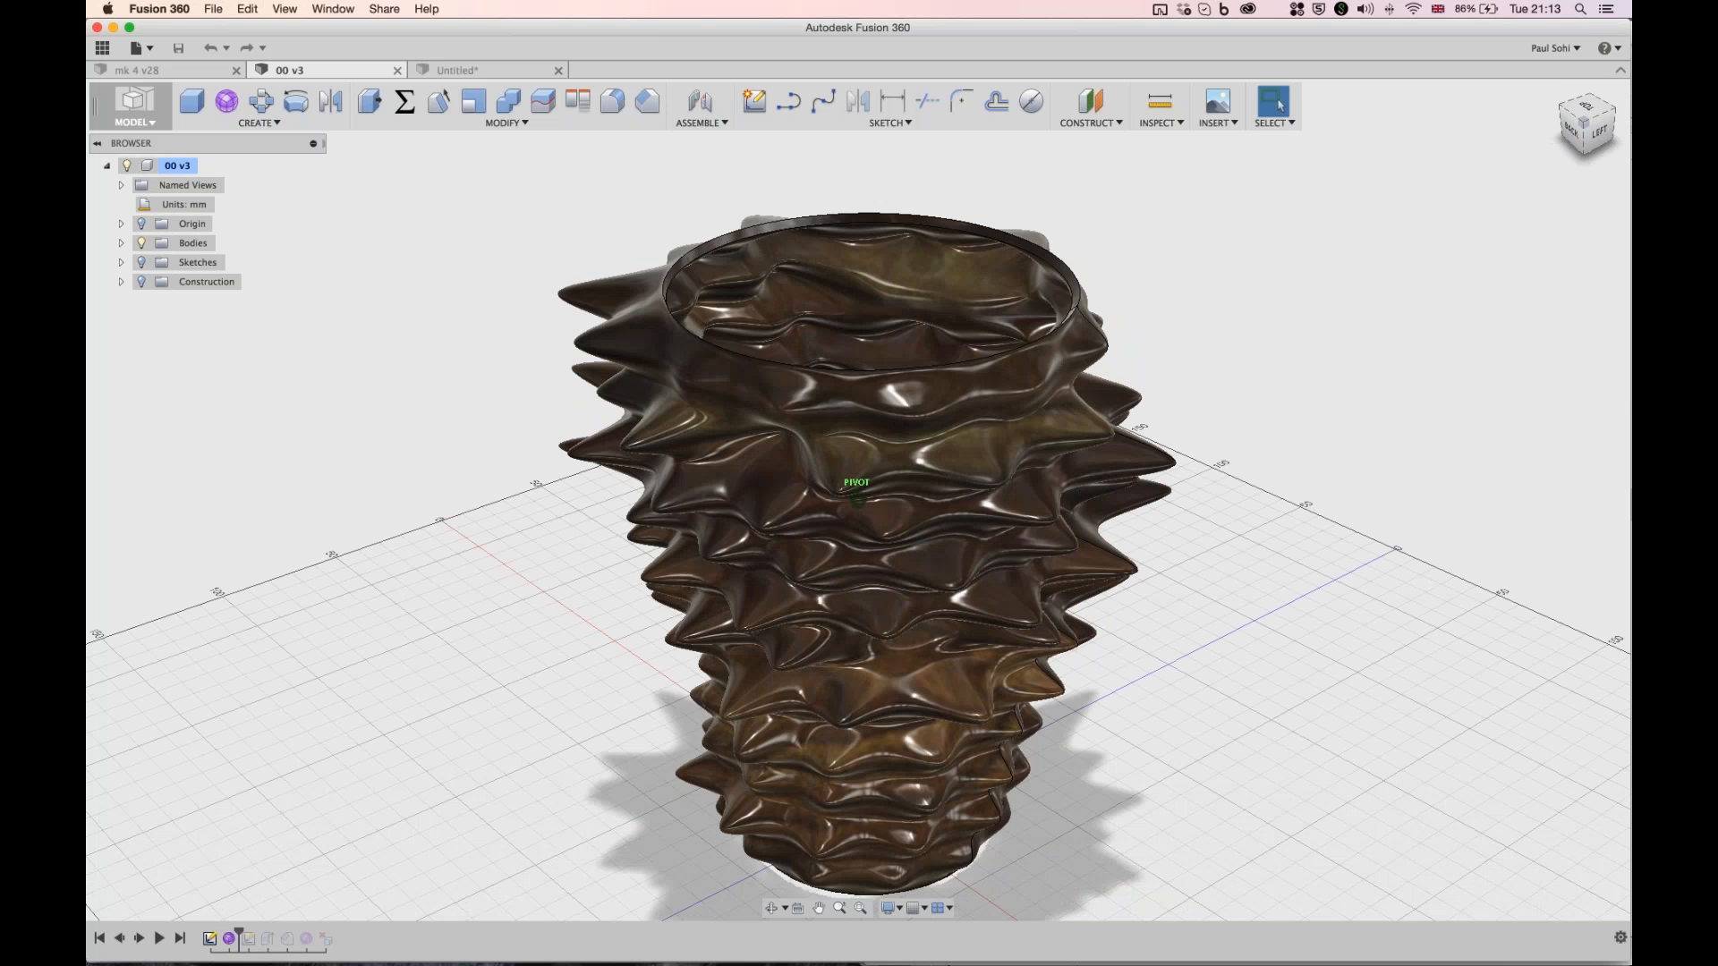
{"action": "middle_click_drag", "start_coordinate": [856, 497], "coordinate": [859, 613], "text": "shift"}
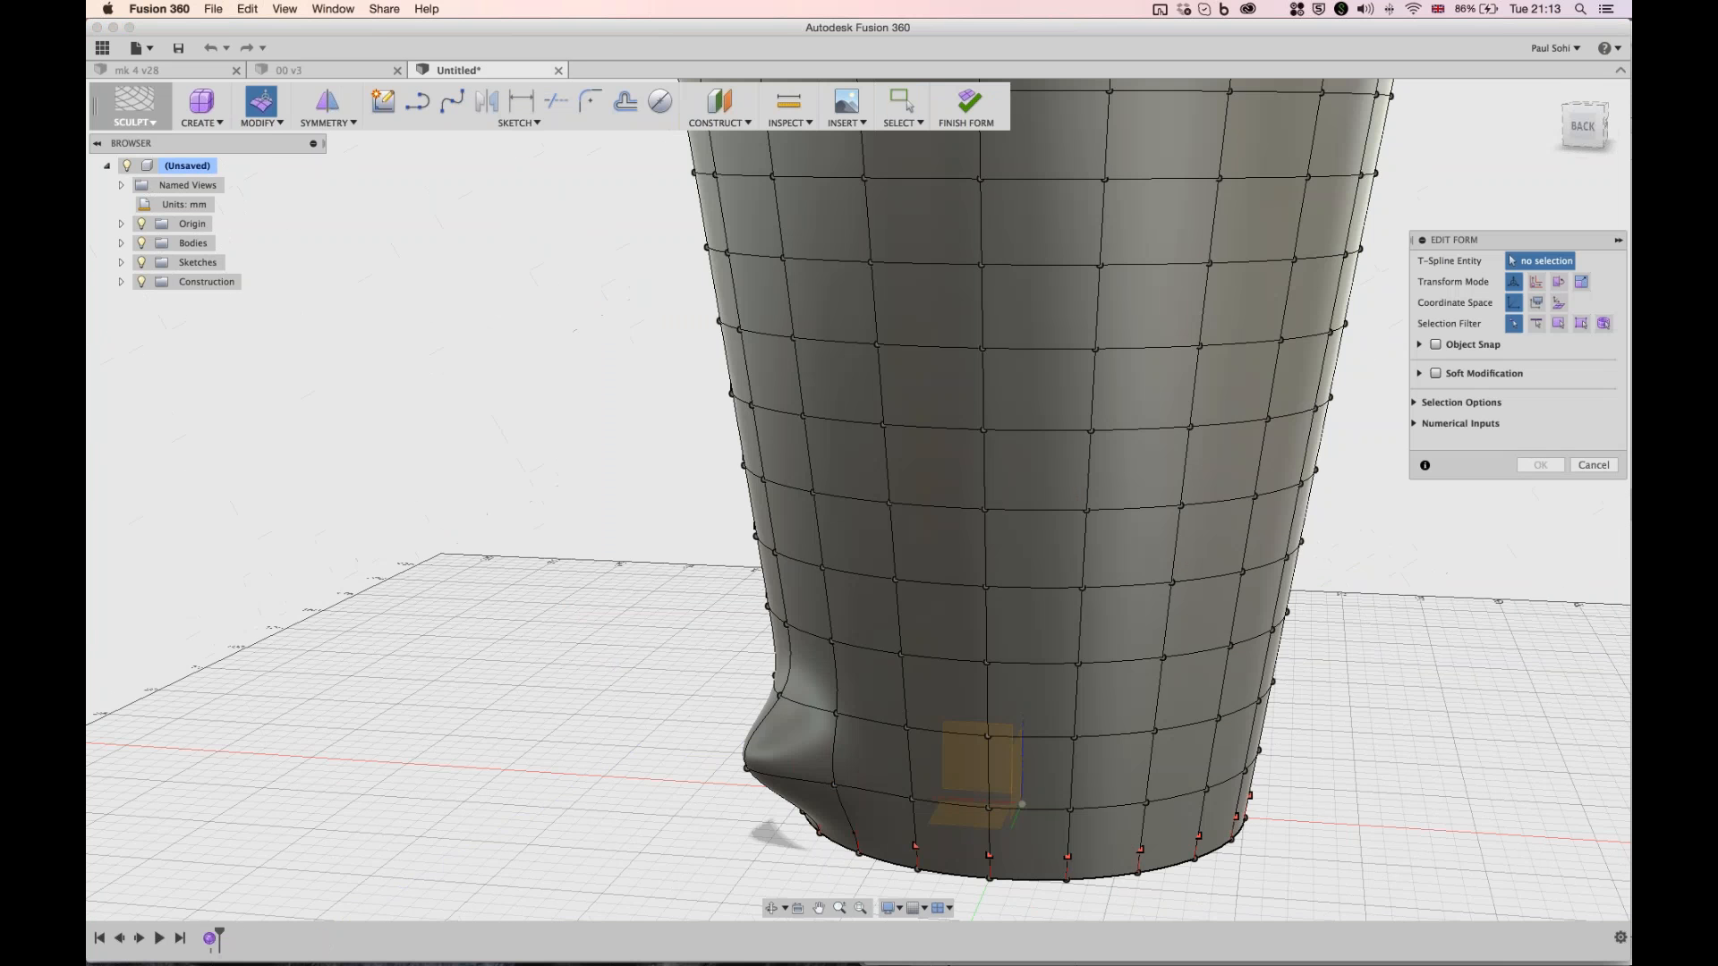
{"action": "left_click", "coordinate": [810, 769]}
{"action": "left_click", "coordinate": [788, 784]}
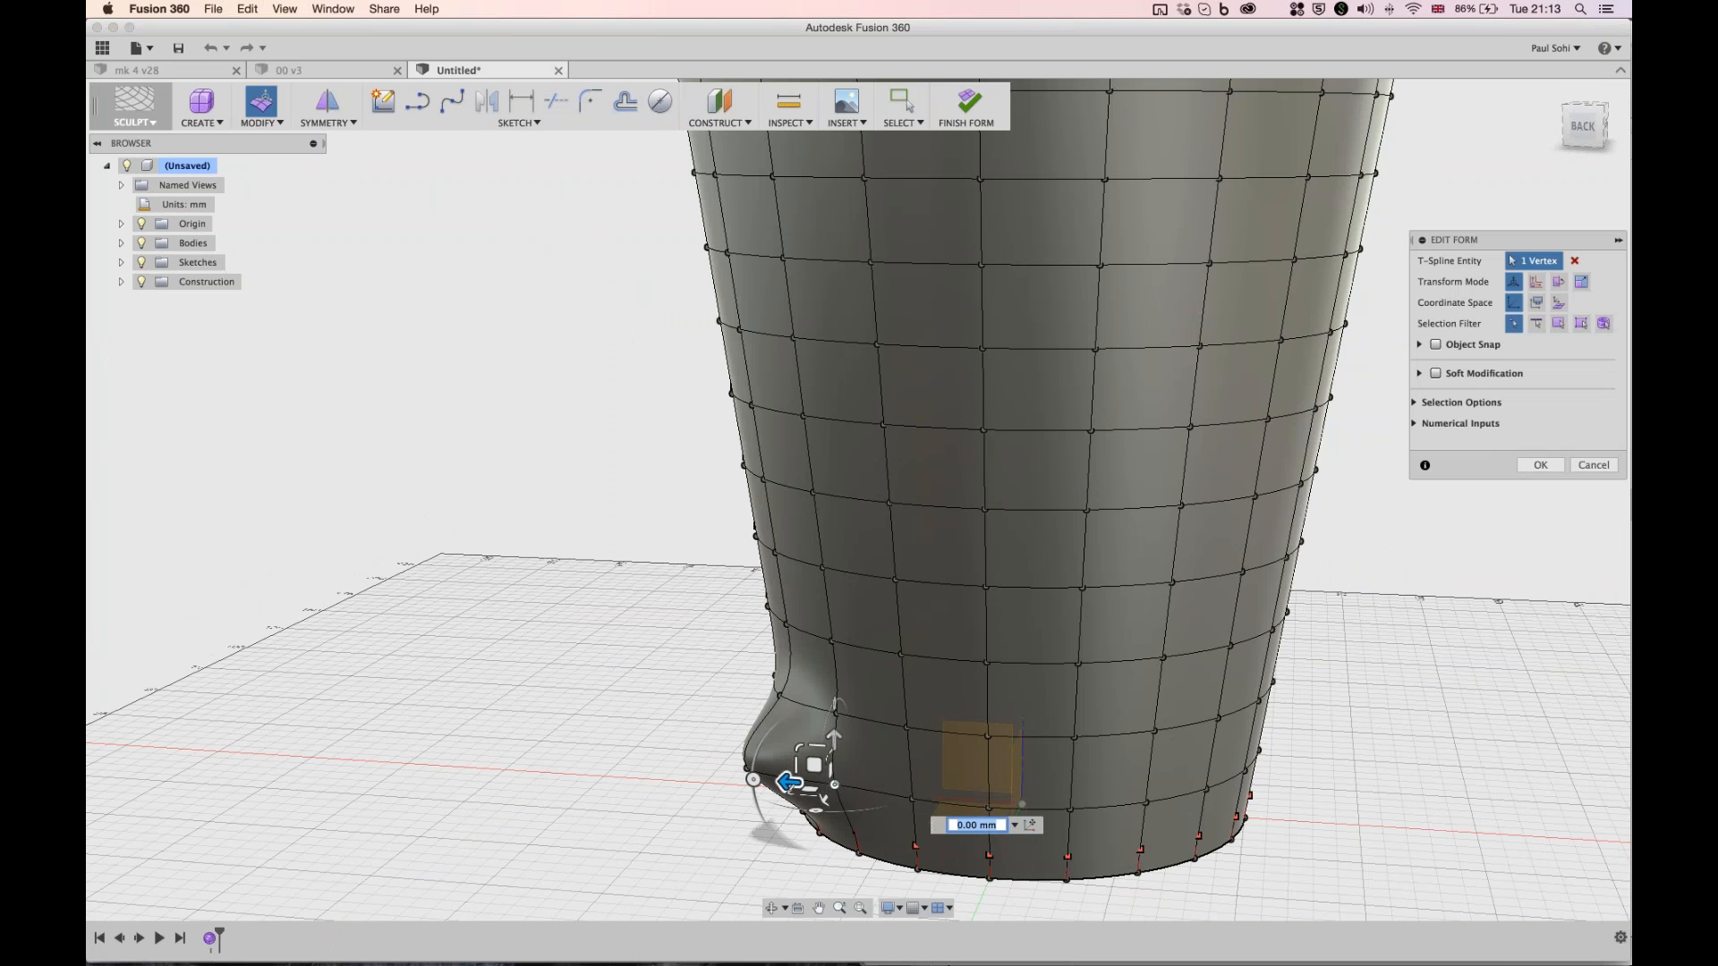
{"action": "left_click", "coordinate": [1581, 323]}
{"action": "left_click", "coordinate": [1513, 323]}
{"action": "left_click_drag", "start_coordinate": [1582, 127], "coordinate": [1582, 127]}
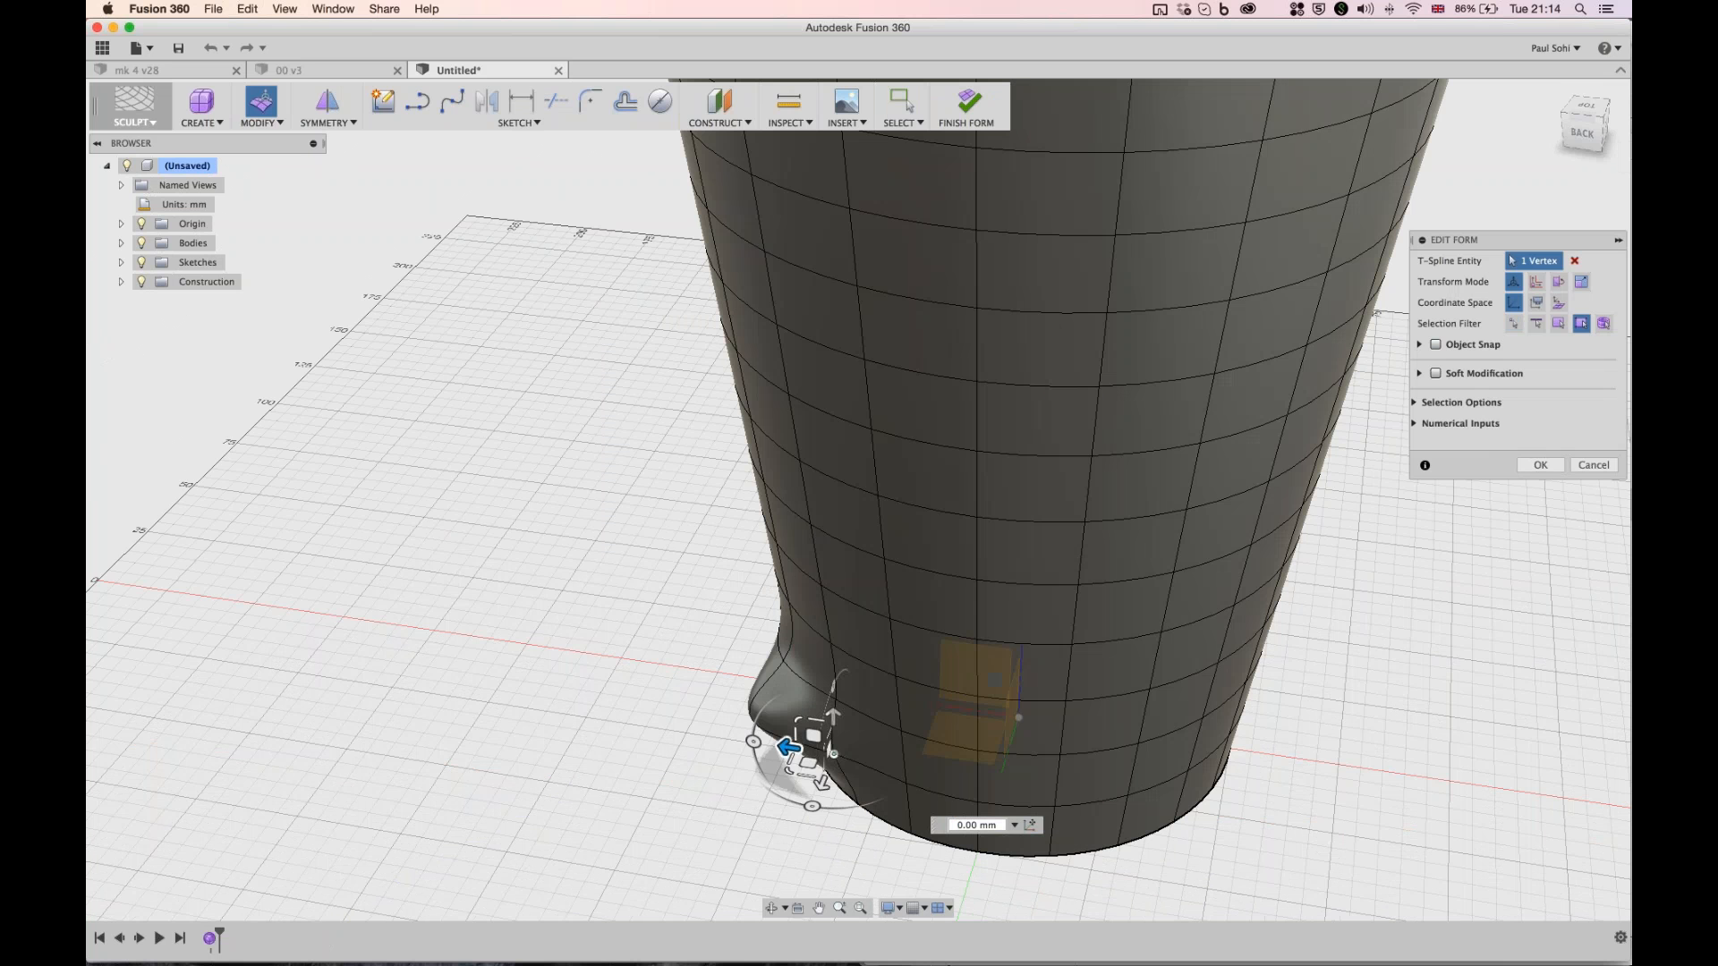
- Shift the selected vertex about -5.2 mm and -13.7 mm in the horizontal plane, and pull it outward into a second spike
{"action": "left_click_drag", "start_coordinate": [787, 744], "coordinate": [846, 729]}
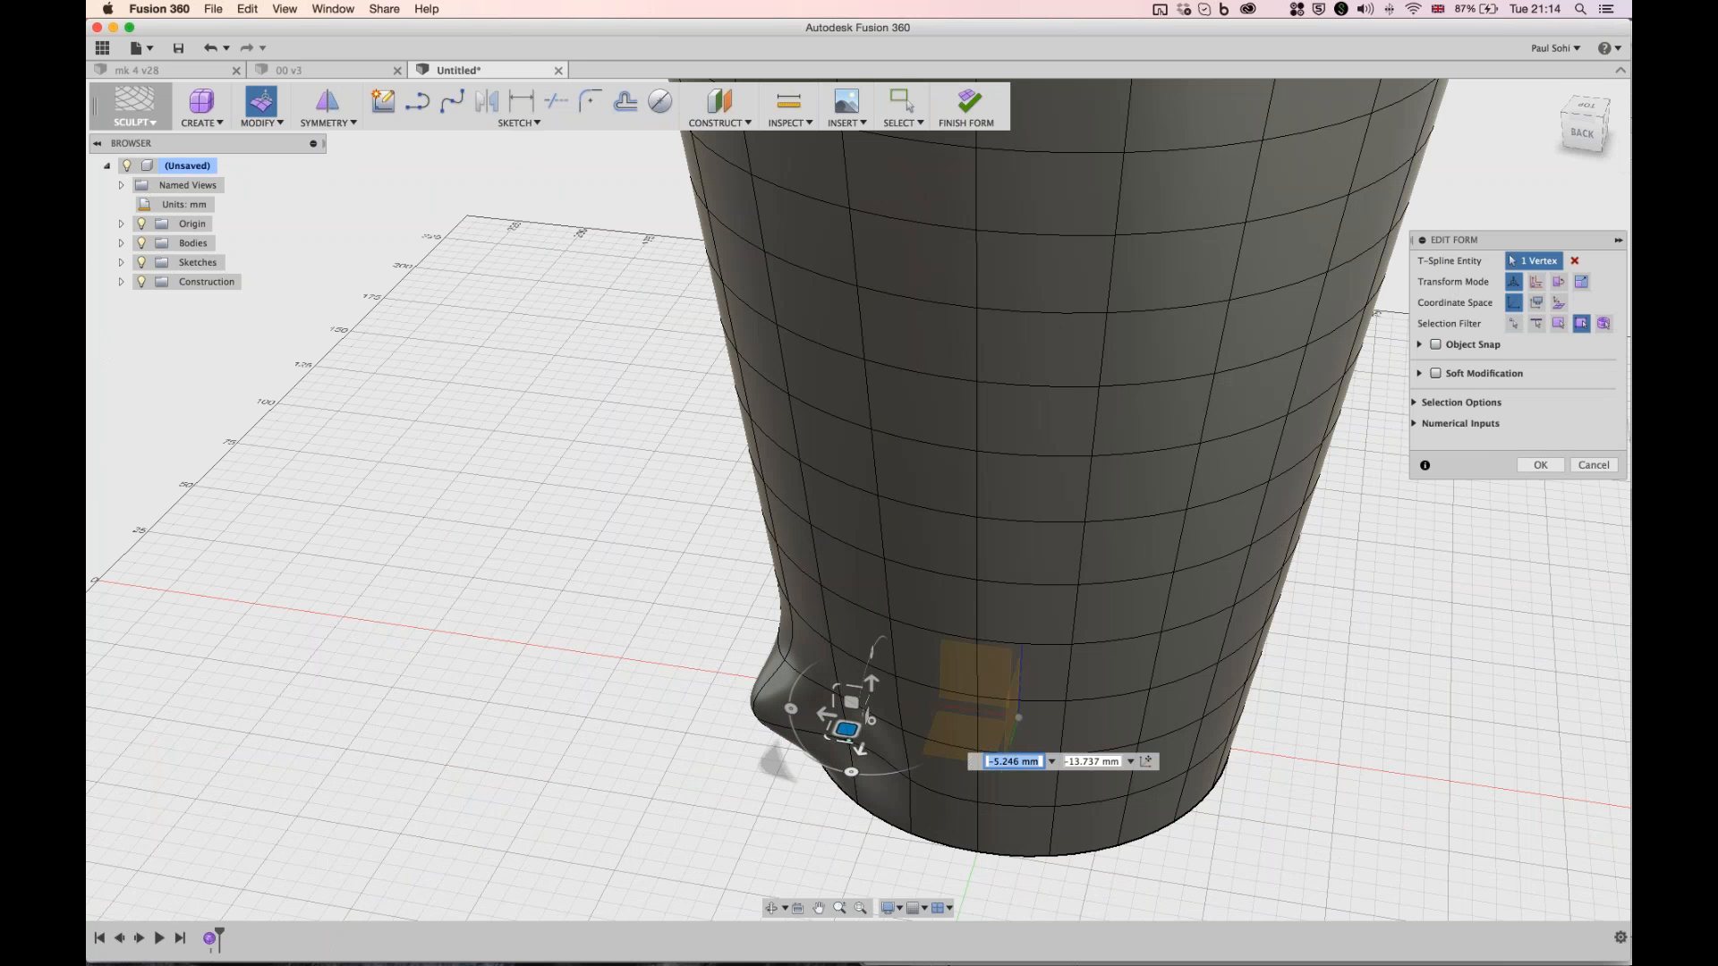
{"action": "scroll", "coordinate": [776, 776], "scroll_direction": "down", "scroll_amount": 1}
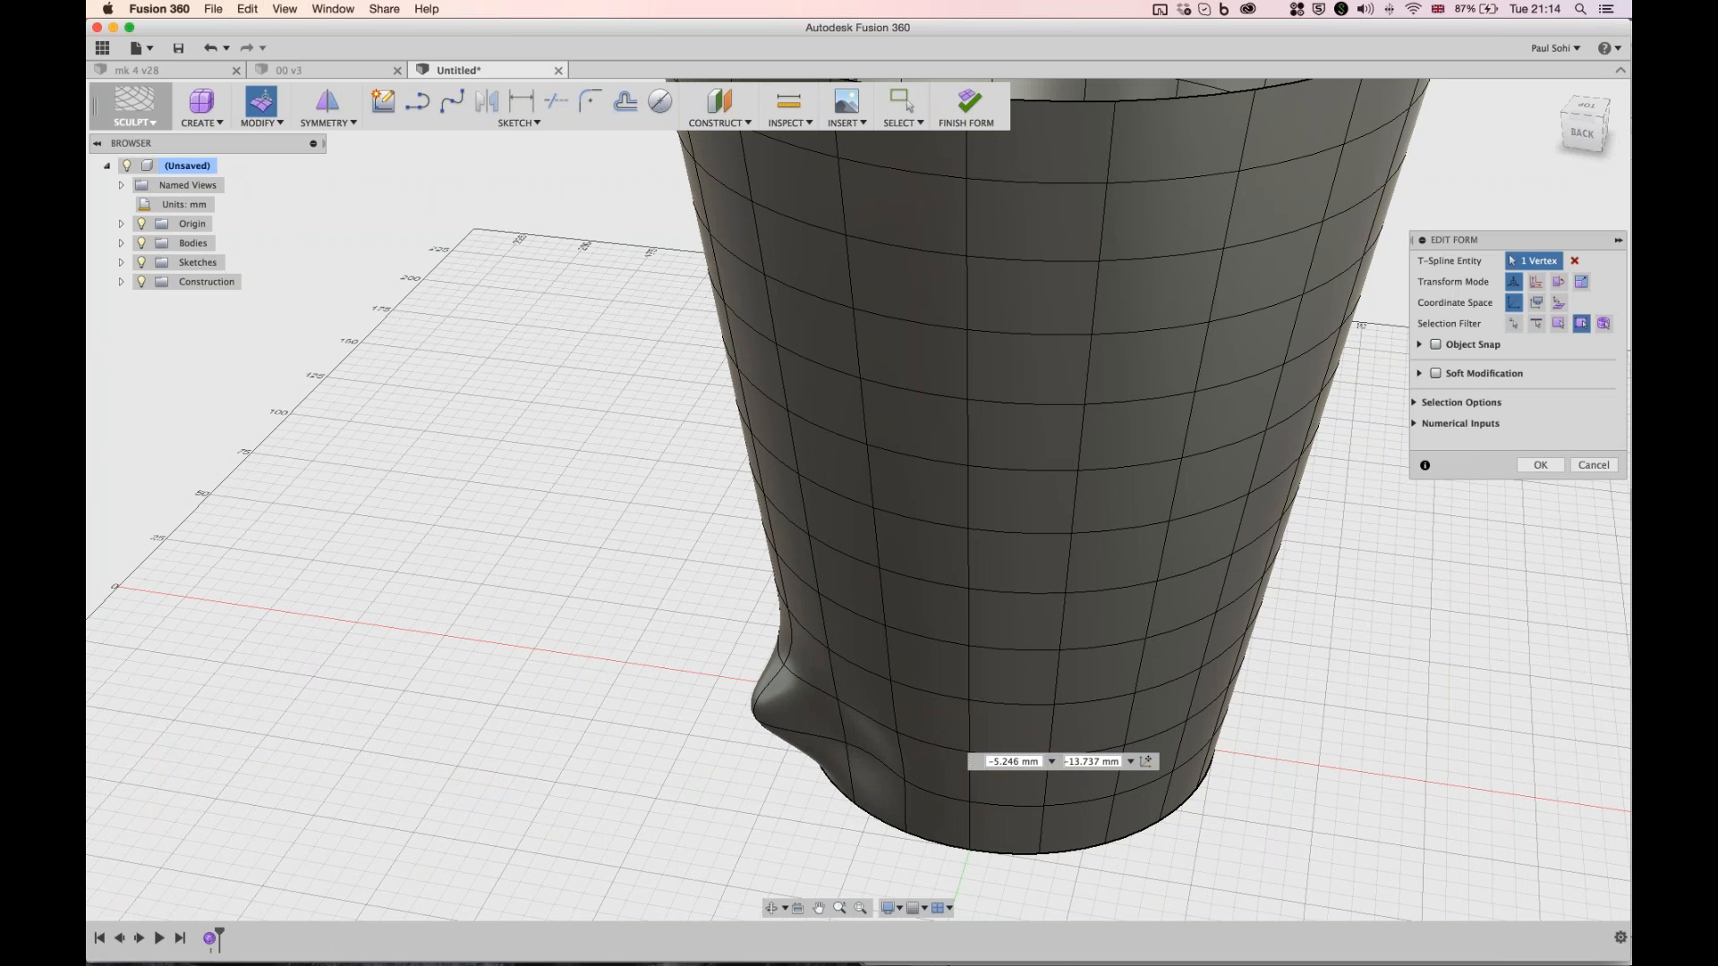
{"action": "middle_click_drag", "start_coordinate": [777, 777], "coordinate": [904, 751], "text": "shift"}
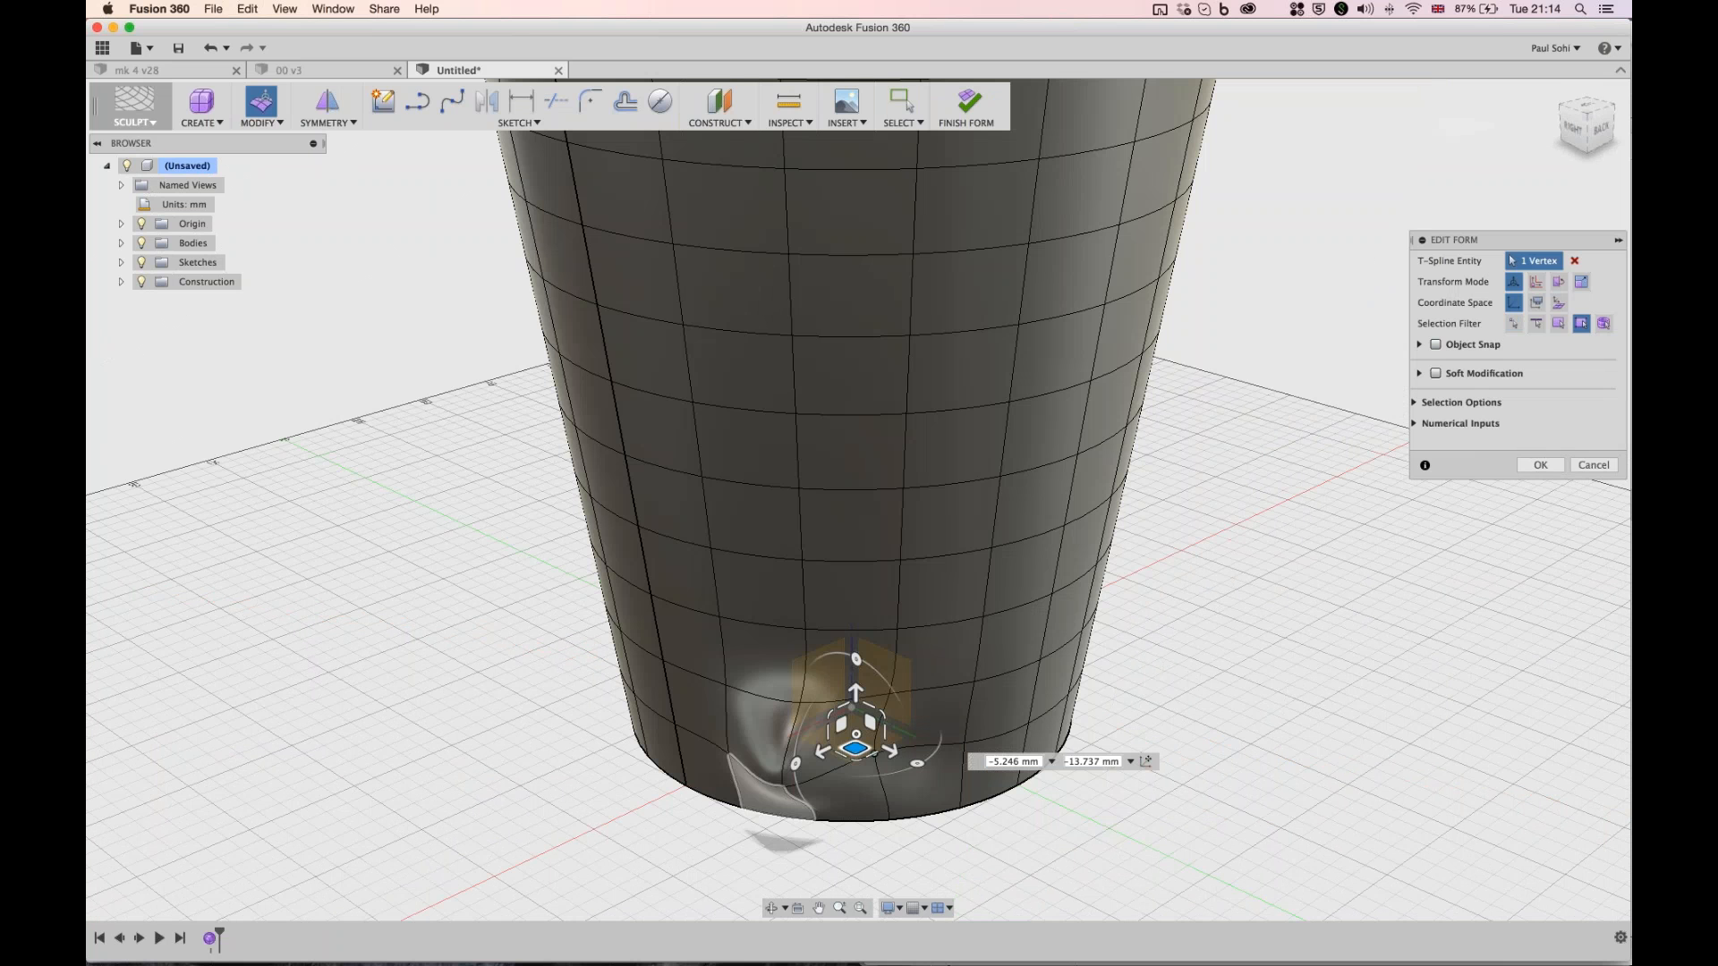
{"action": "left_click_drag", "start_coordinate": [857, 748], "coordinate": [749, 743]}
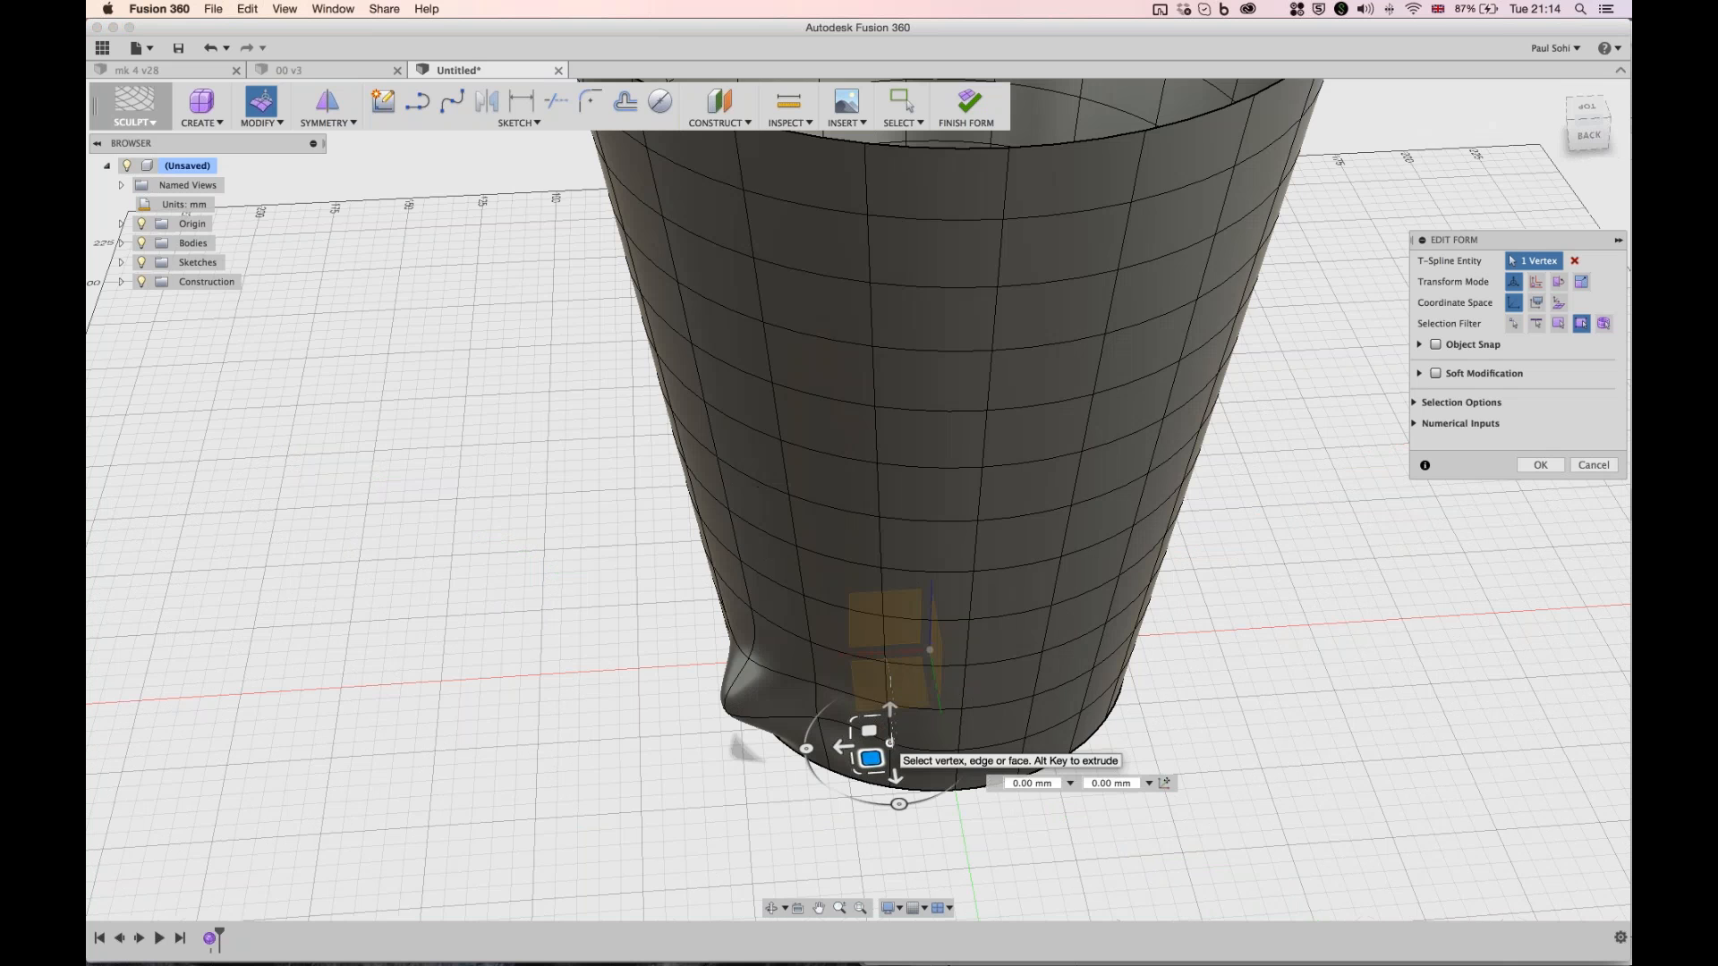
- Pull more vertices along the base row outward into spikes, by about -13.5 mm and 30.9 mm, and about -30.6 mm and -1.5 mm
{"action": "left_click", "coordinate": [1007, 753]}
{"action": "left_click_drag", "start_coordinate": [1008, 753], "coordinate": [1088, 847]}
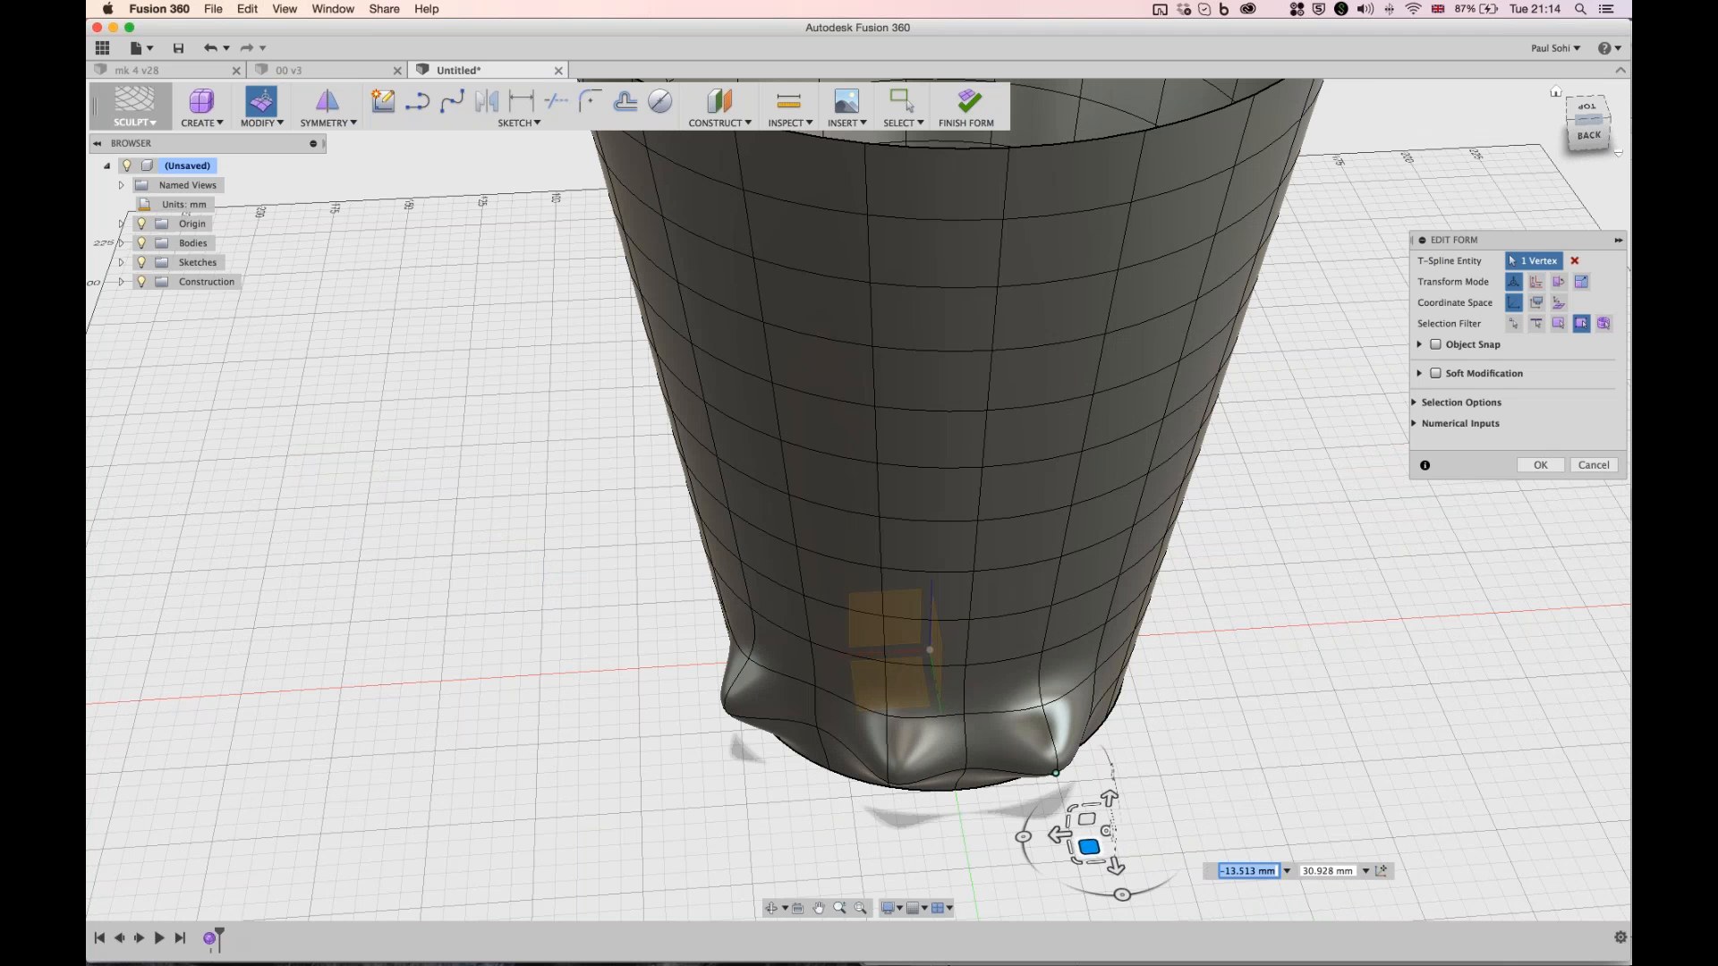
{"action": "middle_click_drag", "start_coordinate": [1088, 847], "coordinate": [1048, 874], "text": "shift"}
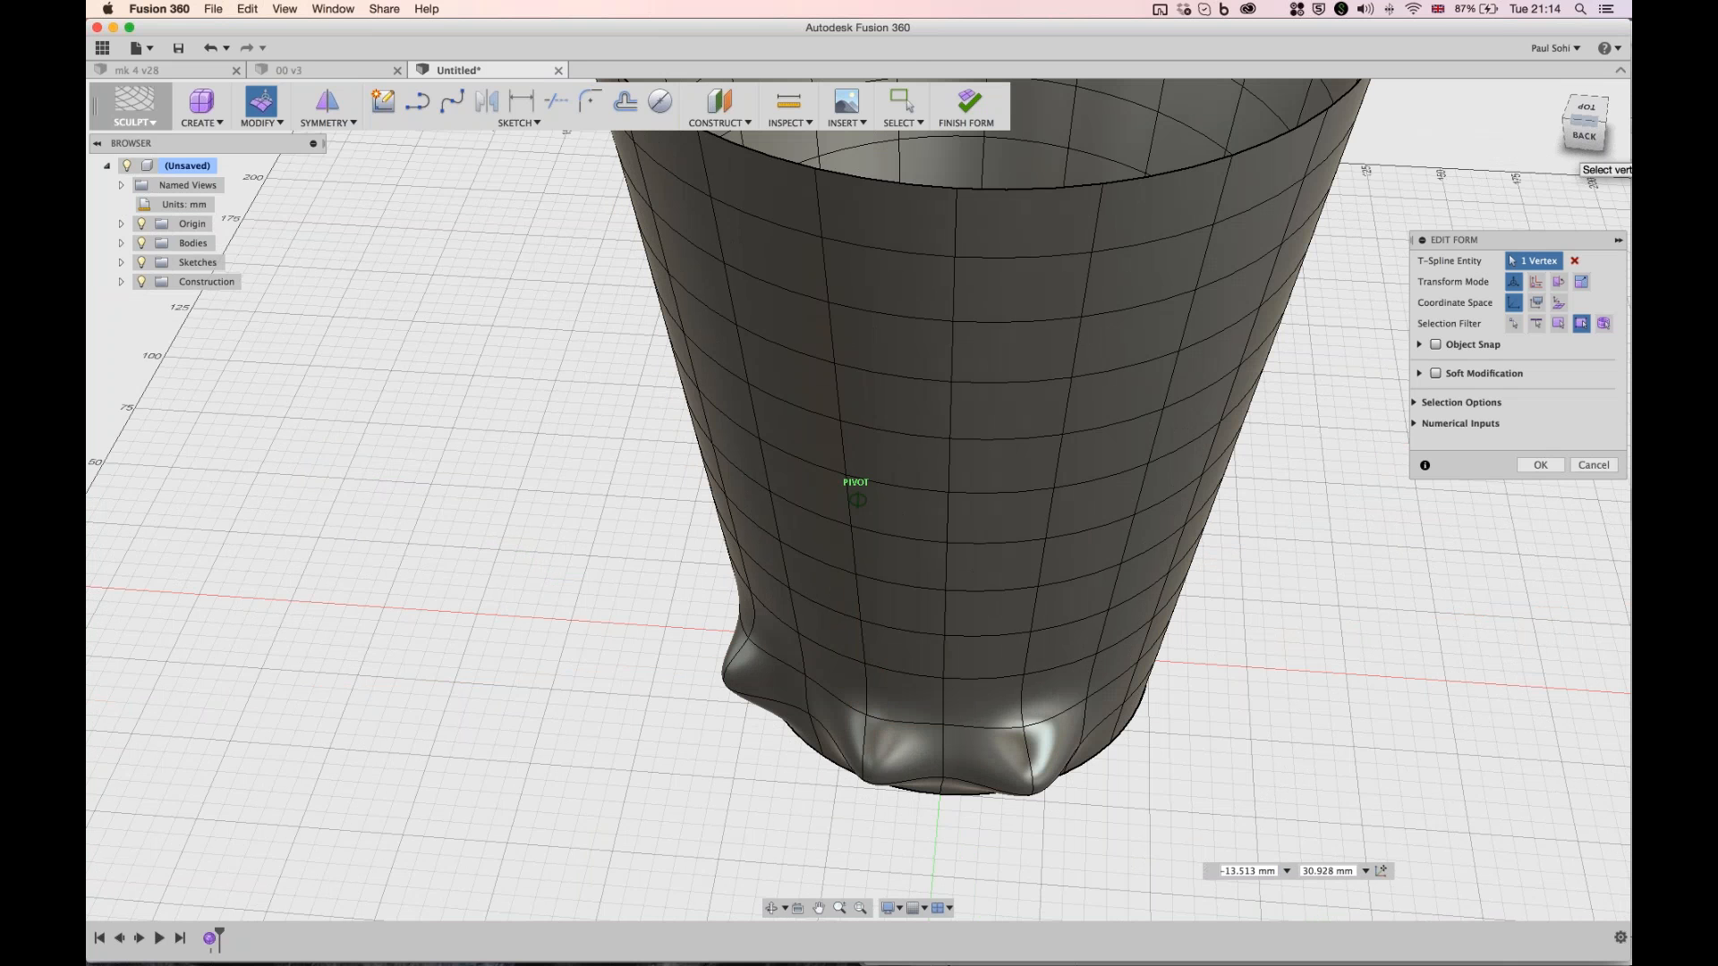
{"action": "middle_click_drag", "start_coordinate": [1048, 874], "coordinate": [886, 797], "text": "shift"}
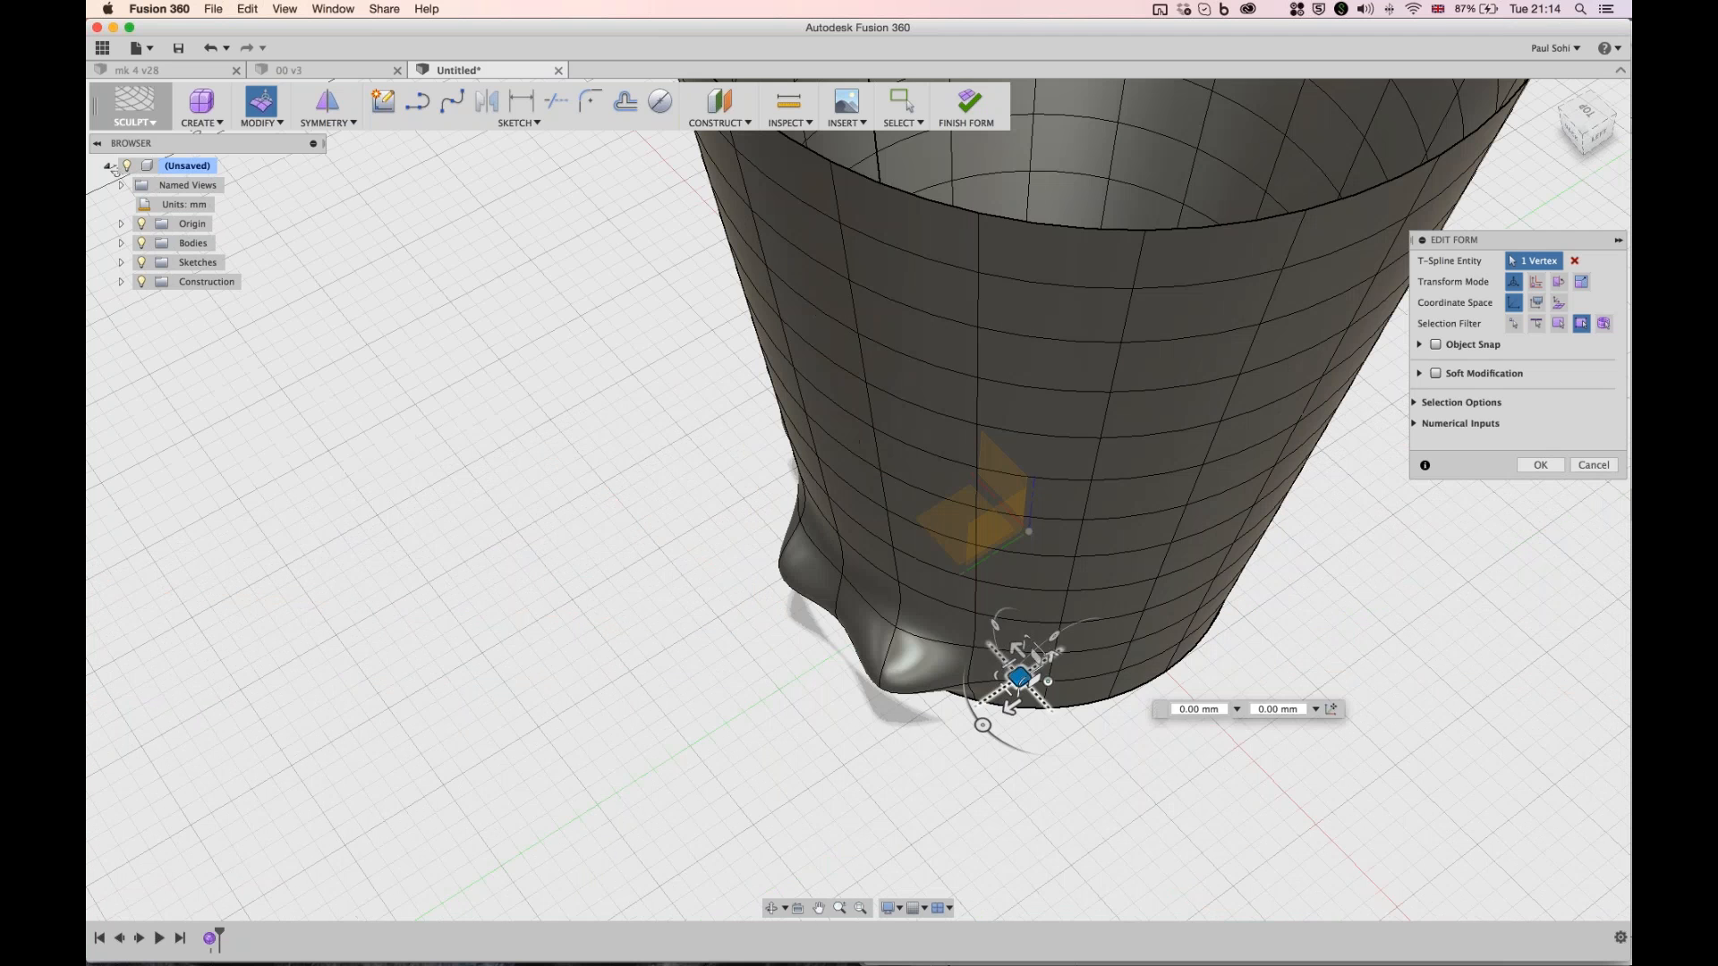
{"action": "left_click_drag", "start_coordinate": [1020, 678], "coordinate": [1251, 729]}
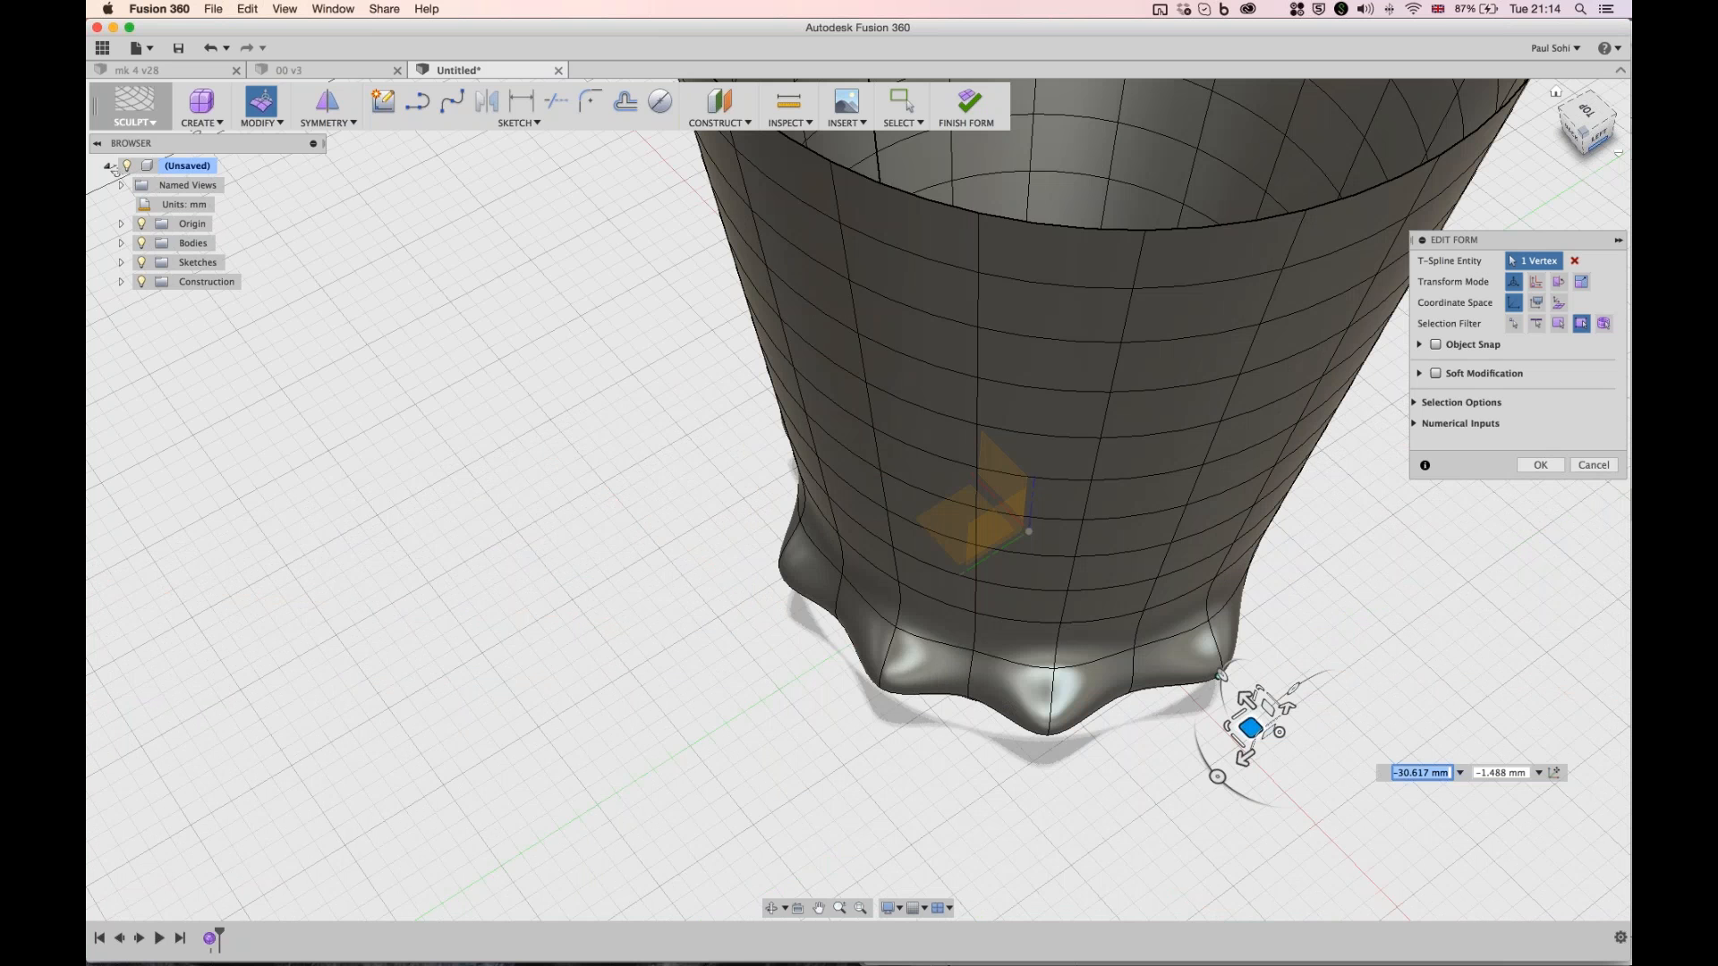
{"action": "left_click", "coordinate": [1598, 141]}
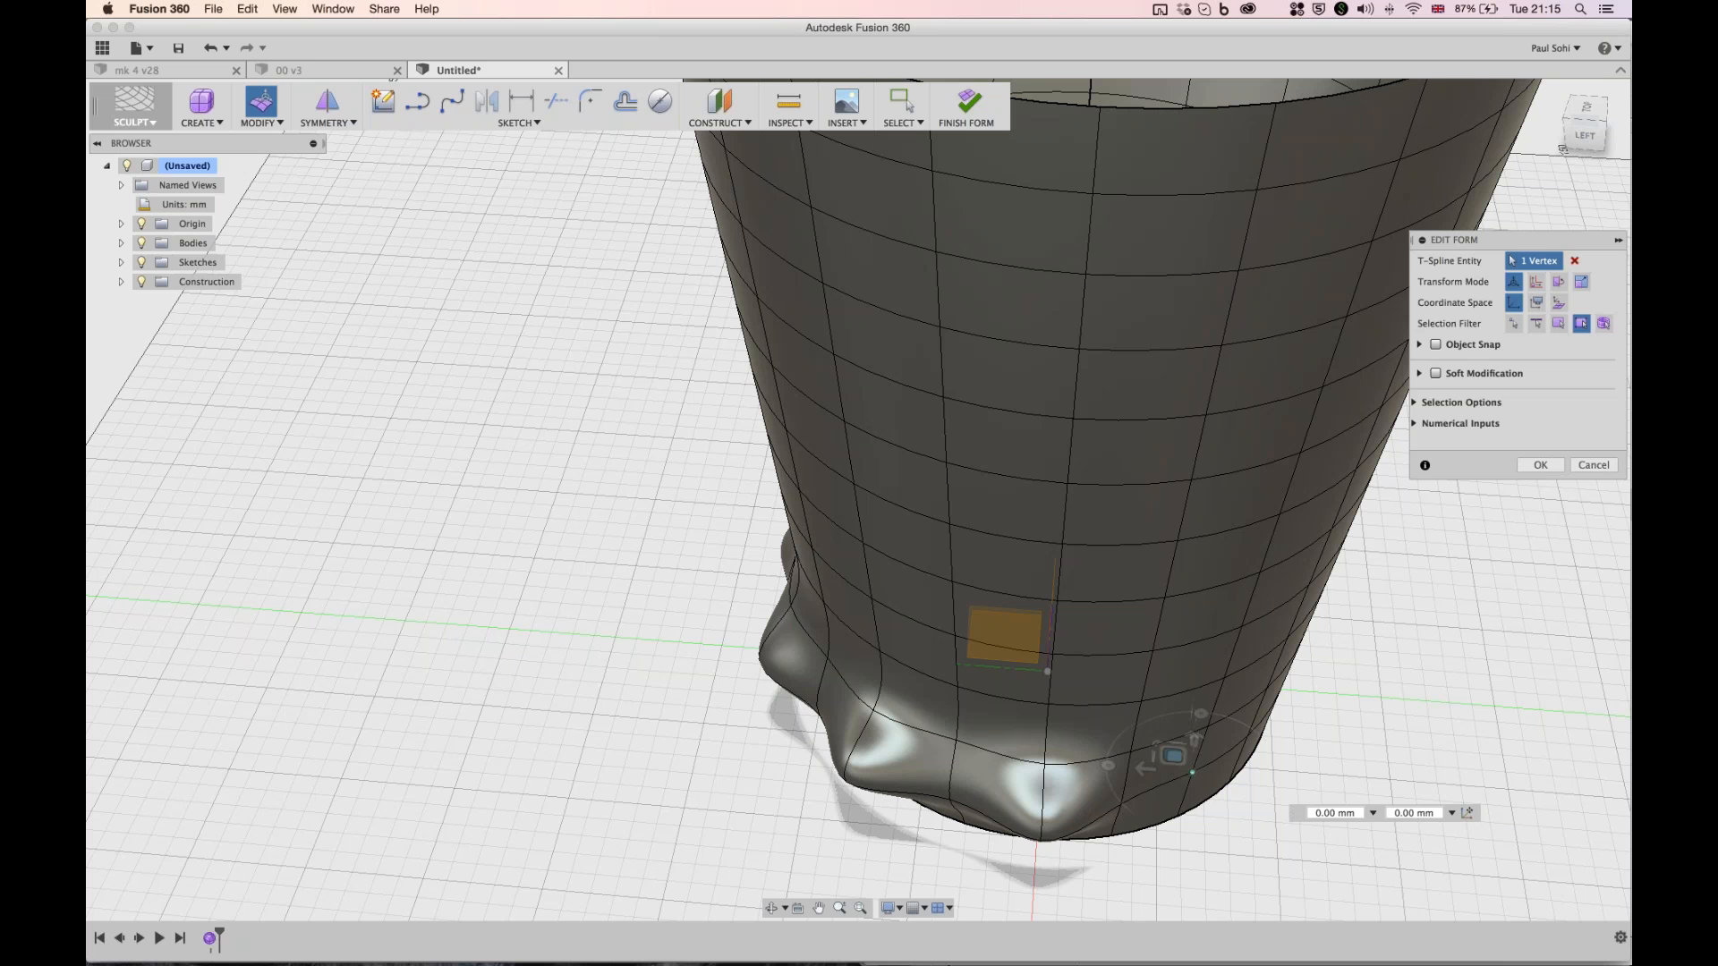
{"action": "scroll", "coordinate": [663, 654], "scroll_direction": "down", "scroll_amount": 2}
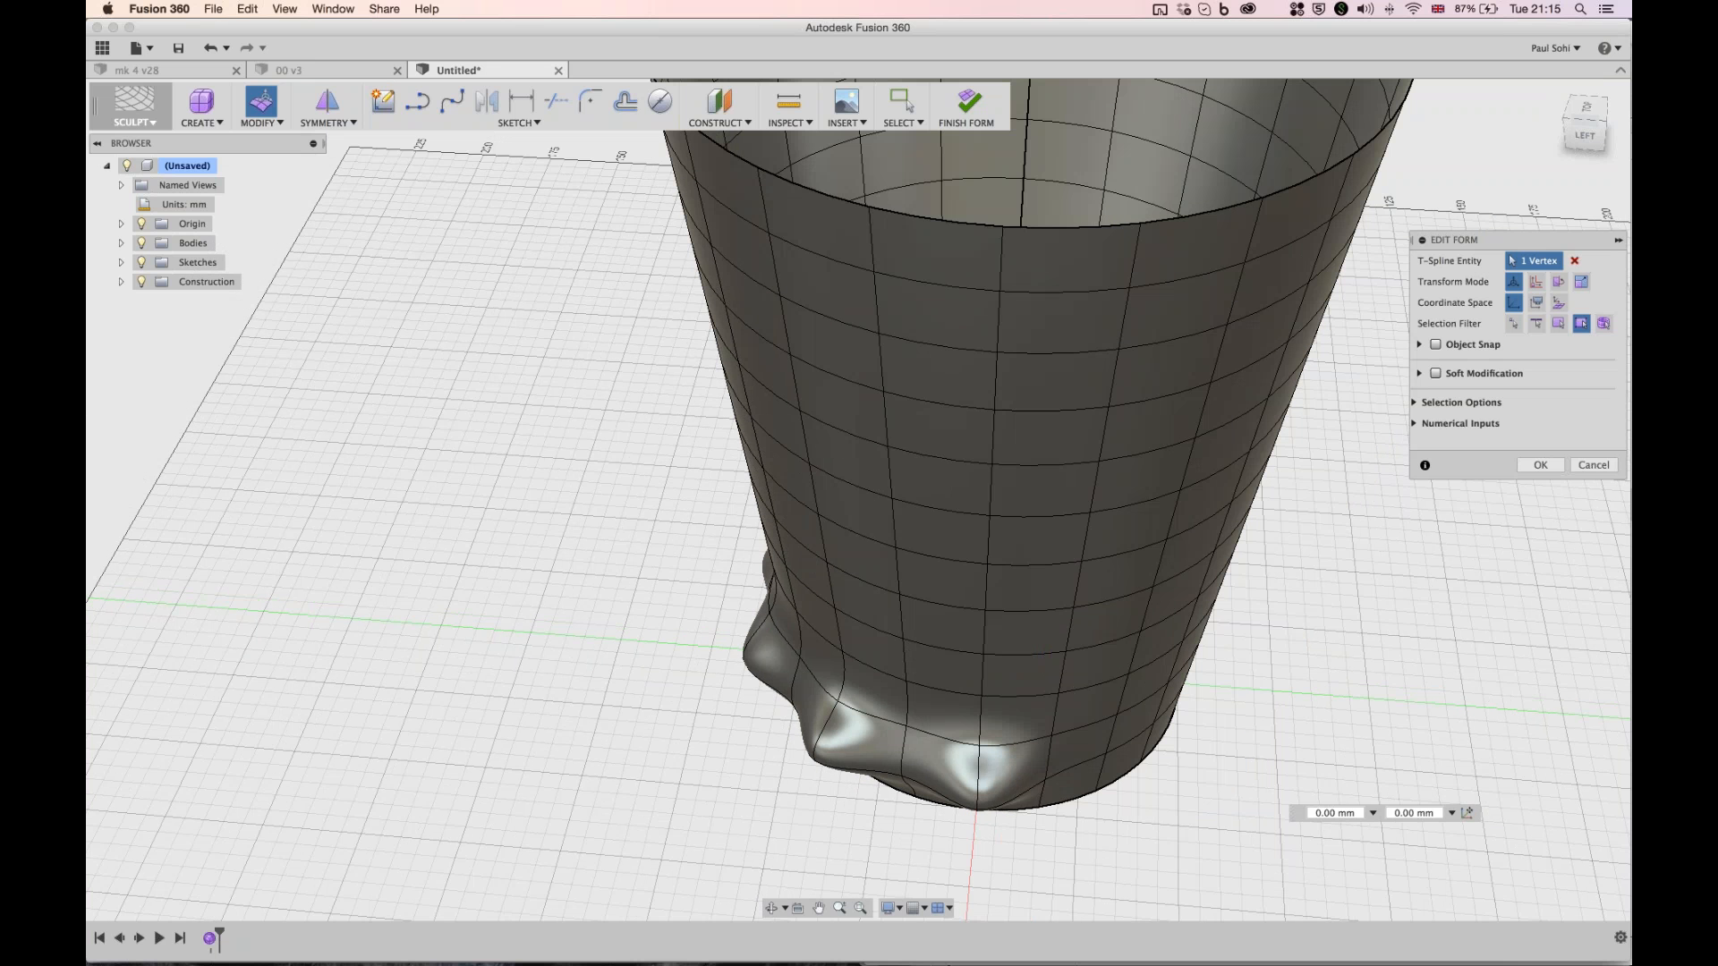
{"action": "scroll", "coordinate": [859, 483], "scroll_direction": "down", "scroll_amount": 3}
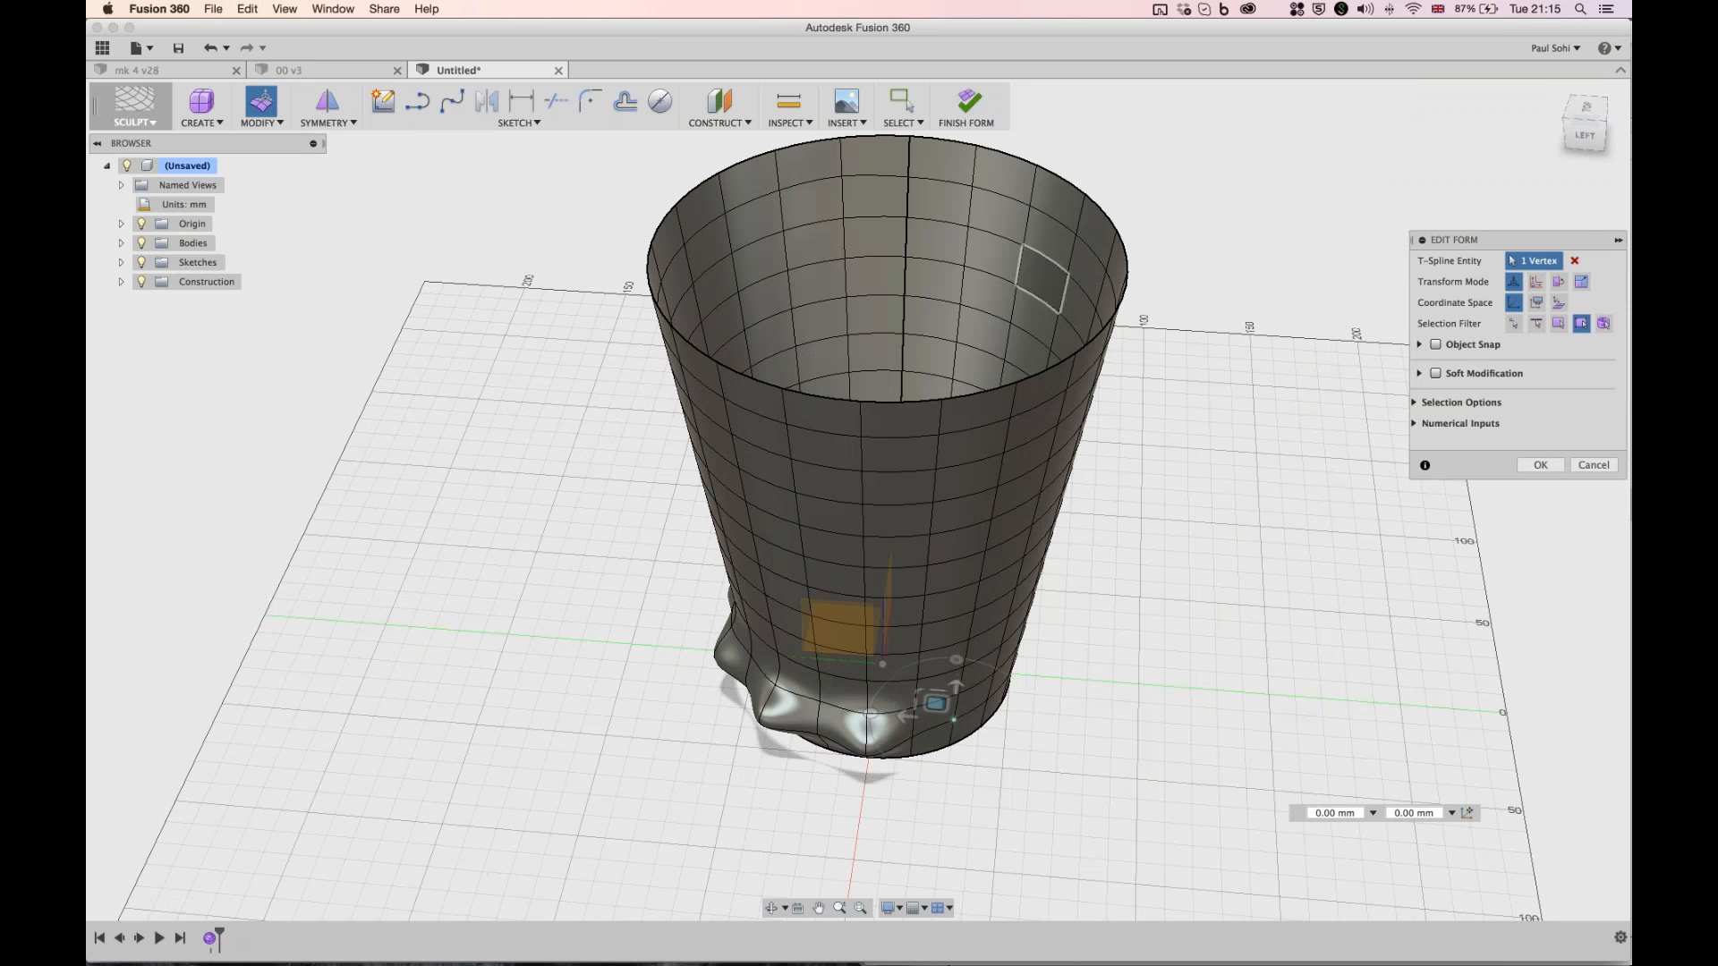
- Start a new blank design and create a form in it
{"action": "left_click", "coordinate": [141, 48]}
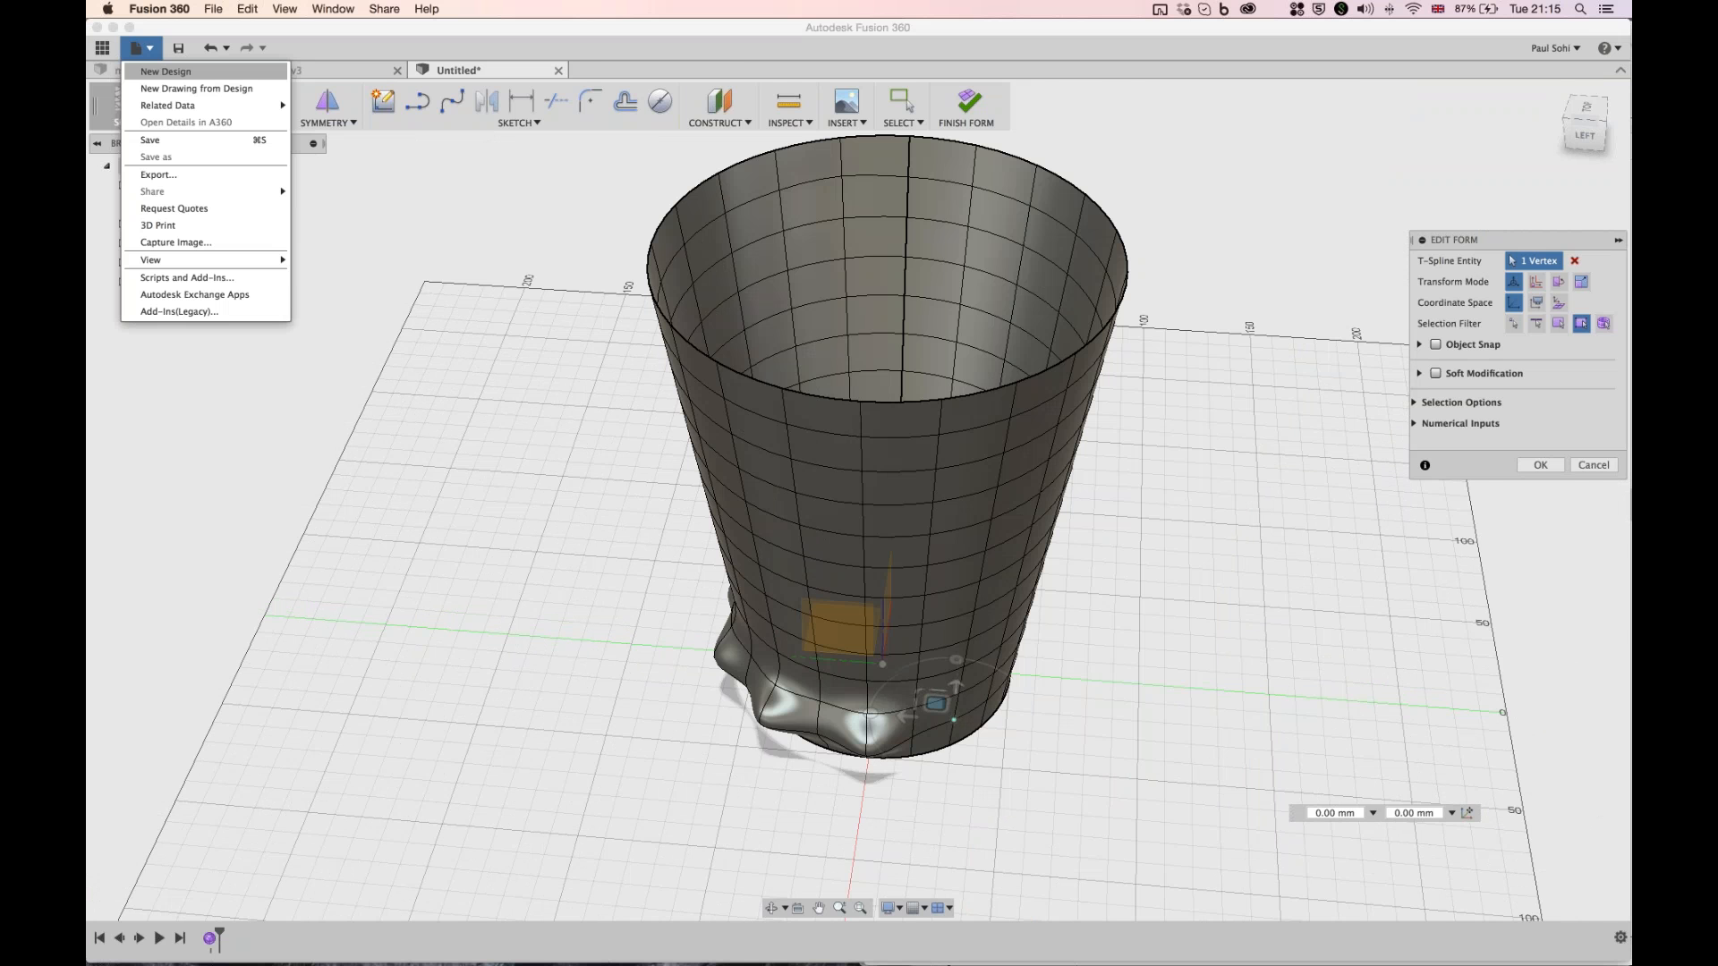
{"action": "left_click", "coordinate": [165, 71]}
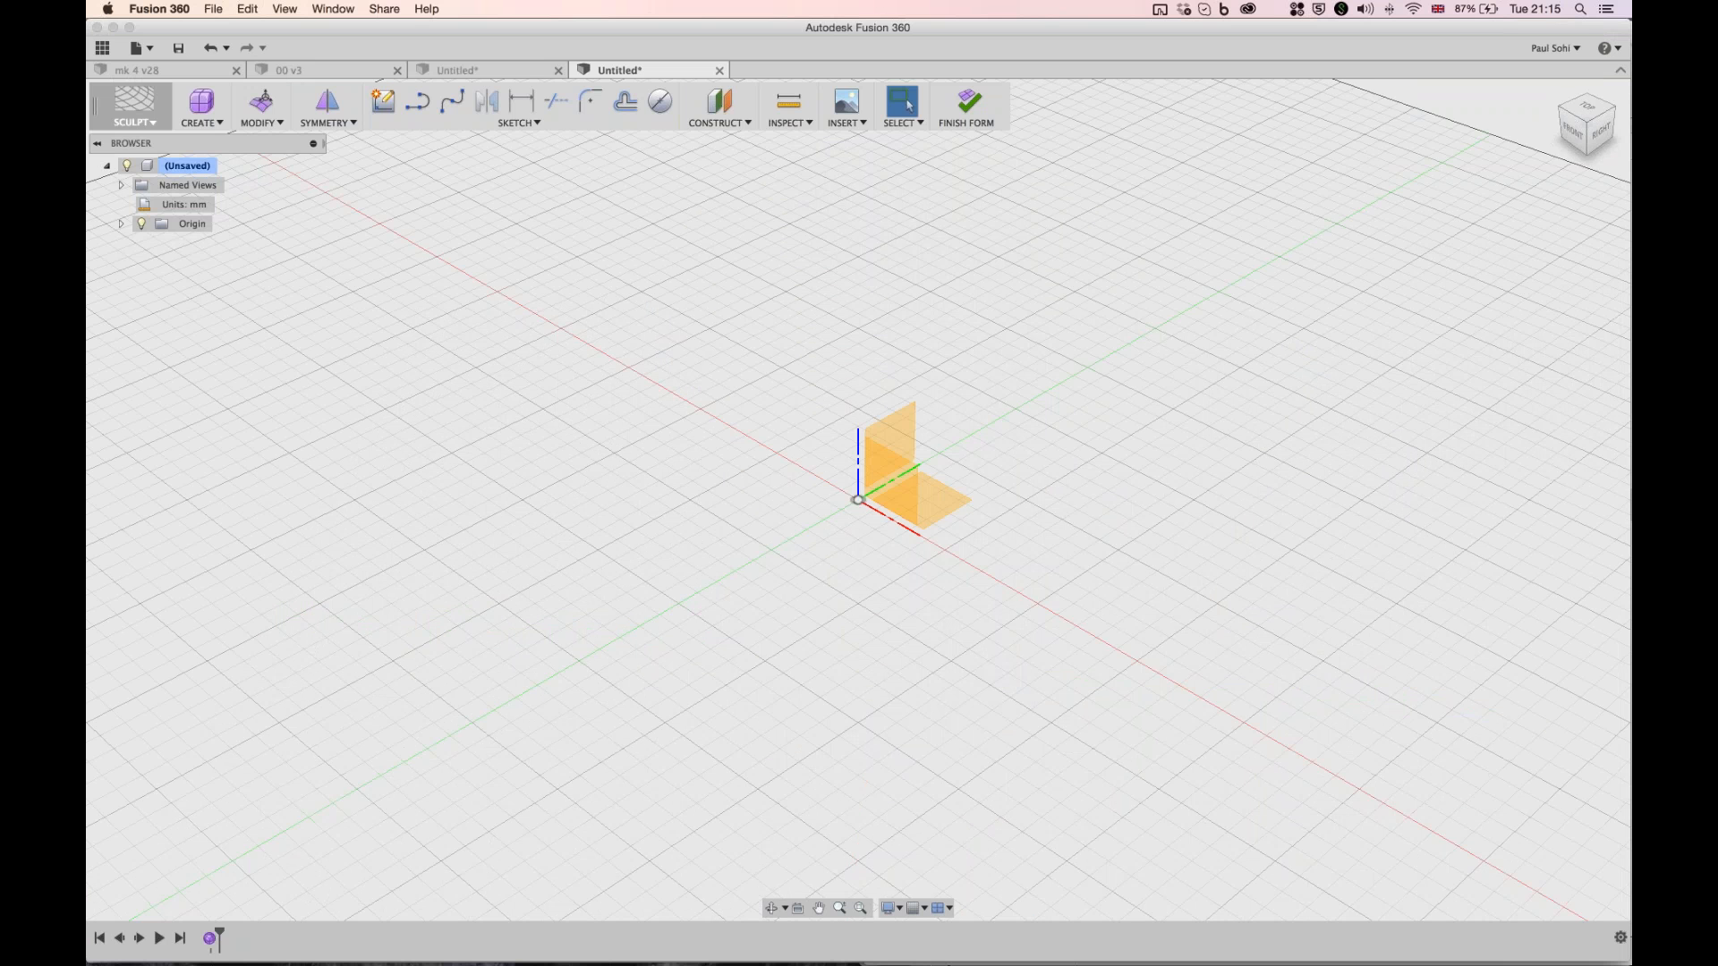
{"action": "scroll", "coordinate": [859, 499], "scroll_direction": "down", "scroll_amount": 1}
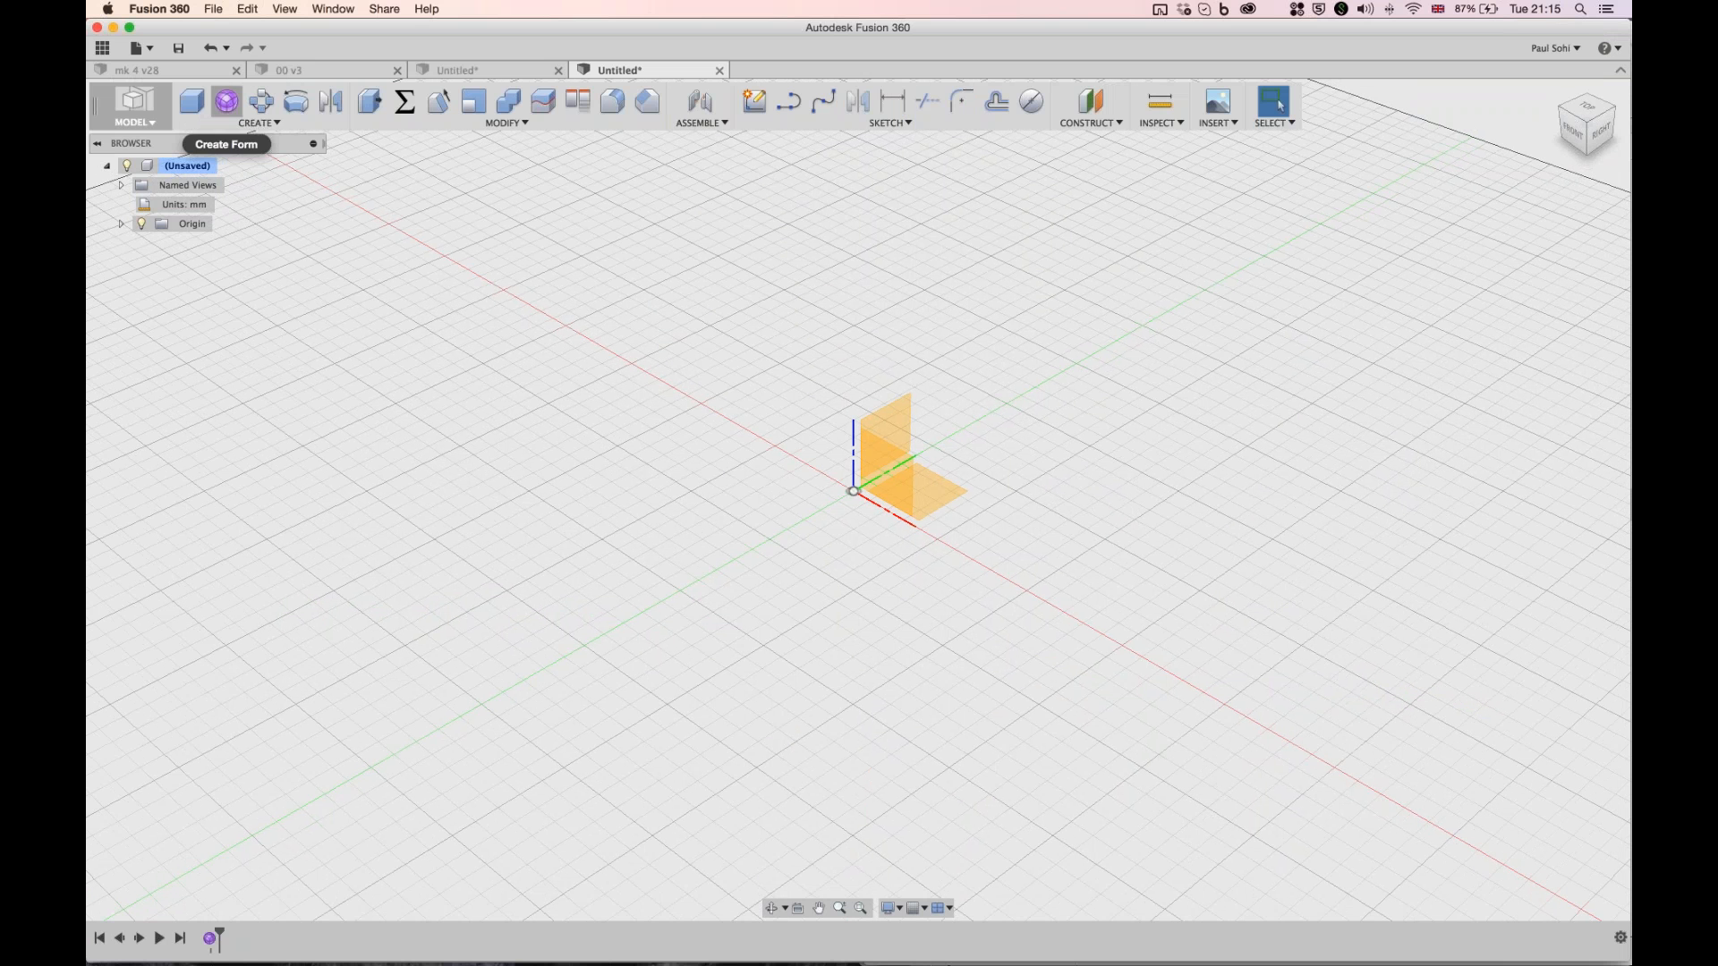
{"action": "left_click", "coordinate": [226, 101]}
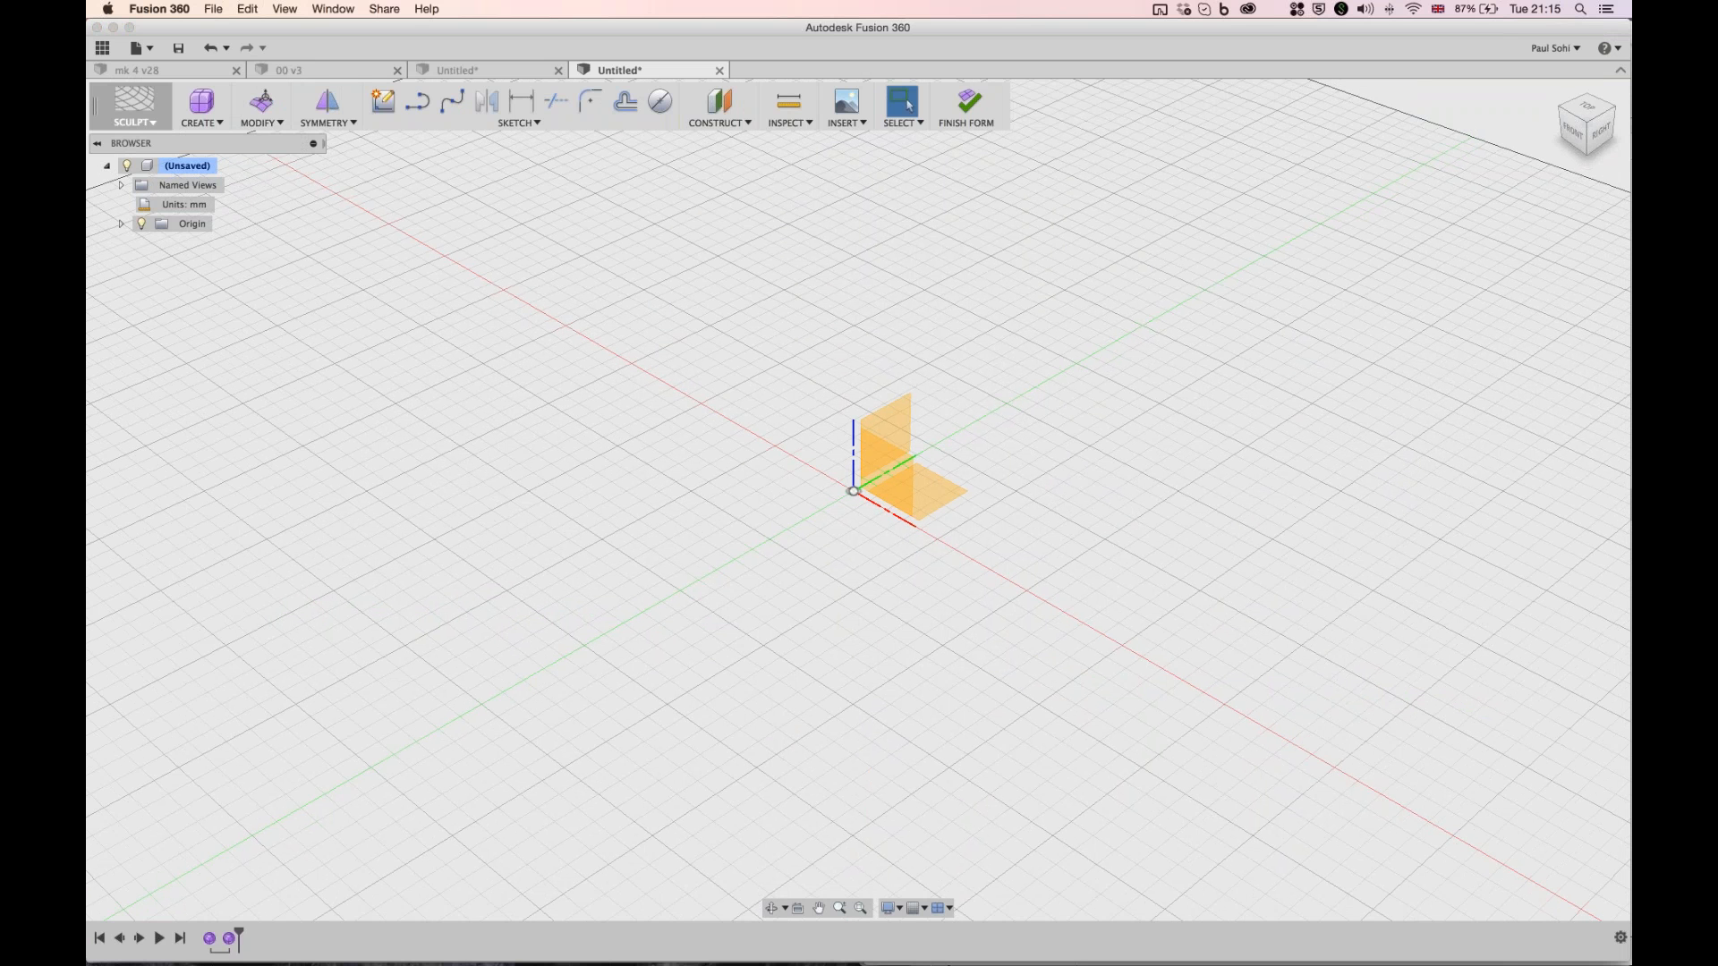
- Create a construction plane offset upward from the horizontal origin plane
{"action": "left_click", "coordinate": [719, 112]}
{"action": "left_click", "coordinate": [743, 135]}
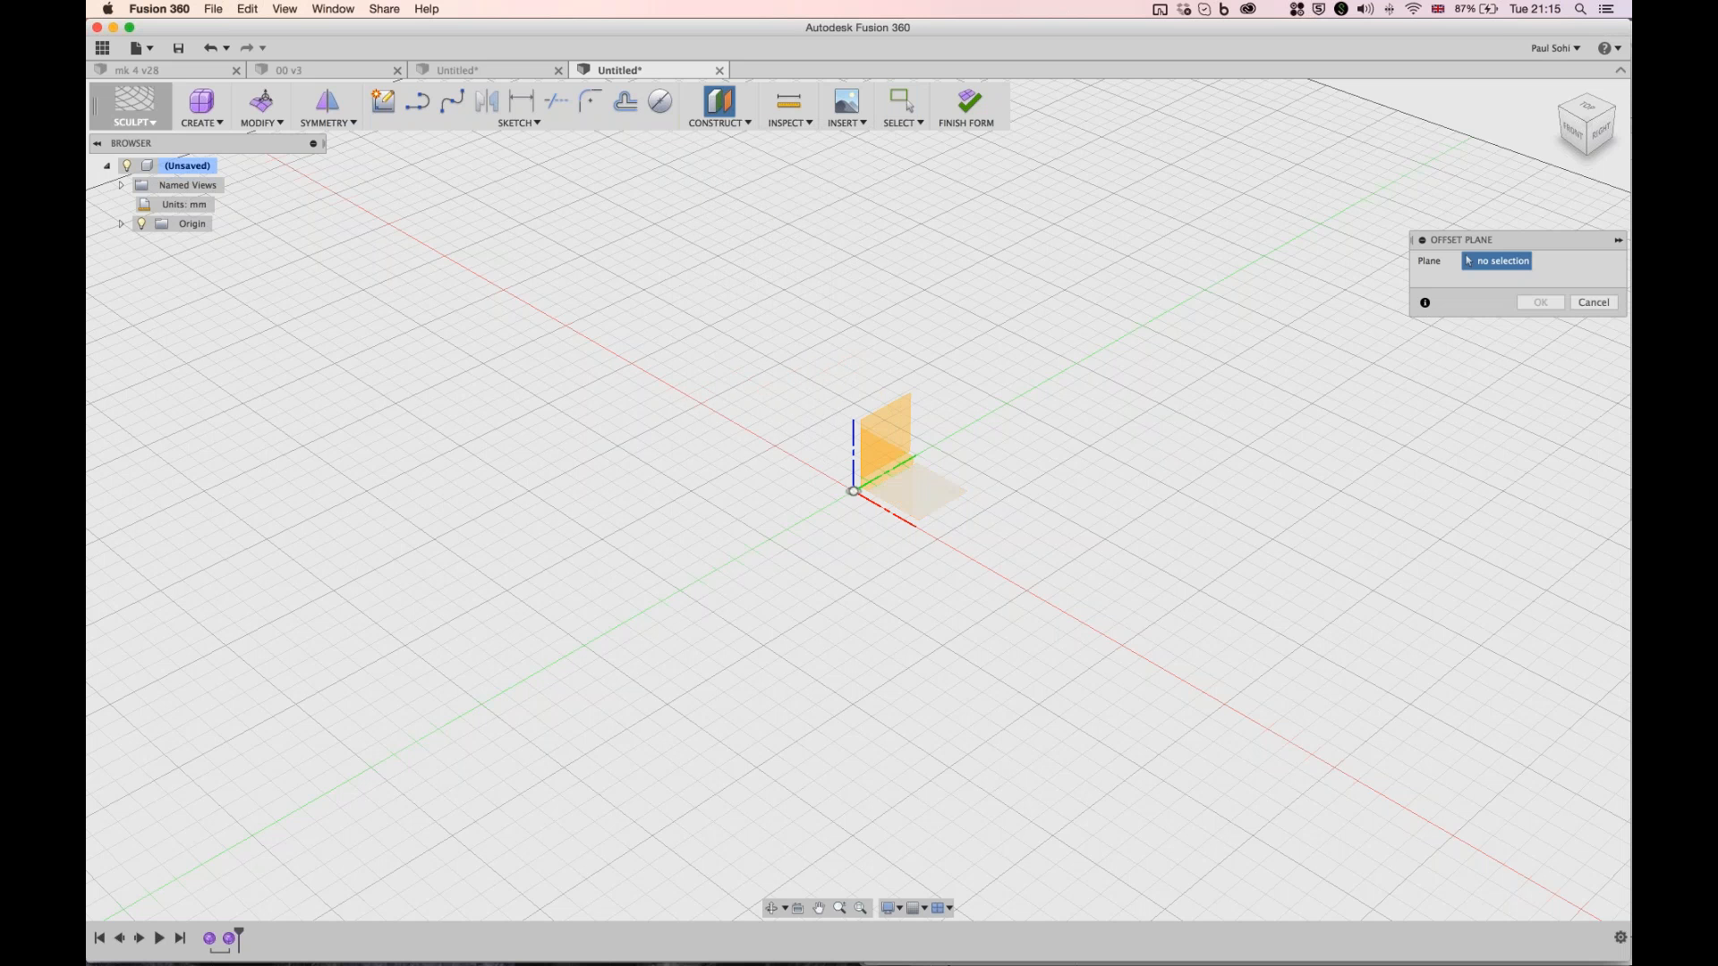
{"action": "left_click", "coordinate": [921, 496]}
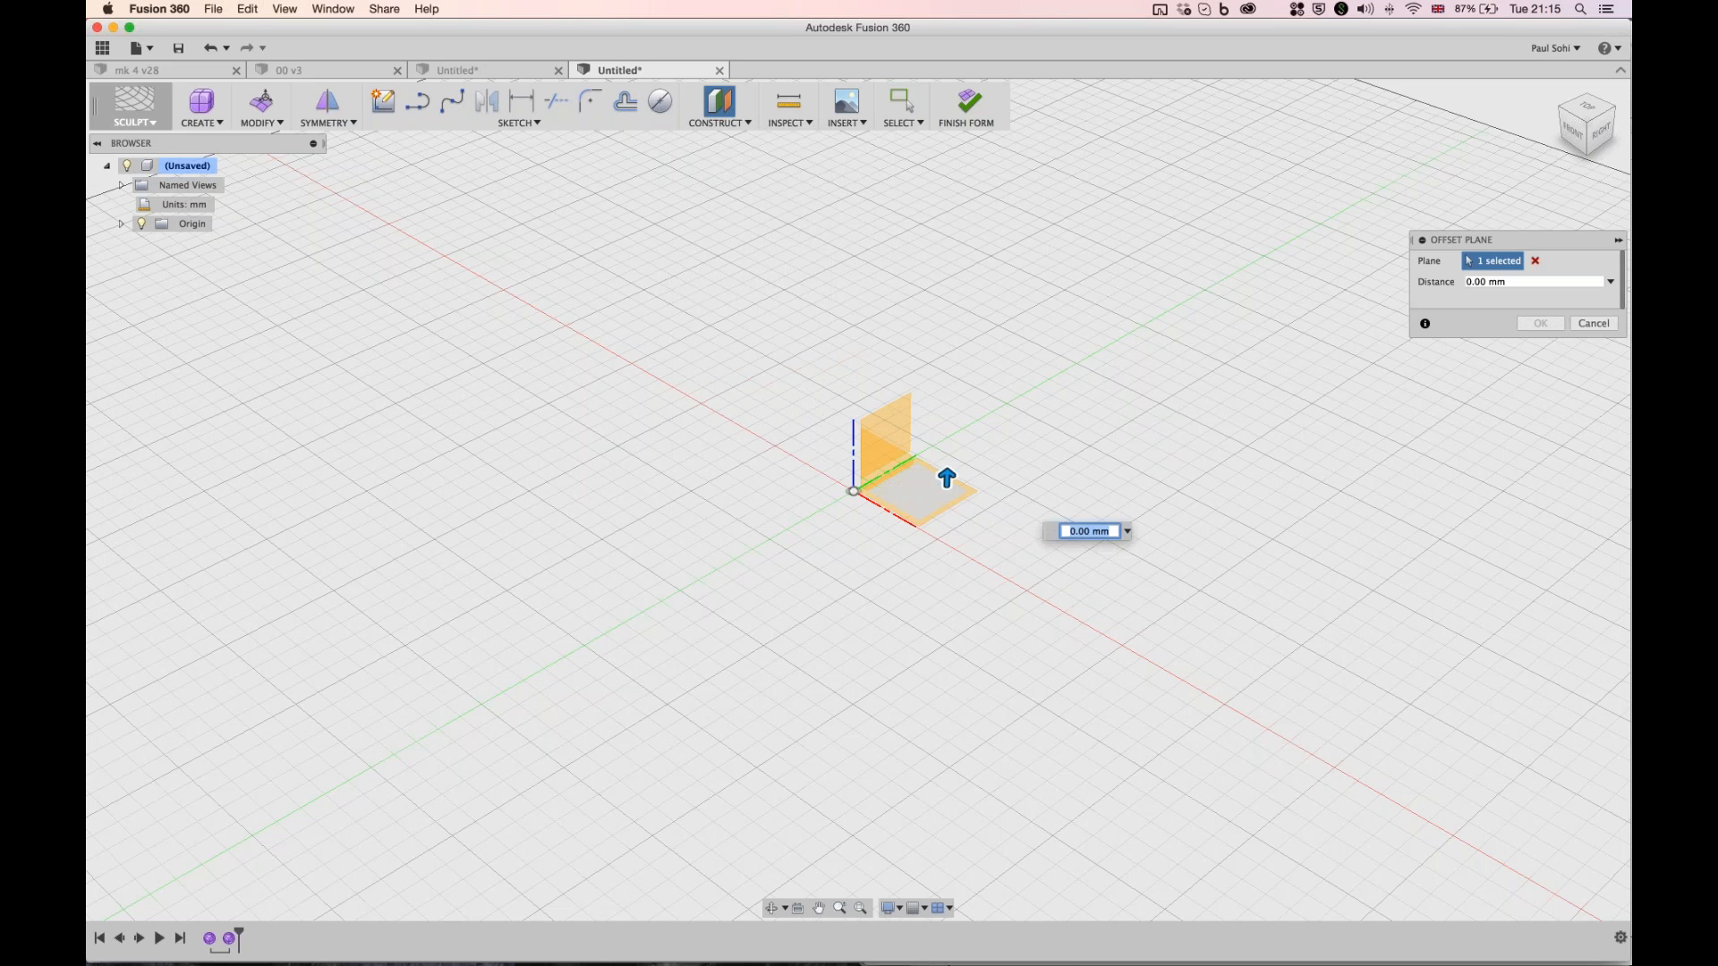
{"action": "left_click_drag", "start_coordinate": [947, 479], "coordinate": [947, 170]}
{"action": "key", "text": "Return"}
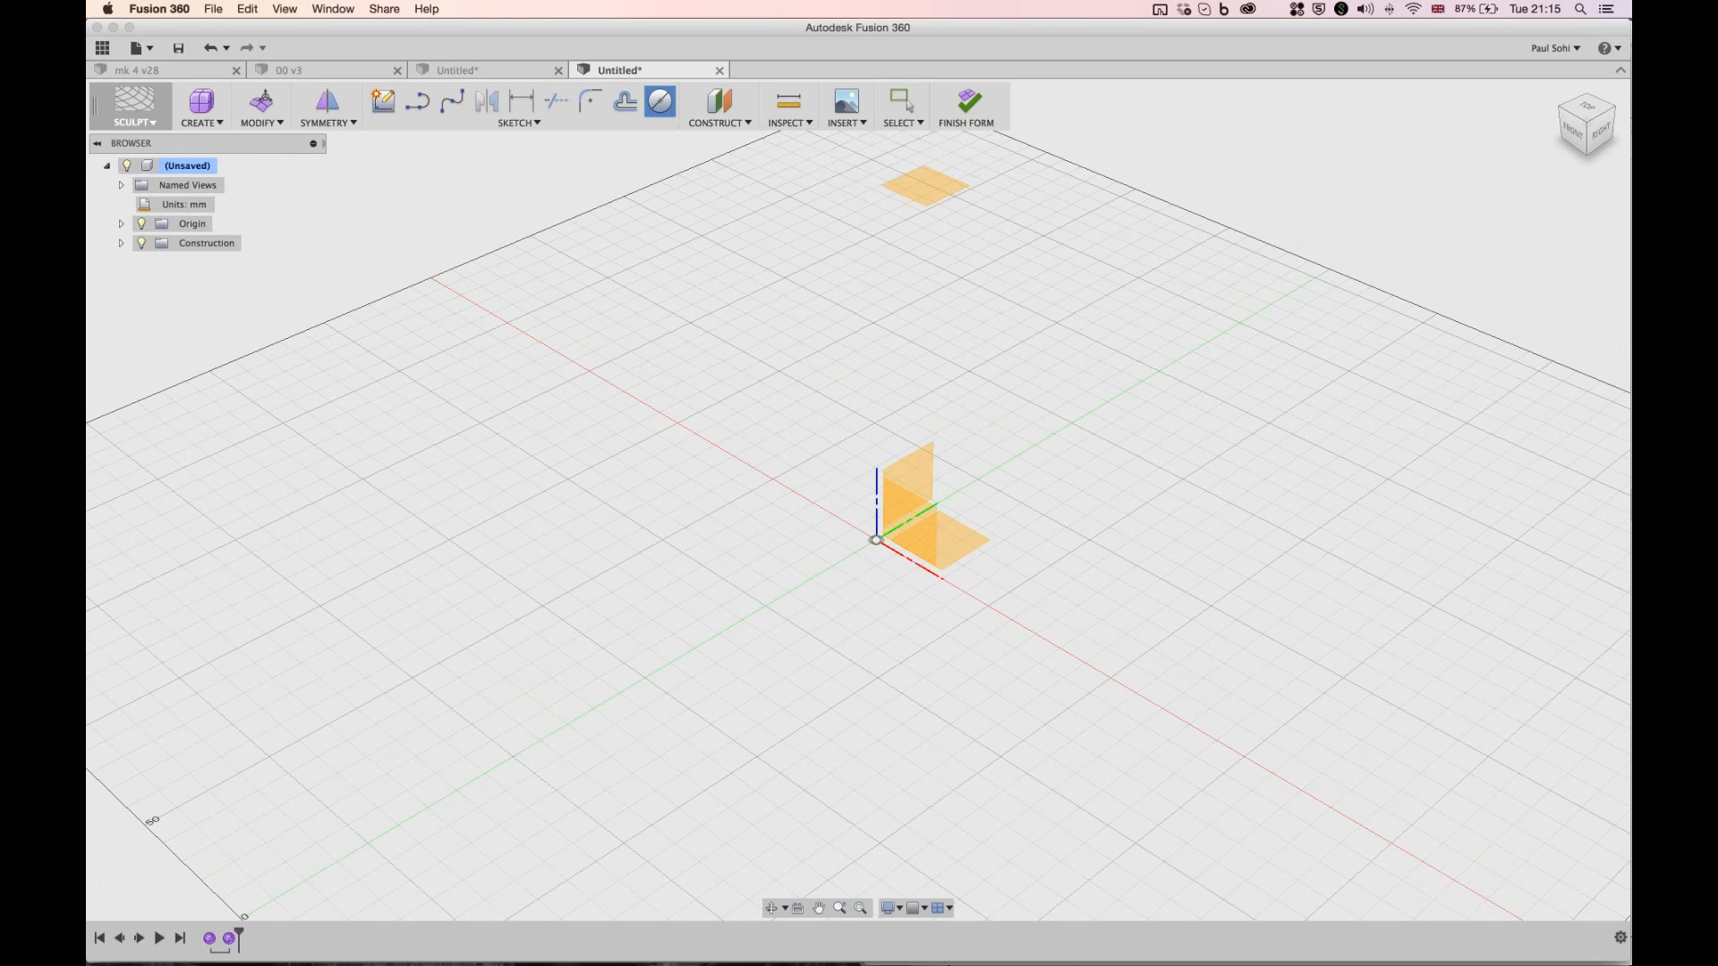
- Sketch a small circle at the base and a larger one on the upper plane, and loft them with 12 length faces and 12 width faces
{"action": "left_click", "coordinate": [908, 479]}
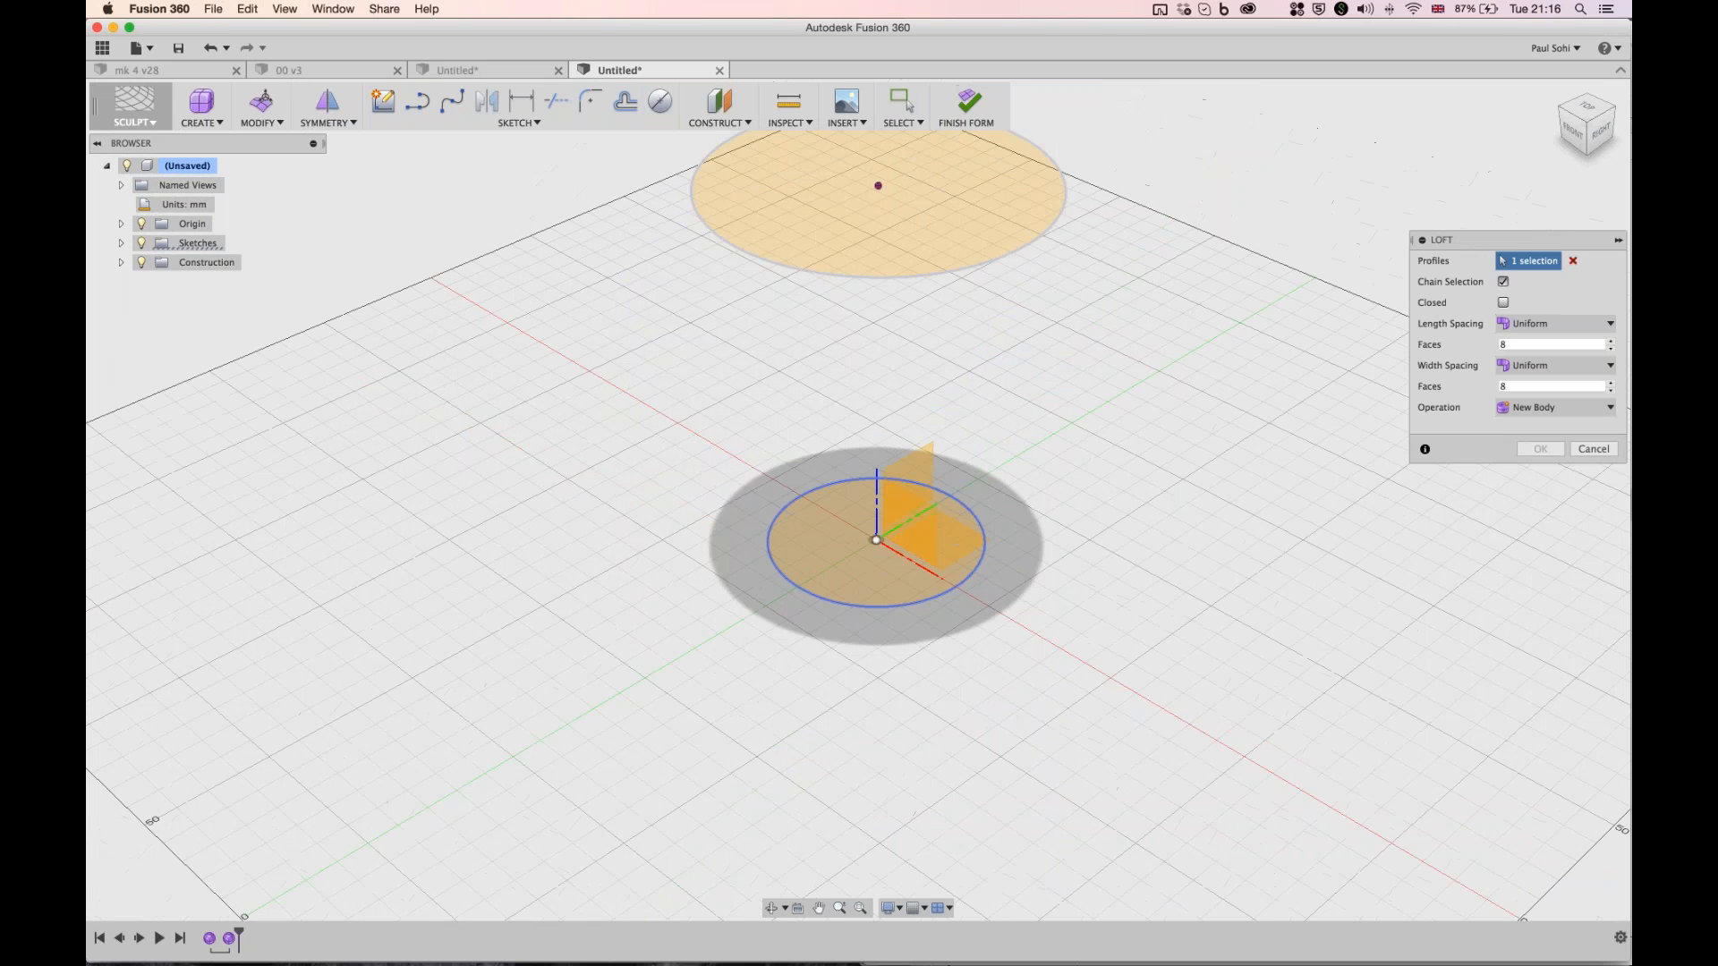
{"action": "left_click", "coordinate": [734, 247]}
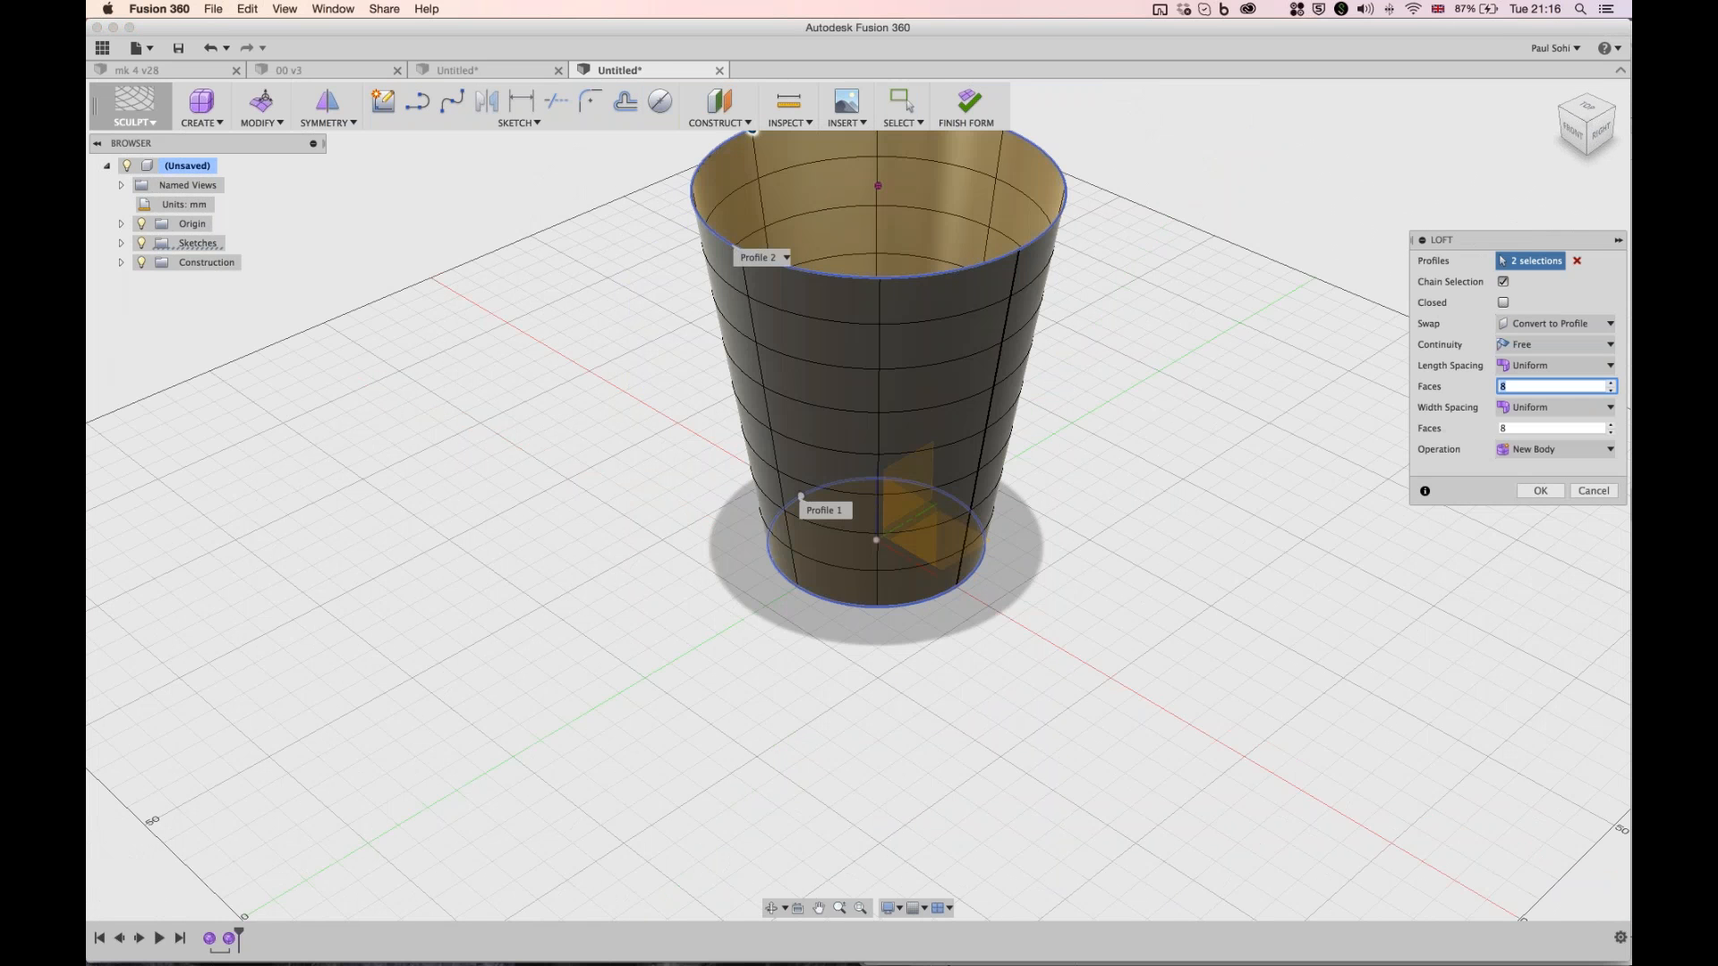
{"action": "type", "text": "12"}
{"action": "key", "text": "Tab"}
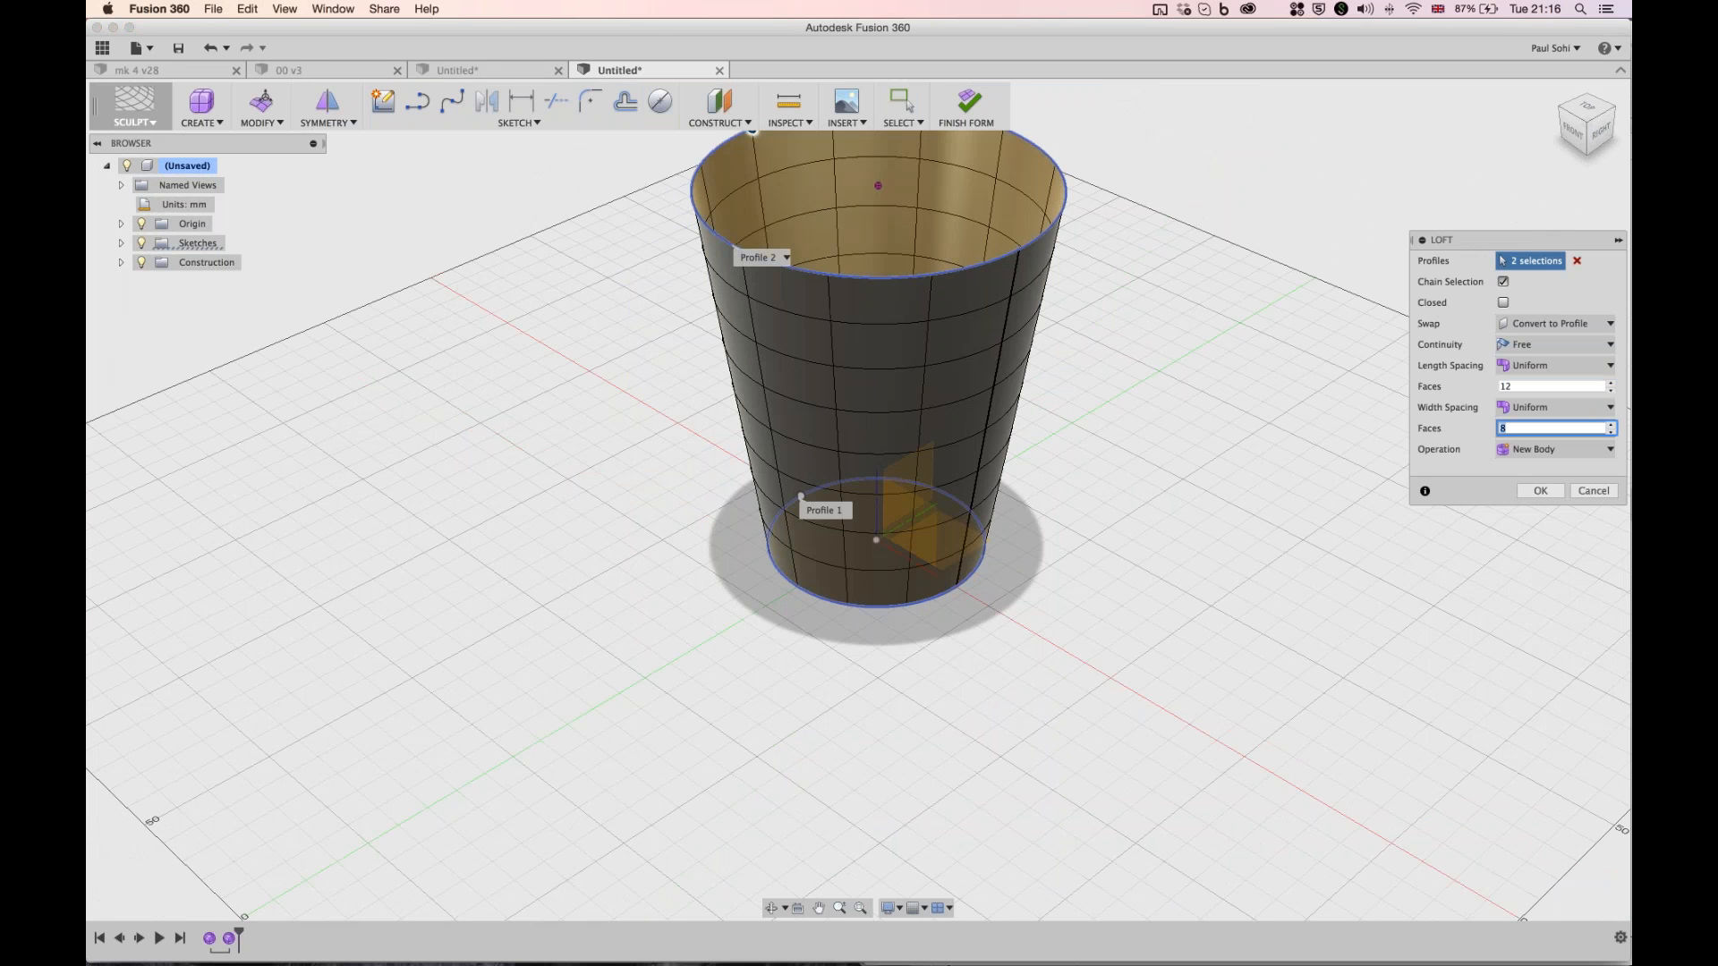
{"action": "type", "text": "12"}
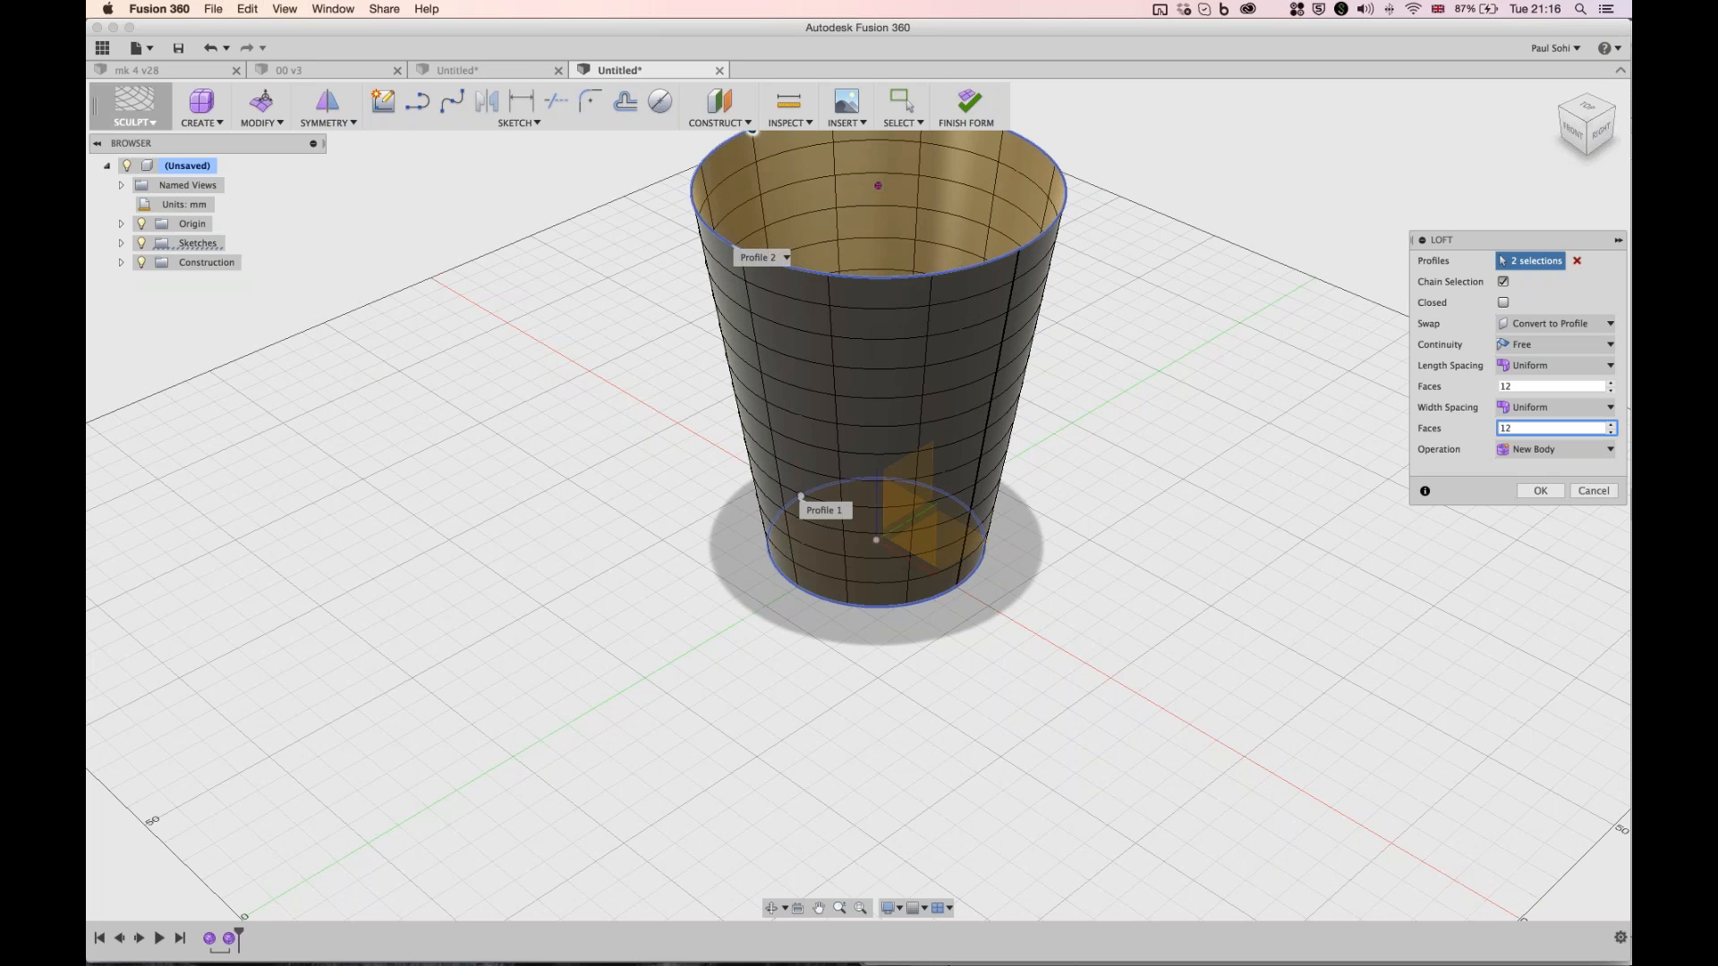
{"action": "key", "text": "Return"}
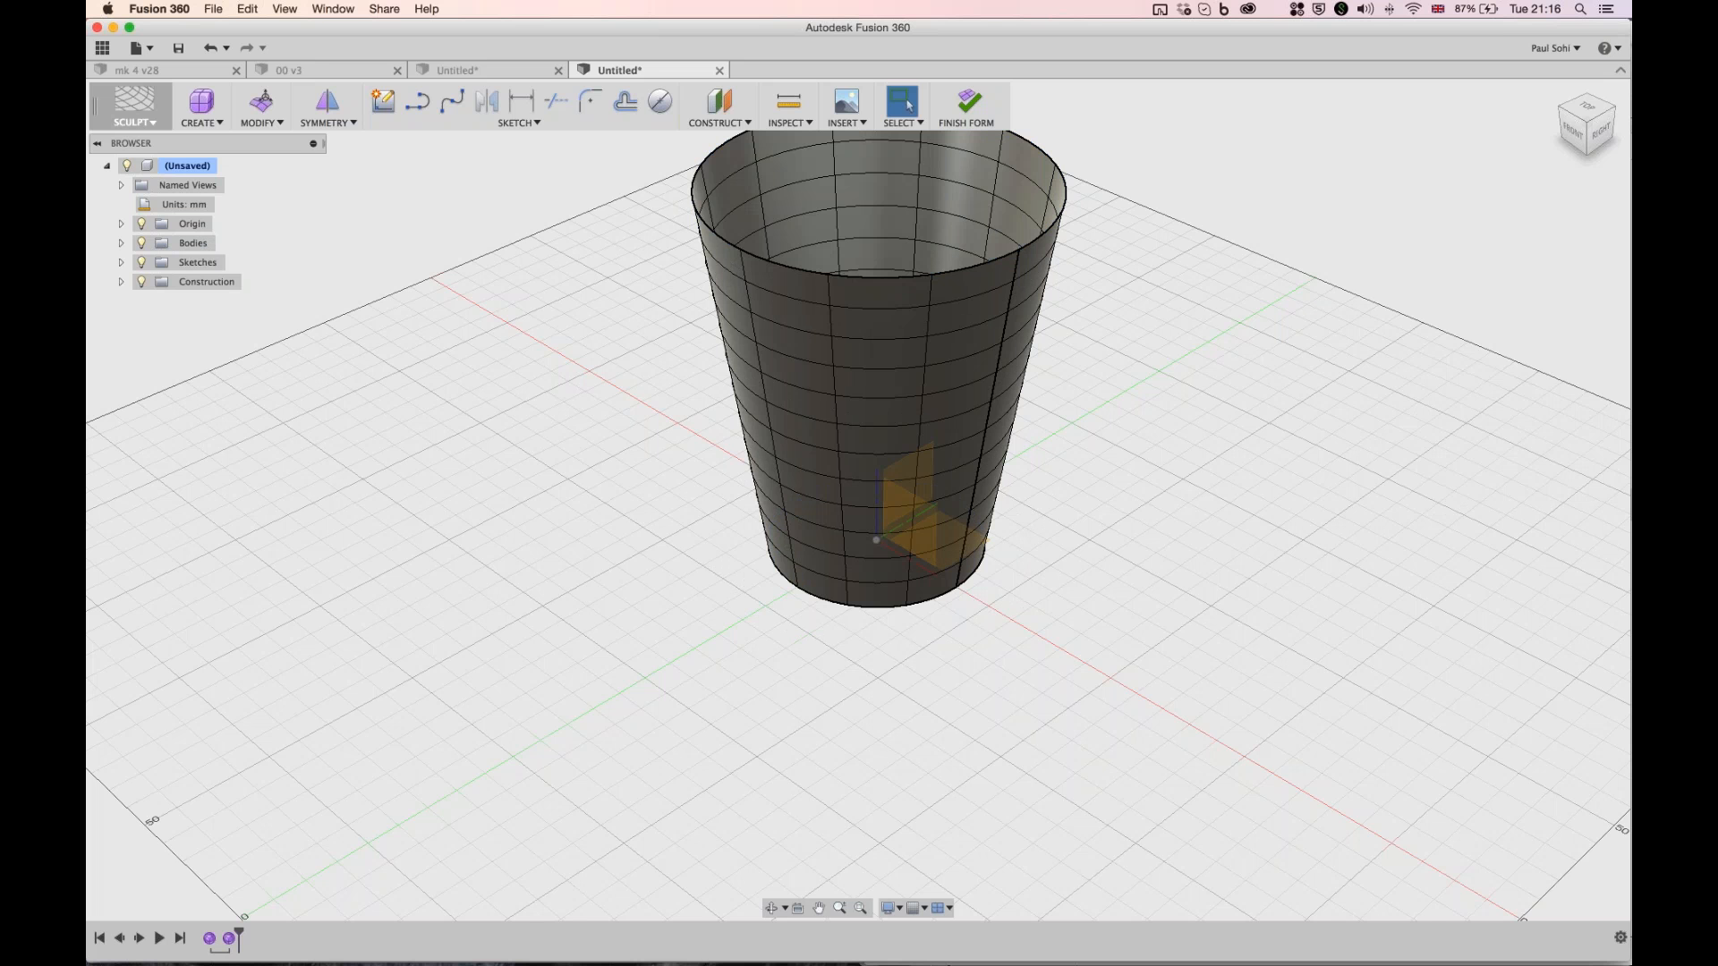
- Close the new lofted design without saving it
{"action": "scroll", "coordinate": [1047, 693], "scroll_direction": "down", "scroll_amount": 2}
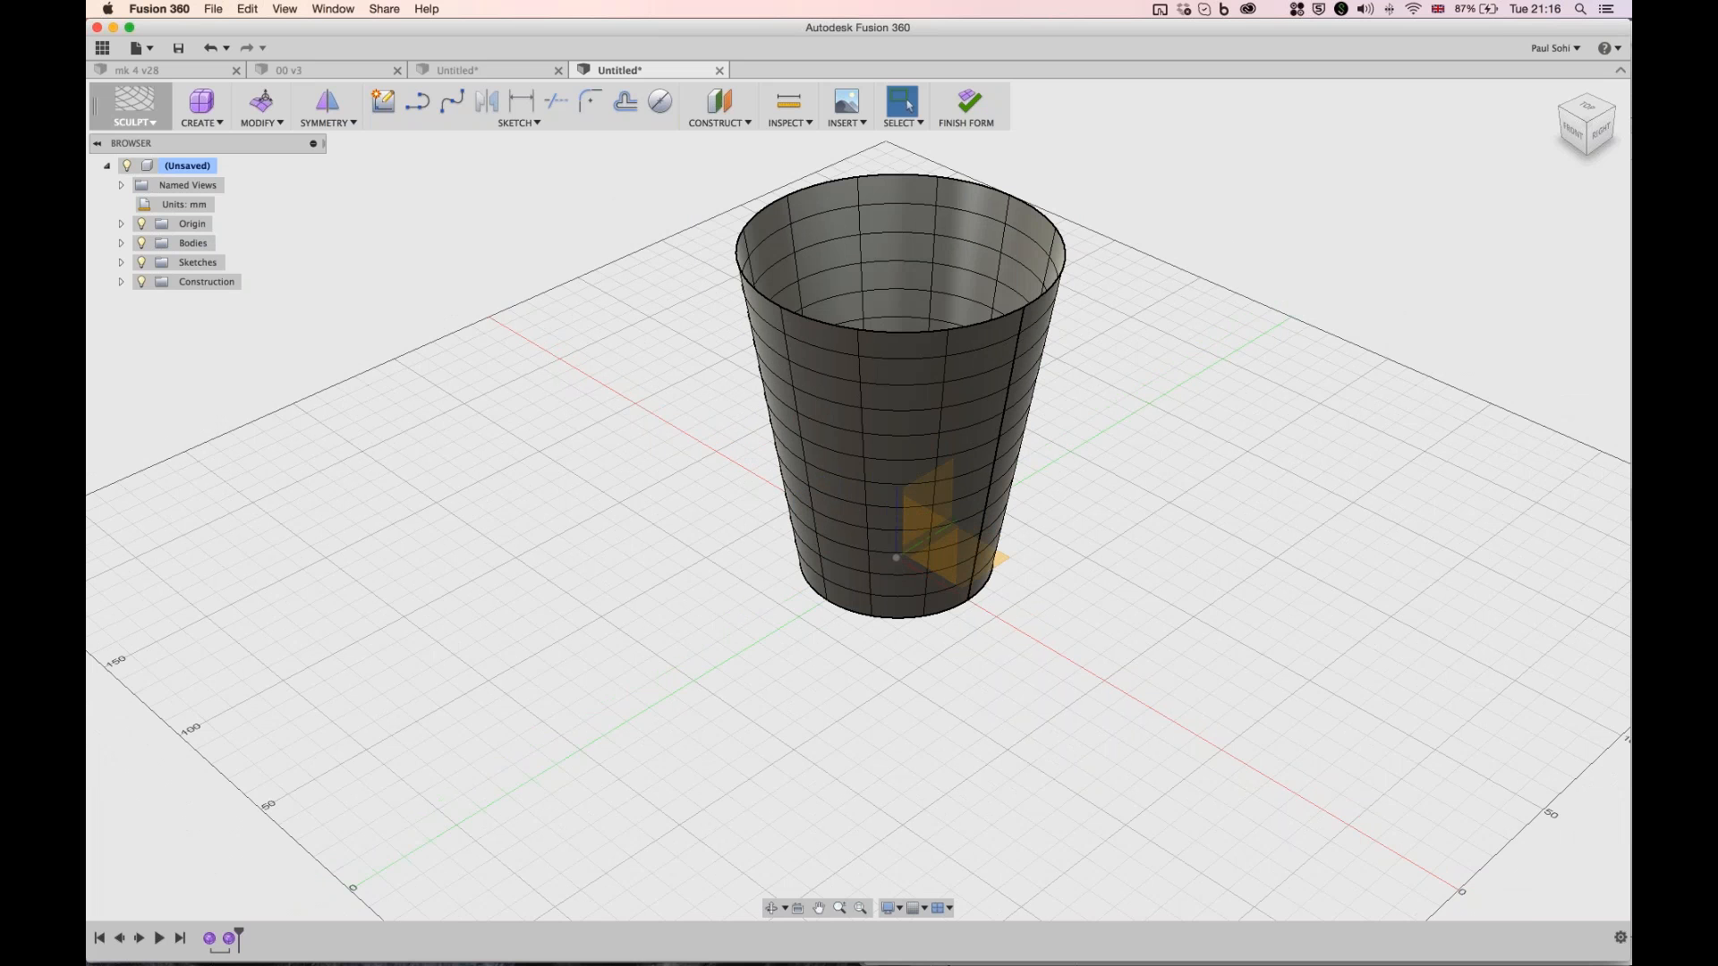
{"action": "key", "text": "super+w"}
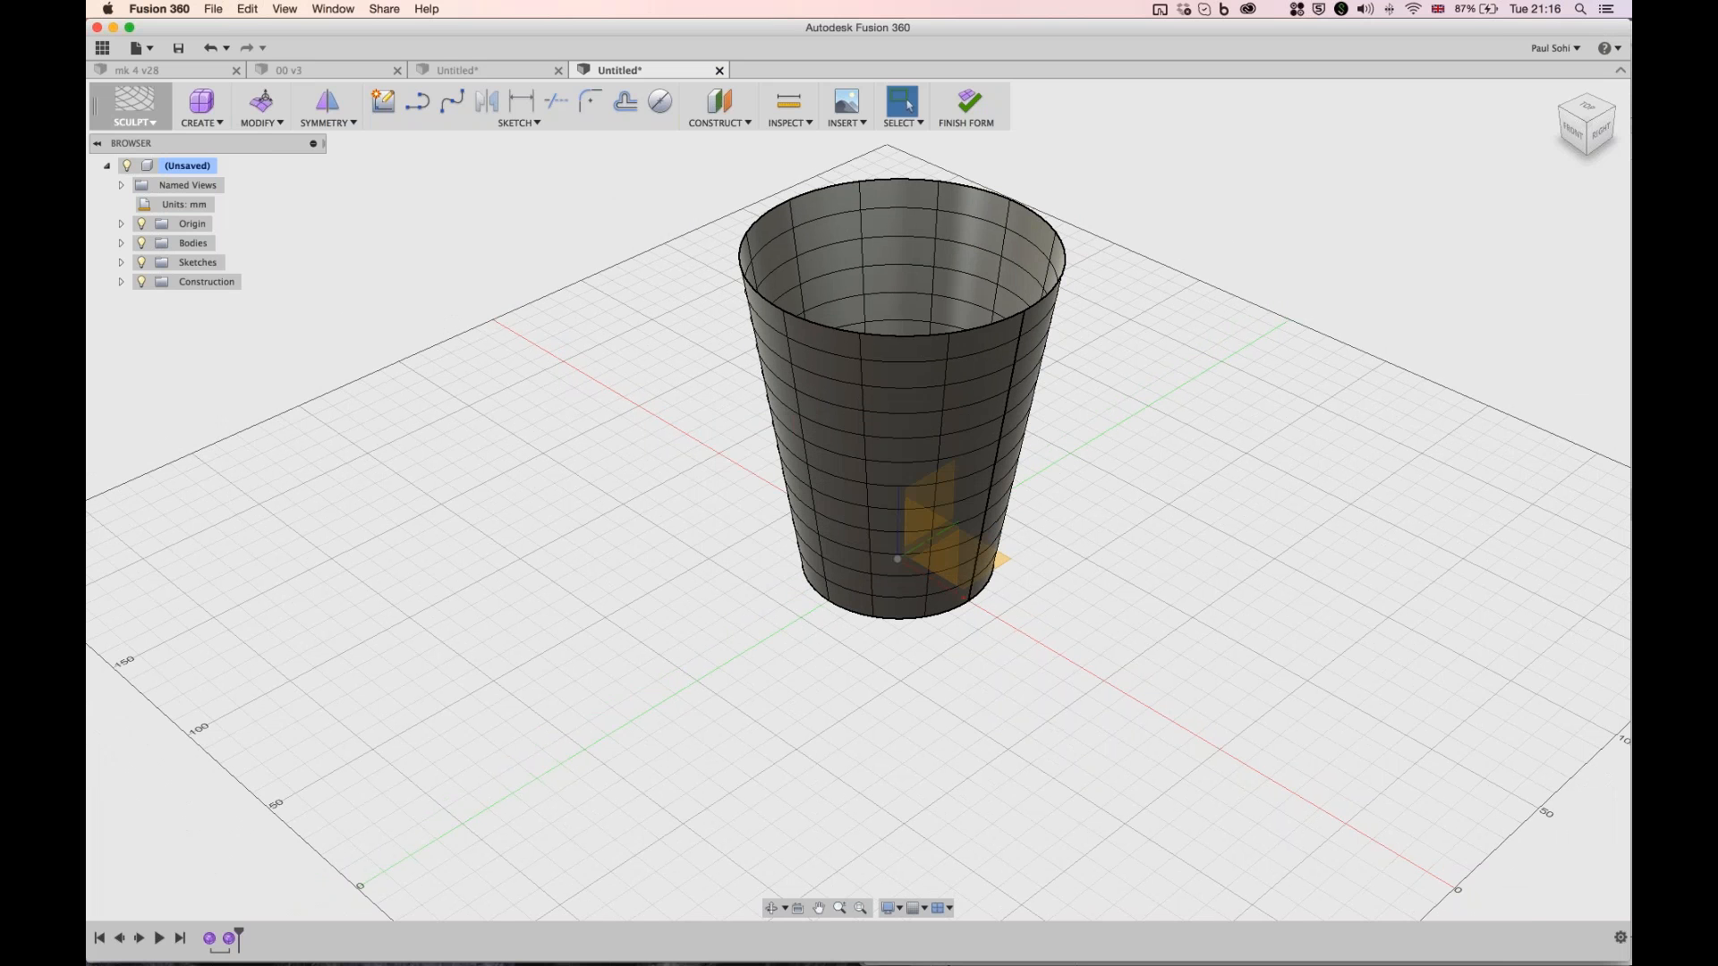
{"action": "key", "text": "super+w"}
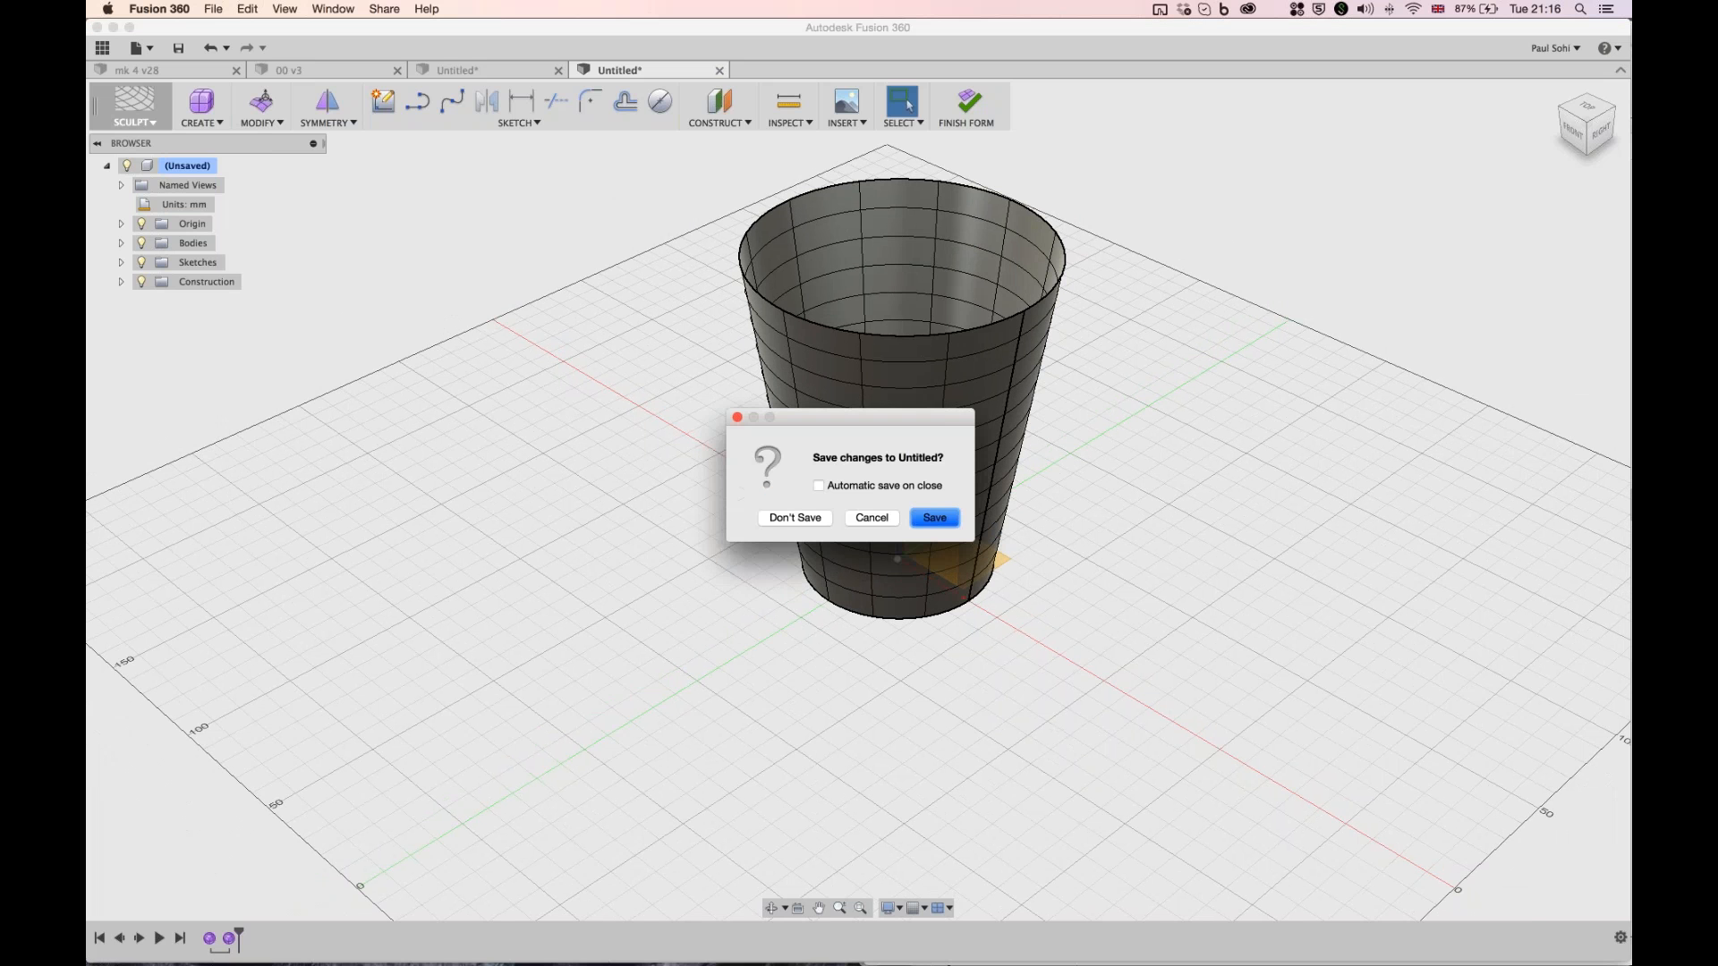
{"action": "key", "text": "Escape"}
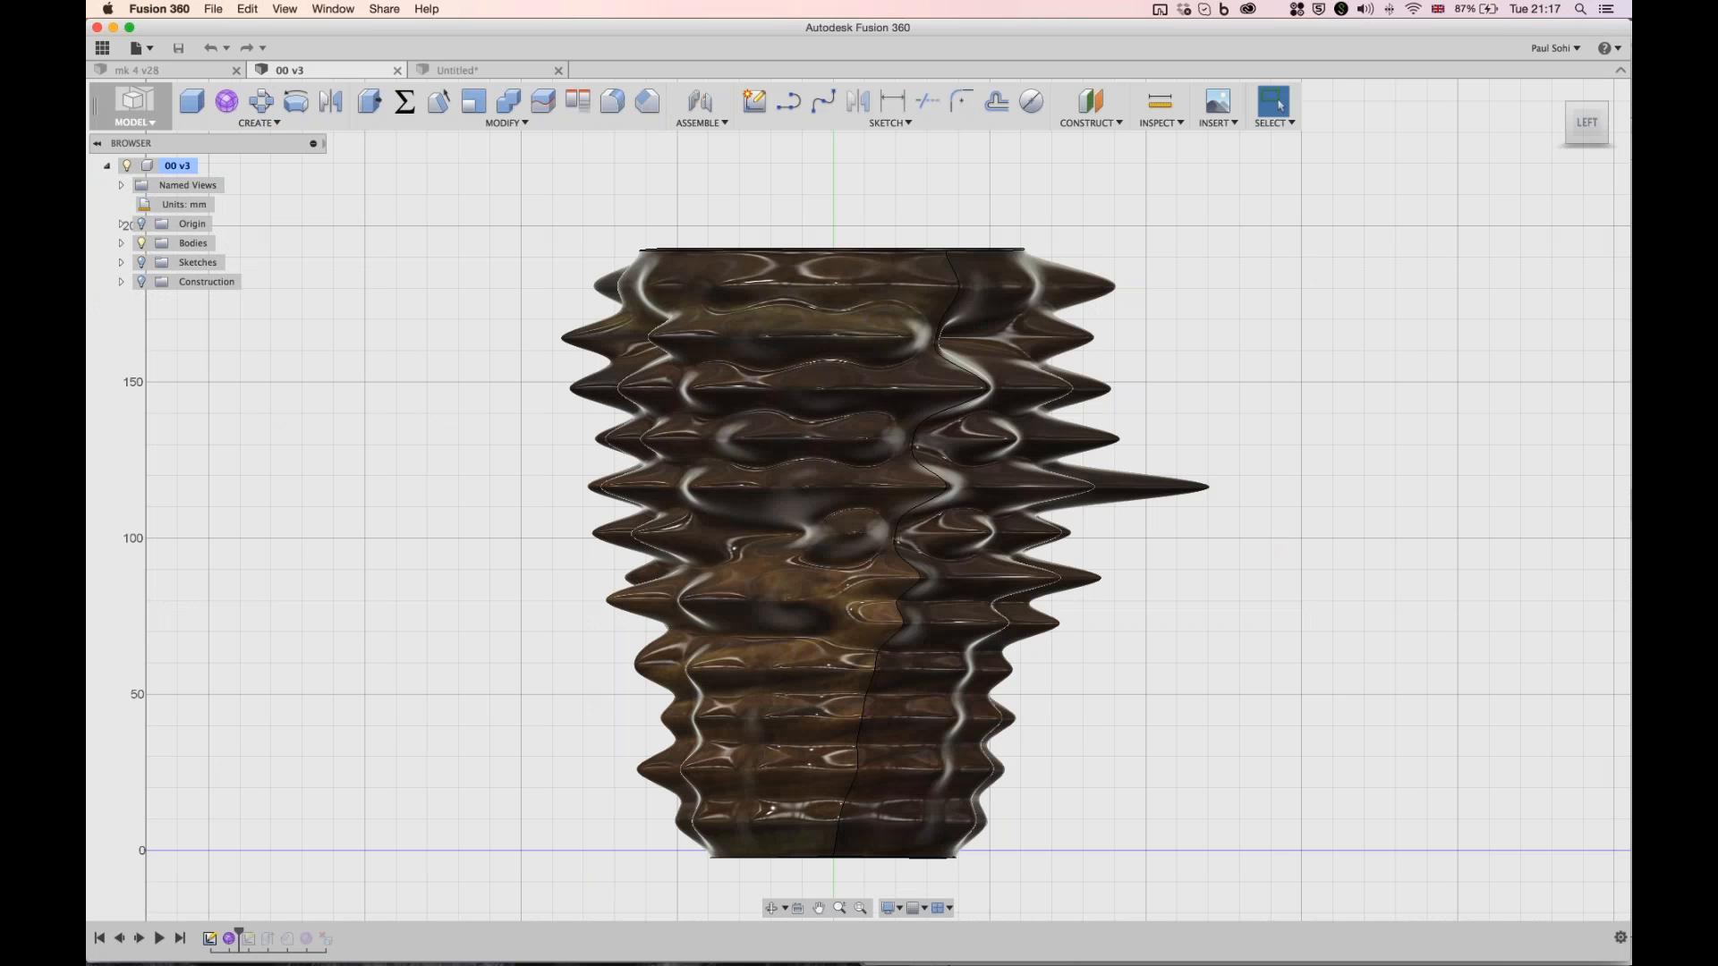
- Examine the spikes of the finished example vase from several angles and close up
{"action": "middle_click_drag", "start_coordinate": [856, 483], "coordinate": [645, 546], "text": "shift"}
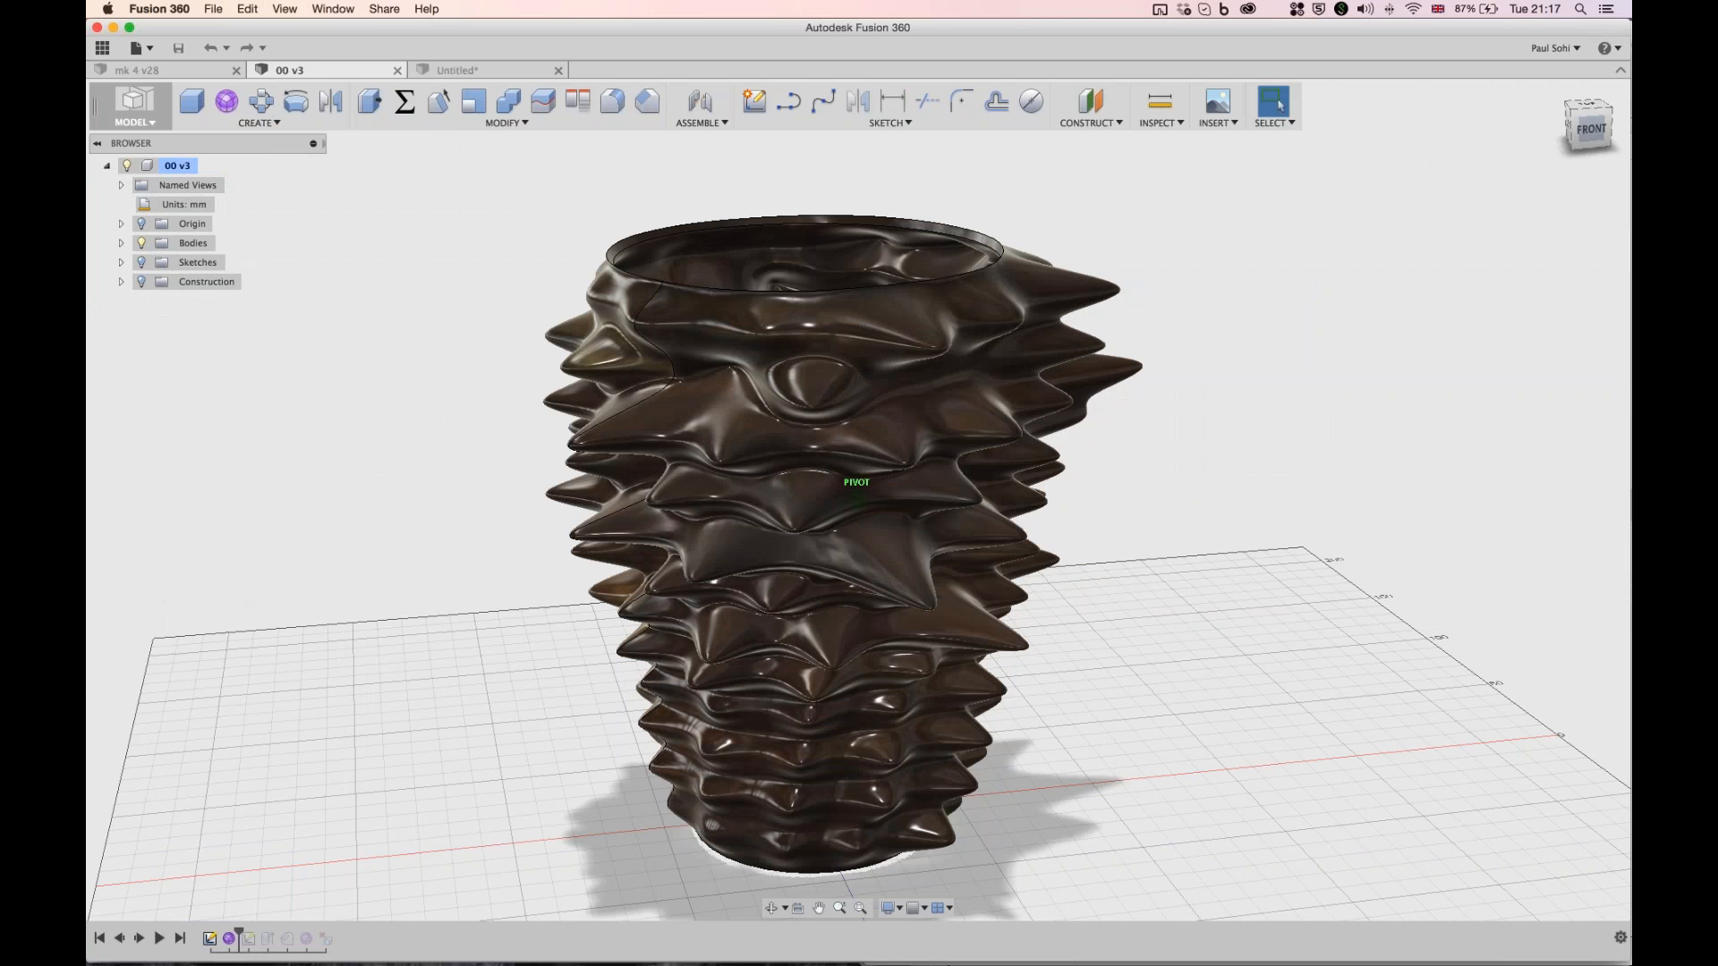
{"action": "middle_click_drag", "start_coordinate": [856, 483], "coordinate": [779, 508], "text": "shift"}
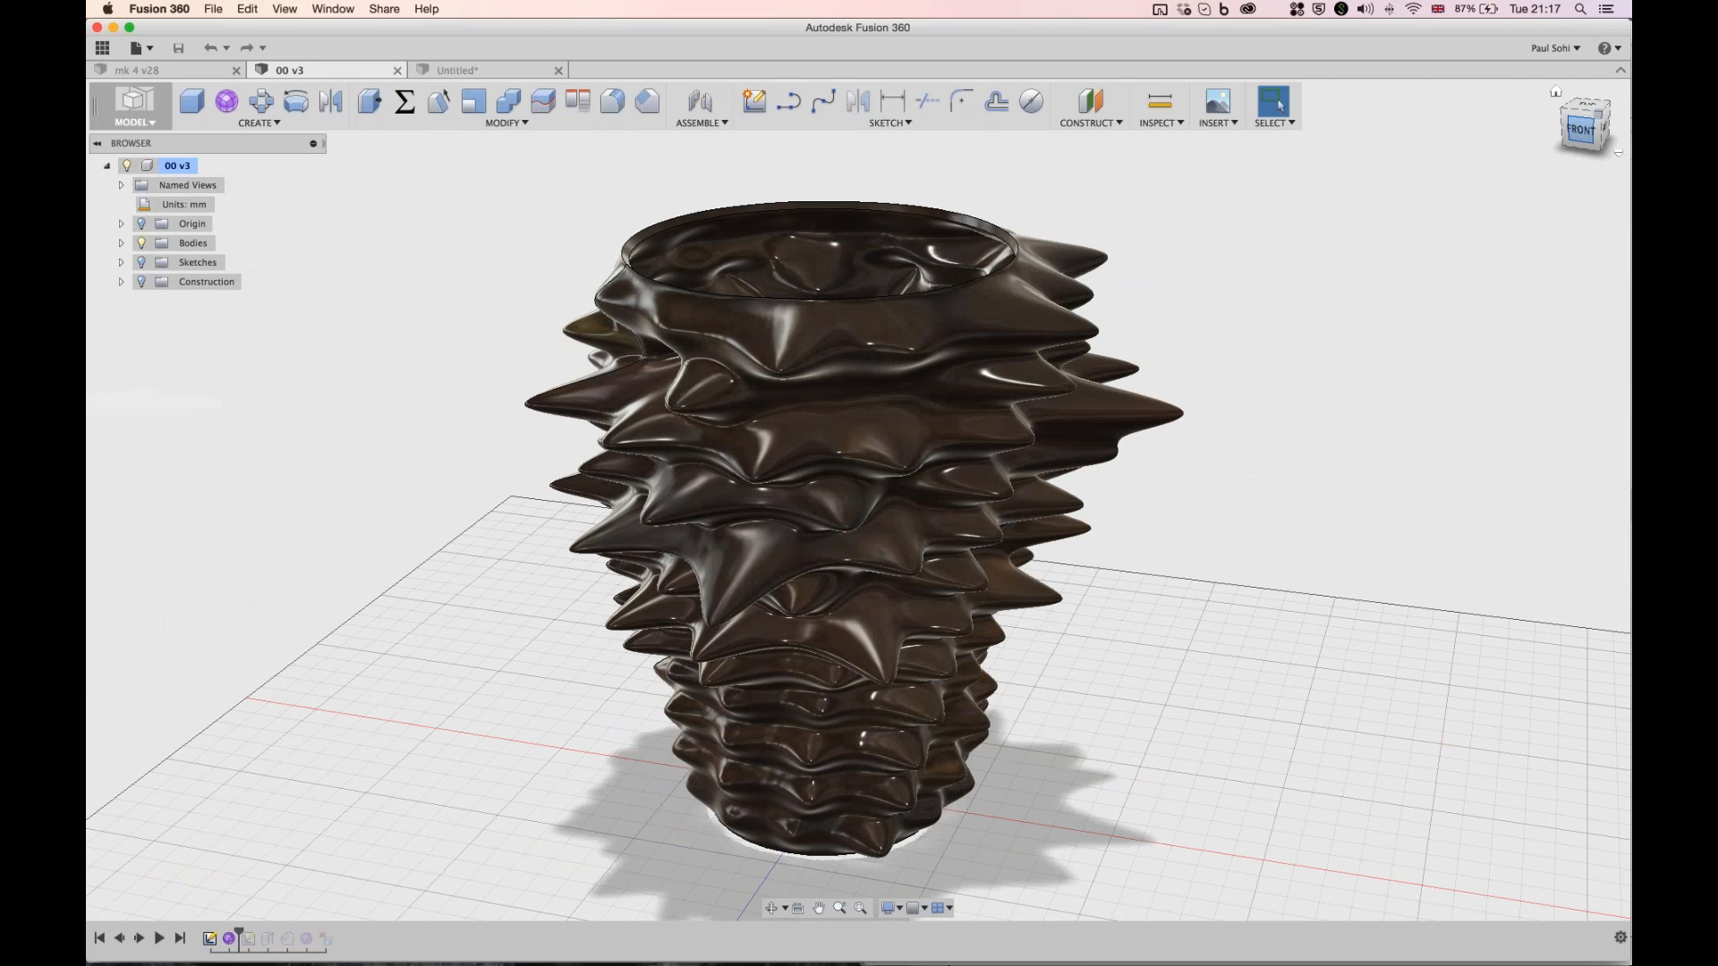
{"action": "left_click", "coordinate": [1598, 114]}
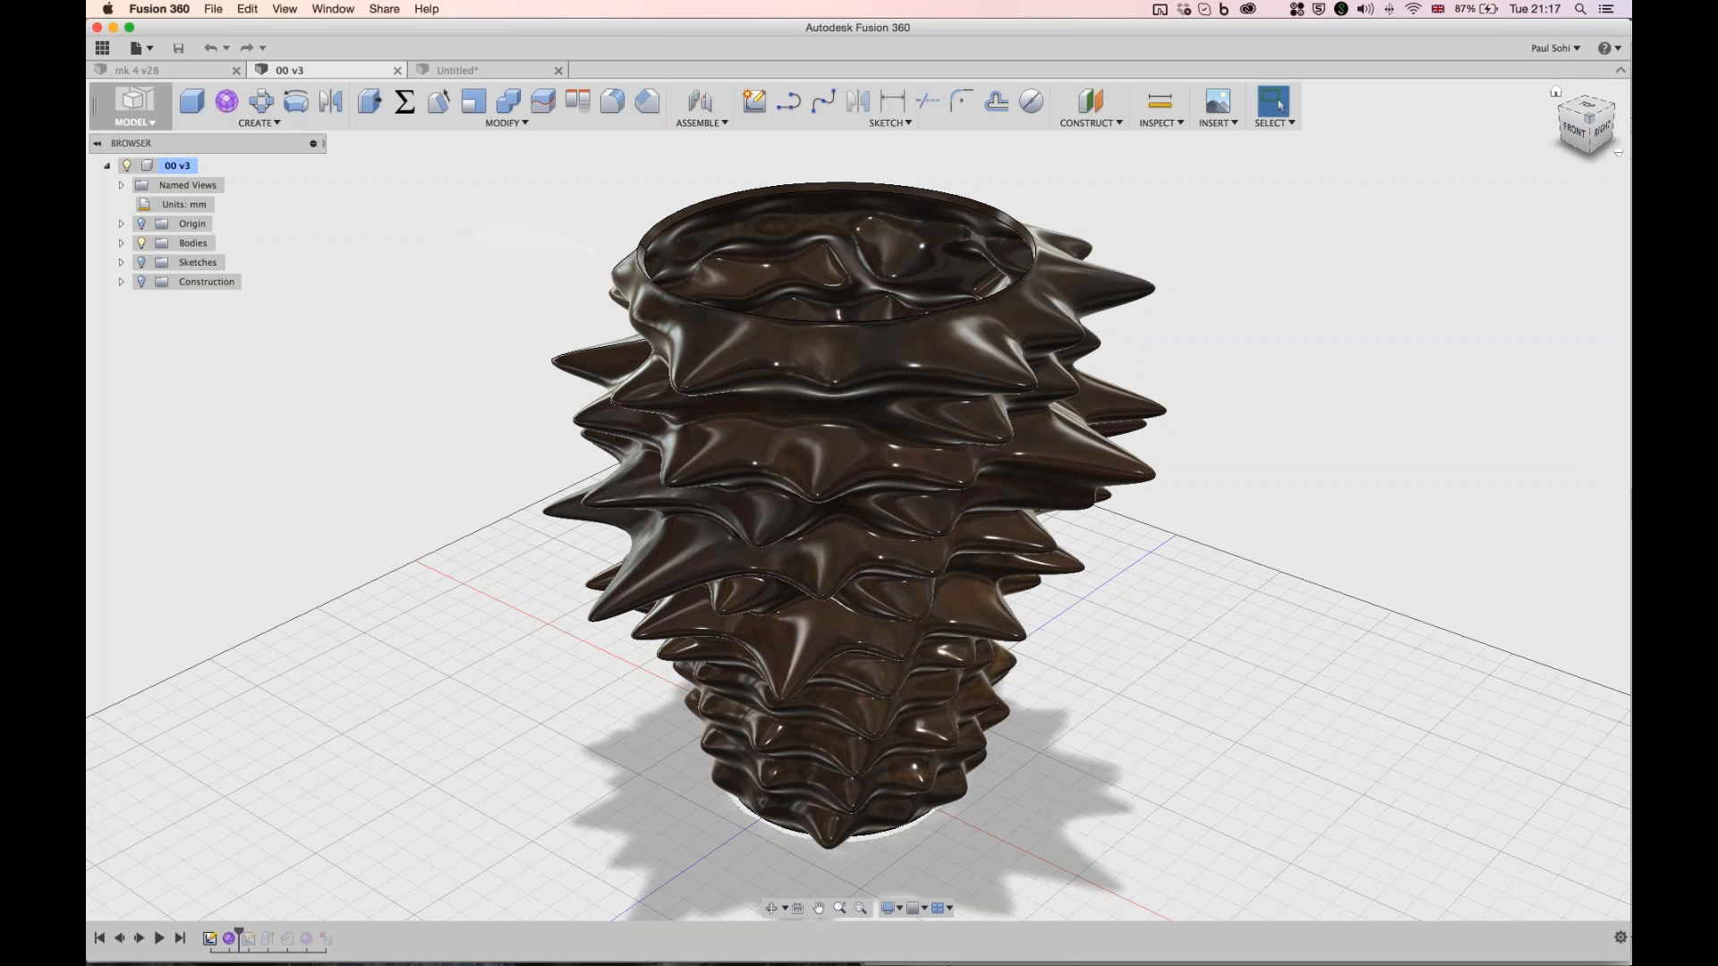
{"action": "left_click_drag", "start_coordinate": [1592, 120], "coordinate": [1599, 109]}
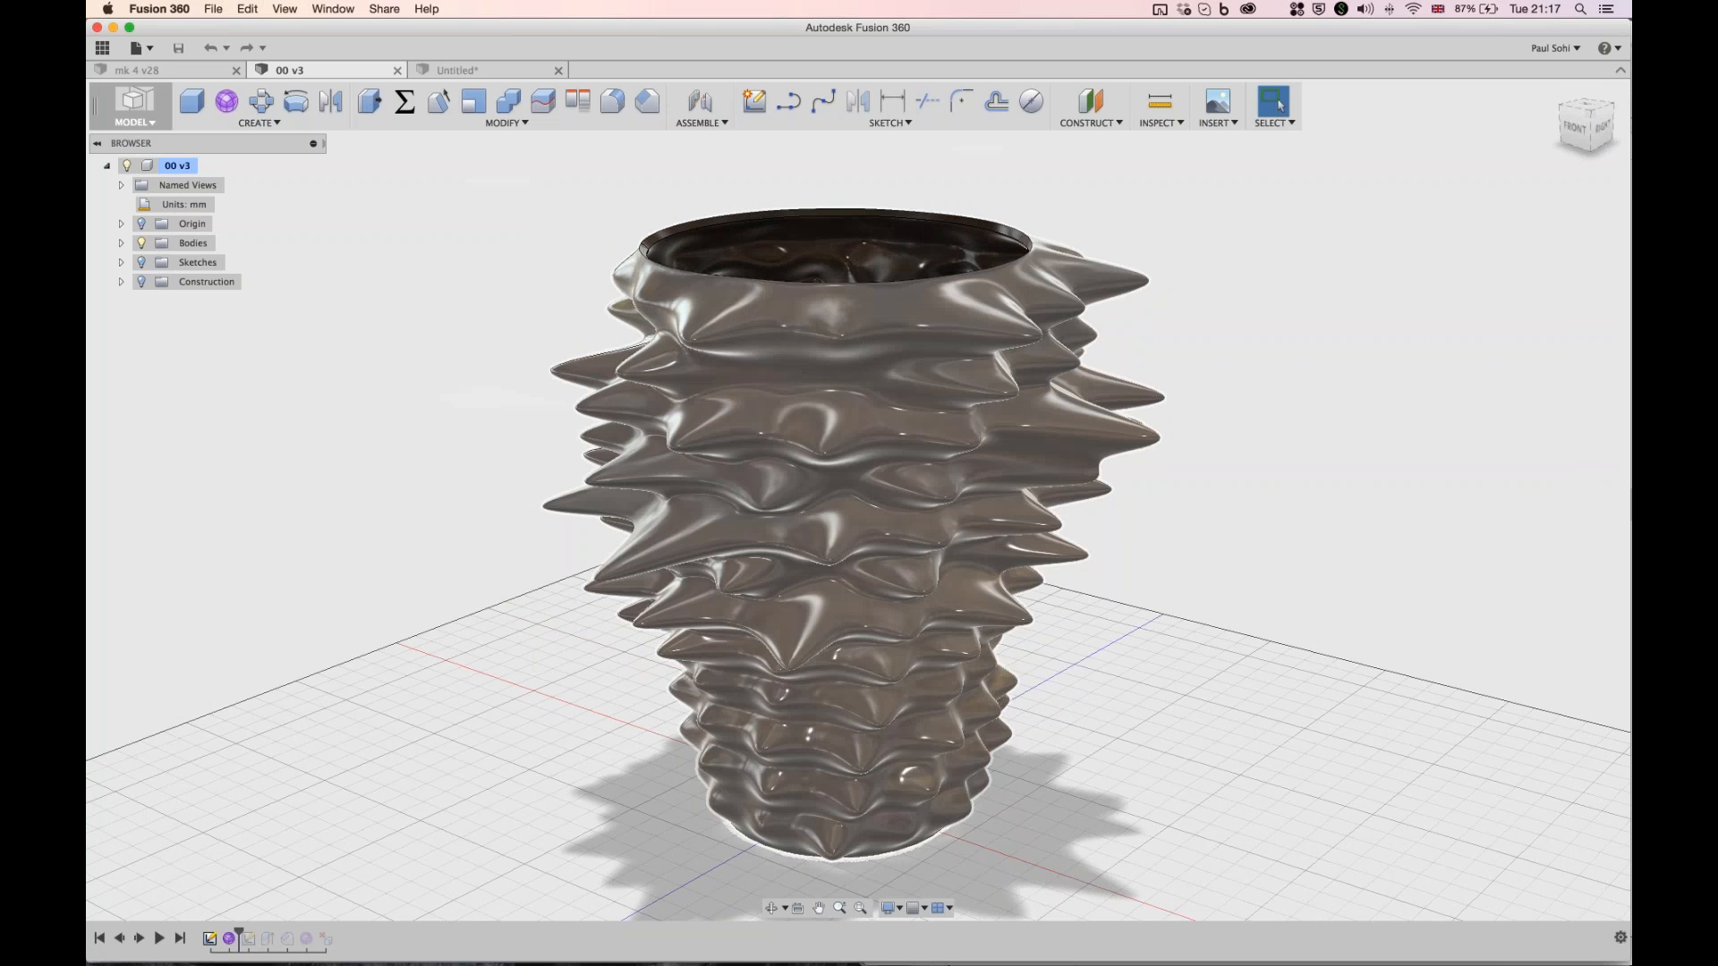
{"action": "scroll", "coordinate": [684, 498], "scroll_direction": "up", "scroll_amount": 3}
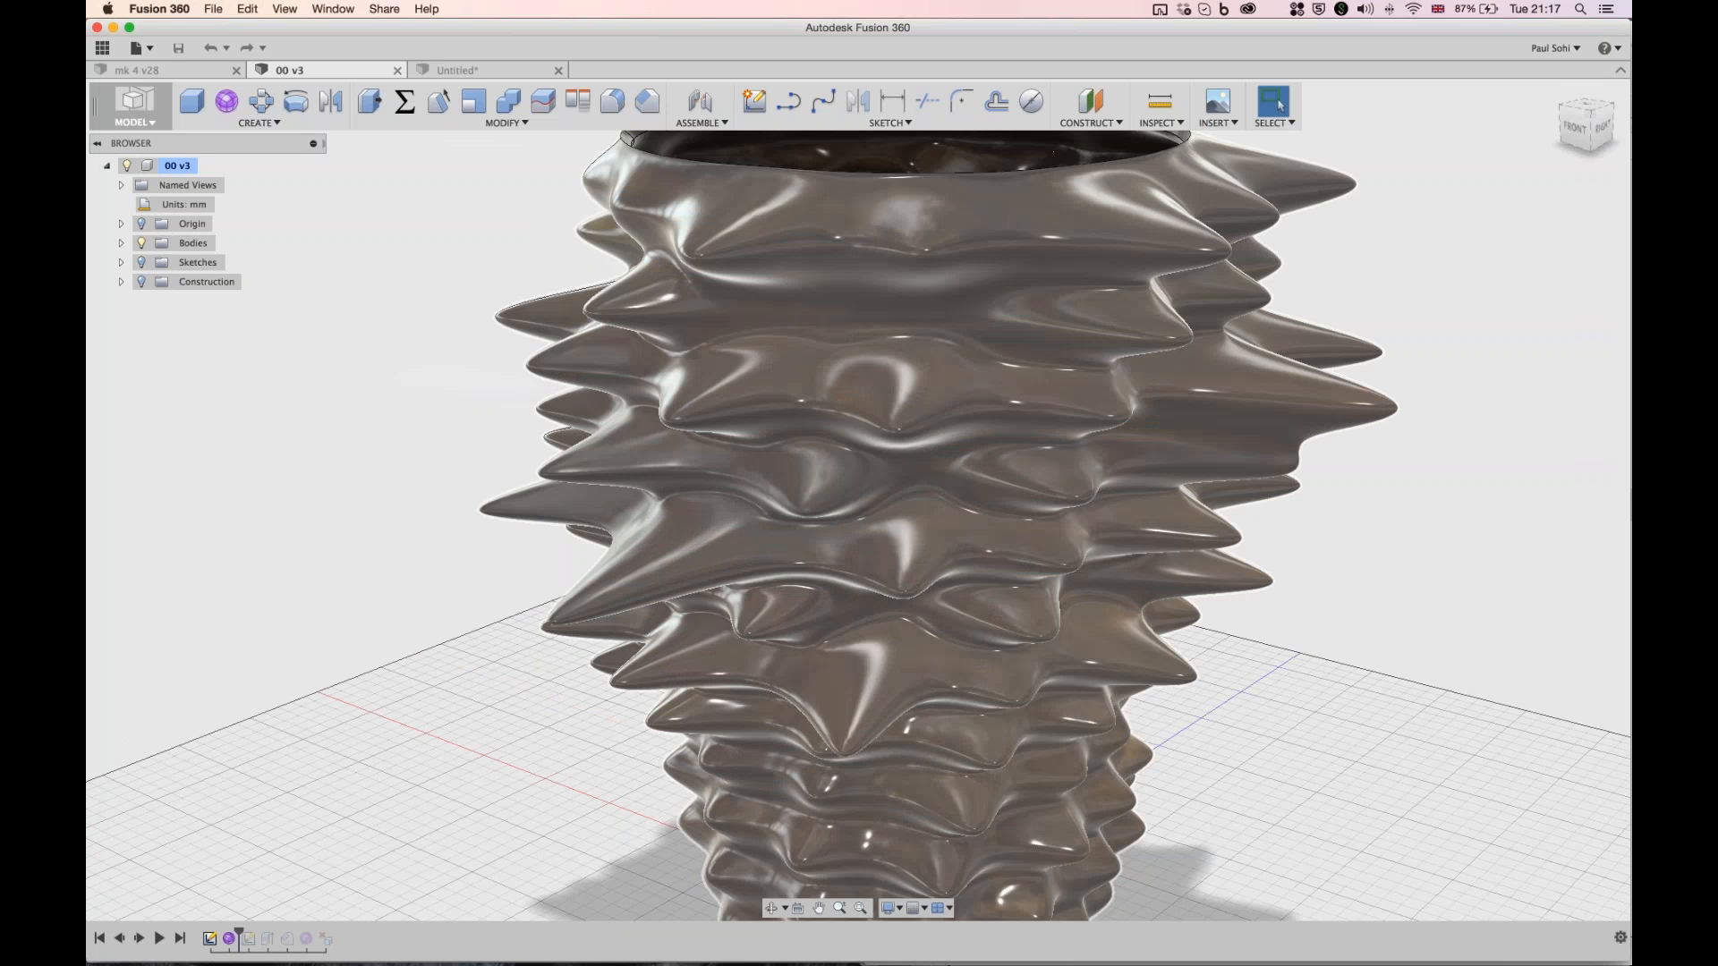
{"action": "scroll", "coordinate": [881, 633], "scroll_direction": "down", "scroll_amount": 1}
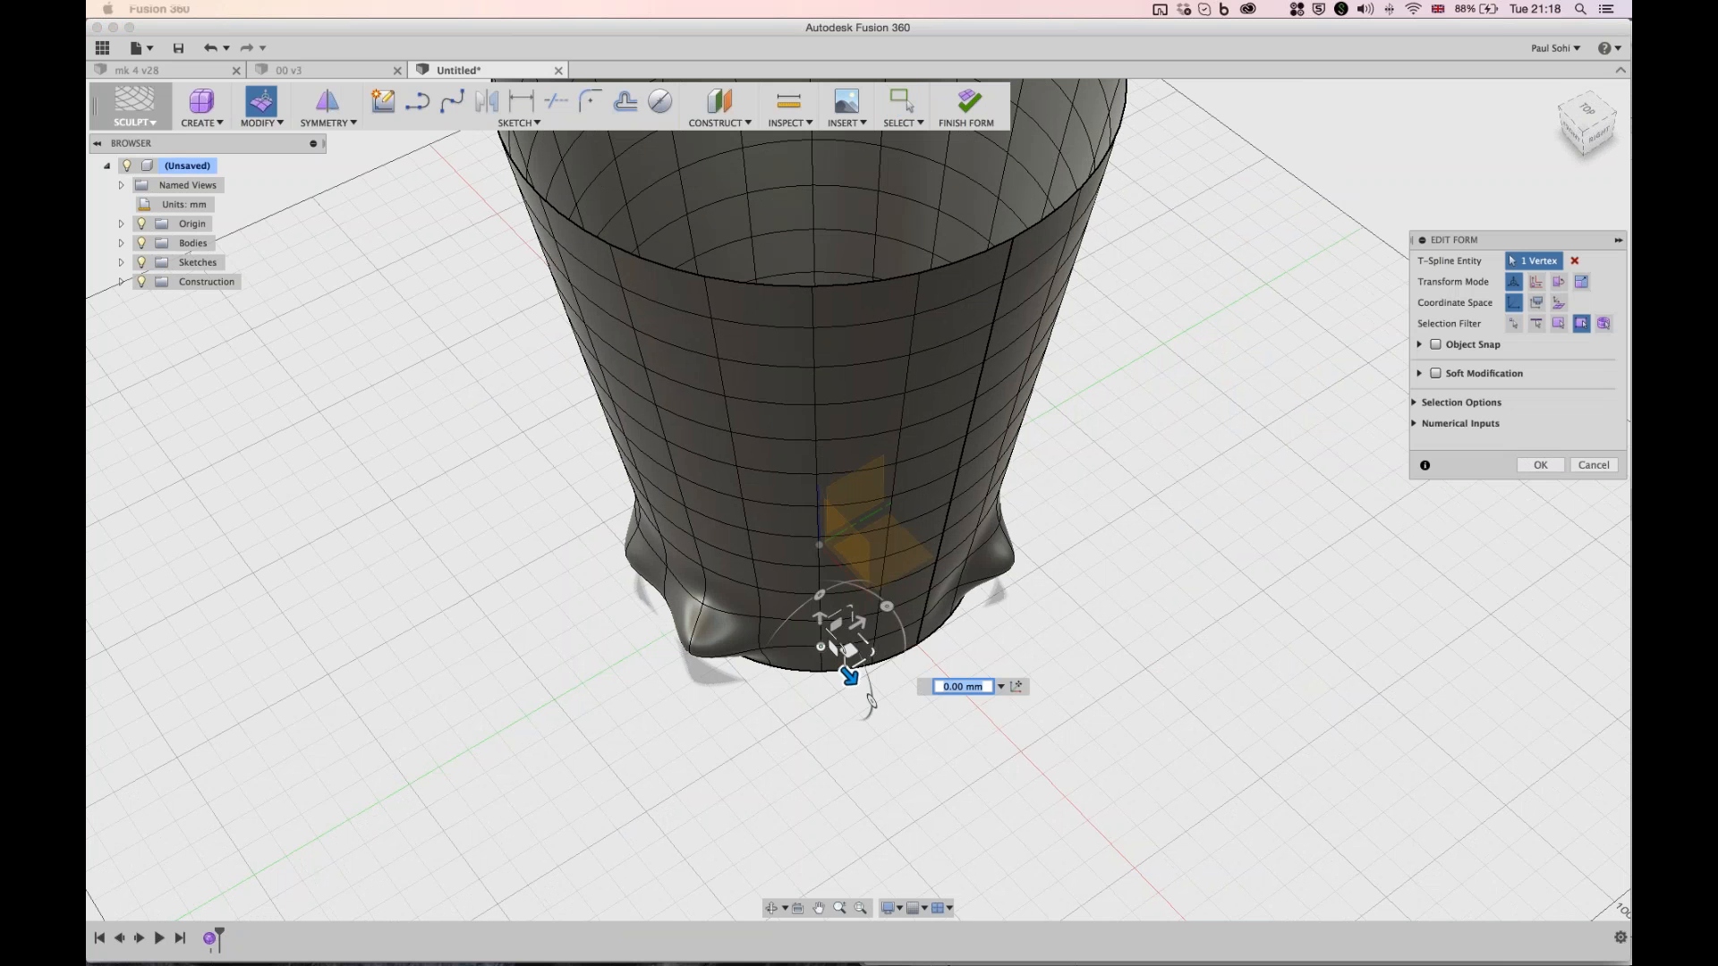
- In the untitled vase form, pull the selected base-row vertex outward by about 22.8 mm and -17.7 mm into another spike
{"action": "left_click_drag", "start_coordinate": [846, 651], "coordinate": [846, 729]}
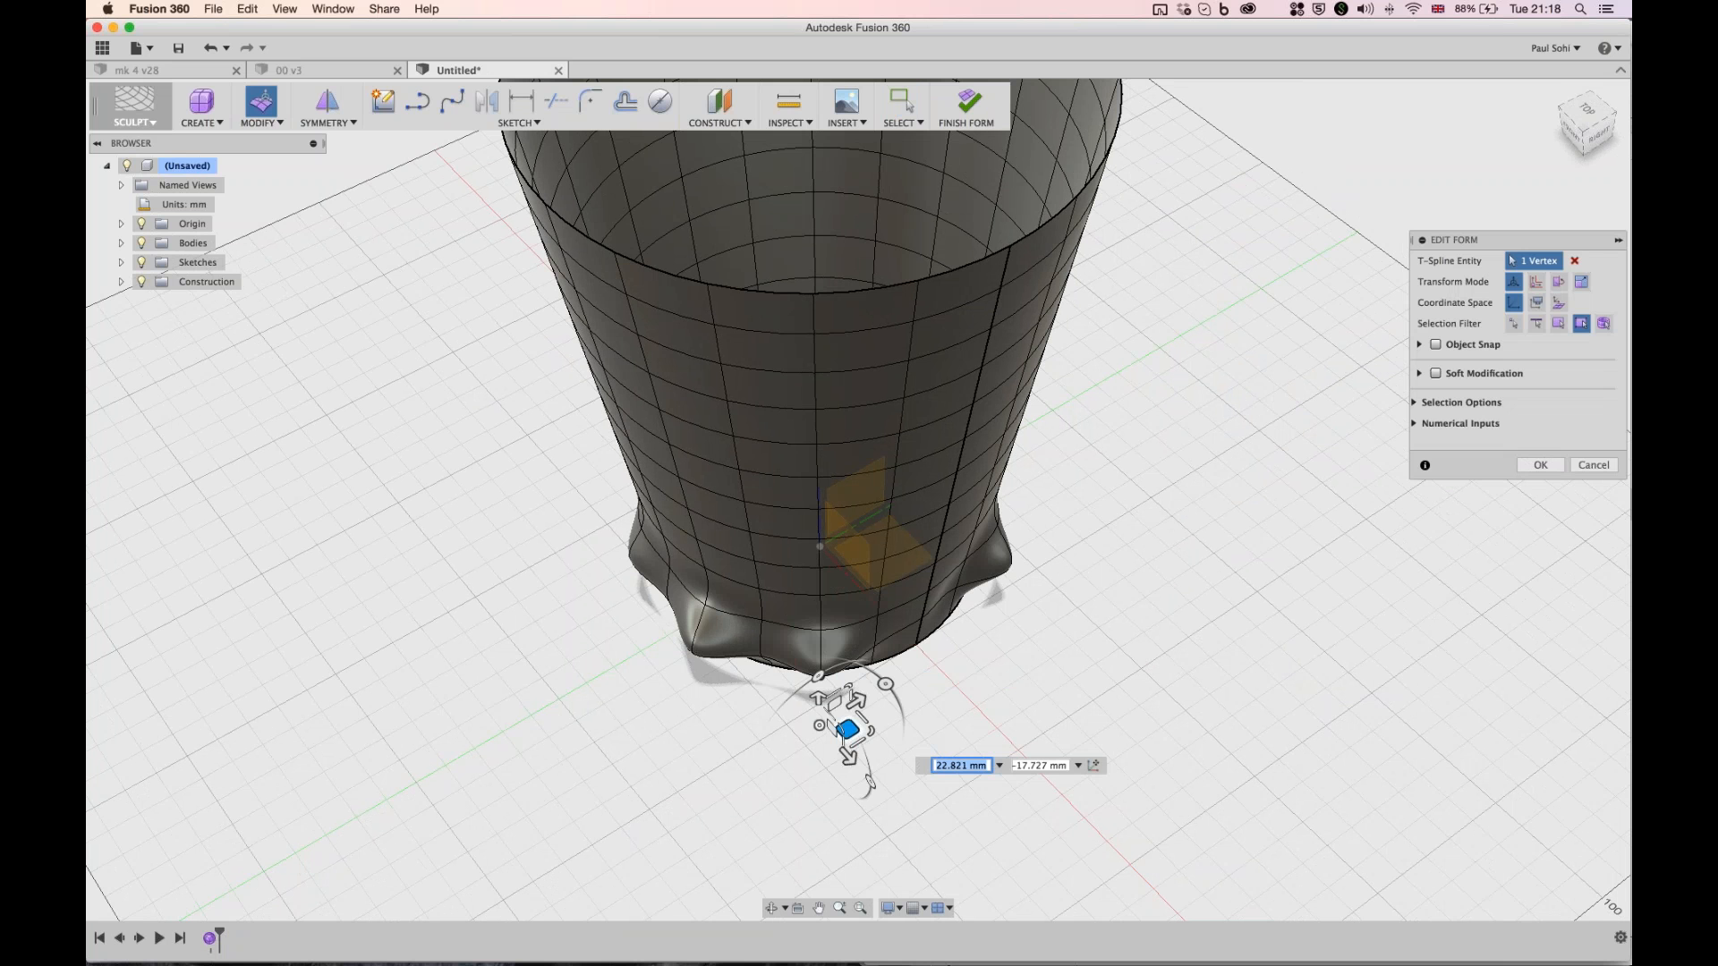
{"action": "scroll", "coordinate": [1056, 822], "scroll_direction": "down", "scroll_amount": 2}
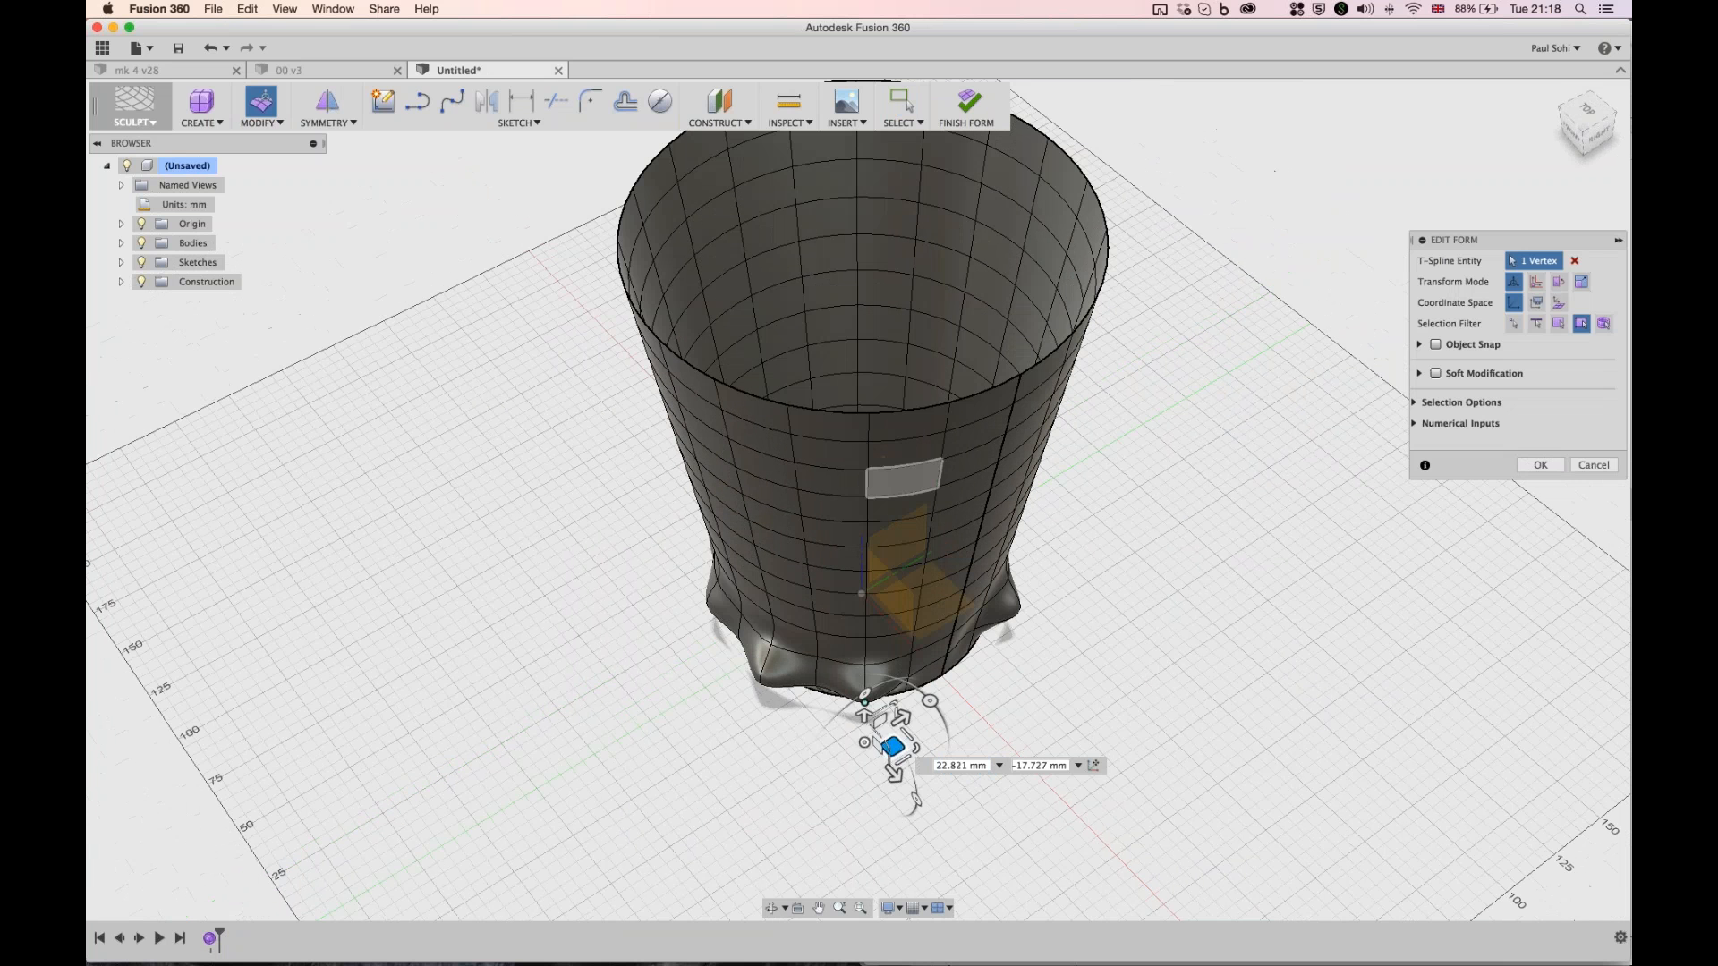
- Create a sculpt box beside the vase, about 104.8 by 106.7 mm and 210 mm high, with 3 width faces
{"action": "key", "text": "super+Tab"}
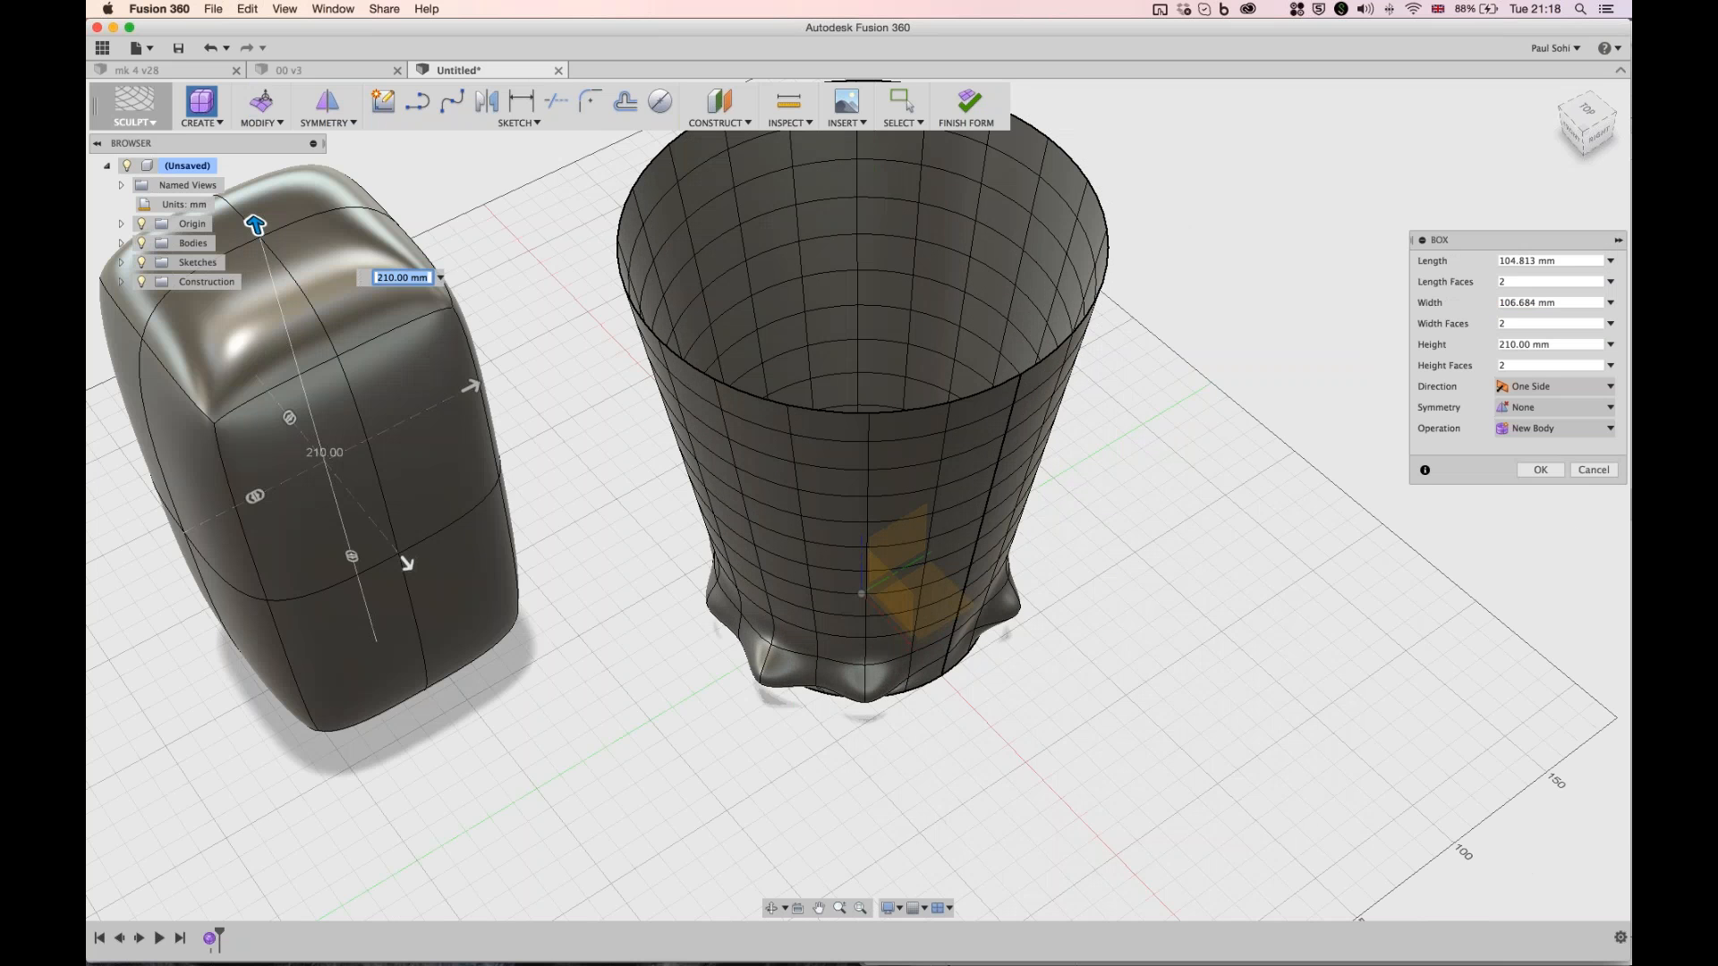
{"action": "left_click_drag", "start_coordinate": [255, 495], "coordinate": [276, 484]}
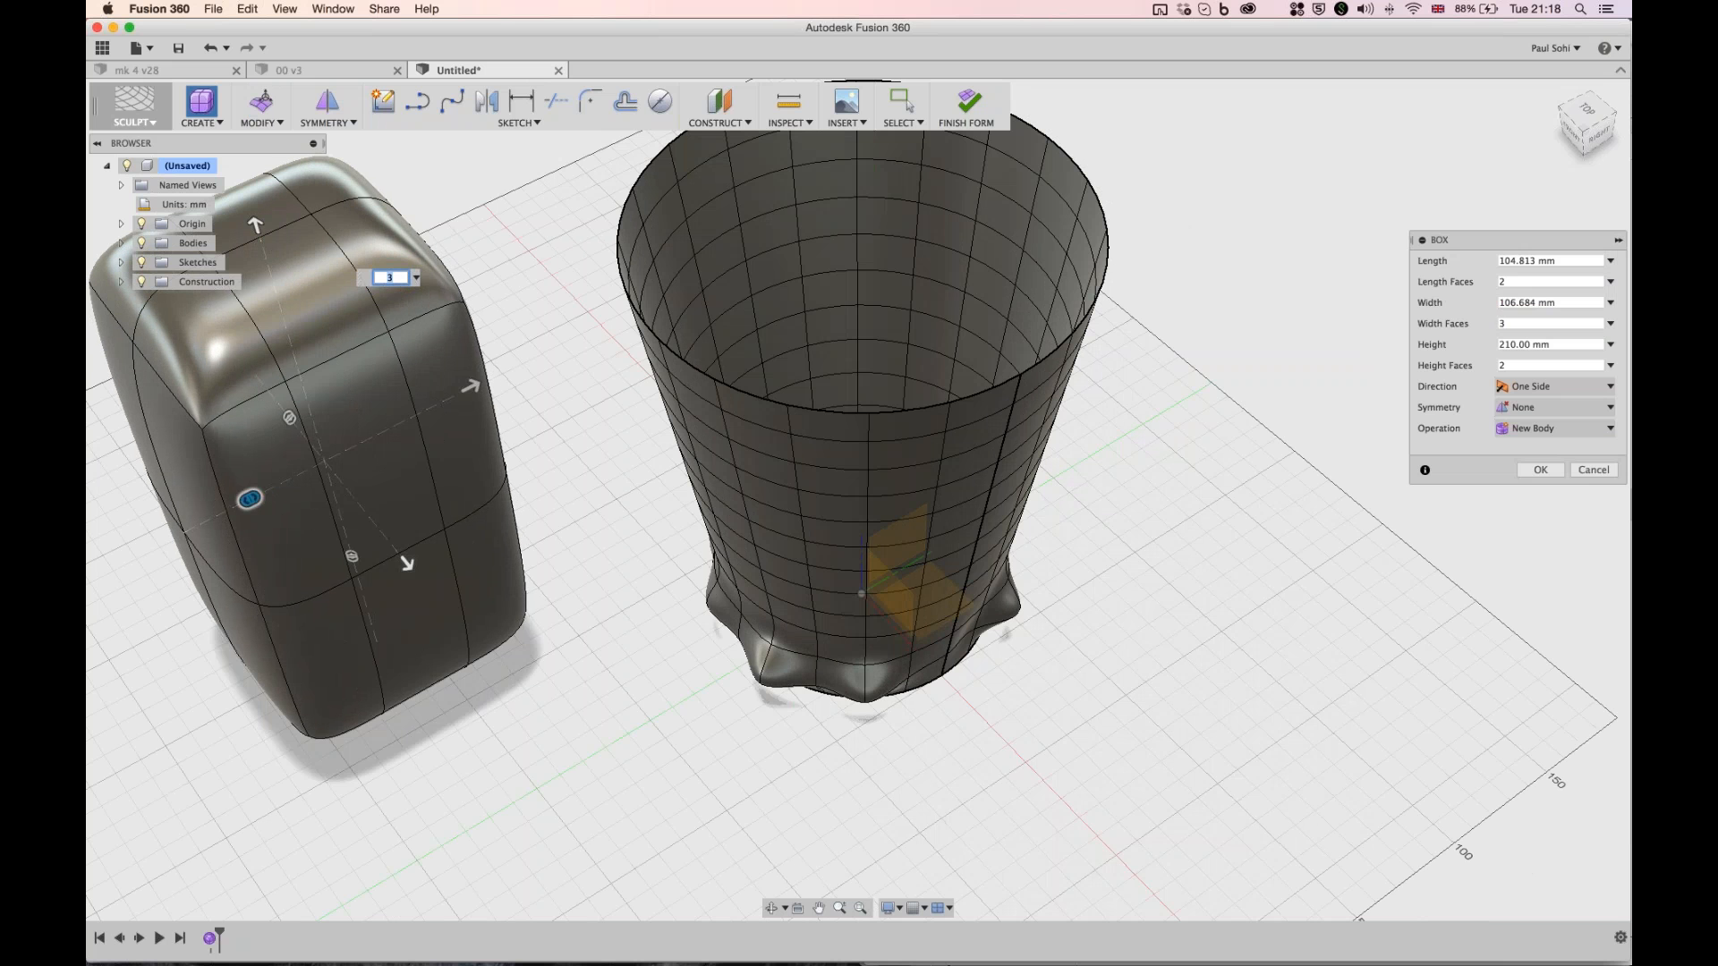
{"action": "key", "text": "Return"}
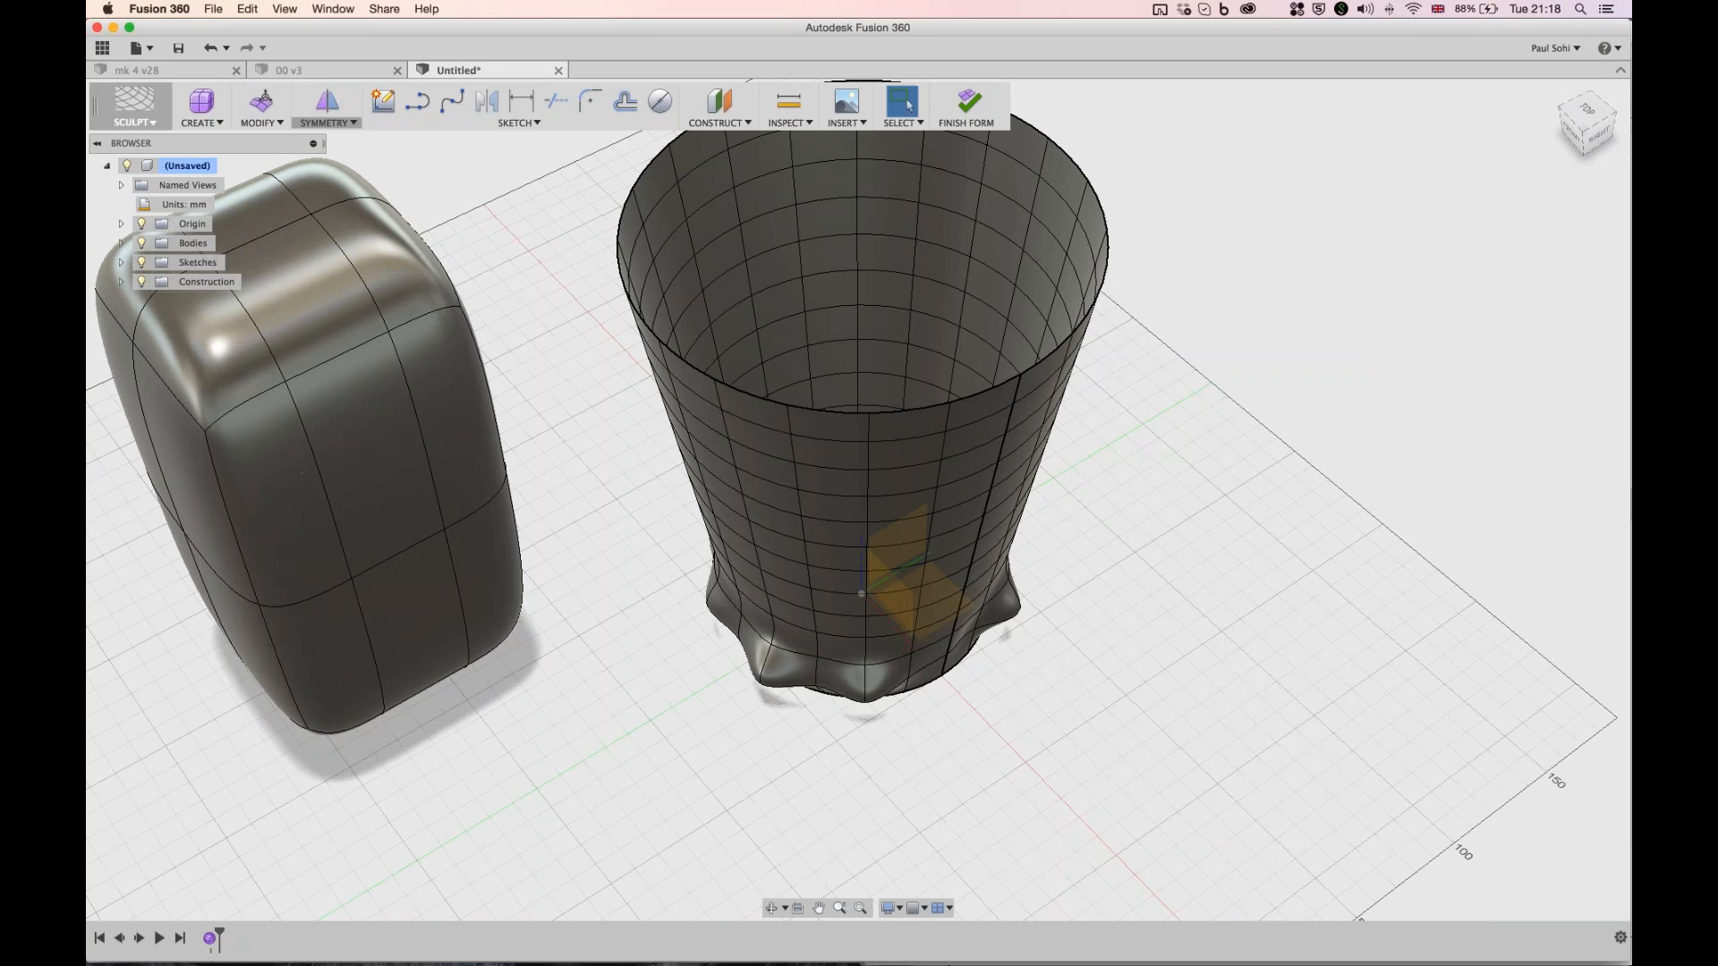
- Try to apply internal mirror symmetry to the box, starting from an upper face at one end of its front side
{"action": "left_click", "coordinate": [328, 122]}
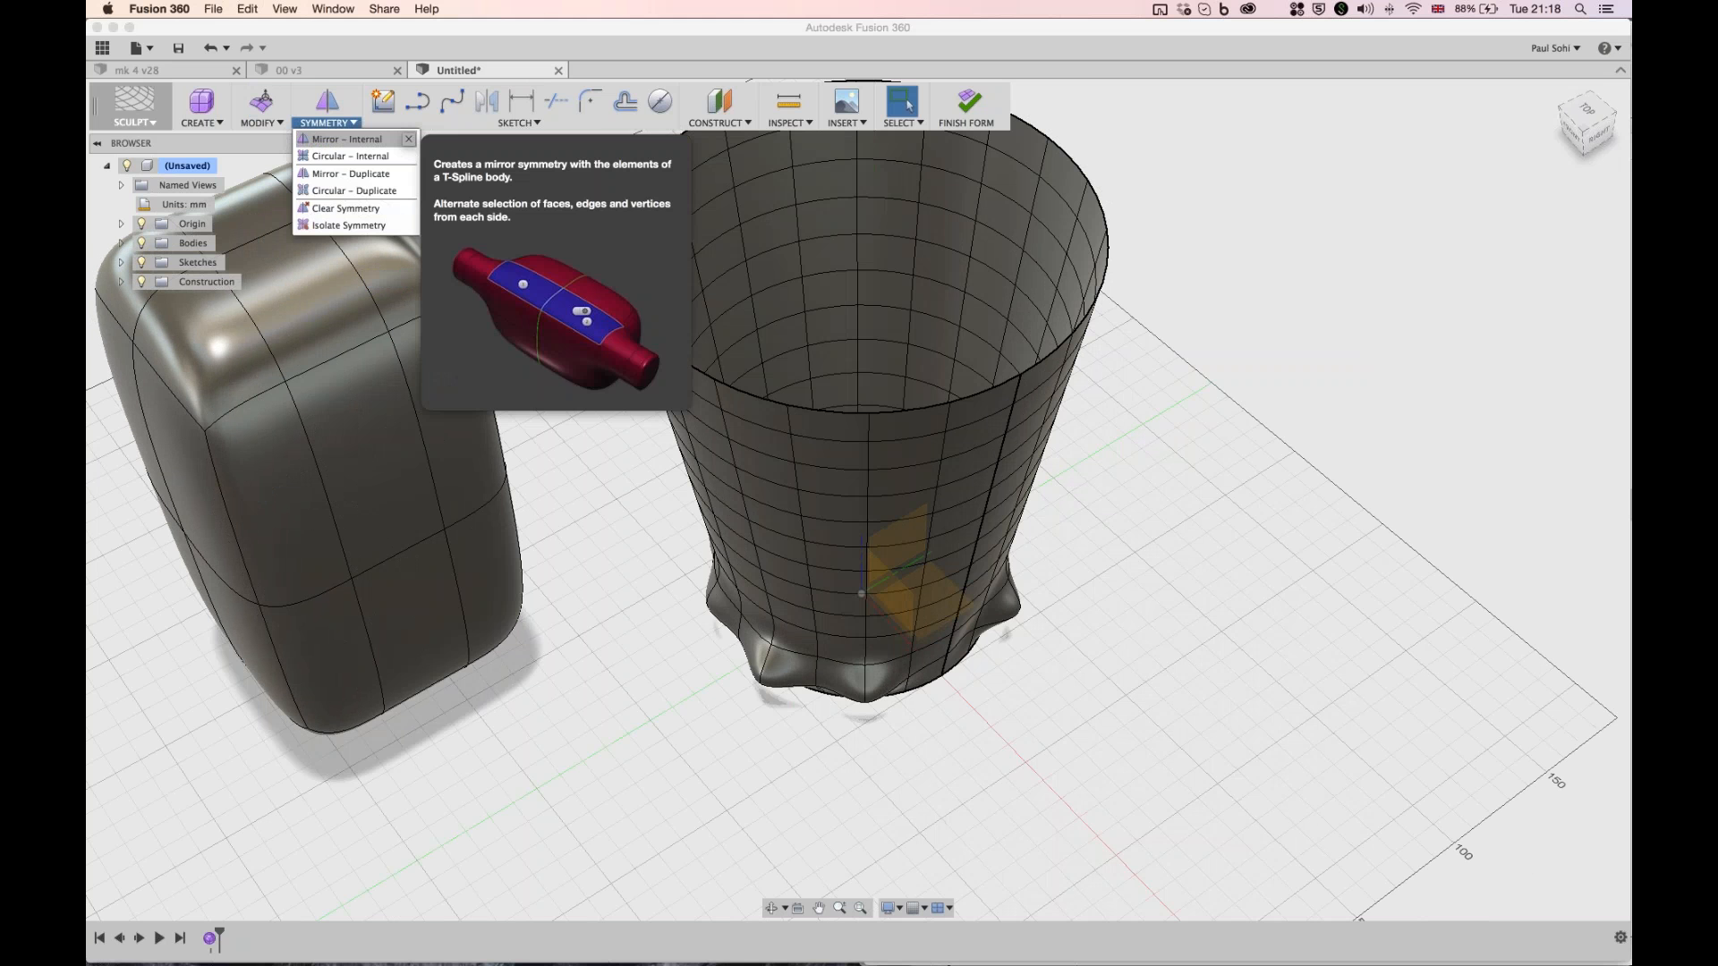
{"action": "left_click", "coordinate": [347, 139]}
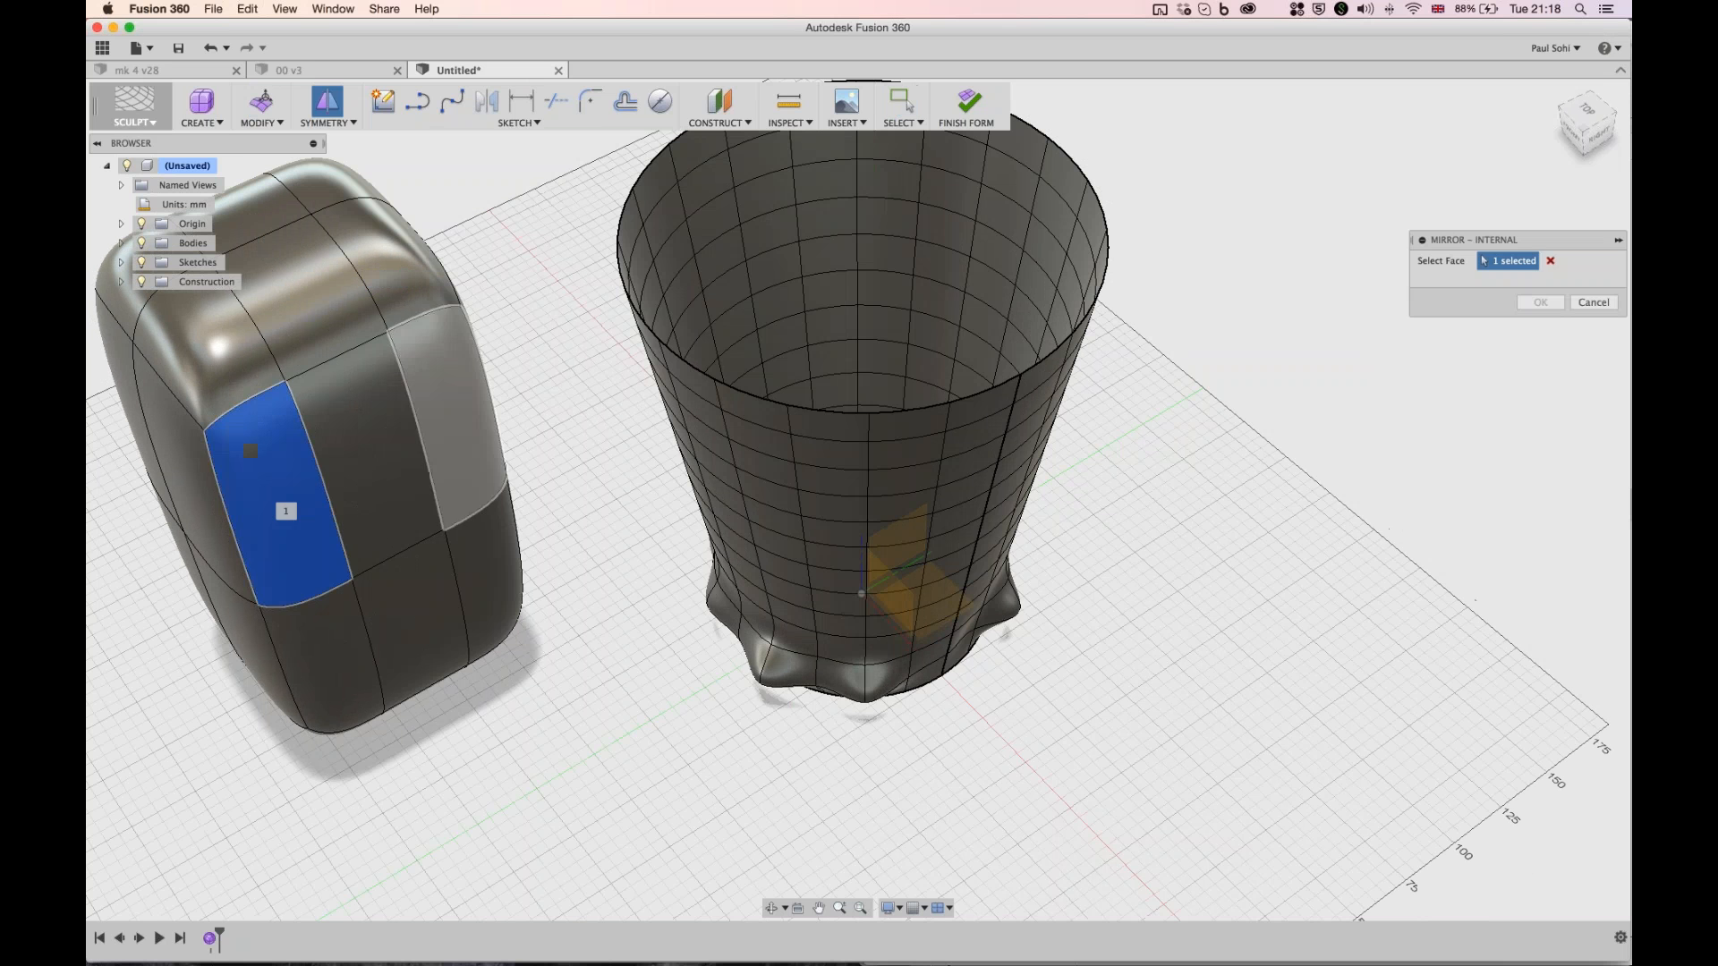
{"action": "left_click", "coordinate": [905, 102]}
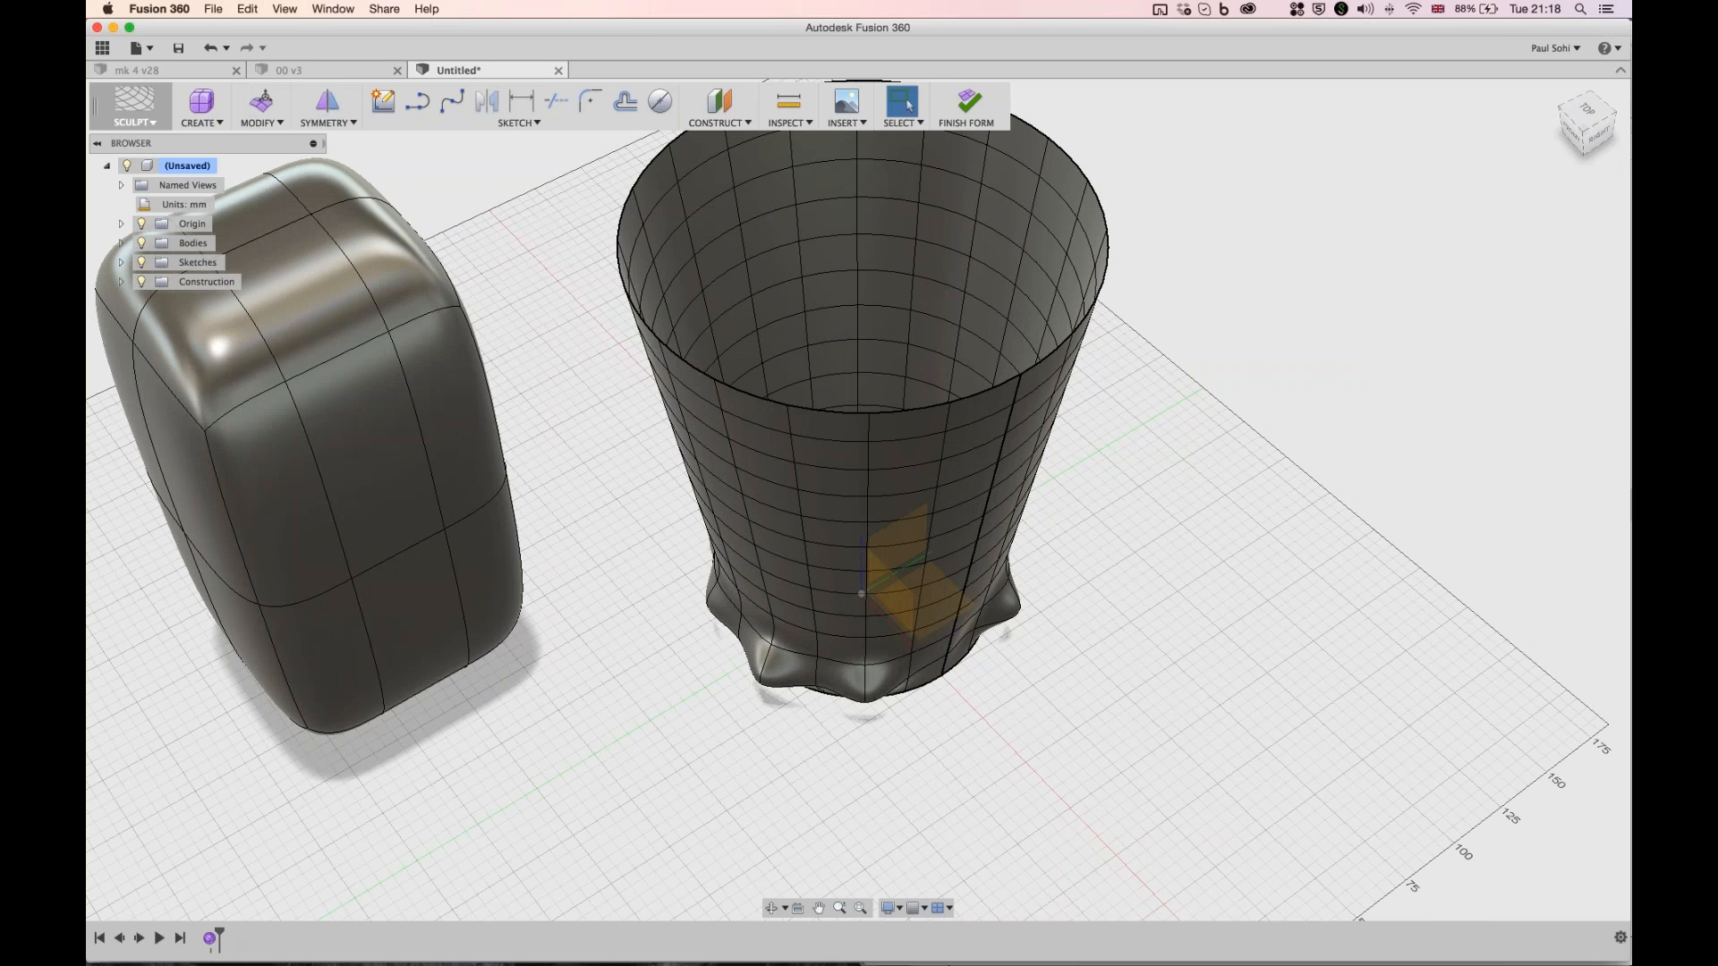
- Undo the first box, create a smaller one beside the vase and apply internal mirror symmetry between its two adjacent upper front faces
{"action": "key", "text": "super+z"}
{"action": "left_click", "coordinate": [201, 102]}
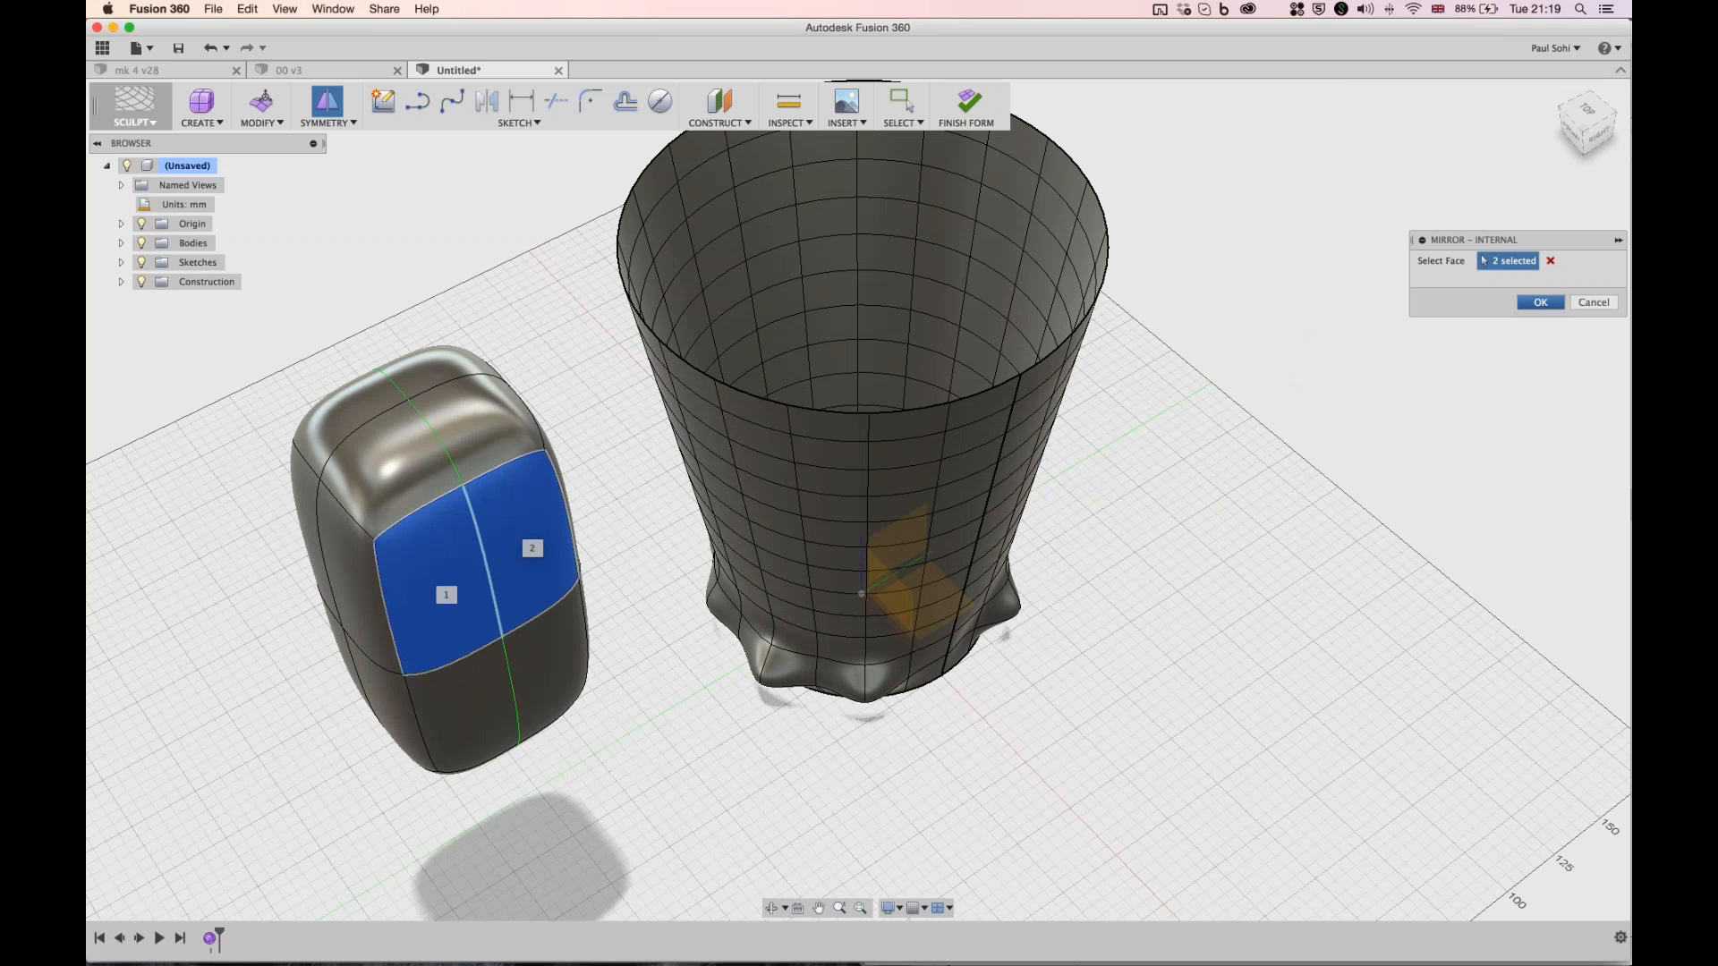
{"action": "key", "text": "Return"}
- Undo the internal mirror symmetry and the creation of the smaller box
{"action": "key", "text": "Escape"}
{"action": "key", "text": "super+z"}
{"action": "key", "text": "super+z"}
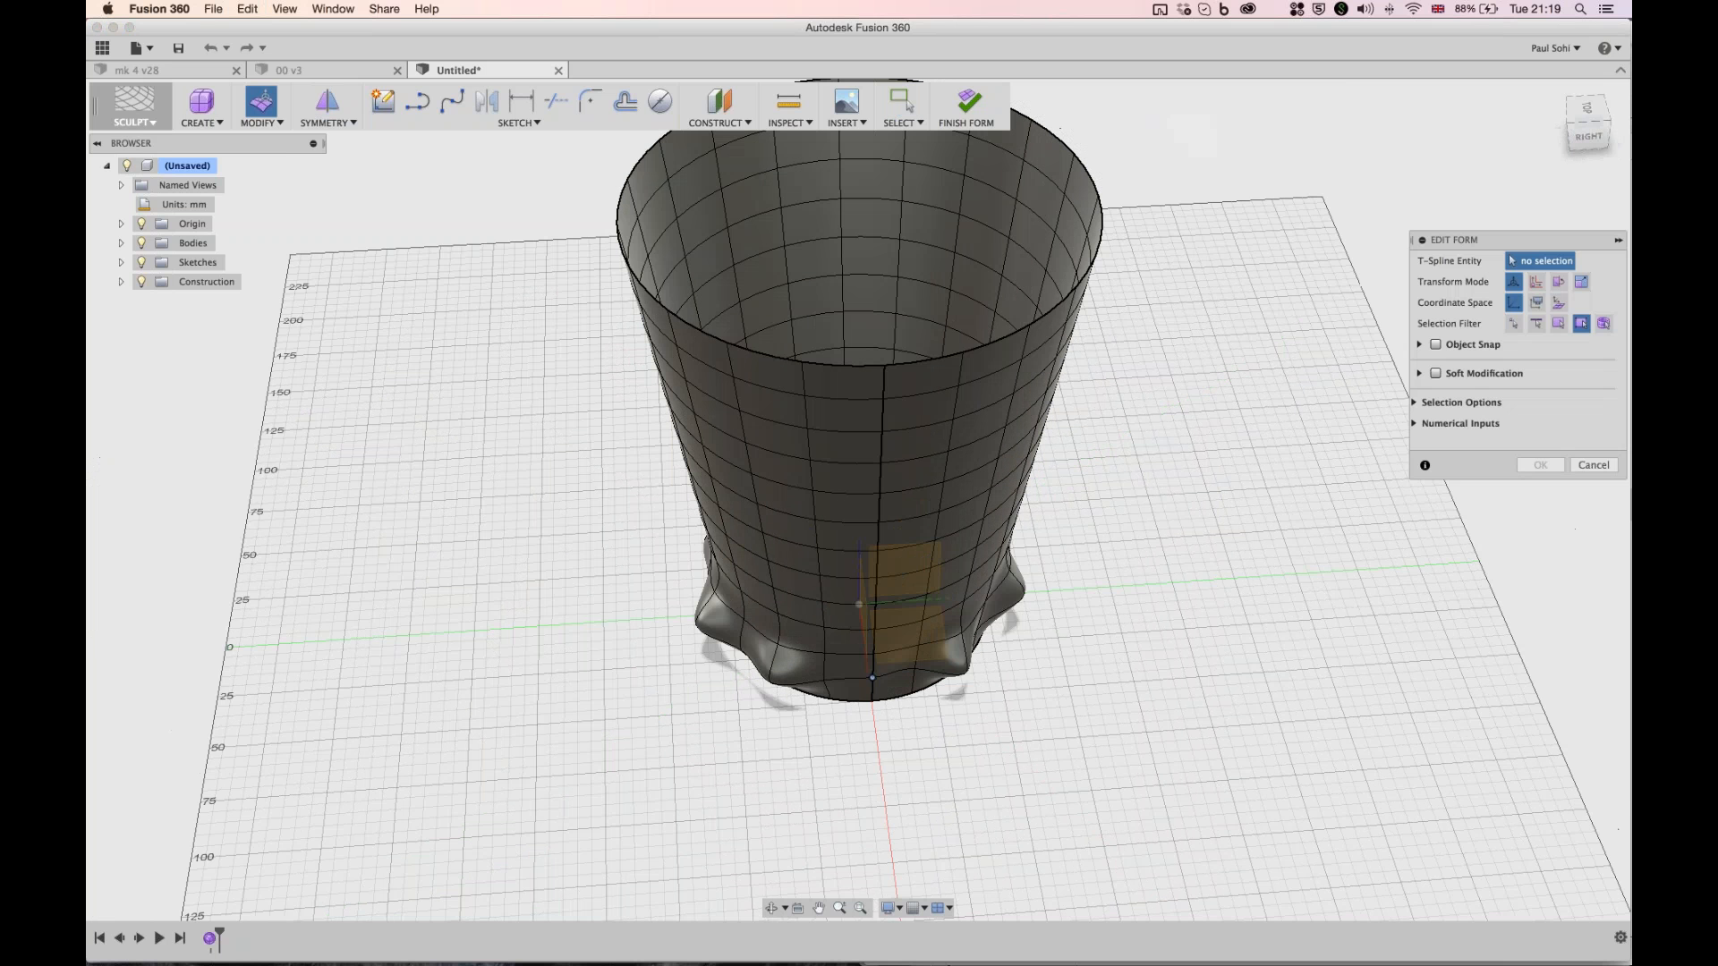
- Pull alternate vertices in the vase's lowest row outward one by one to form a ring of small spikes around the base
{"action": "left_click", "coordinate": [873, 678]}
{"action": "left_click_drag", "start_coordinate": [879, 736], "coordinate": [884, 767]}
{"action": "key", "text": "Escape"}
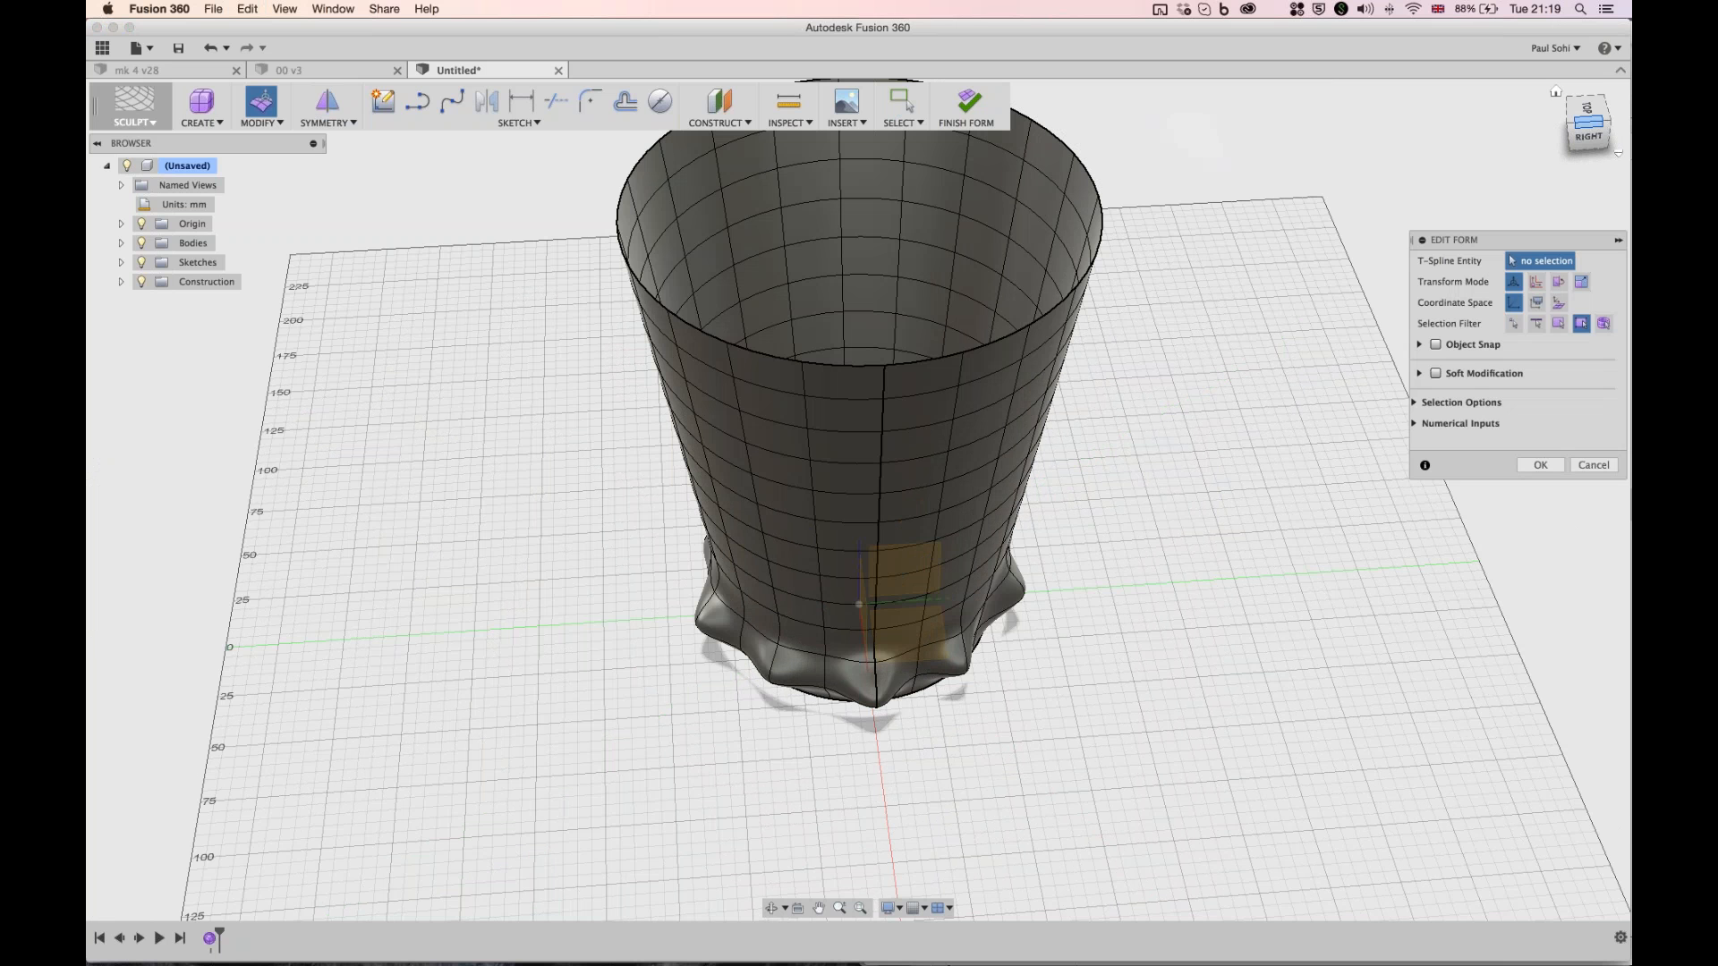
{"action": "left_click_drag", "start_coordinate": [1588, 121], "coordinate": [1593, 115]}
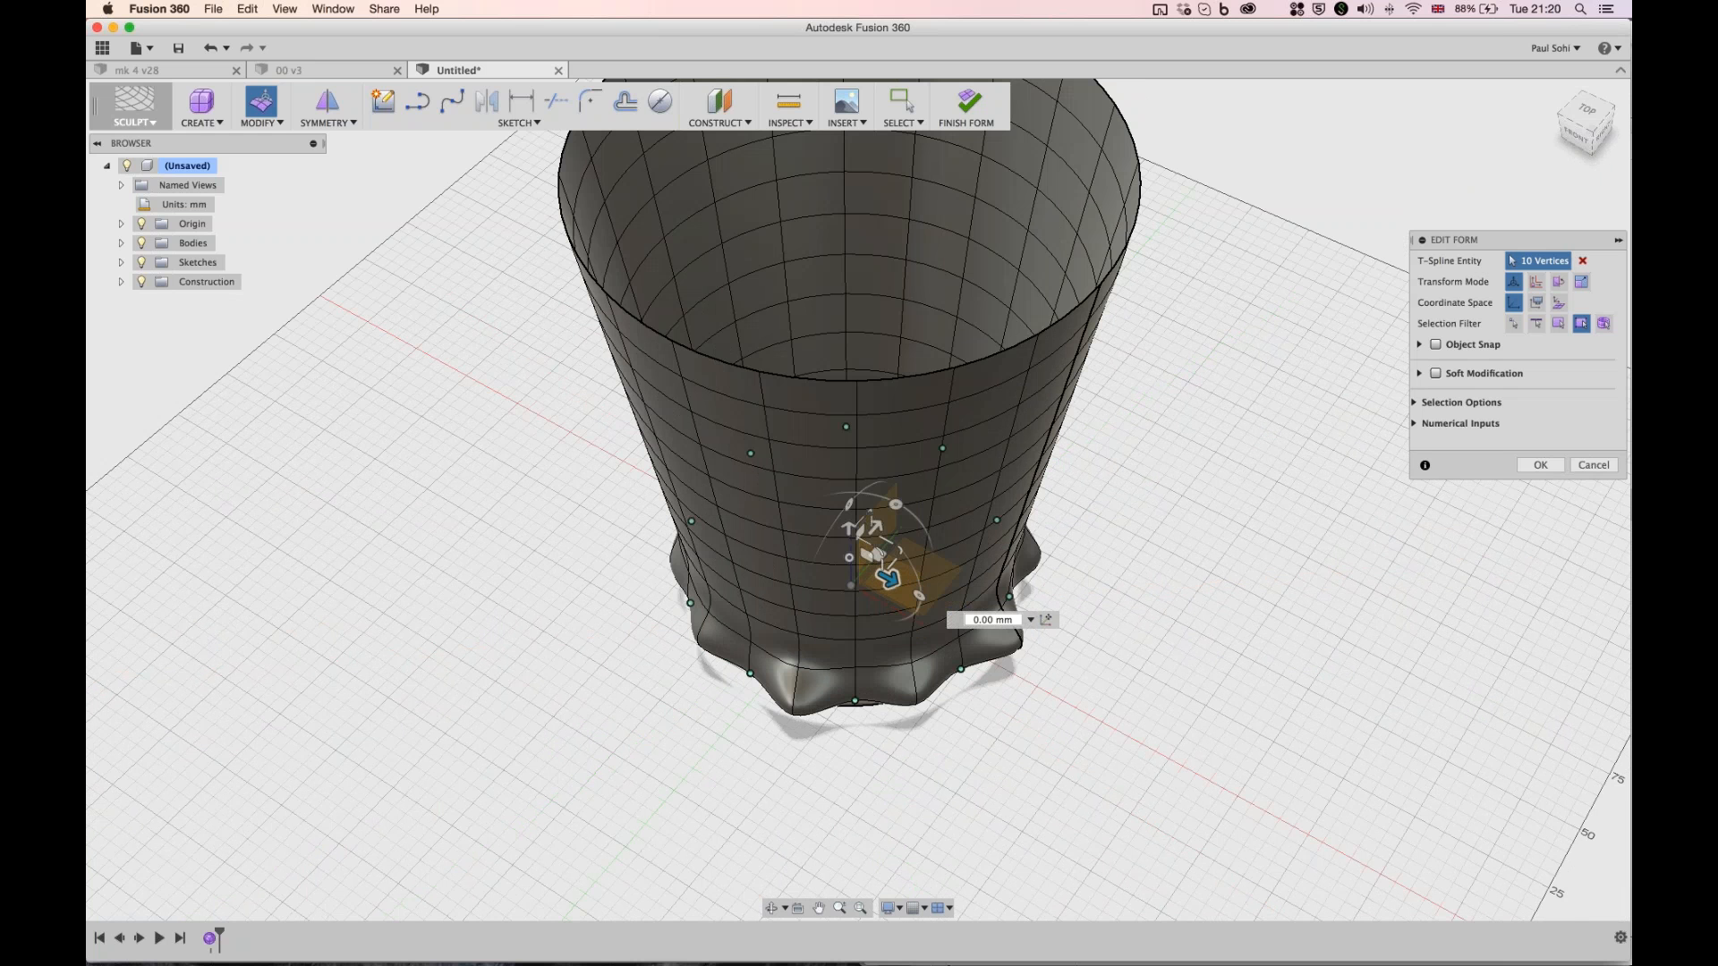
{"action": "middle_click_drag", "start_coordinate": [857, 501], "coordinate": [857, 572], "text": "shift"}
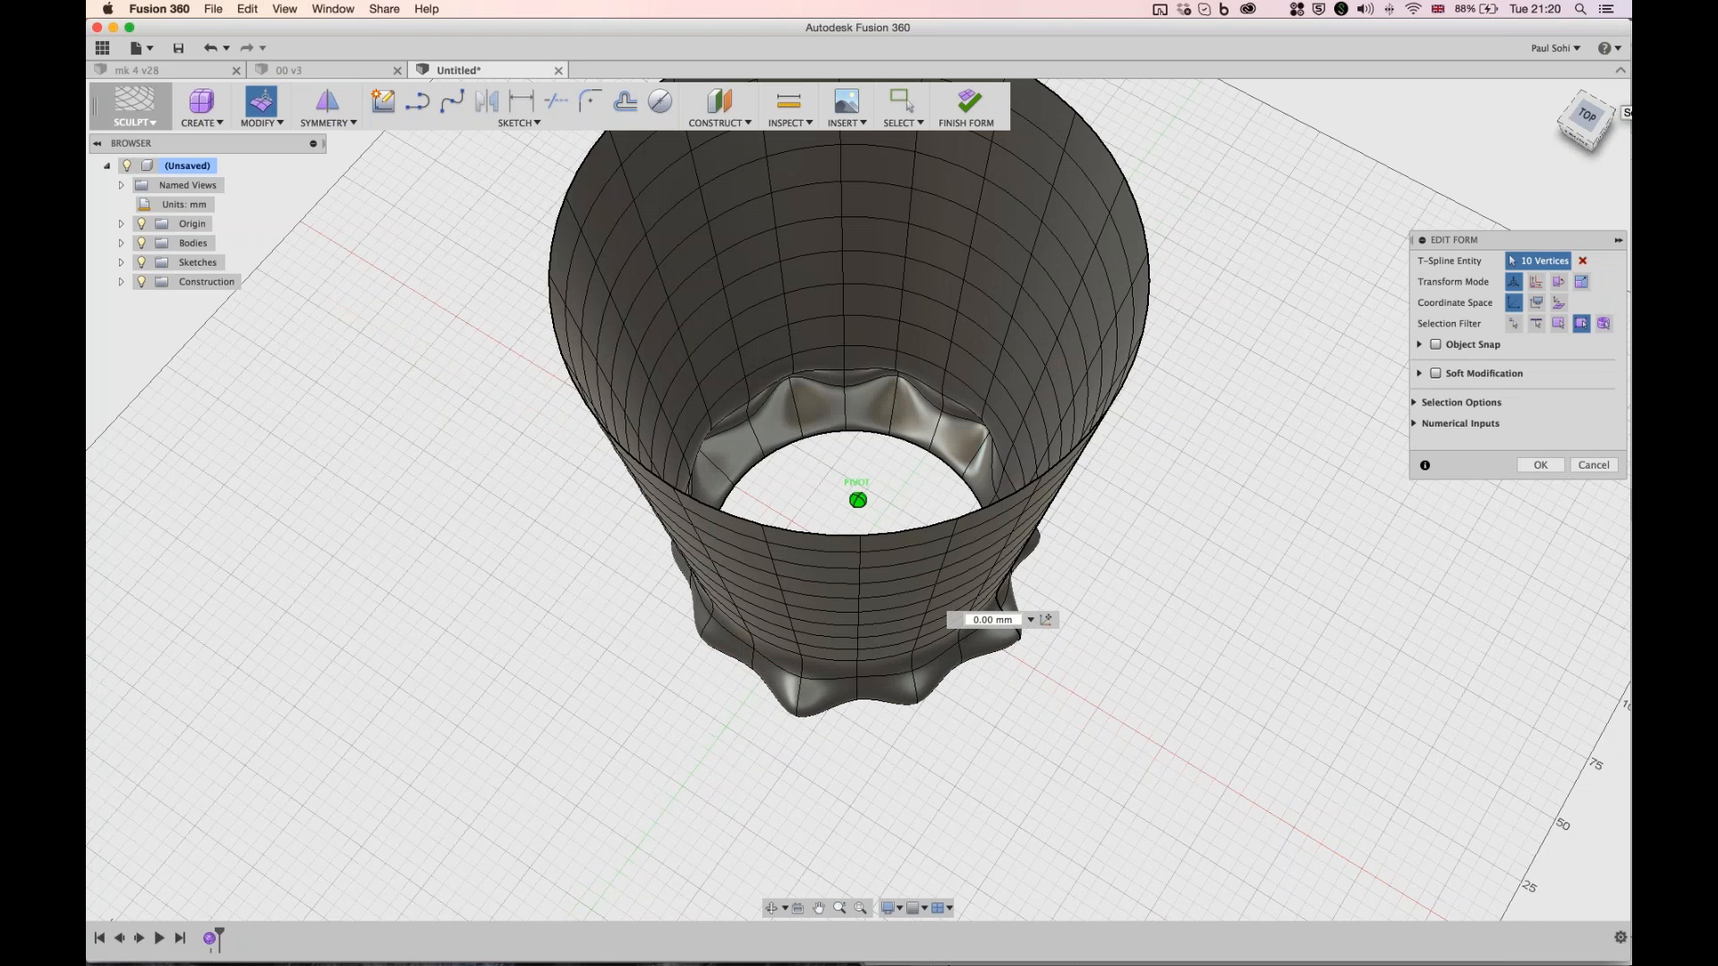
{"action": "left_click_drag", "start_coordinate": [1589, 108], "coordinate": [1602, 128]}
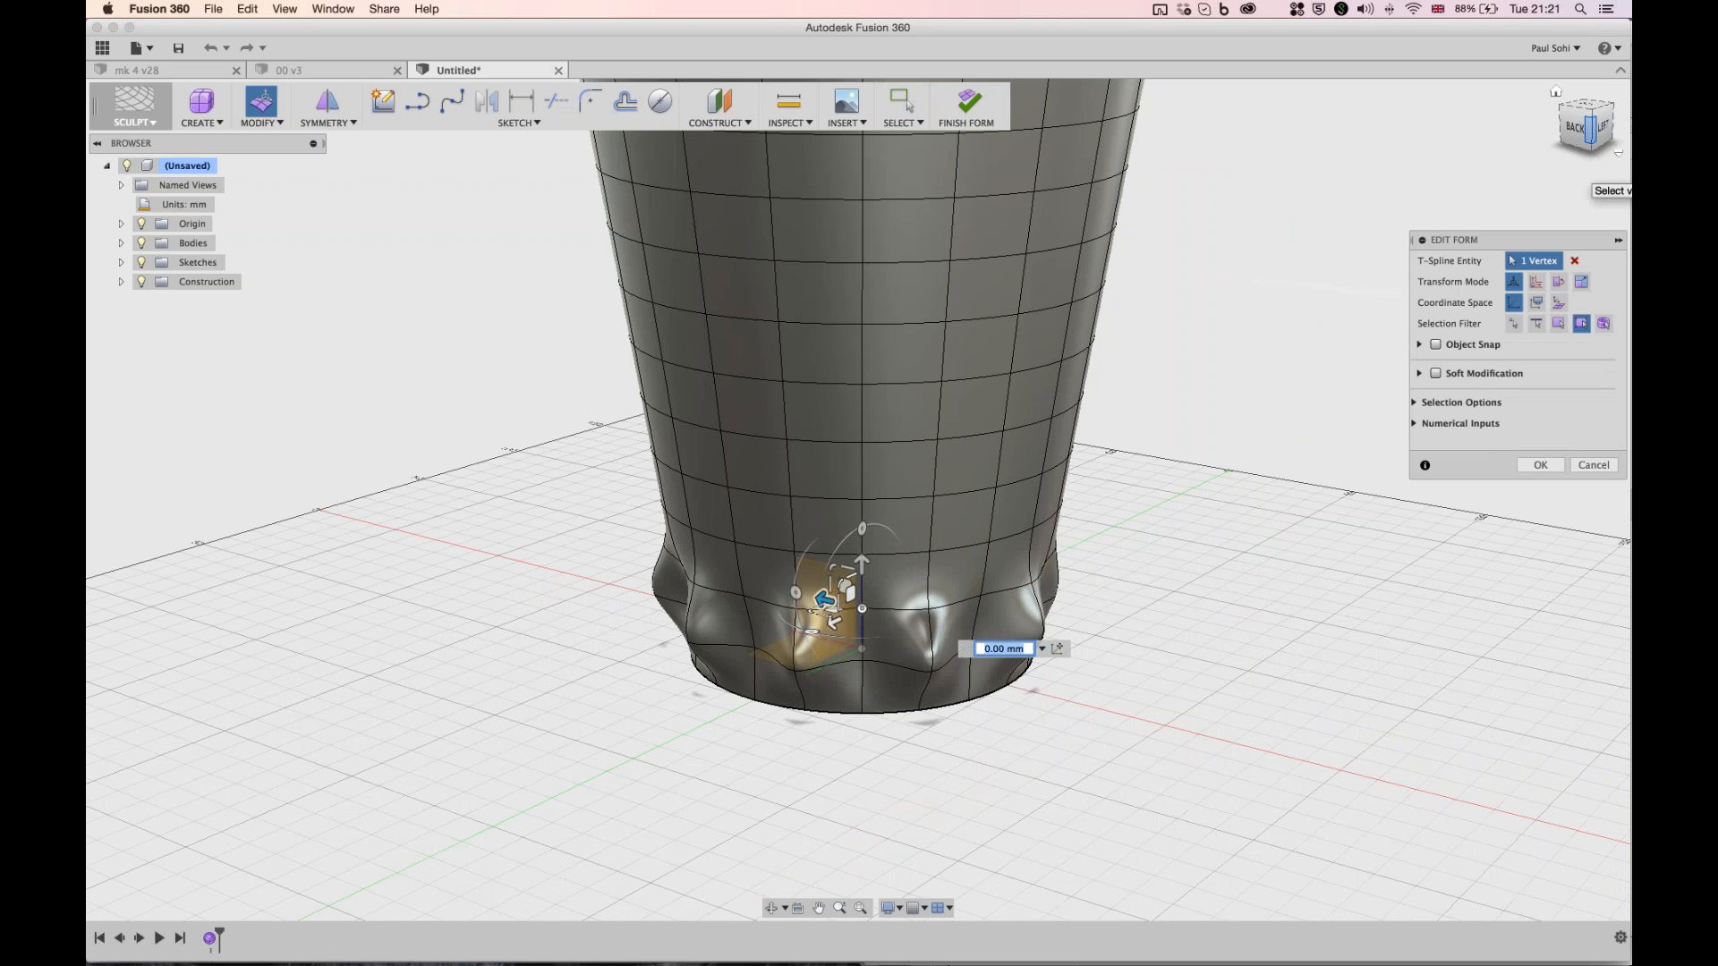
- Try pulling a vertex just above the lowest spikes outward by about 25.8 mm and 24.1 mm, then undo the move
{"action": "left_click", "coordinate": [1587, 115]}
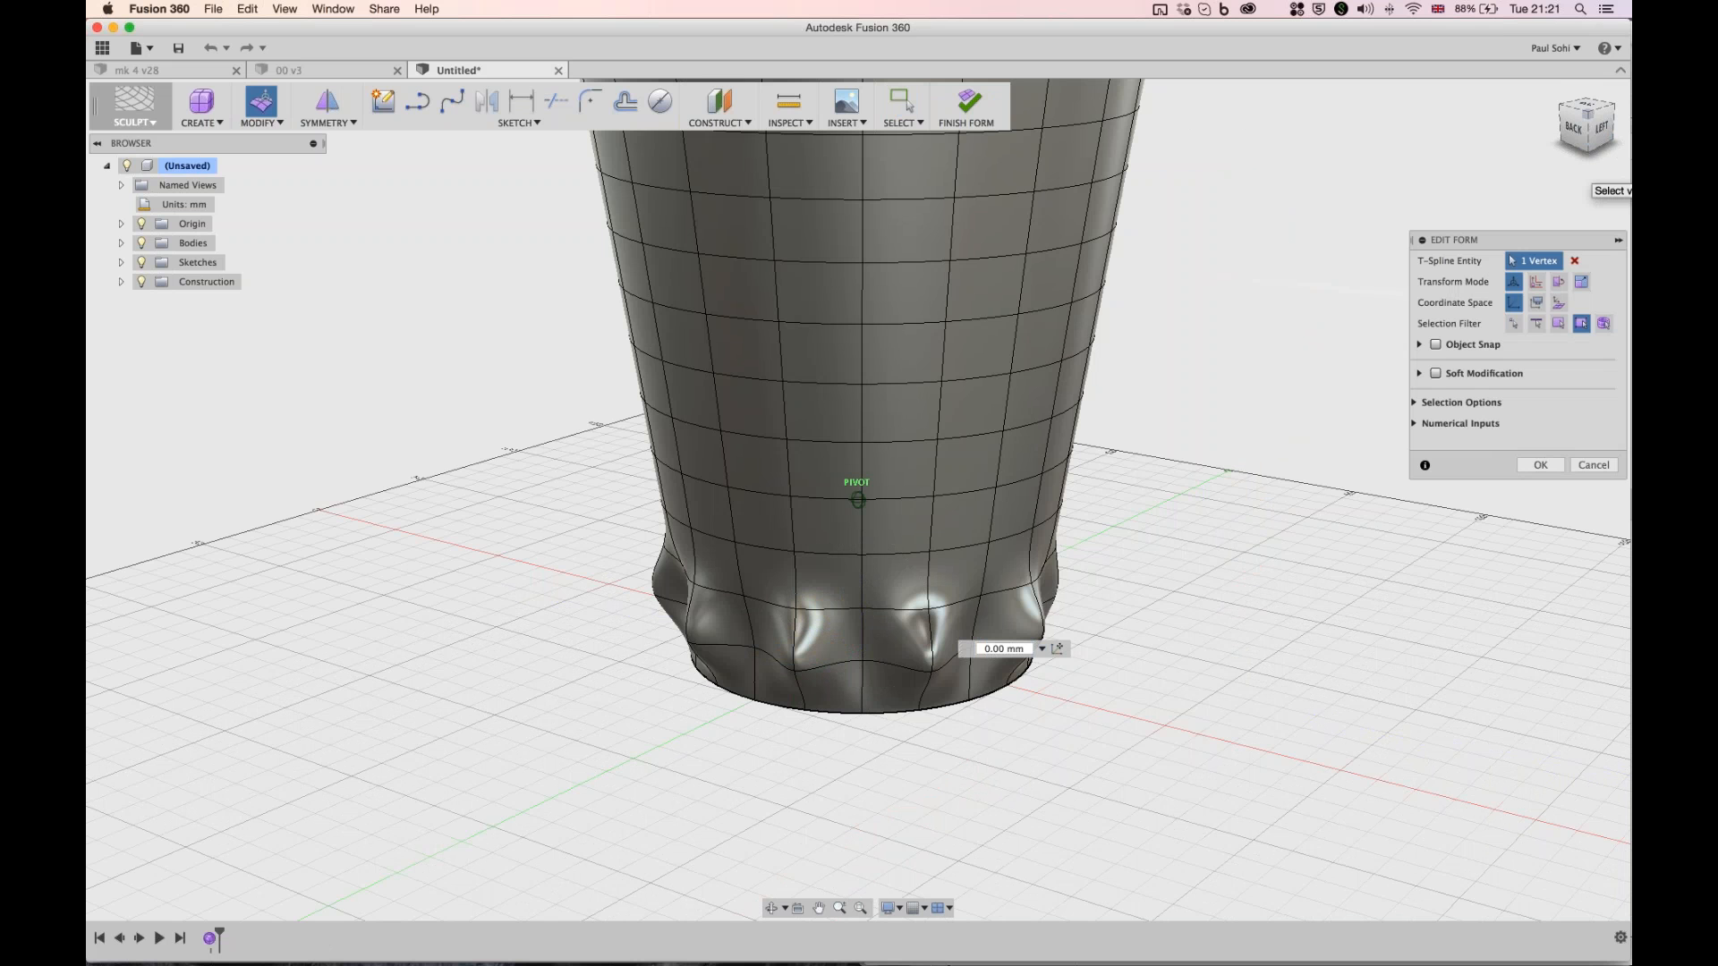
{"action": "left_click_drag", "start_coordinate": [1588, 115], "coordinate": [1532, 127]}
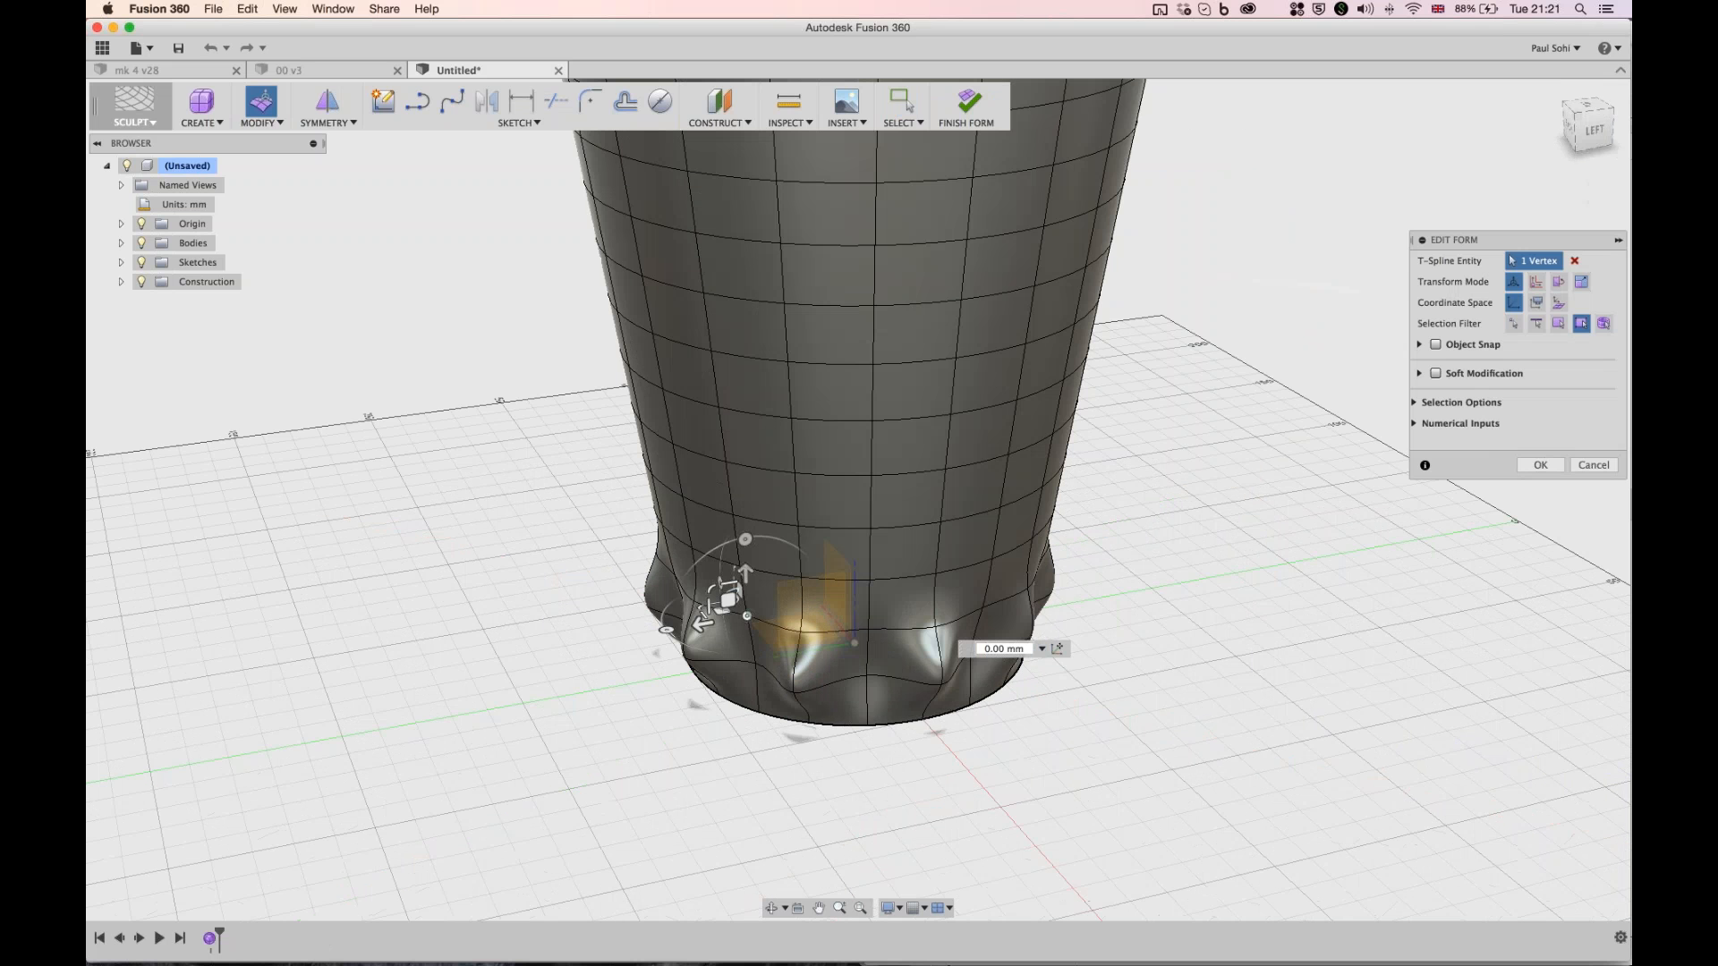
{"action": "left_click_drag", "start_coordinate": [729, 598], "coordinate": [667, 664]}
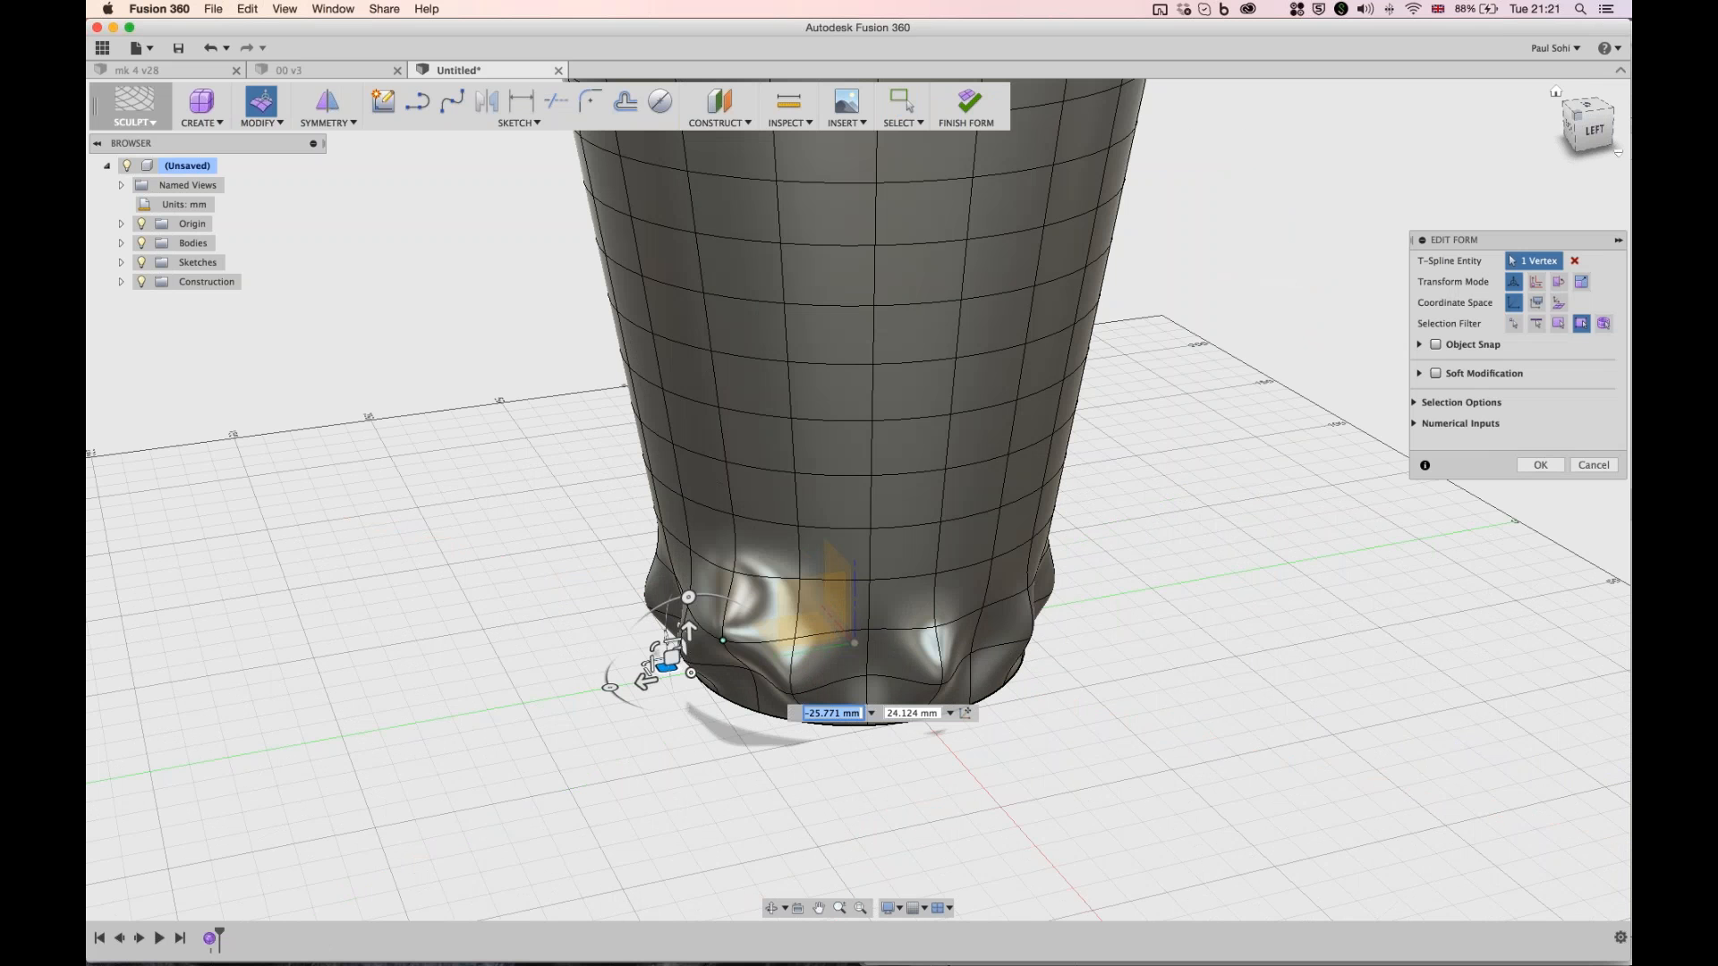
{"action": "left_click_drag", "start_coordinate": [1578, 114], "coordinate": [1601, 106]}
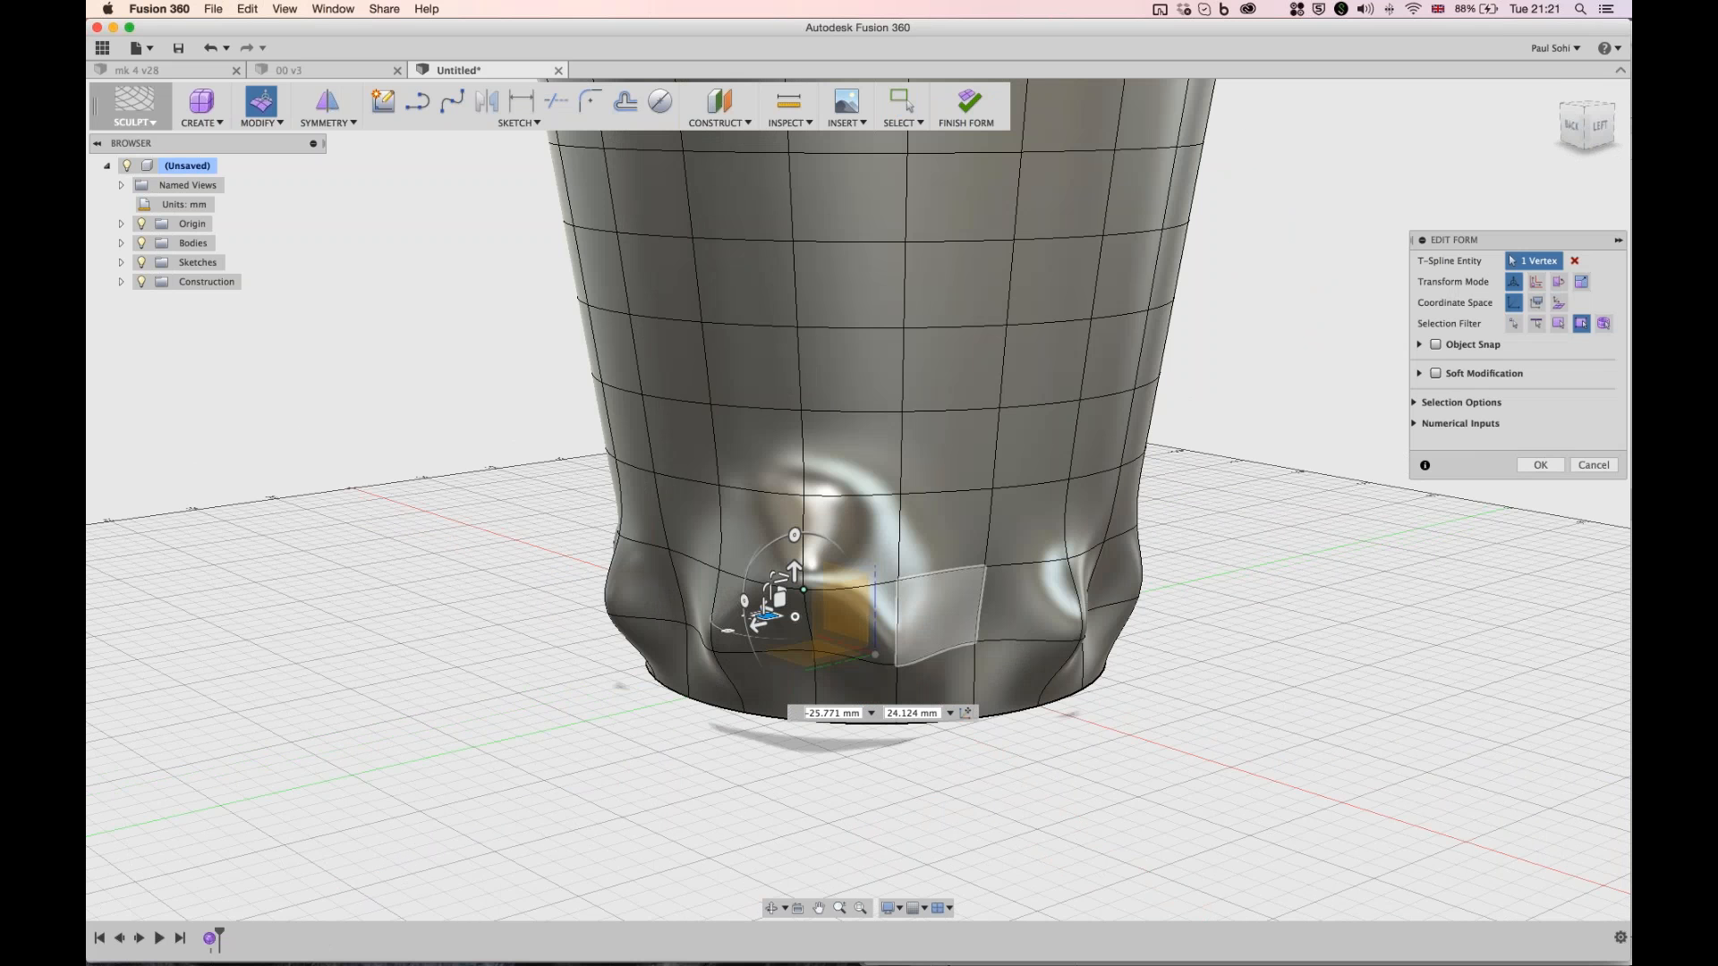
{"action": "left_click", "coordinate": [901, 494]}
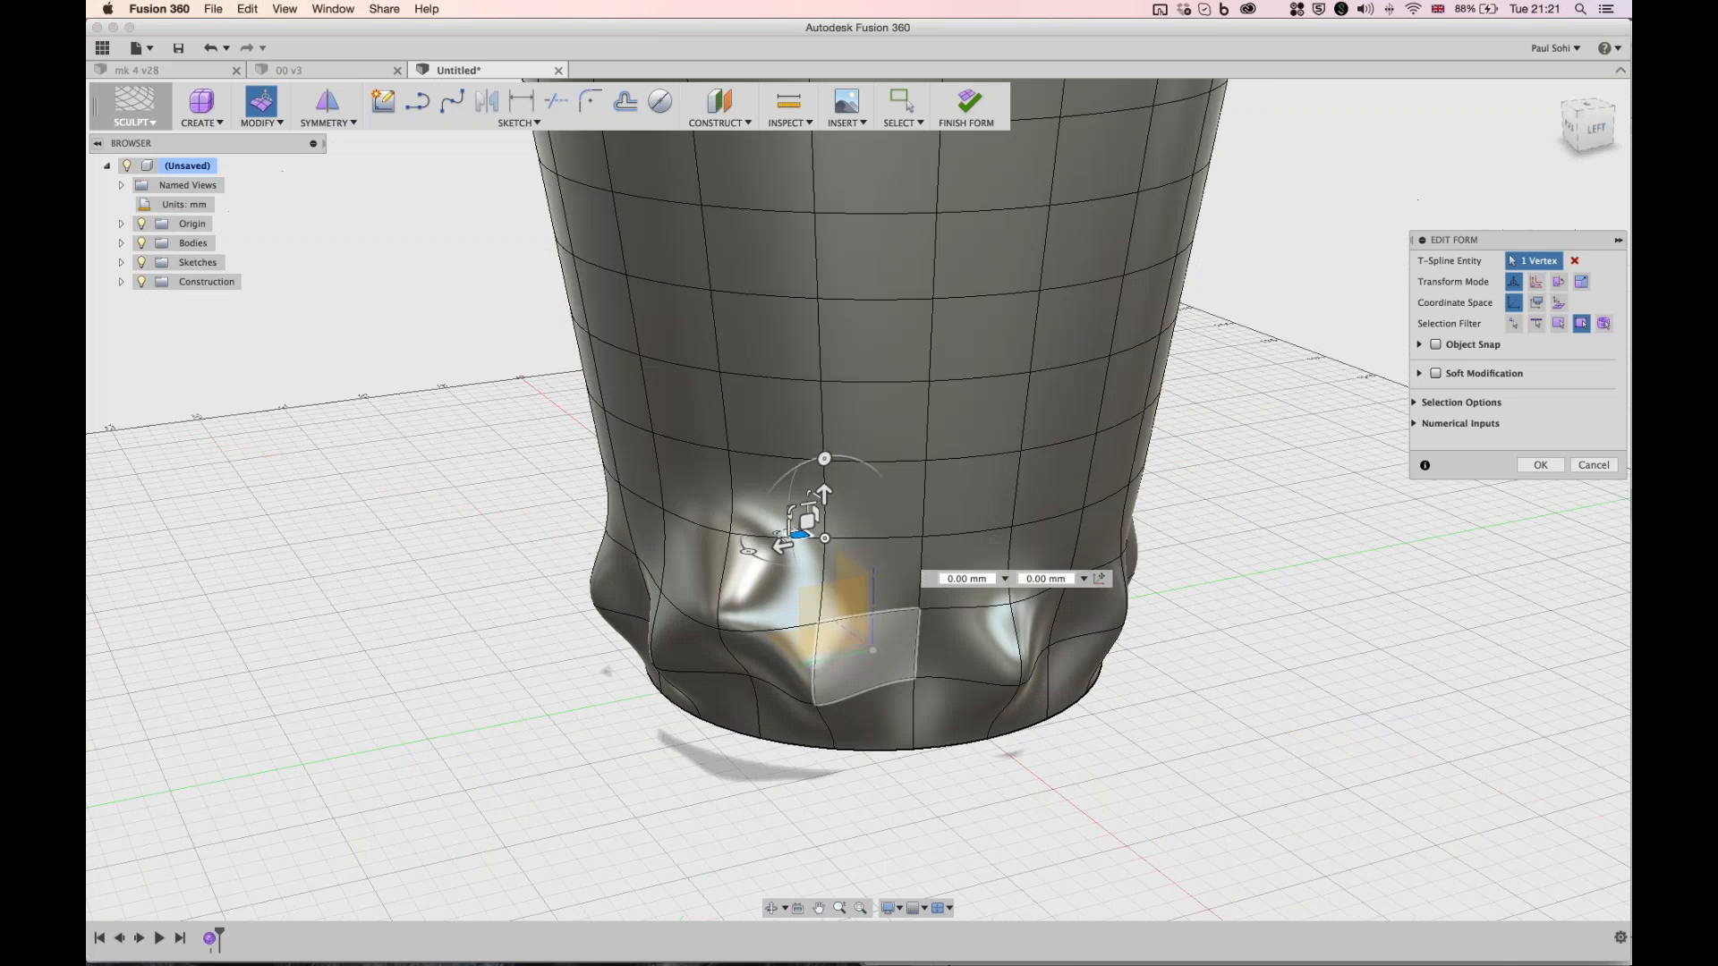
{"action": "key", "text": "super+z"}
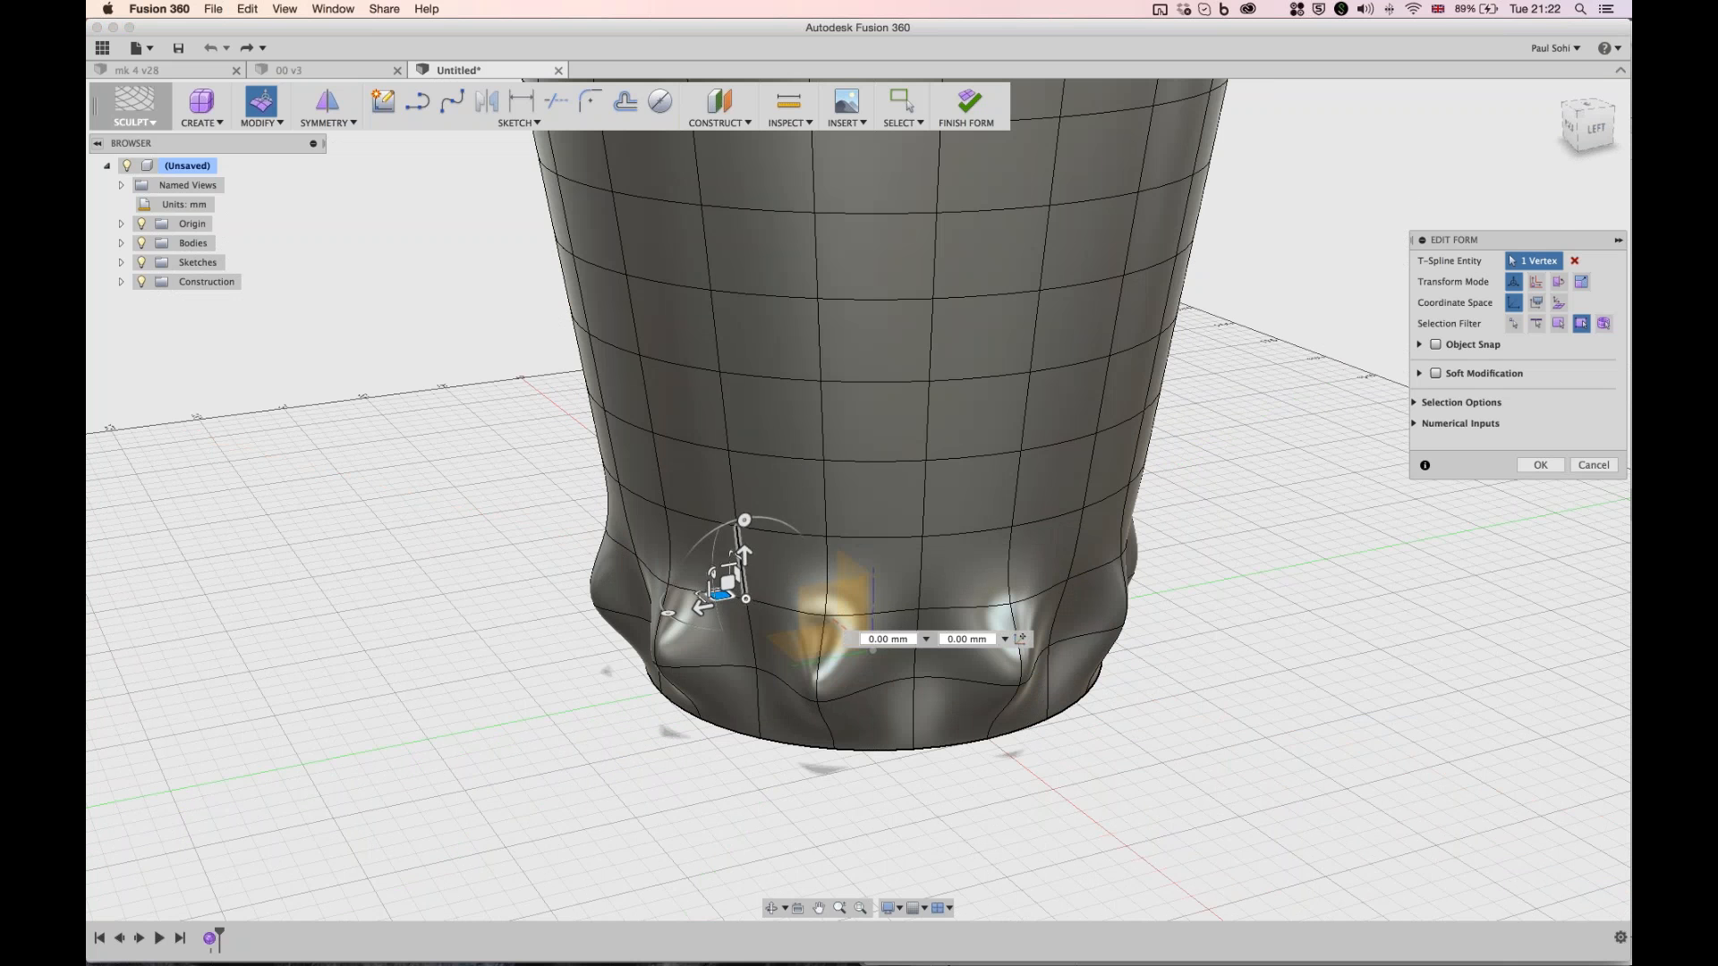
- Pull staggered vertices above the base spikes outward to form a second ring of larger spikes around the vase
{"action": "left_click", "coordinate": [715, 514]}
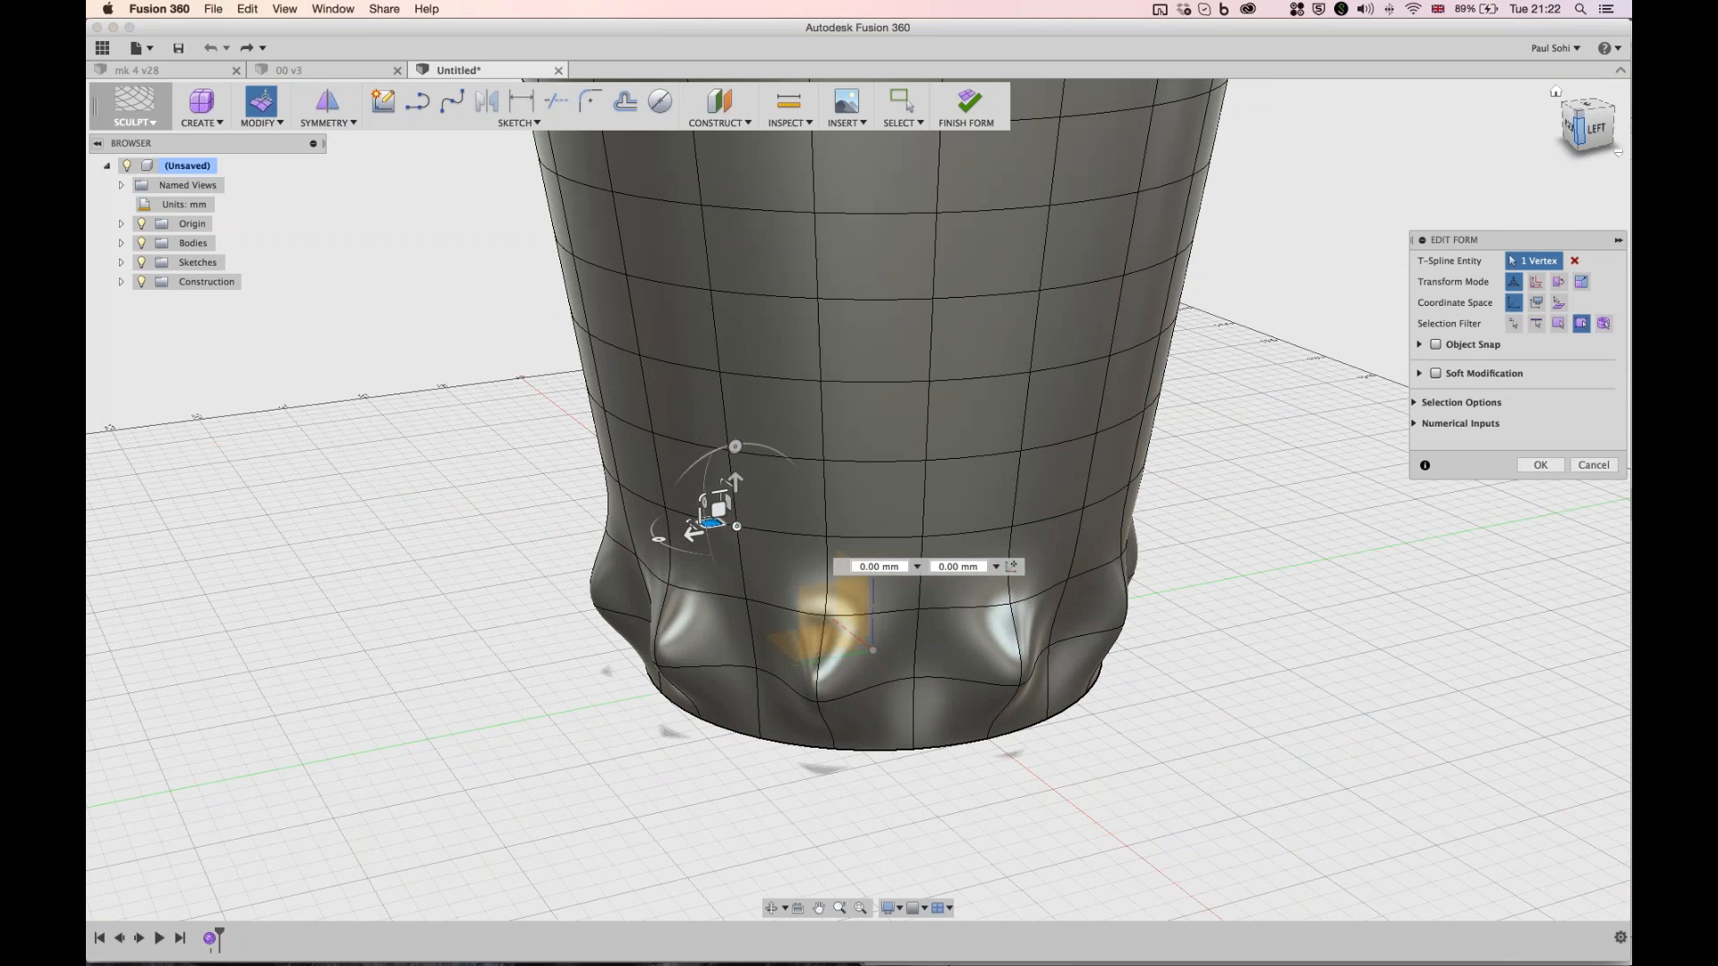
{"action": "left_click", "coordinate": [1580, 114]}
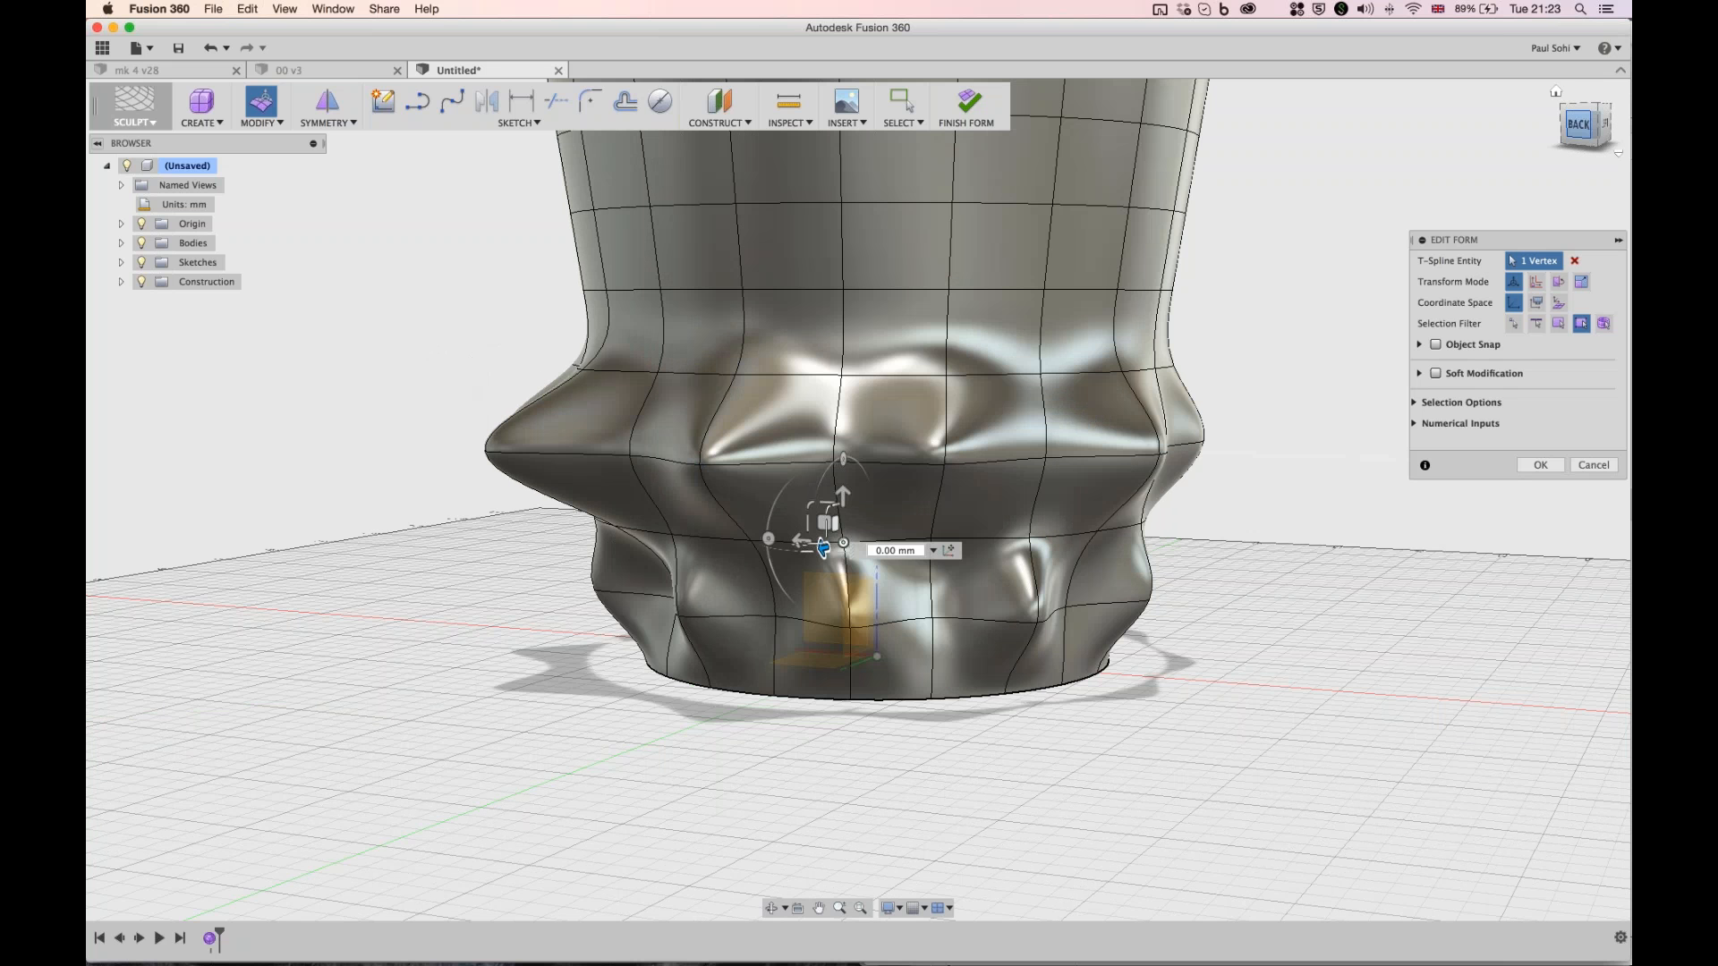
{"action": "middle_click_drag", "start_coordinate": [822, 548], "coordinate": [832, 547], "text": "shift"}
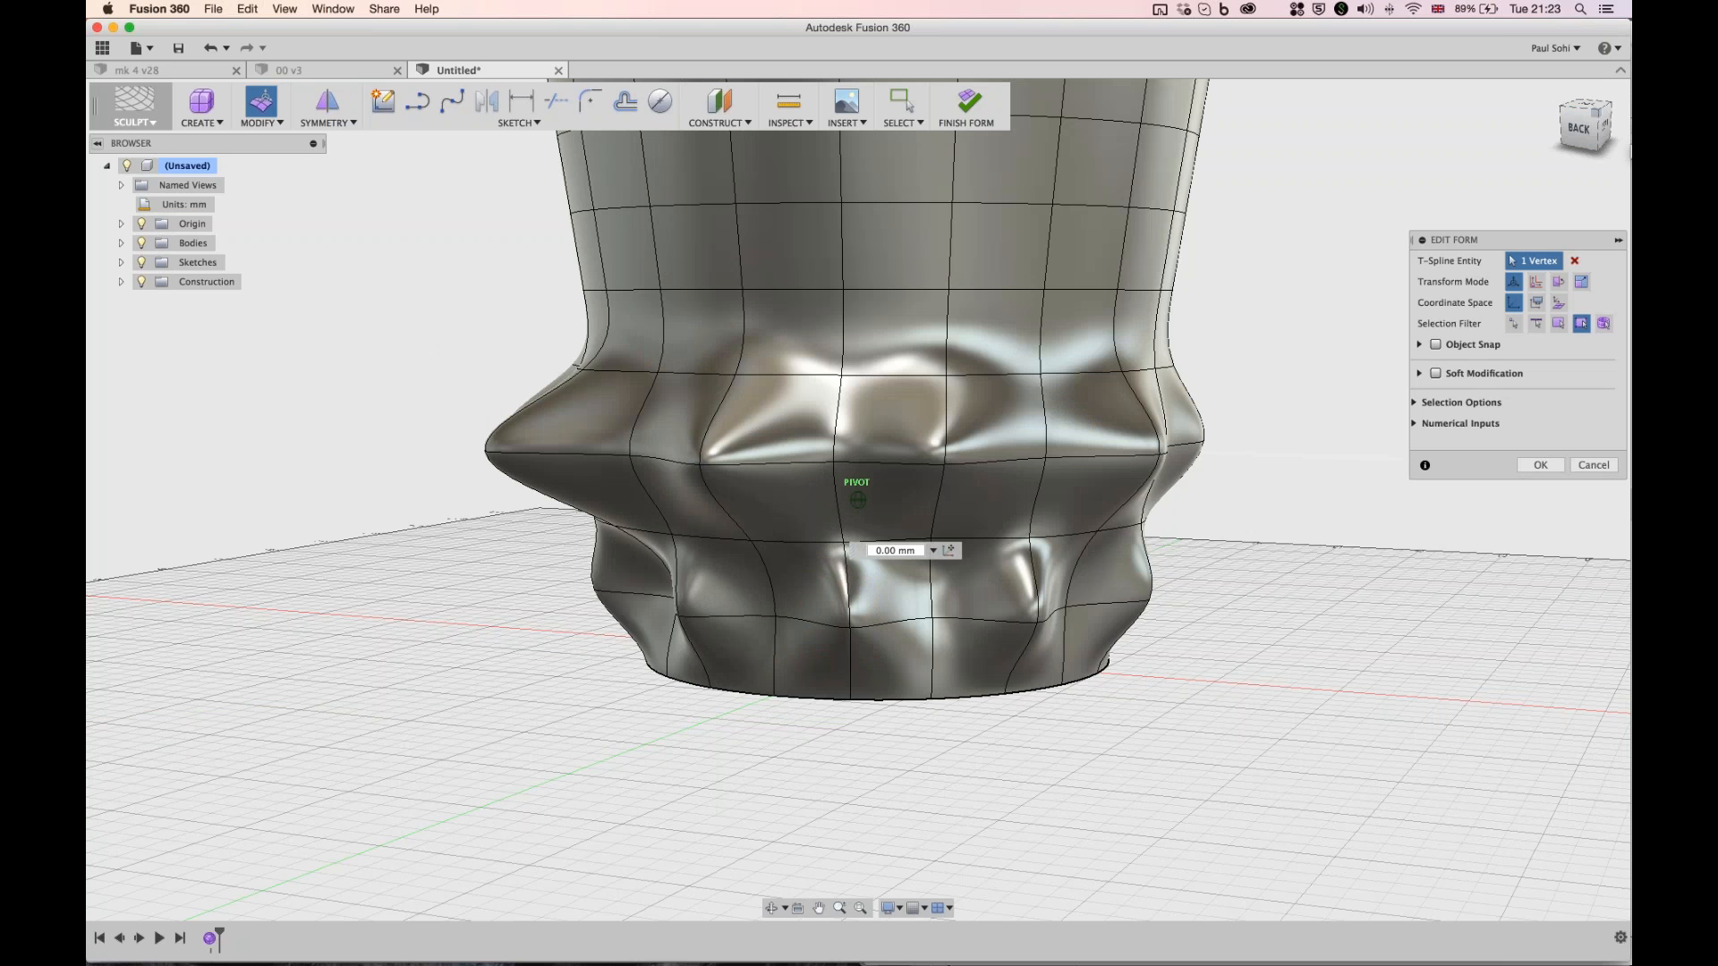
{"action": "middle_click_drag", "start_coordinate": [857, 499], "coordinate": [857, 680], "text": "shift"}
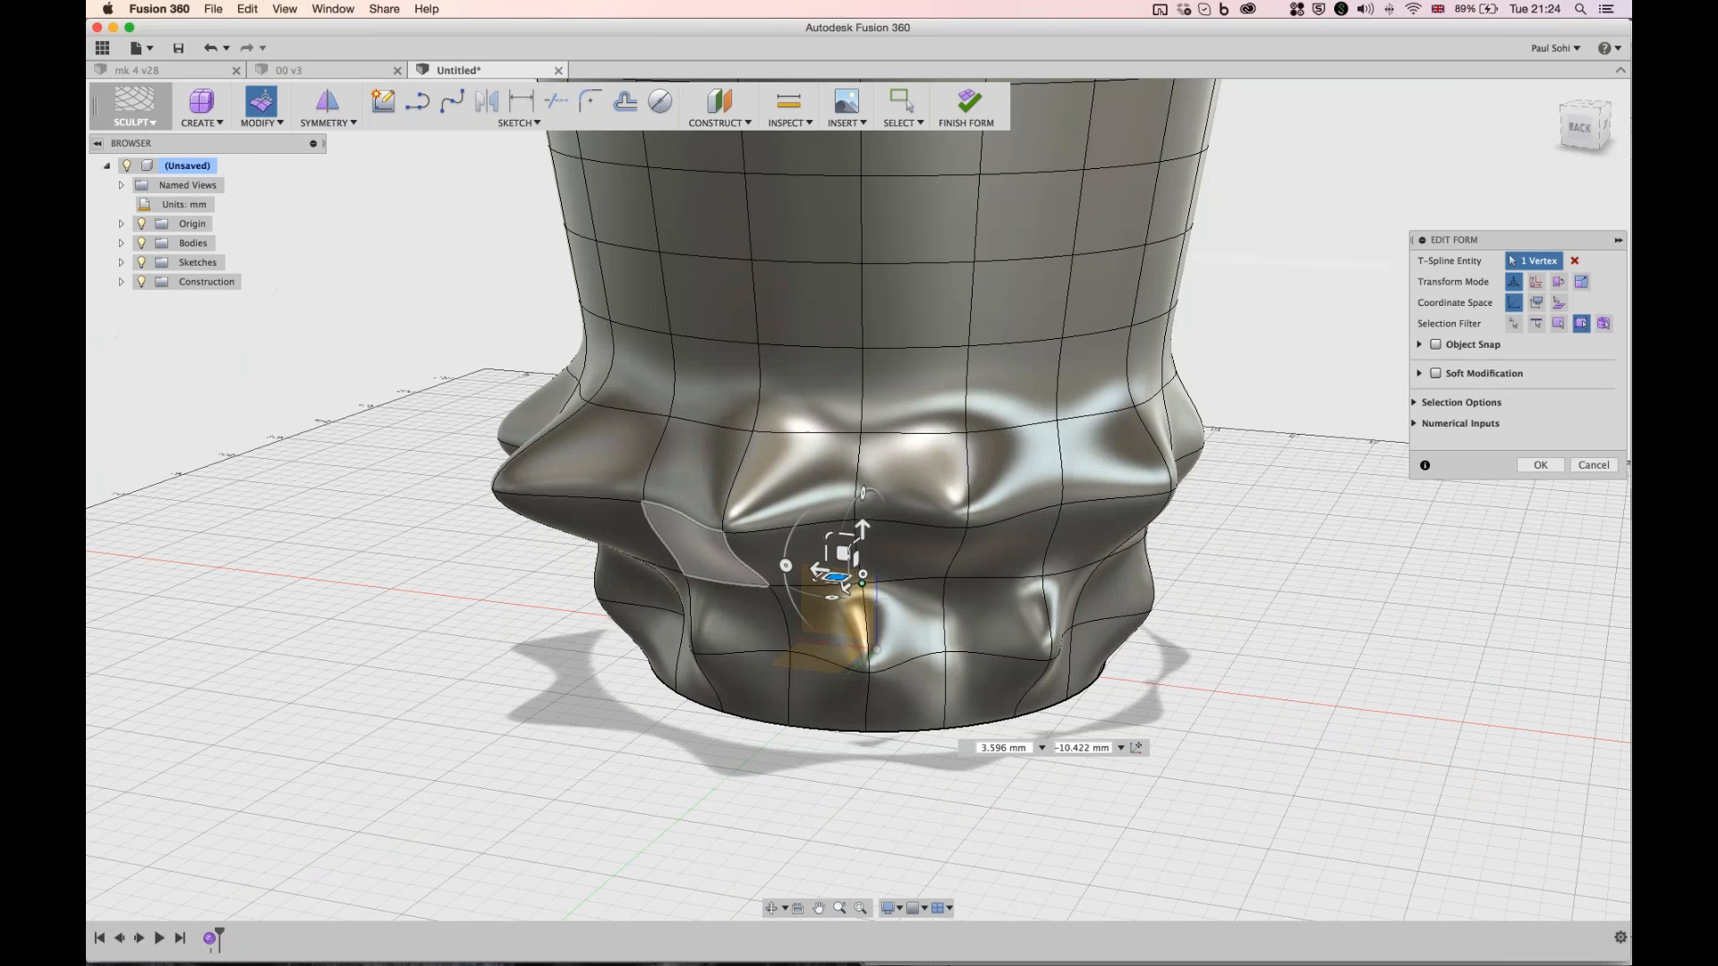
- Enlarge a base spike at the back of the vase and the neighbouring spike in the second ring above it
{"action": "left_click_drag", "start_coordinate": [835, 577], "coordinate": [956, 523]}
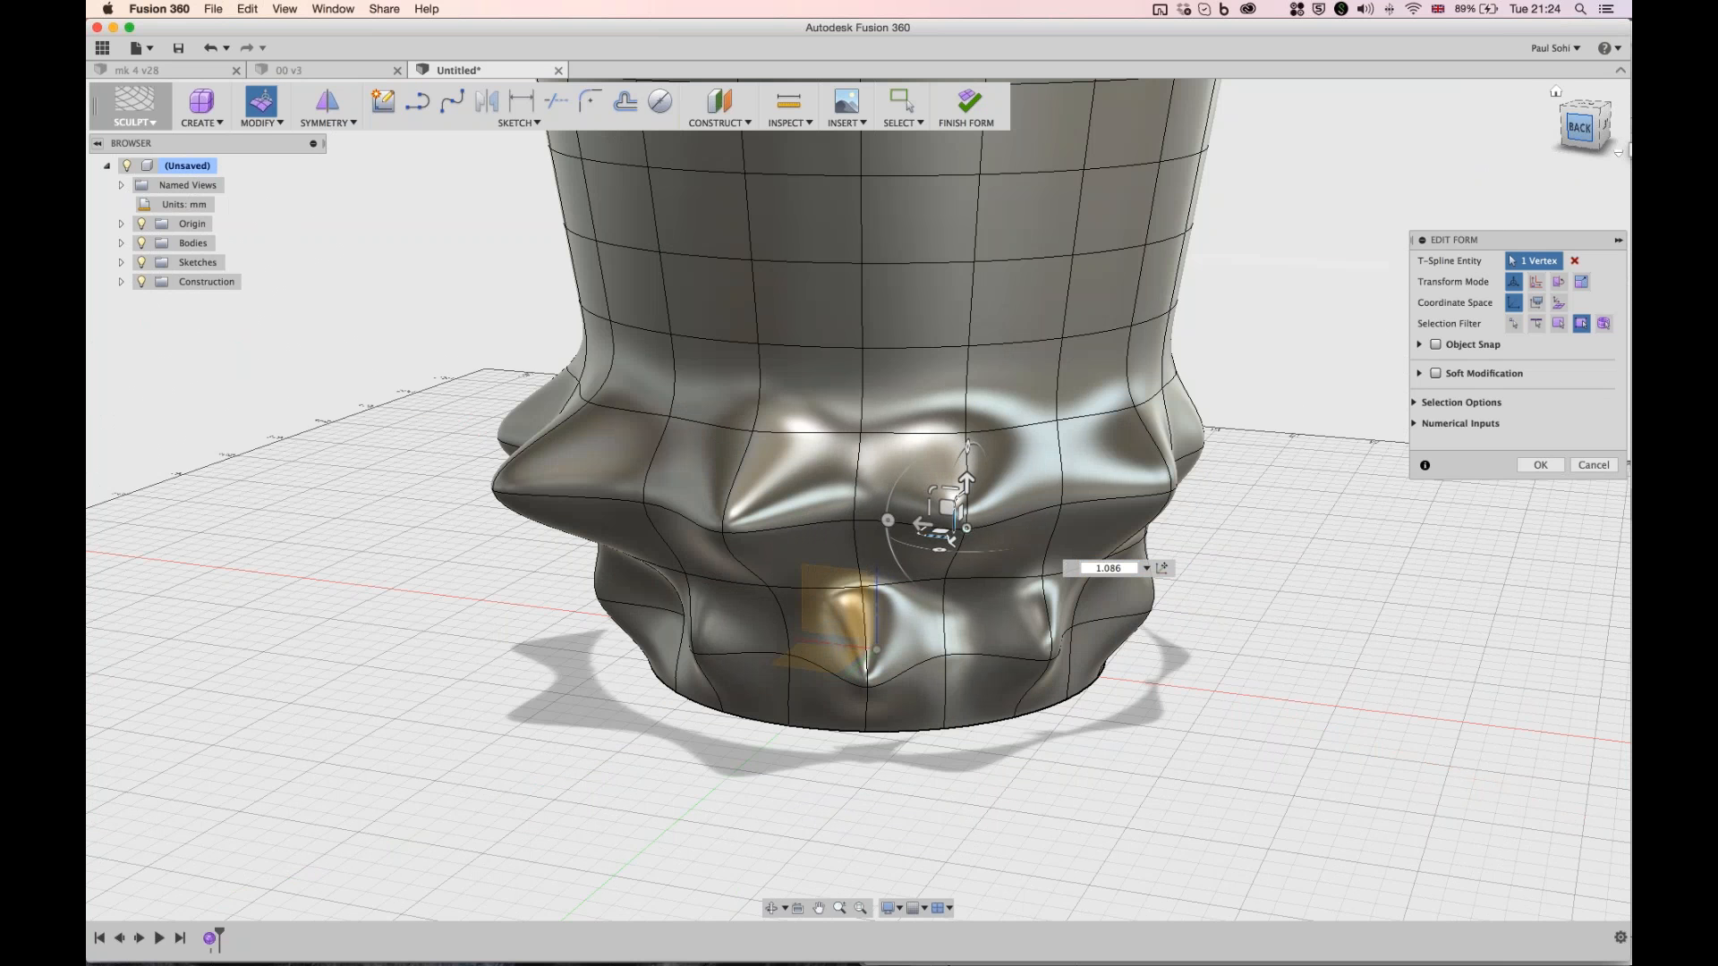
{"action": "left_click_drag", "start_coordinate": [1580, 127], "coordinate": [1582, 156]}
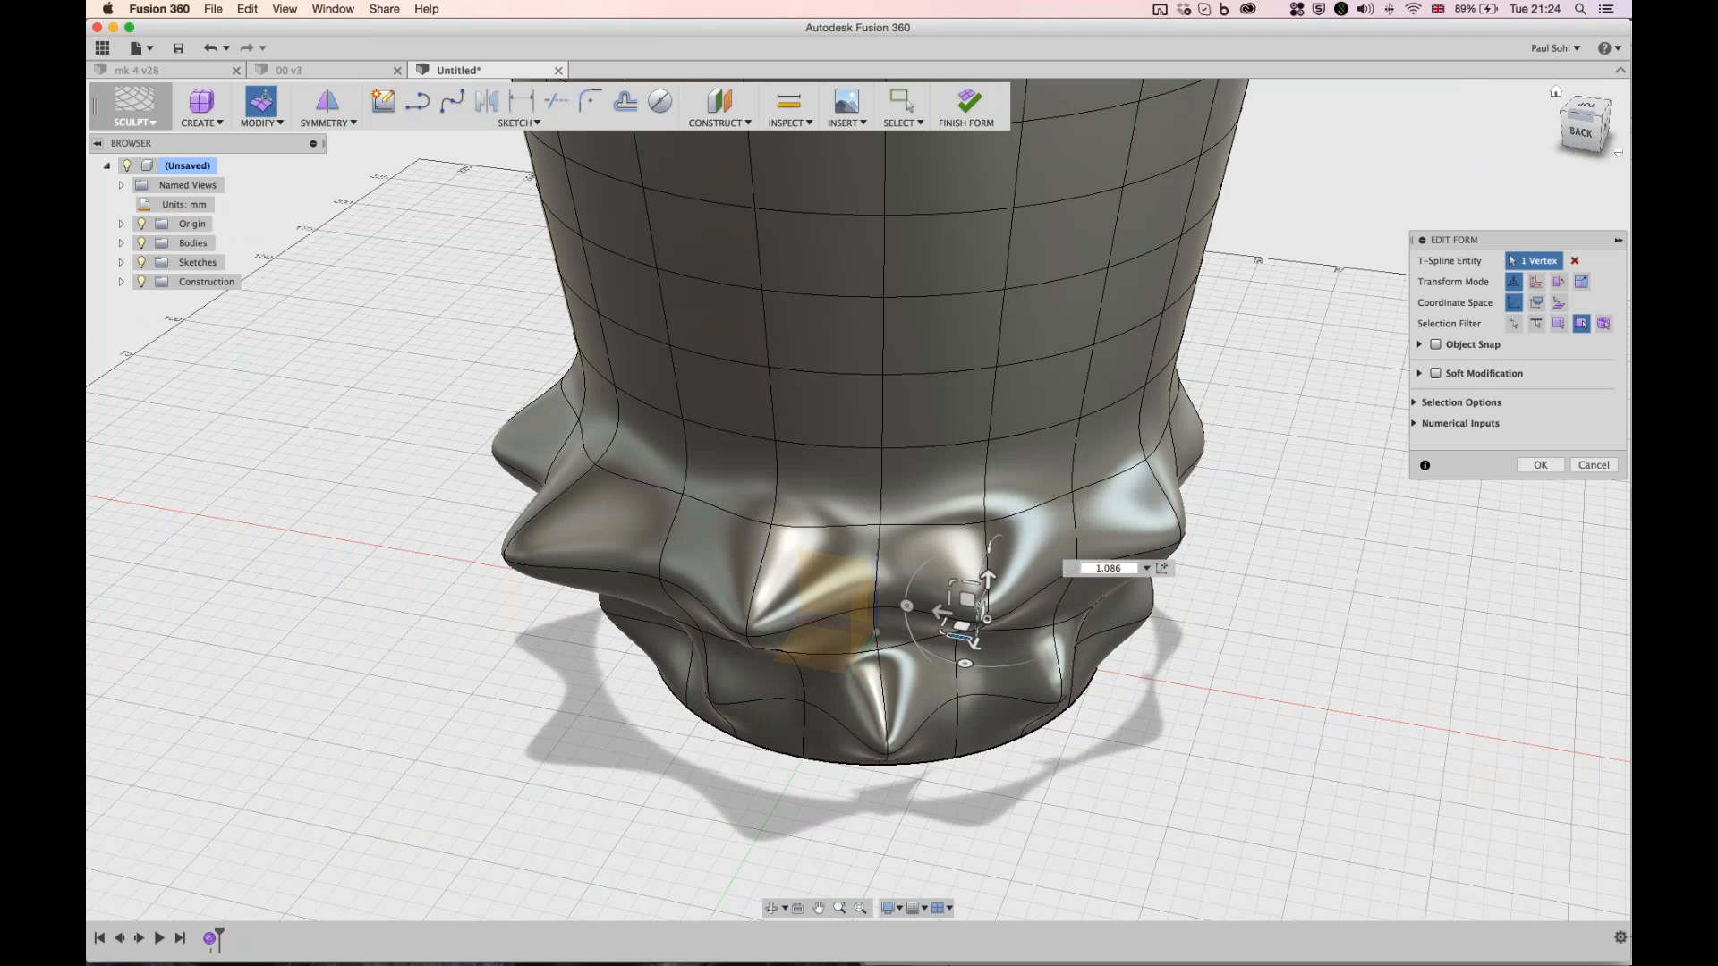
{"action": "key", "text": "super+z"}
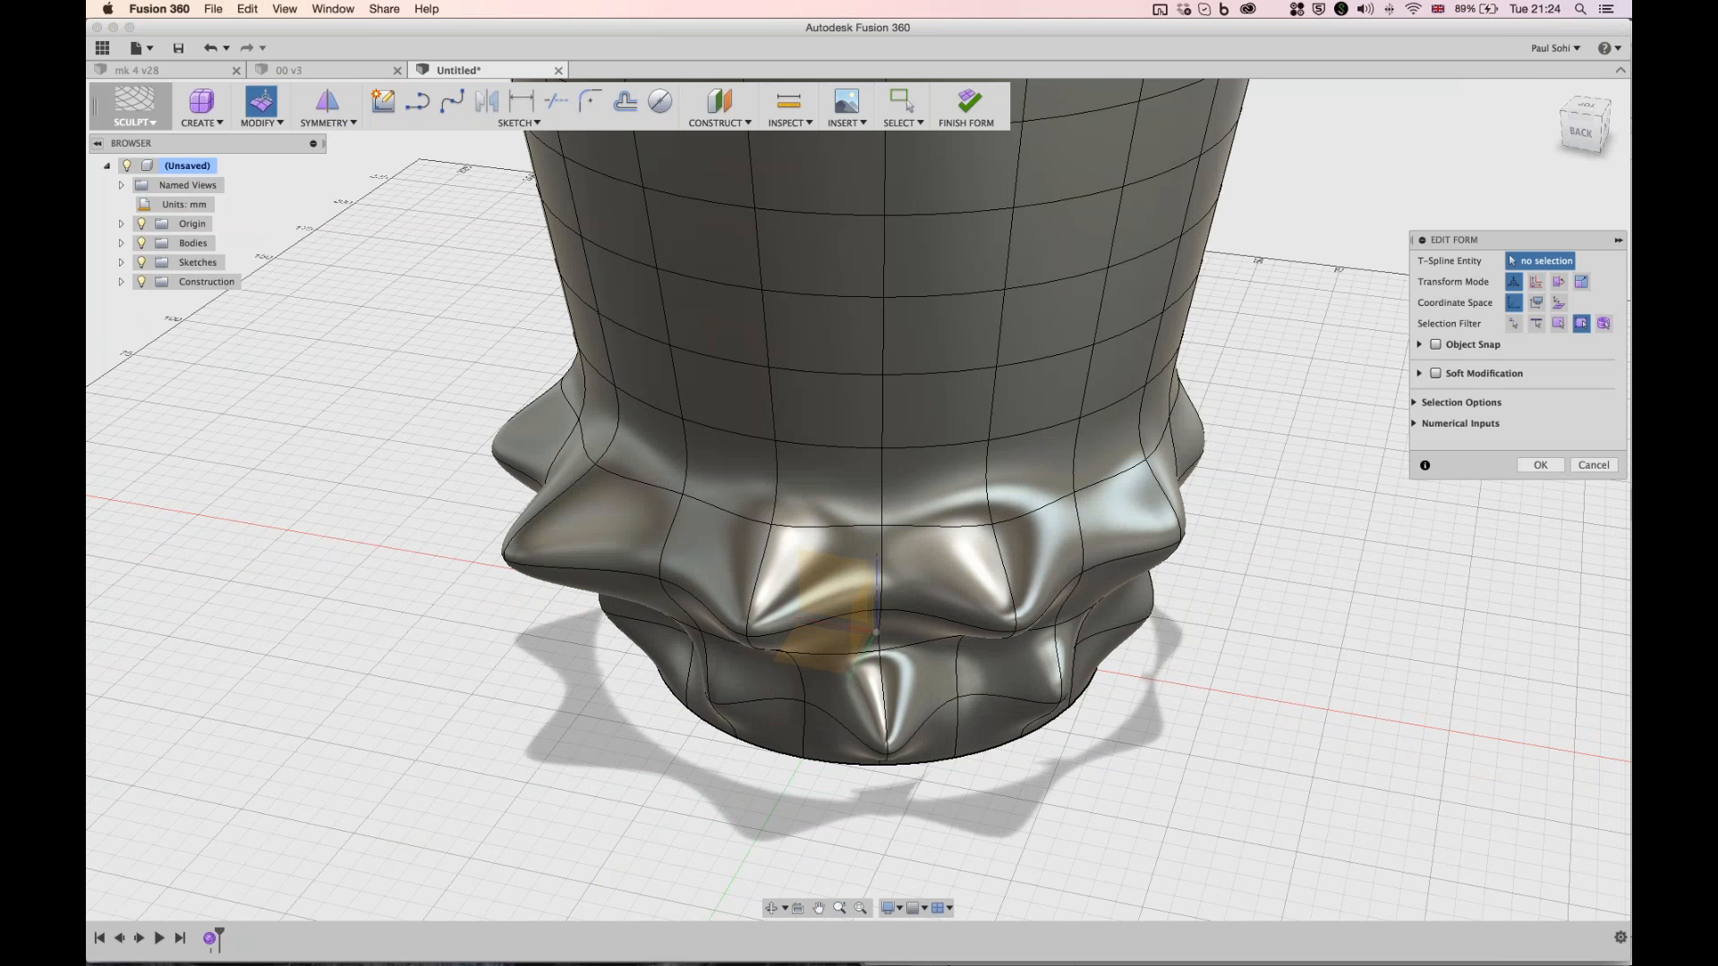
- Pull a vertex above the second ring at the back of the vase outward by about 21.5 mm and 61.9 mm
{"action": "scroll", "coordinate": [920, 801], "scroll_direction": "down", "scroll_amount": 3}
{"action": "left_click", "coordinate": [891, 532]}
{"action": "left_click_drag", "start_coordinate": [866, 539], "coordinate": [865, 538]}
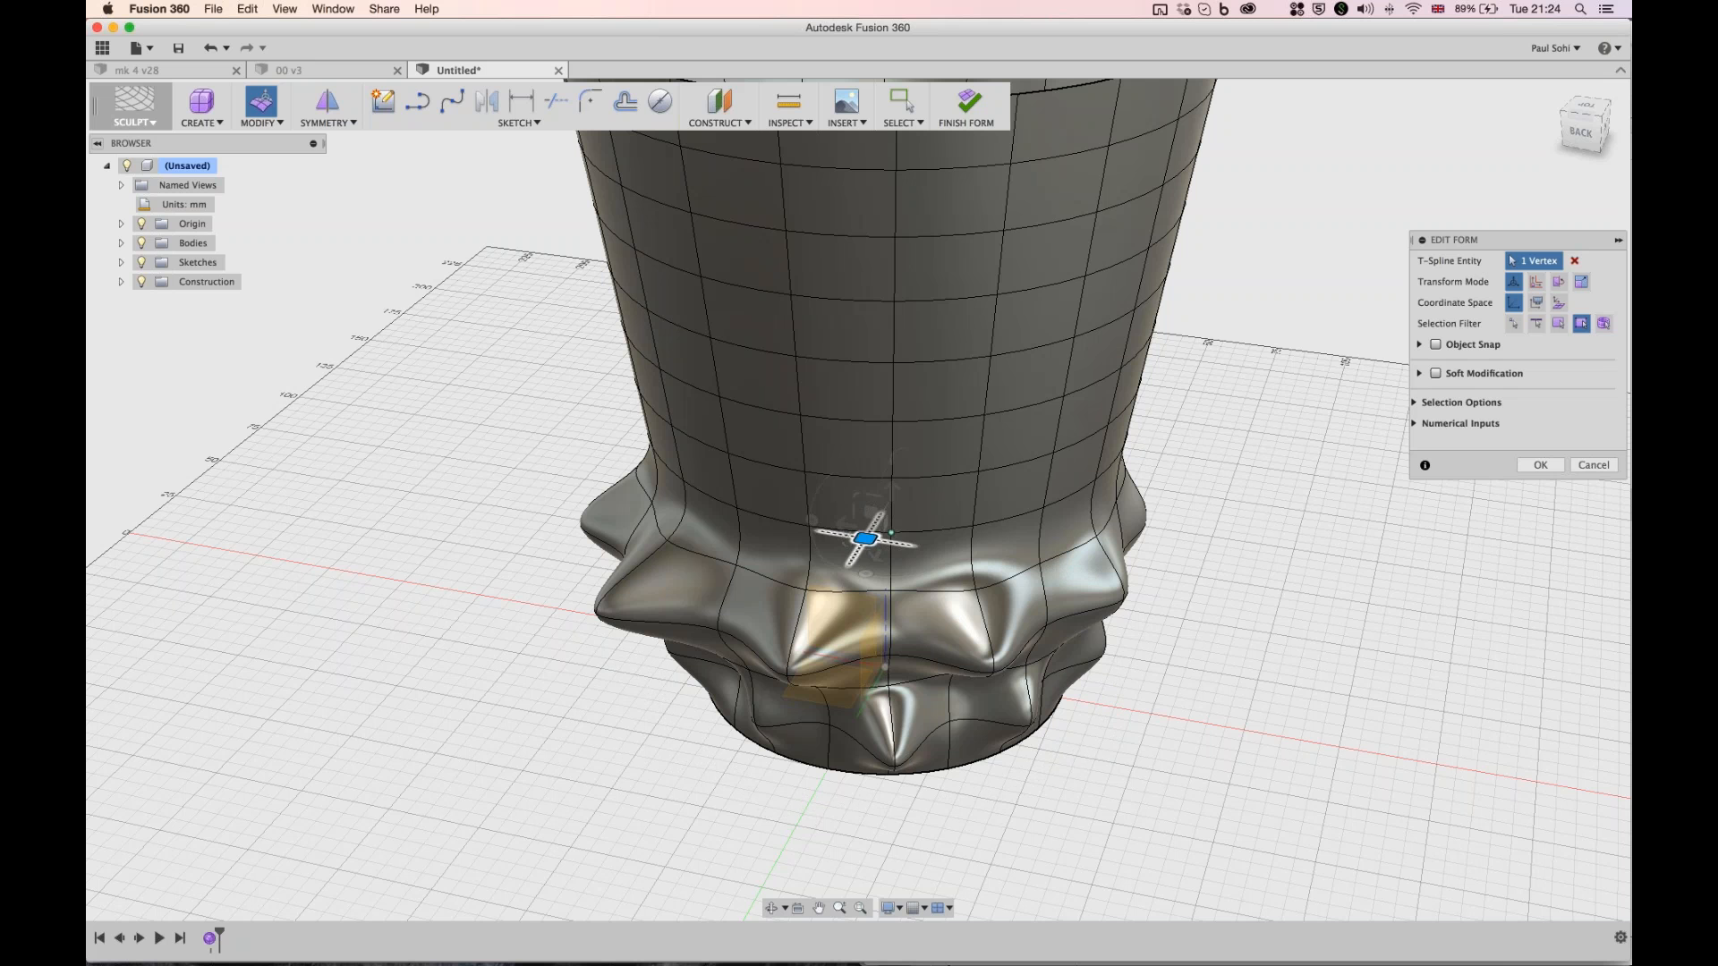
{"action": "left_click_drag", "start_coordinate": [865, 538], "coordinate": [873, 703]}
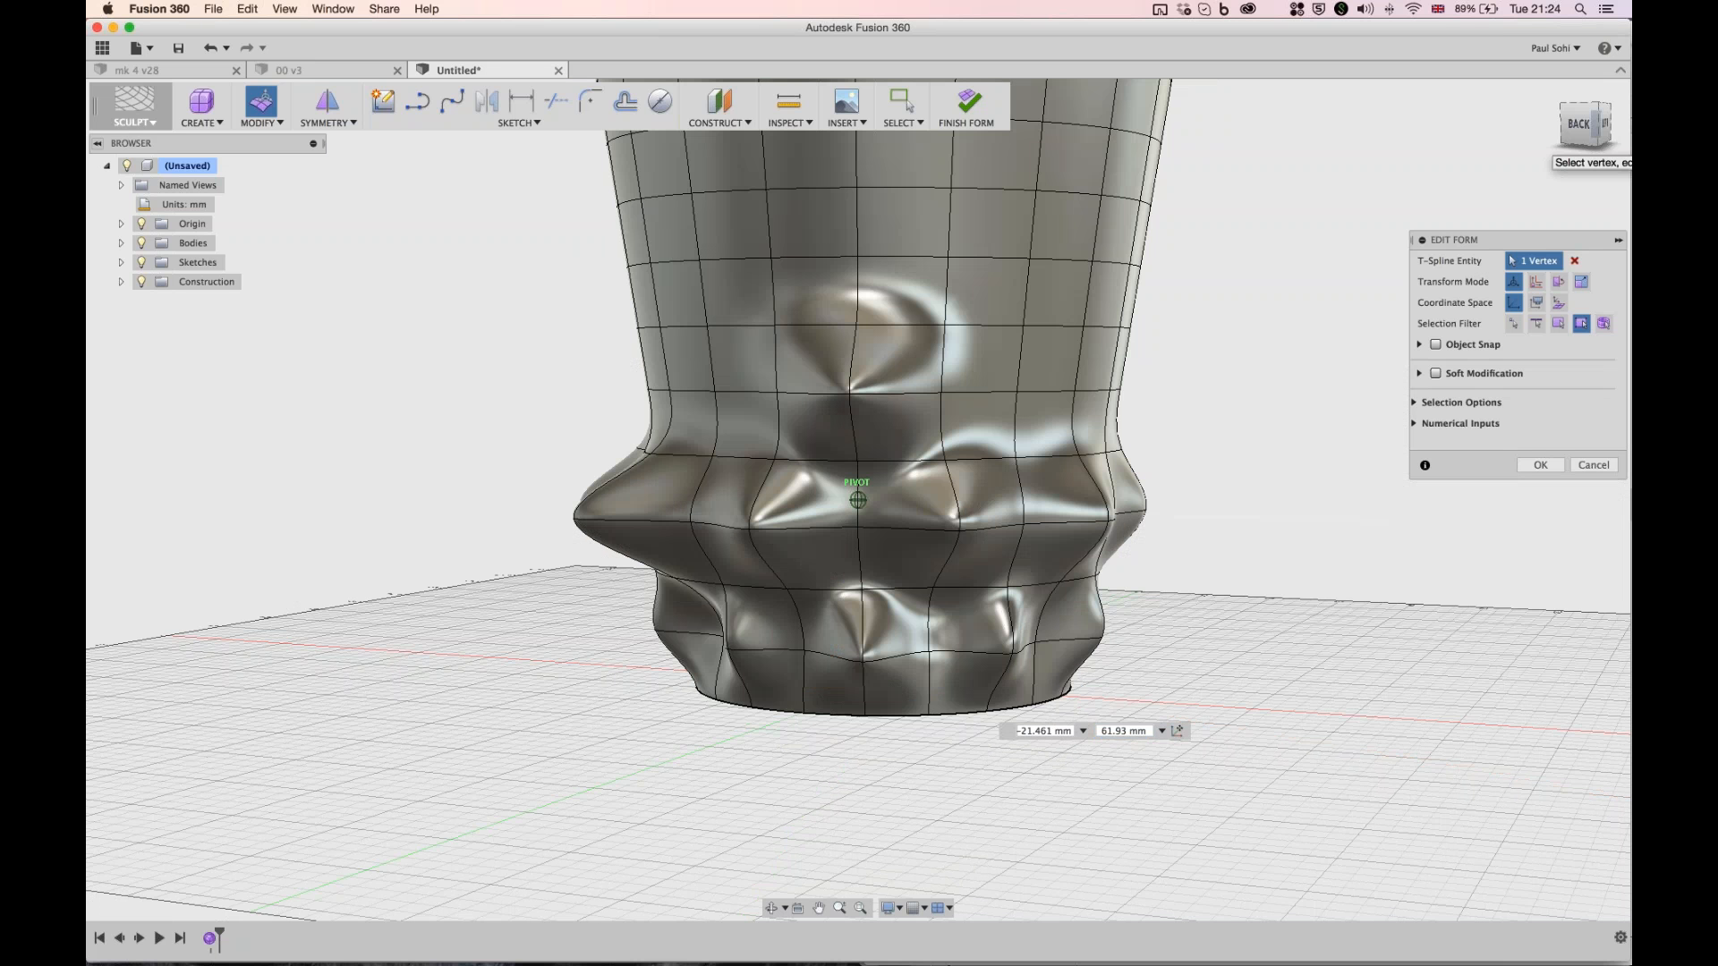
{"action": "left_click_drag", "start_coordinate": [1606, 123], "coordinate": [1575, 130]}
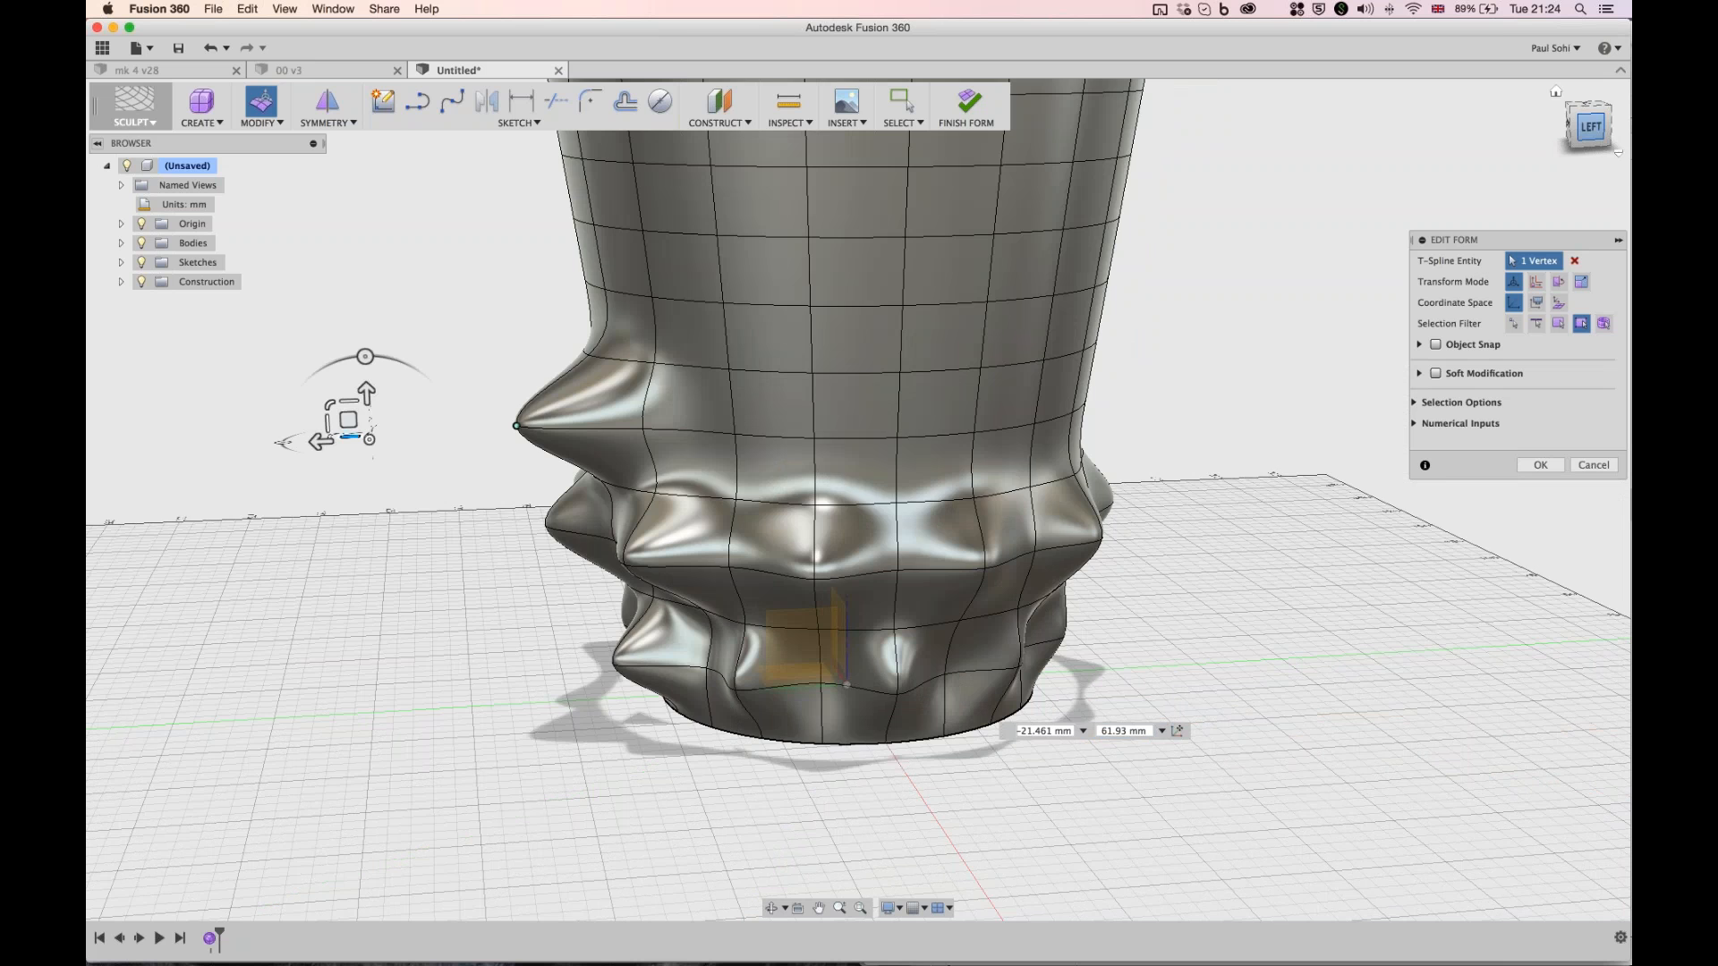
- Pull more third-ring vertices around the vase's left side outward into large spikes, the last by about 65.7 mm and 47.7 mm
{"action": "left_click_drag", "start_coordinate": [1590, 127], "coordinate": [1590, 152]}
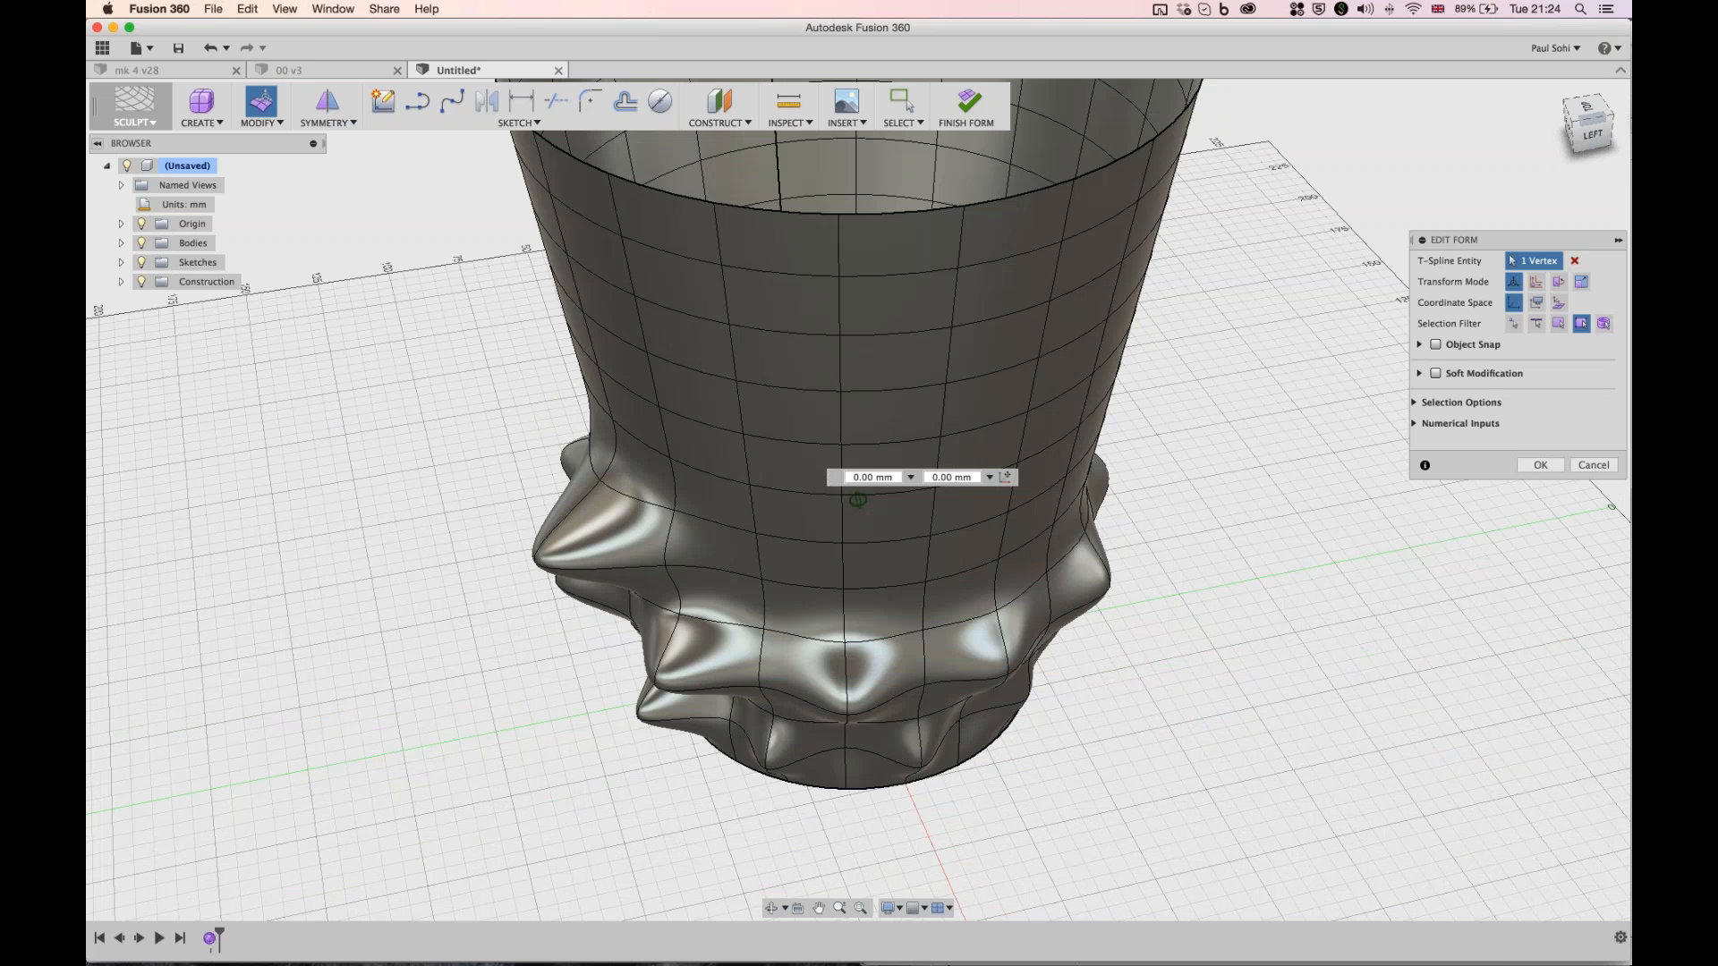
{"action": "left_click_drag", "start_coordinate": [1590, 119], "coordinate": [1627, 130]}
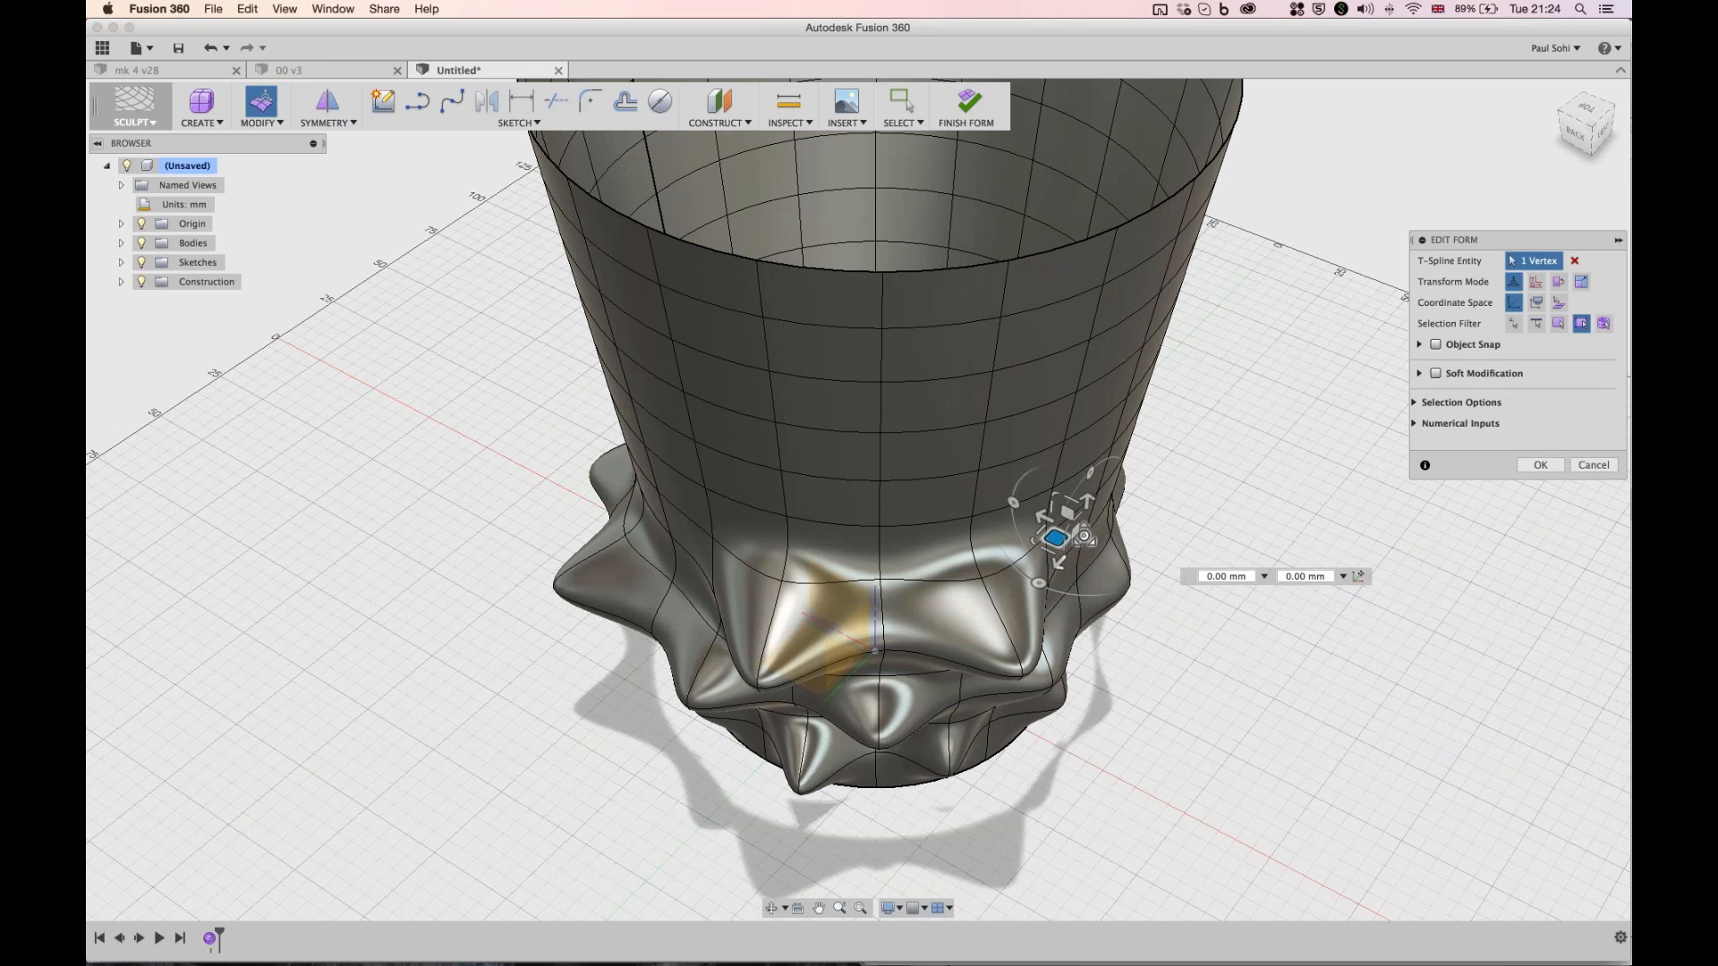
{"action": "left_click_drag", "start_coordinate": [1609, 121], "coordinate": [1582, 115]}
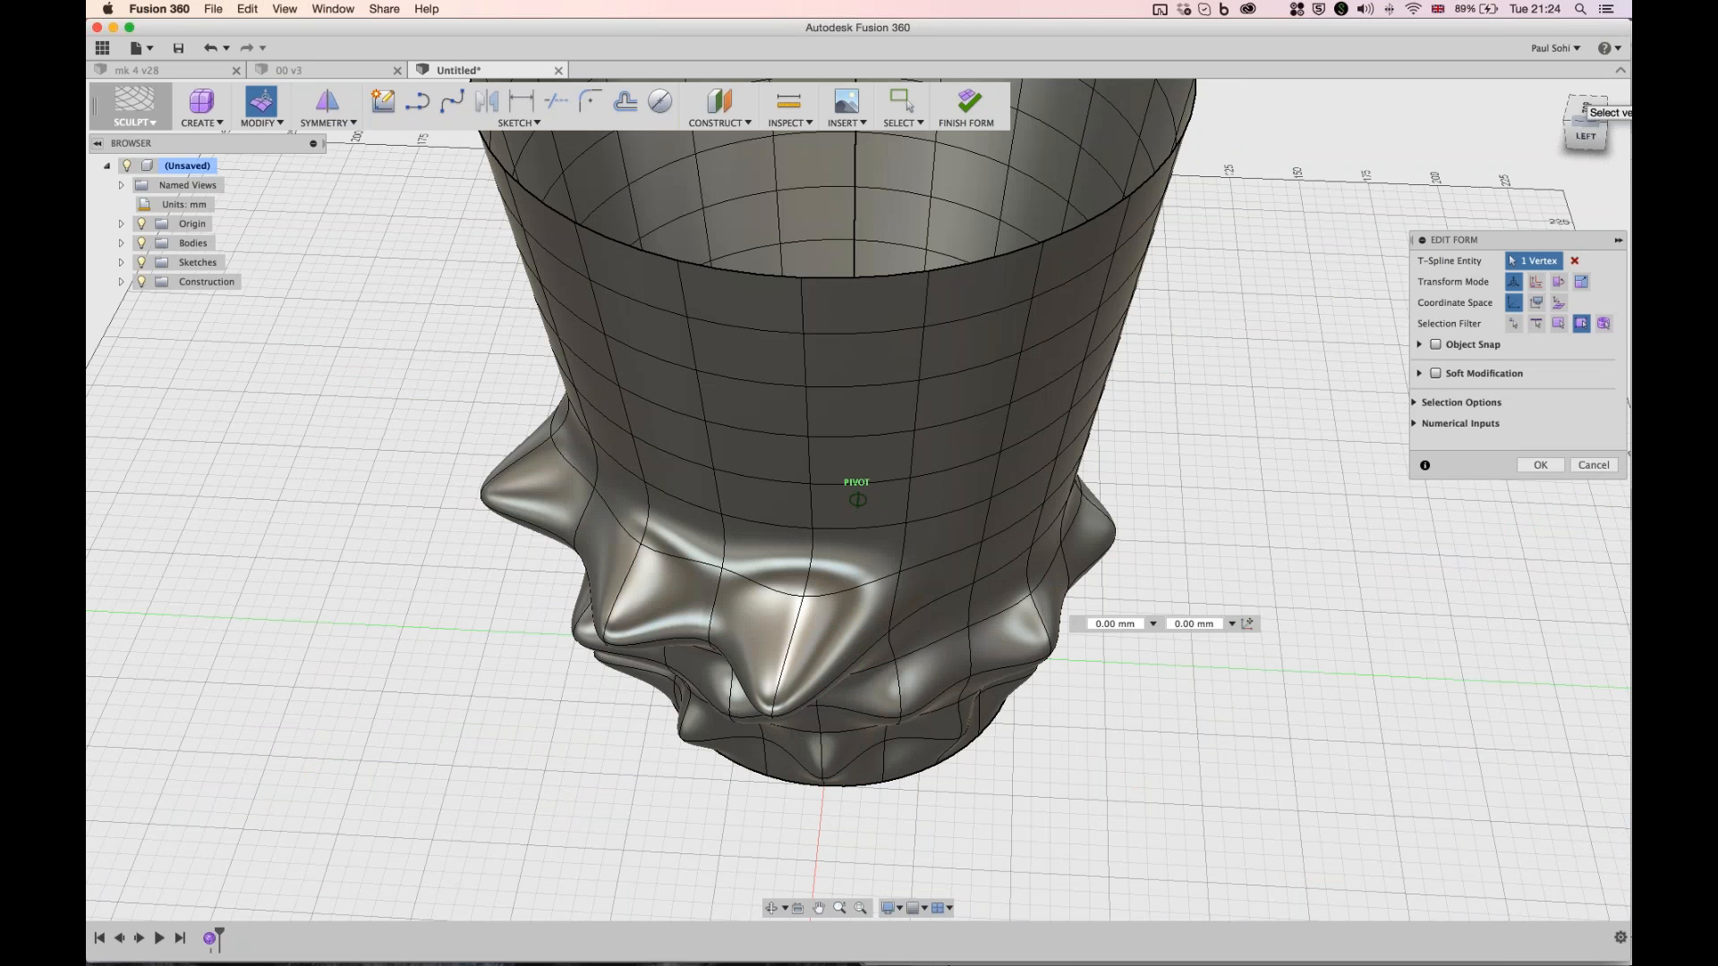
{"action": "left_click_drag", "start_coordinate": [1582, 102], "coordinate": [1615, 148]}
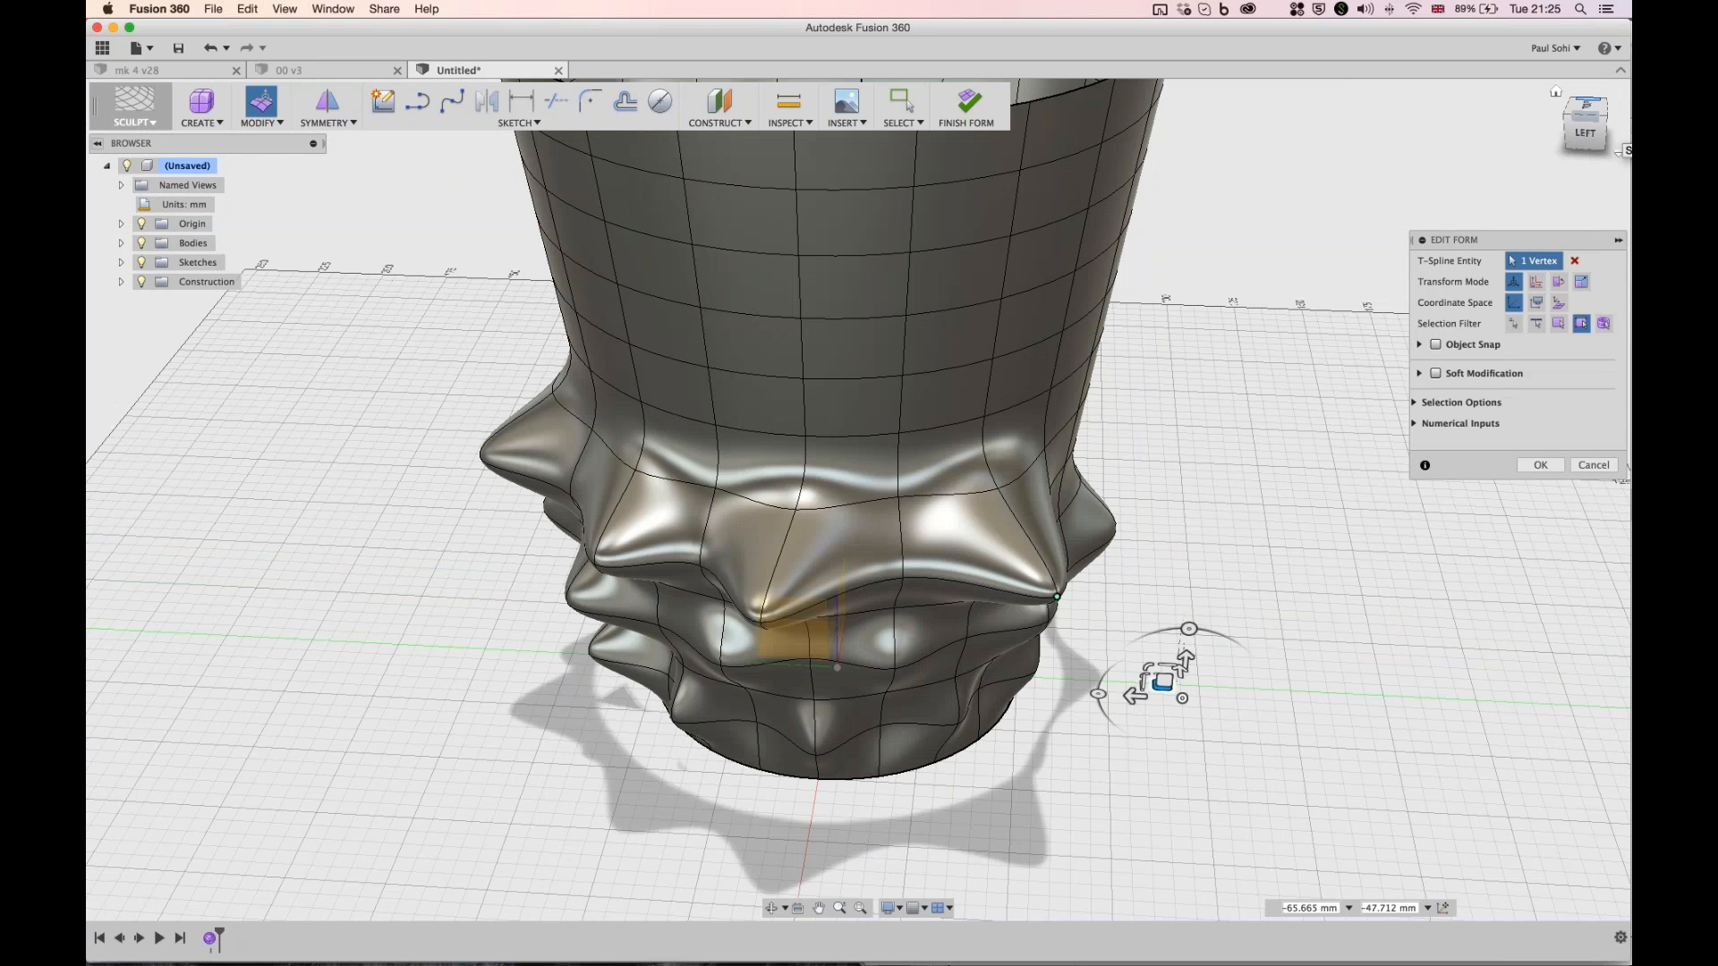
{"action": "key", "text": "super+Tab"}
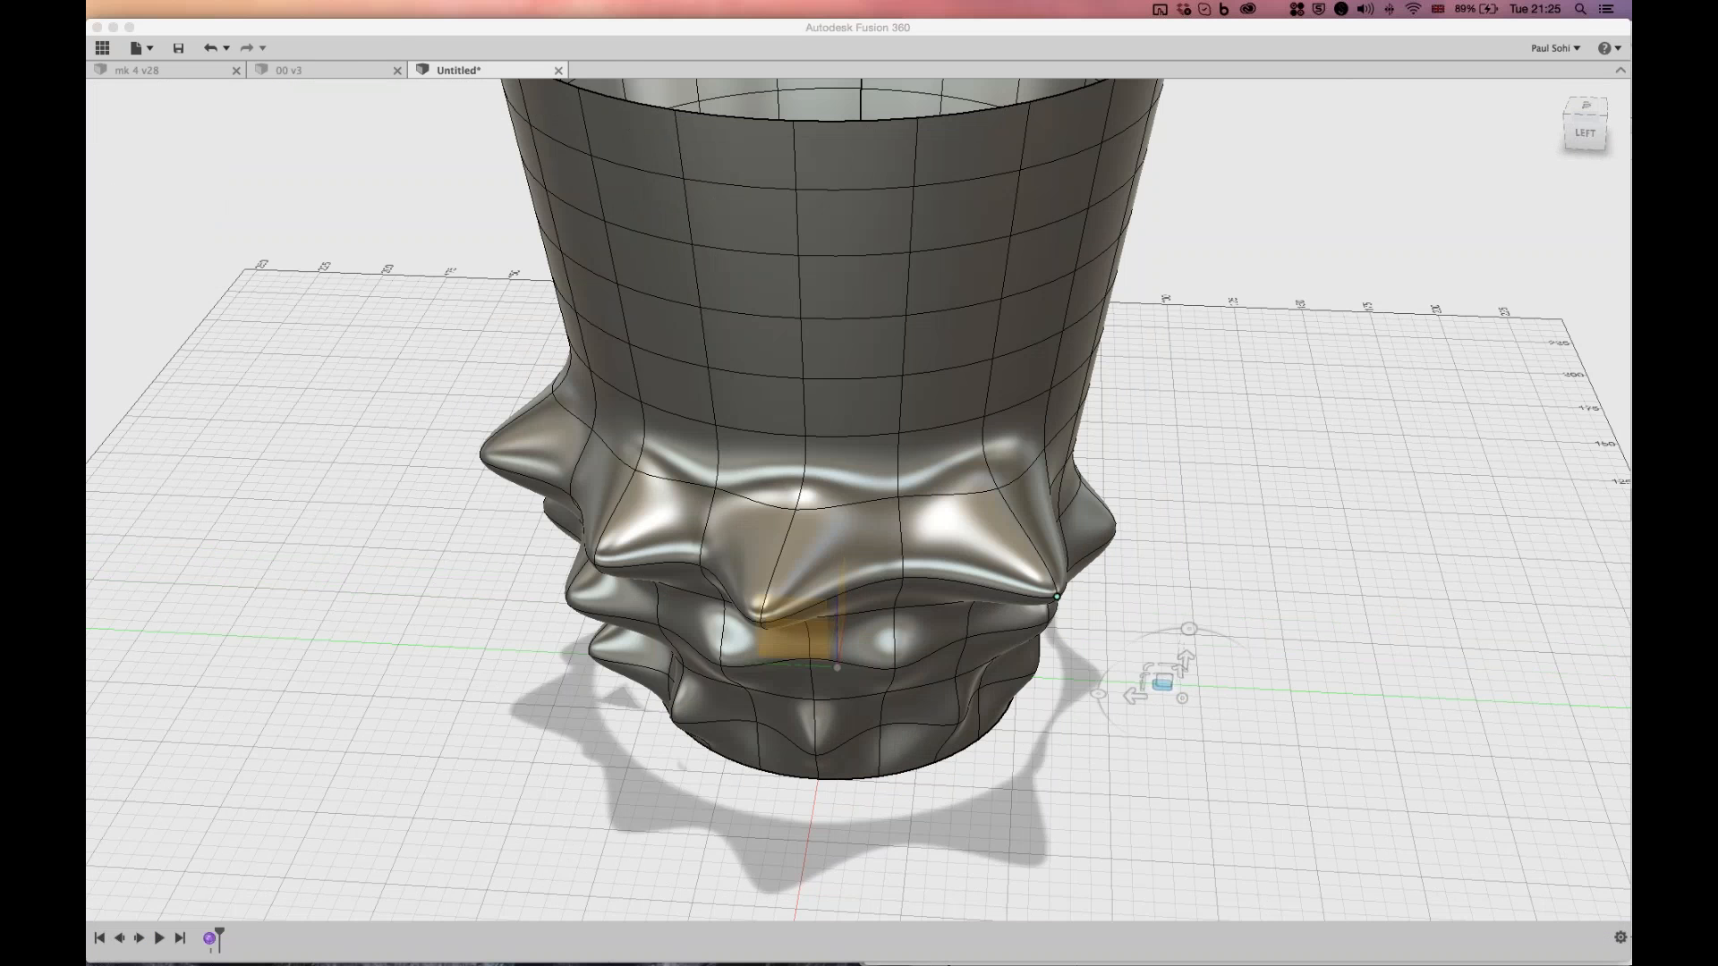
{"action": "key", "text": "super+Tab"}
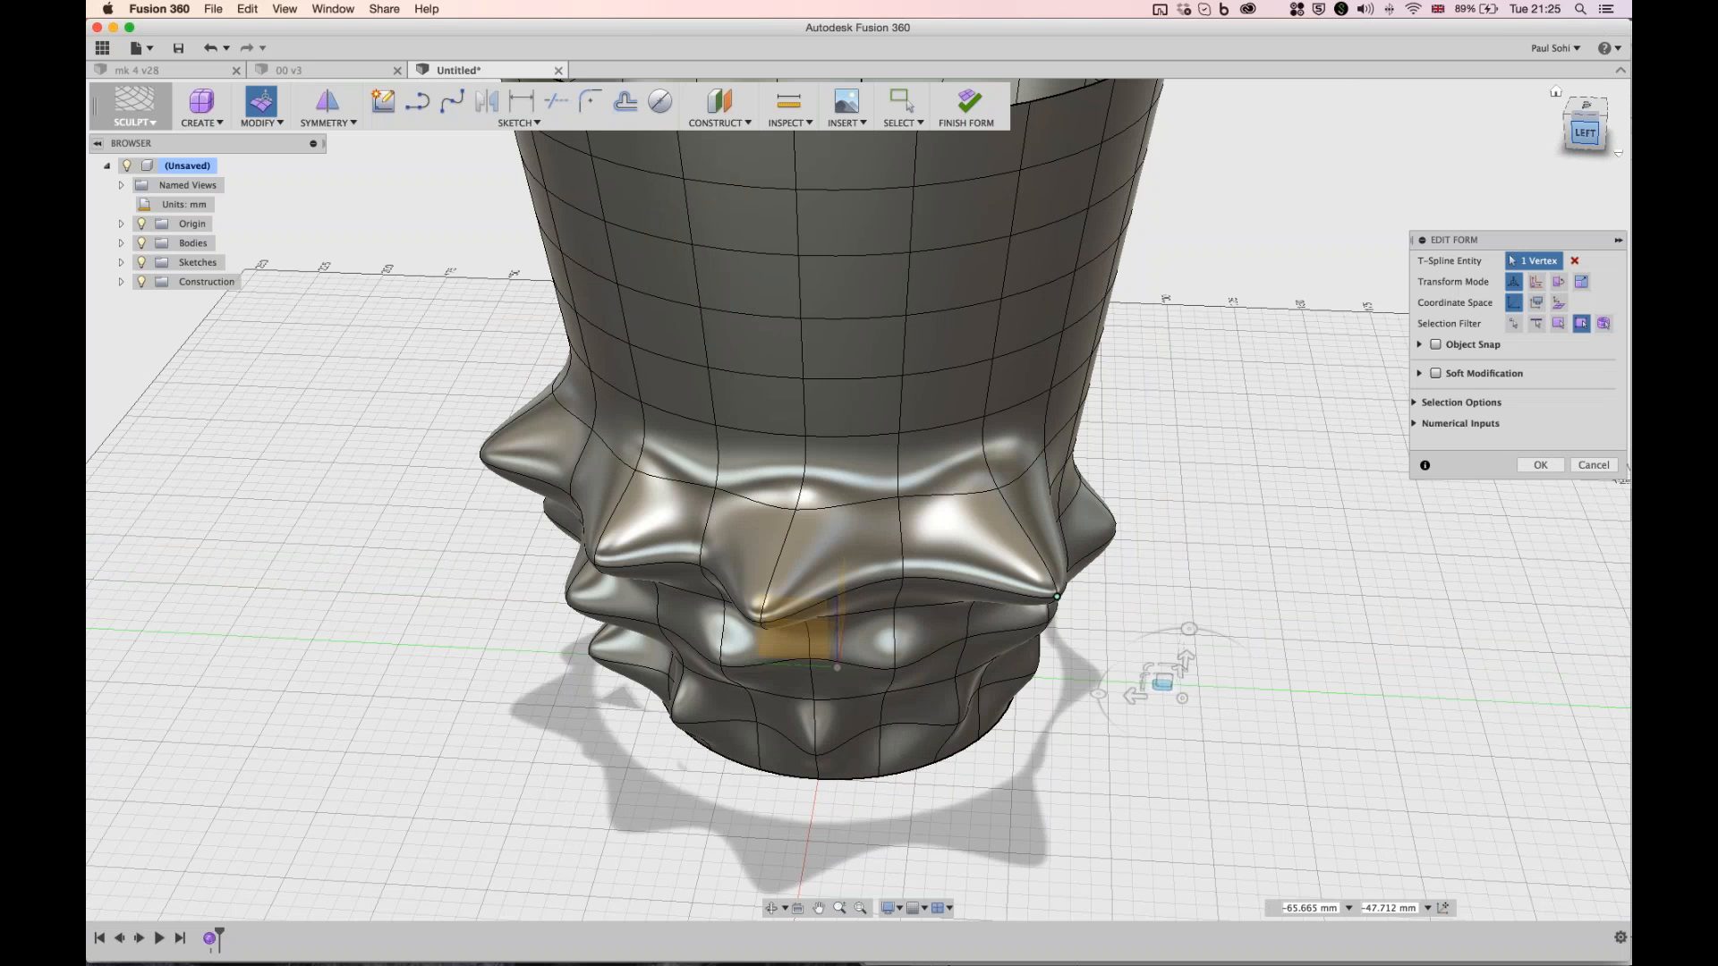
- Select three alternate third-ring vertices on the vase's front and pull them outward together by about 28.2 mm and 55.9 mm
{"action": "left_click_drag", "start_coordinate": [1585, 132], "coordinate": [1585, 117]}
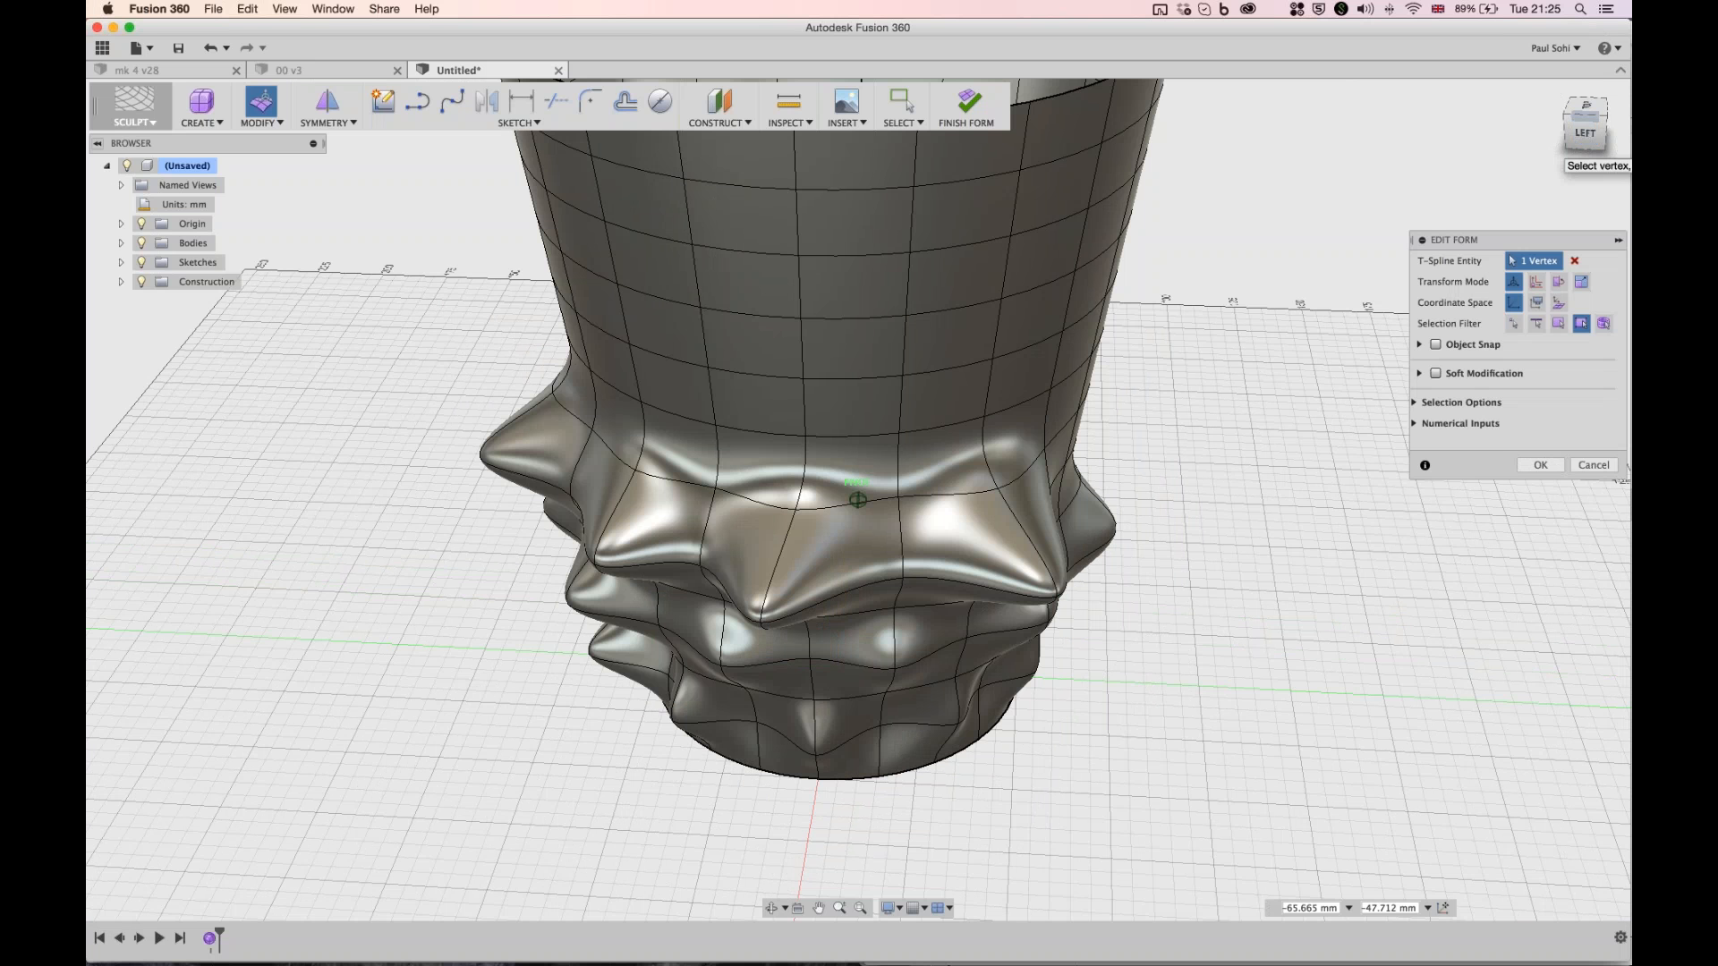
{"action": "left_click_drag", "start_coordinate": [1575, 131], "coordinate": [1521, 134]}
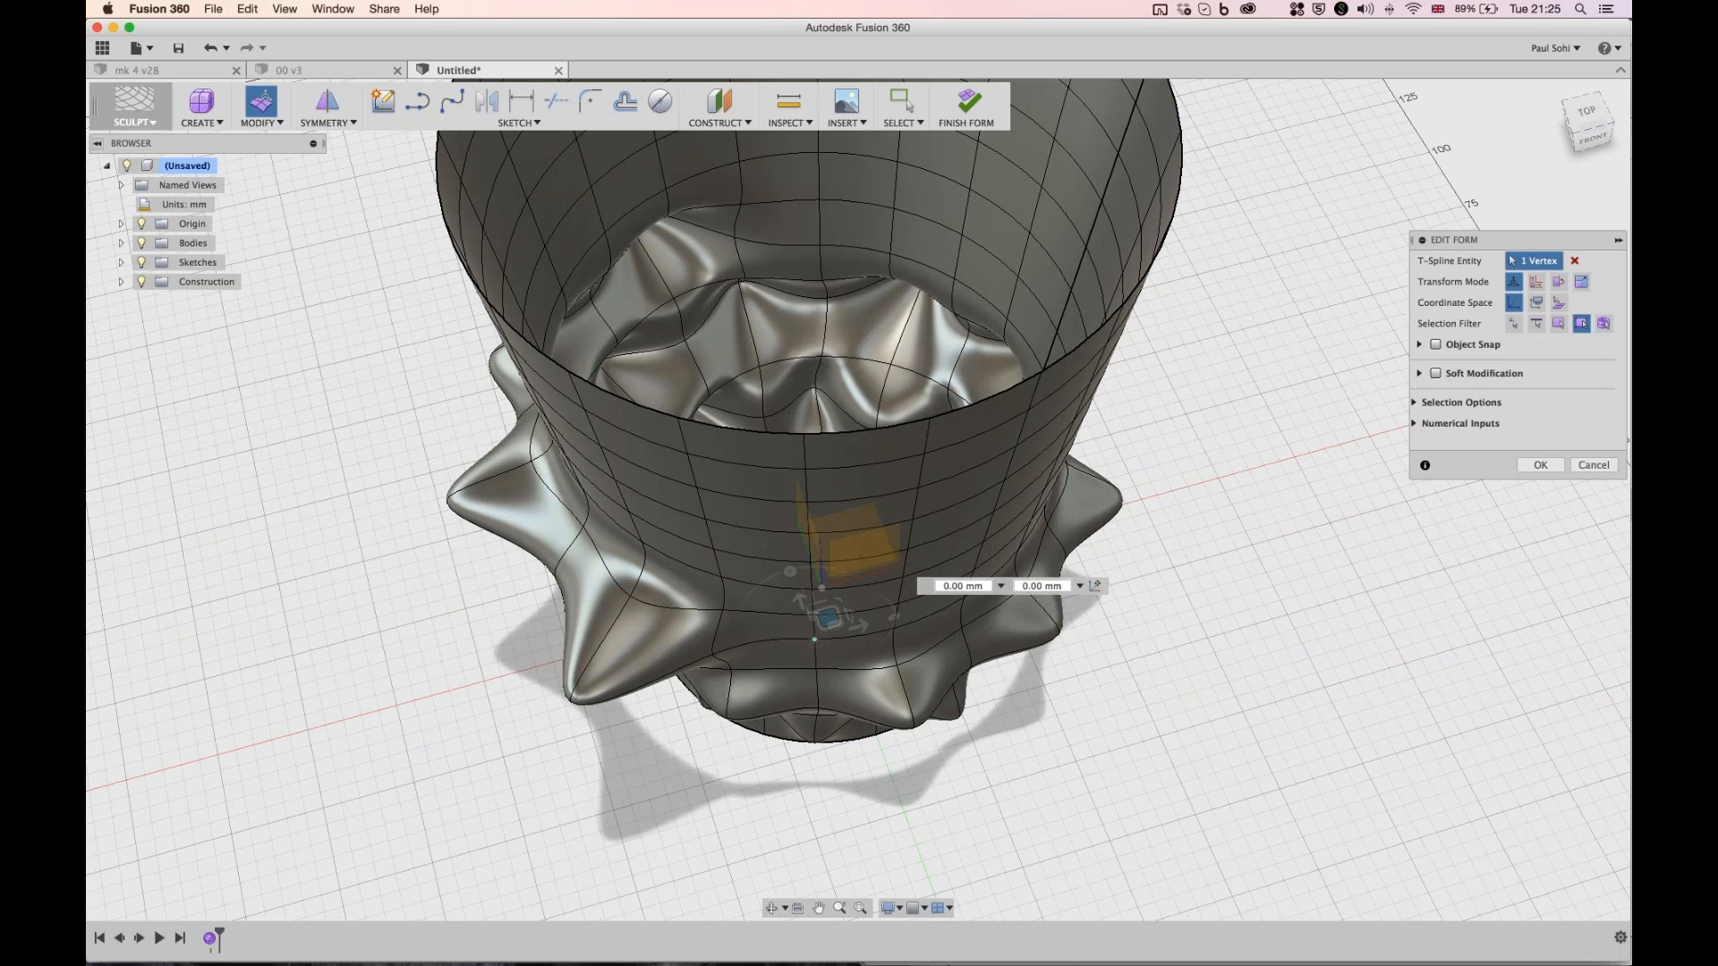
{"action": "left_click", "coordinate": [964, 597], "text": "shift"}
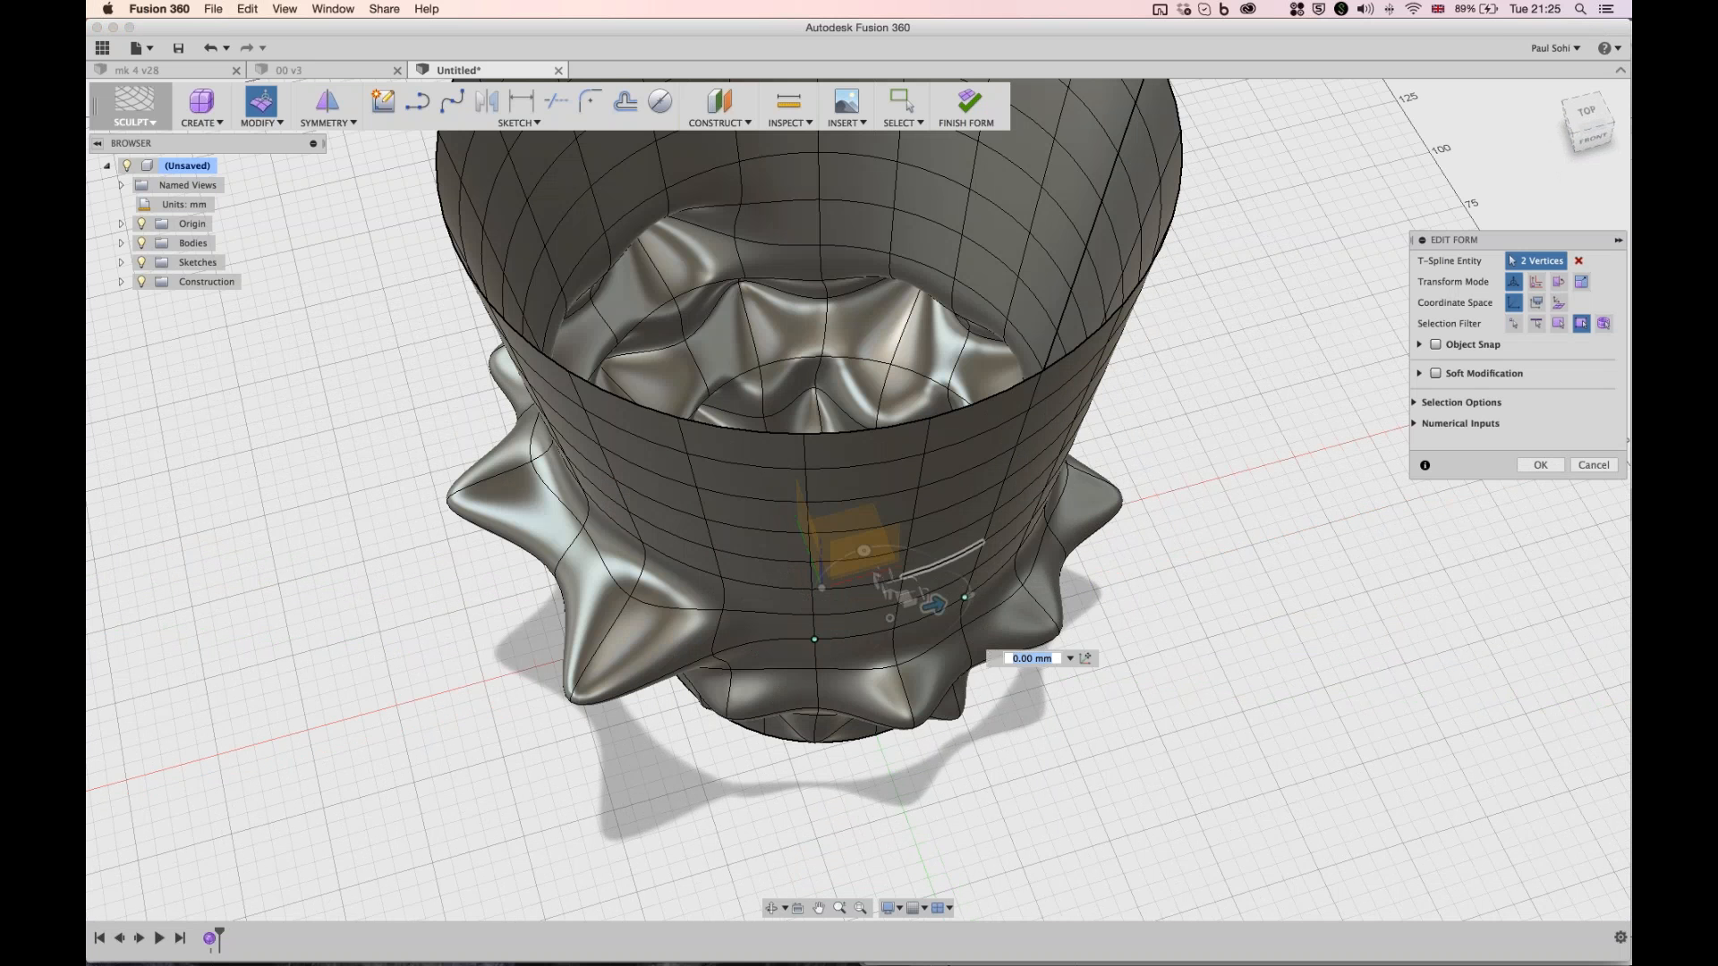
{"action": "left_click", "coordinate": [1018, 550], "text": "shift"}
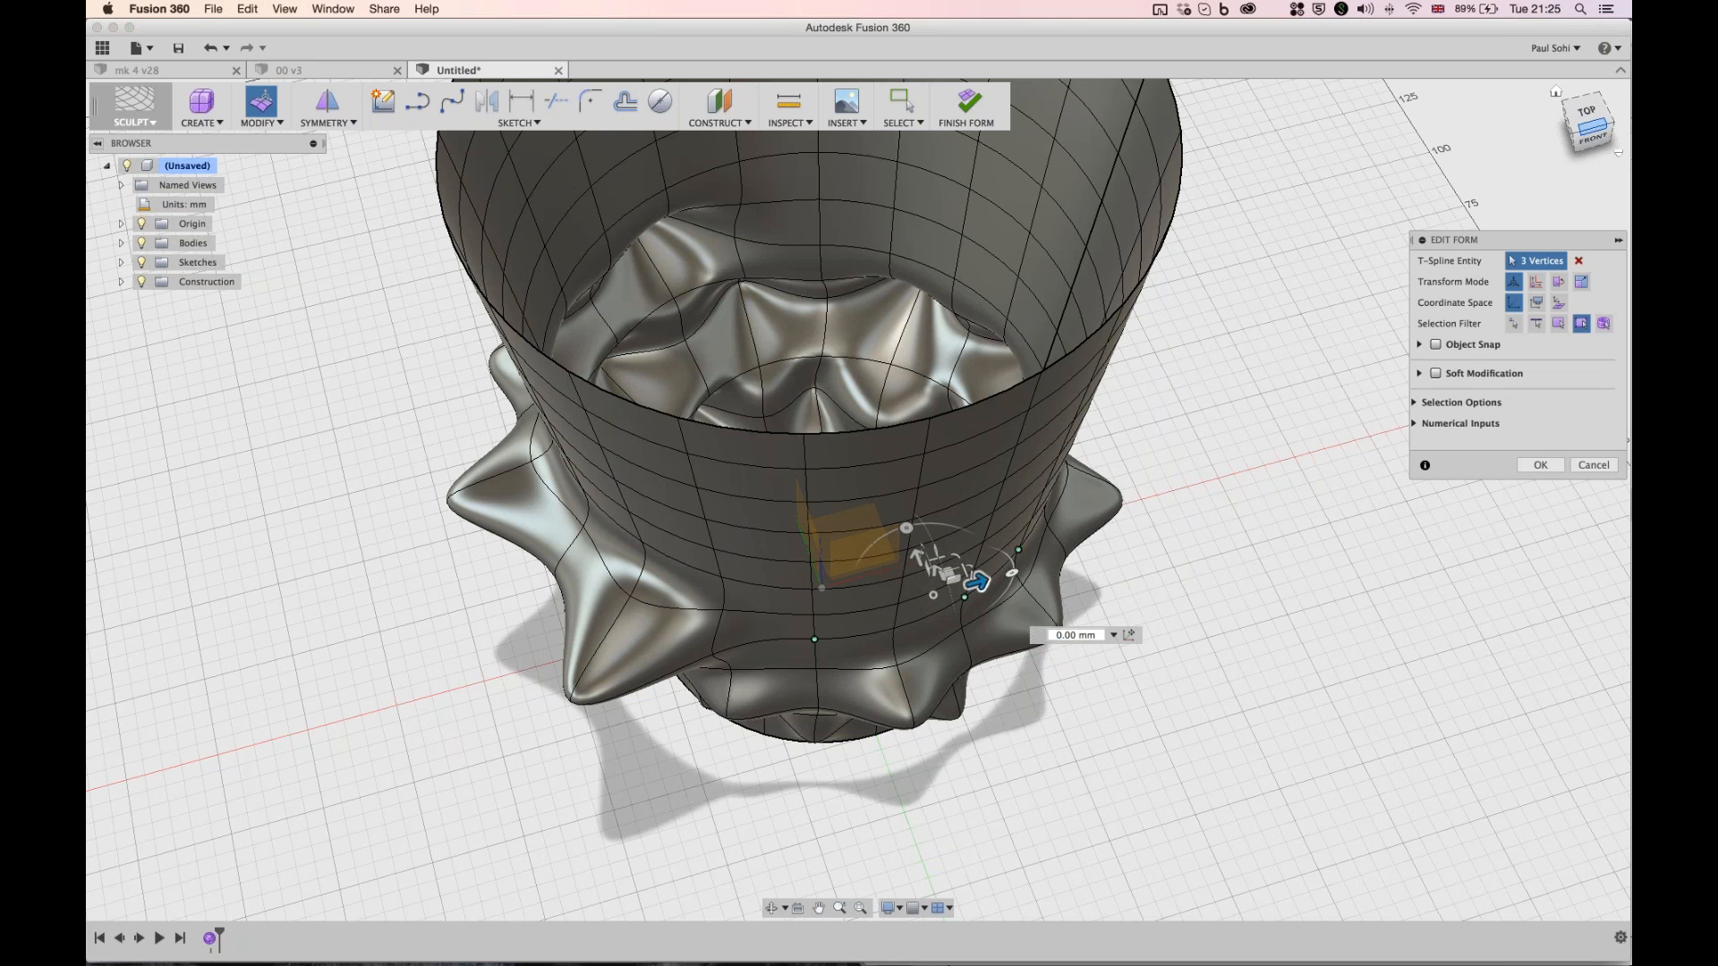
{"action": "left_click", "coordinate": [1593, 127]}
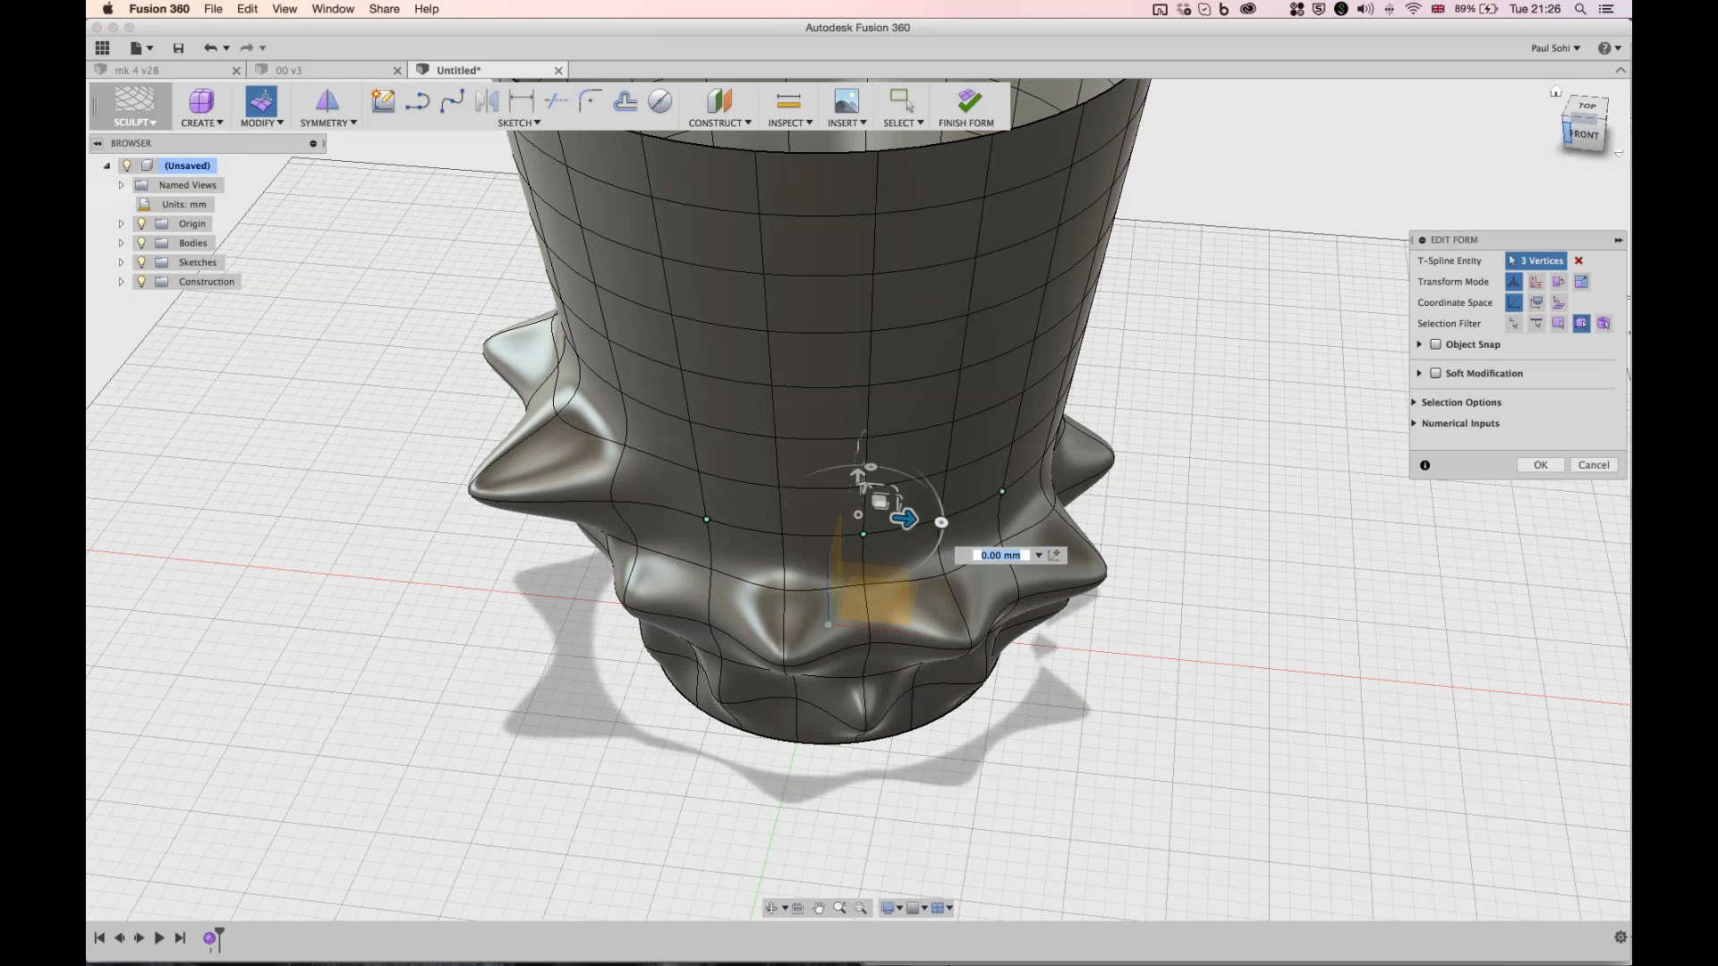
{"action": "left_click", "coordinate": [1567, 132]}
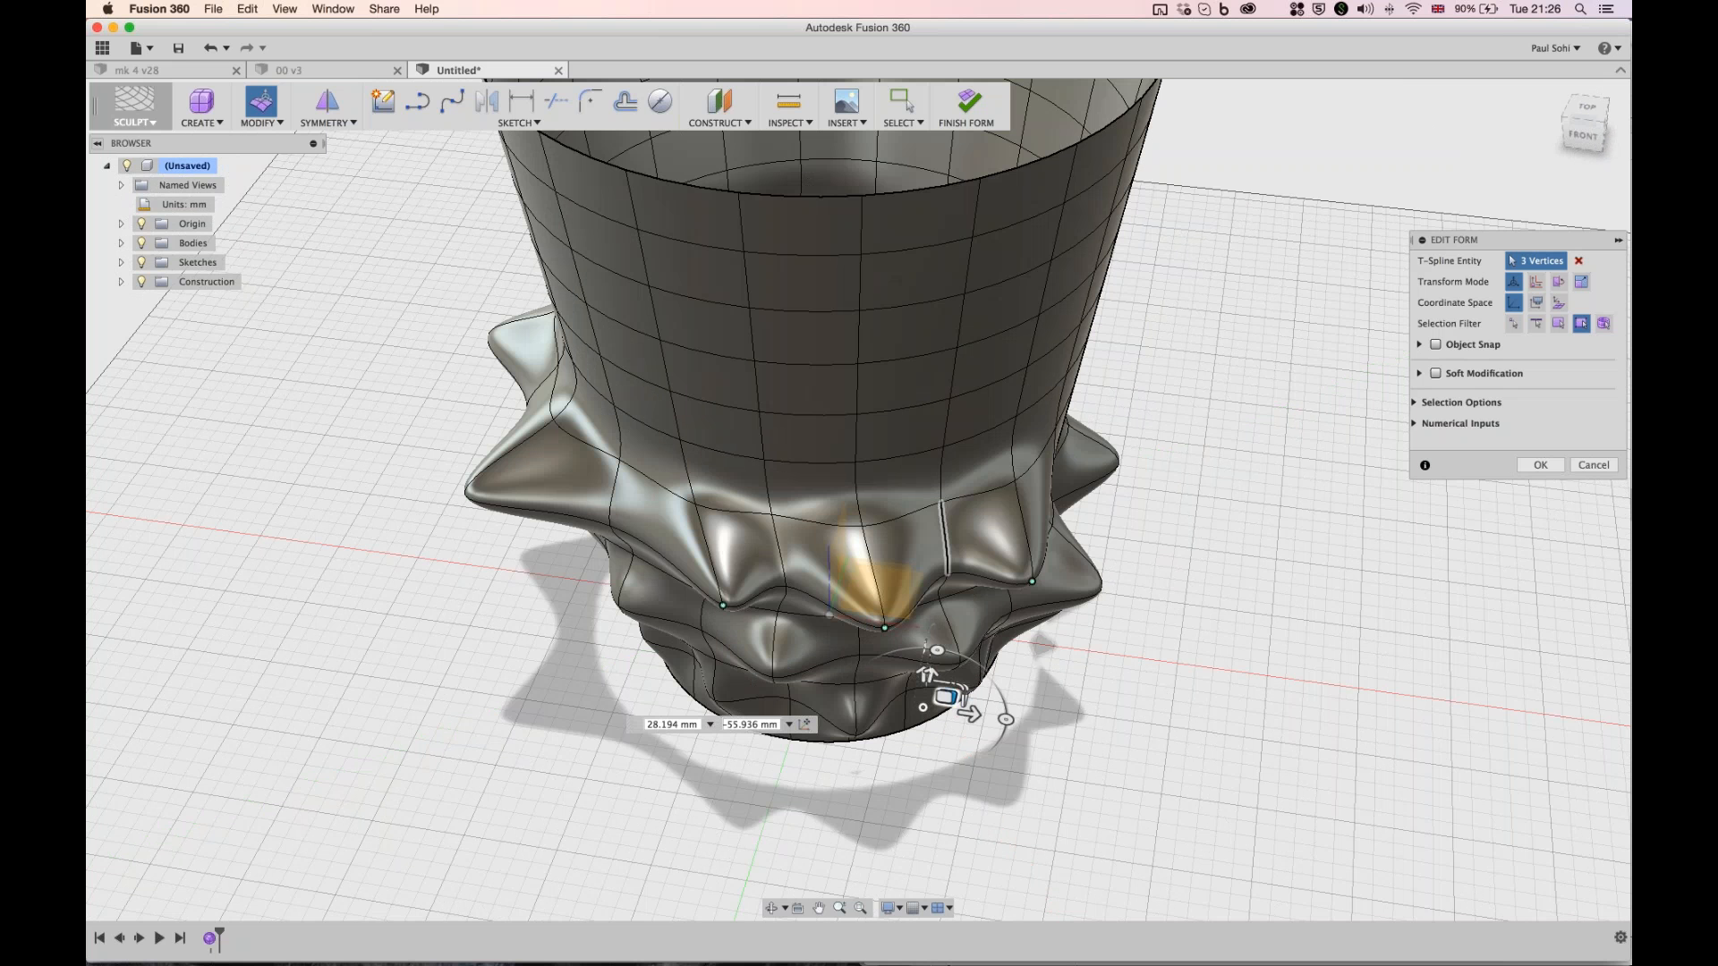
- Scale the three selected front vertices uniformly by about 1.69 to spread their spikes apart
{"action": "middle_click_drag", "start_coordinate": [943, 537], "coordinate": [943, 456], "text": "shift"}
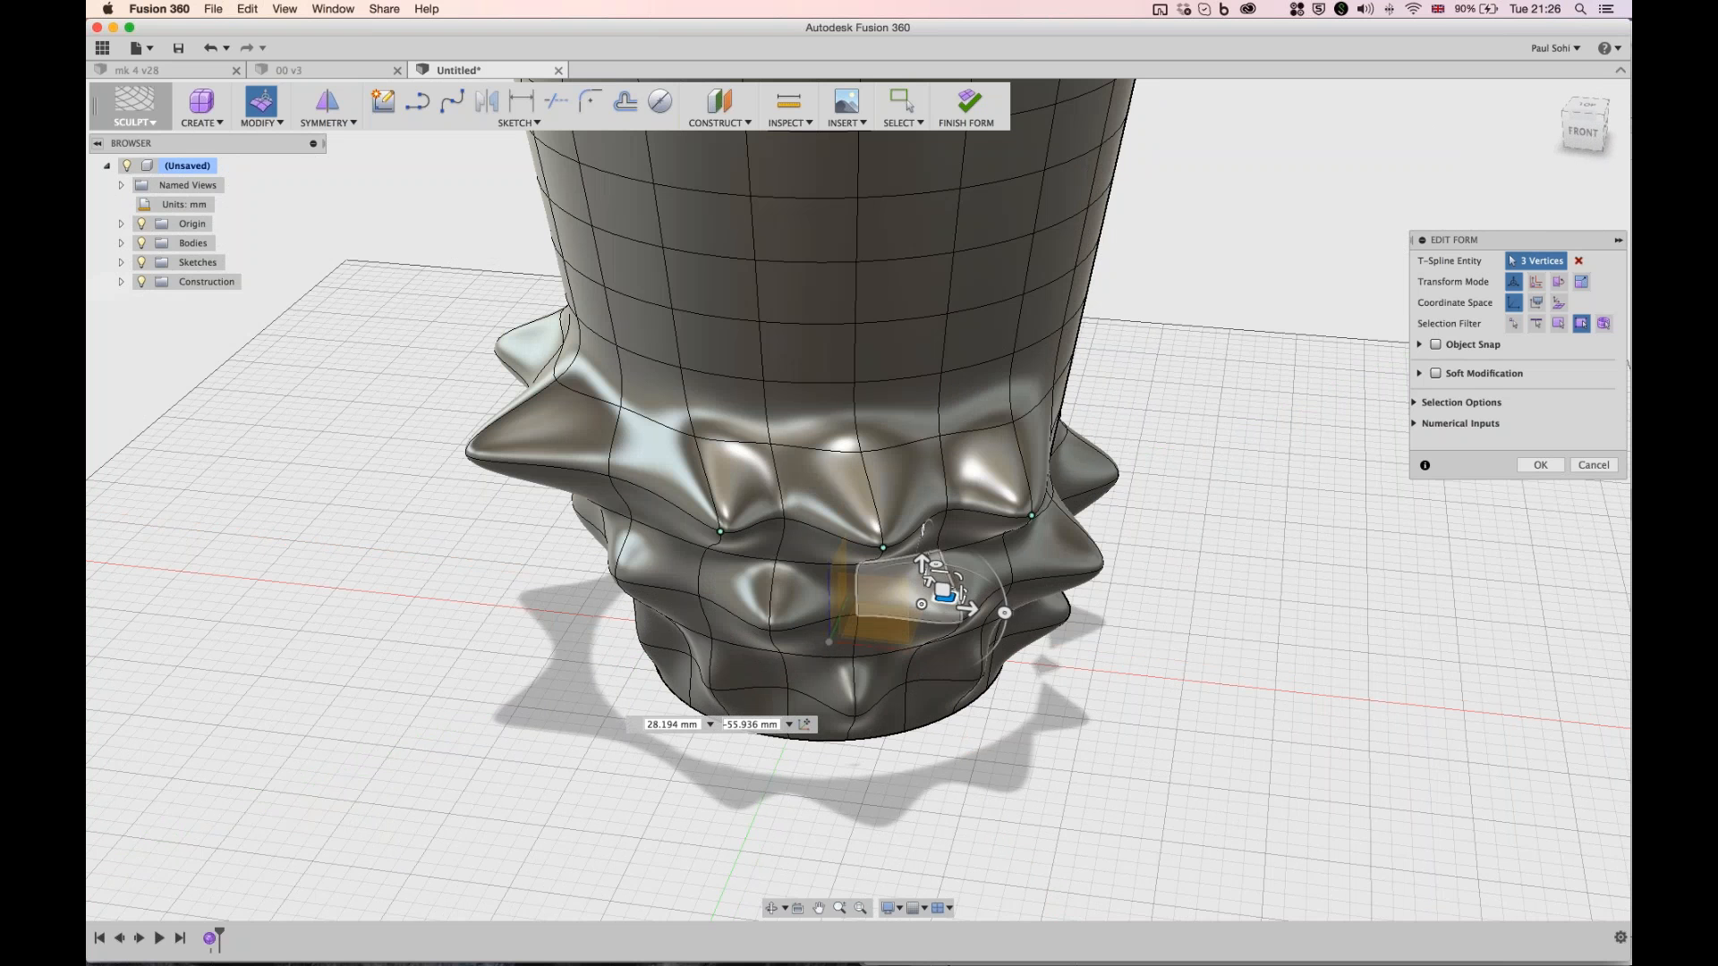
{"action": "left_click", "coordinate": [922, 604]}
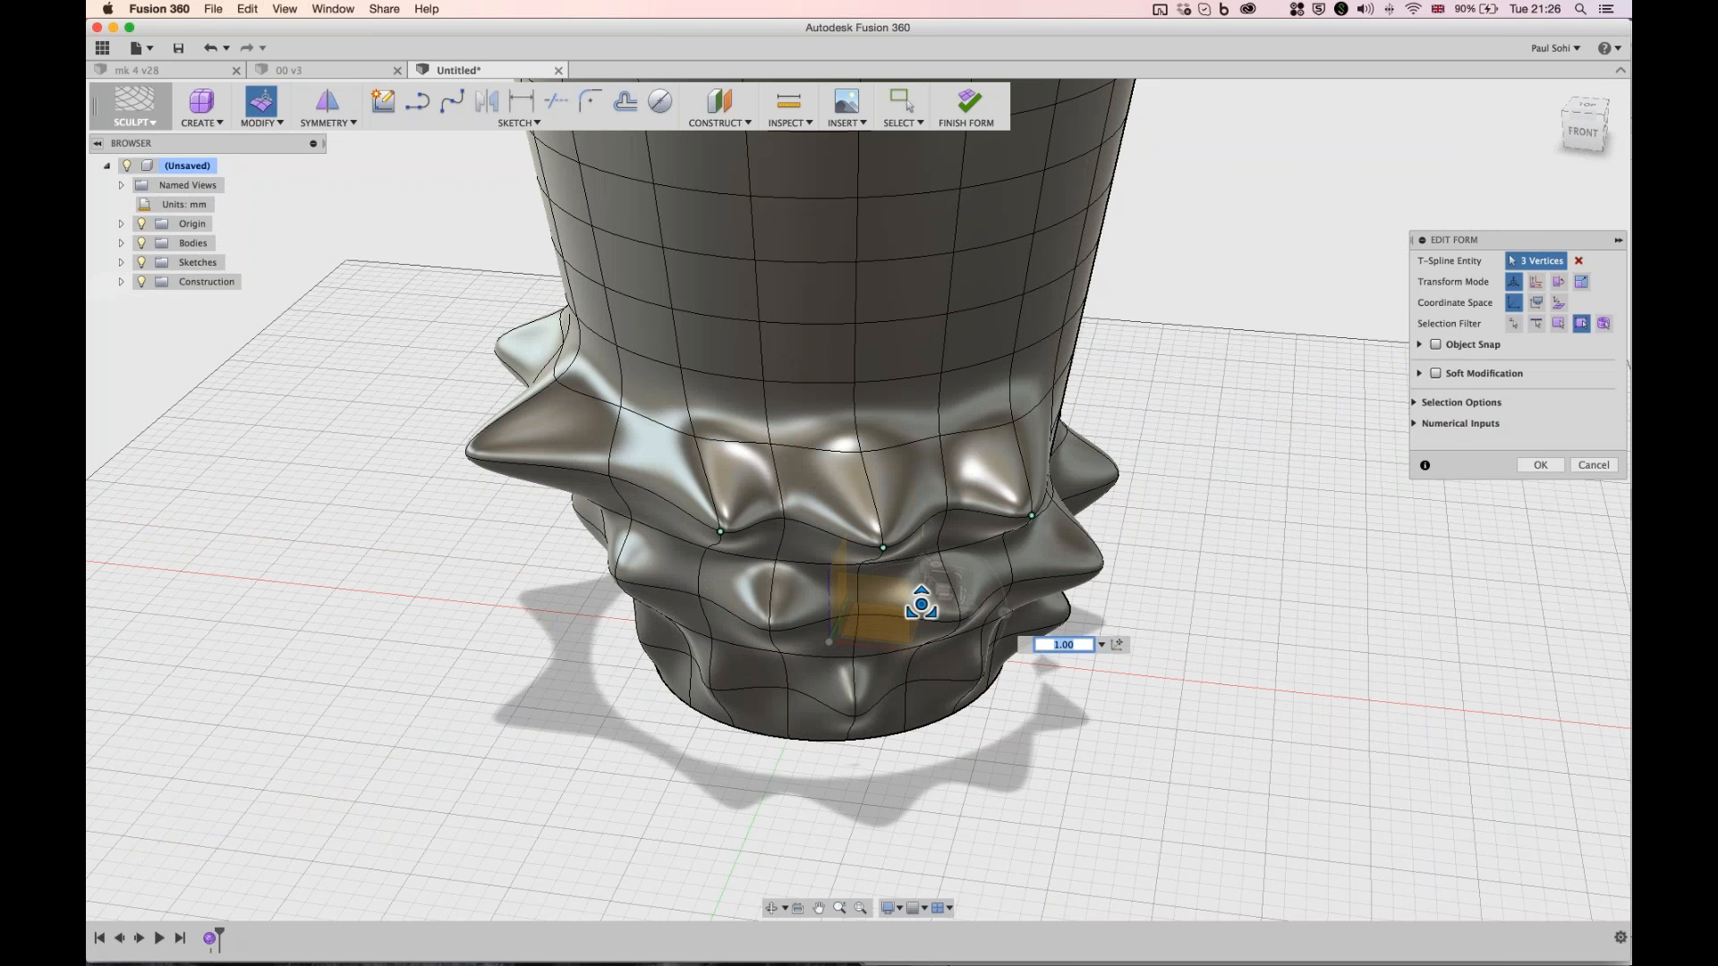
{"action": "left_click_drag", "start_coordinate": [921, 604], "coordinate": [985, 604]}
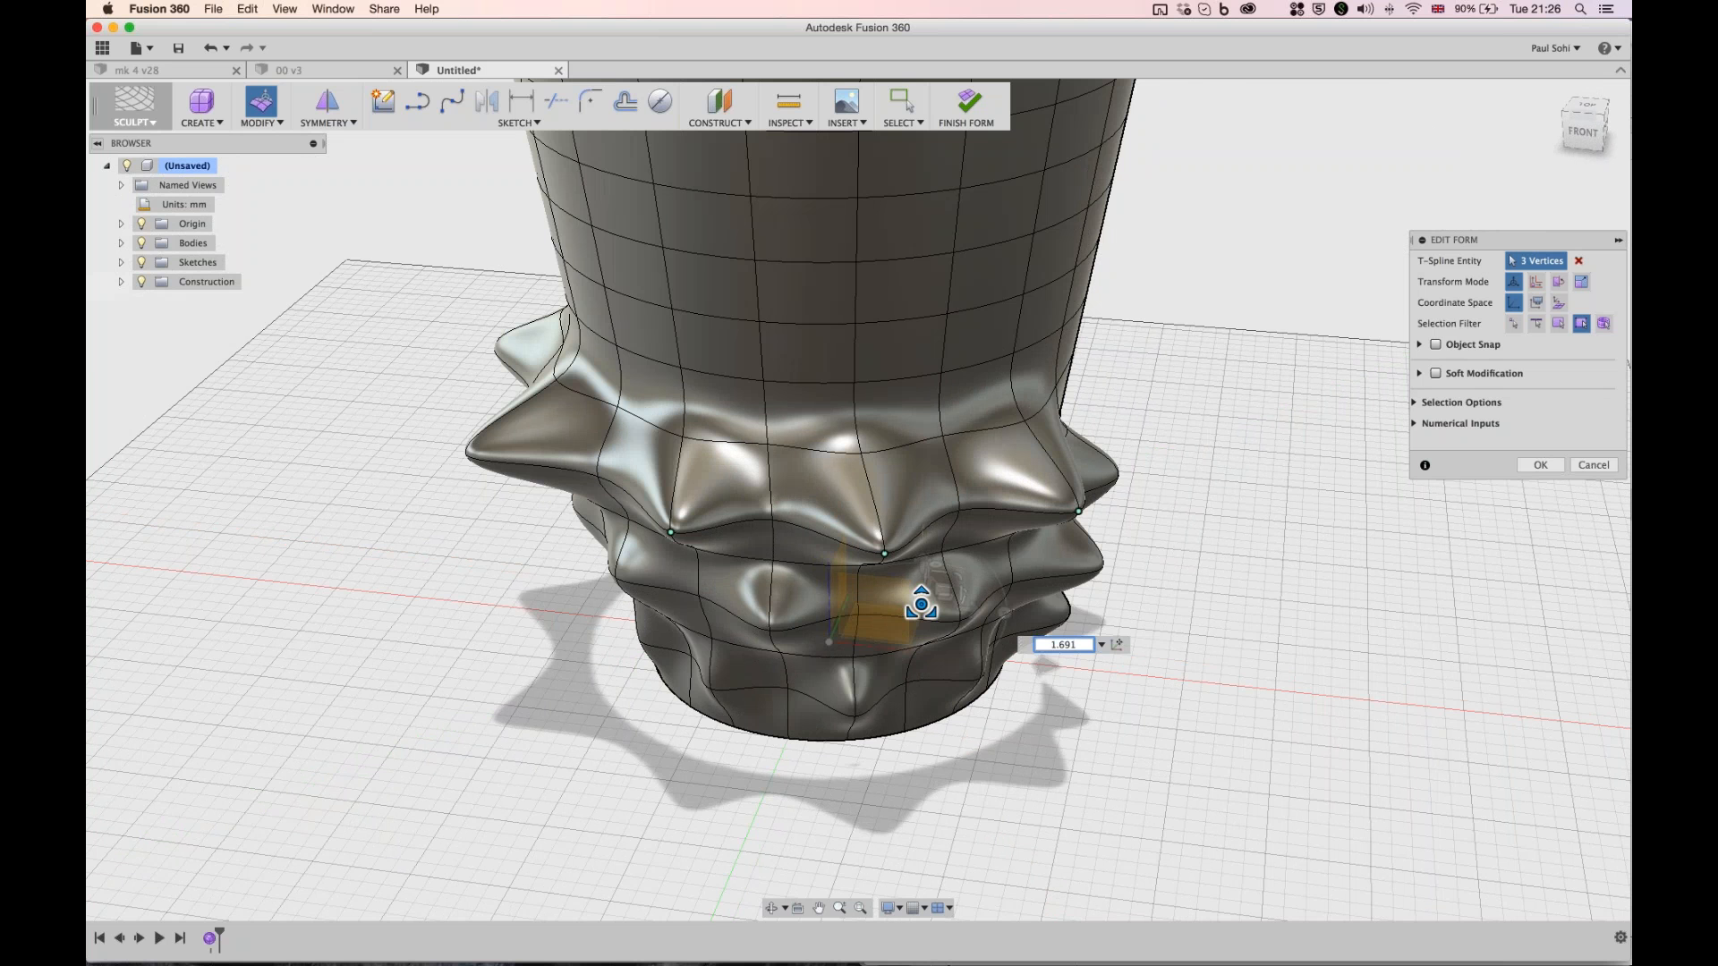
- Reposition single third-ring vertices from the front around the vase's right side, including moves of about 1.2/11.8 mm and 14.6/9.2 mm
{"action": "middle_click_drag", "start_coordinate": [922, 604], "coordinate": [857, 499], "text": "shift"}
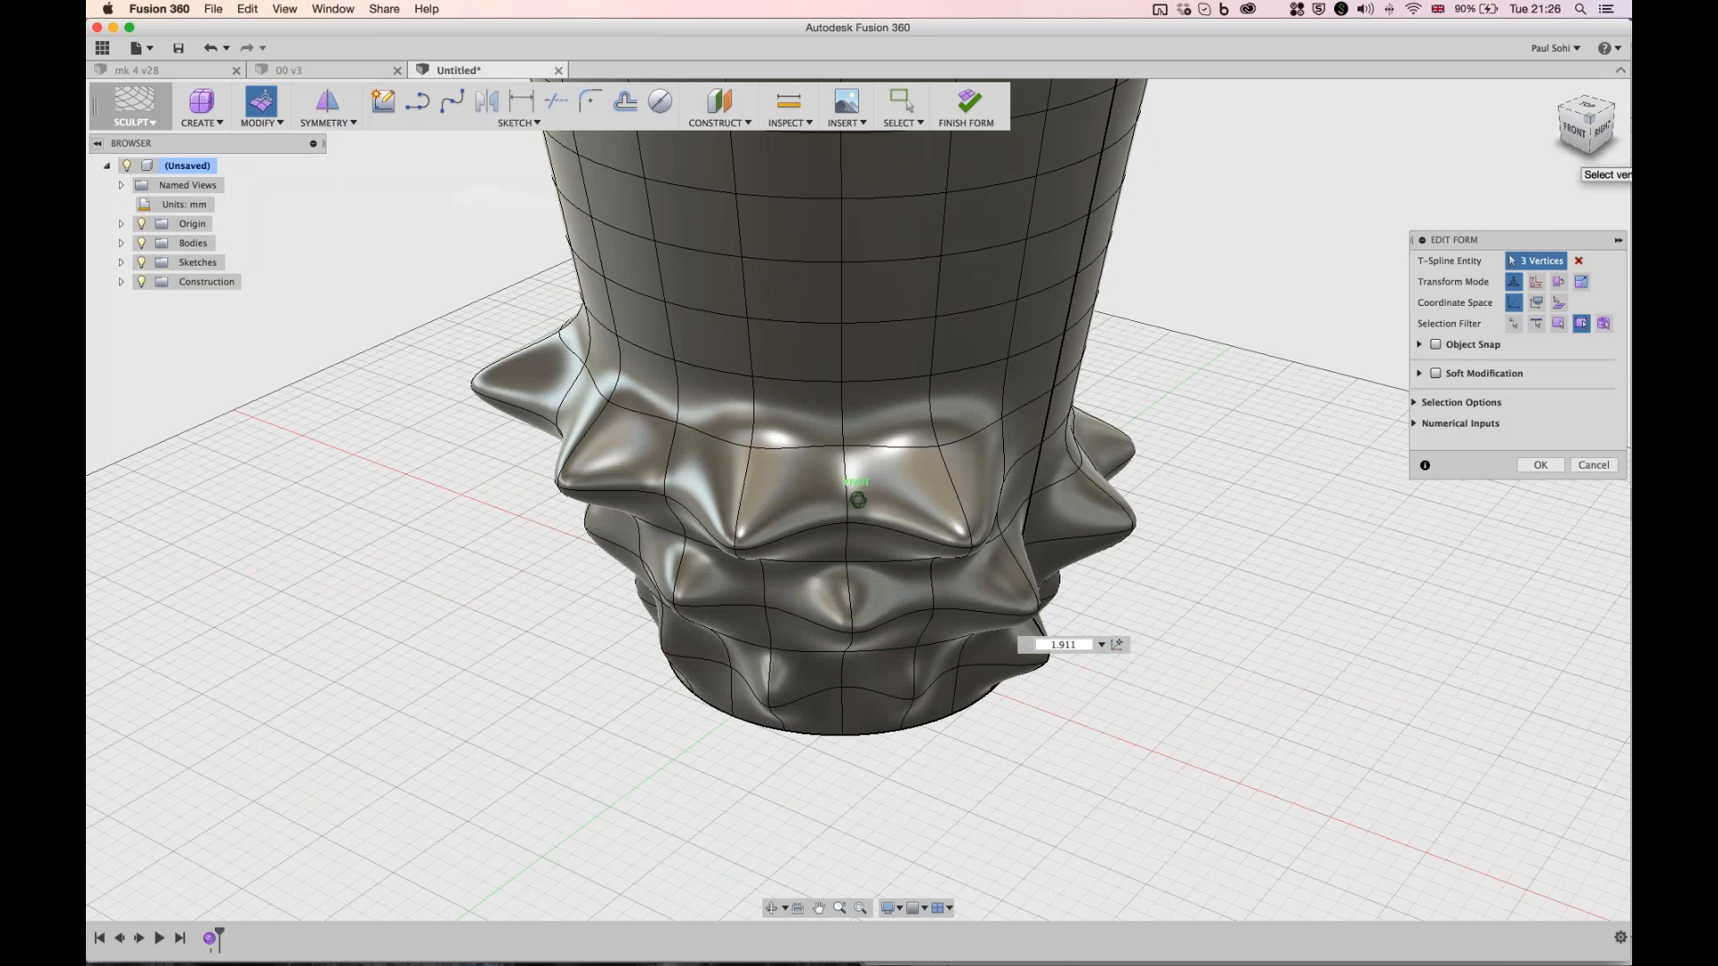
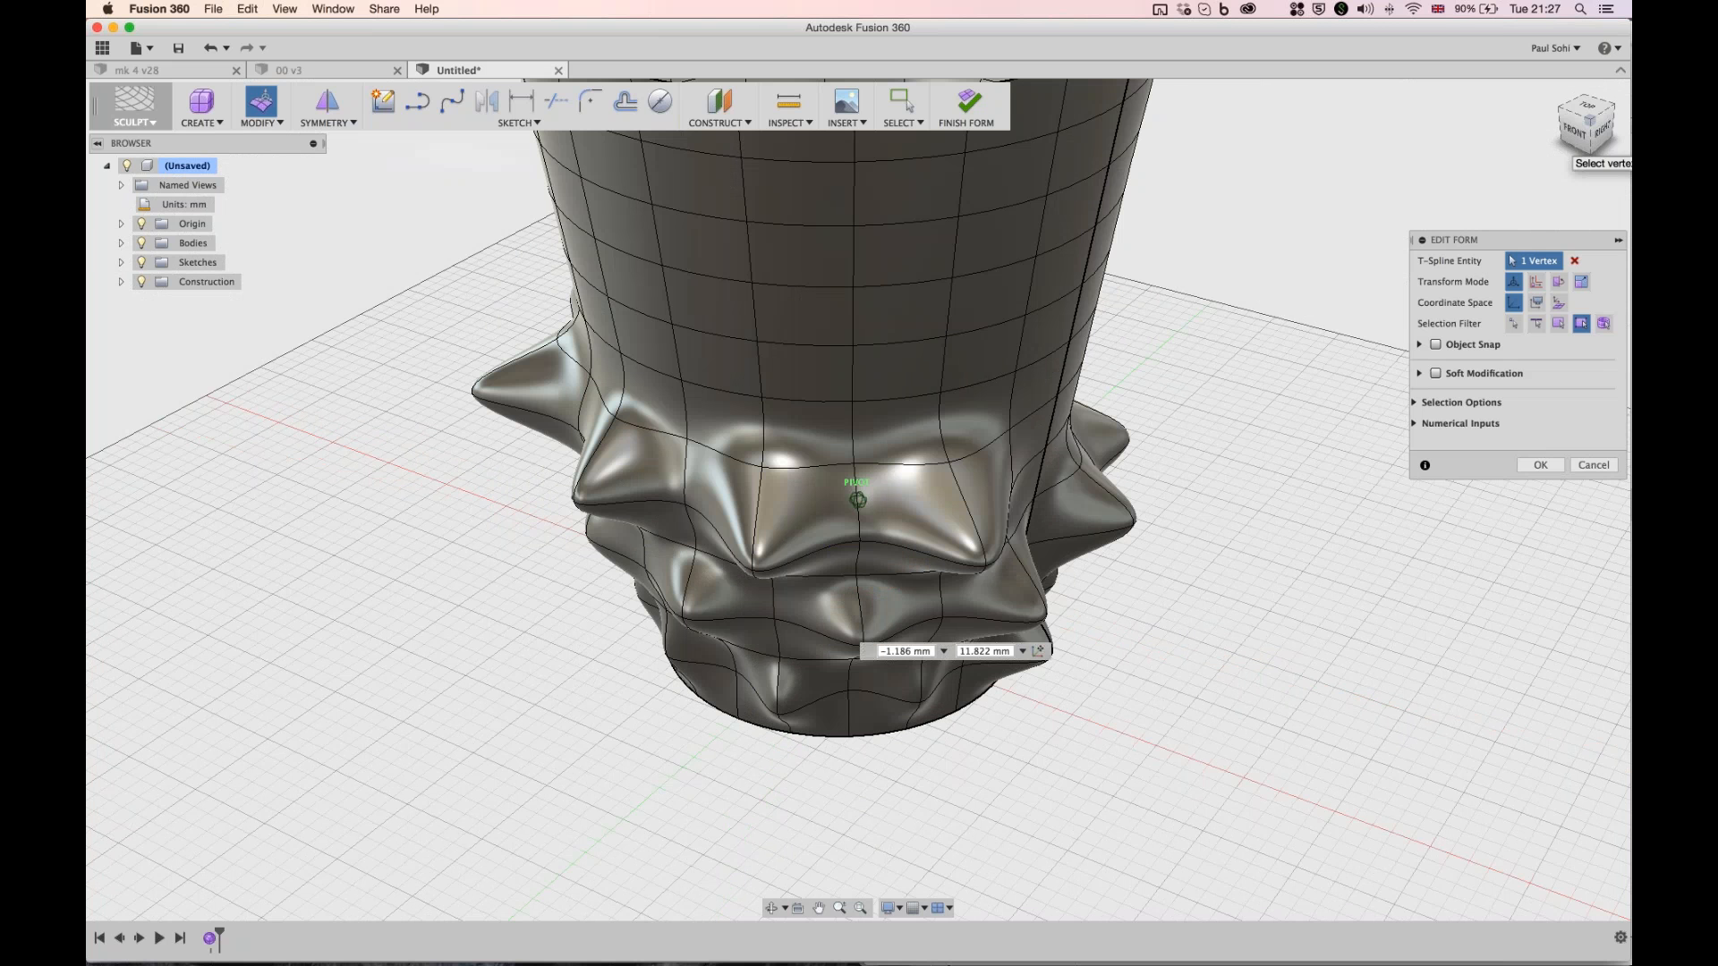
{"action": "left_click", "coordinate": [1595, 134]}
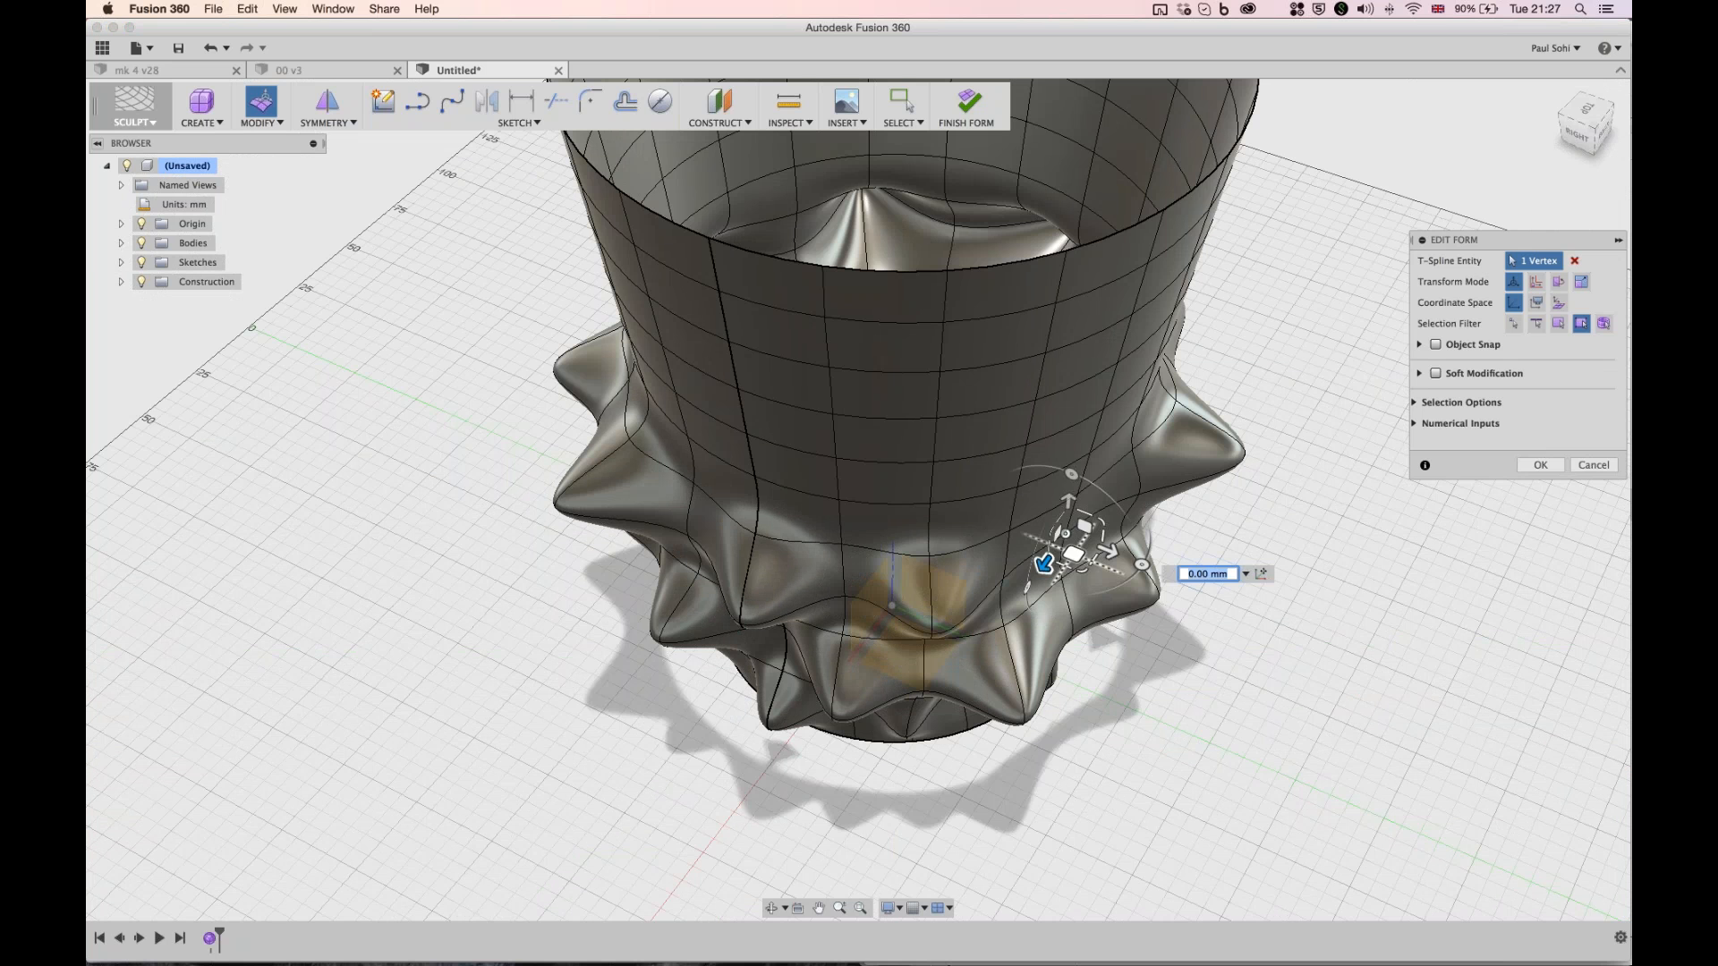
{"action": "left_click_drag", "start_coordinate": [1073, 555], "coordinate": [1015, 564]}
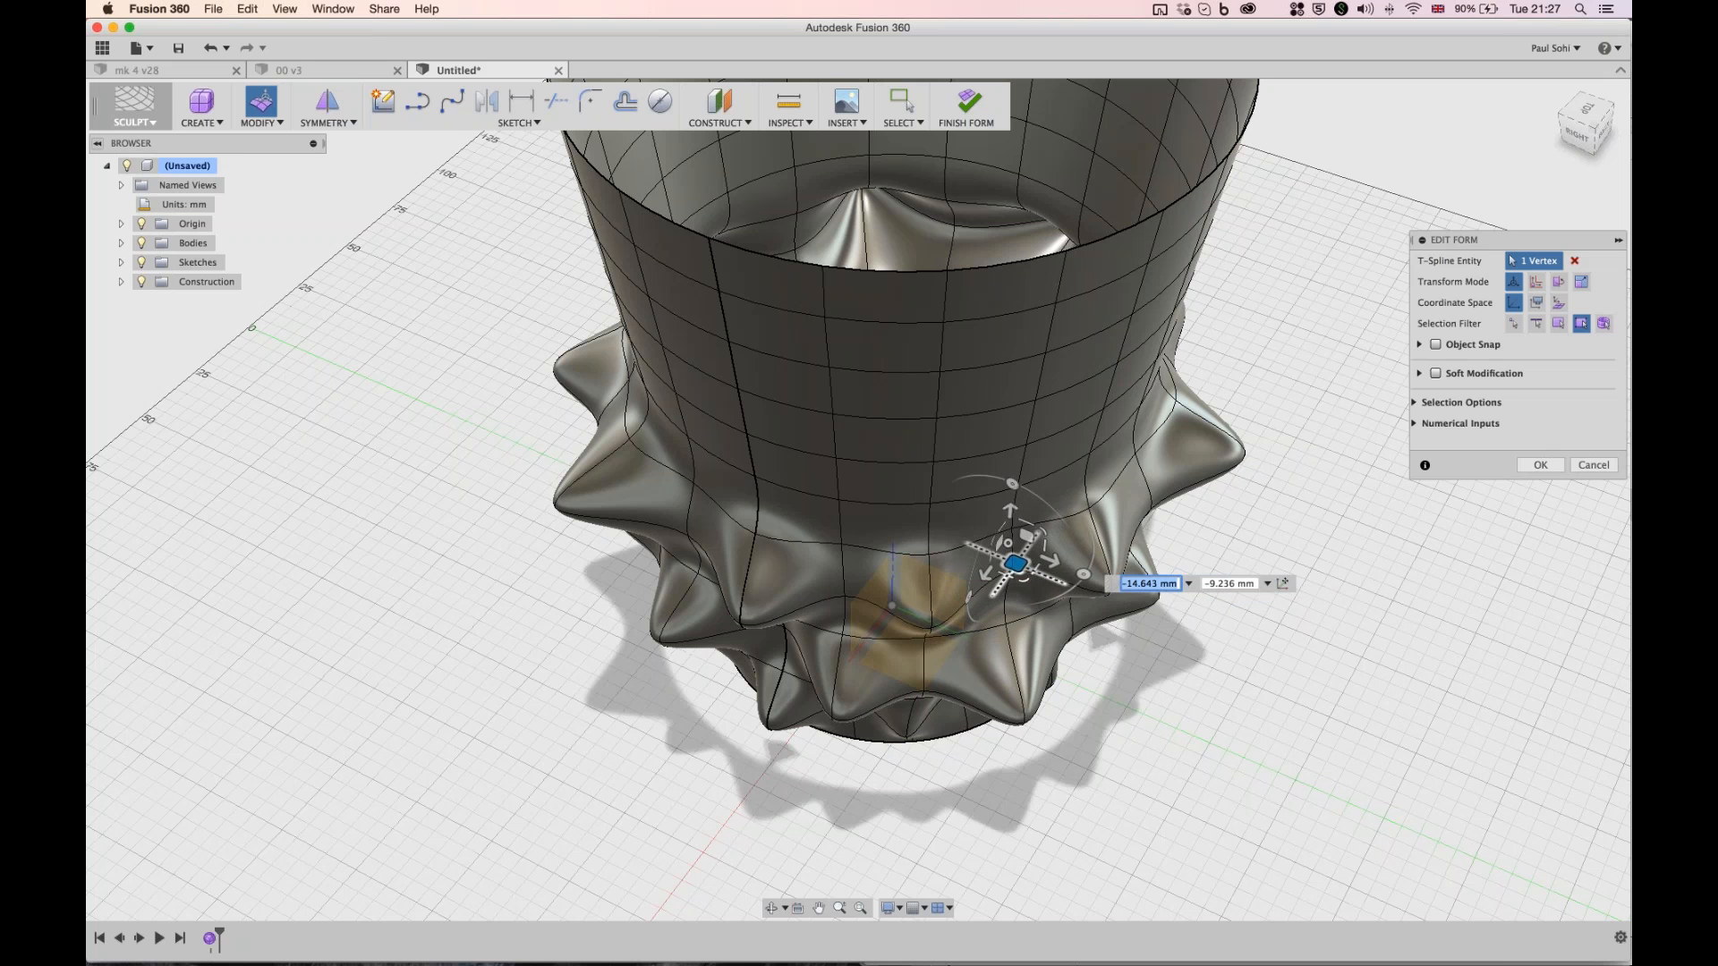
{"action": "left_click_drag", "start_coordinate": [1592, 127], "coordinate": [1592, 127]}
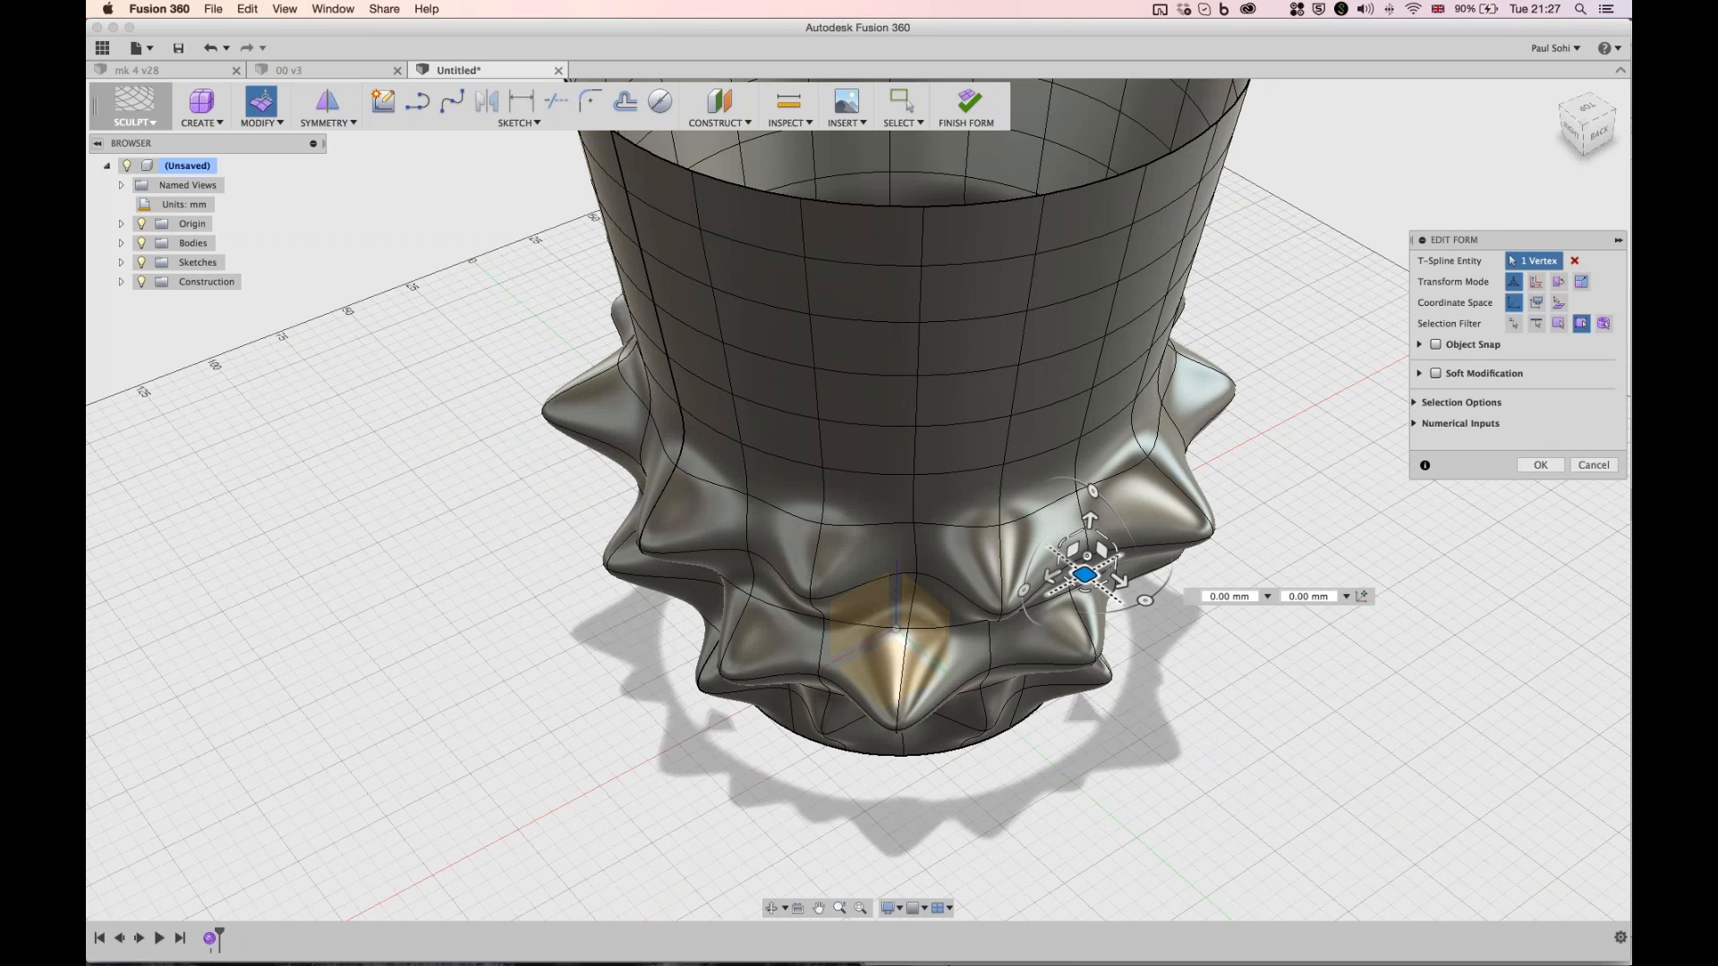
{"action": "left_click_drag", "start_coordinate": [1085, 574], "coordinate": [1035, 671]}
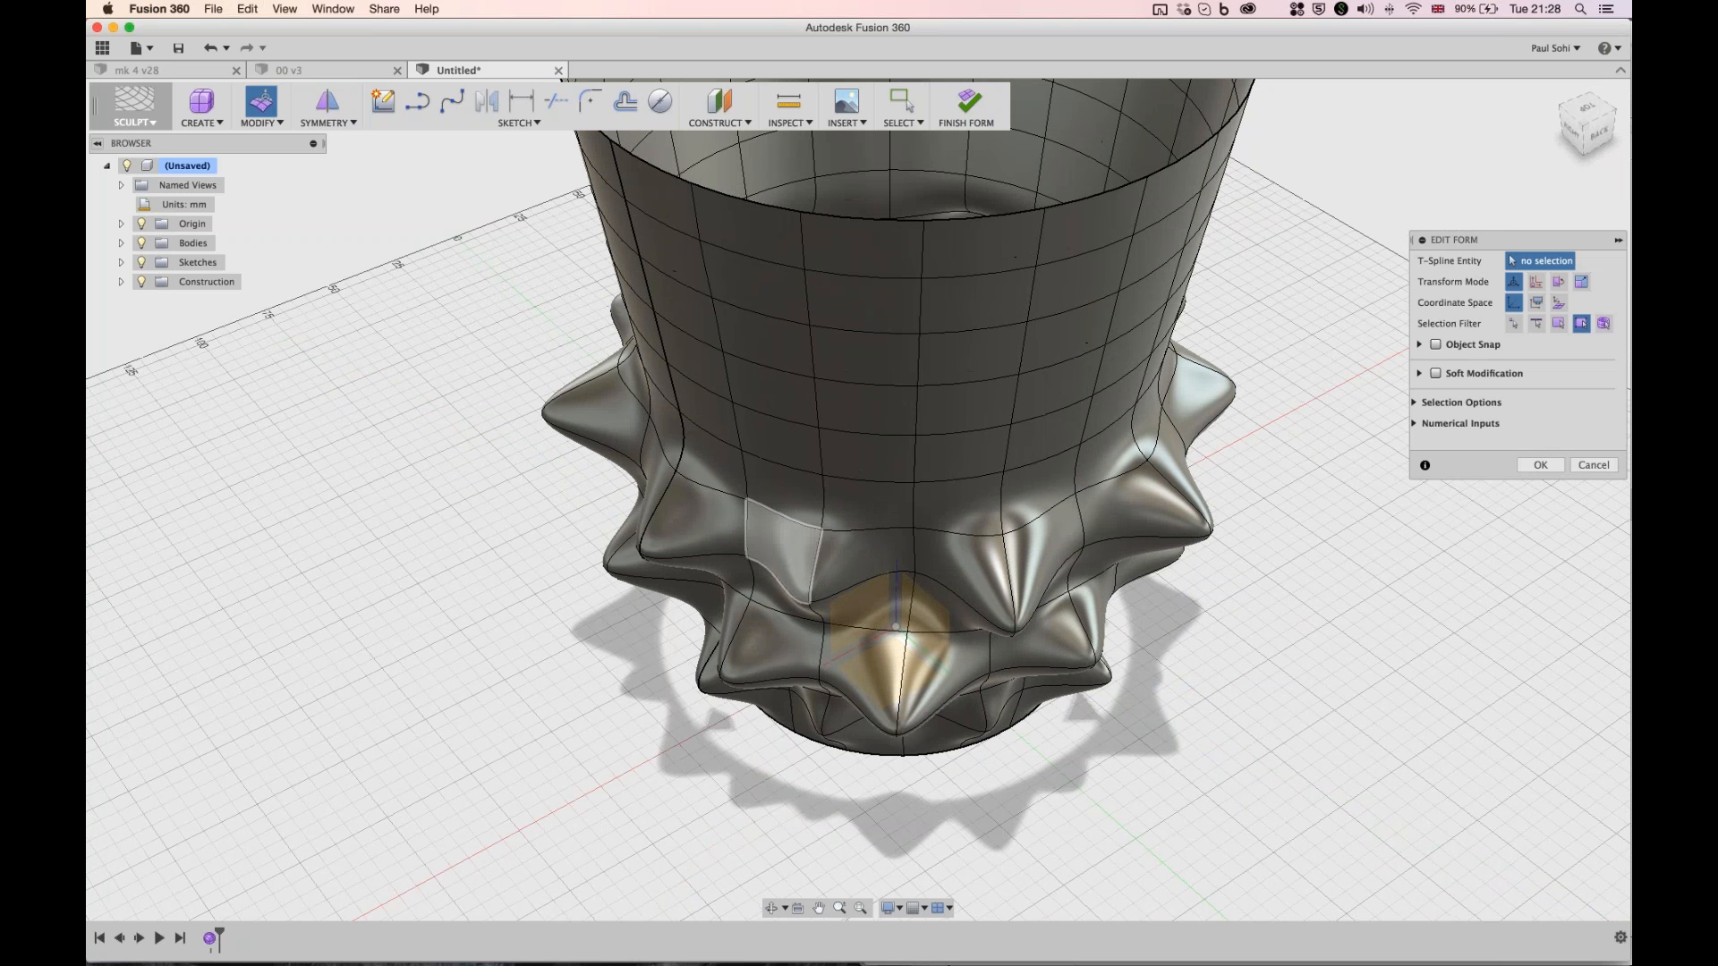
- Select three alternate vertices above the third ring at the vase's right-back side and pull them outward together into spikes
{"action": "left_click", "coordinate": [822, 476]}
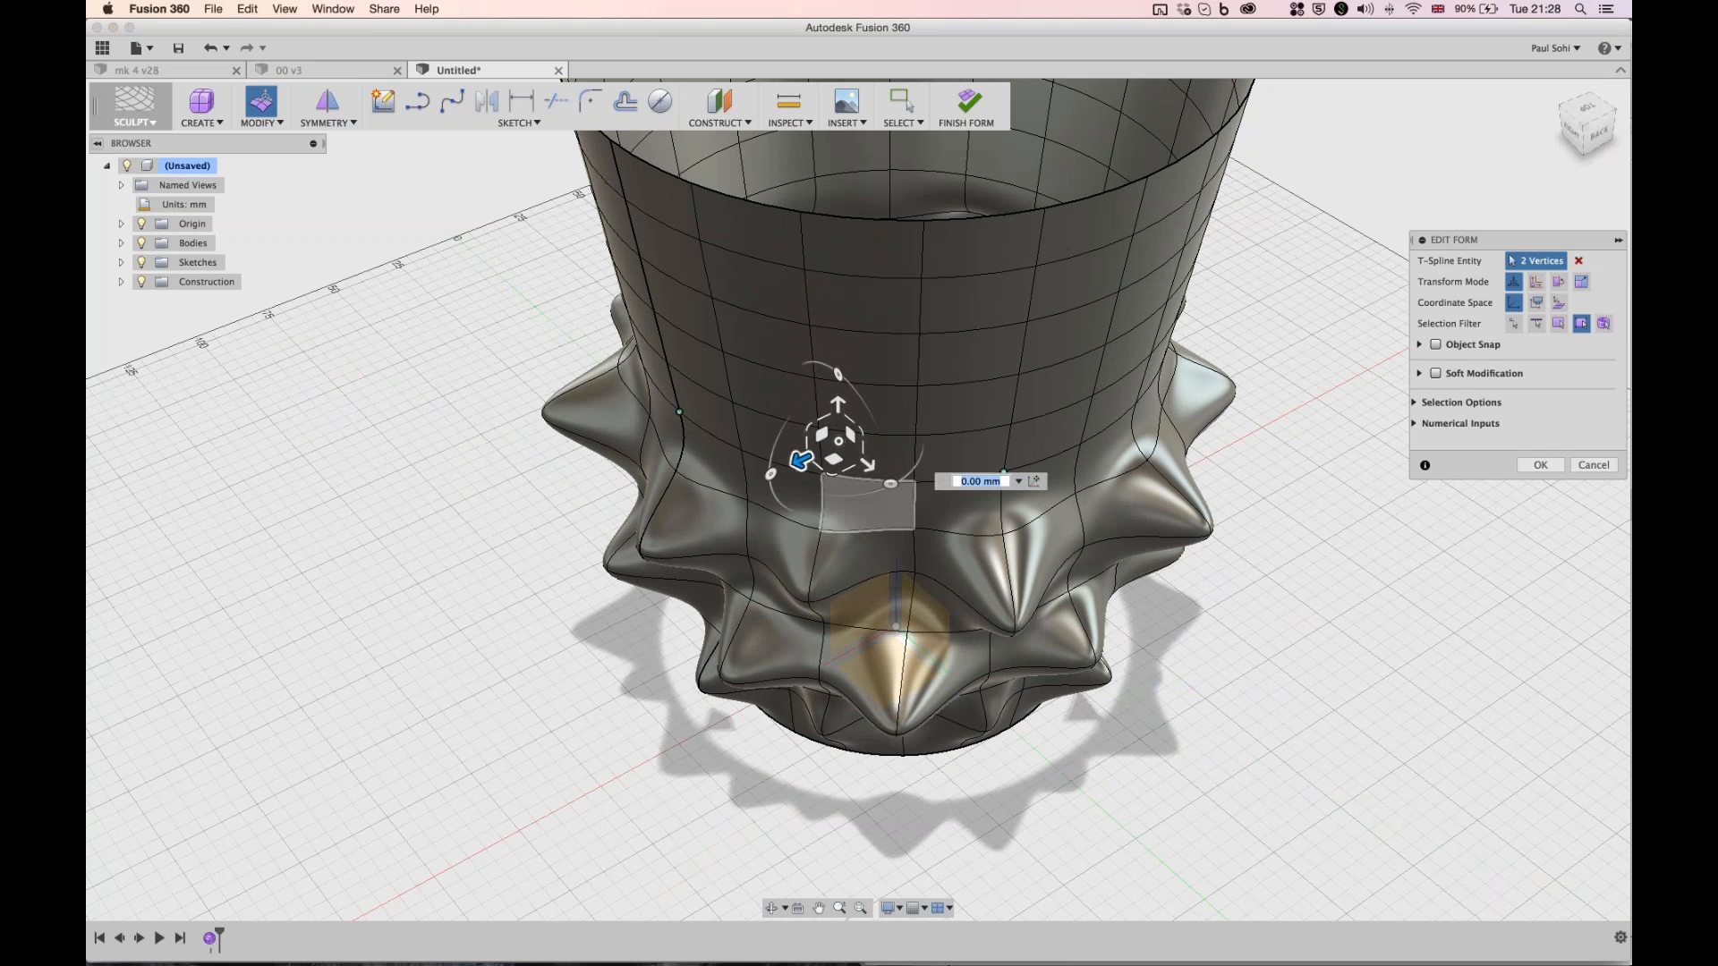
{"action": "left_click", "coordinate": [822, 476], "text": "shift"}
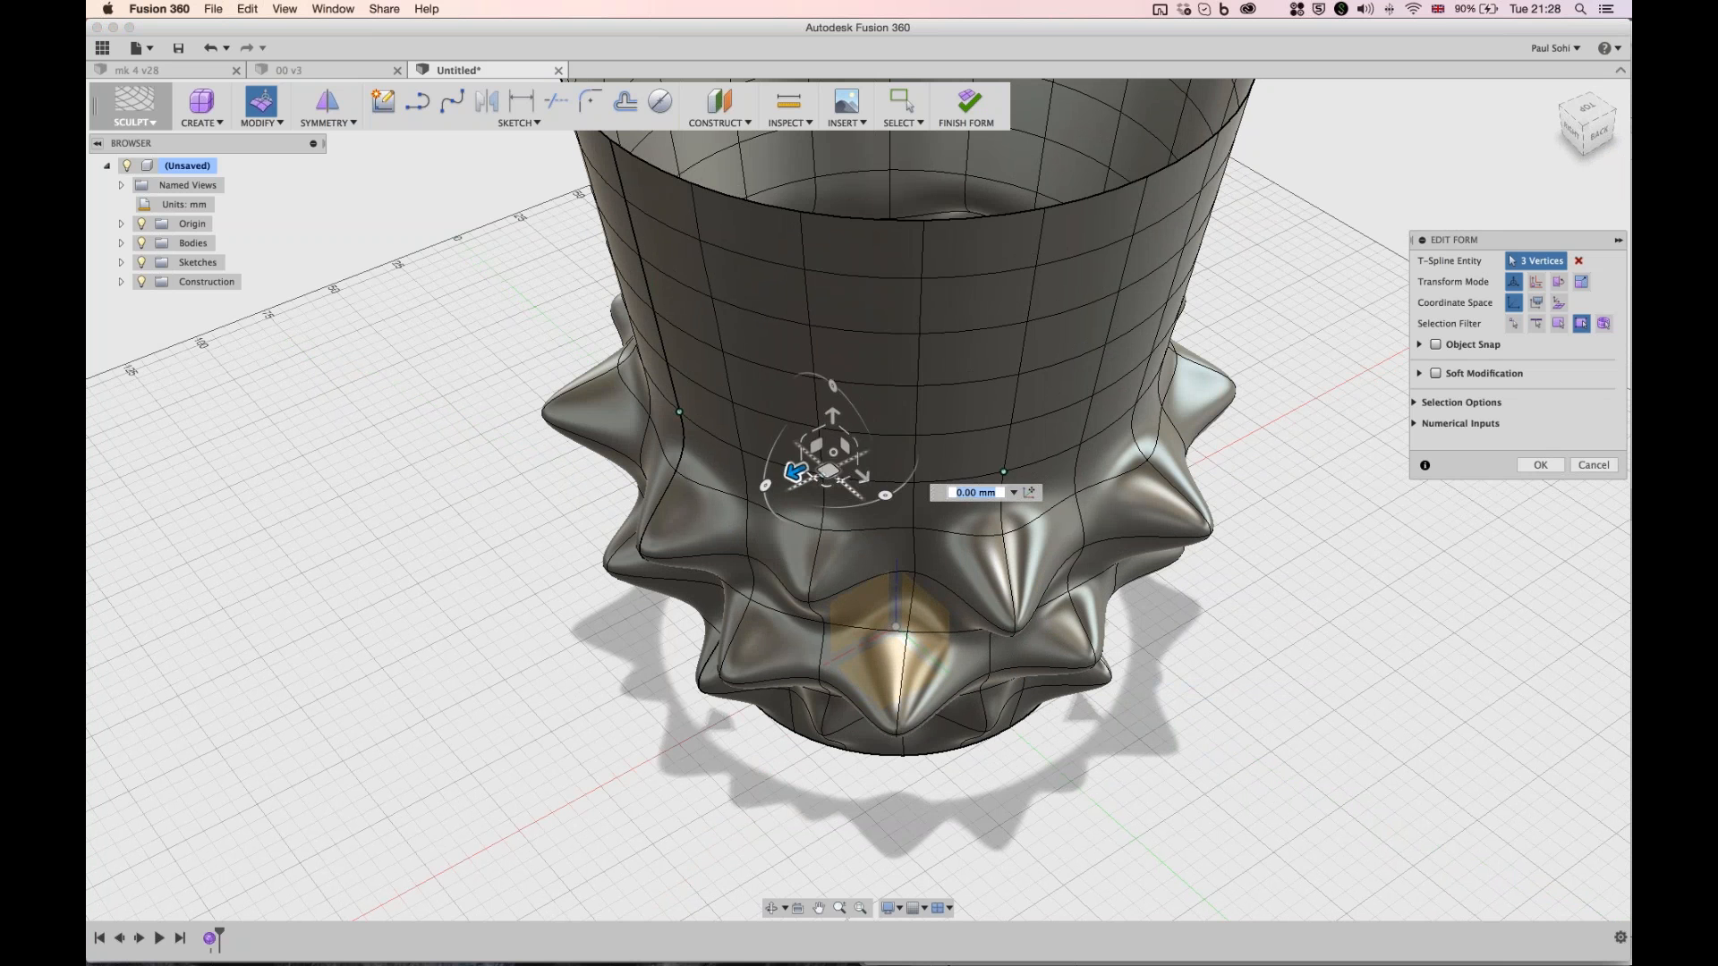
{"action": "left_click_drag", "start_coordinate": [828, 469], "coordinate": [828, 534]}
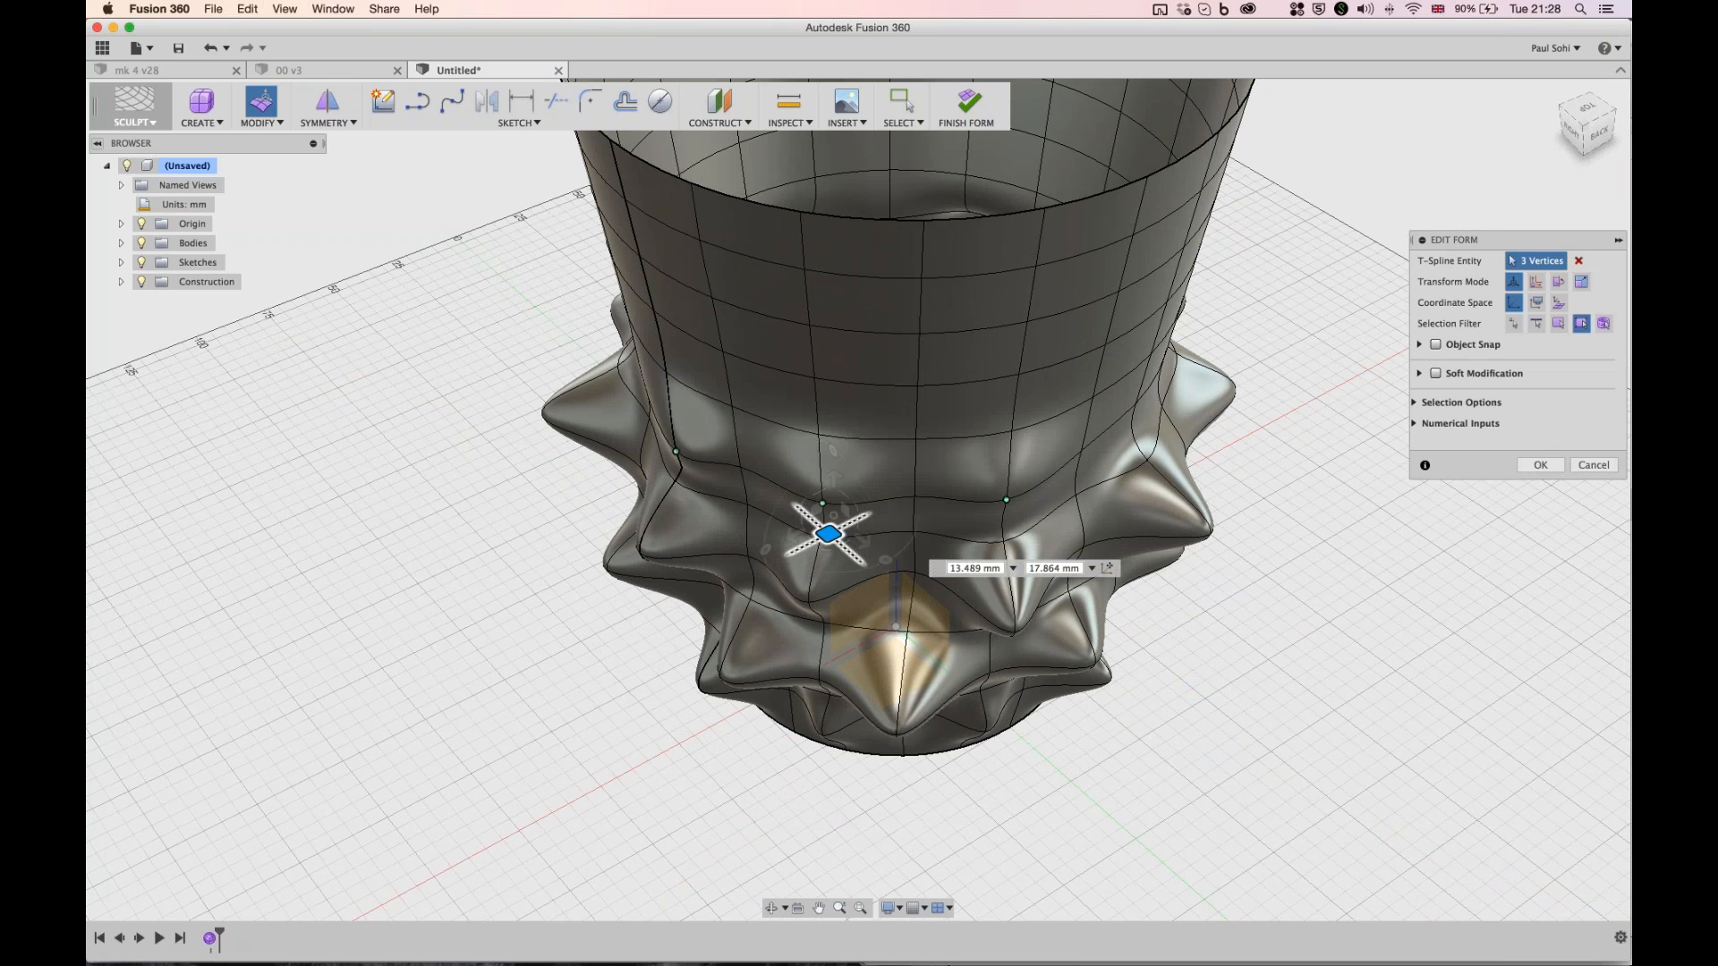
{"action": "left_click_drag", "start_coordinate": [828, 534], "coordinate": [810, 612]}
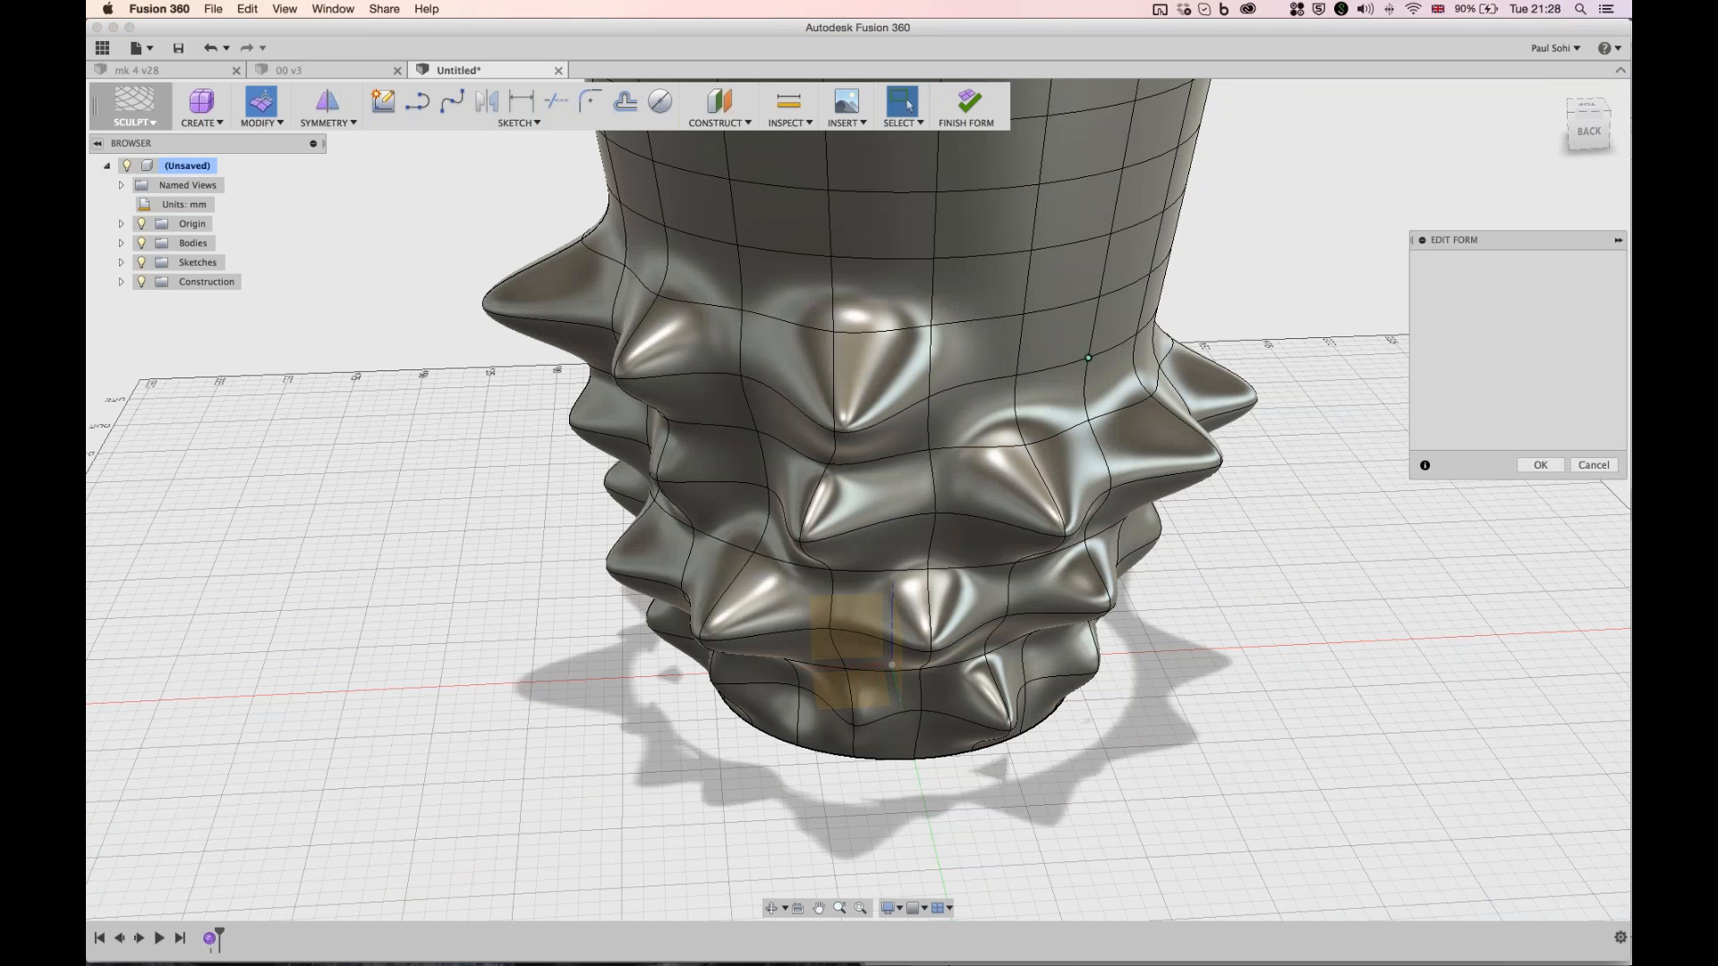
- Pull a fourth-ring vertex at the back outward by about 14.8 mm and 67.5 mm, and shift the neighbouring spike tip by about 8.7 mm and 1.3 mm
{"action": "left_click", "coordinate": [1088, 358]}
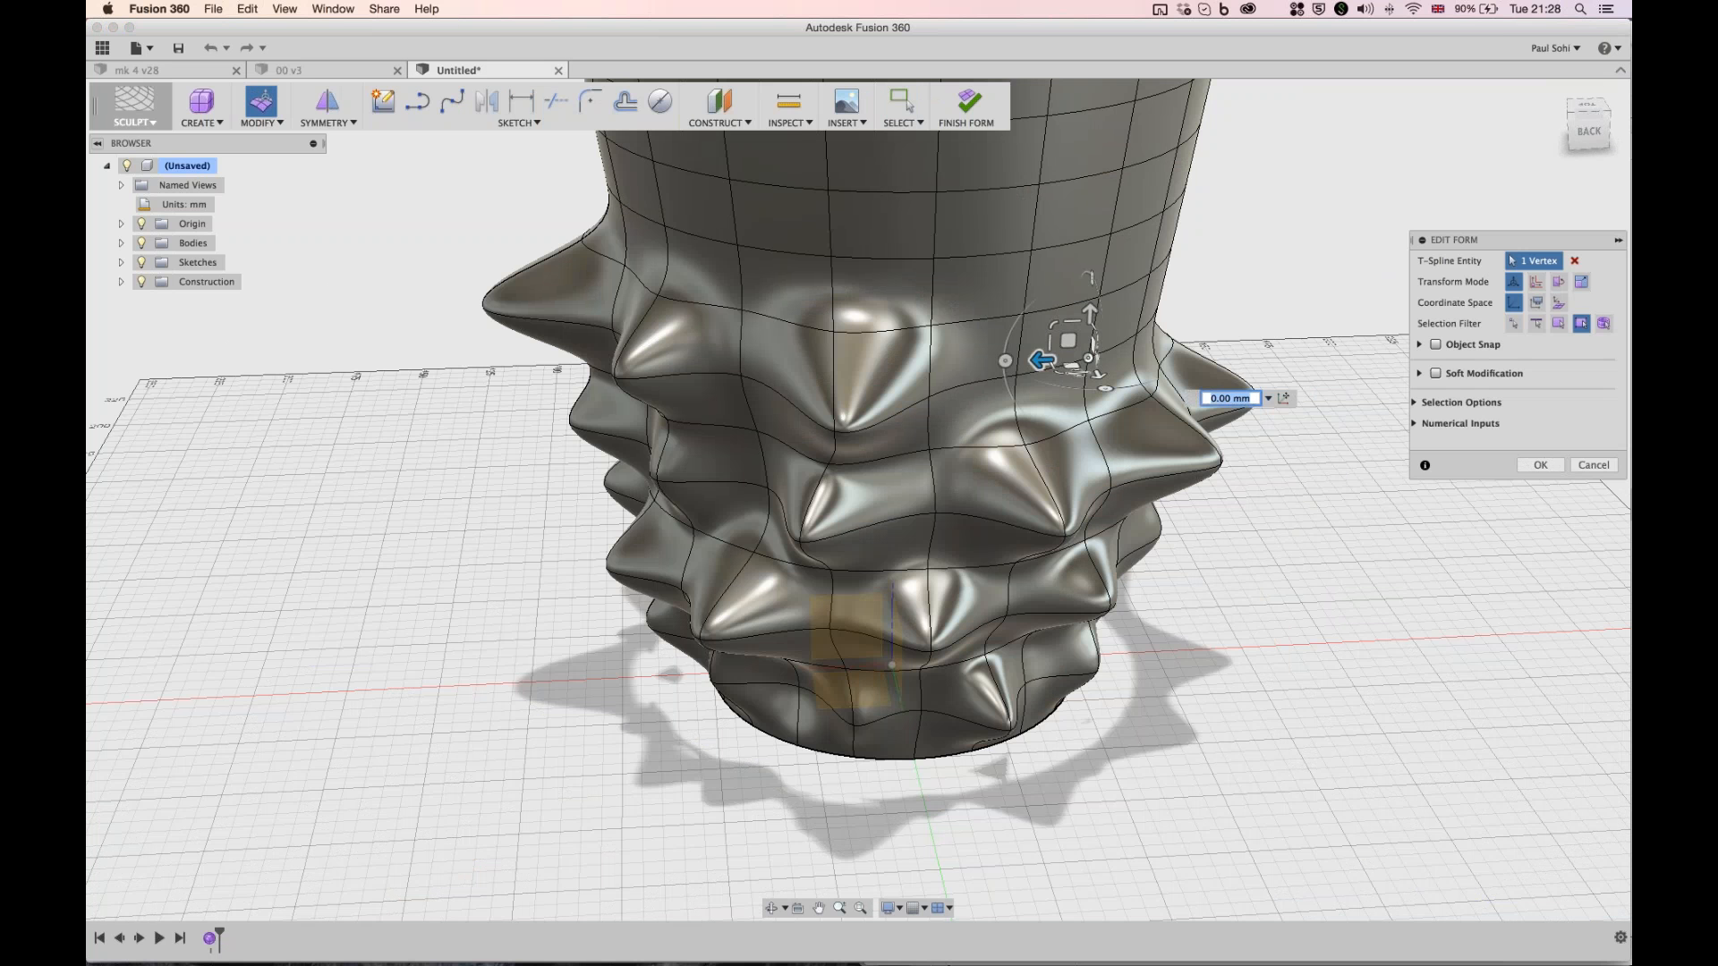
{"action": "left_click_drag", "start_coordinate": [1067, 340], "coordinate": [1208, 479]}
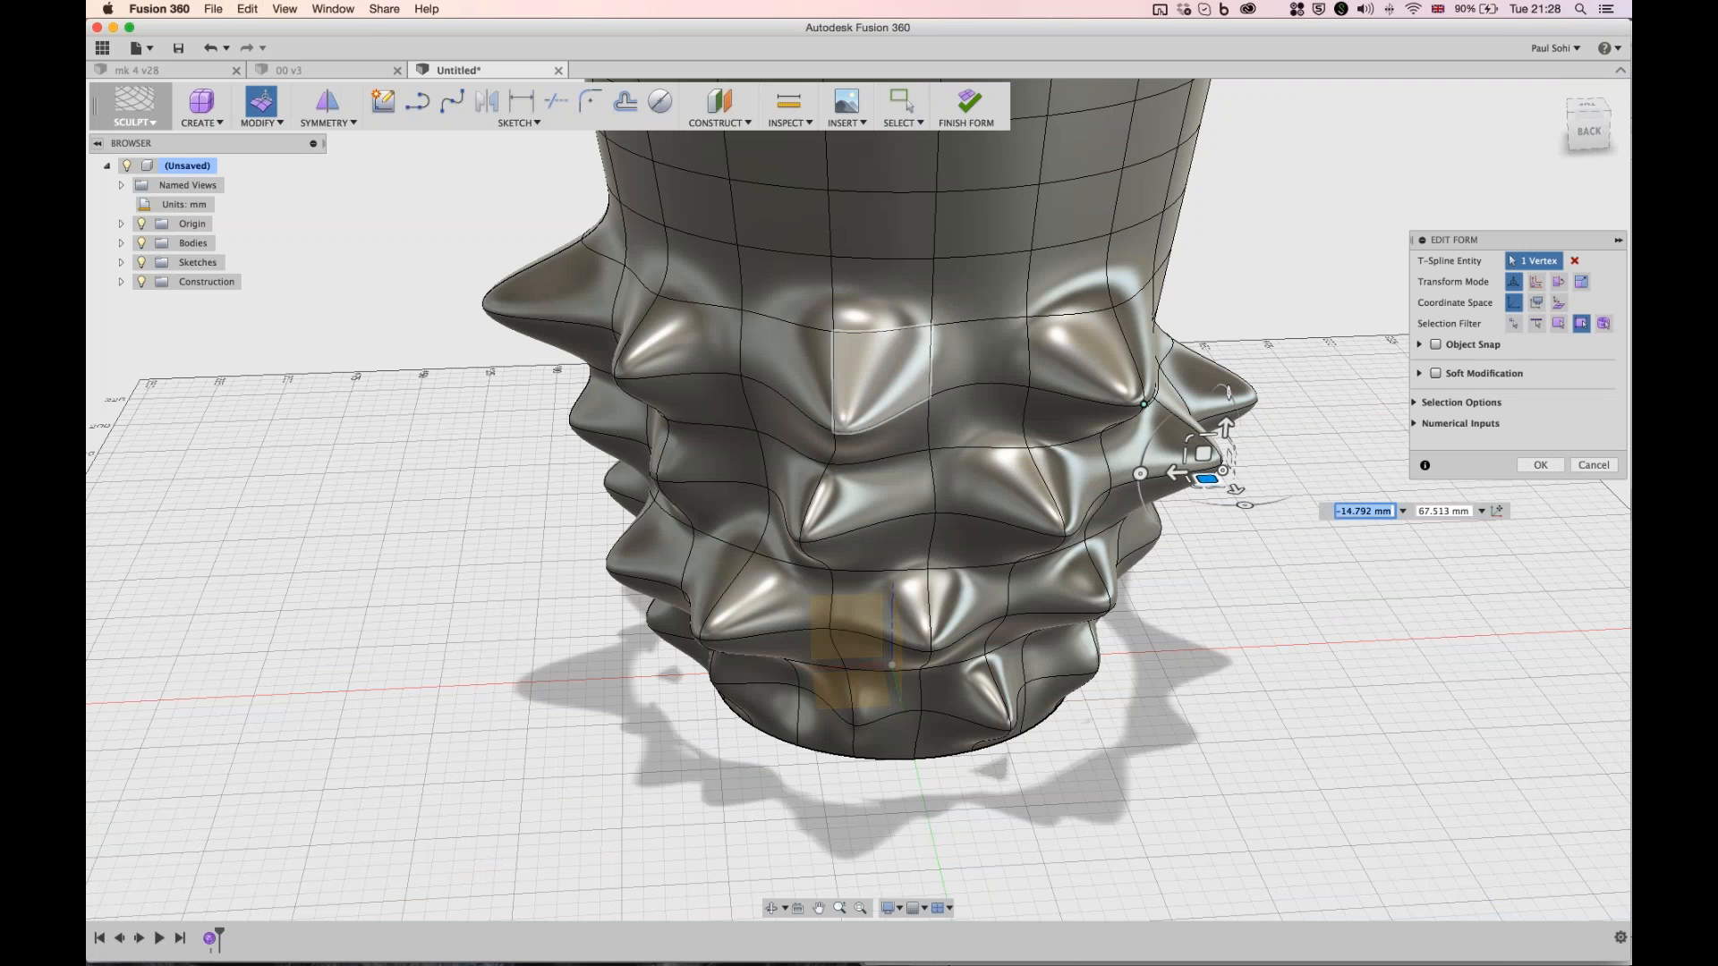
{"action": "left_click", "coordinate": [834, 432]}
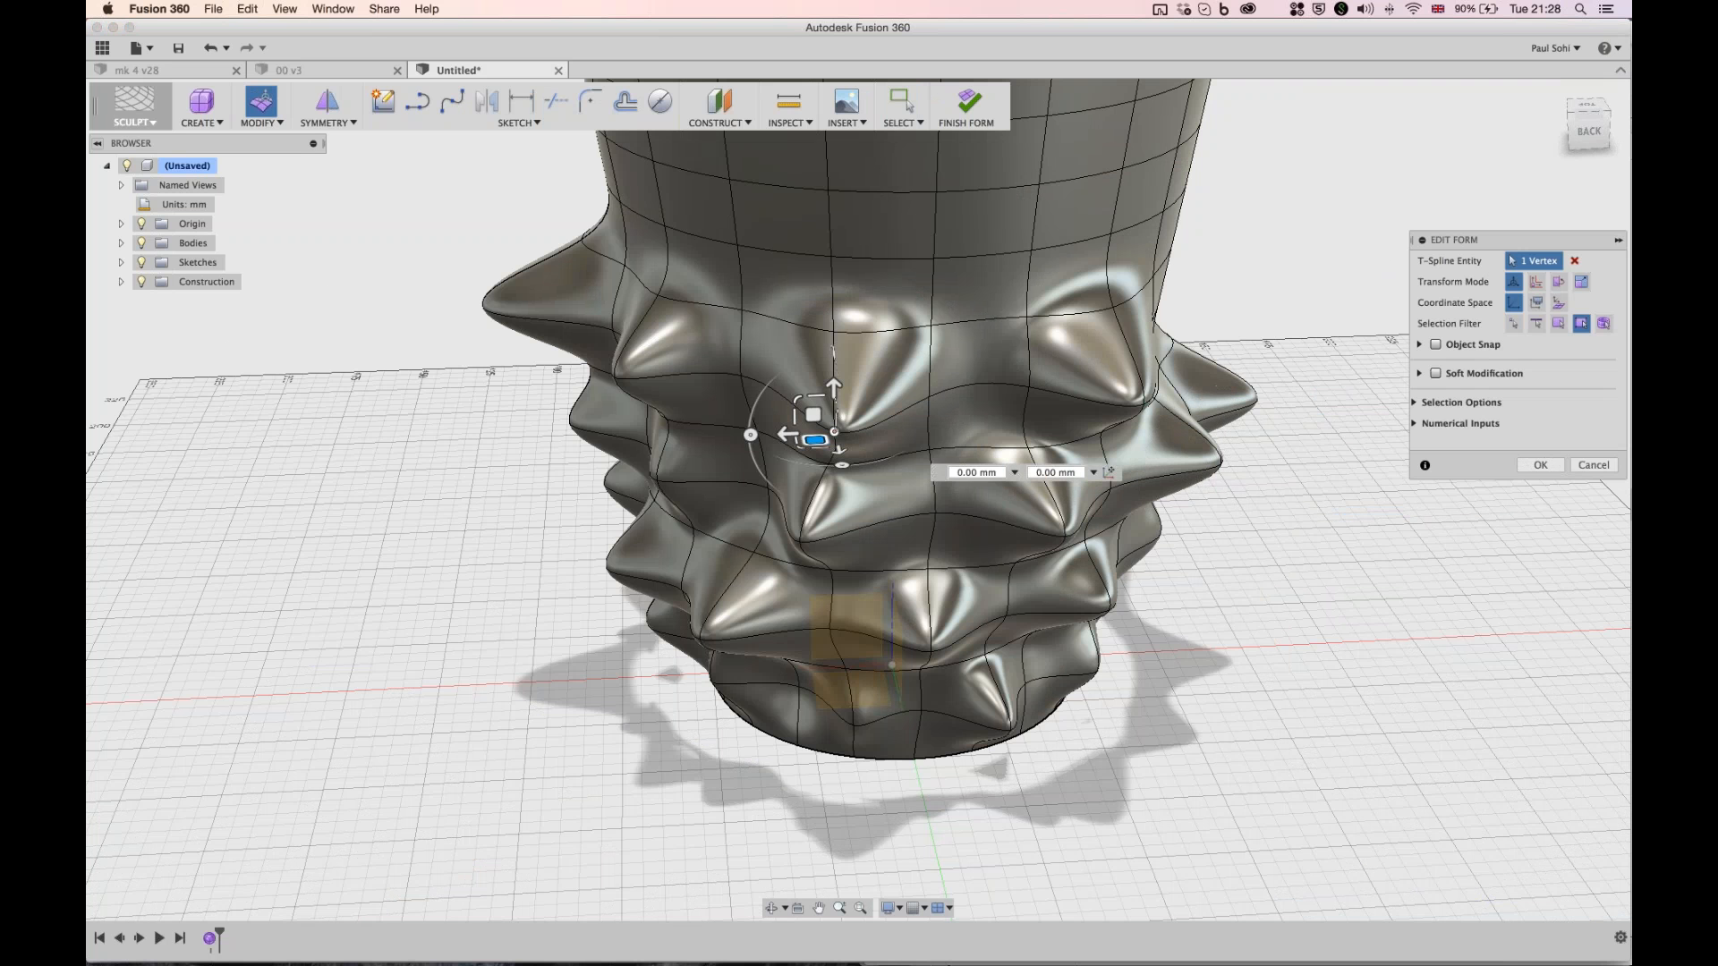
{"action": "left_click_drag", "start_coordinate": [815, 441], "coordinate": [820, 448]}
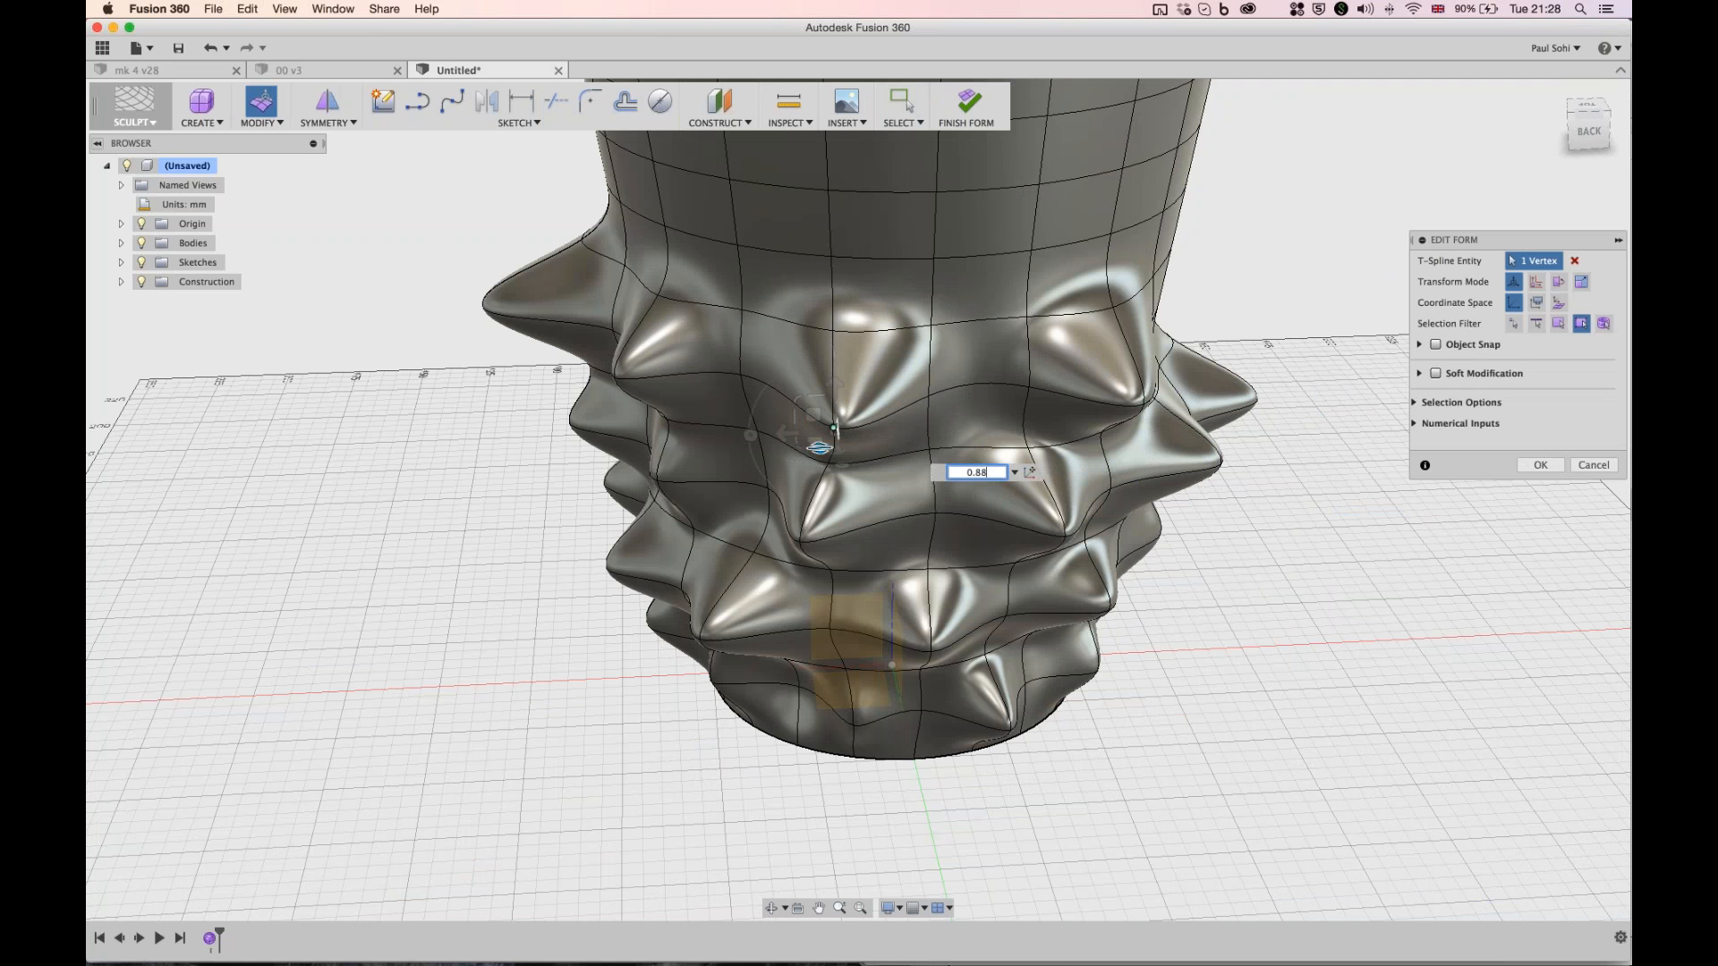
{"action": "left_click_drag", "start_coordinate": [819, 447], "coordinate": [775, 439]}
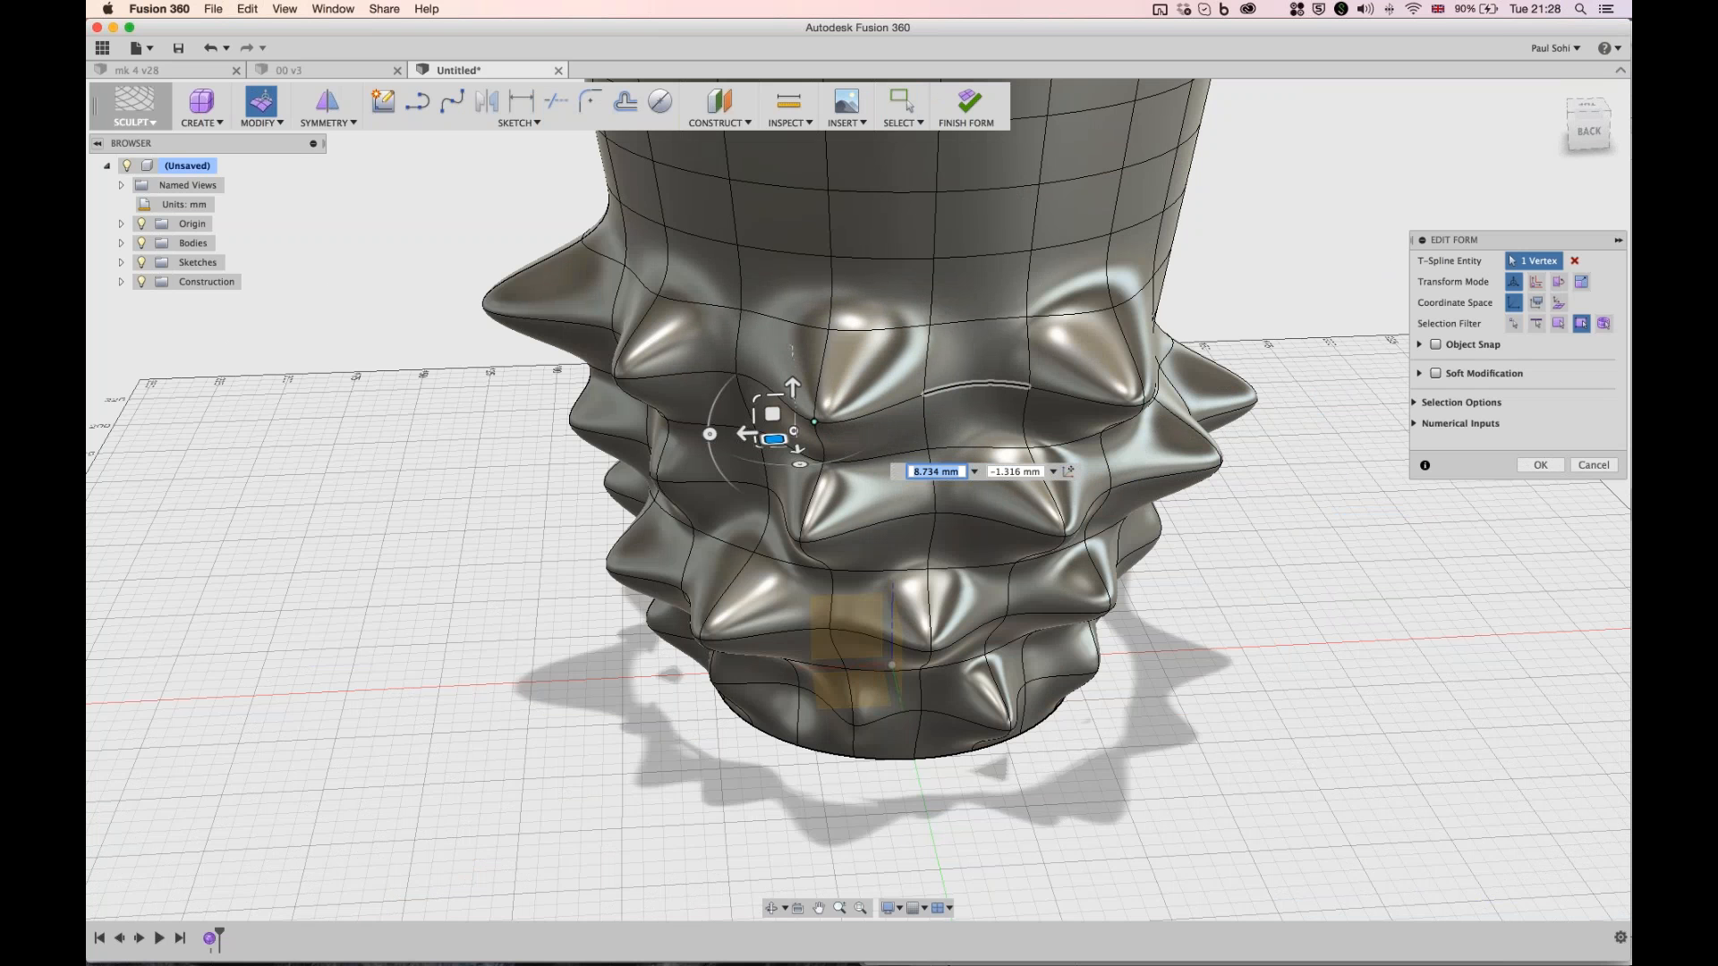
{"action": "left_click_drag", "start_coordinate": [775, 440], "coordinate": [874, 391]}
- Stretch the fourth-ring spike at the back-left corner outward by about 53.6 mm and 63.2 mm into one long spike
{"action": "mouse_move", "coordinate": [1144, 405]}
{"action": "left_mouse_down"}
{"action": "mouse_move", "coordinate": [1153, 419]}
{"action": "mouse_move", "coordinate": [1131, 414]}
{"action": "left_mouse_up"}
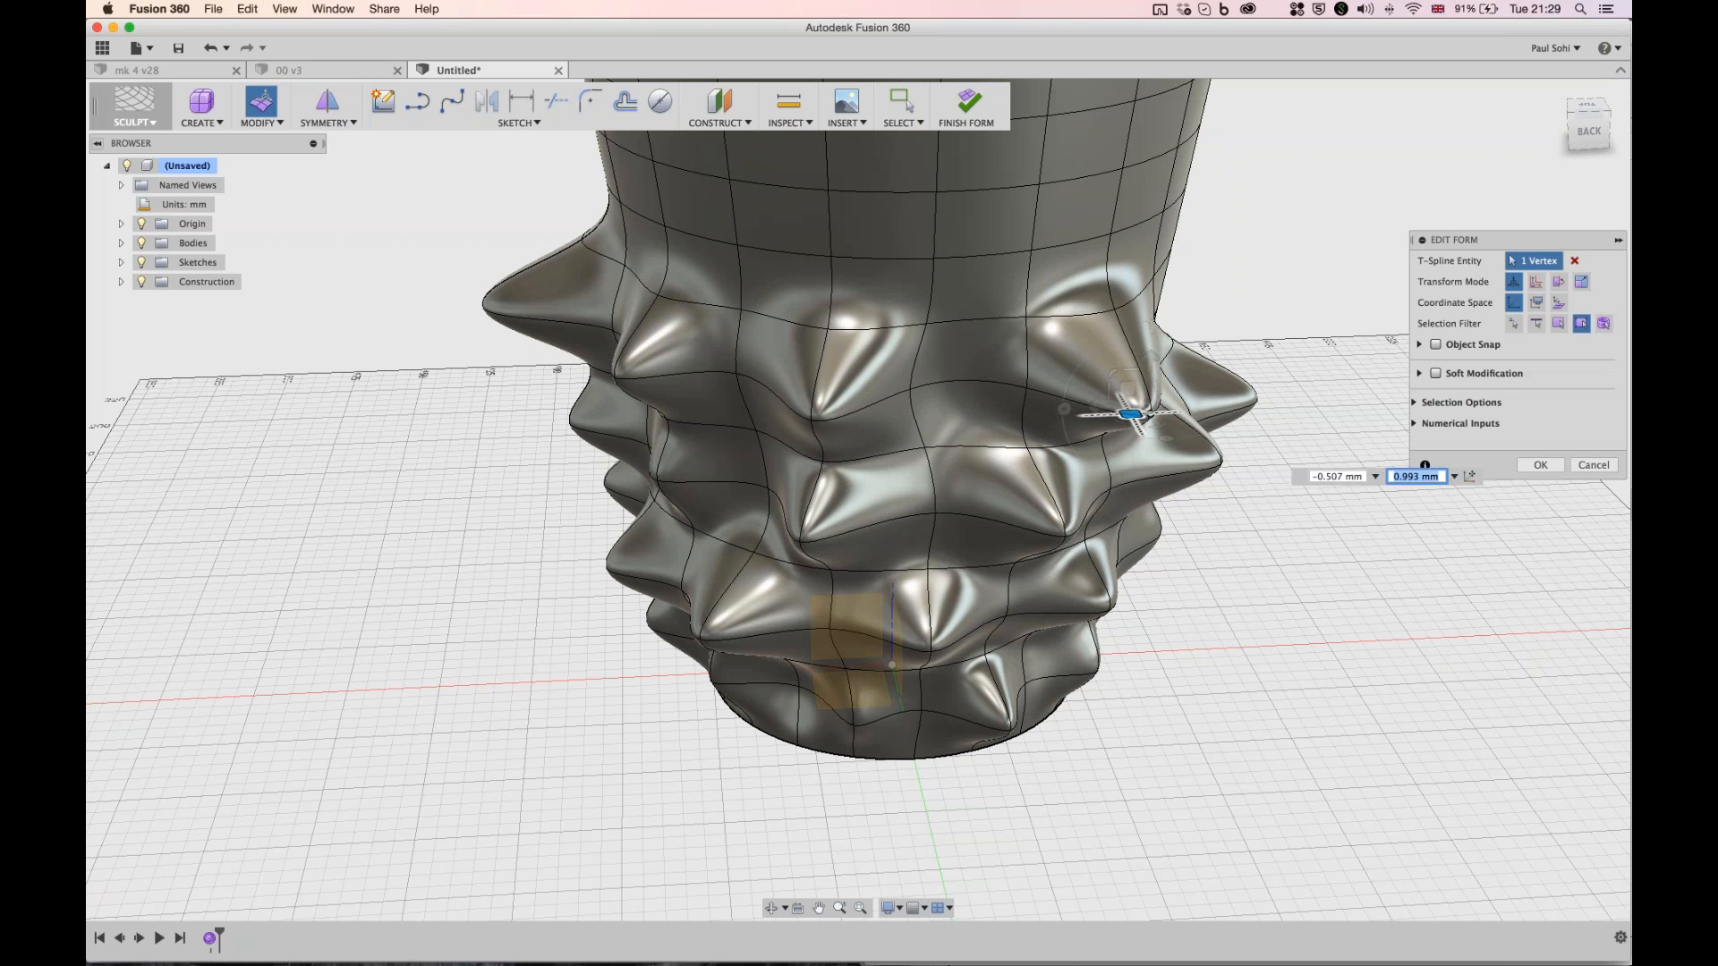
{"action": "left_click_drag", "start_coordinate": [1132, 414], "coordinate": [1405, 507]}
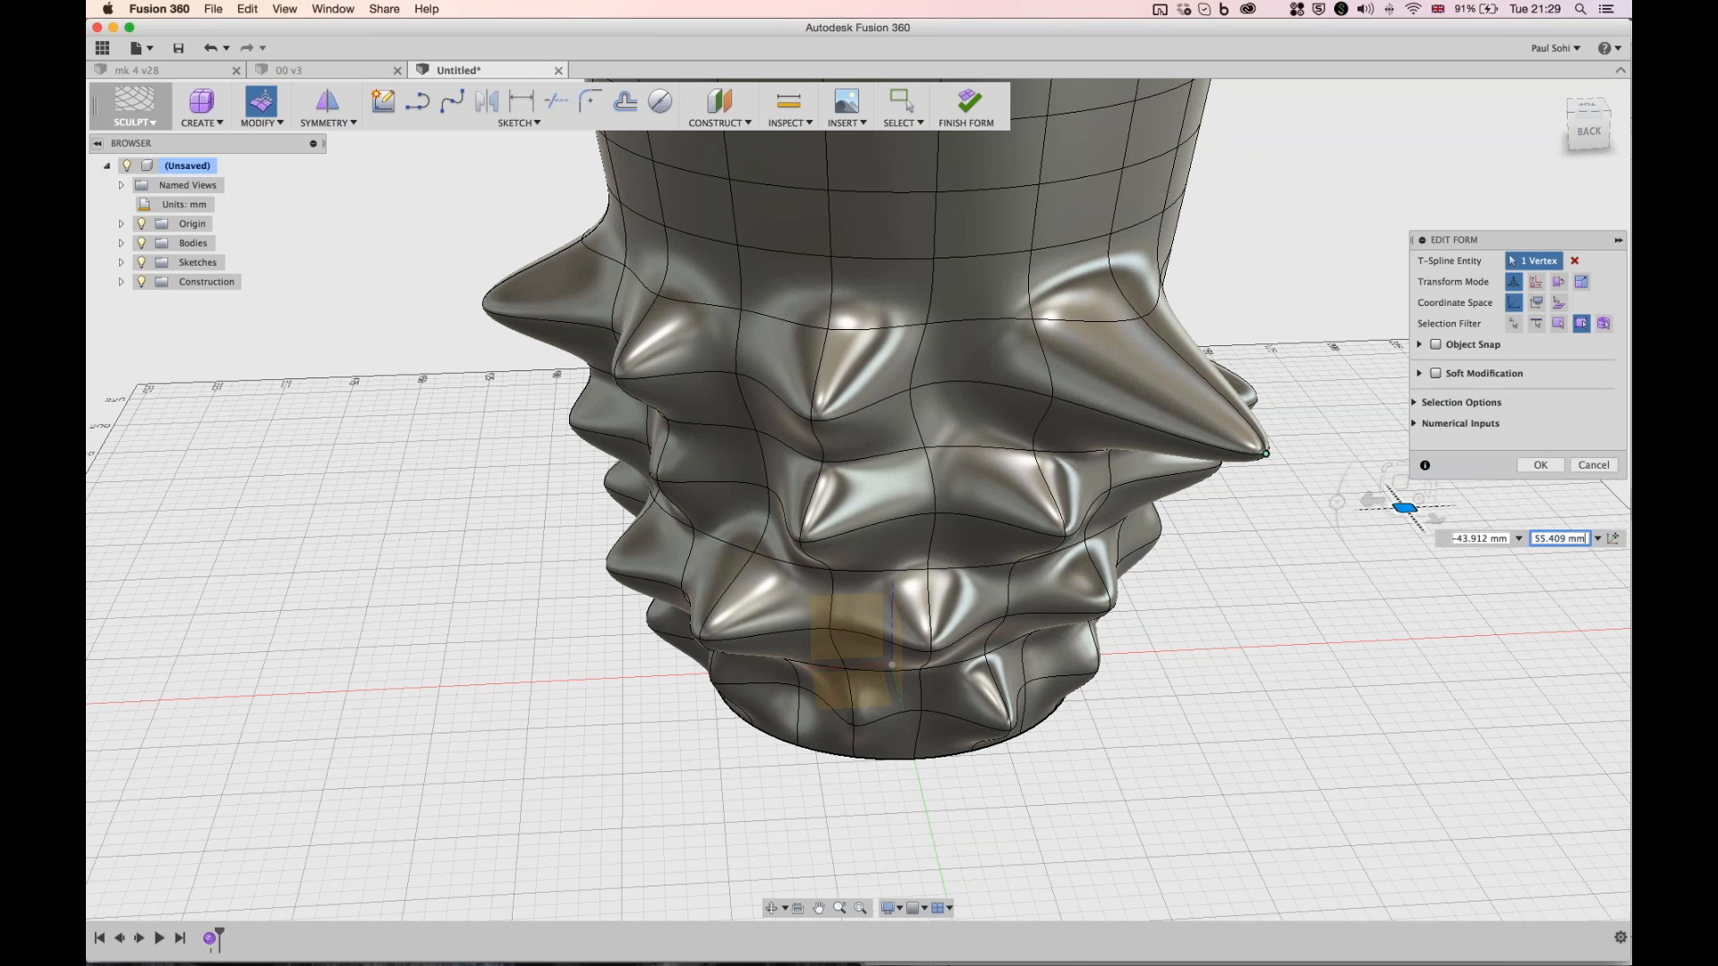
- Pull three alternate fourth-ring vertices on the vase's left side outward together, and scale them uniformly by about 1.396
{"action": "middle_click_drag", "start_coordinate": [857, 500], "coordinate": [984, 501], "text": "shift"}
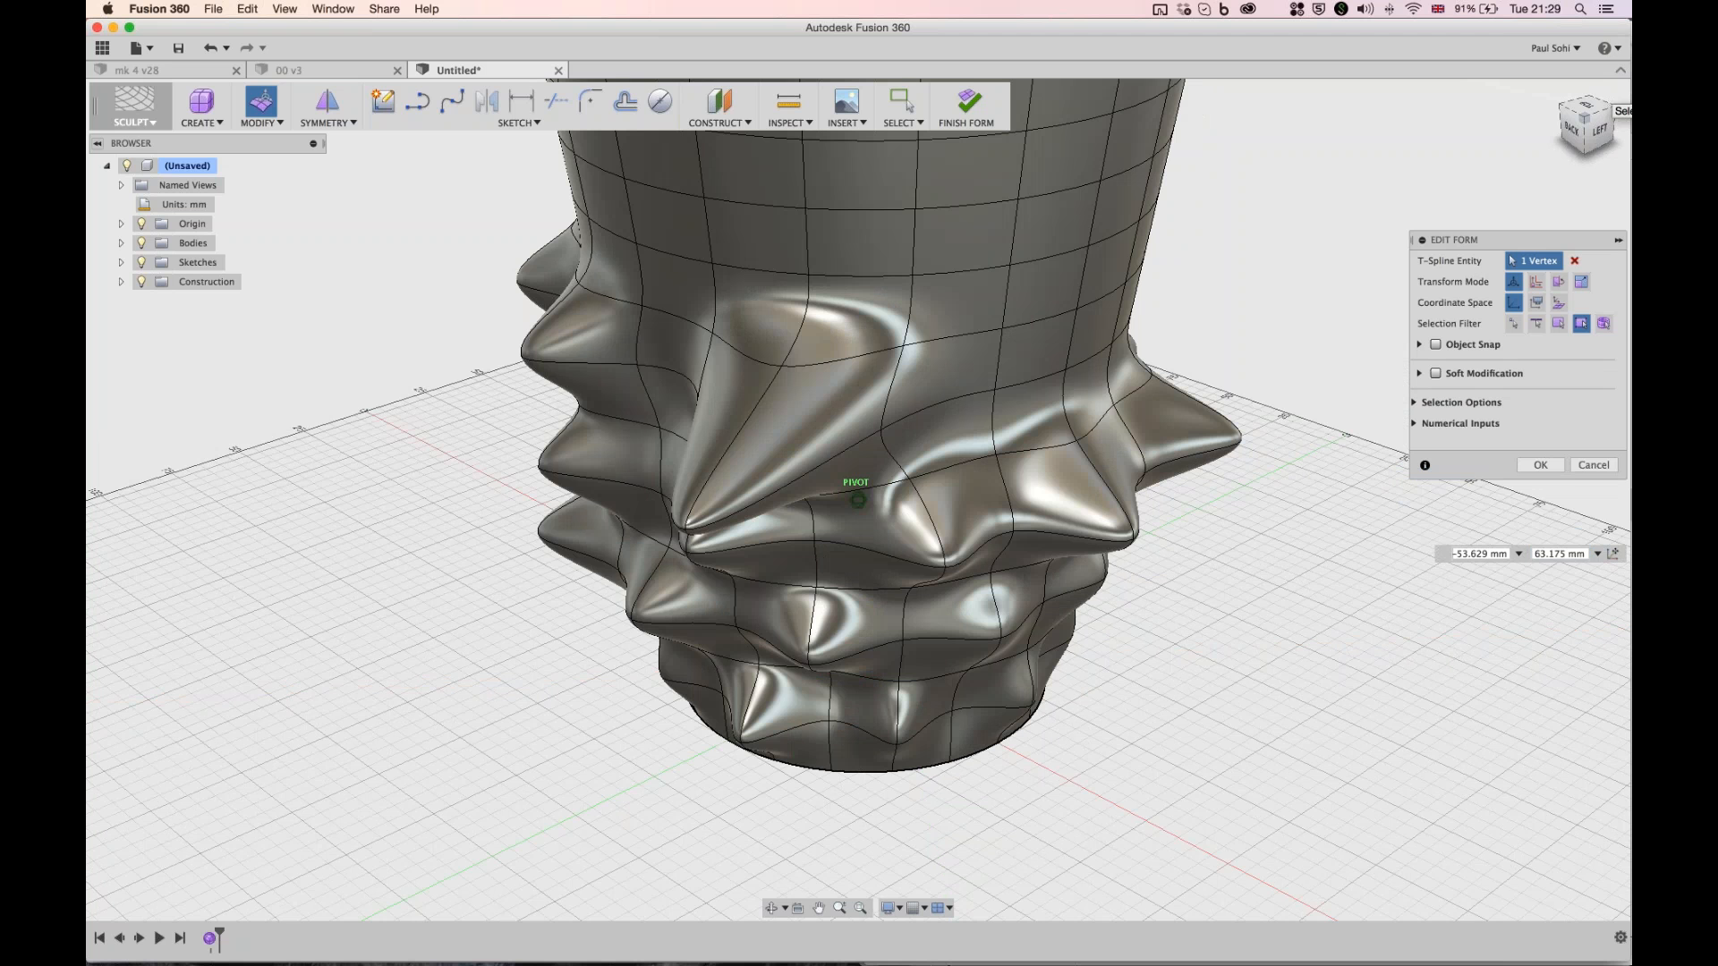
{"action": "middle_click_drag", "start_coordinate": [857, 499], "coordinate": [805, 609], "text": "shift"}
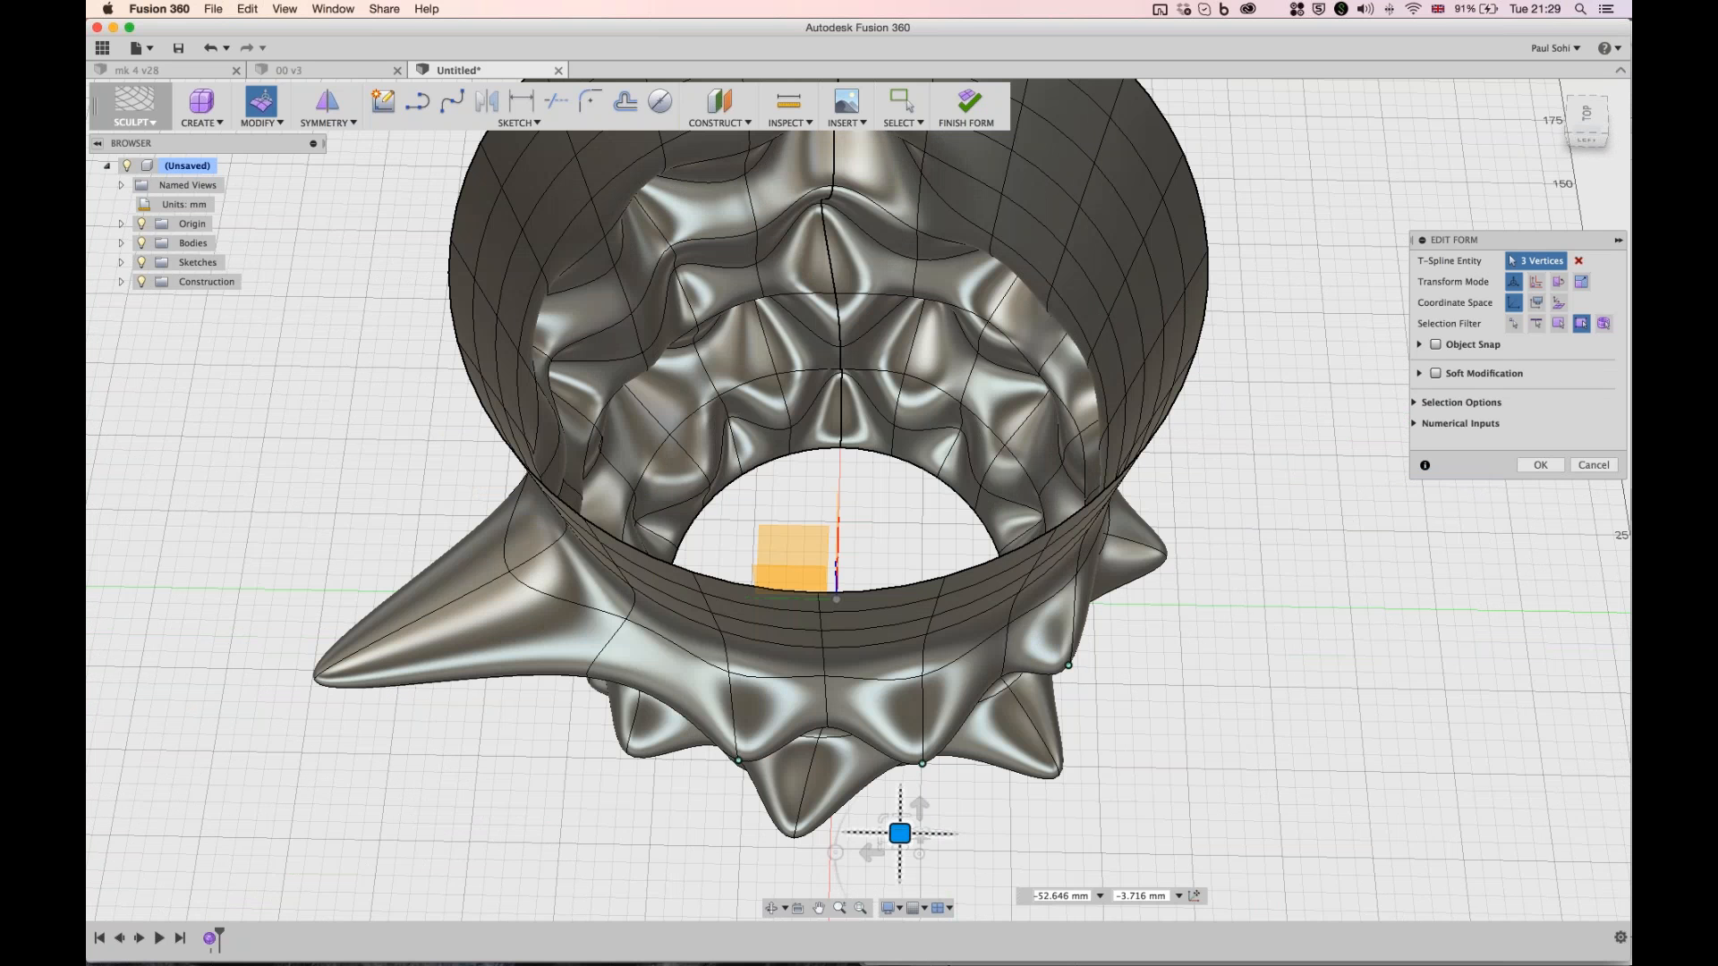
{"action": "left_click_drag", "start_coordinate": [900, 833], "coordinate": [927, 863]}
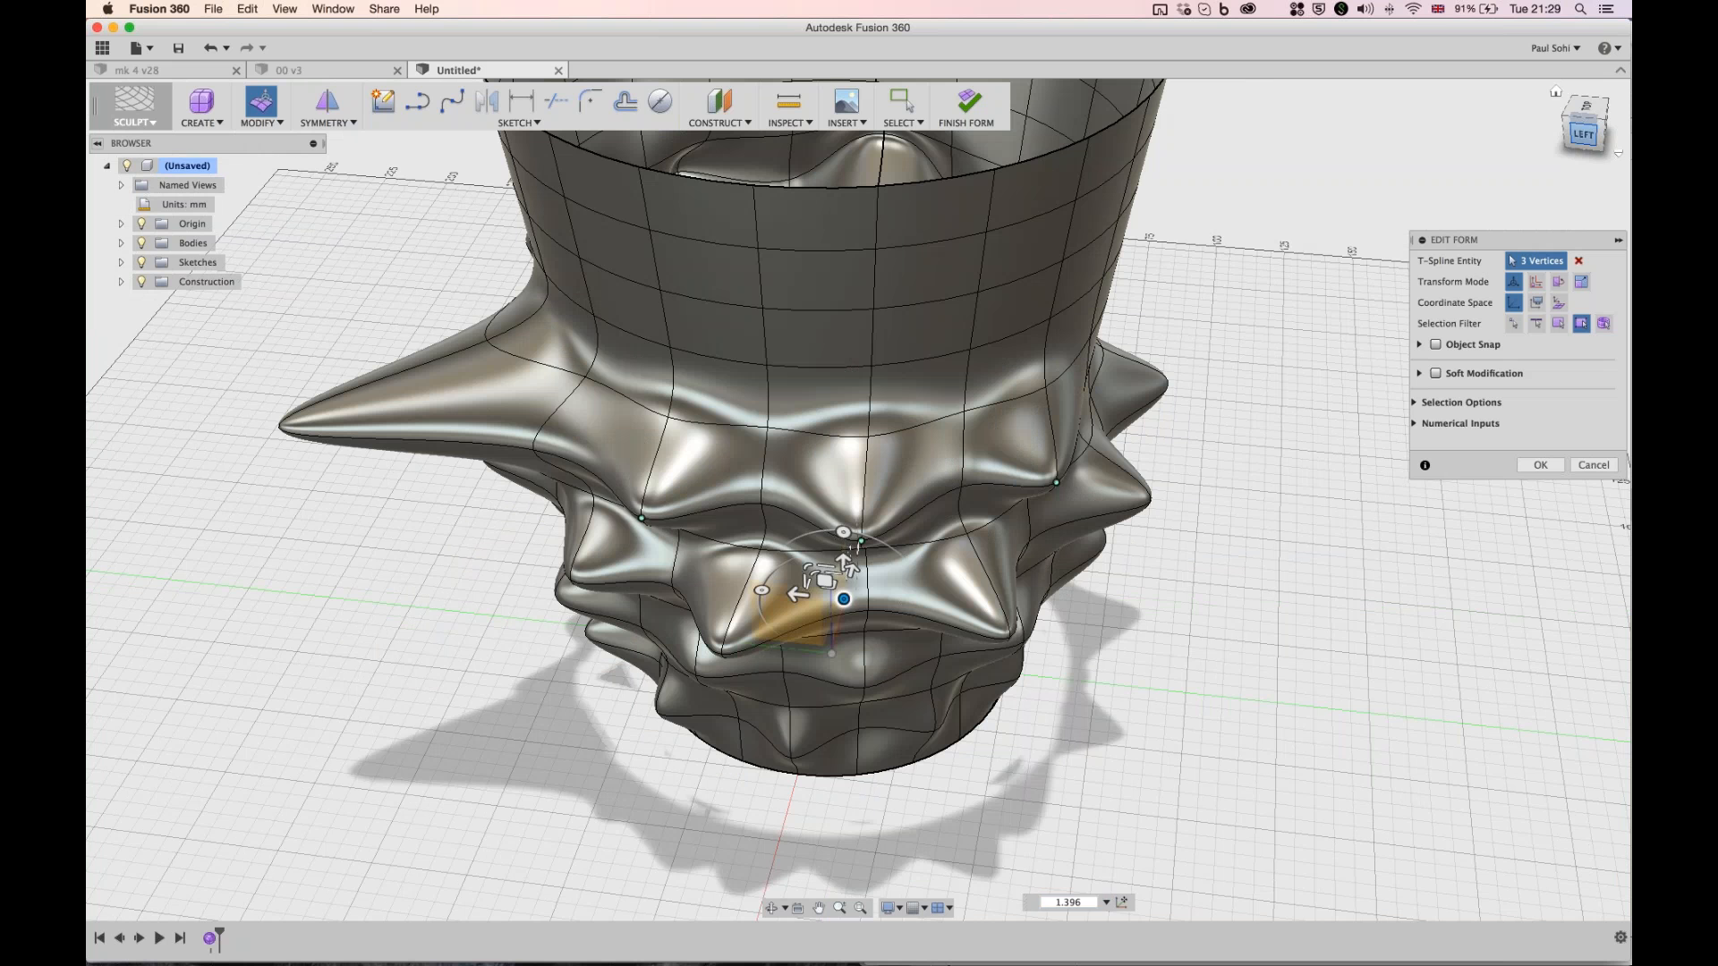
- Adjust single fourth-ring vertices from the left side around to the front, pulling the front one outward by about 1.2 mm and 45.2 mm
{"action": "left_click", "coordinate": [642, 518]}
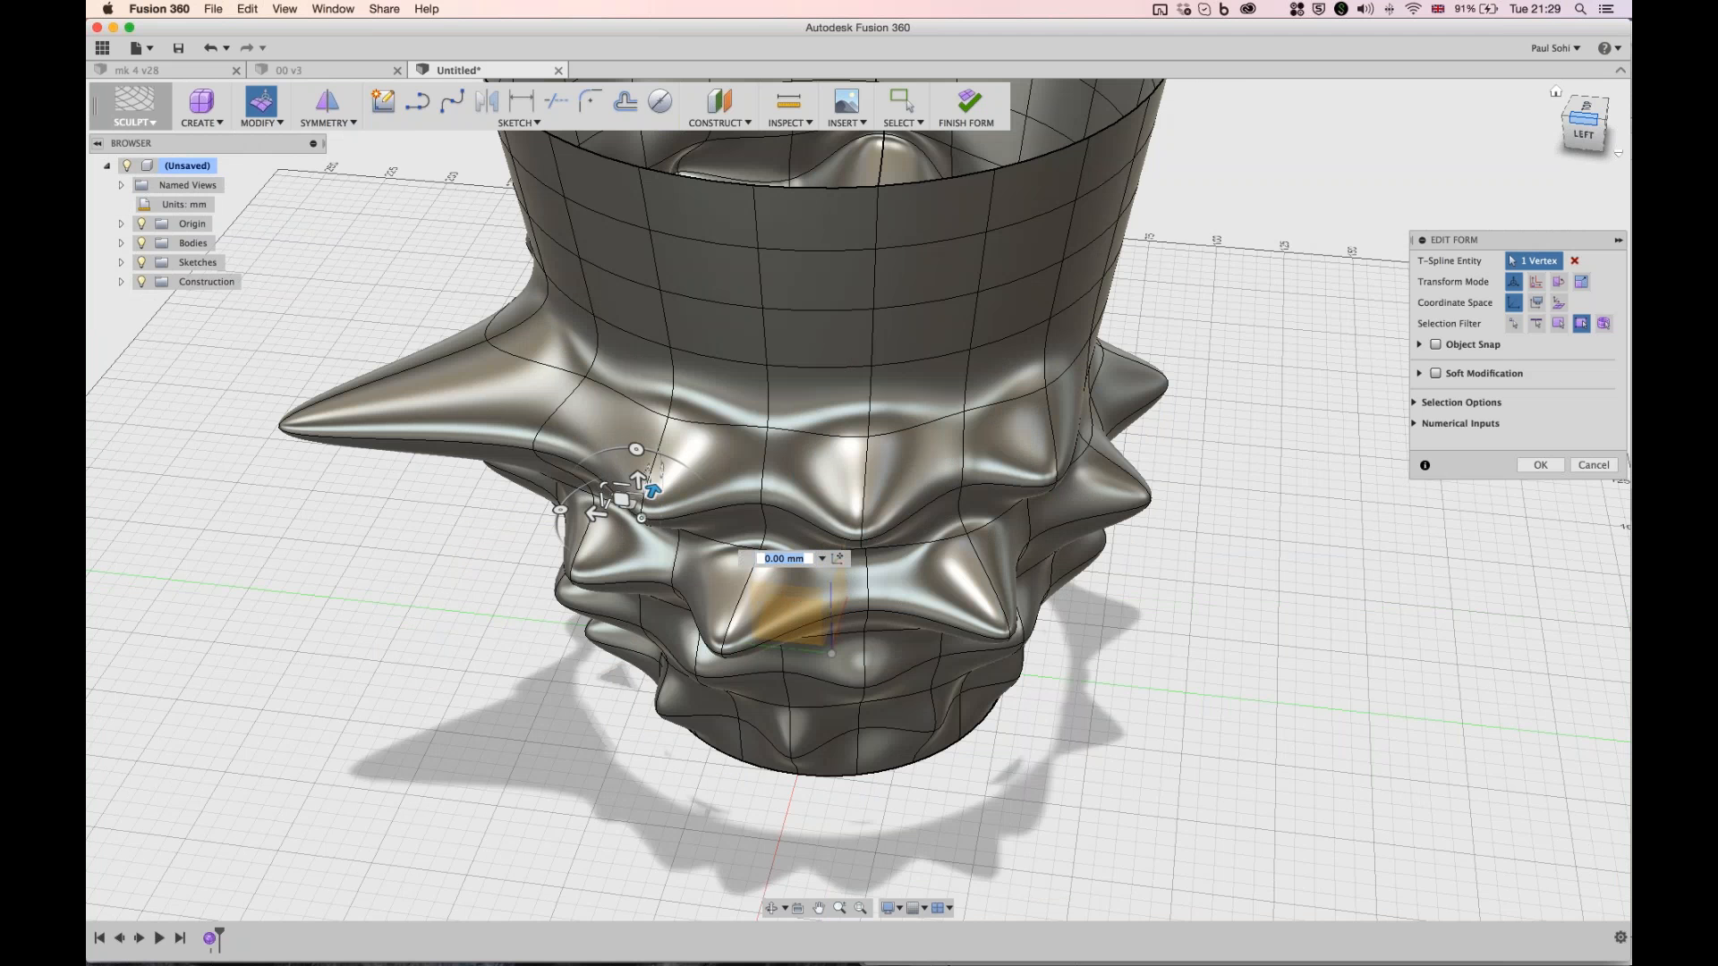
{"action": "left_click_drag", "start_coordinate": [1589, 119], "coordinate": [1577, 126]}
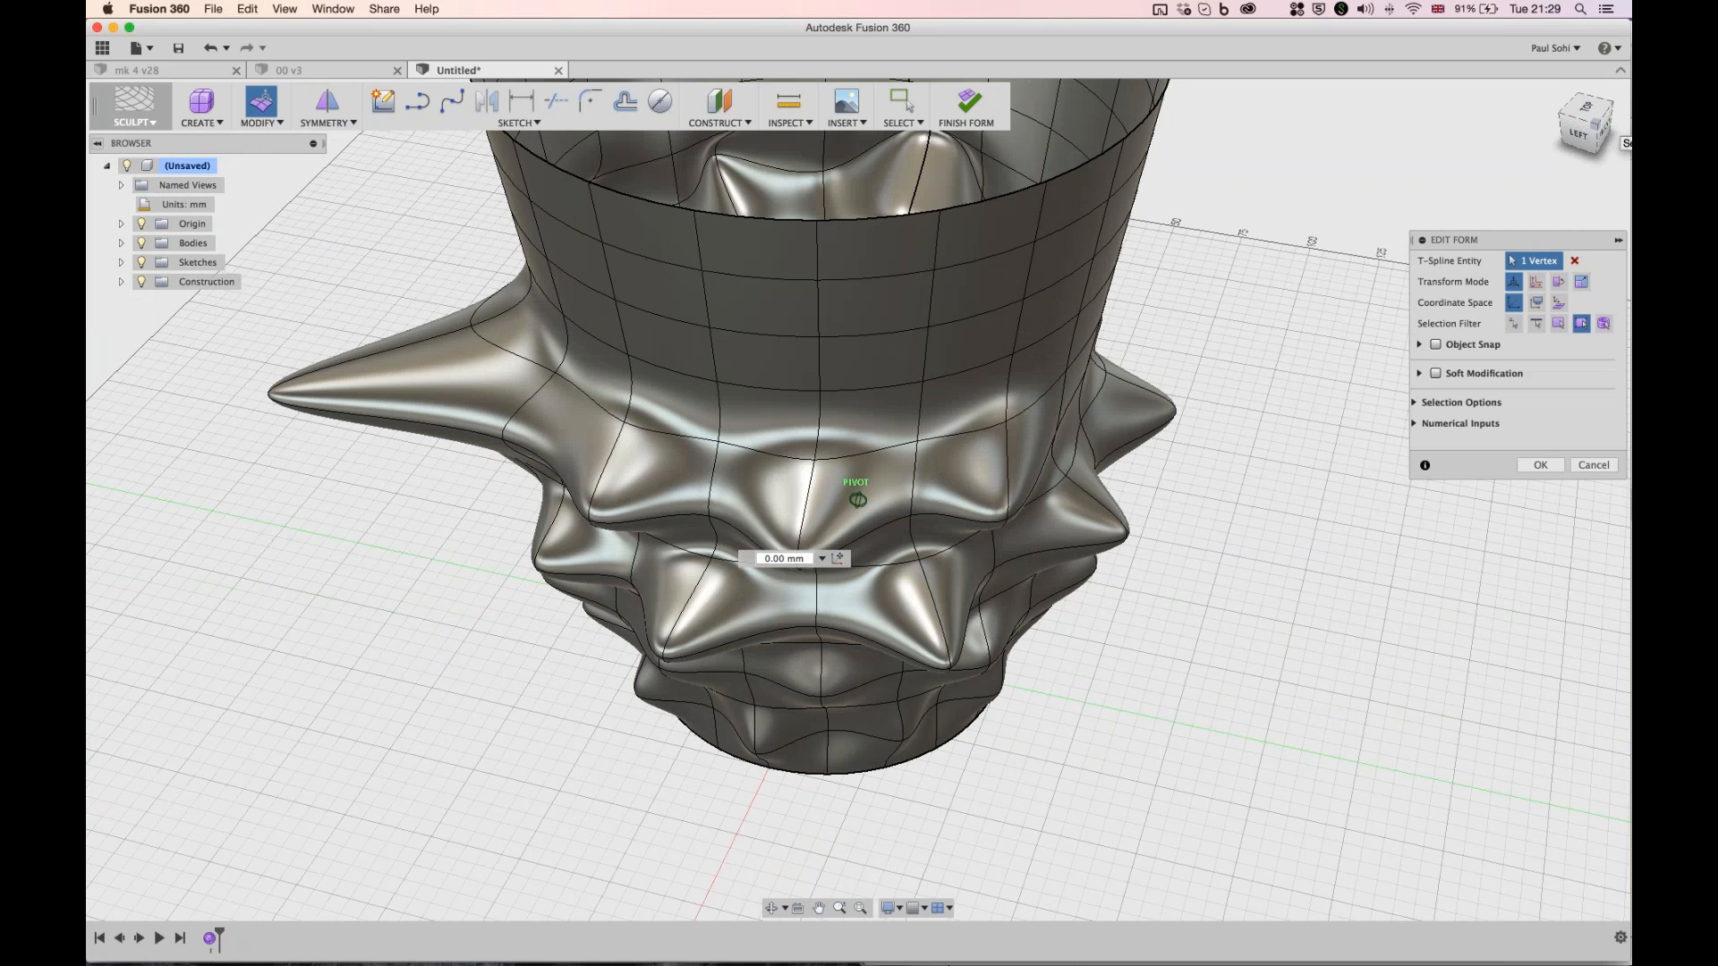
{"action": "left_click_drag", "start_coordinate": [1596, 123], "coordinate": [1588, 146]}
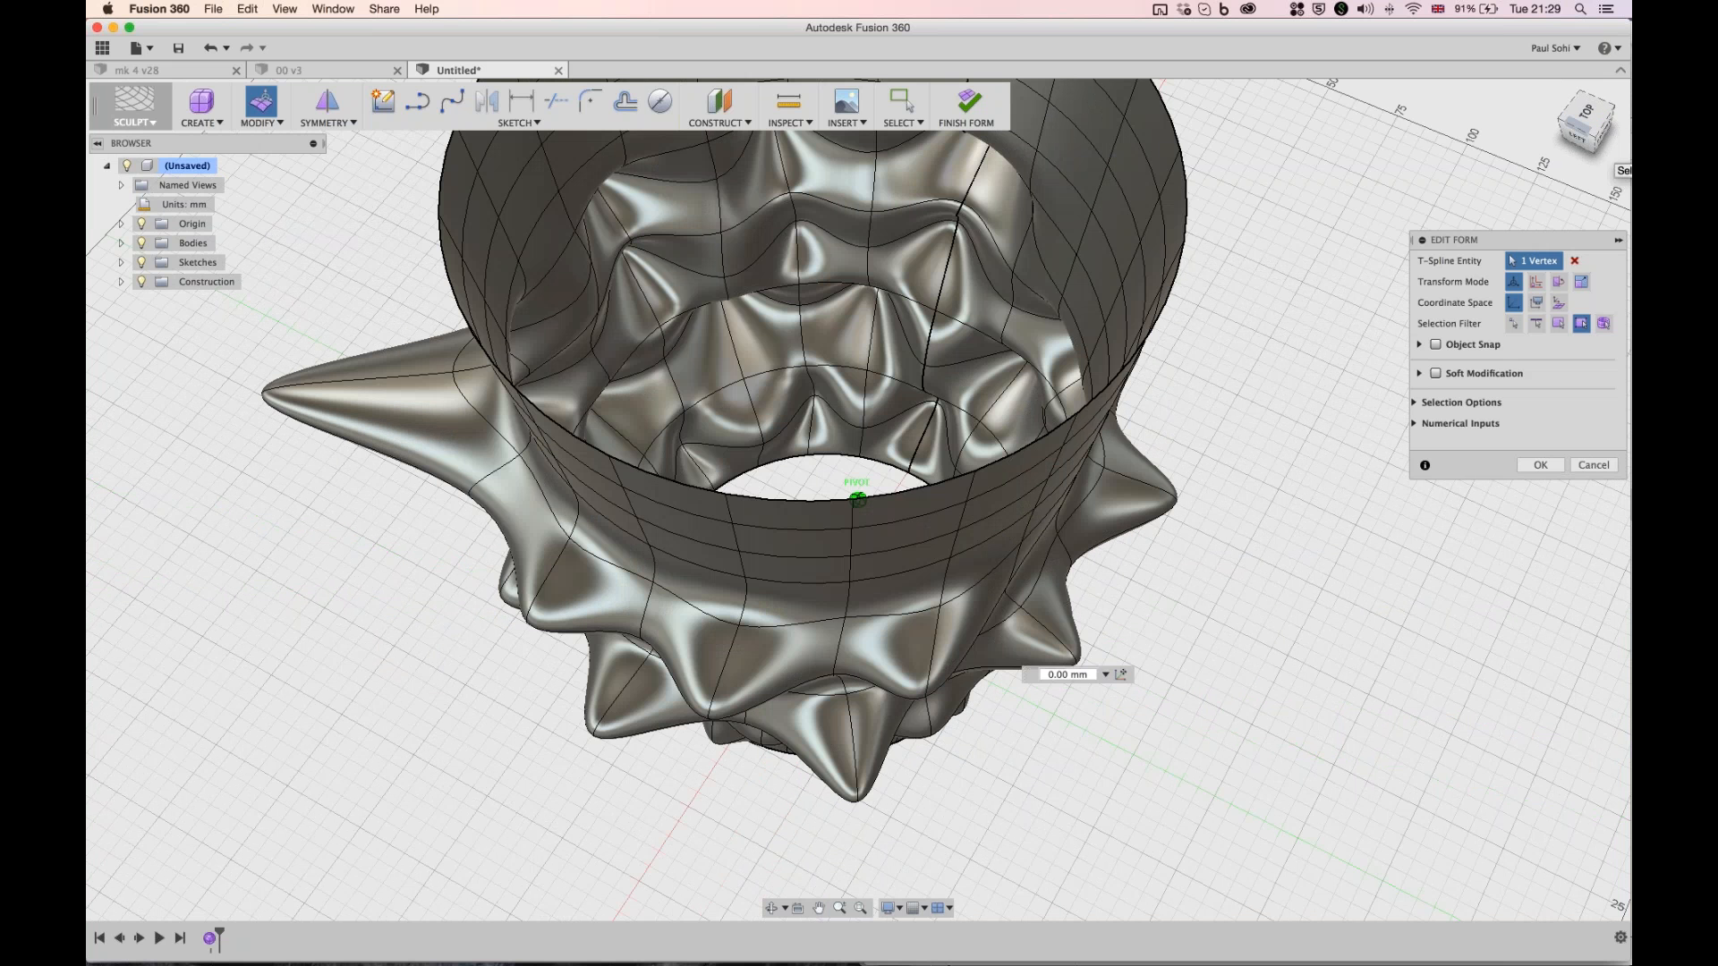
{"action": "left_click_drag", "start_coordinate": [927, 673], "coordinate": [1010, 711]}
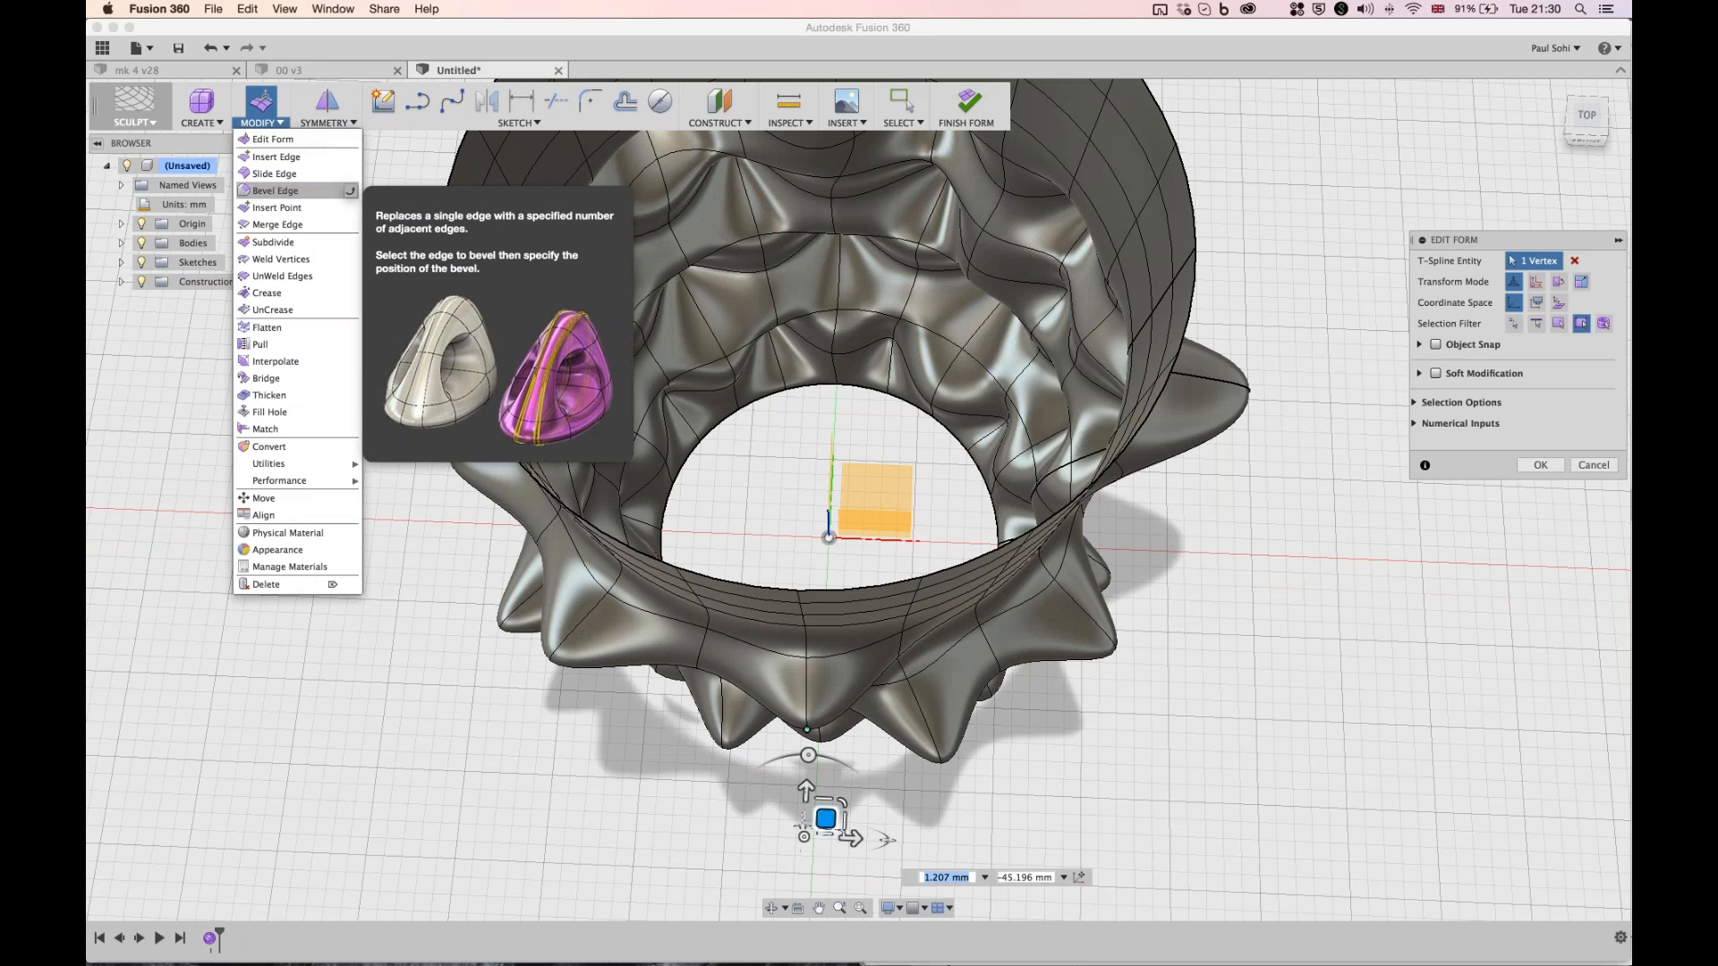
{"action": "mouse_move", "coordinate": [296, 464]}
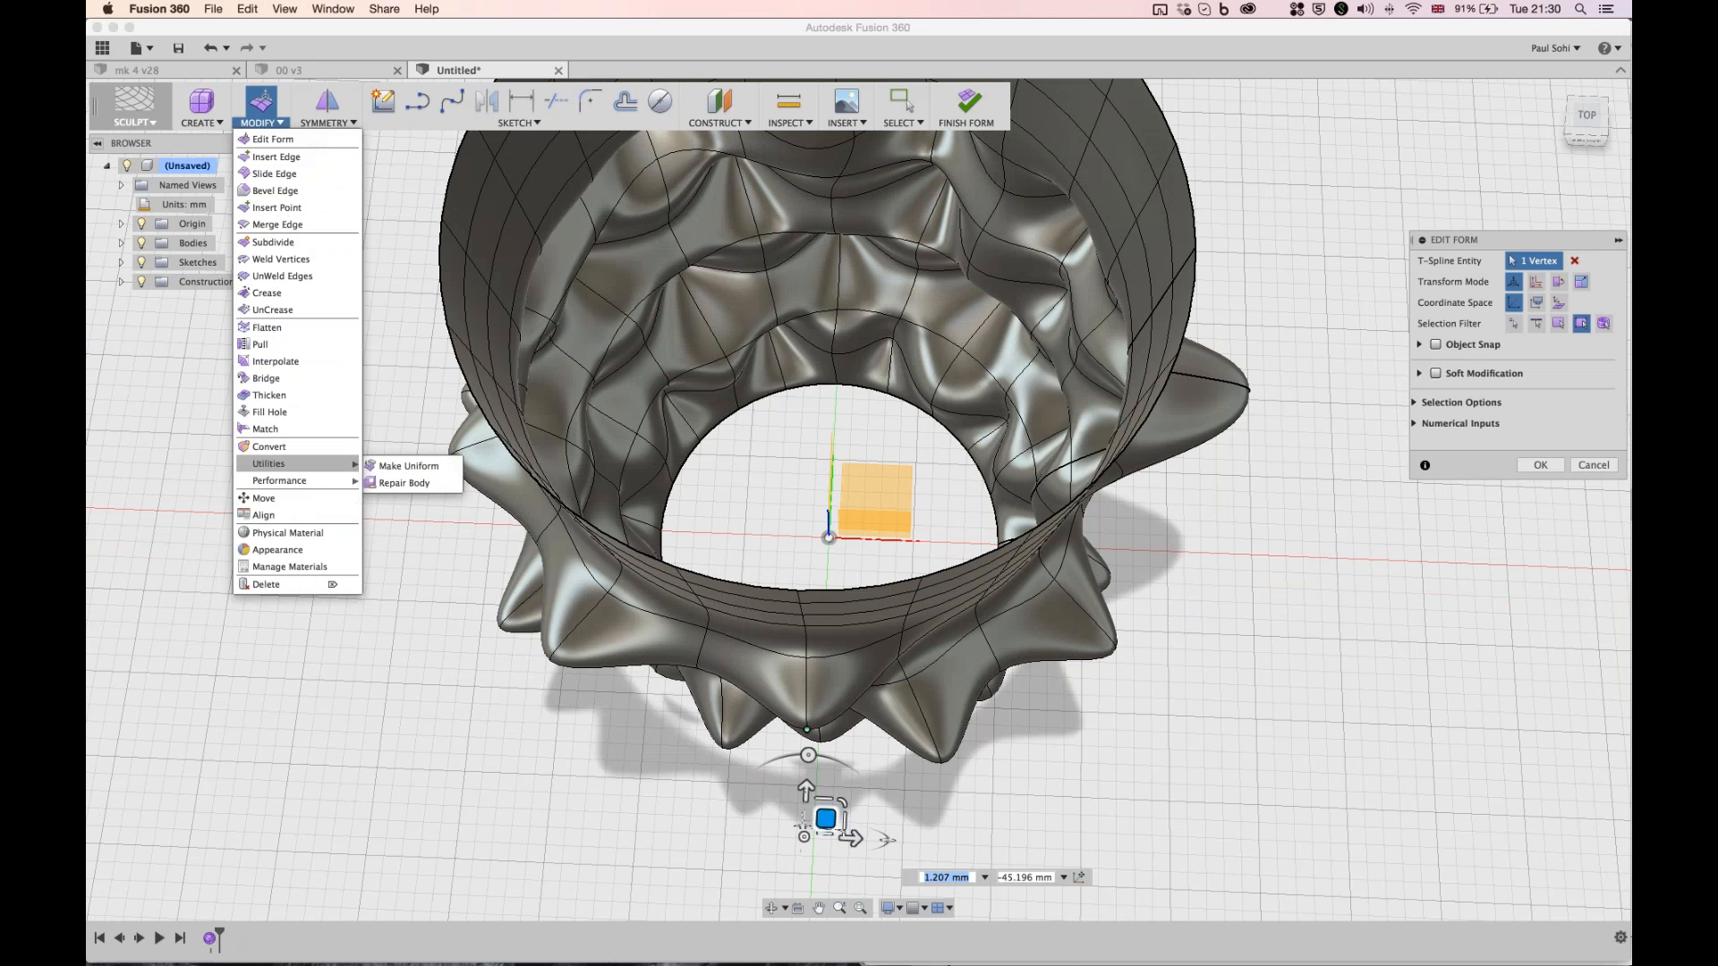
{"action": "key", "text": "Escape"}
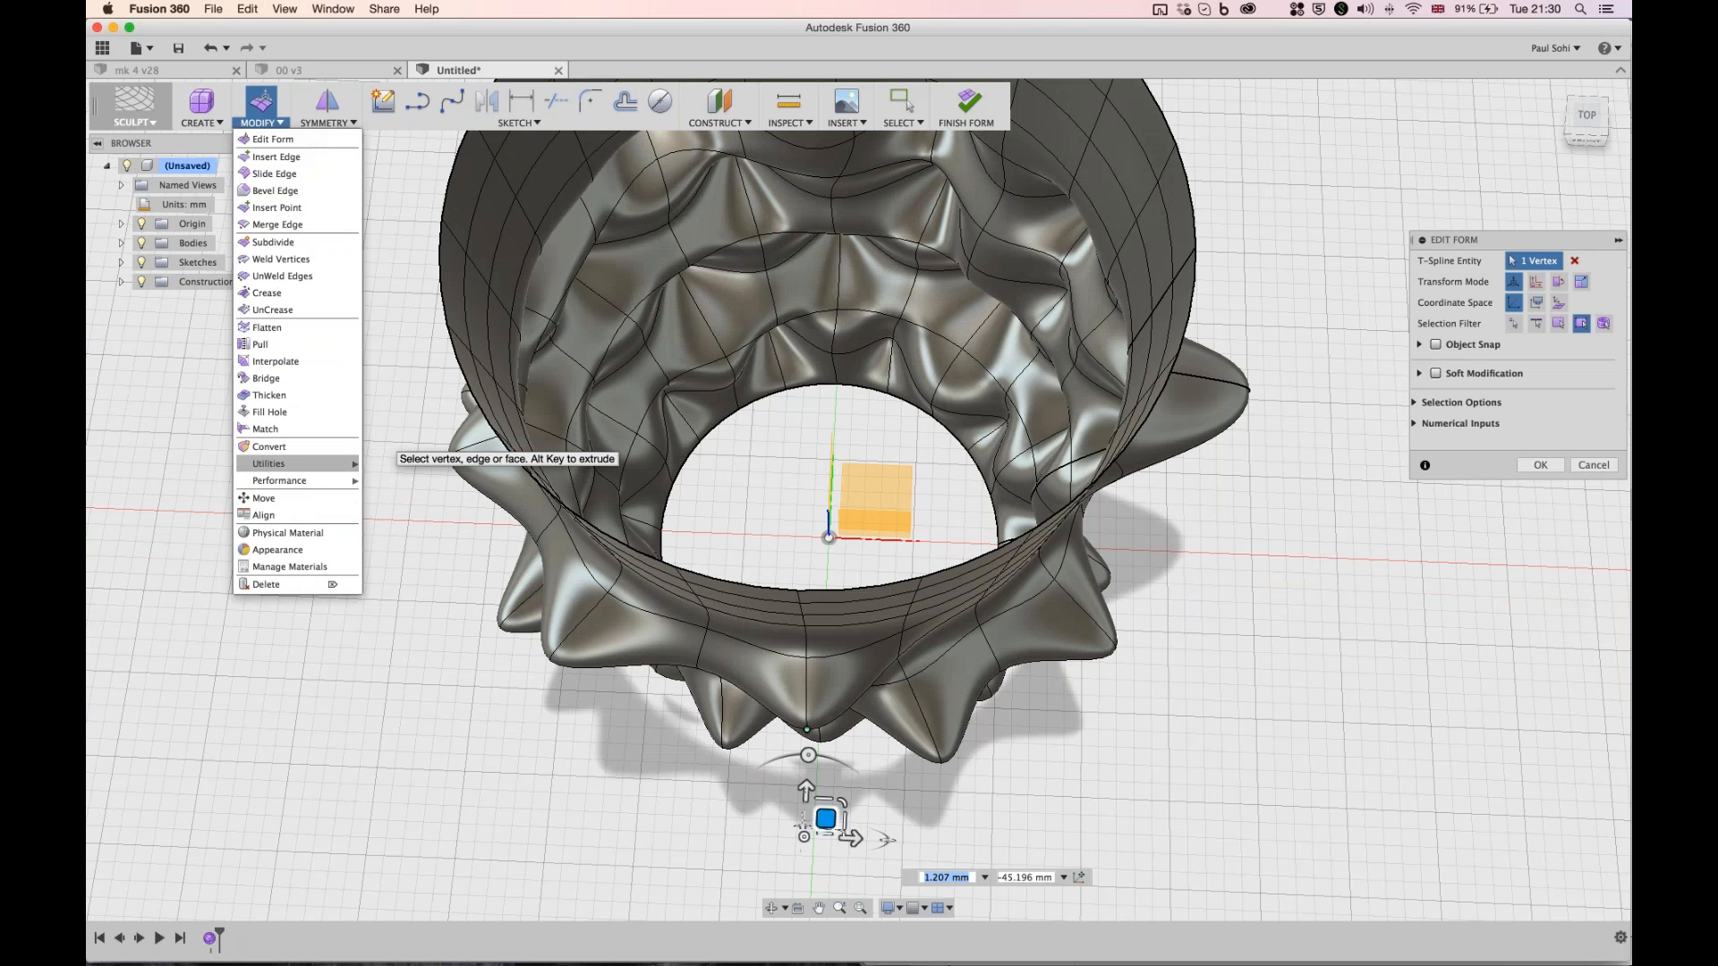
{"action": "key", "text": "Escape"}
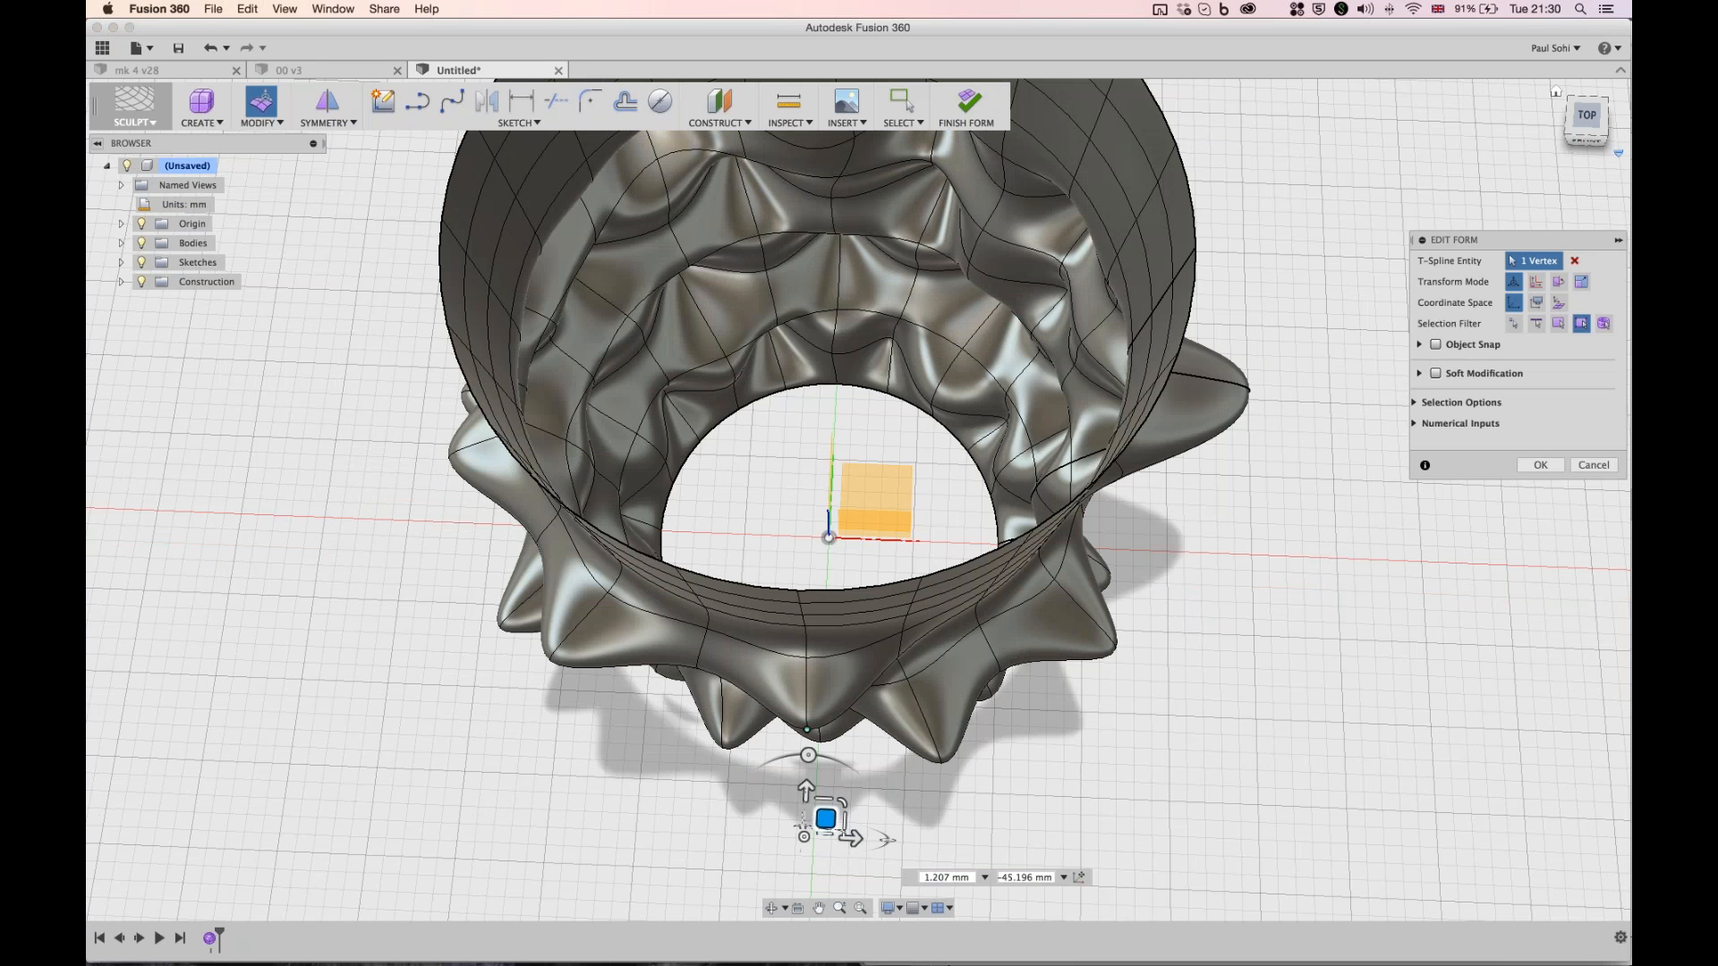
- Try rotating the edge at the tip of the fourth-ring spike on the vase's right side by up to 50 degrees, and undo the rotation
{"action": "left_click_drag", "start_coordinate": [1587, 126], "coordinate": [1585, 109]}
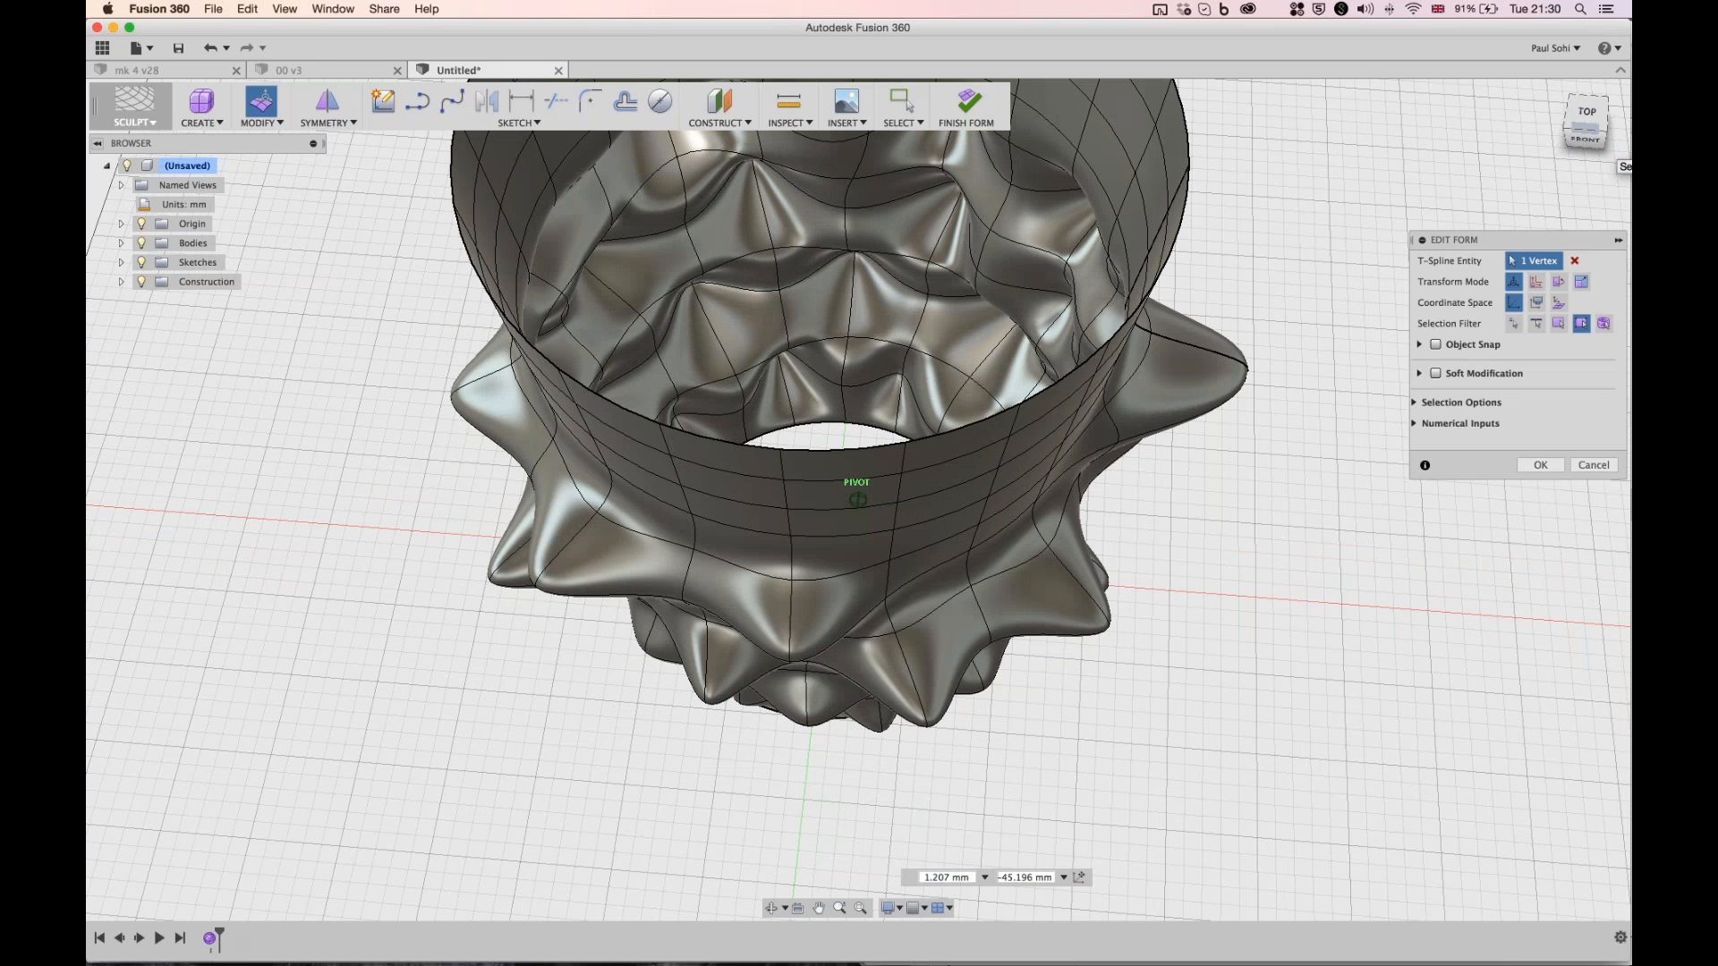
{"action": "left_click_drag", "start_coordinate": [1586, 127], "coordinate": [1545, 126]}
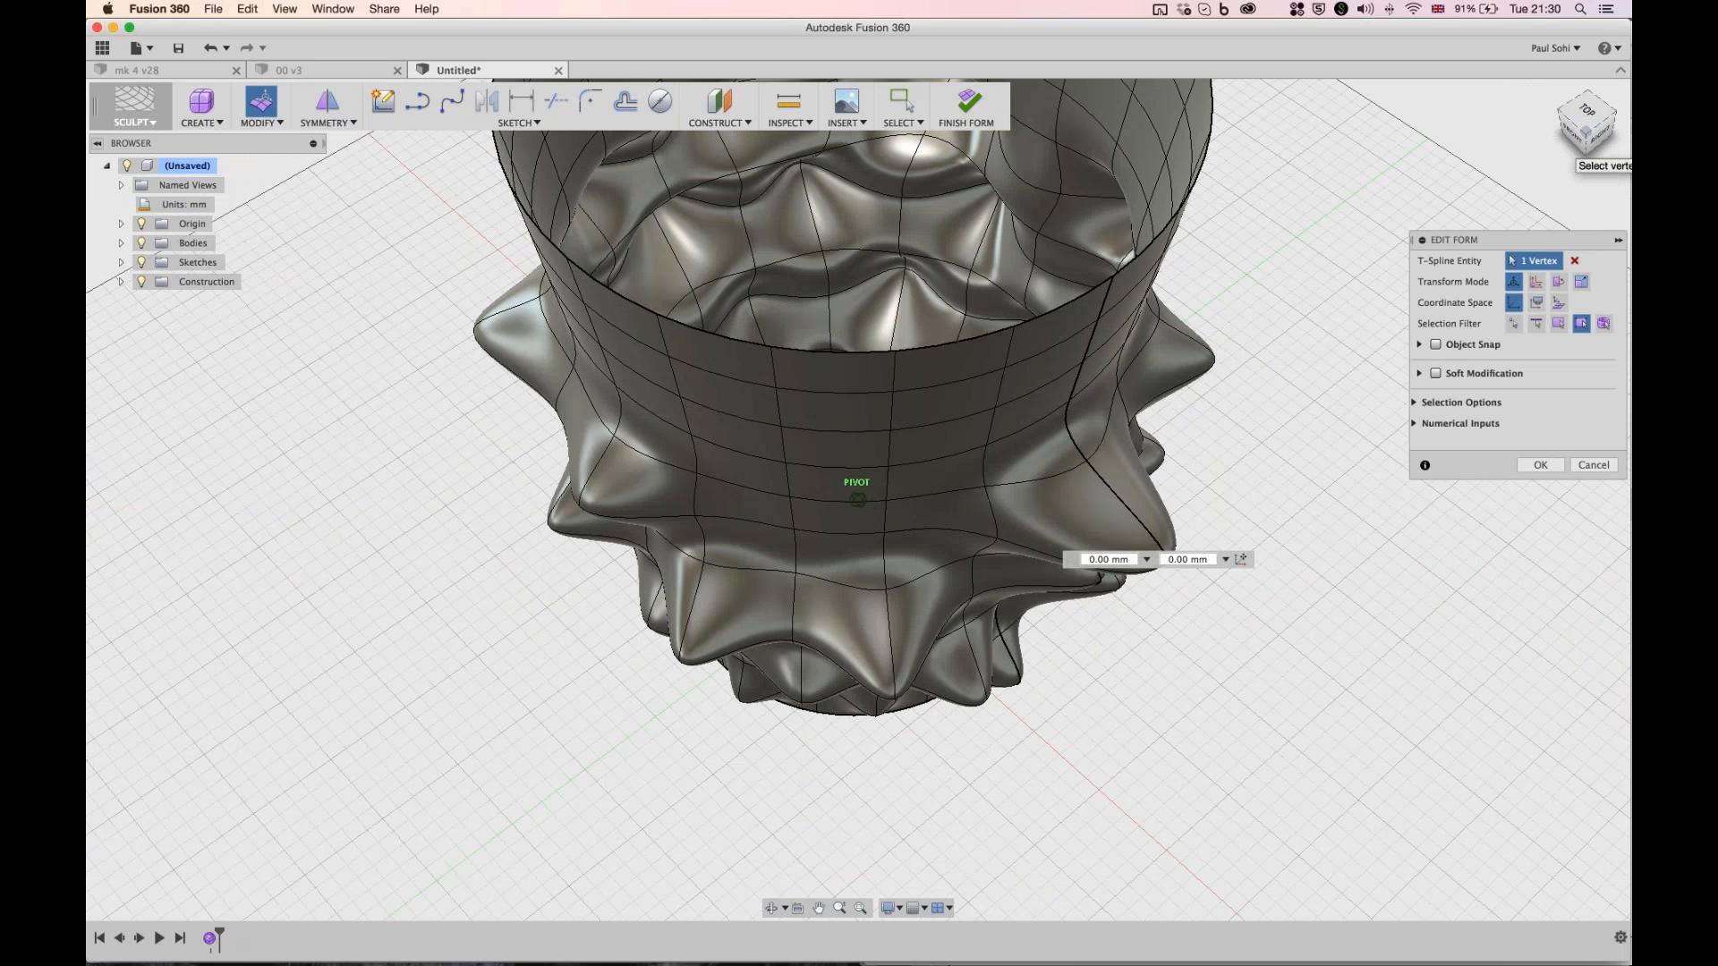
{"action": "left_click", "coordinate": [1111, 571]}
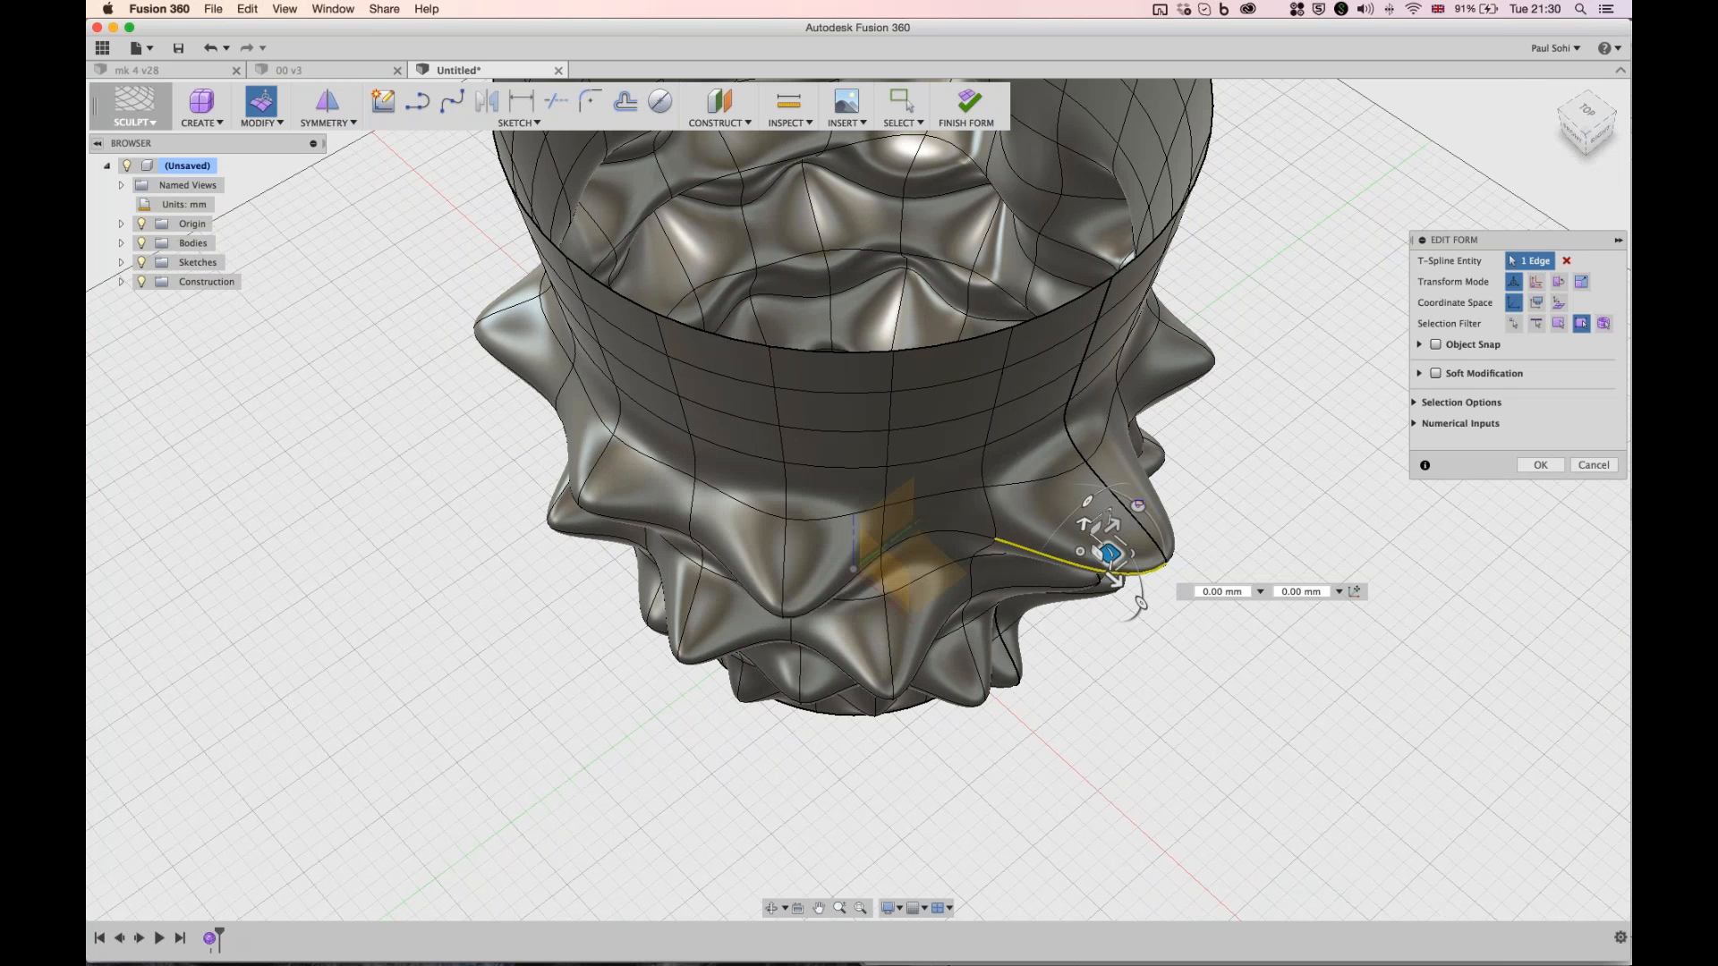
{"action": "left_click_drag", "start_coordinate": [1139, 606], "coordinate": [1152, 612]}
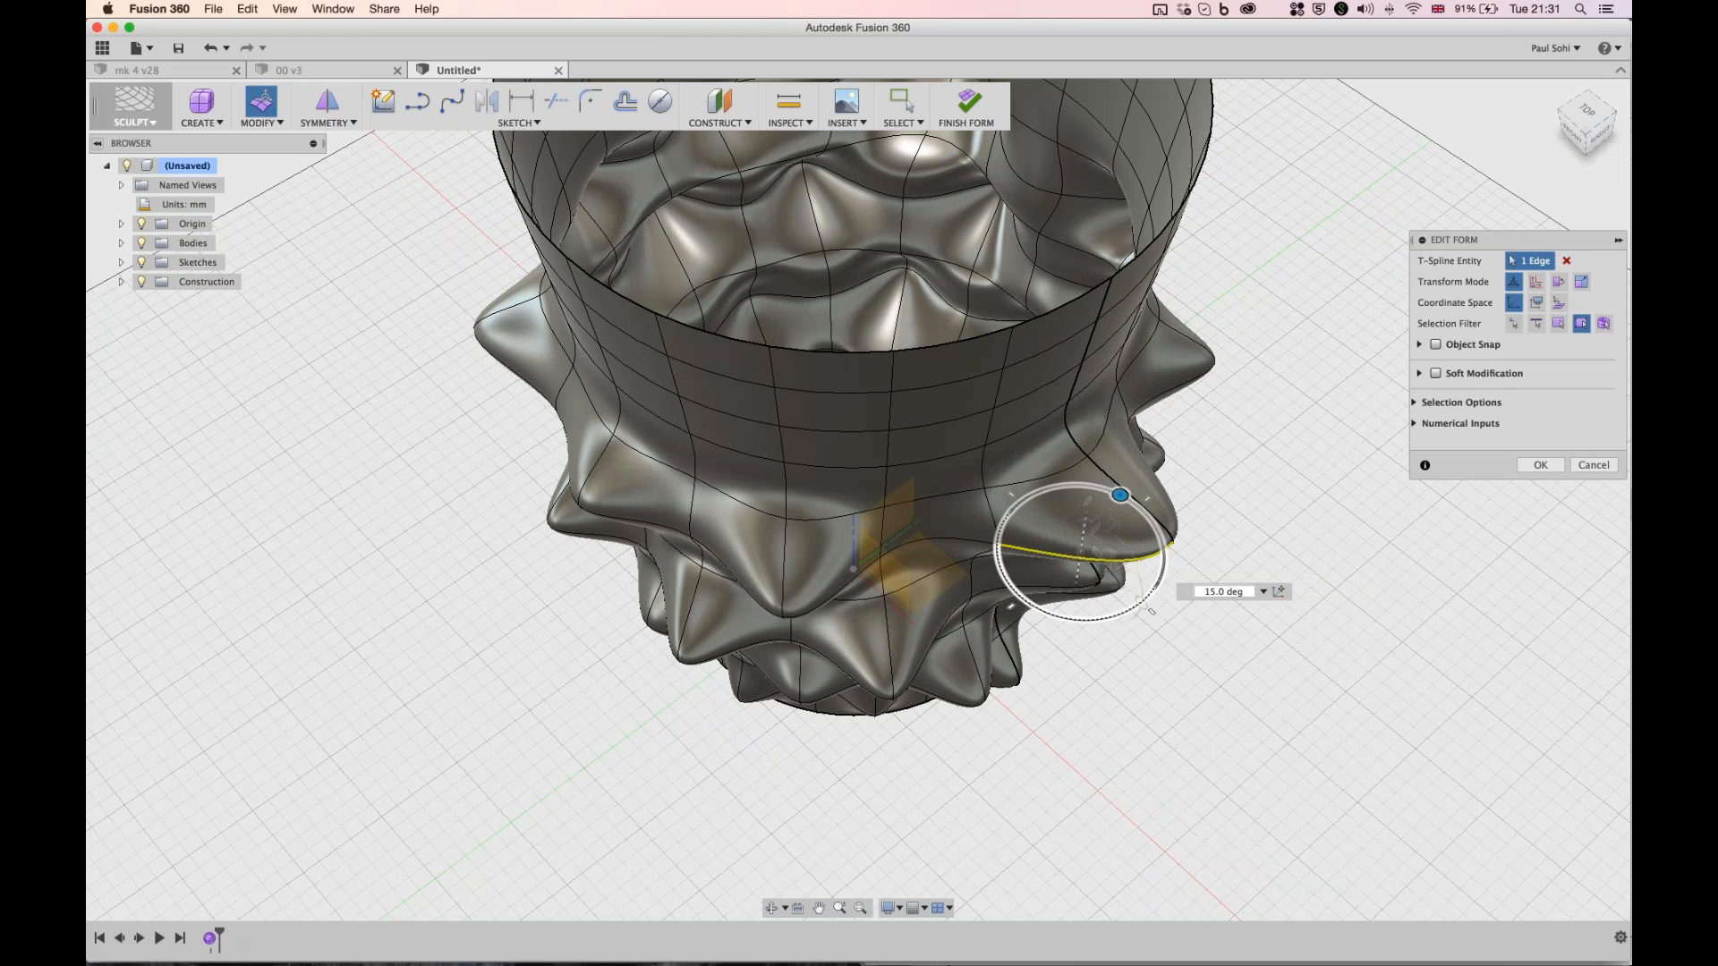
{"action": "left_click_drag", "start_coordinate": [1120, 495], "coordinate": [1106, 490]}
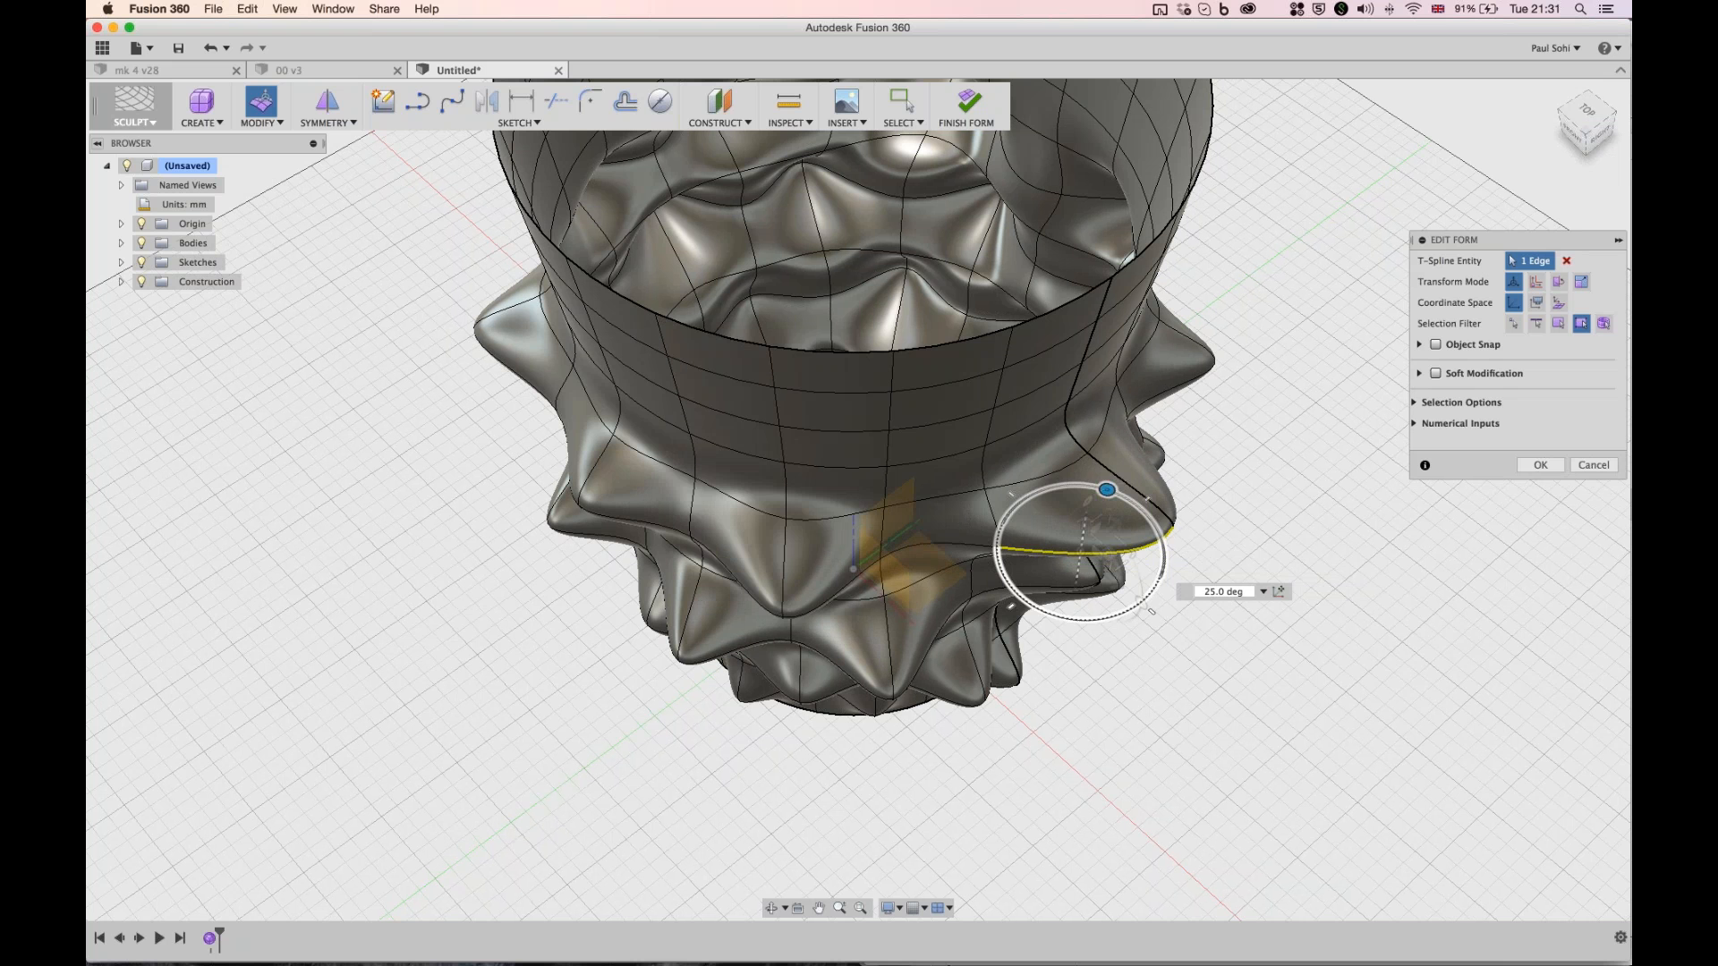
{"action": "left_click_drag", "start_coordinate": [1107, 489], "coordinate": [1072, 484]}
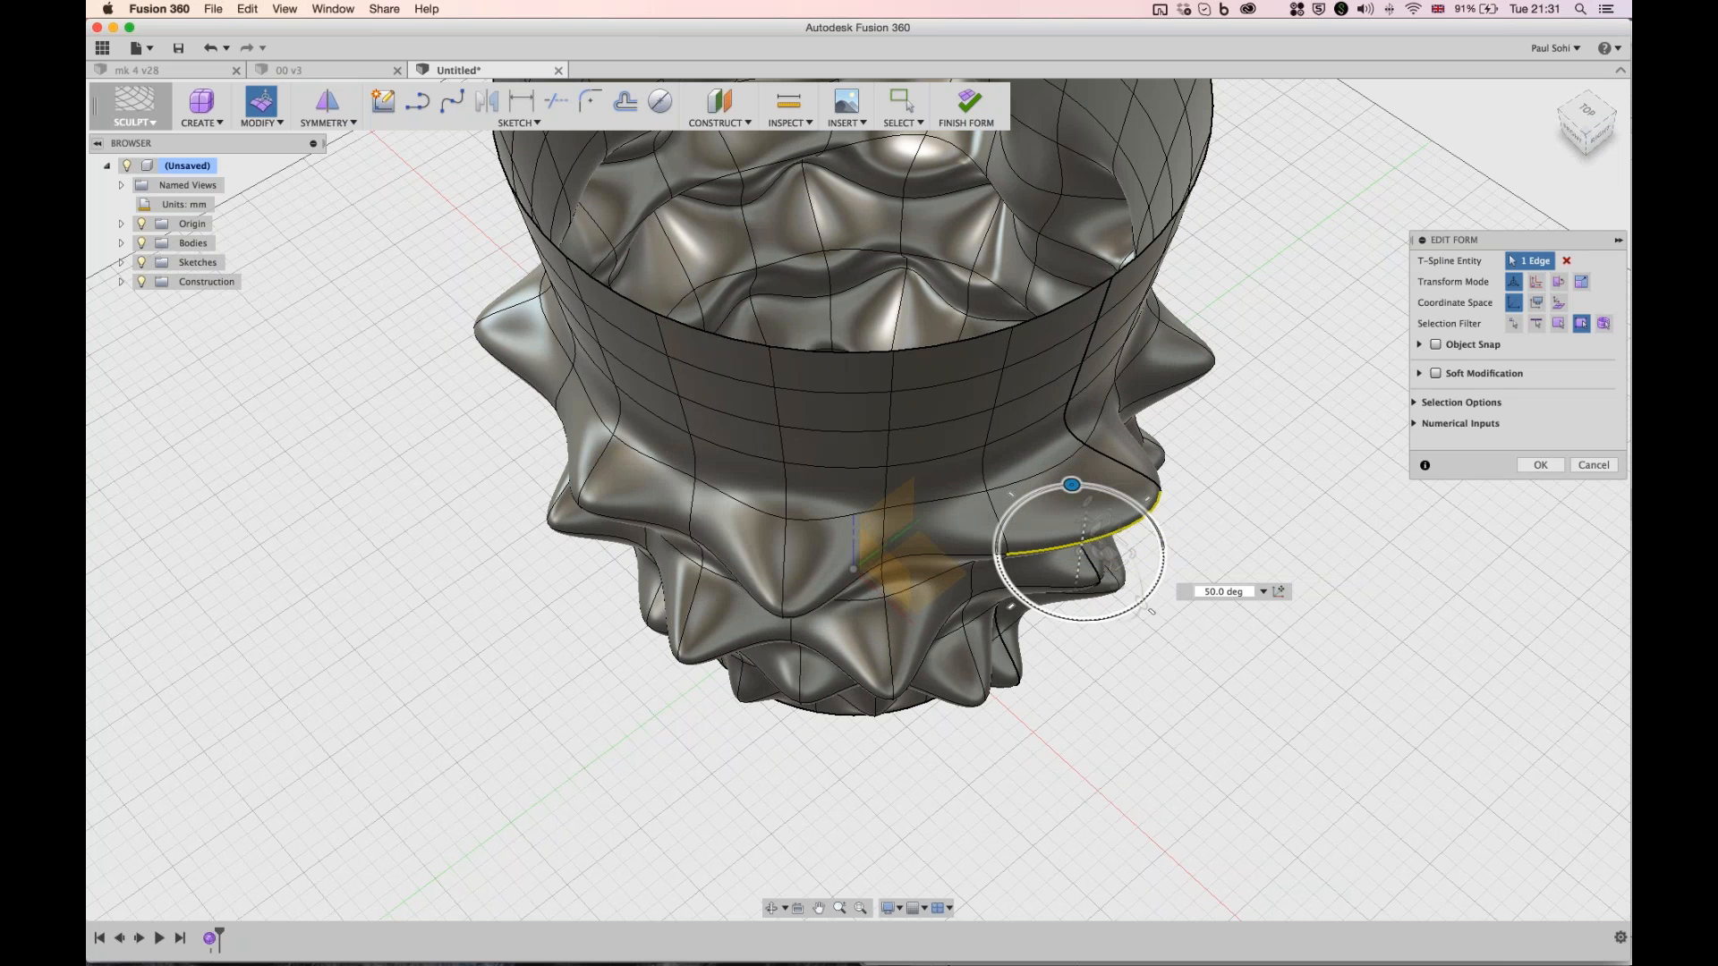
{"action": "key", "text": "super+z"}
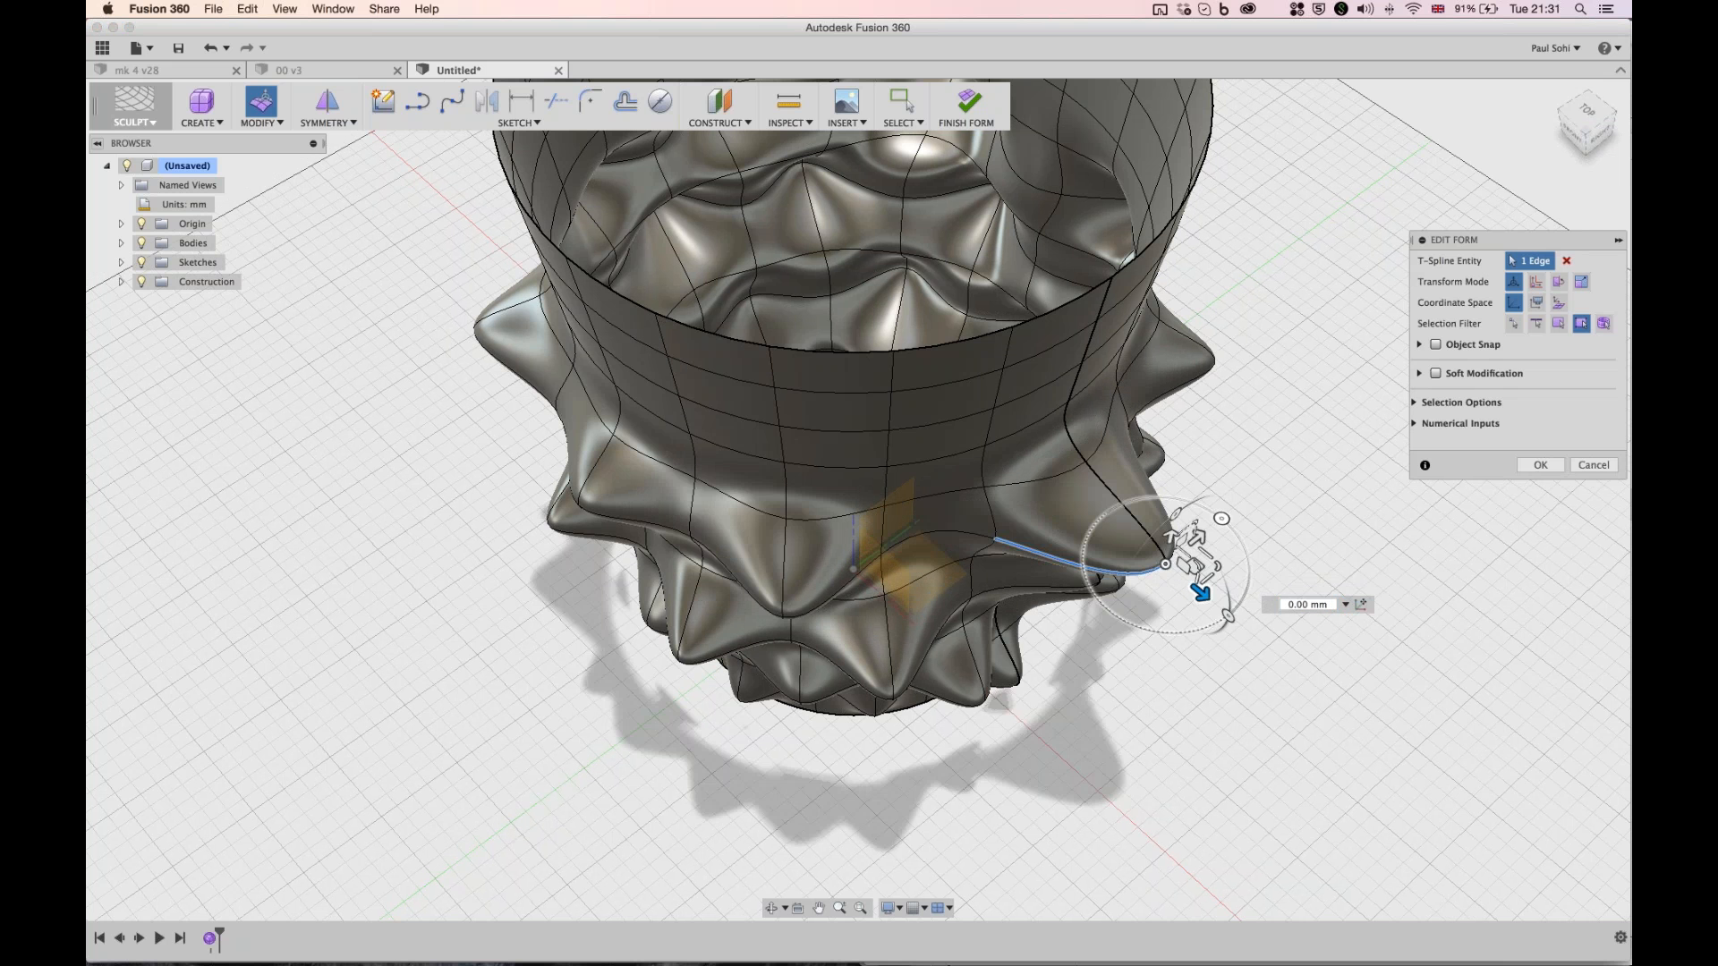
- Rotate the edge at the tip of the fourth-ring spike on the vase's right side by 10 degrees and move it outward by 5 mm
{"action": "left_click_drag", "start_coordinate": [1221, 518], "coordinate": [1231, 528]}
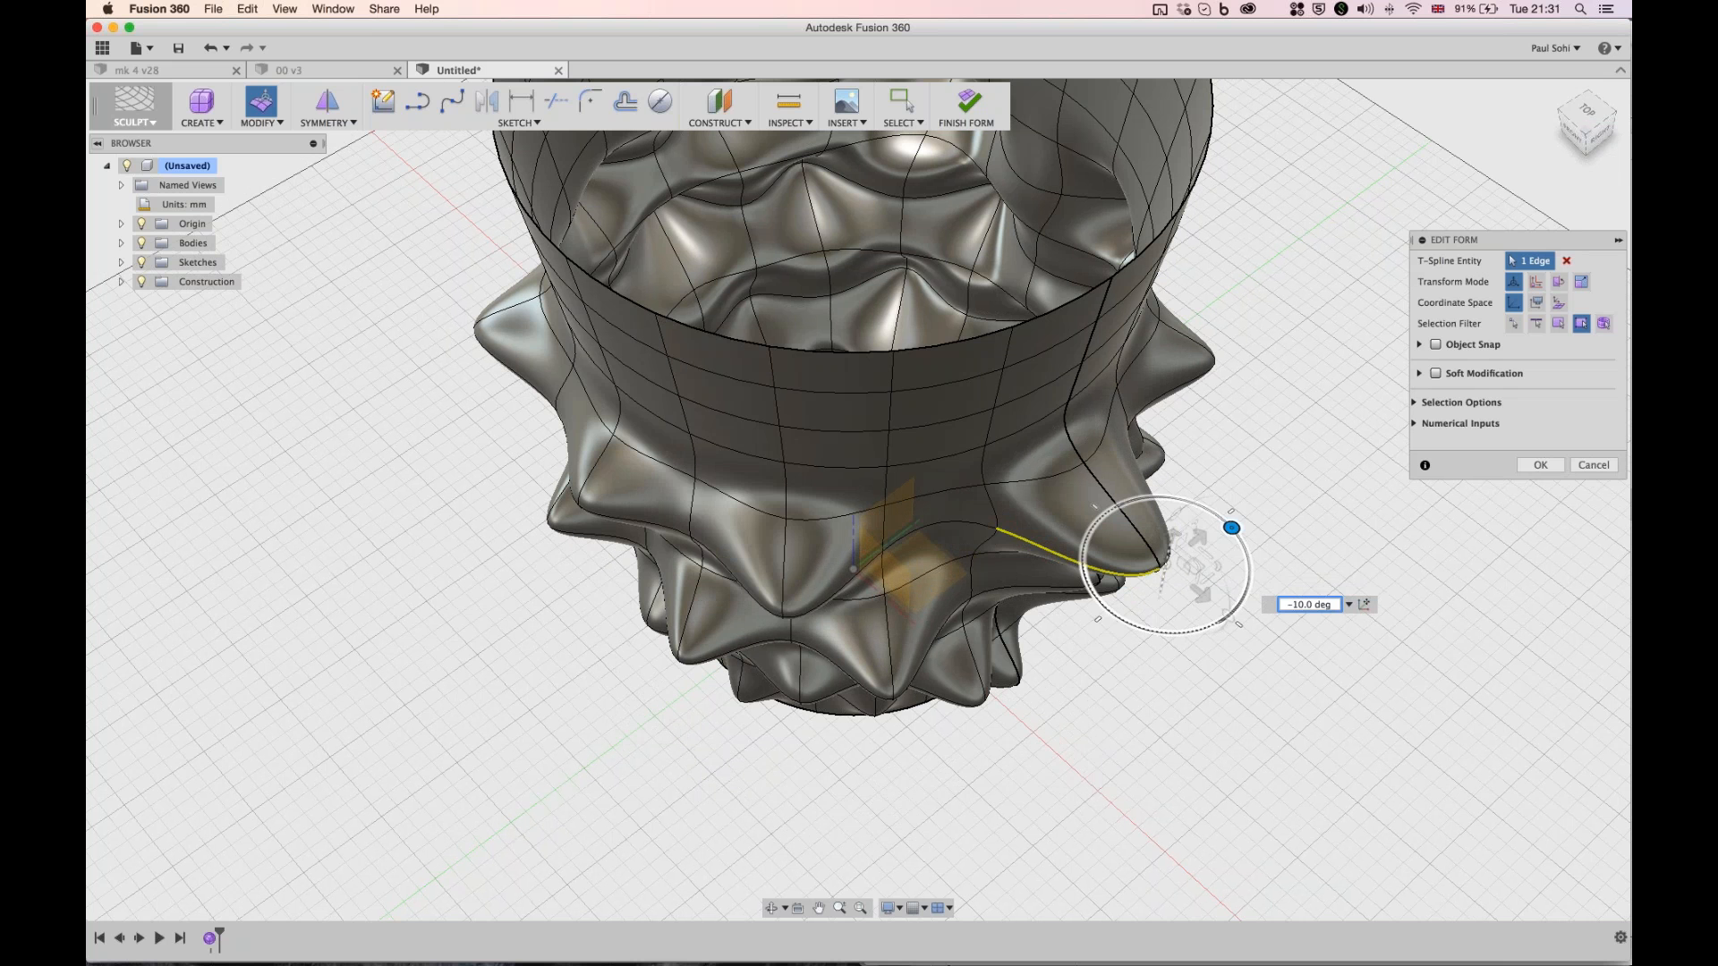
{"action": "left_click_drag", "start_coordinate": [1231, 528], "coordinate": [1227, 523]}
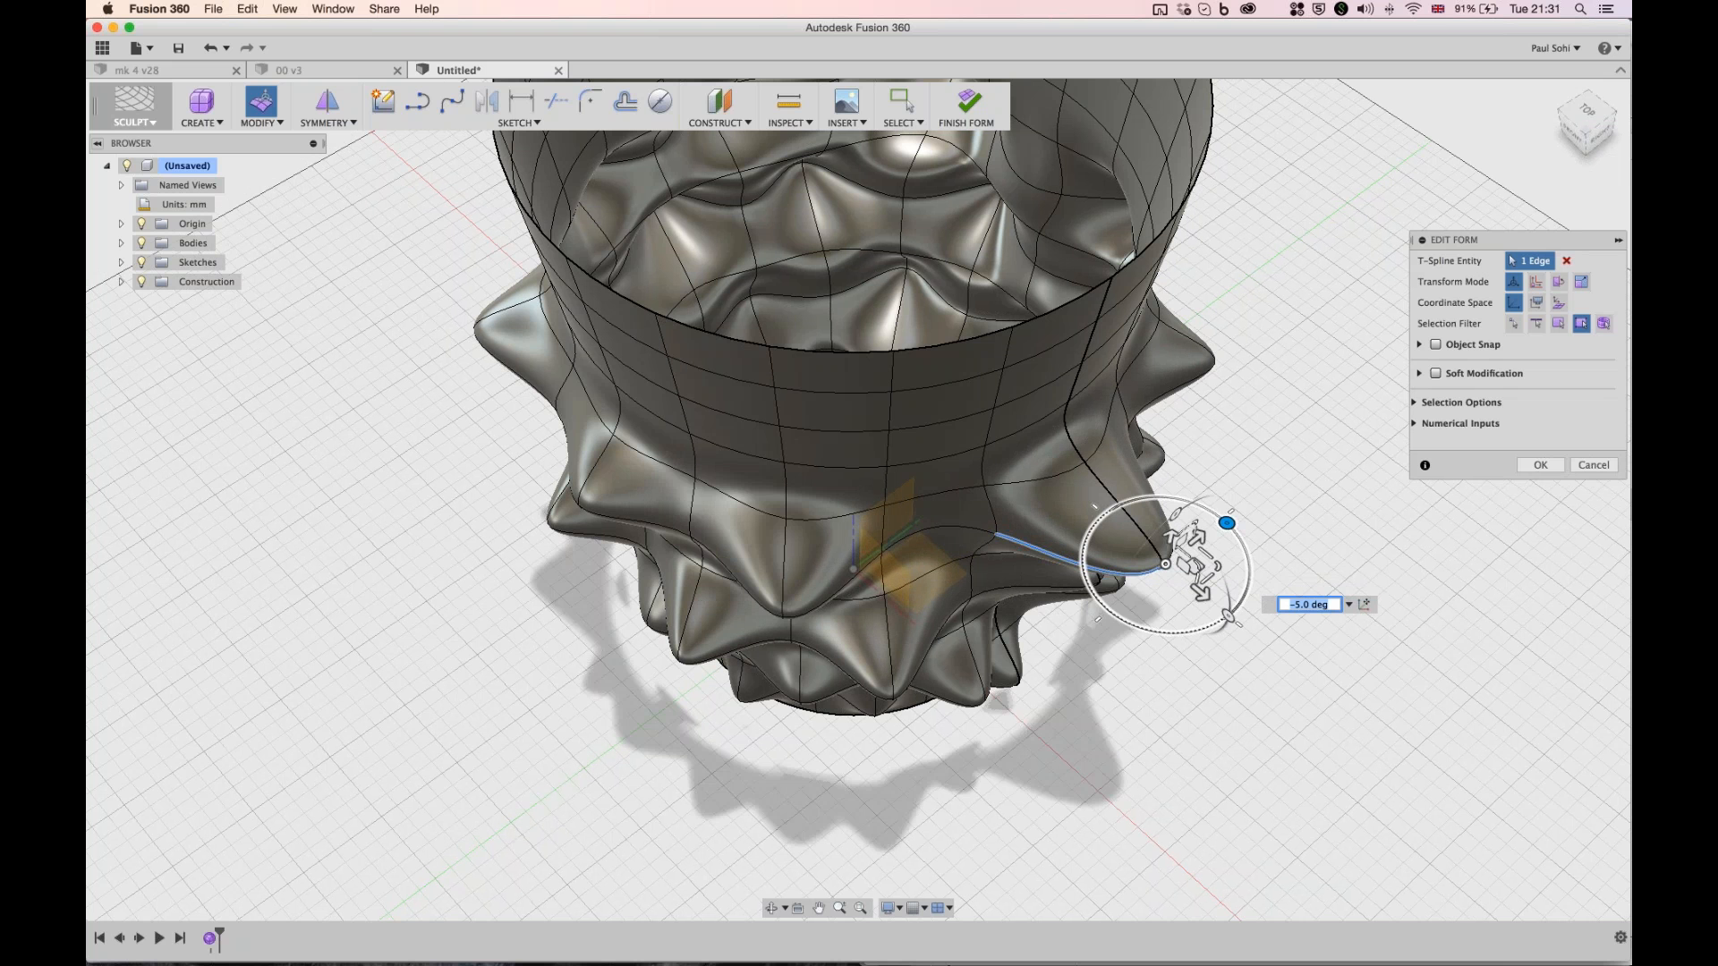
{"action": "mouse_move", "coordinate": [1227, 523]}
{"action": "left_mouse_down"}
{"action": "mouse_move", "coordinate": [1236, 533]}
{"action": "mouse_move", "coordinate": [1213, 526]}
{"action": "mouse_move", "coordinate": [1224, 498]}
{"action": "left_mouse_up"}
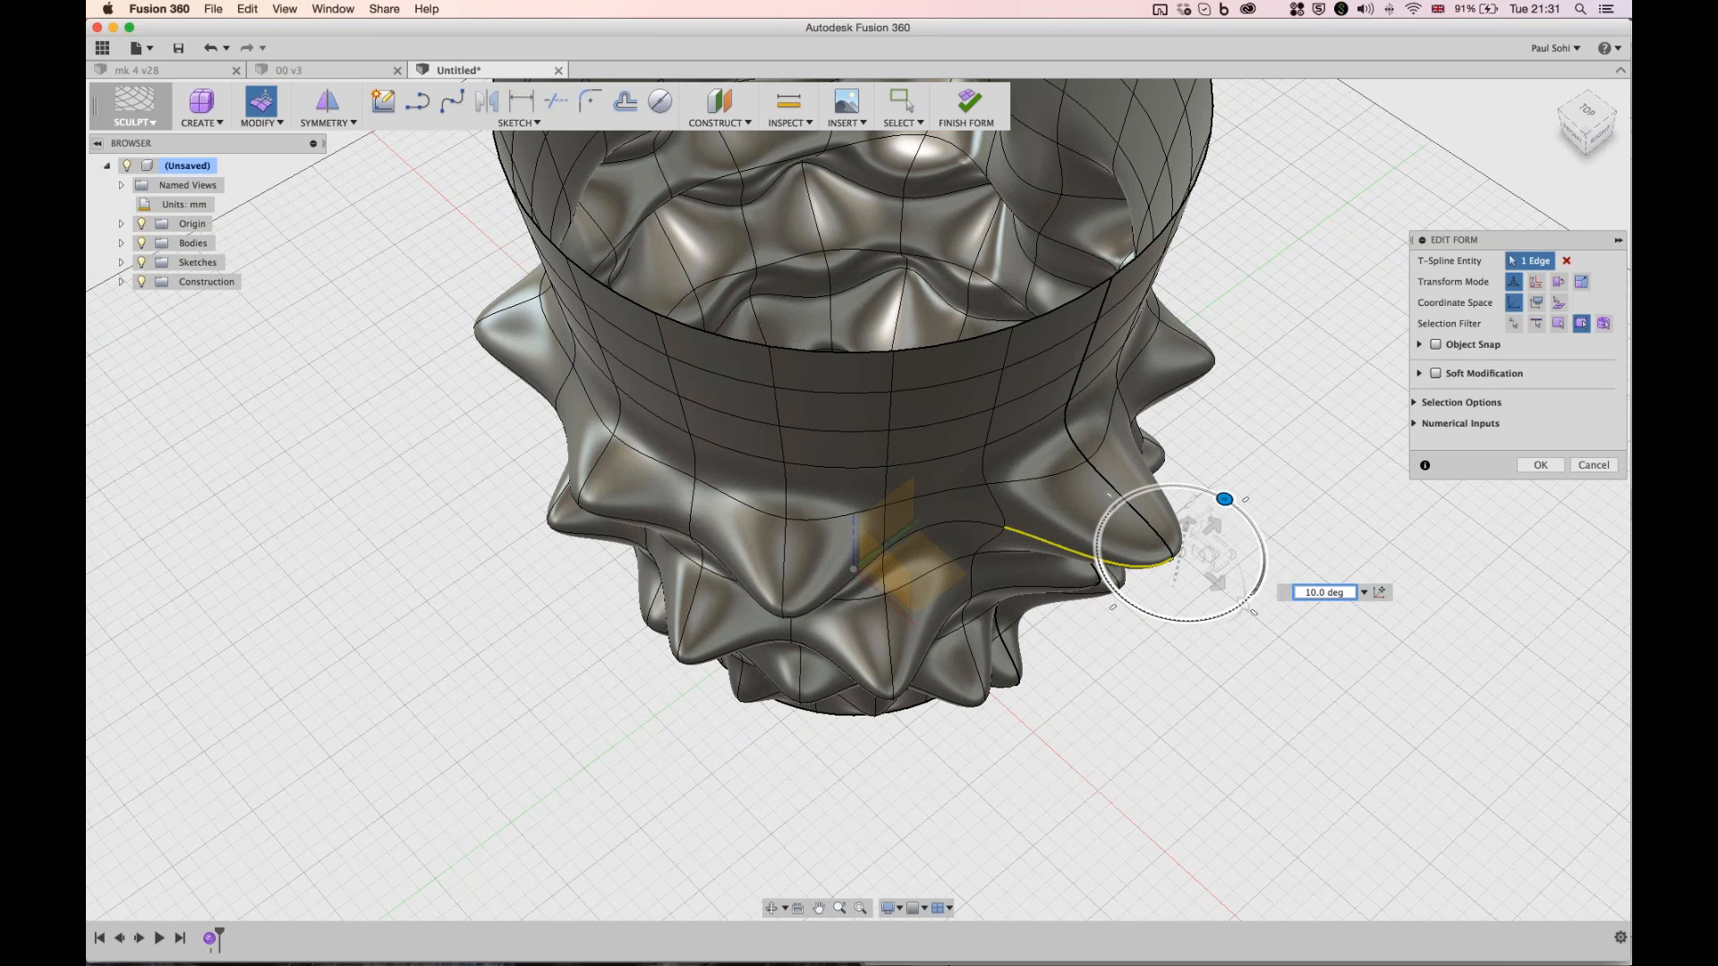
{"action": "left_click_drag", "start_coordinate": [1215, 582], "coordinate": [1232, 593]}
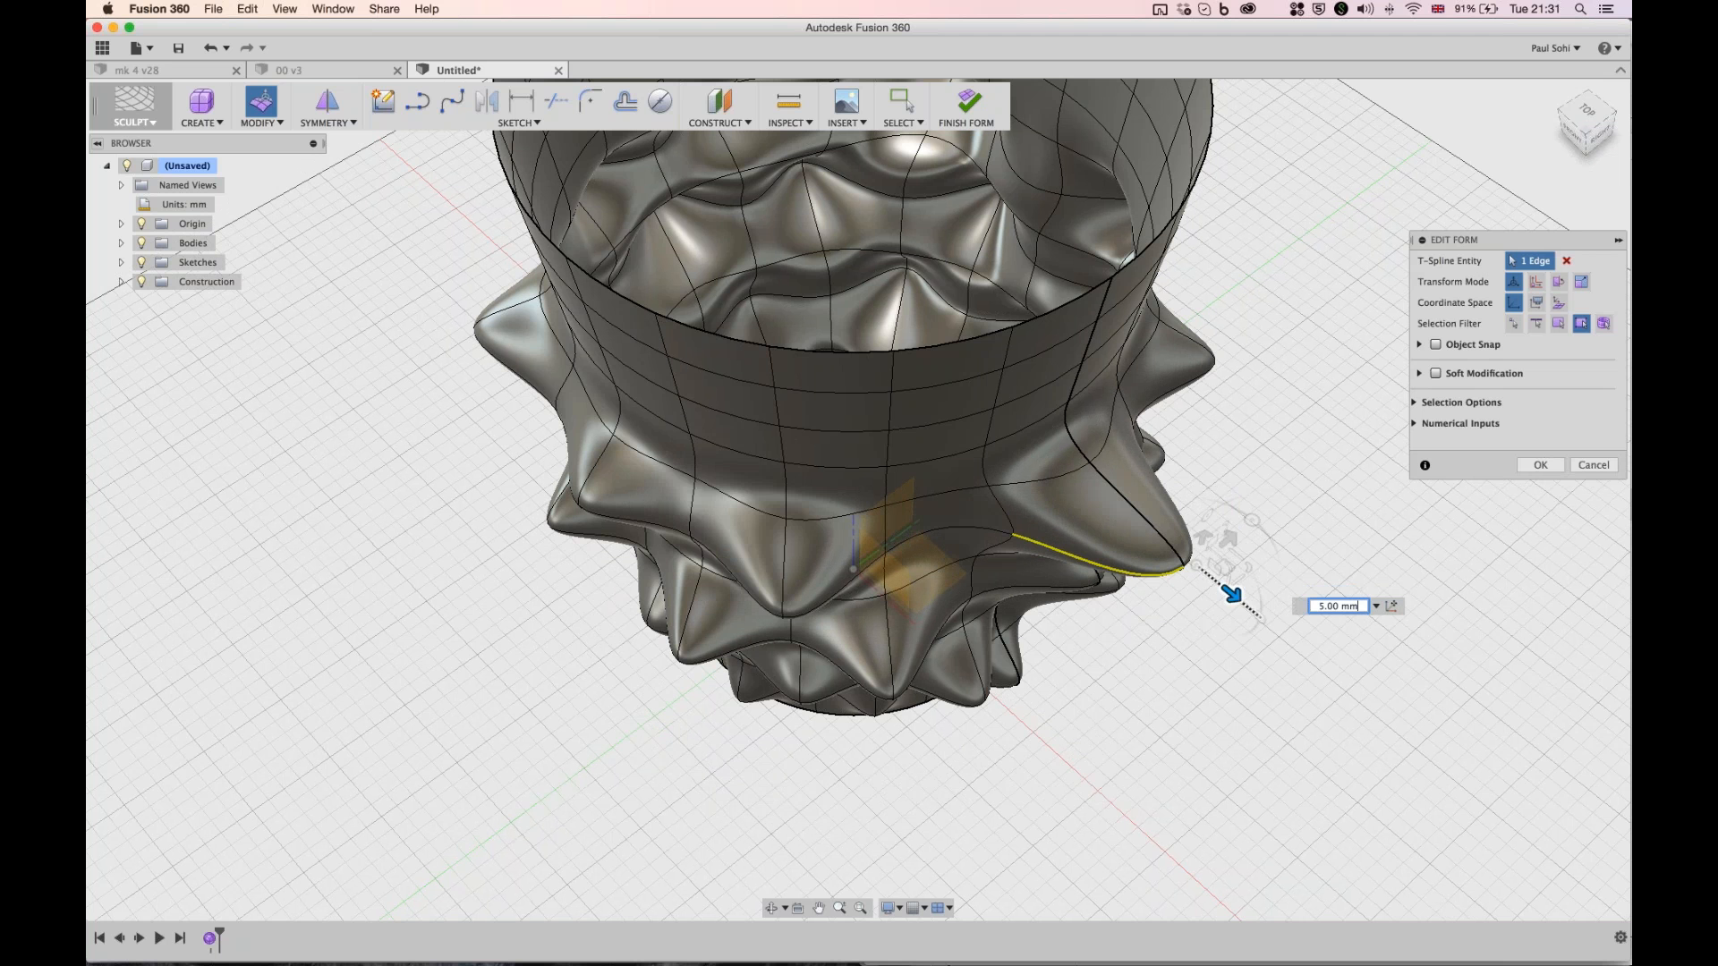
- Select five alternate fifth-ring vertices around the vase's left side and pull them outward together by 70 mm
{"action": "left_click_drag", "start_coordinate": [1587, 131], "coordinate": [1585, 128]}
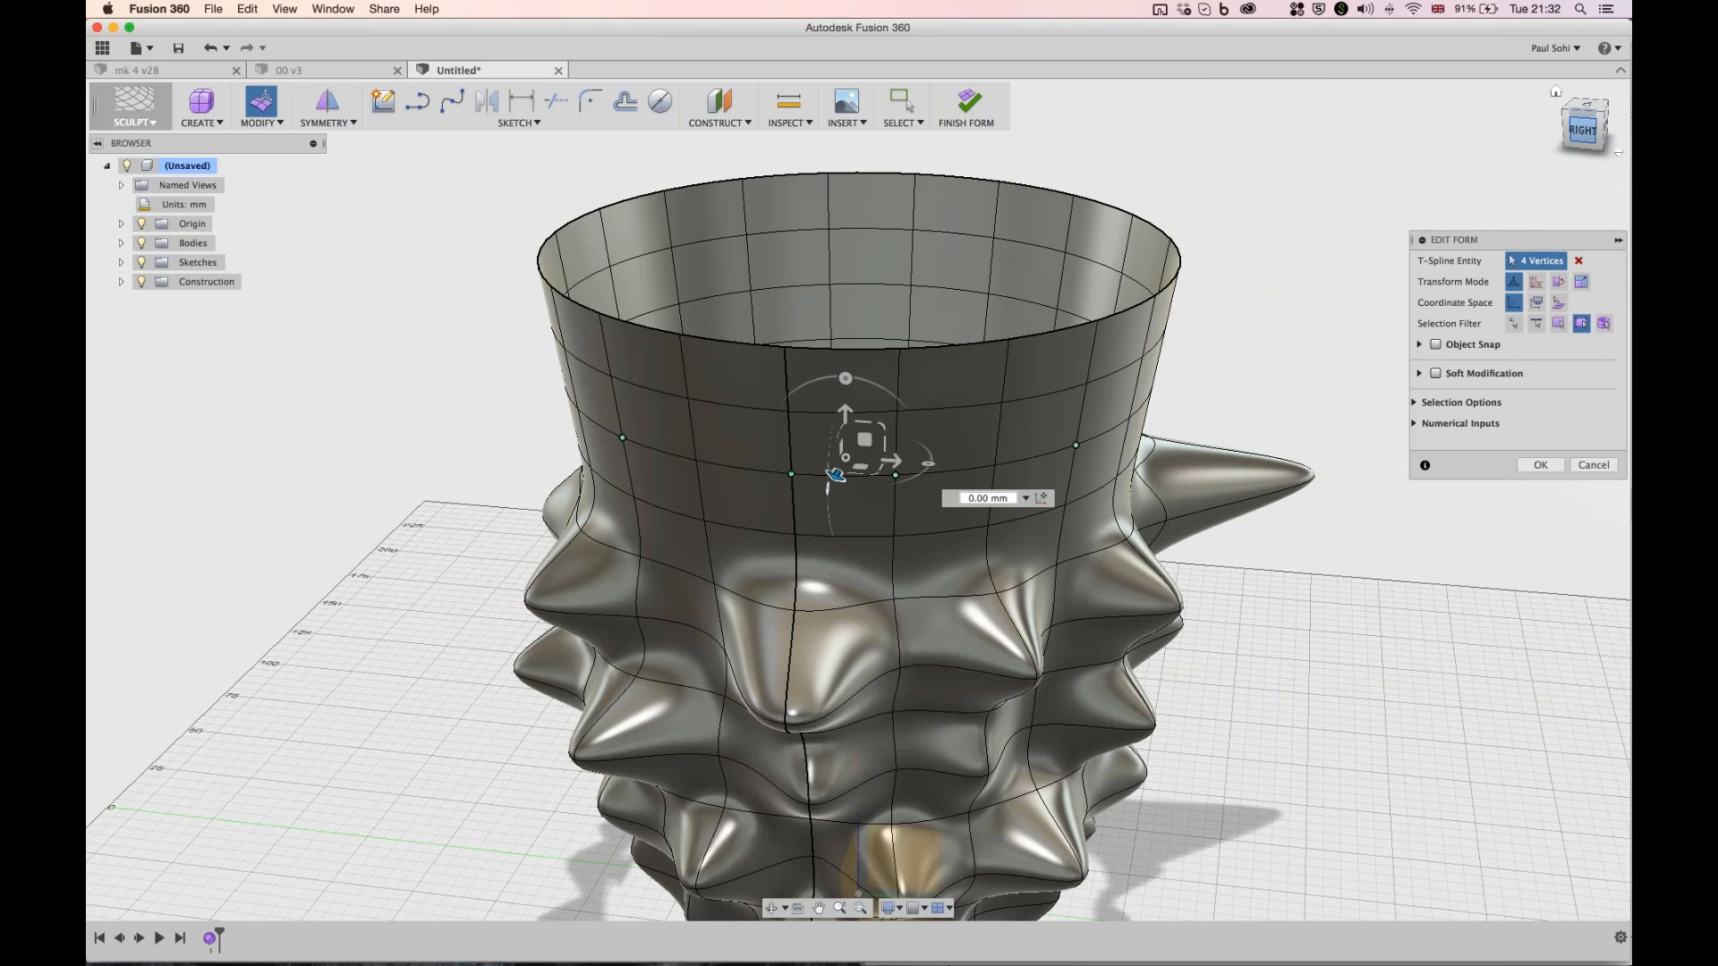
{"action": "left_click_drag", "start_coordinate": [1582, 130], "coordinate": [1573, 134]}
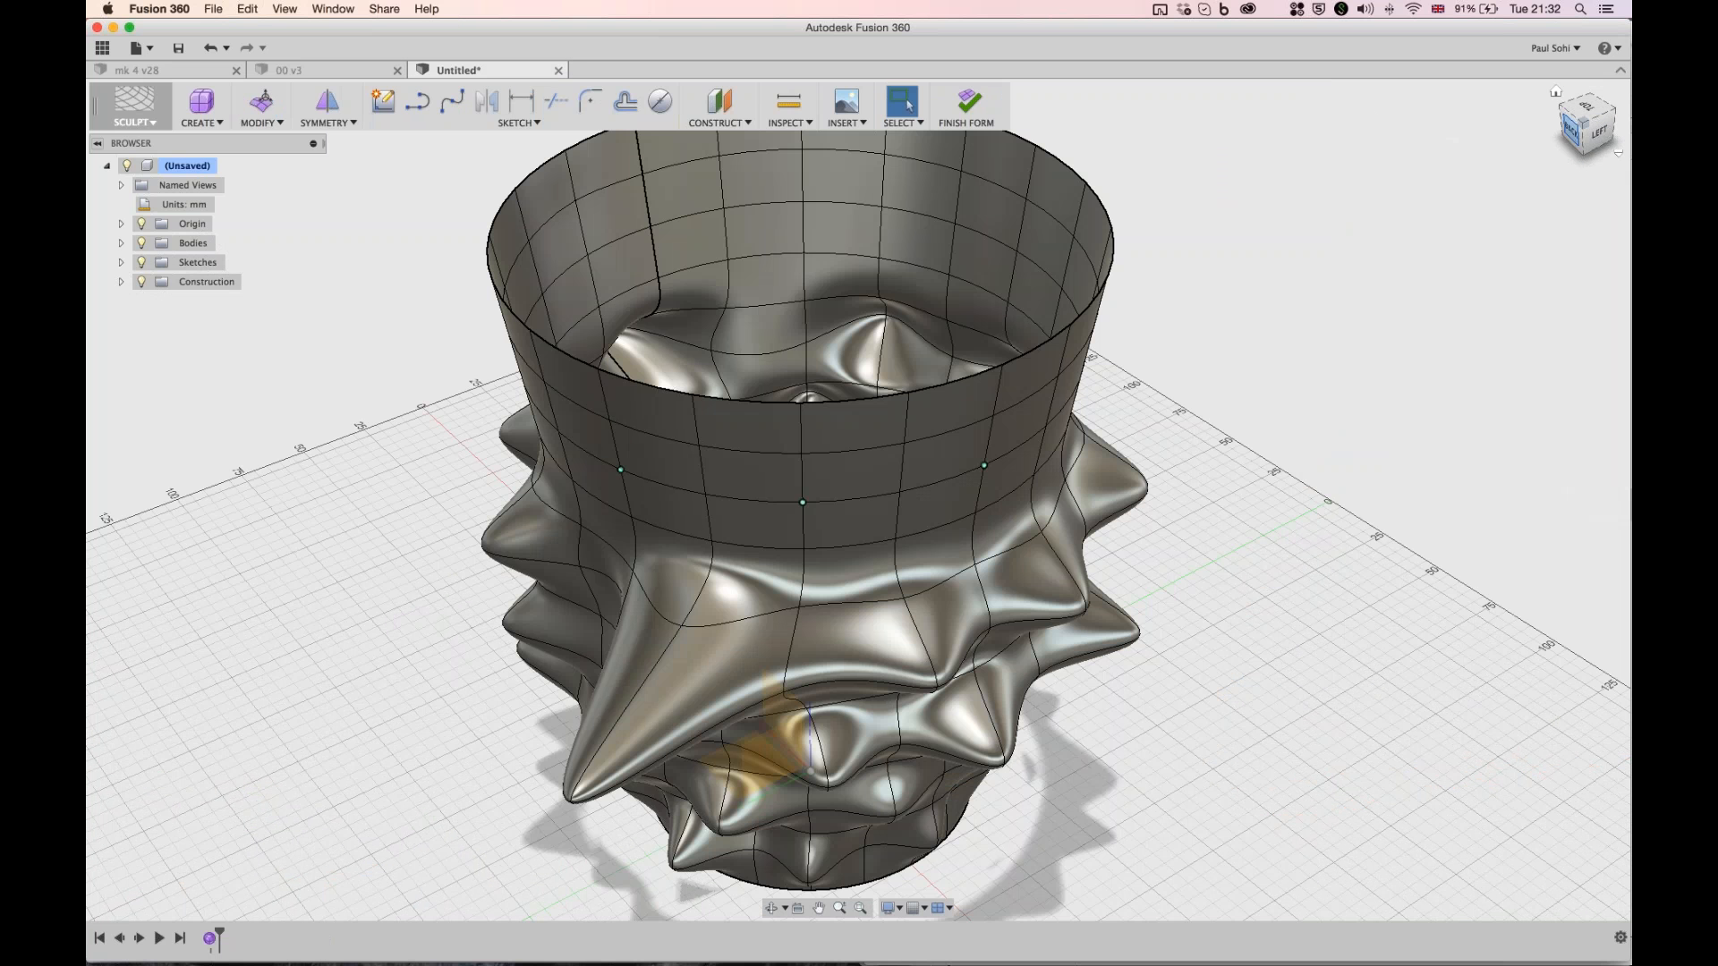
{"action": "middle_click_drag", "start_coordinate": [858, 500], "coordinate": [832, 498], "text": "shift"}
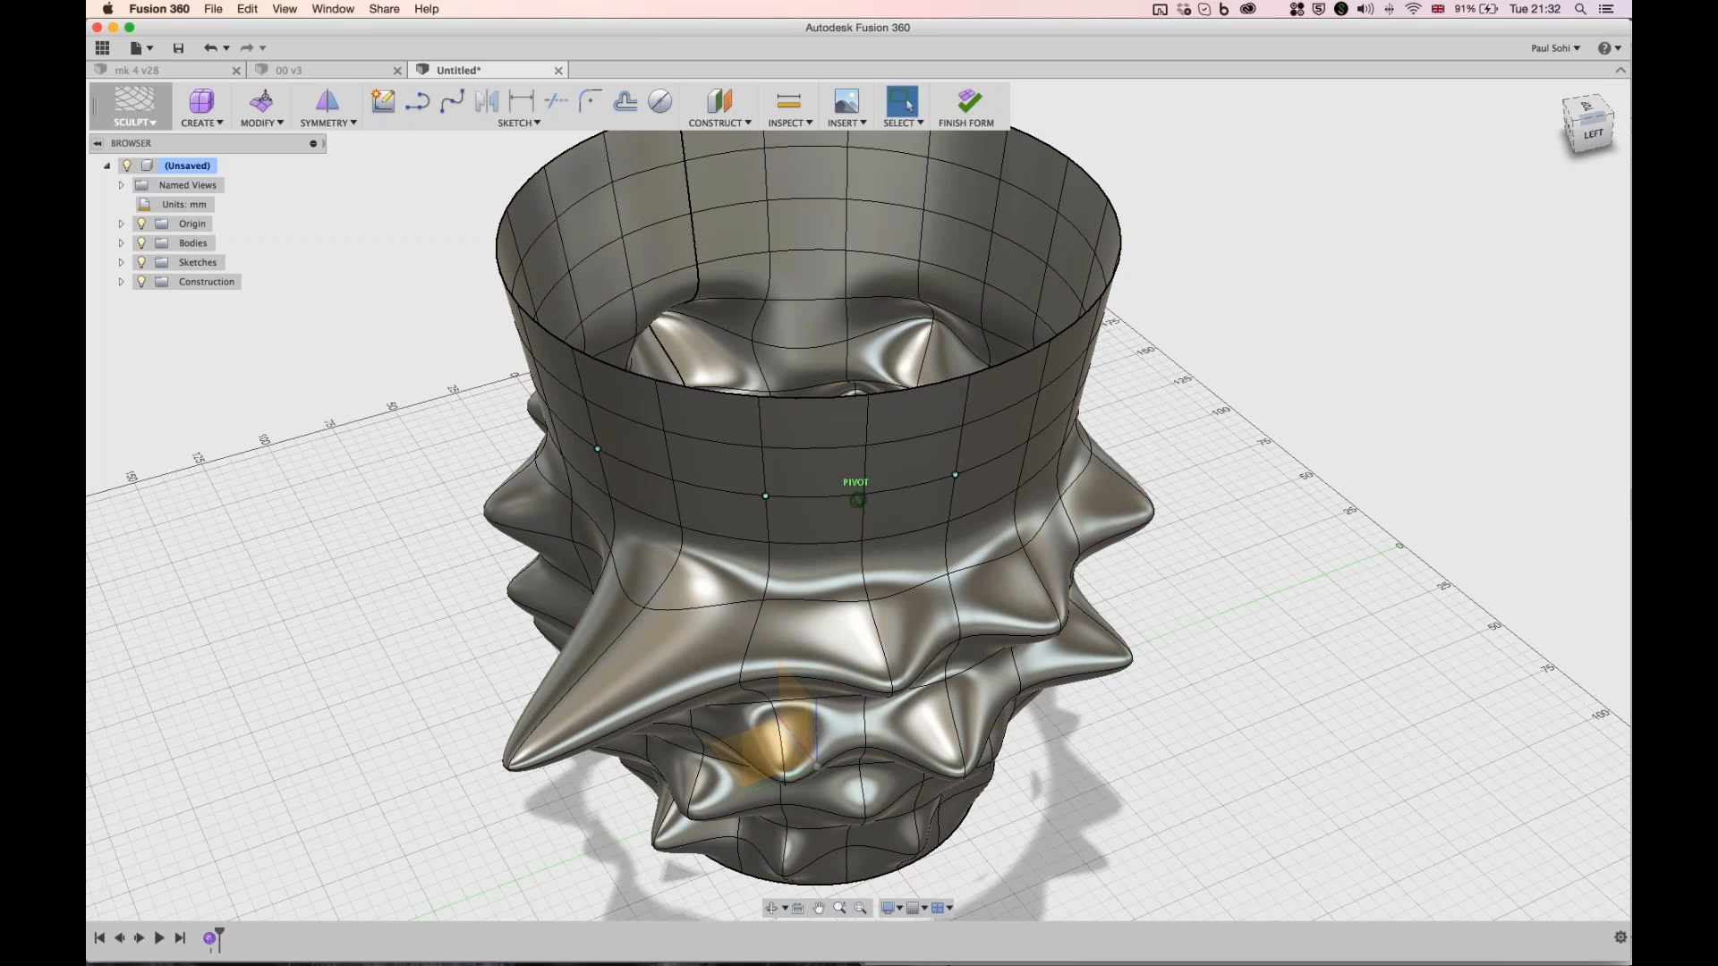
{"action": "middle_click_drag", "start_coordinate": [858, 500], "coordinate": [787, 498], "text": "shift"}
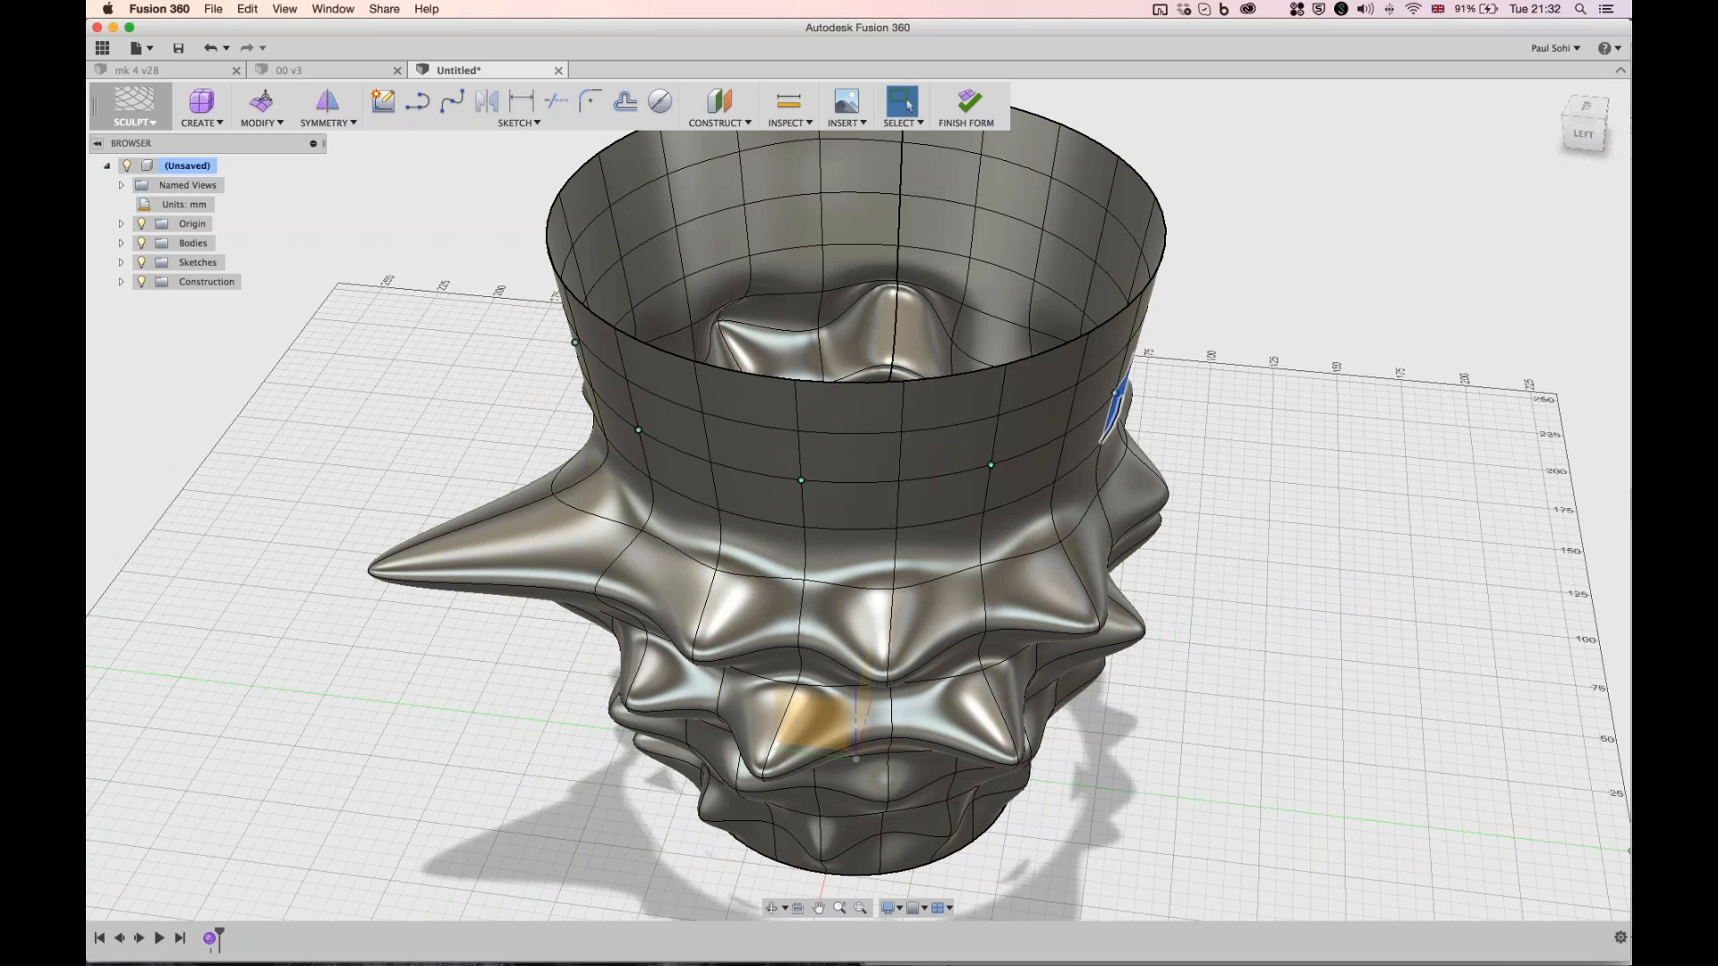
{"action": "key", "text": "m"}
{"action": "left_click_drag", "start_coordinate": [831, 395], "coordinate": [807, 461]}
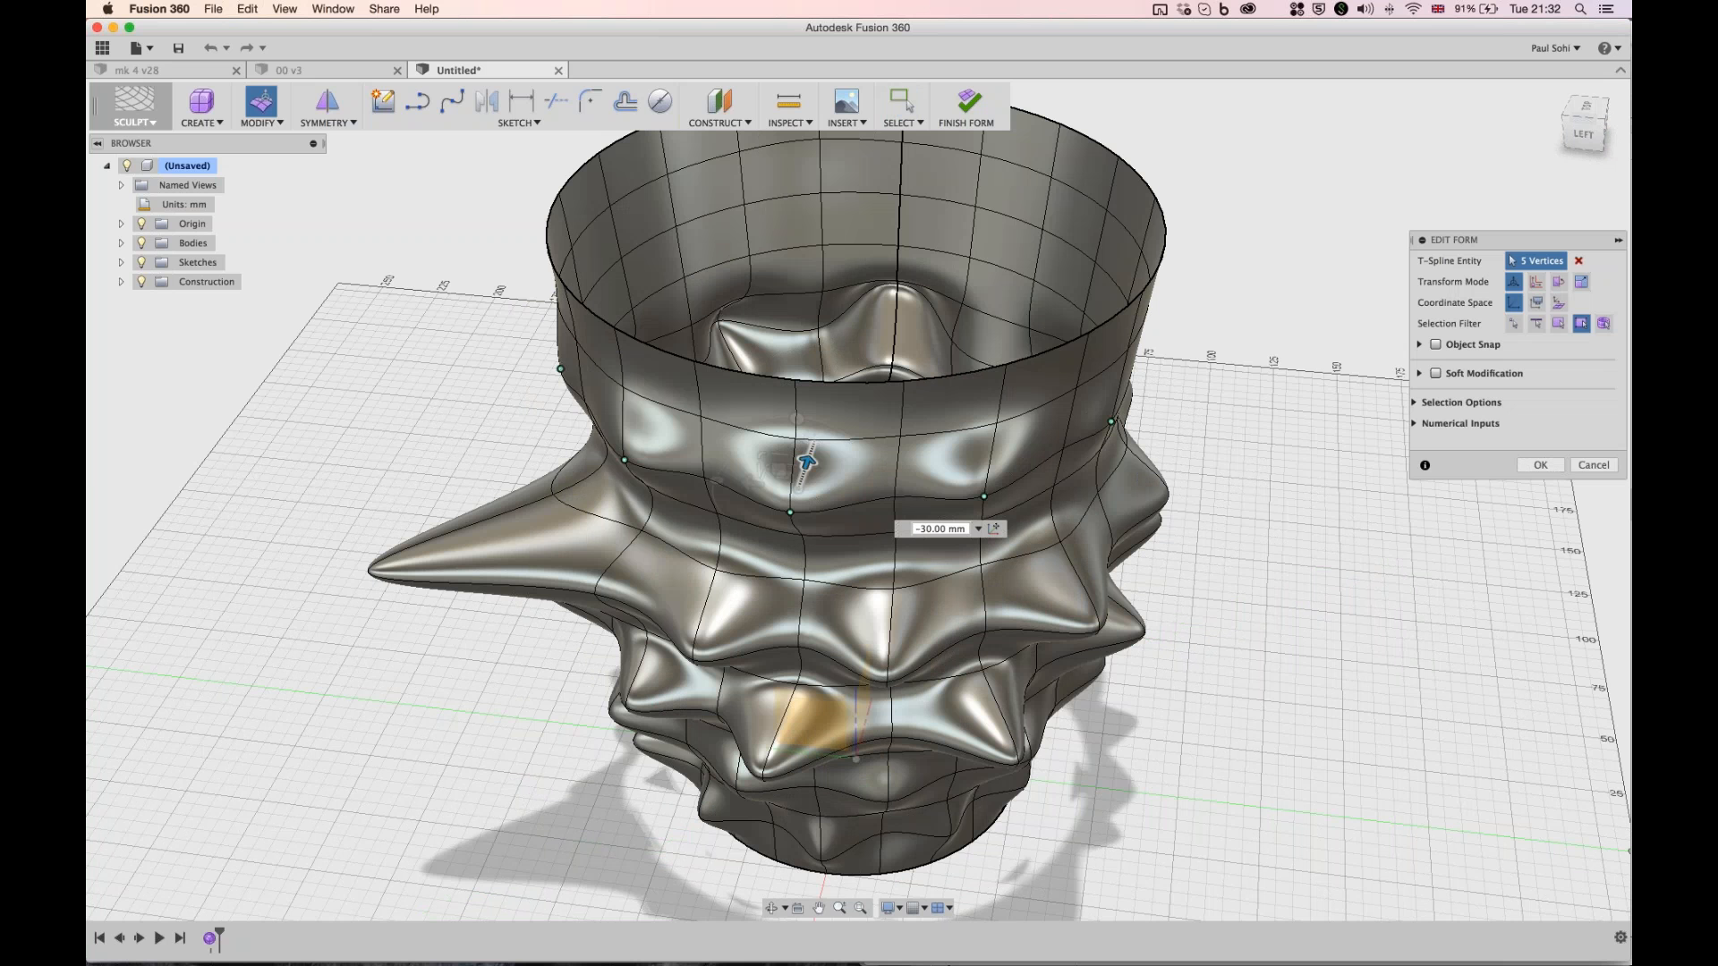
{"action": "left_click_drag", "start_coordinate": [807, 462], "coordinate": [773, 562]}
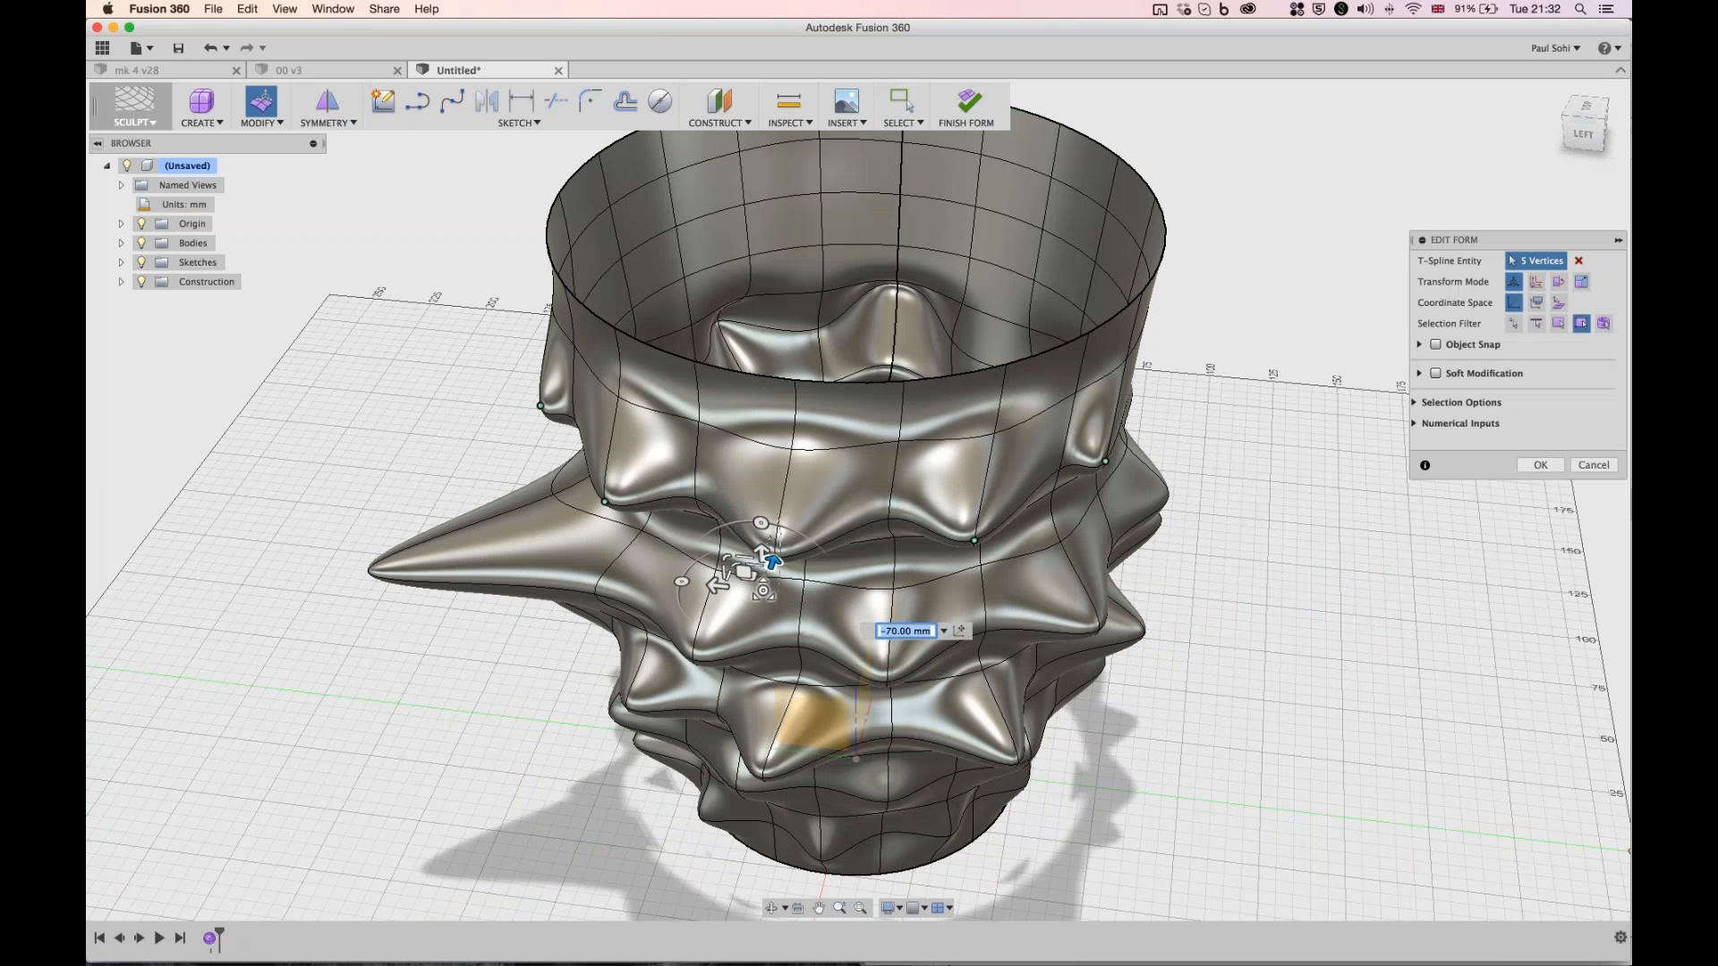
{"action": "left_click_drag", "start_coordinate": [763, 591], "coordinate": [763, 591]}
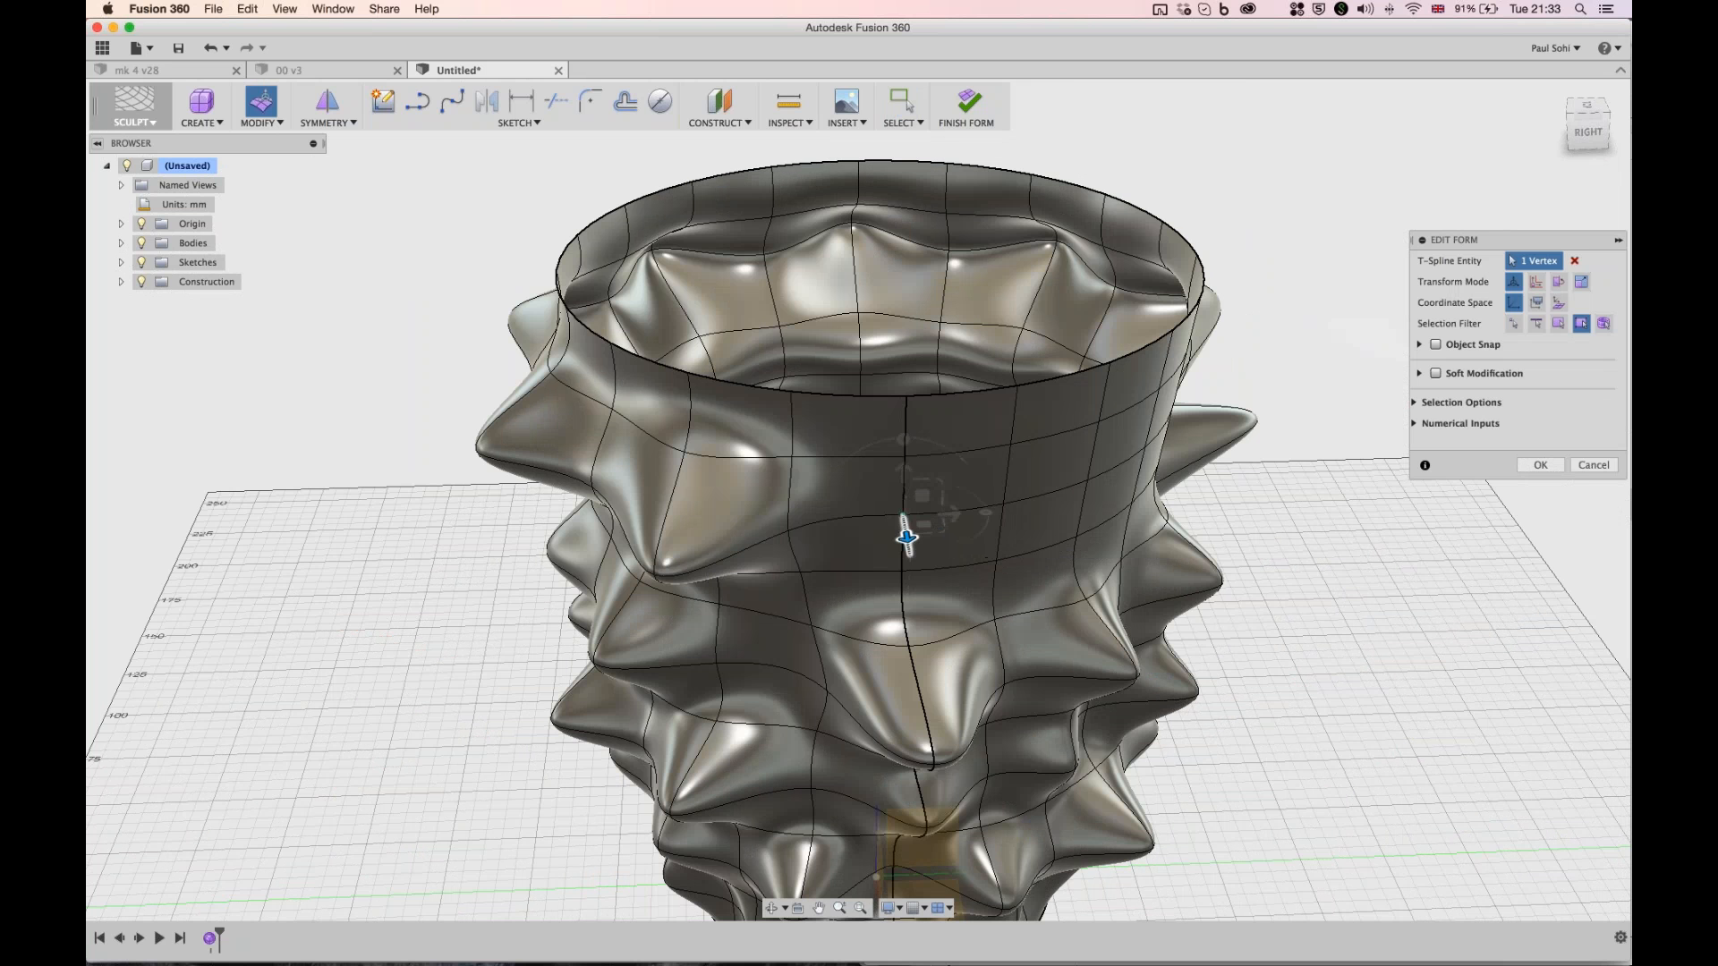
- Pull single fifth-ring vertices on the vase's right side outward, one by about 63.2 mm and 42.1 mm, the next by about 53.9 mm and 22.4 mm
{"action": "left_click_drag", "start_coordinate": [906, 537], "coordinate": [928, 654]}
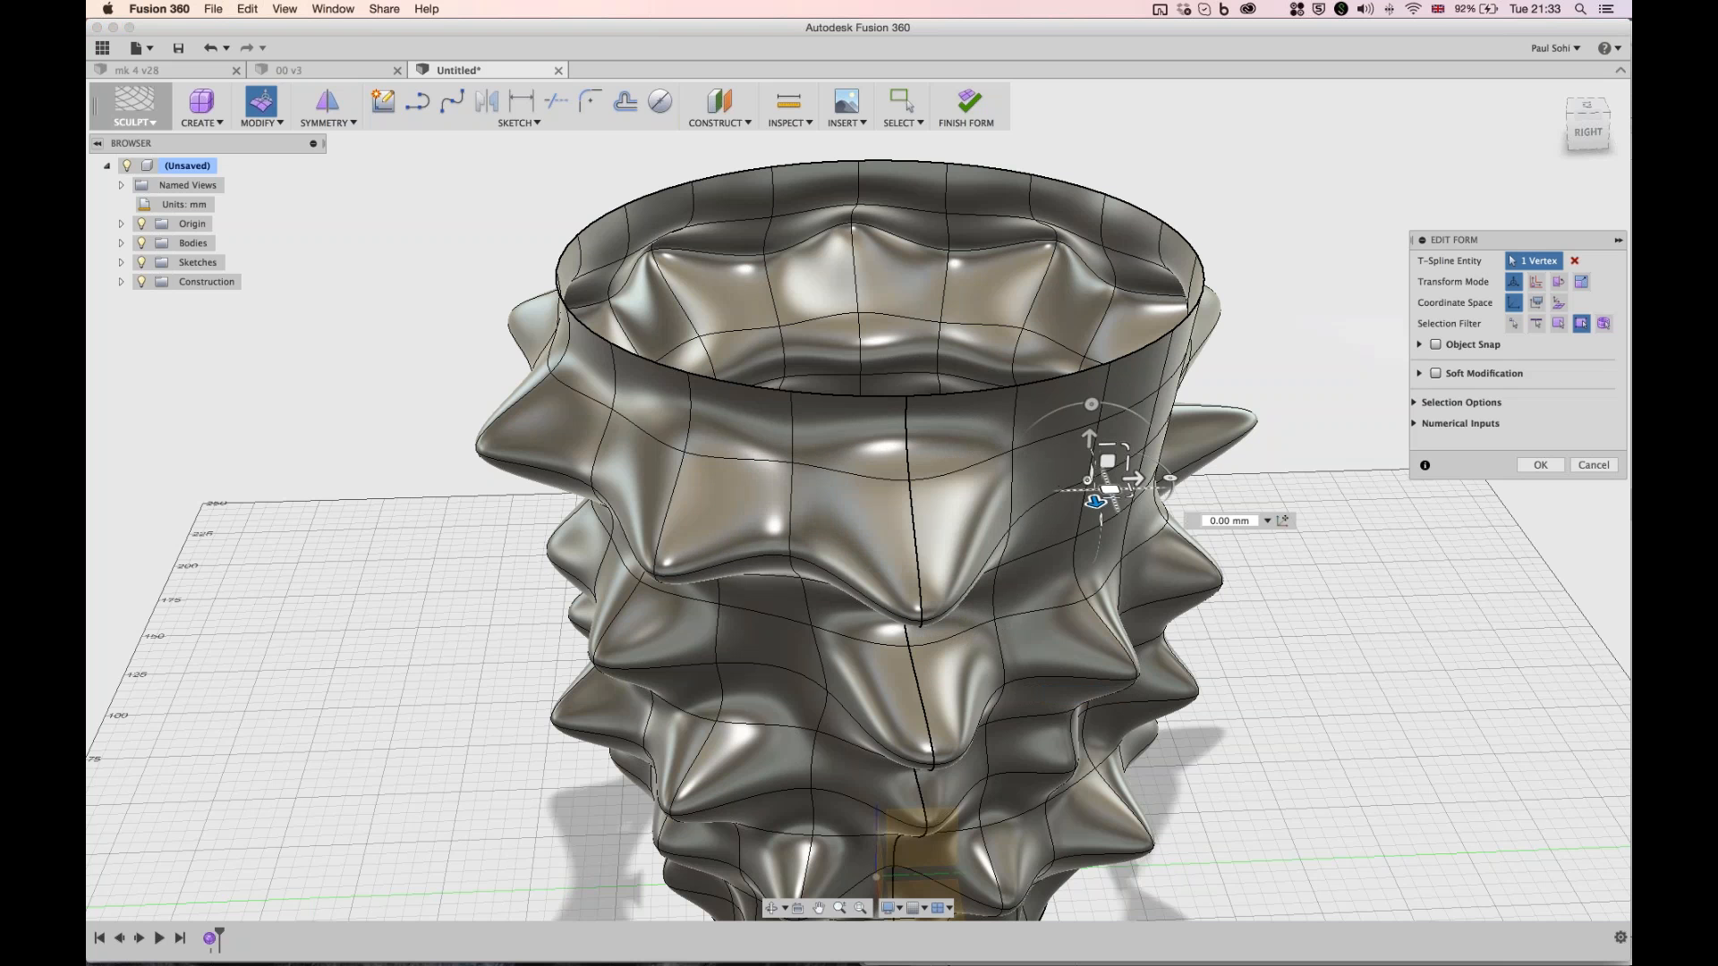
{"action": "left_click_drag", "start_coordinate": [1096, 502], "coordinate": [1363, 623]}
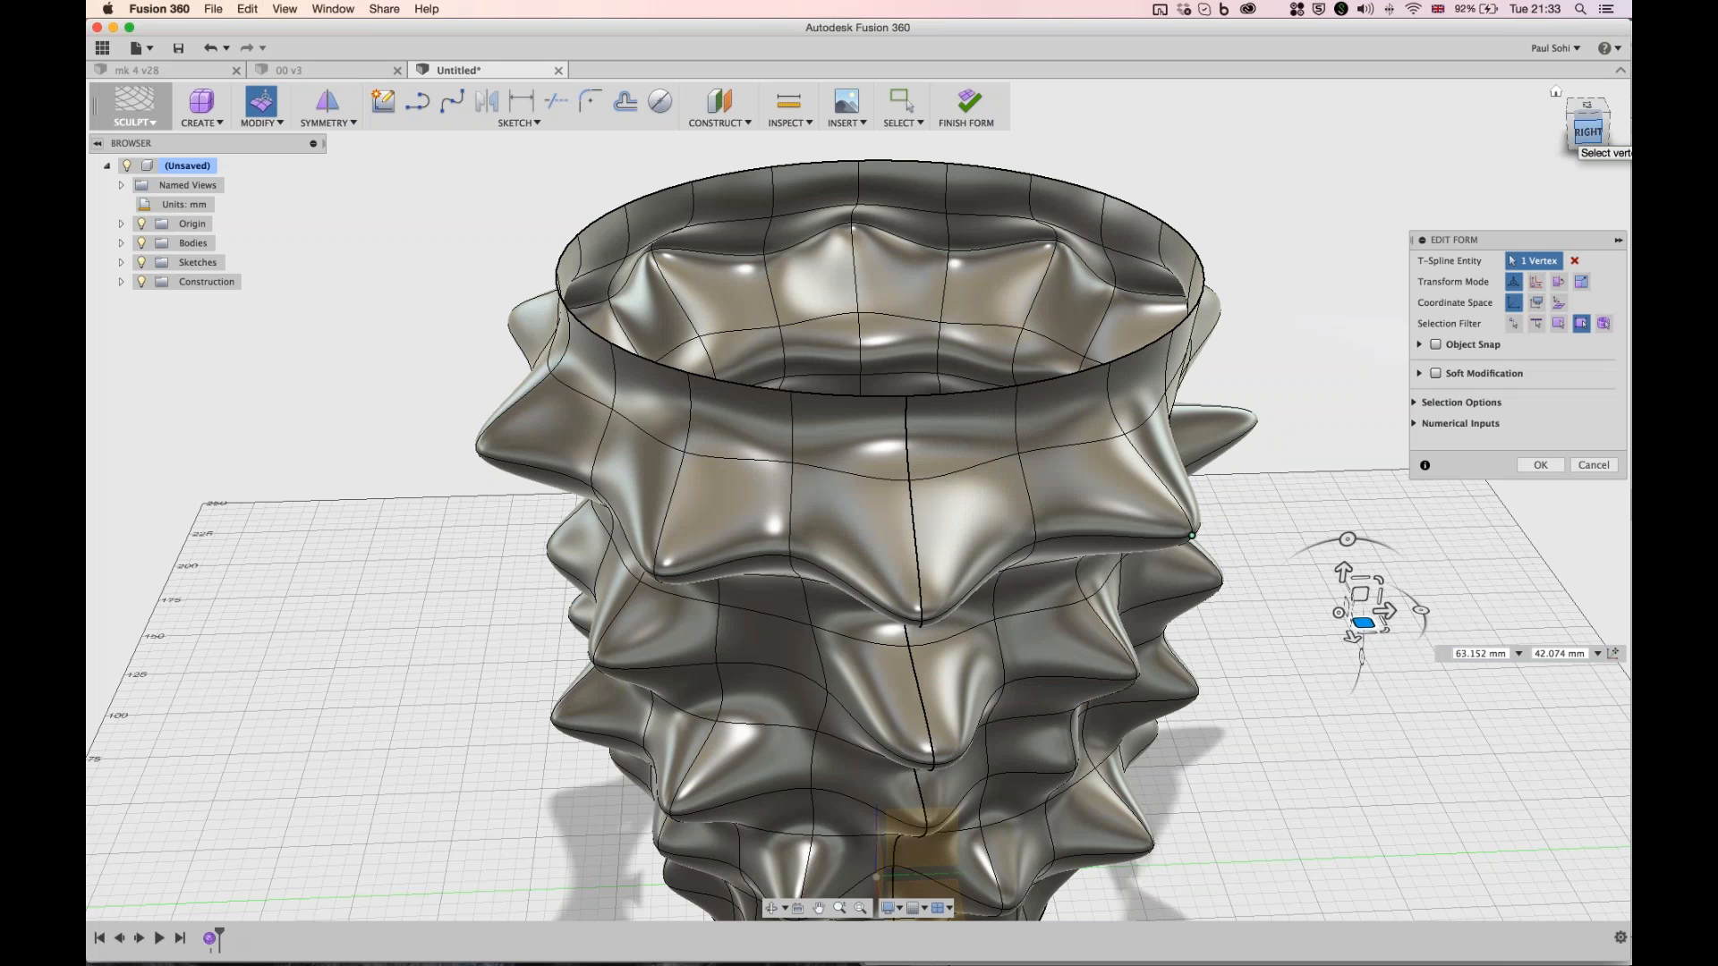
{"action": "left_click_drag", "start_coordinate": [1587, 131], "coordinate": [1586, 122]}
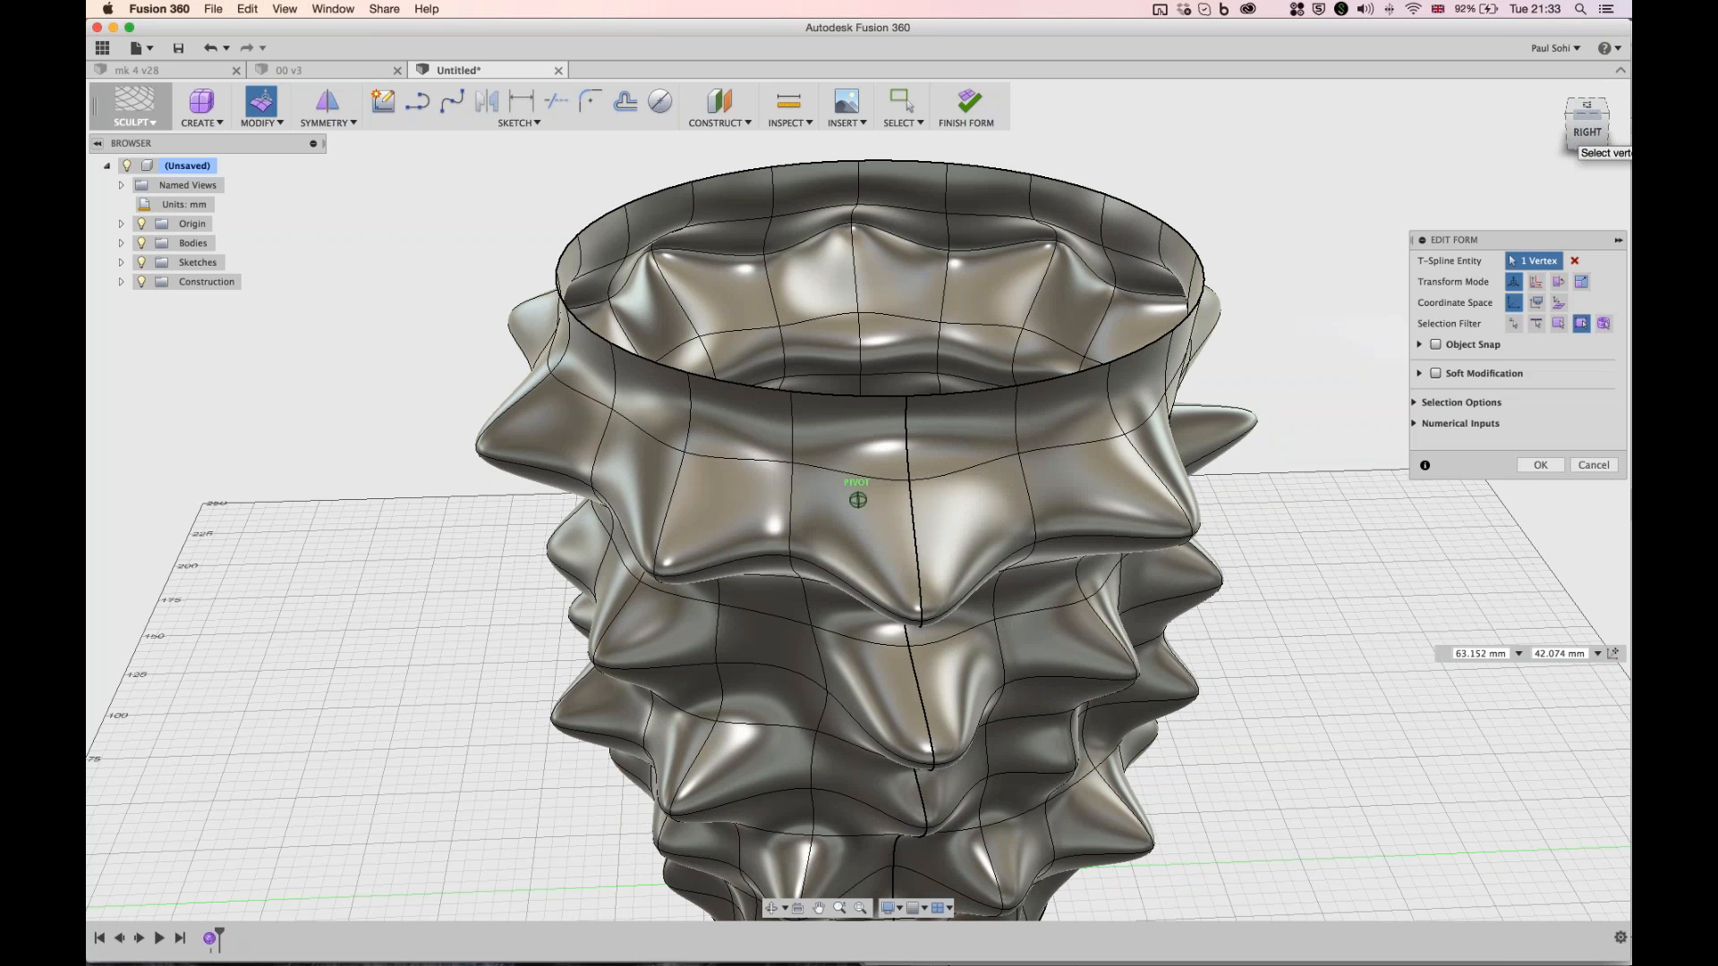
{"action": "left_click_drag", "start_coordinate": [1579, 134], "coordinate": [1541, 138]}
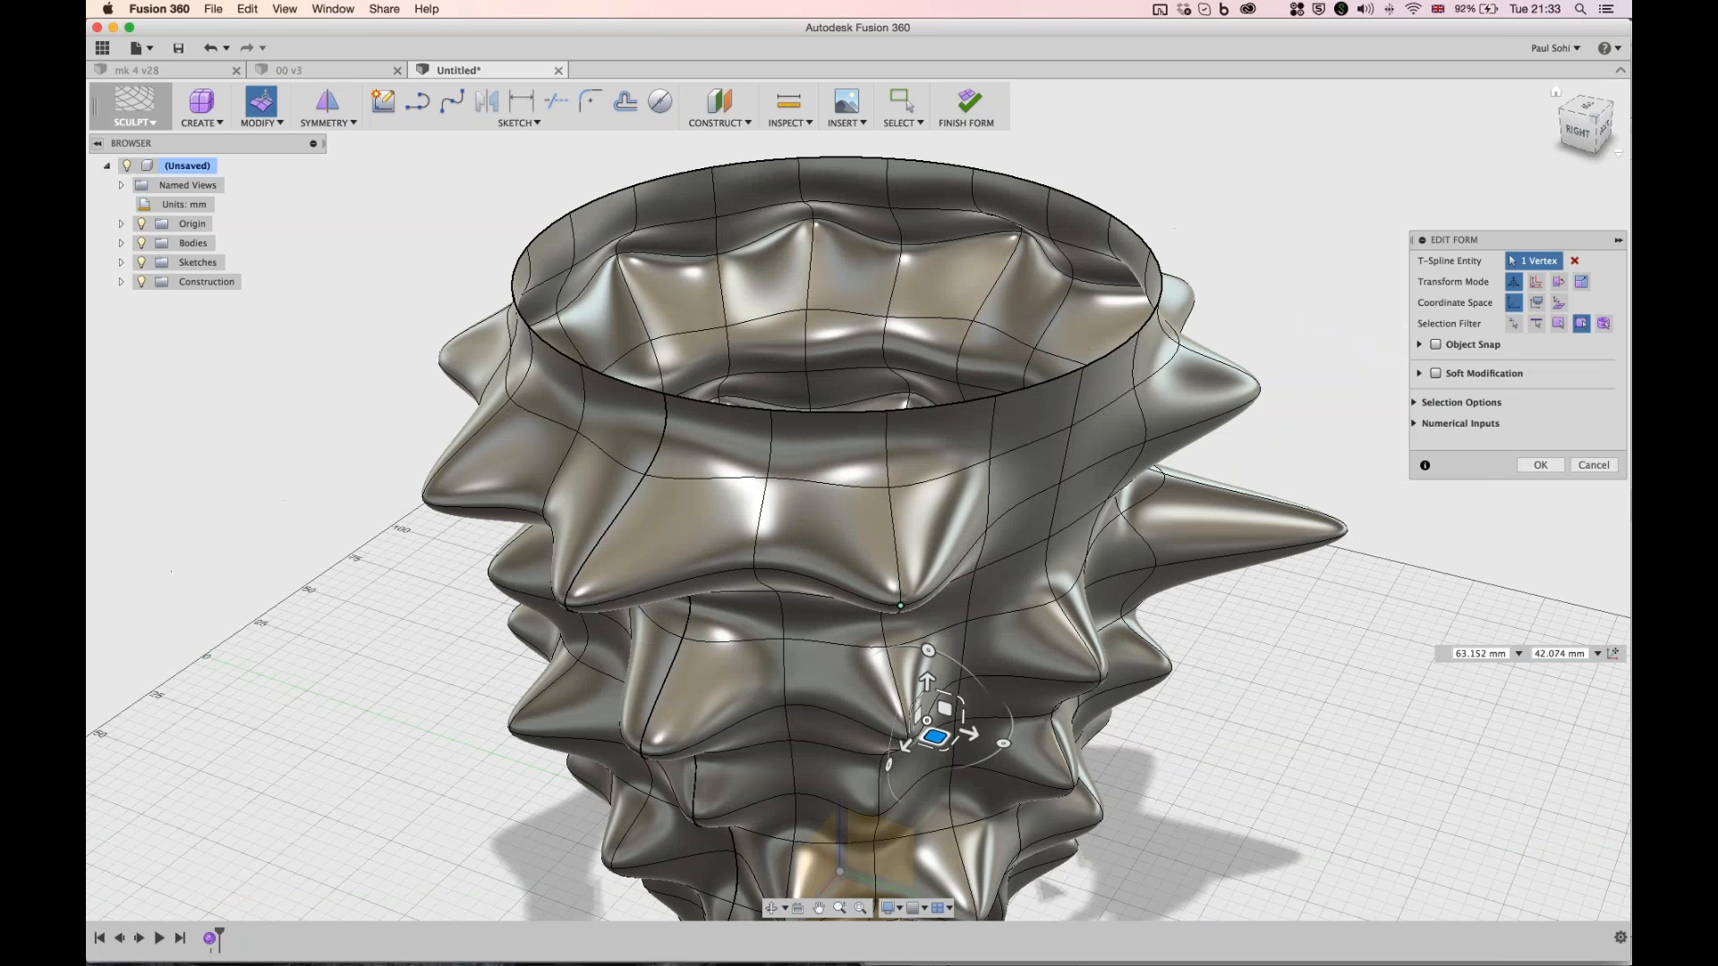
{"action": "left_click_drag", "start_coordinate": [935, 737], "coordinate": [1327, 667]}
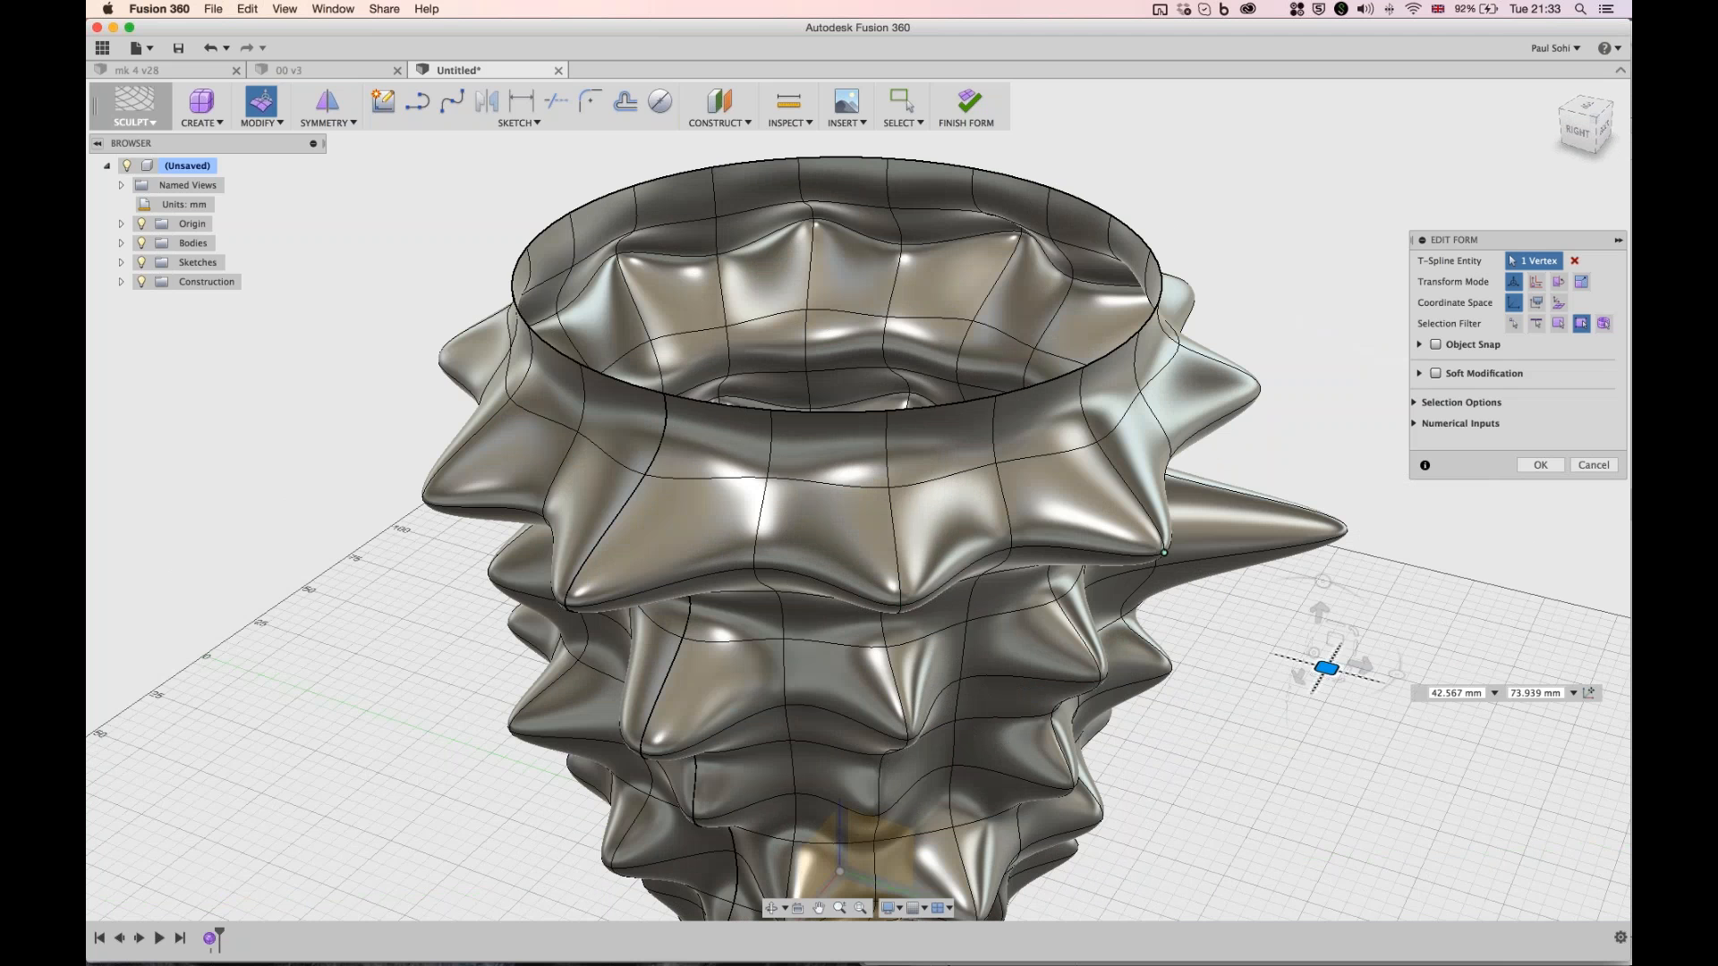
- Inspect the spikes of all five rings from every side and the vase's opening from above
{"action": "scroll", "coordinate": [759, 532], "scroll_direction": "down", "scroll_amount": 3}
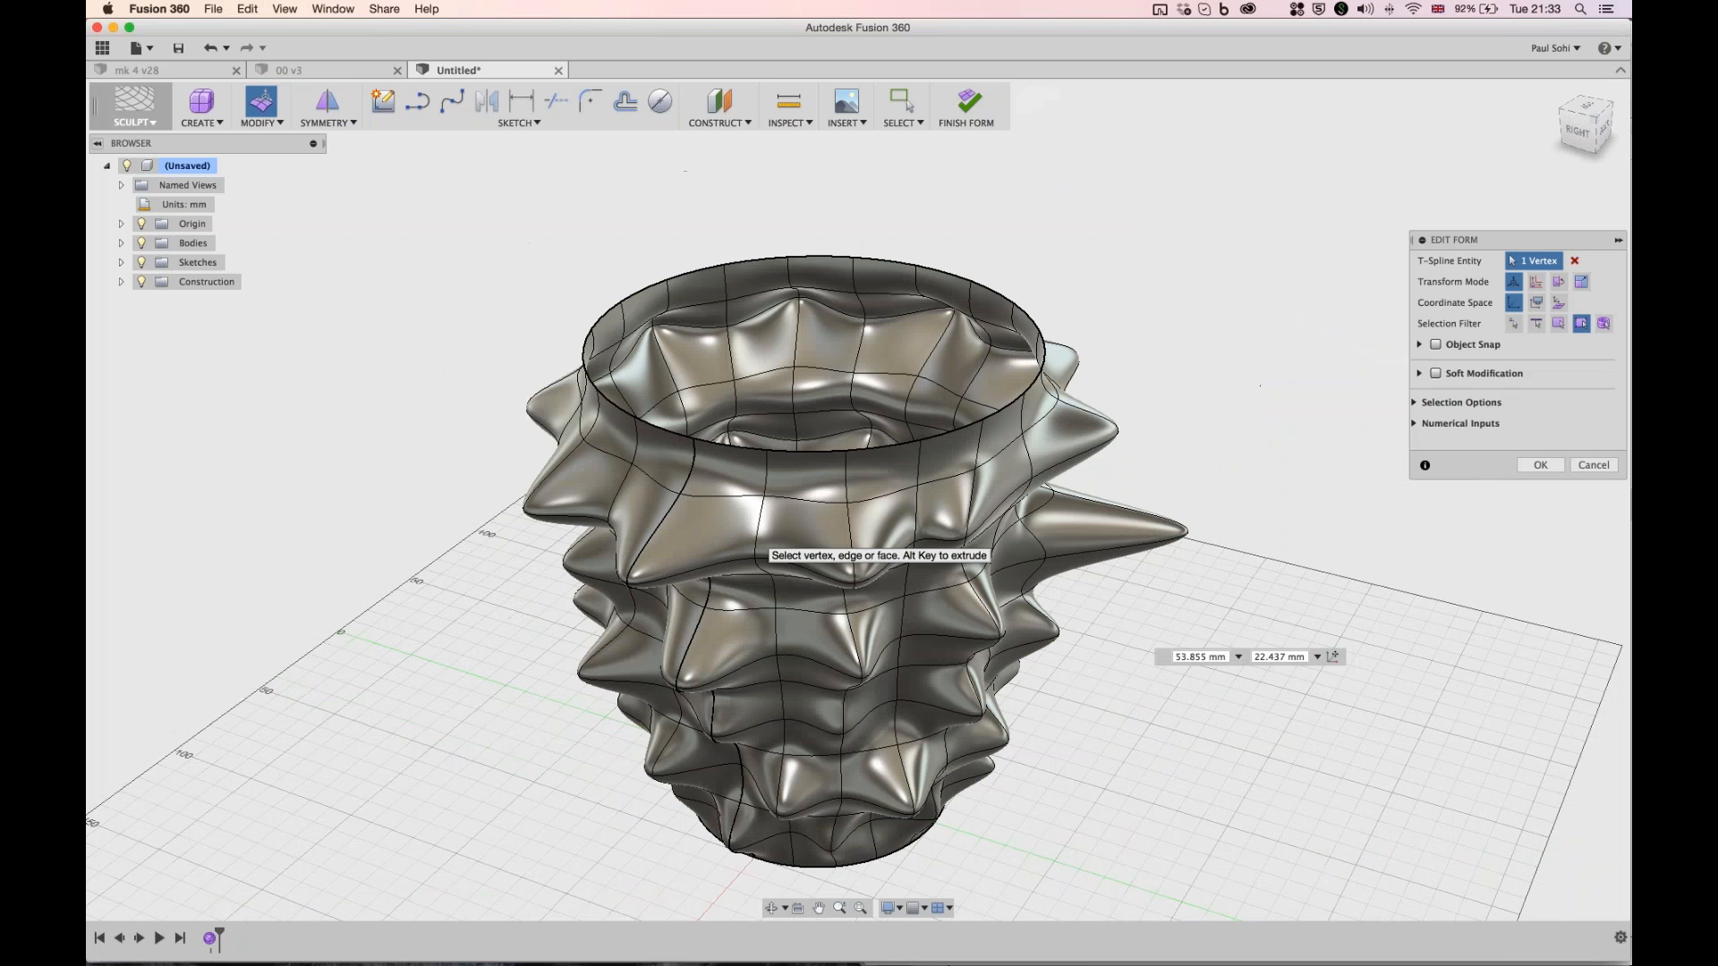
{"action": "mouse_move", "coordinate": [1596, 143]}
{"action": "left_mouse_down"}
{"action": "mouse_move", "coordinate": [1595, 107]}
{"action": "mouse_move", "coordinate": [1556, 125]}
{"action": "left_mouse_up"}
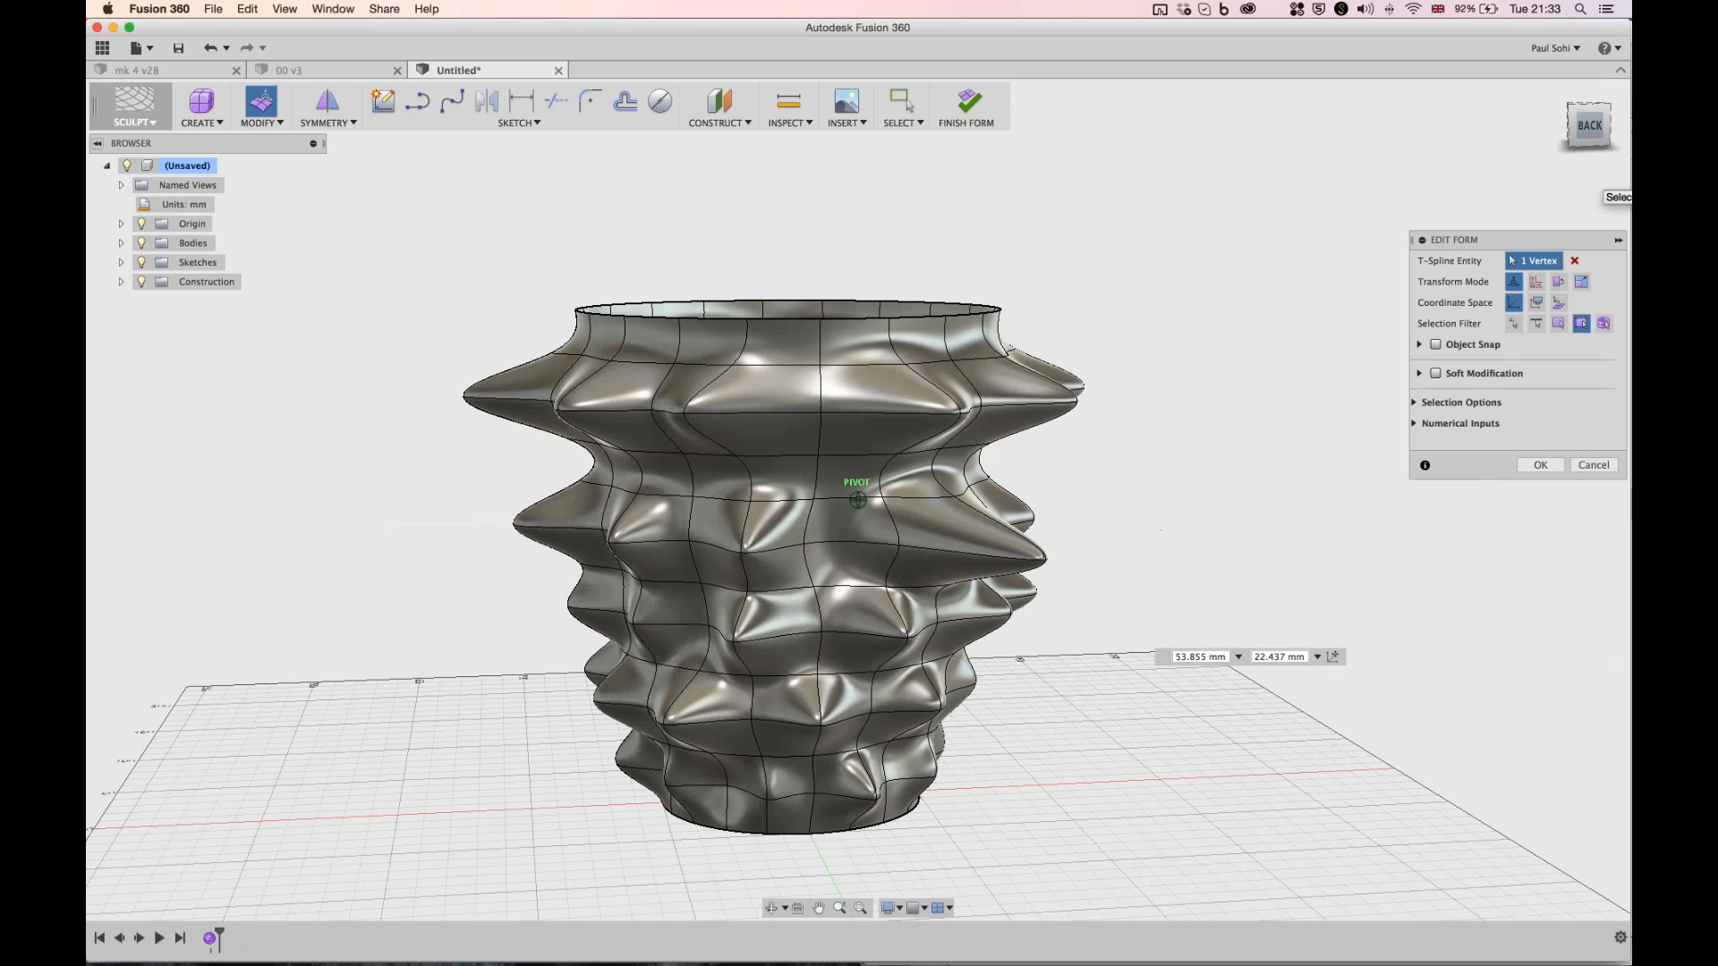
{"action": "middle_click_drag", "start_coordinate": [857, 500], "coordinate": [679, 499], "text": "shift"}
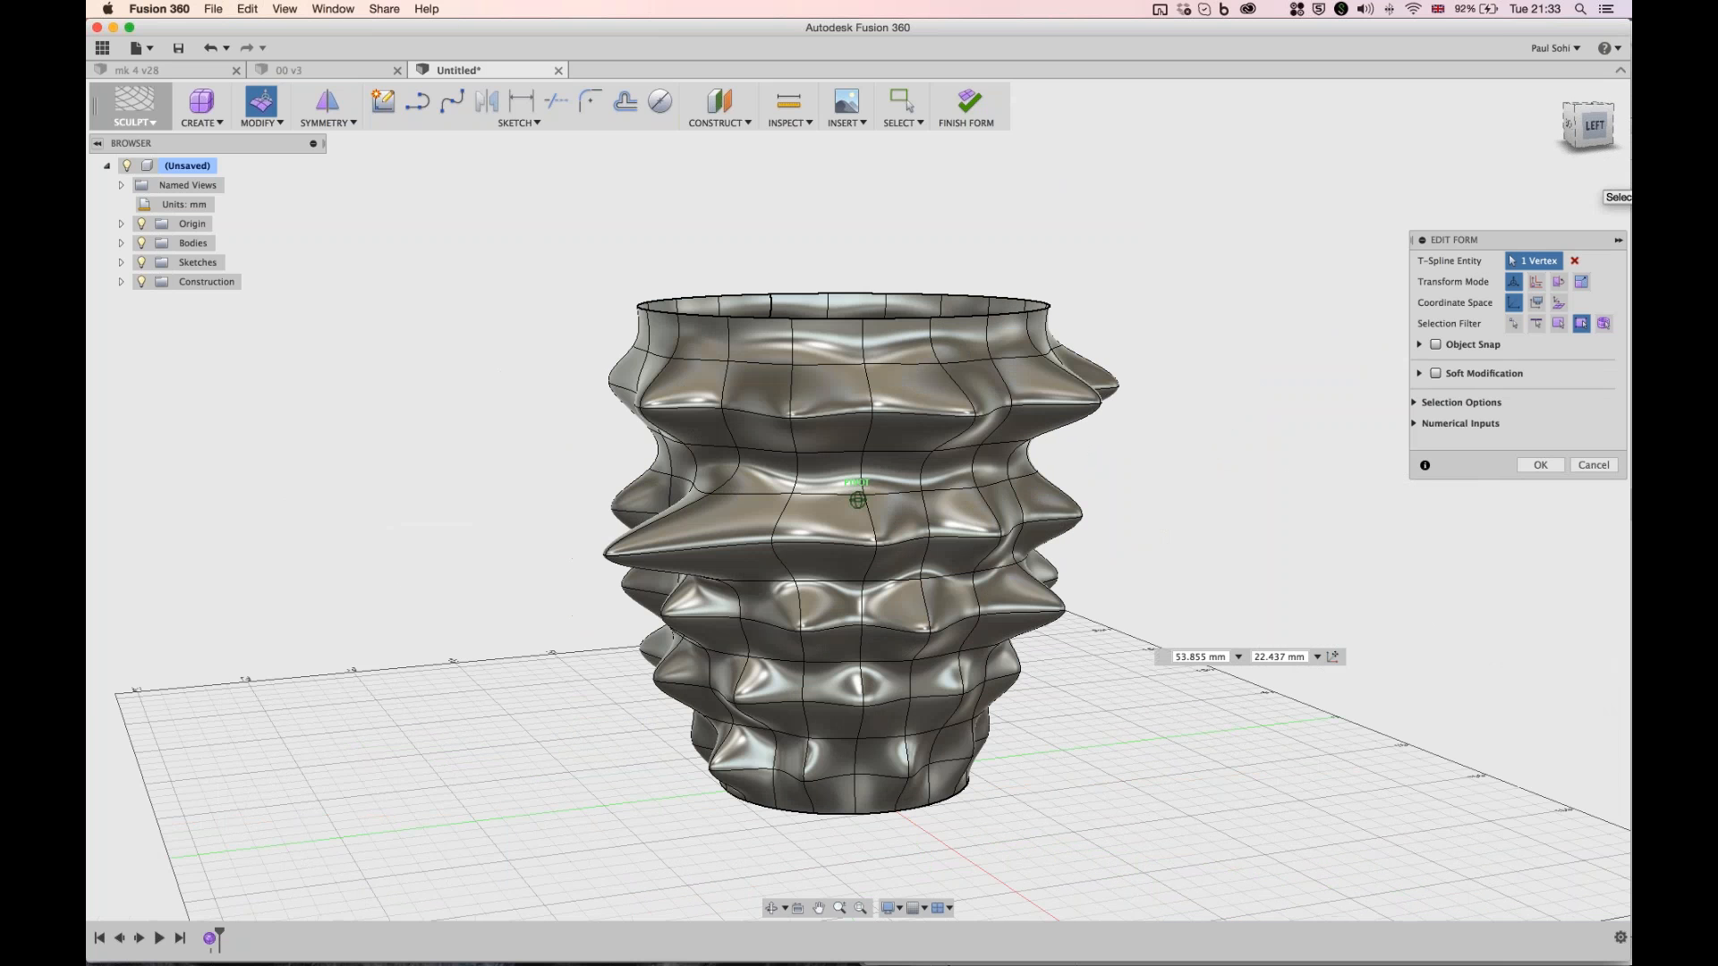
{"action": "left_click_drag", "start_coordinate": [1595, 125], "coordinate": [1557, 125]}
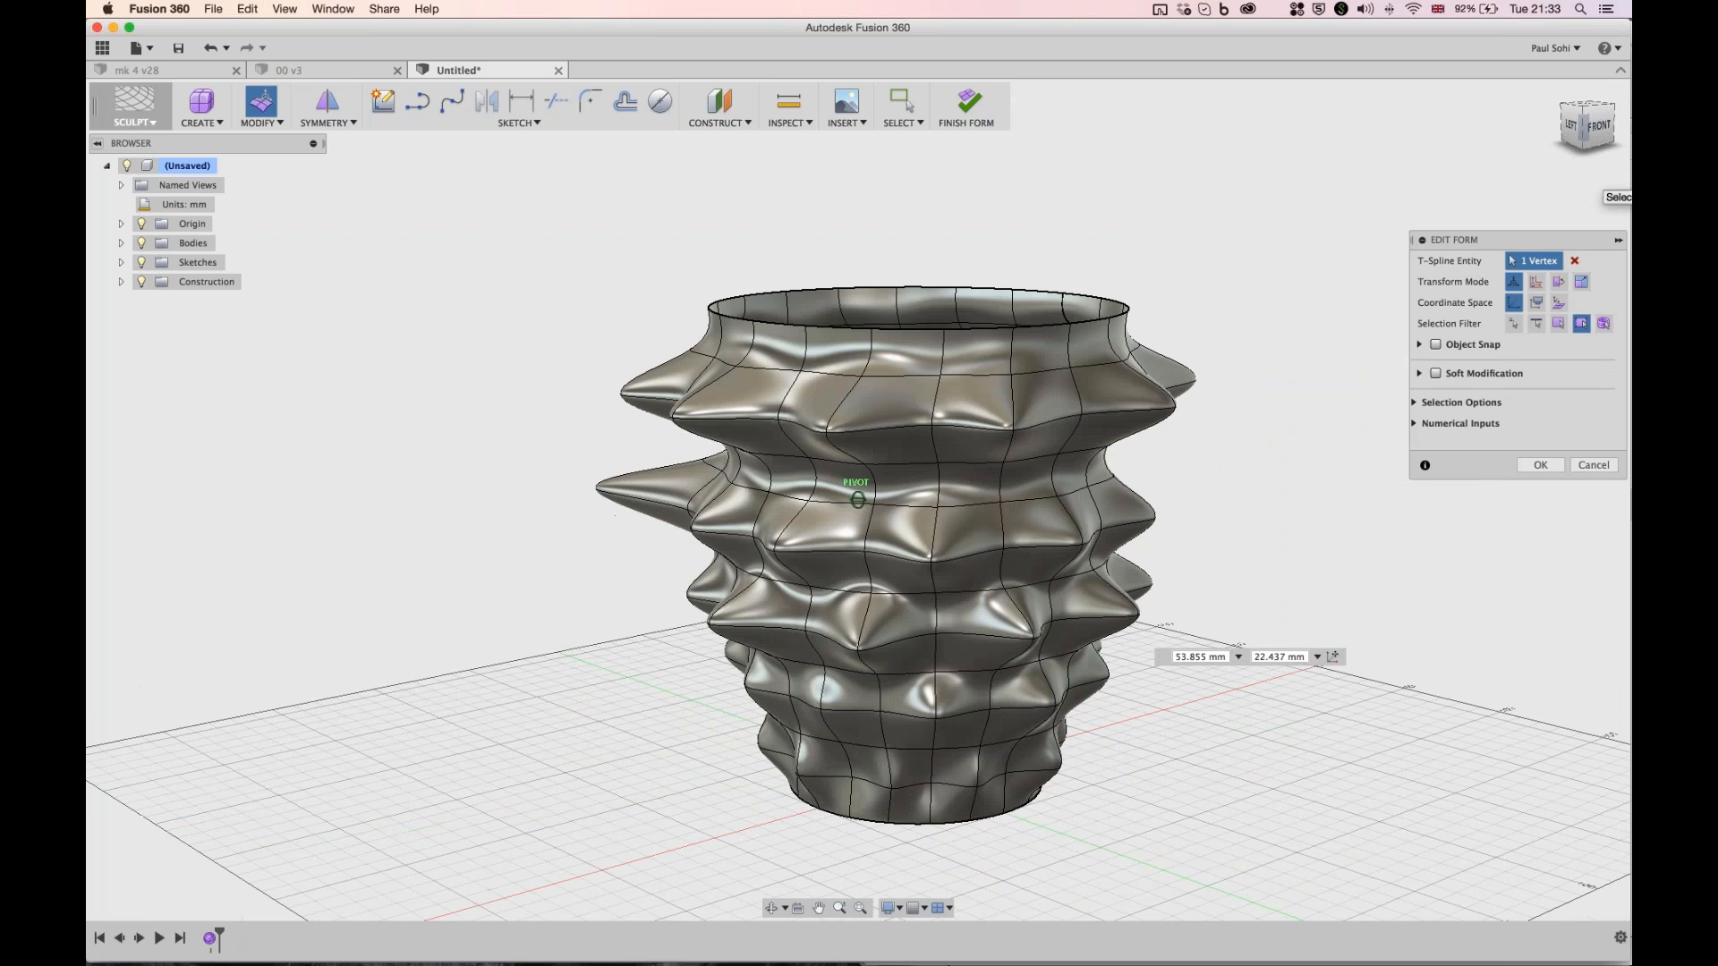
{"action": "middle_click_drag", "start_coordinate": [857, 499], "coordinate": [678, 528], "text": "shift"}
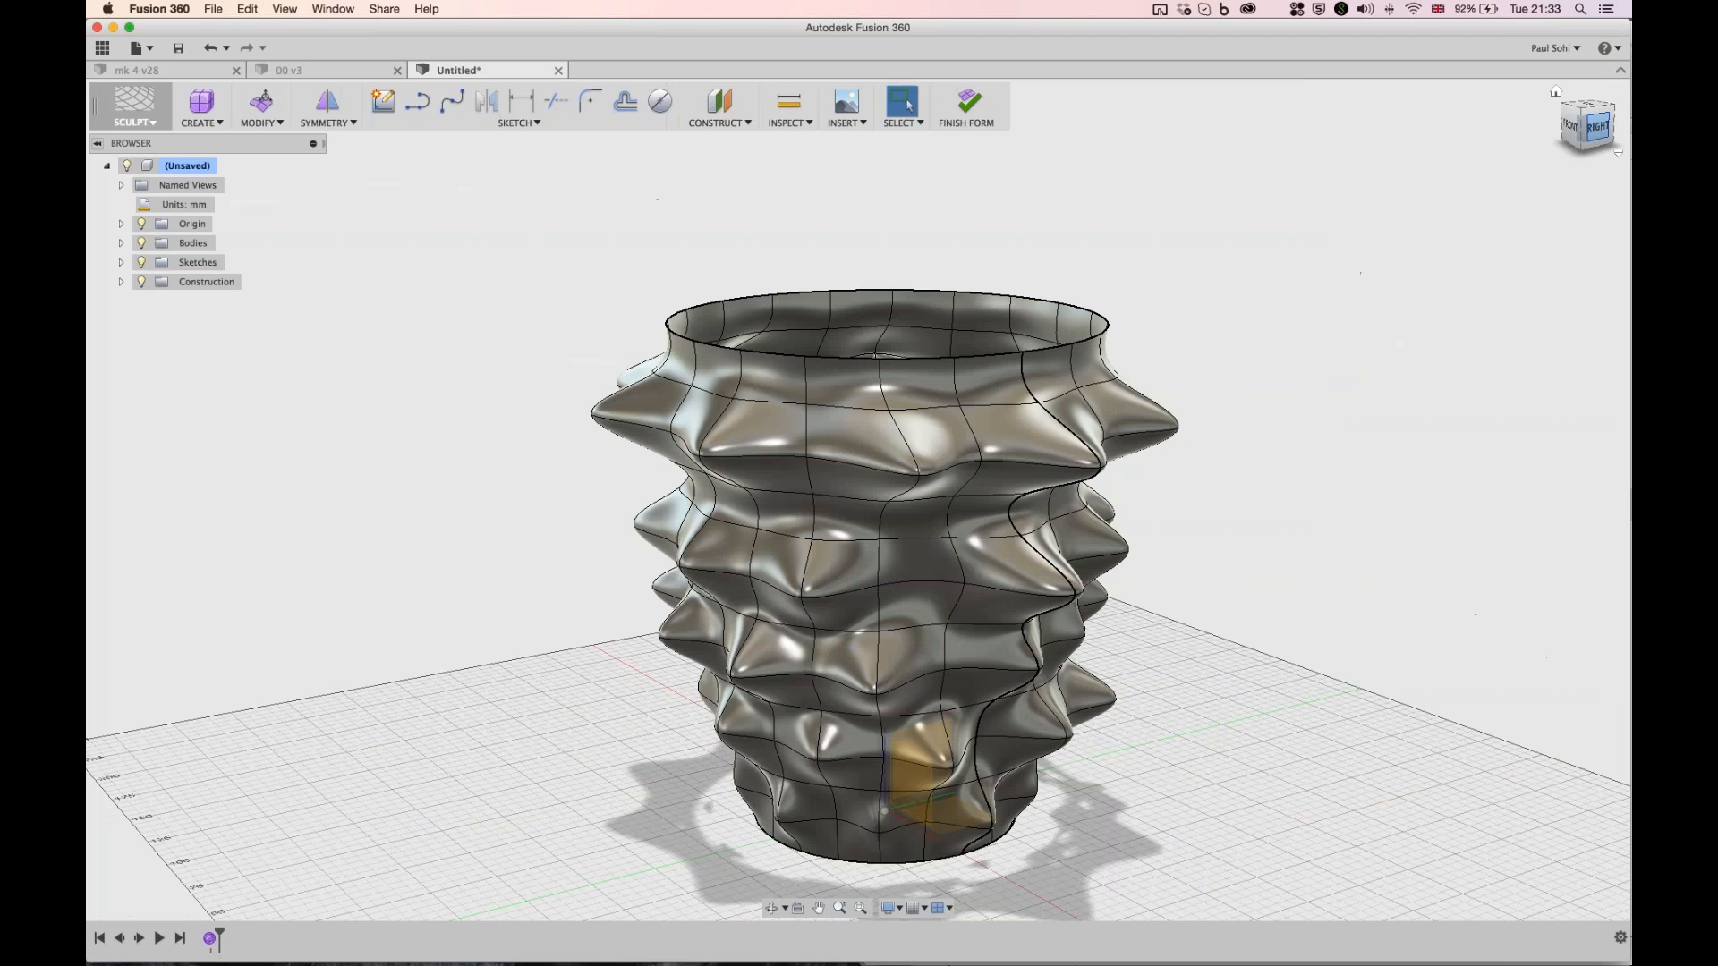
{"action": "left_click_drag", "start_coordinate": [1598, 127], "coordinate": [1591, 132]}
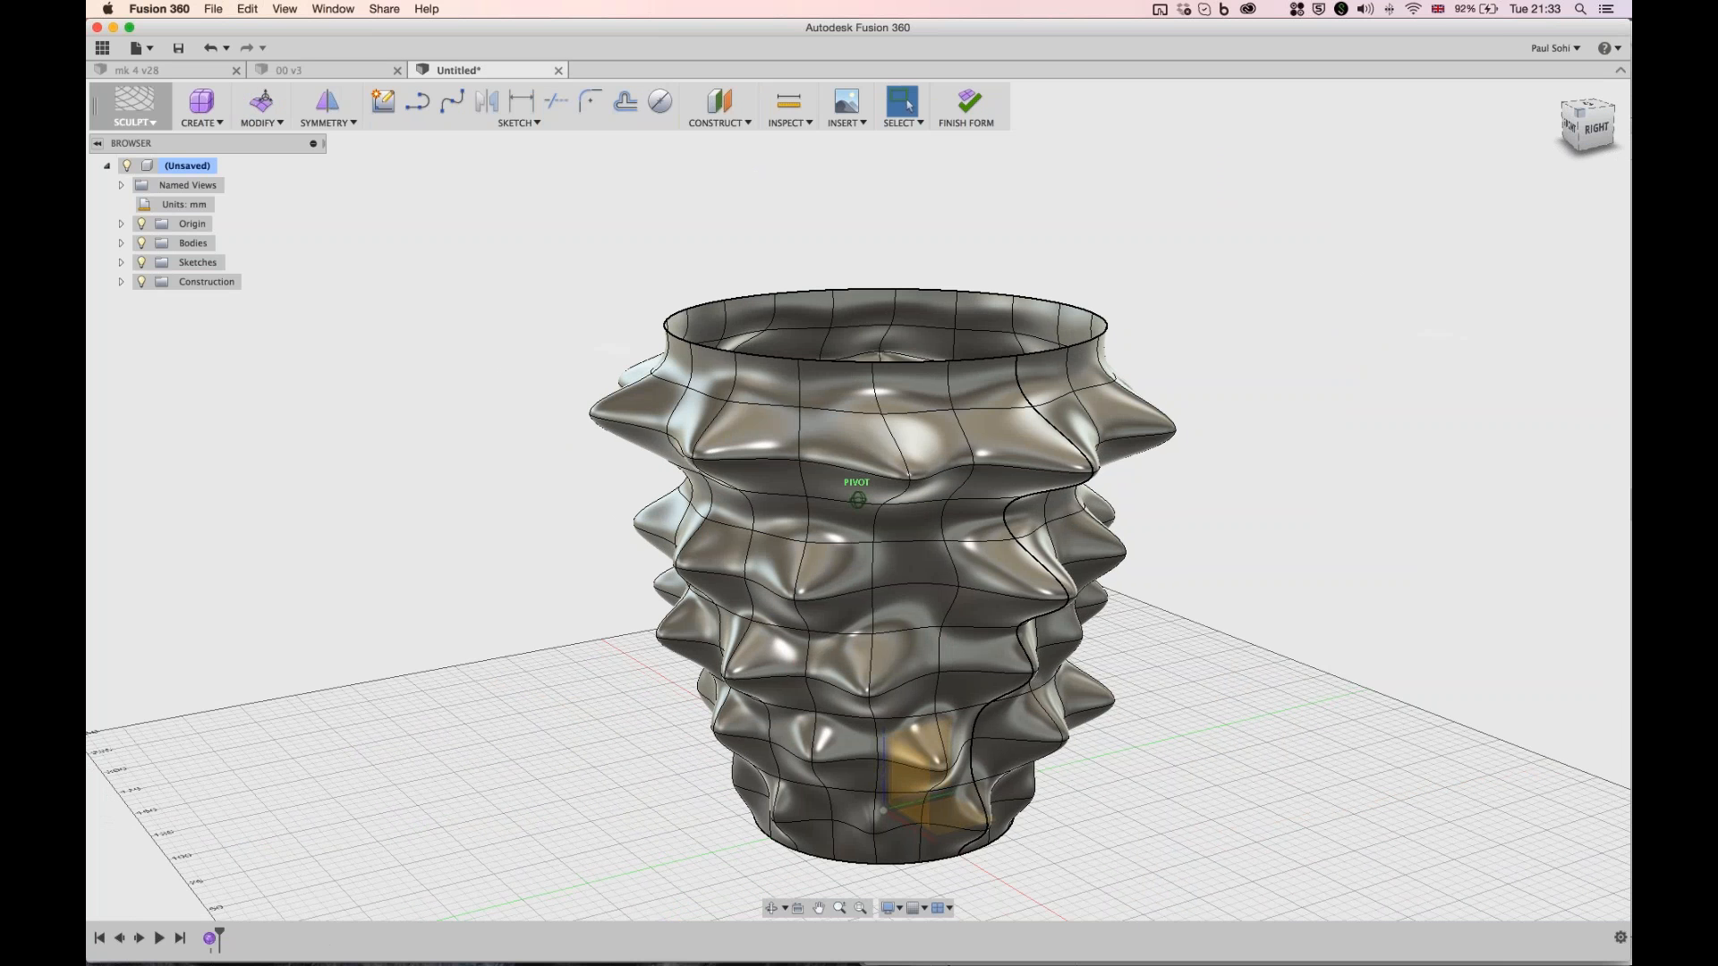
{"action": "left_click_drag", "start_coordinate": [1580, 112], "coordinate": [1588, 130]}
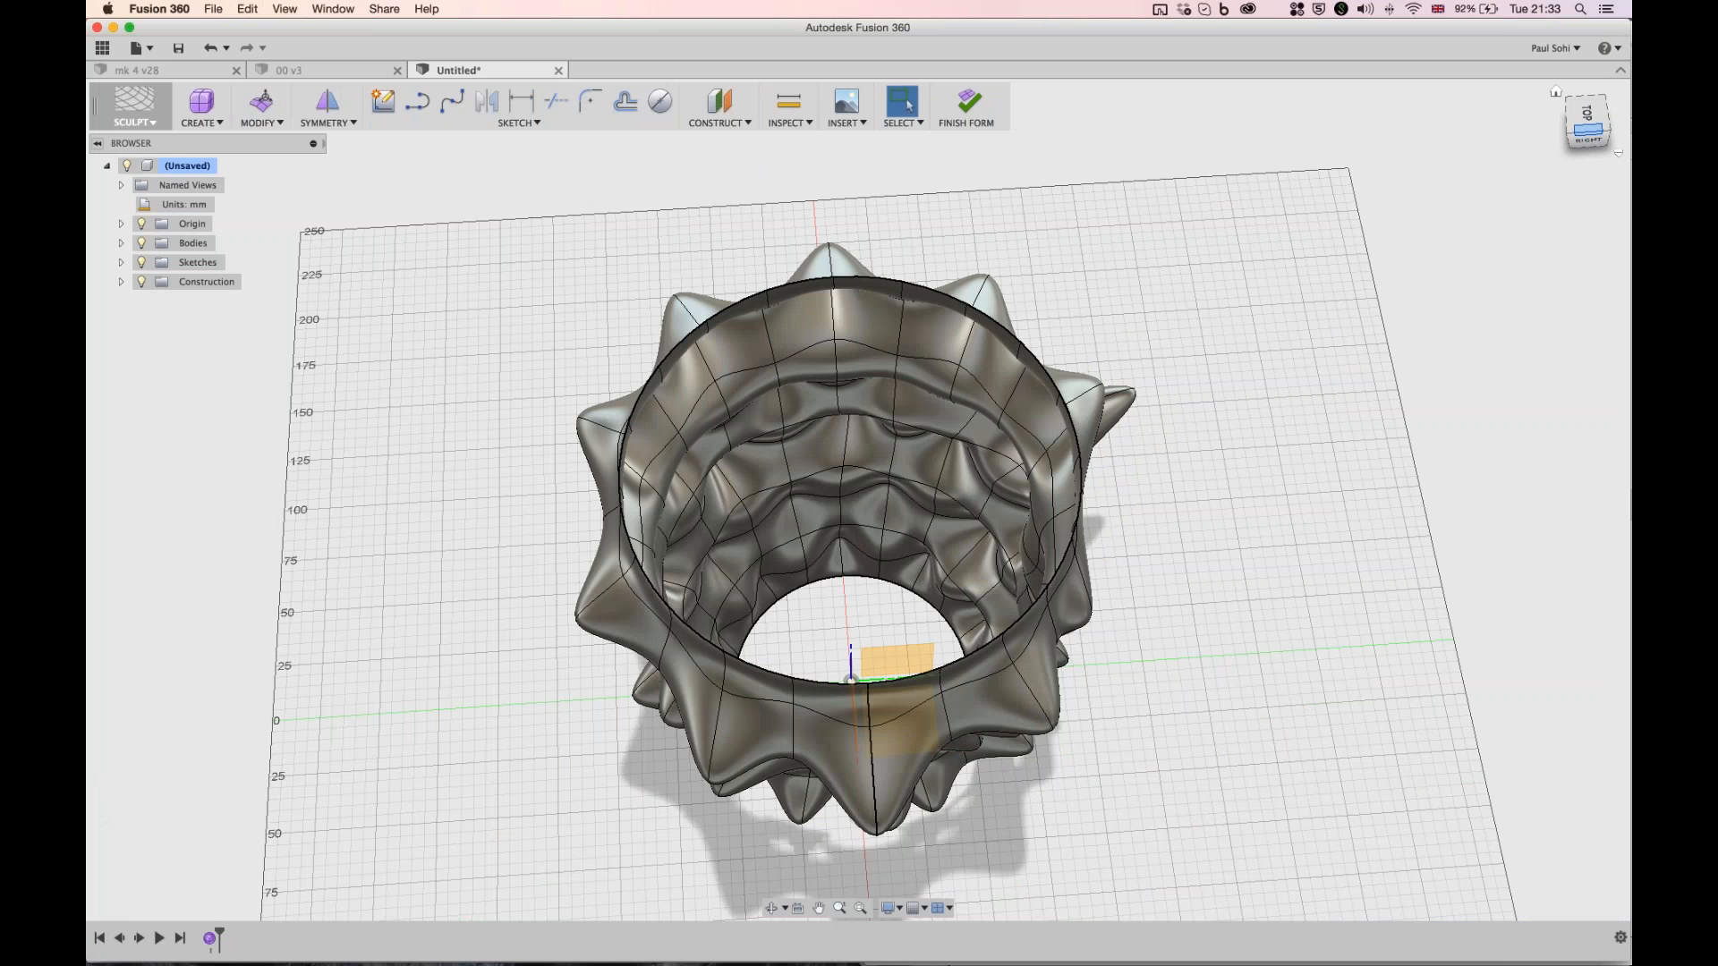
- Finish the form and examine the vase as a surface body from above and from its right side
{"action": "scroll", "coordinate": [796, 365], "scroll_direction": "up", "scroll_amount": 1}
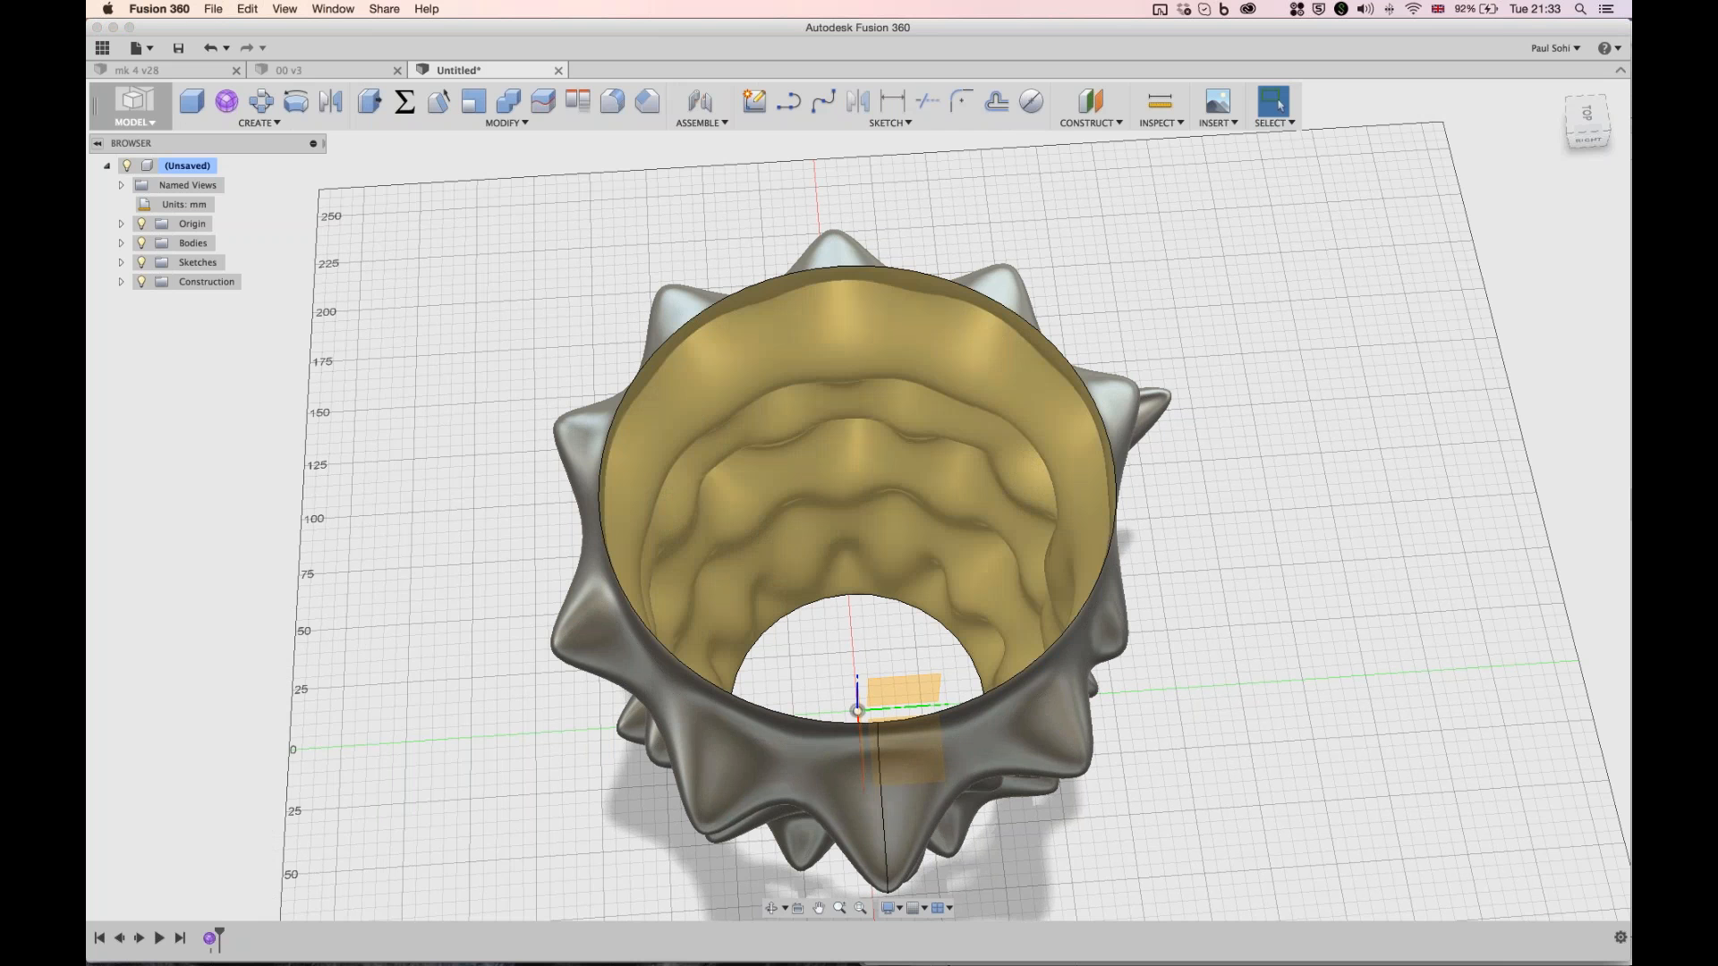
{"action": "left_click_drag", "start_coordinate": [1587, 126], "coordinate": [1588, 93]}
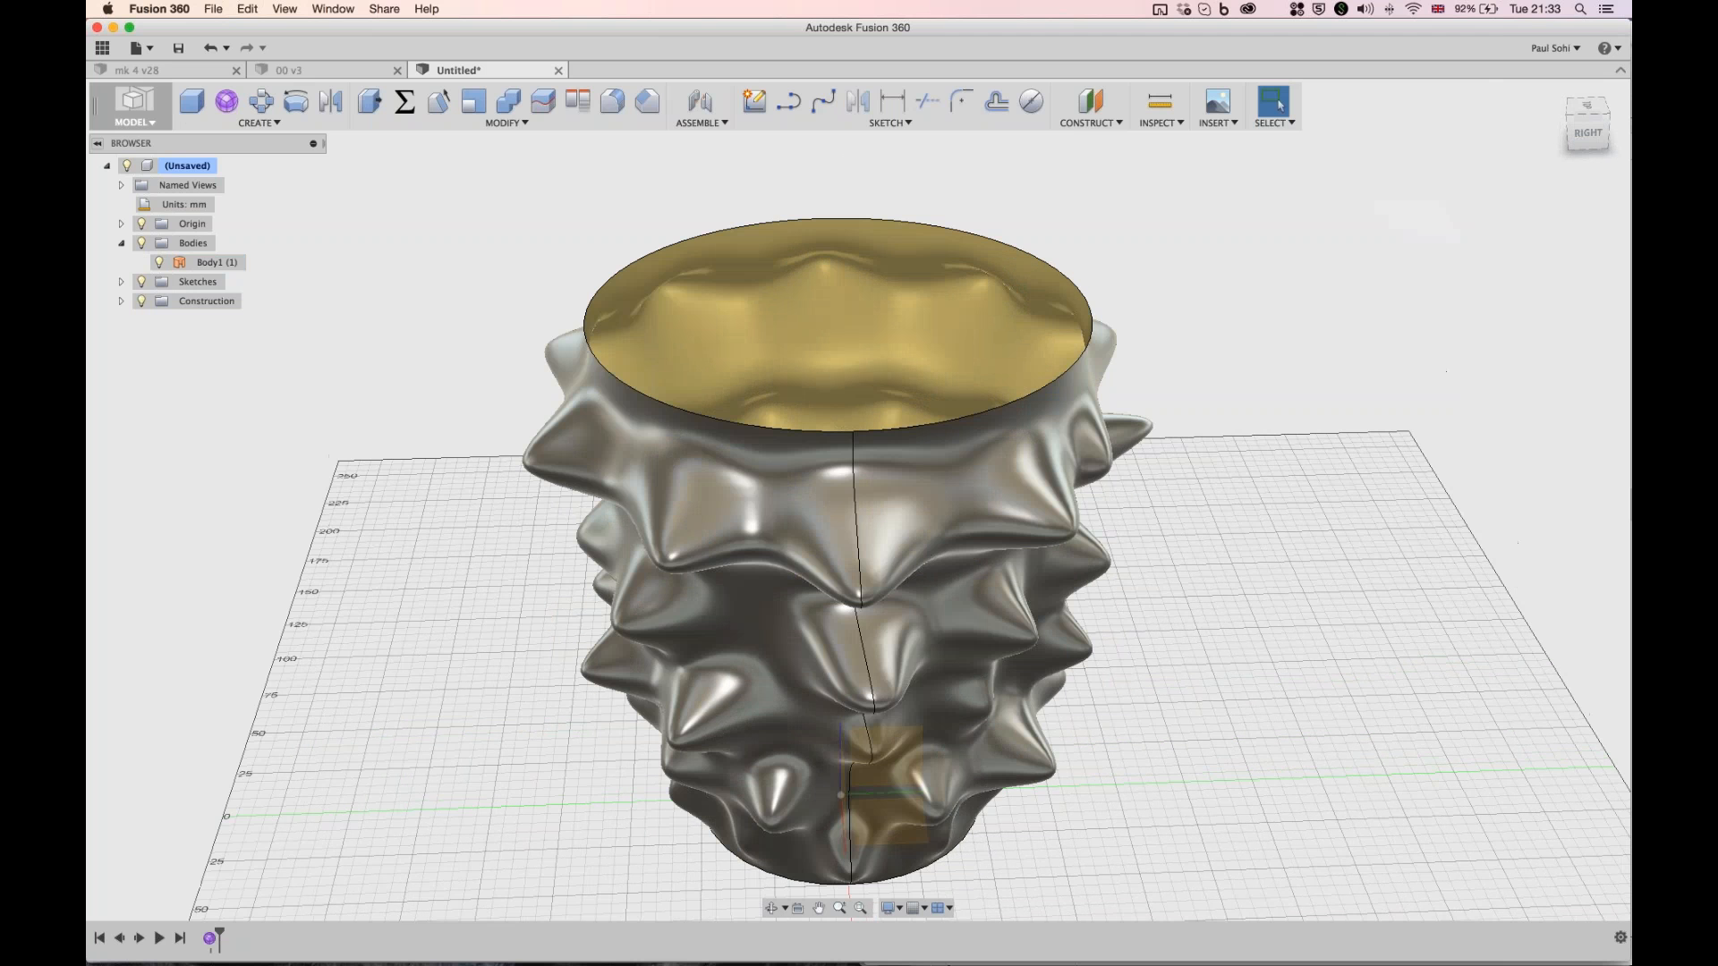
{"action": "middle_click_drag", "start_coordinate": [841, 555], "coordinate": [838, 525]}
{"action": "left_click", "coordinate": [135, 111]}
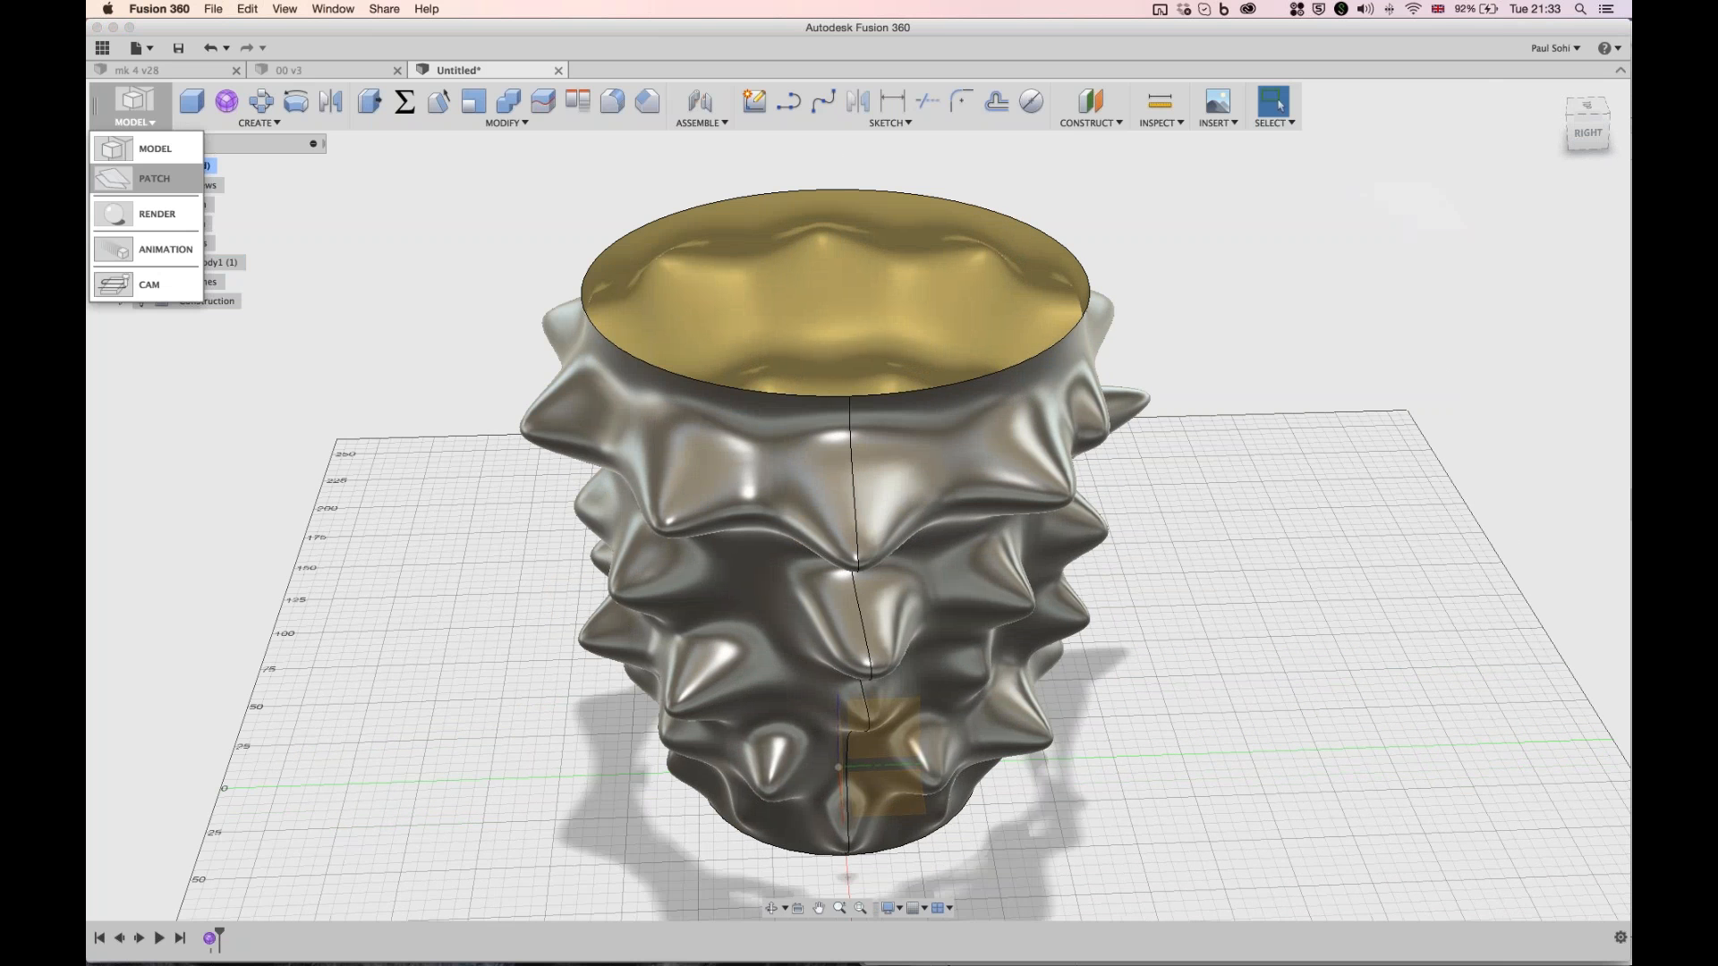
{"action": "left_click", "coordinate": [146, 214]}
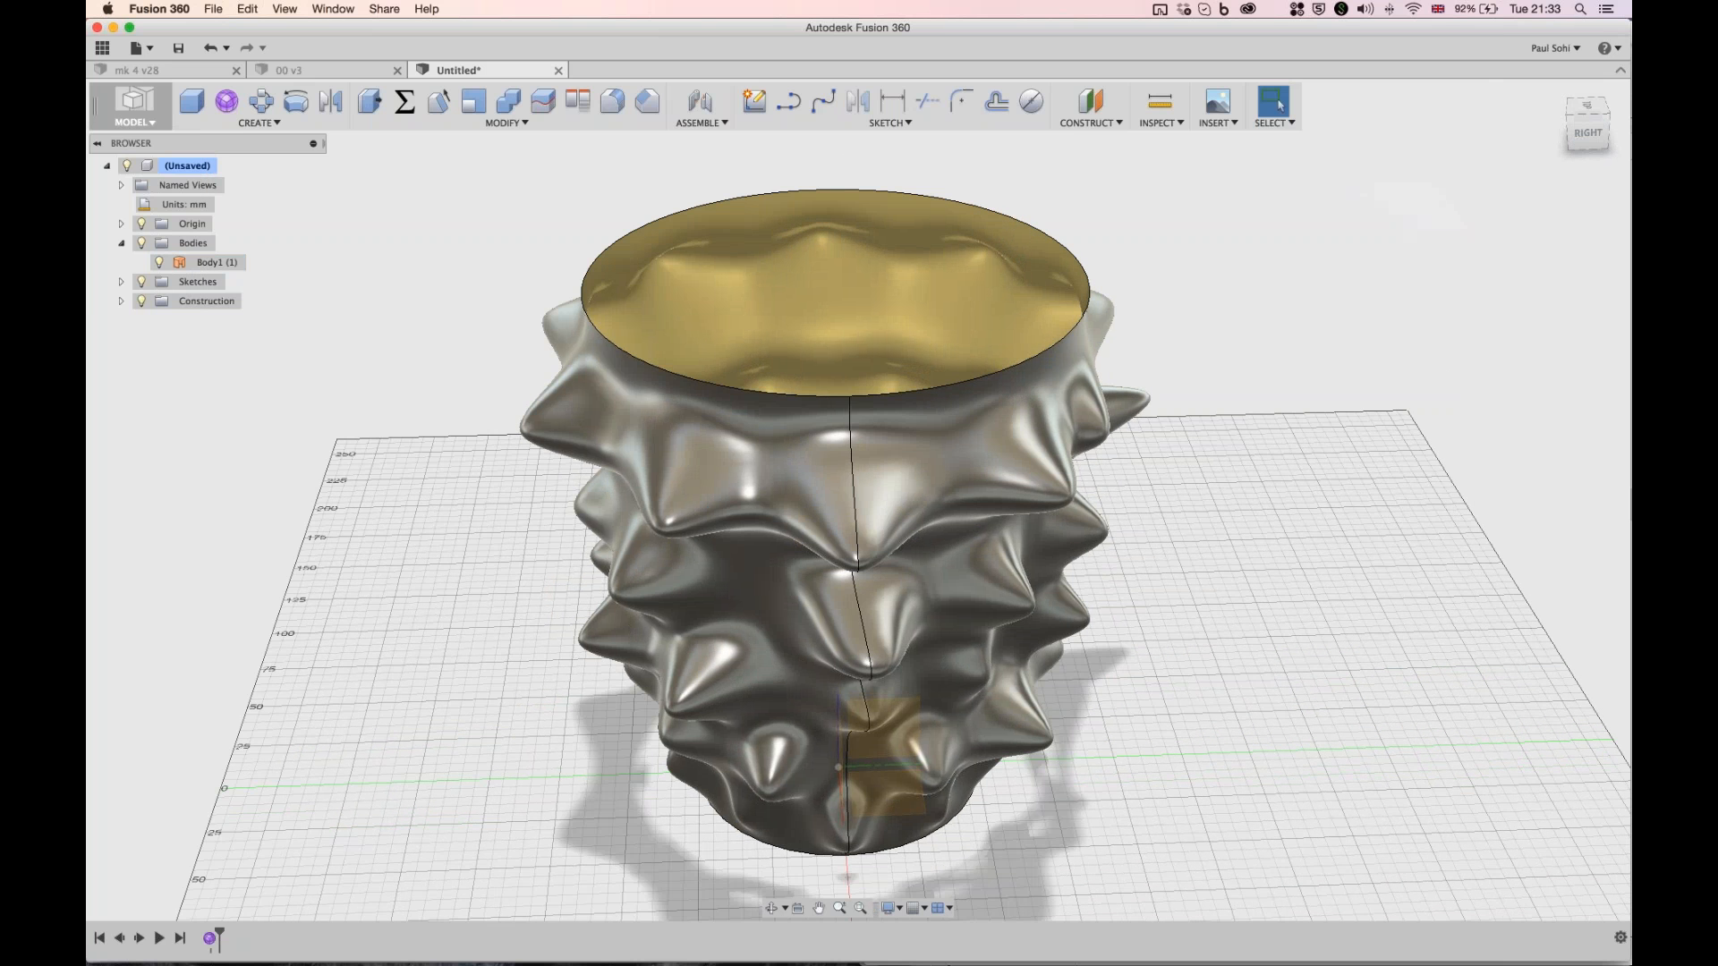
- Reopen the form and thicken the vase body by about 2.3 mm, with the Sharp type and Normal direction
{"action": "left_click", "coordinate": [949, 819]}
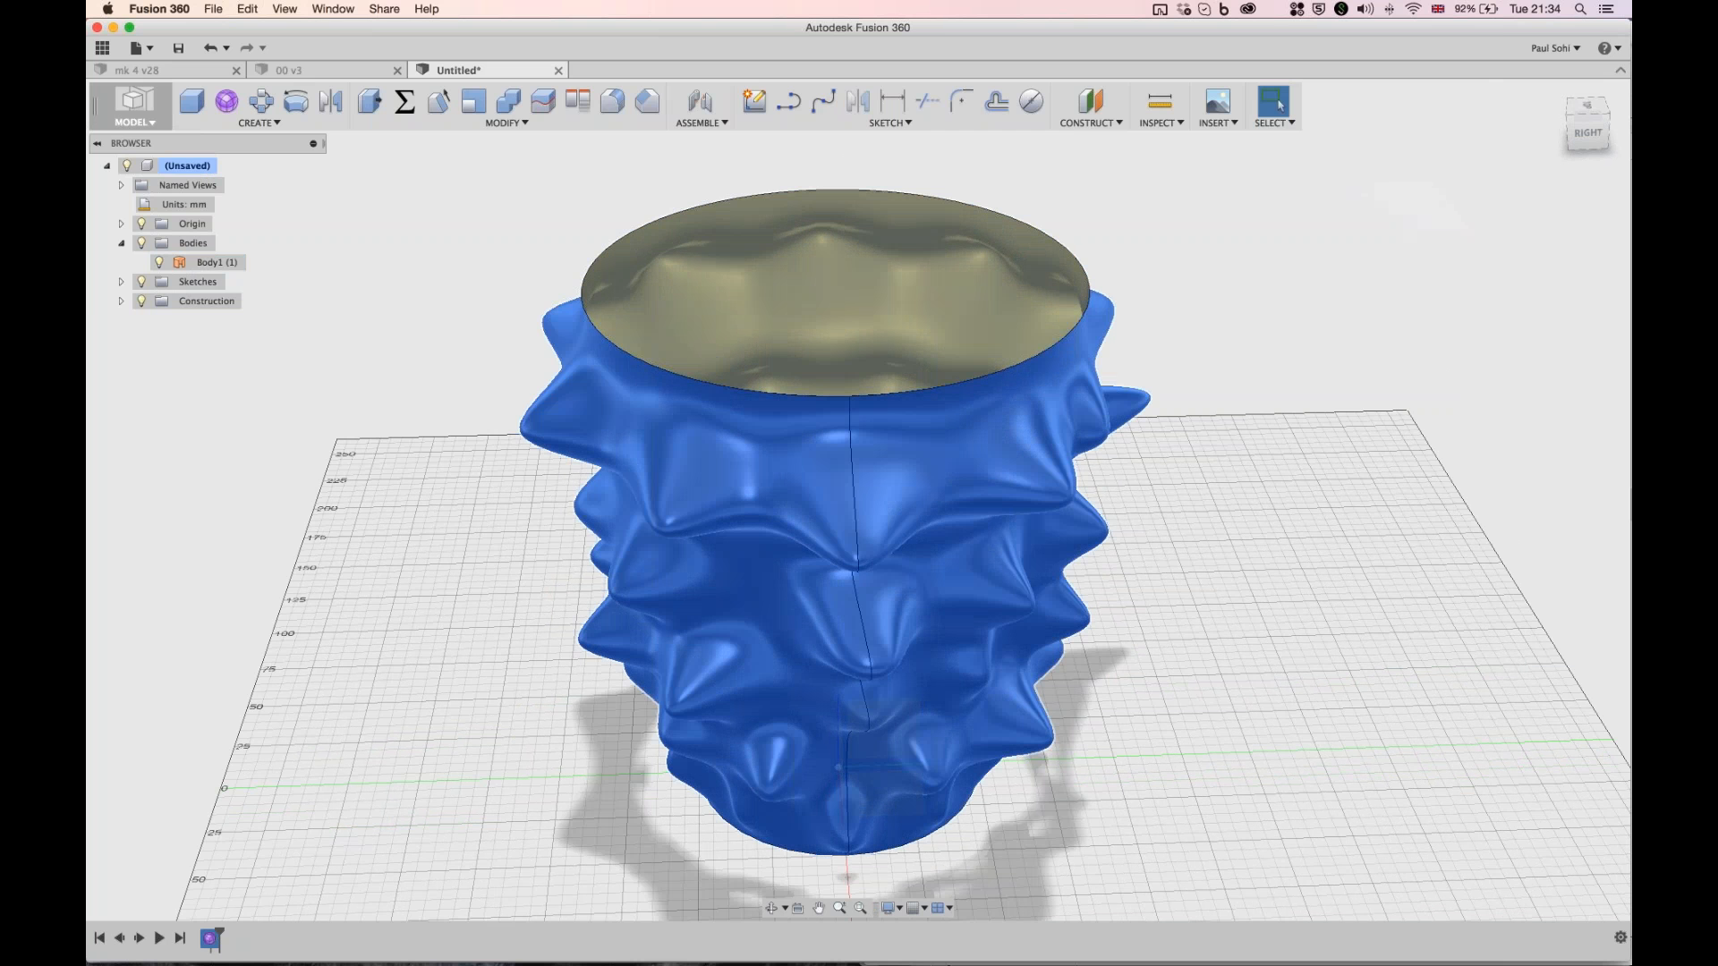
{"action": "left_click", "coordinate": [261, 112]}
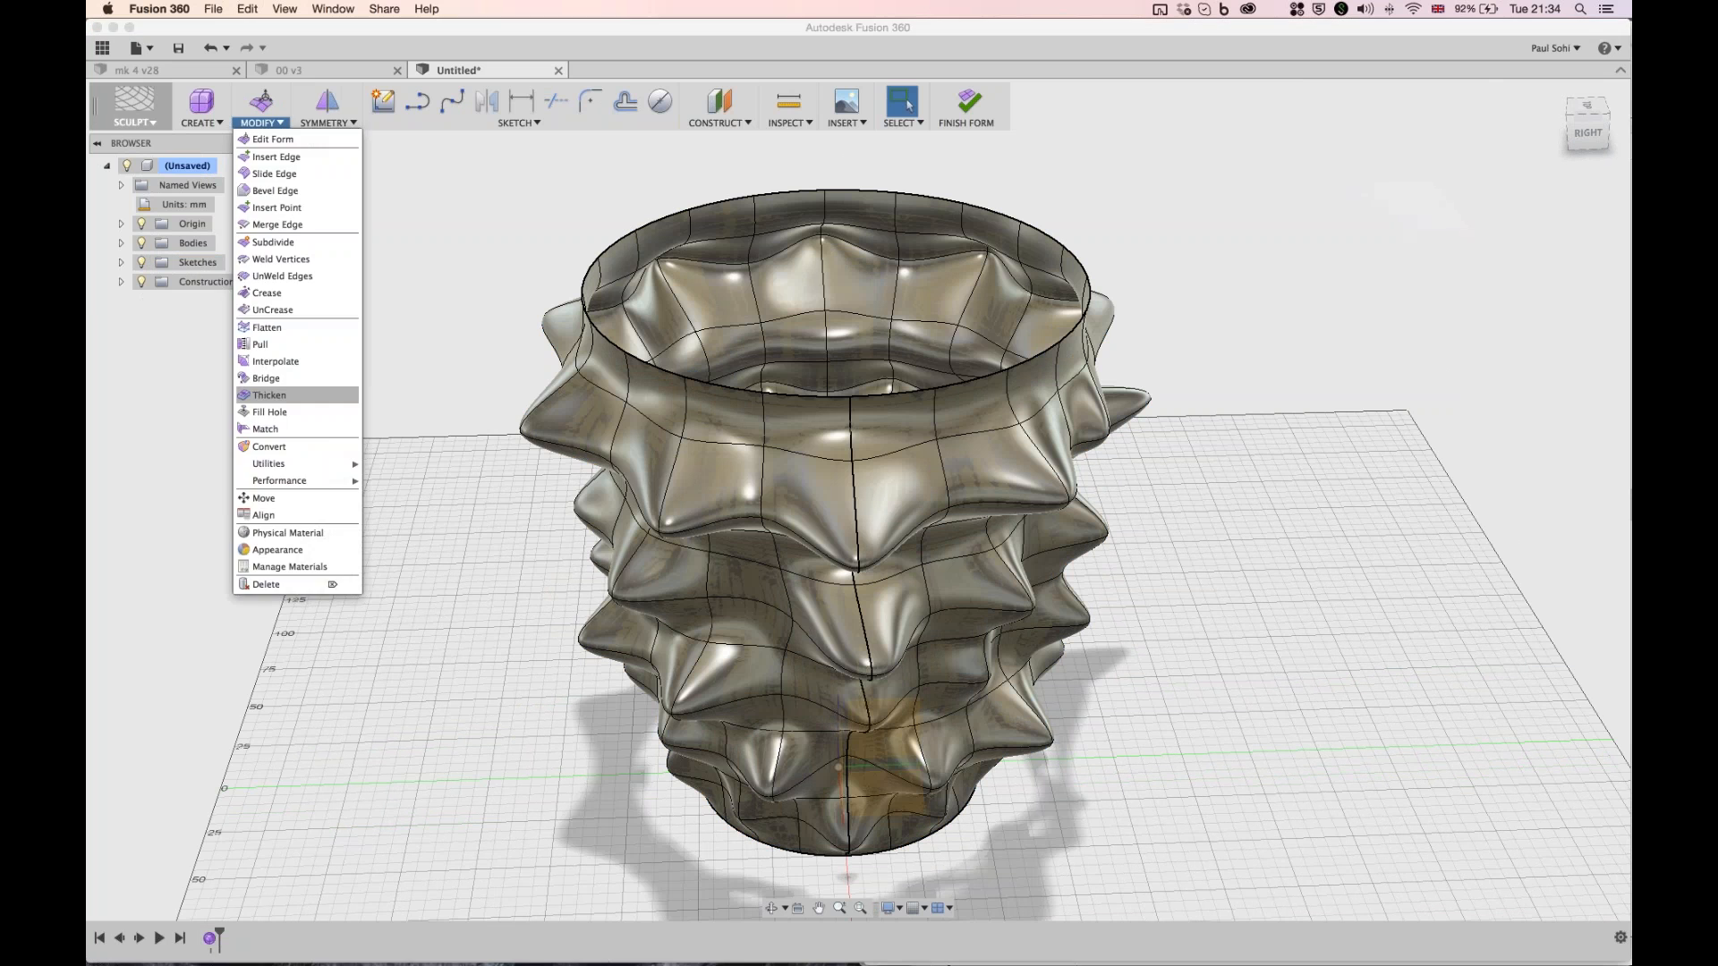
{"action": "left_click", "coordinate": [269, 394]}
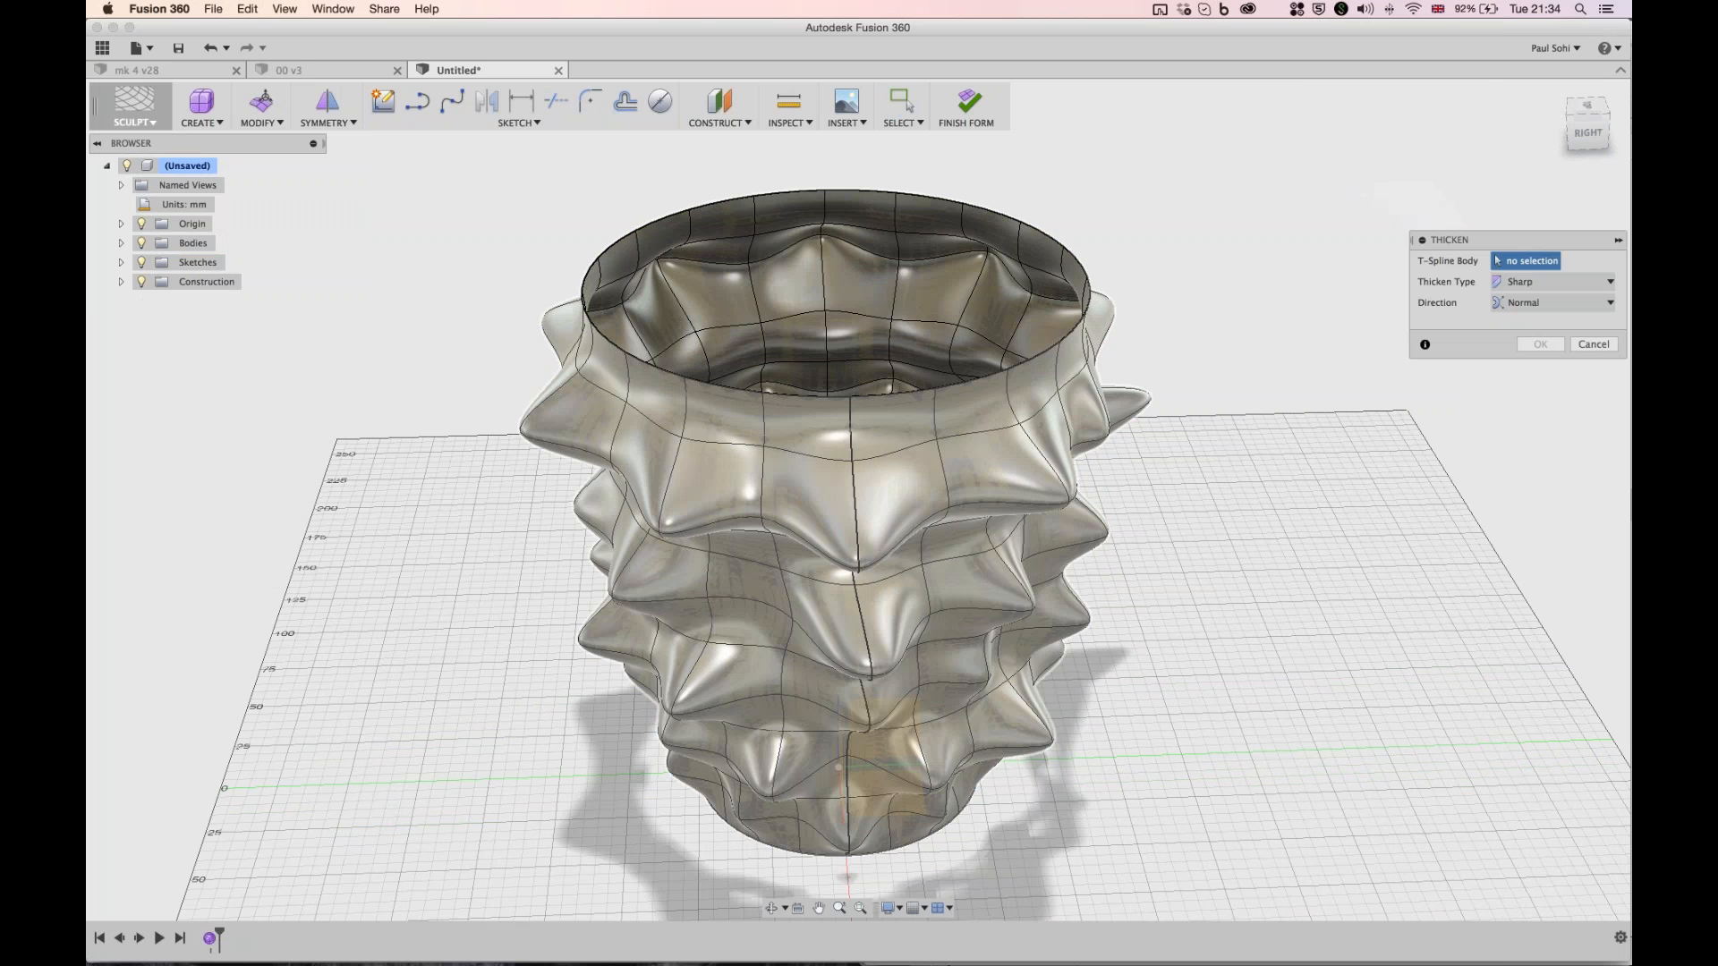
{"action": "left_click", "coordinate": [614, 415]}
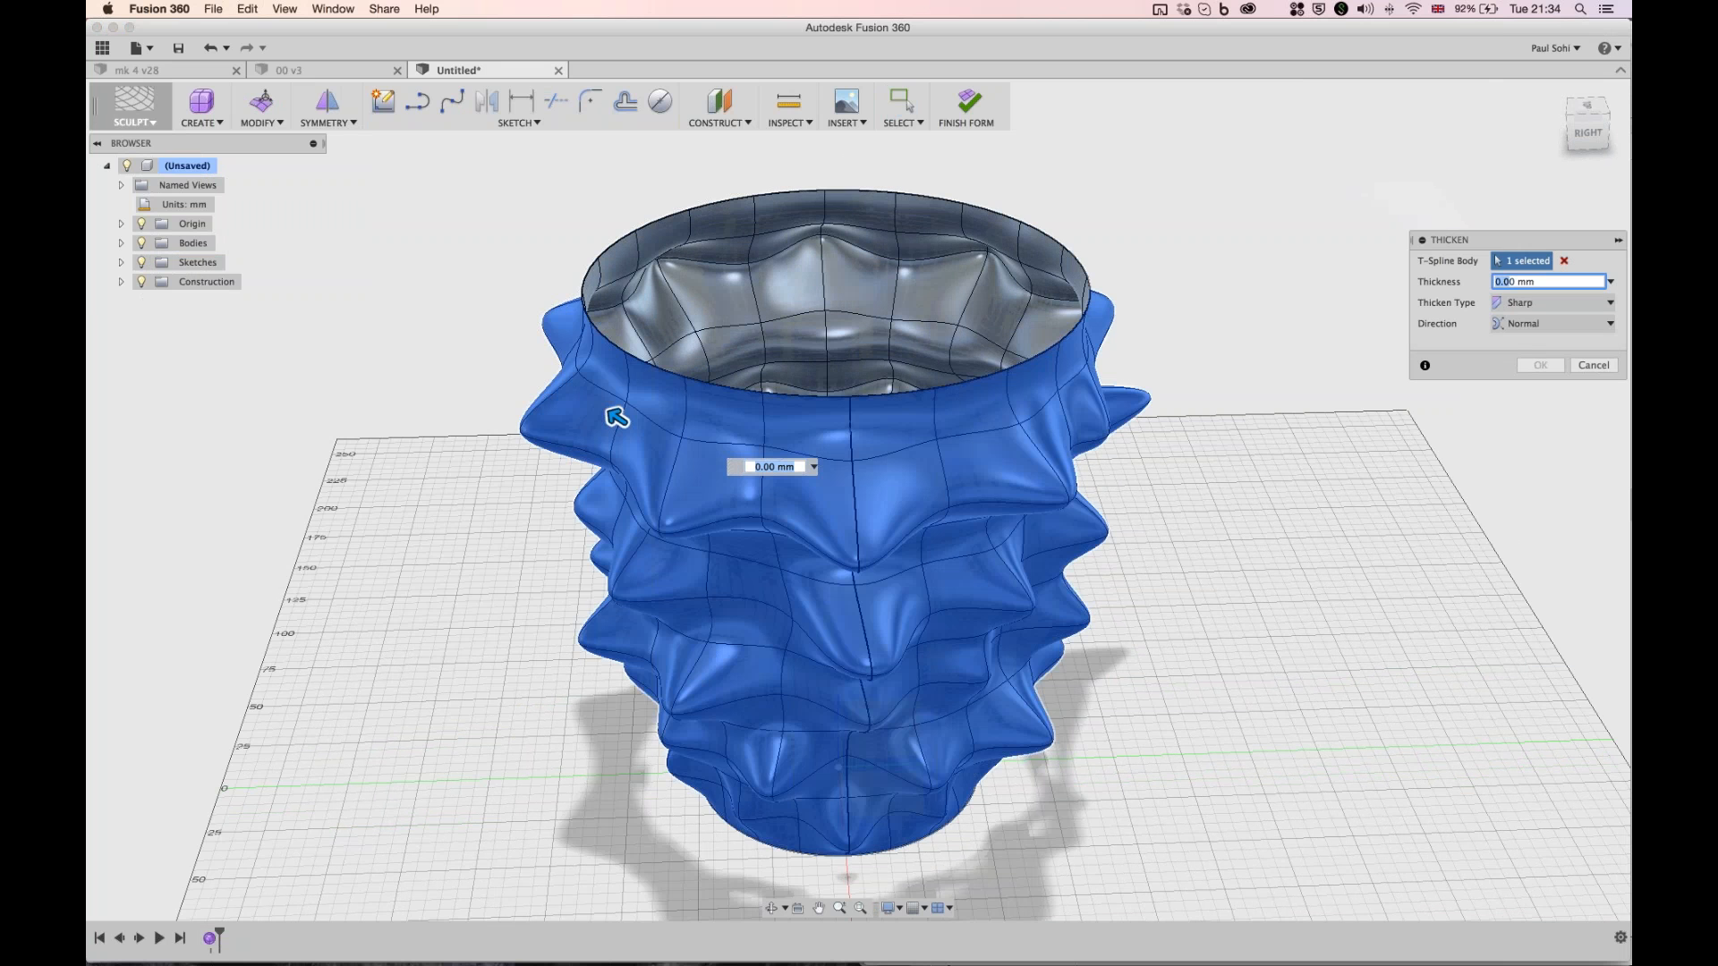
{"action": "type", "text": "20"}
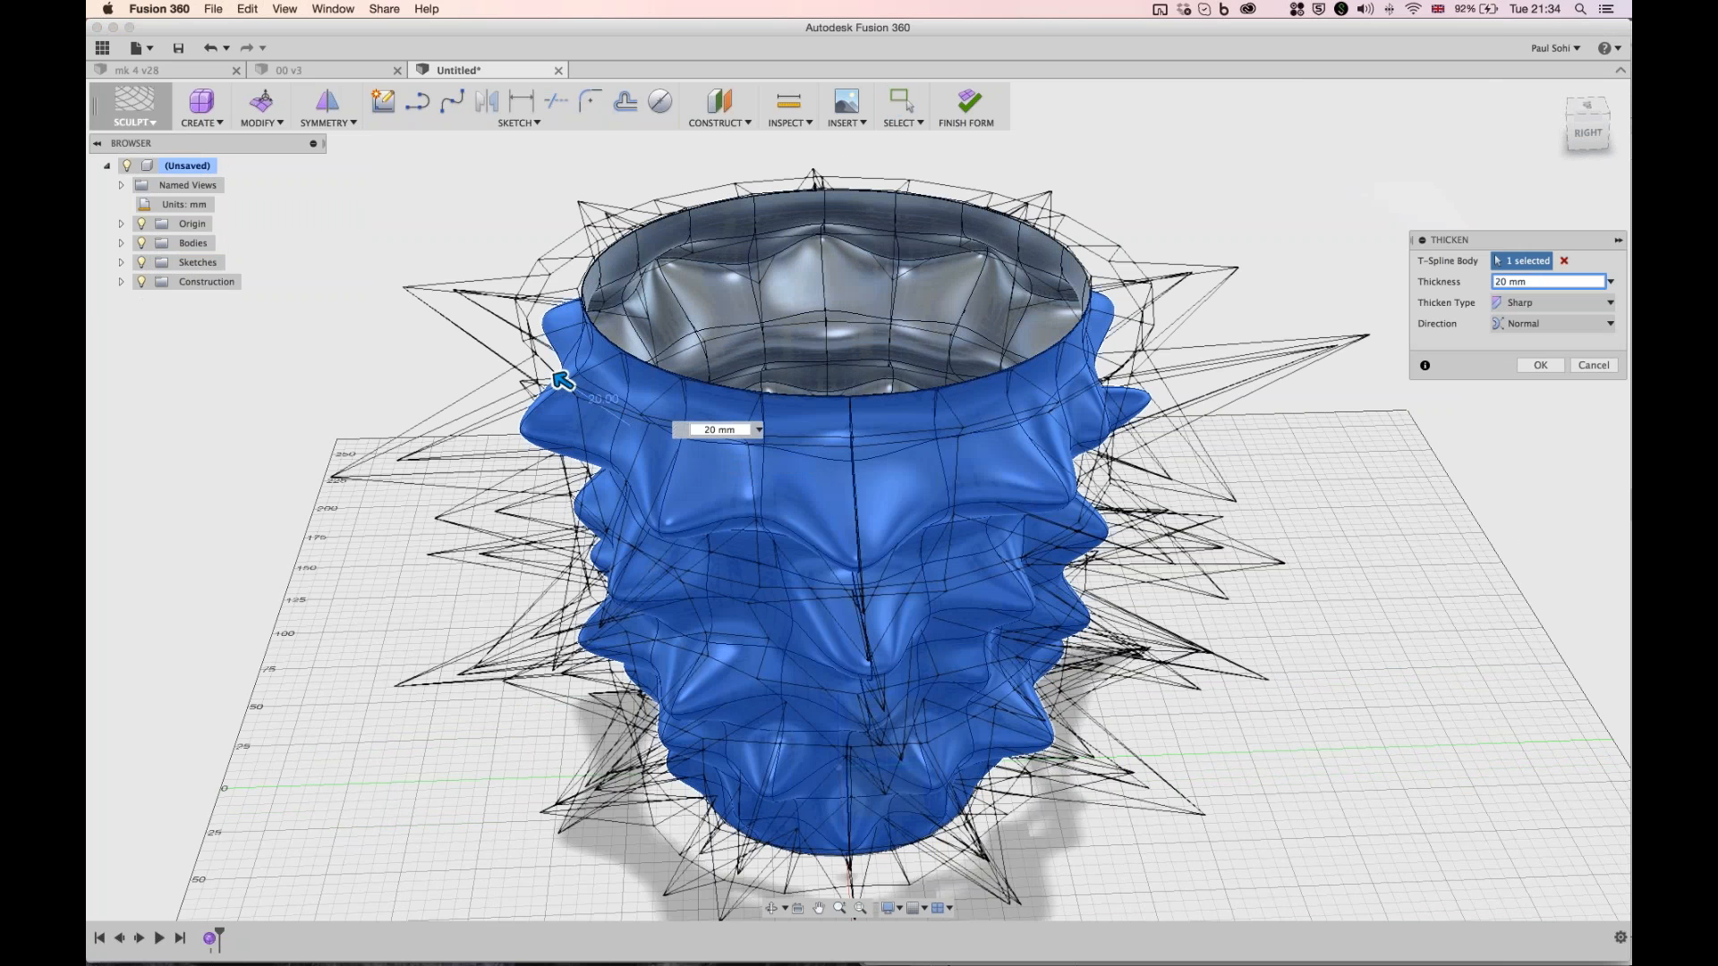
{"action": "left_click_drag", "start_coordinate": [562, 381], "coordinate": [611, 413]}
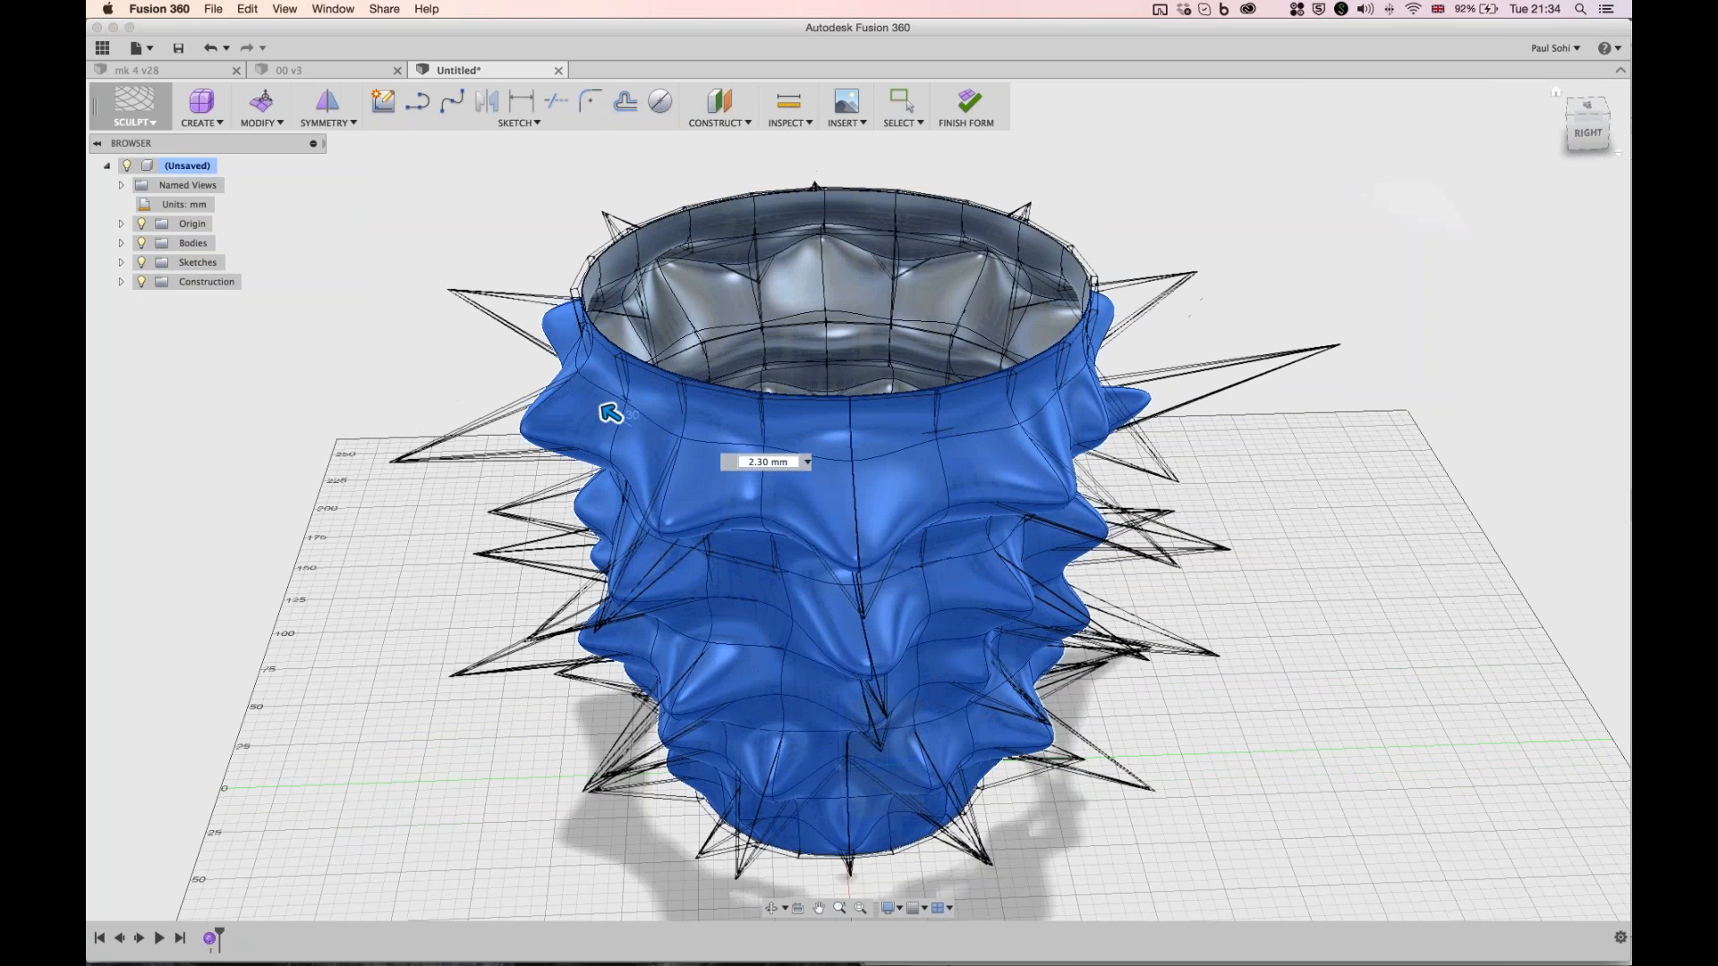
{"action": "key", "text": "Return"}
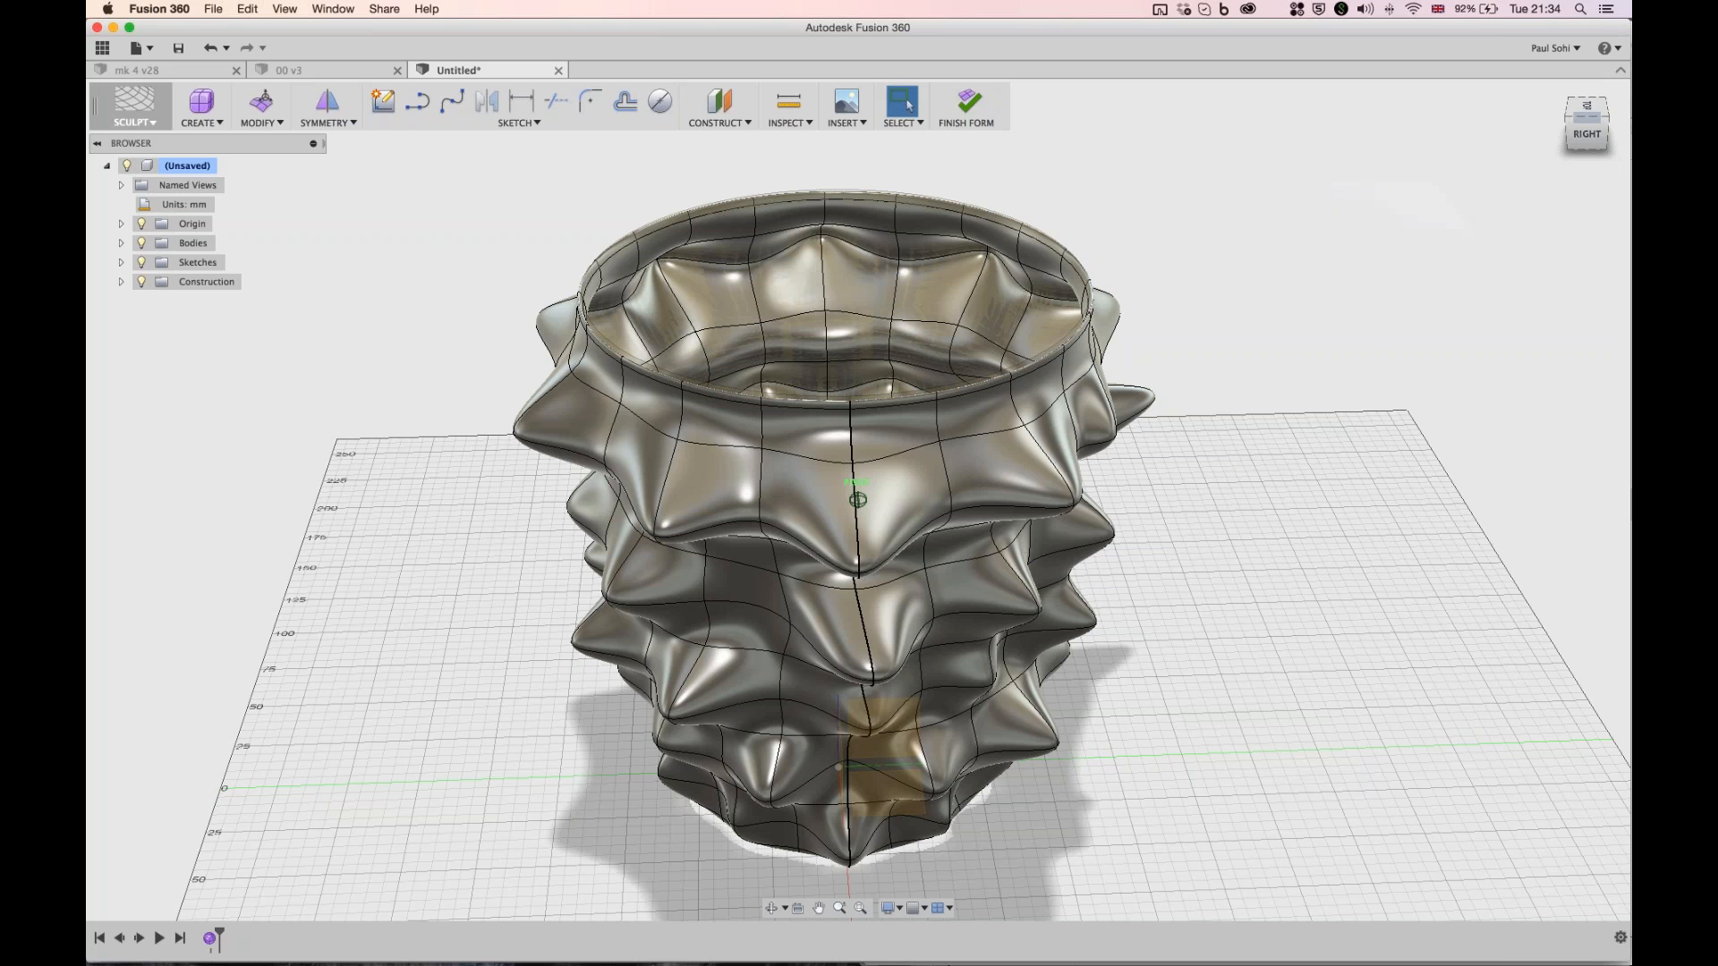
{"action": "middle_click_drag", "start_coordinate": [857, 499], "coordinate": [858, 680], "text": "shift"}
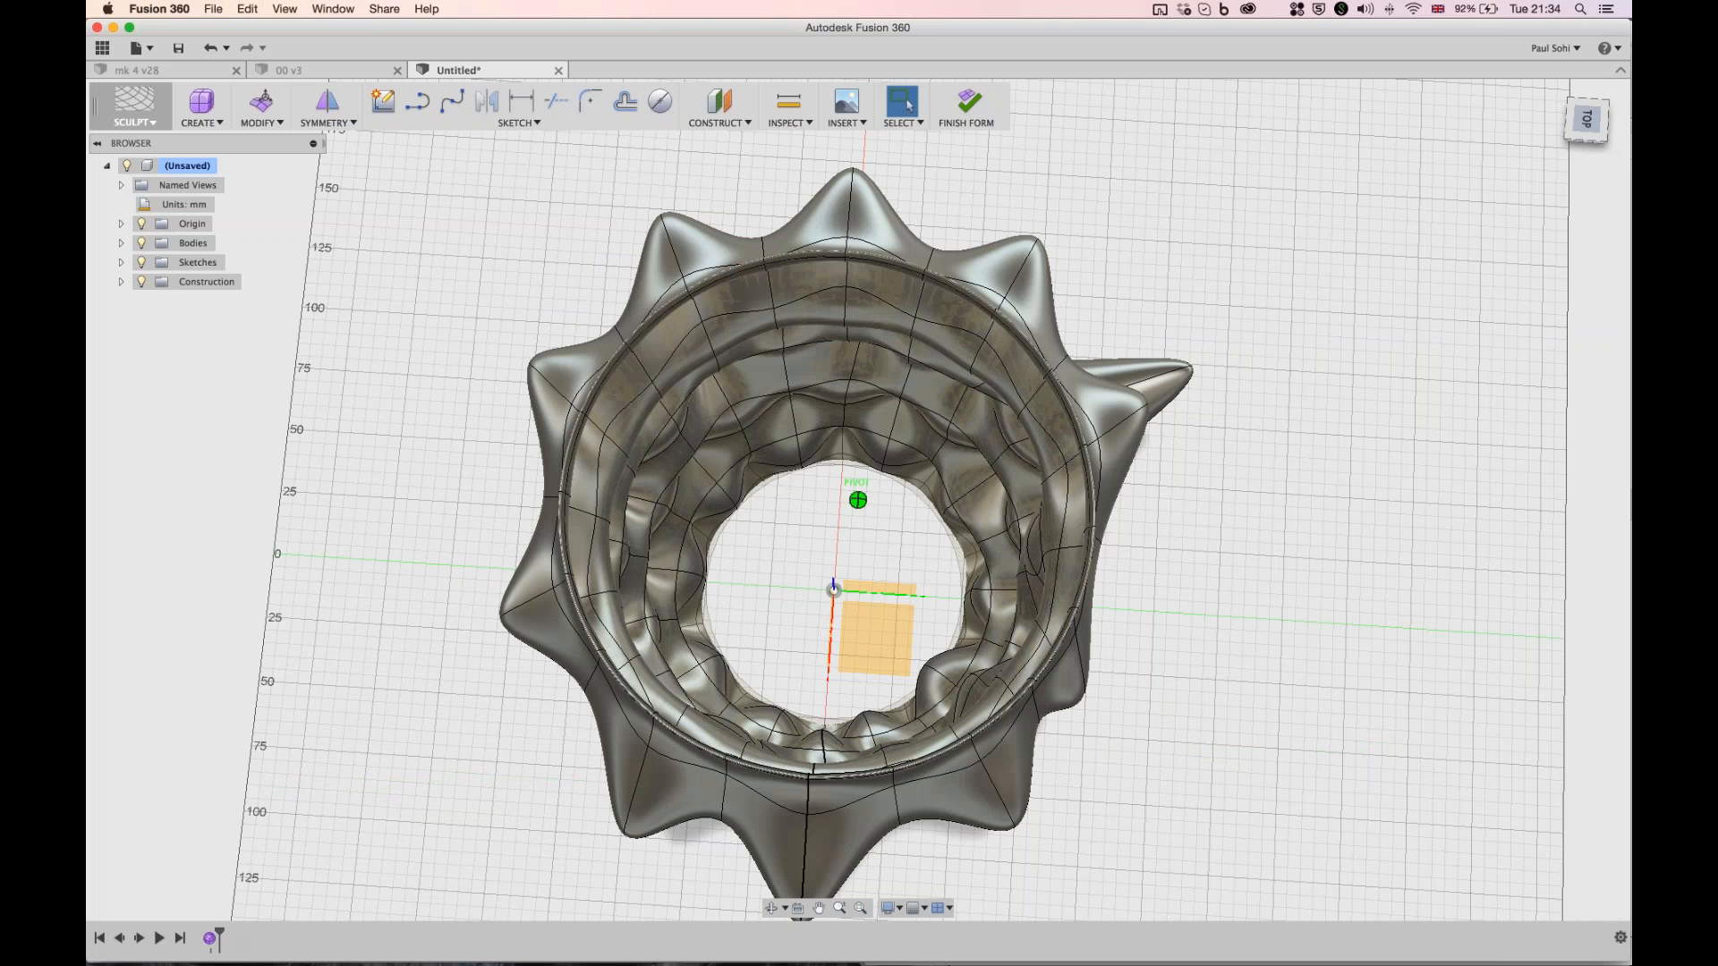
- Check the thickened vase from its side and down into its opening, and finish the form
{"action": "left_click_drag", "start_coordinate": [1586, 268], "coordinate": [1572, 123]}
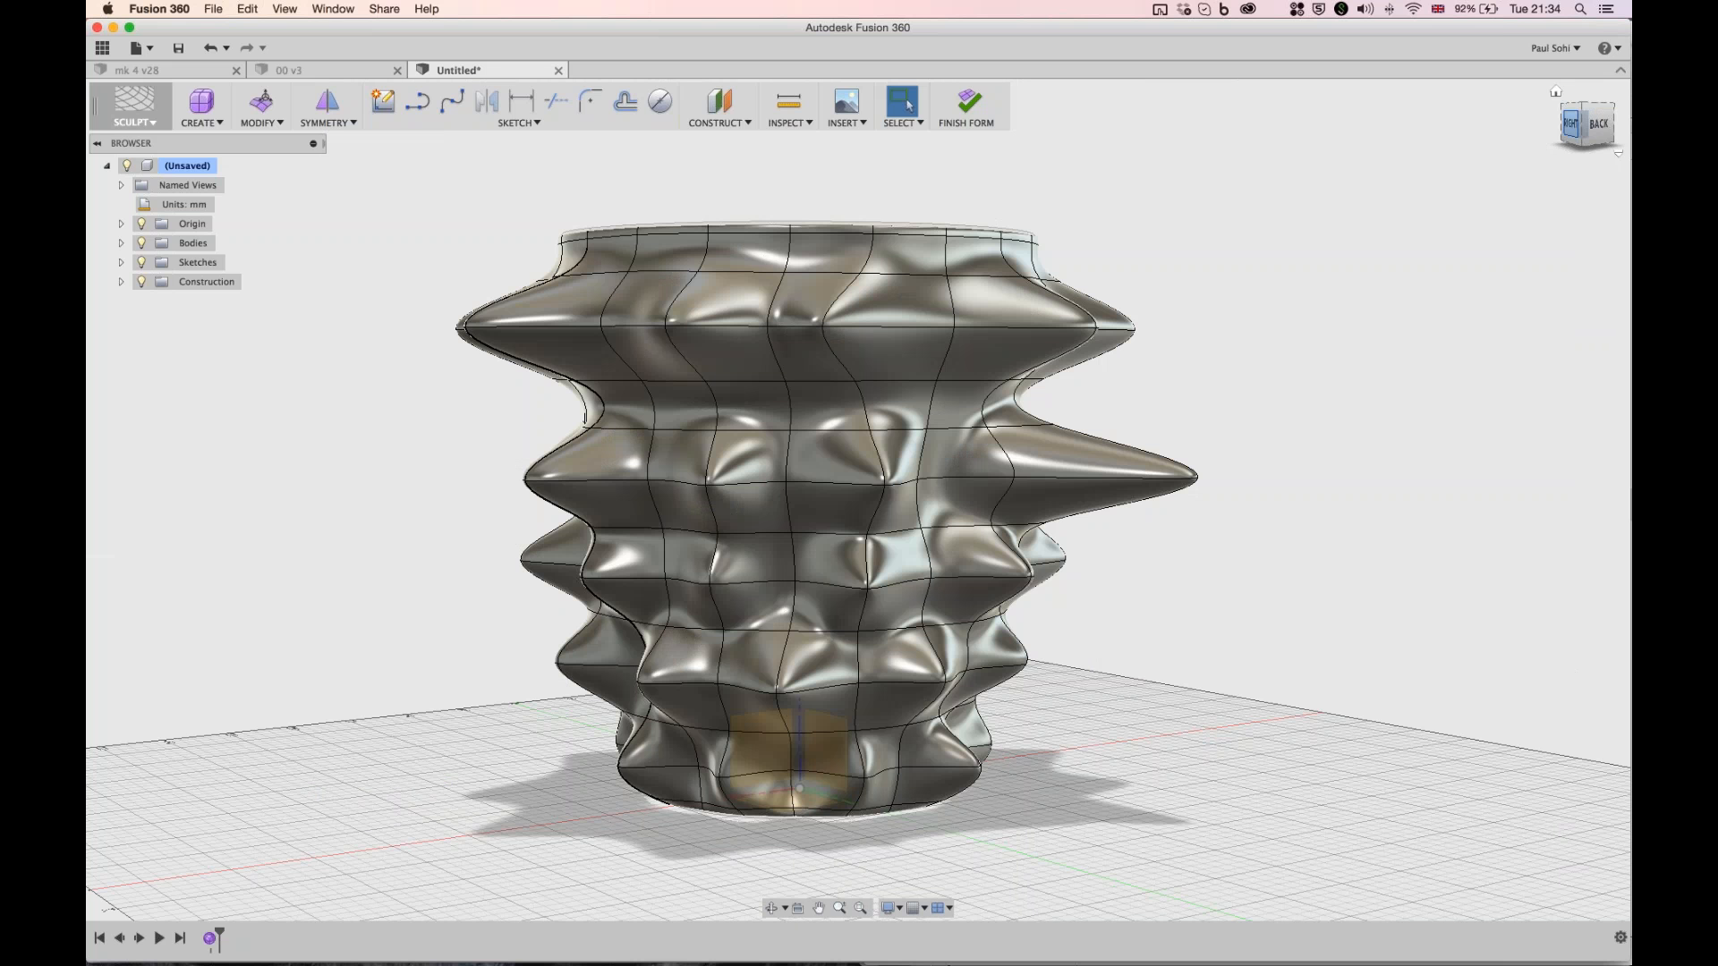
{"action": "left_click_drag", "start_coordinate": [1572, 123], "coordinate": [1566, 128]}
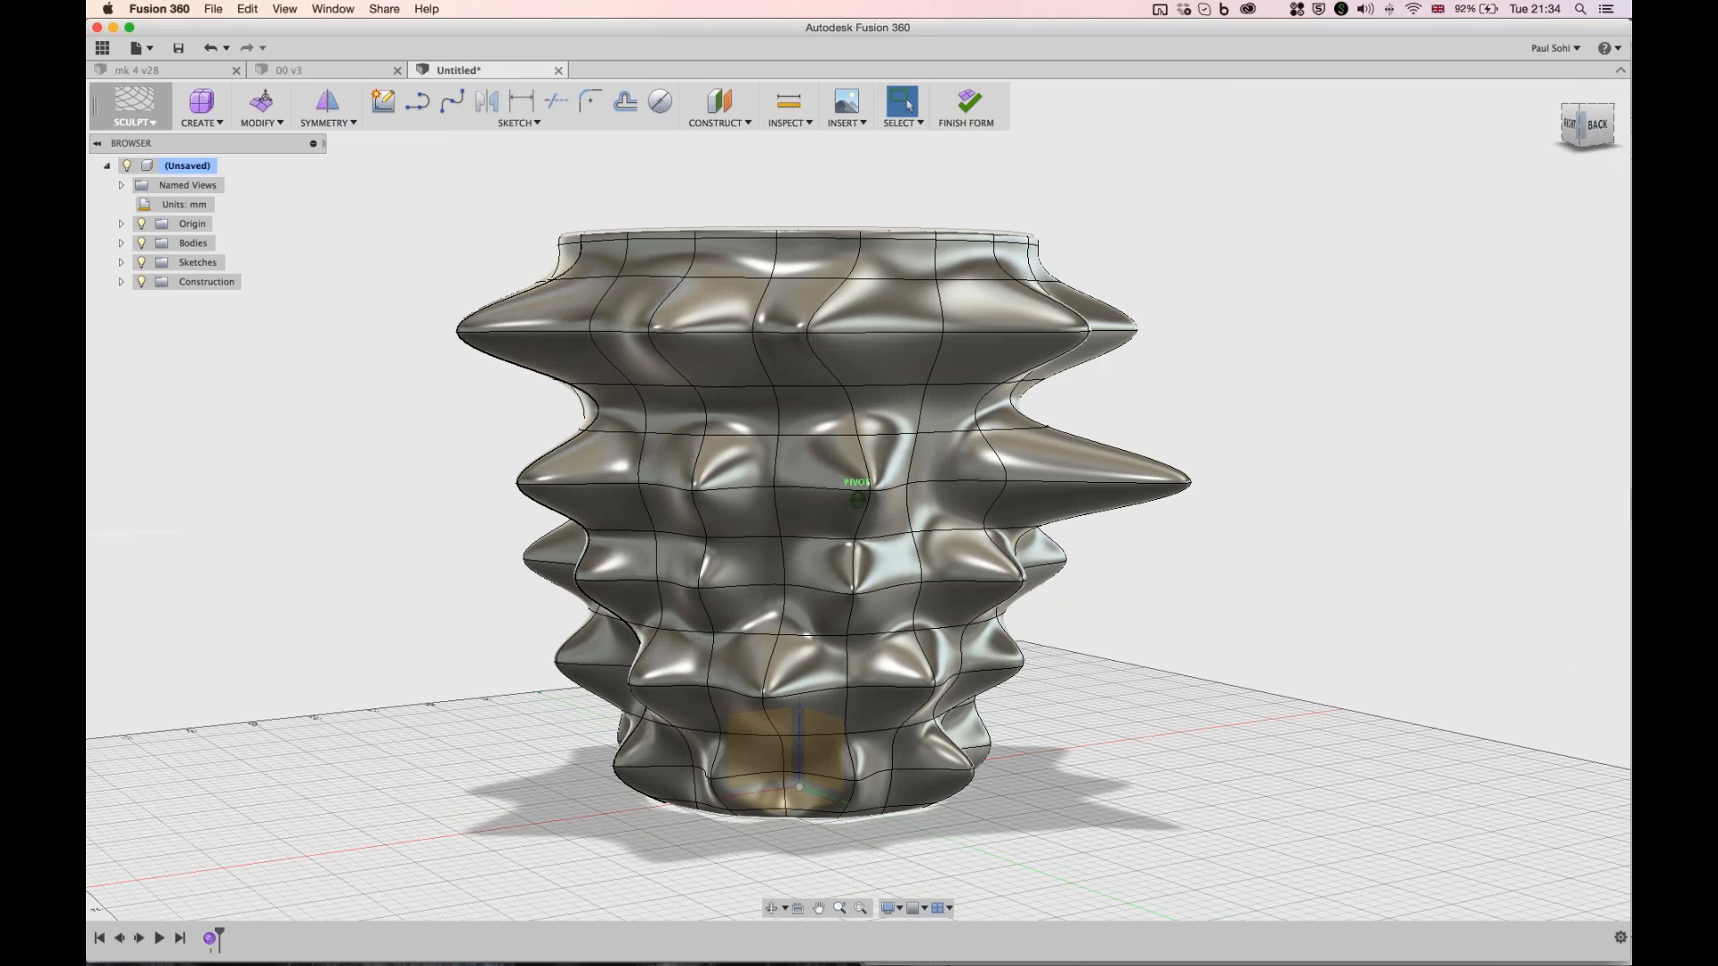
{"action": "middle_click_drag", "start_coordinate": [857, 499], "coordinate": [767, 591], "text": "shift"}
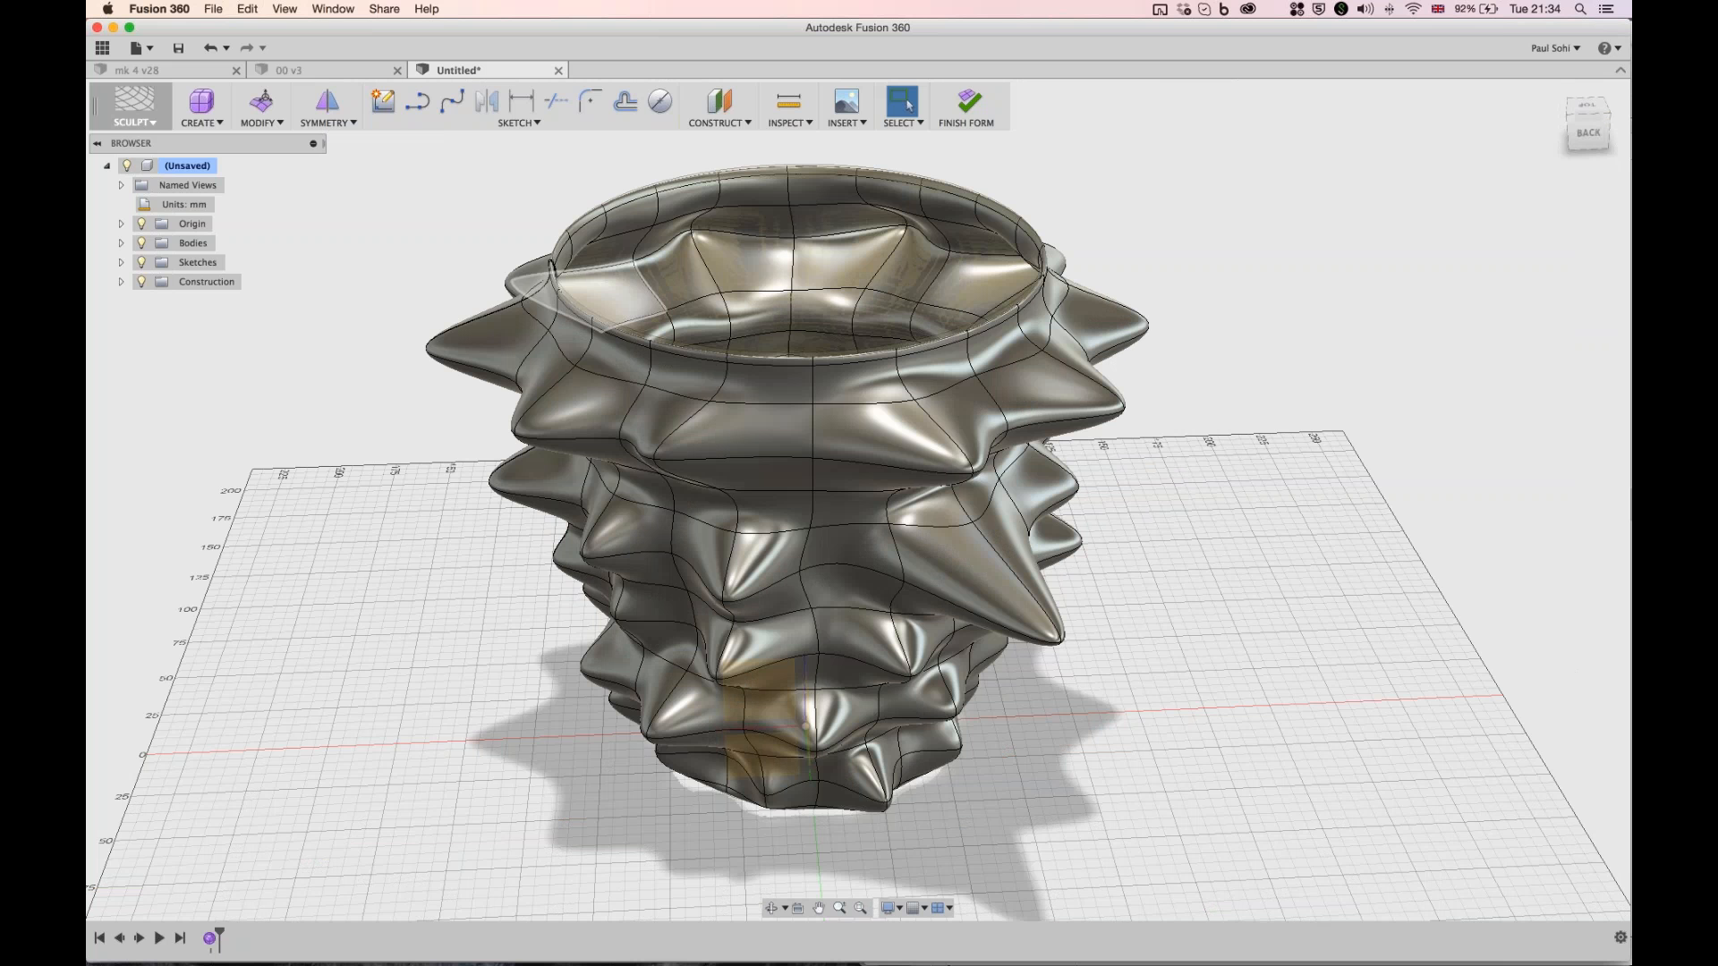
{"action": "scroll", "coordinate": [582, 296], "scroll_direction": "down", "scroll_amount": 1}
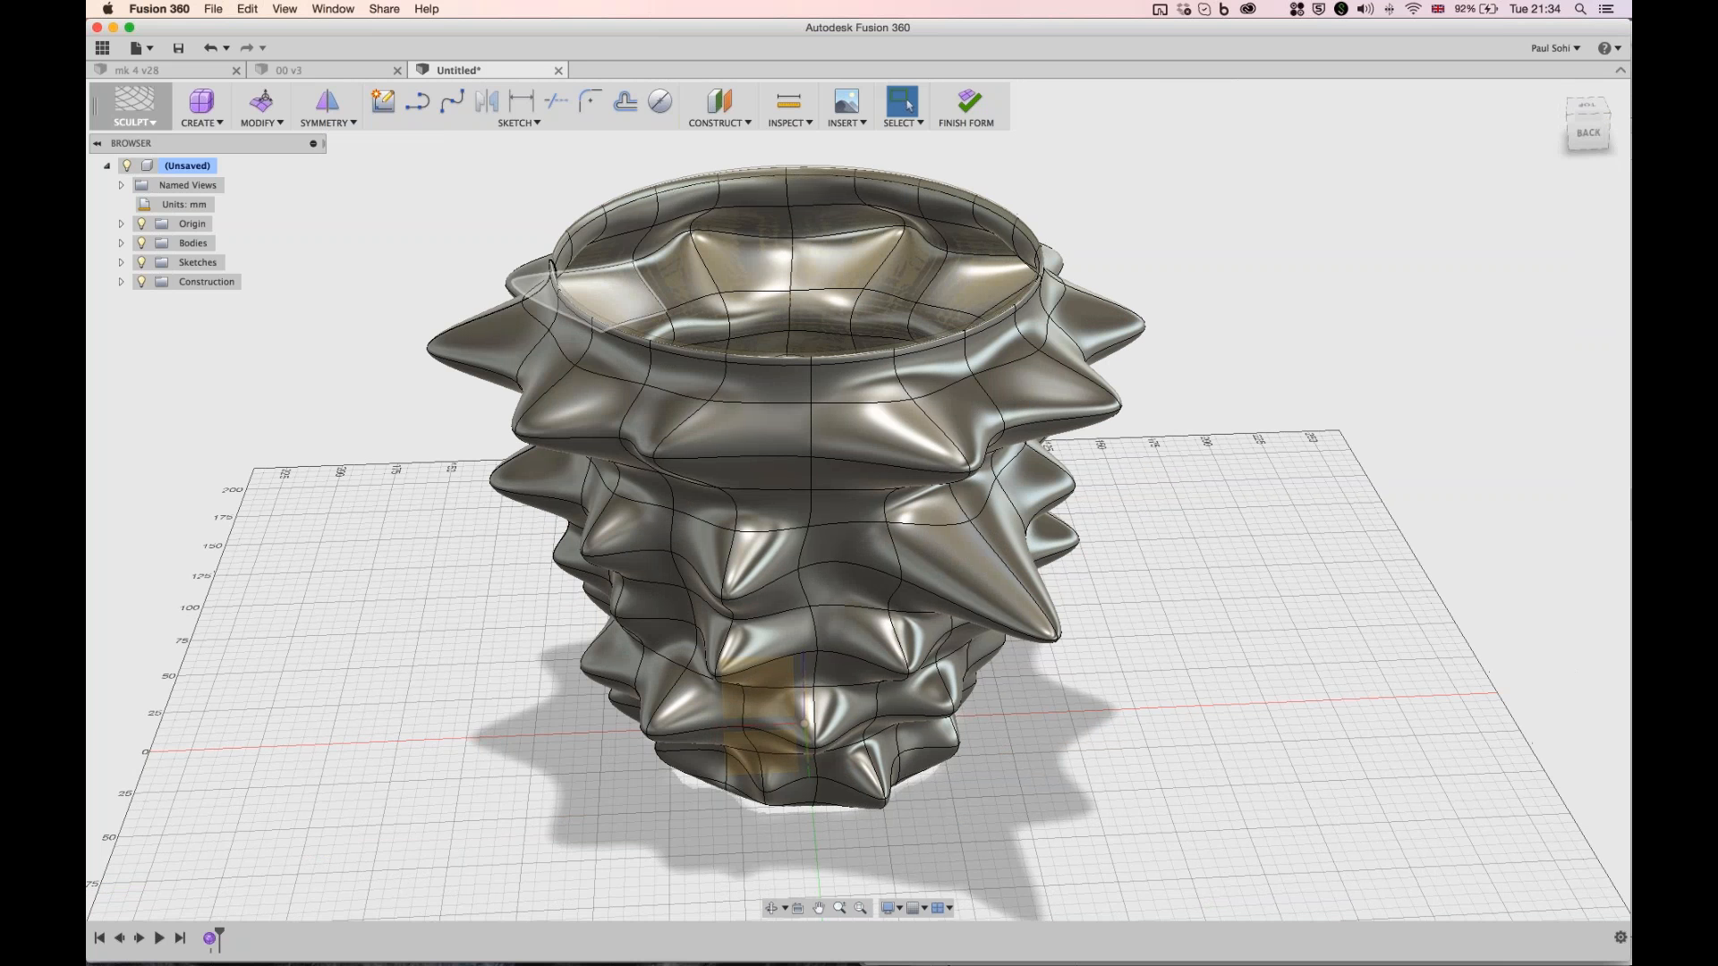
{"action": "scroll", "coordinate": [592, 324], "scroll_direction": "up", "scroll_amount": 1}
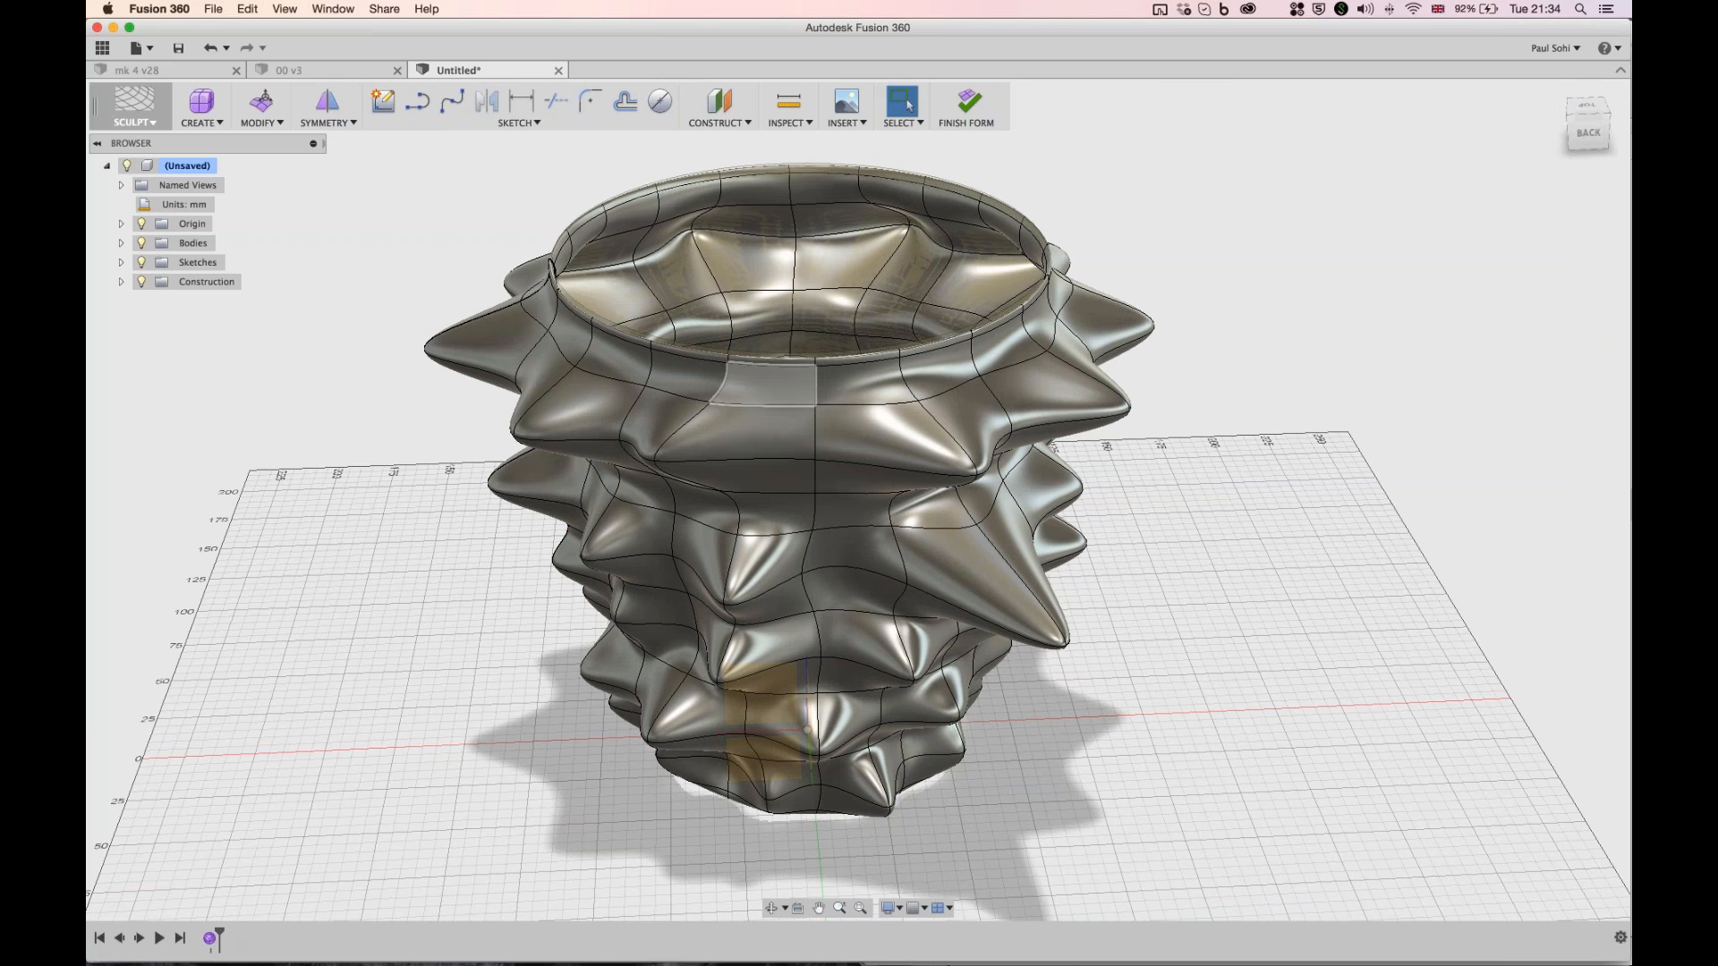
{"action": "scroll", "coordinate": [775, 383], "scroll_direction": "down", "scroll_amount": 1}
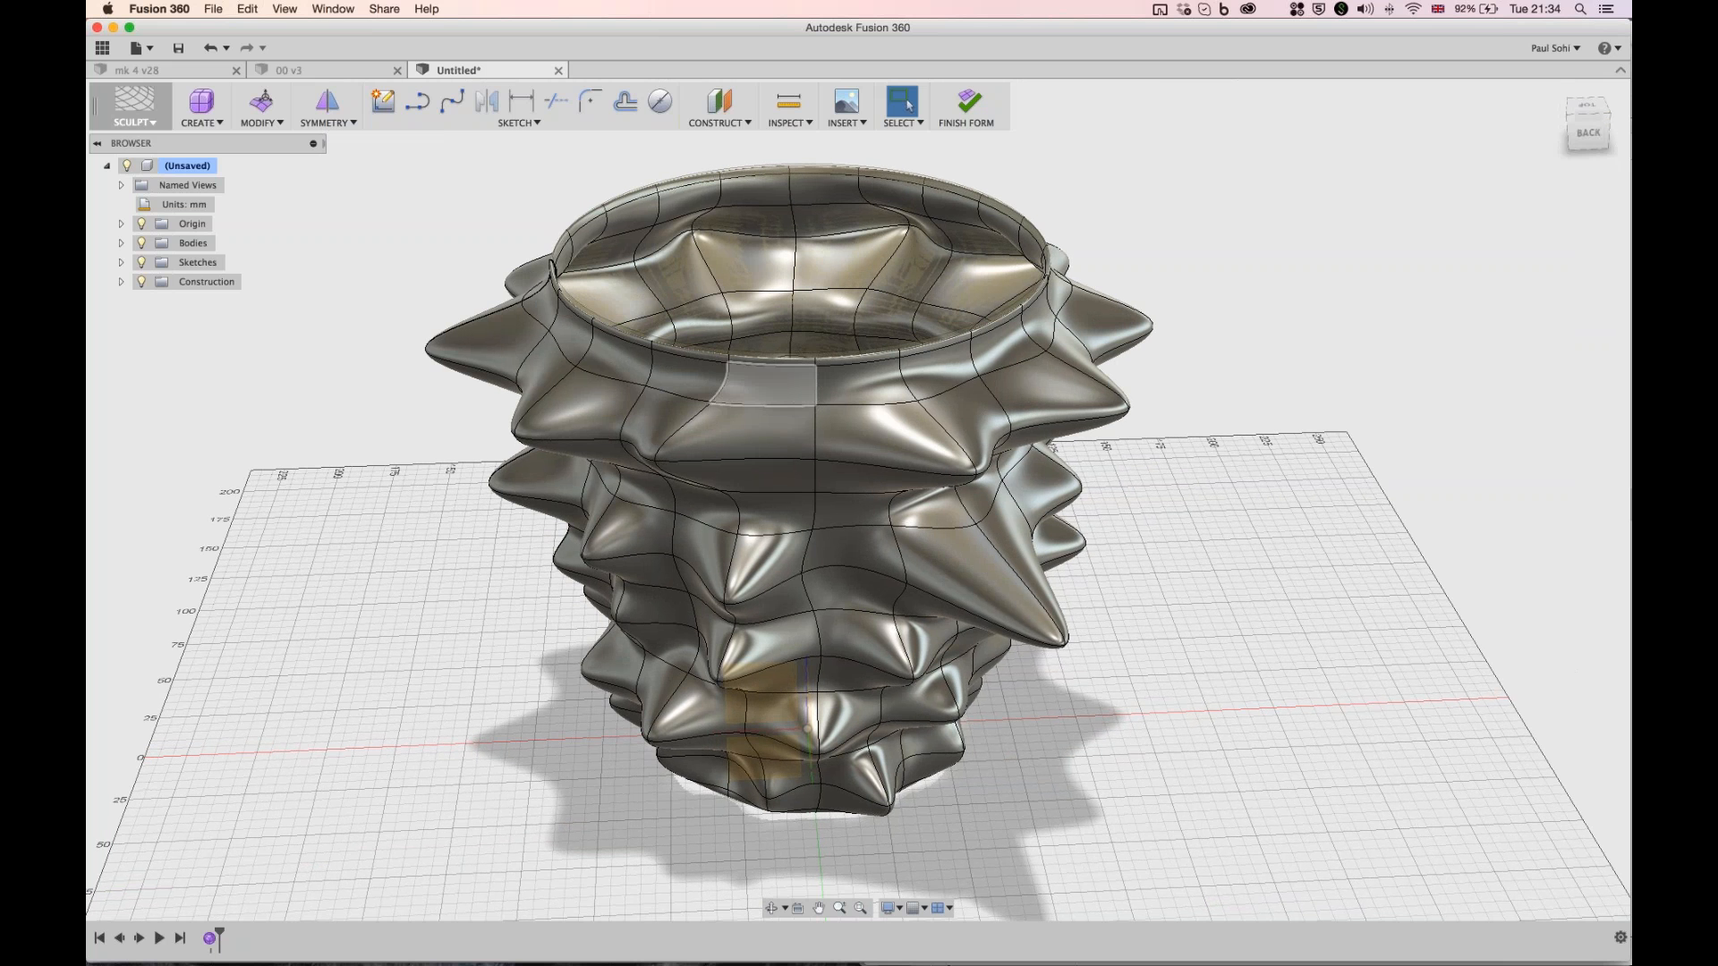
{"action": "scroll", "coordinate": [775, 383], "scroll_direction": "down", "scroll_amount": 1}
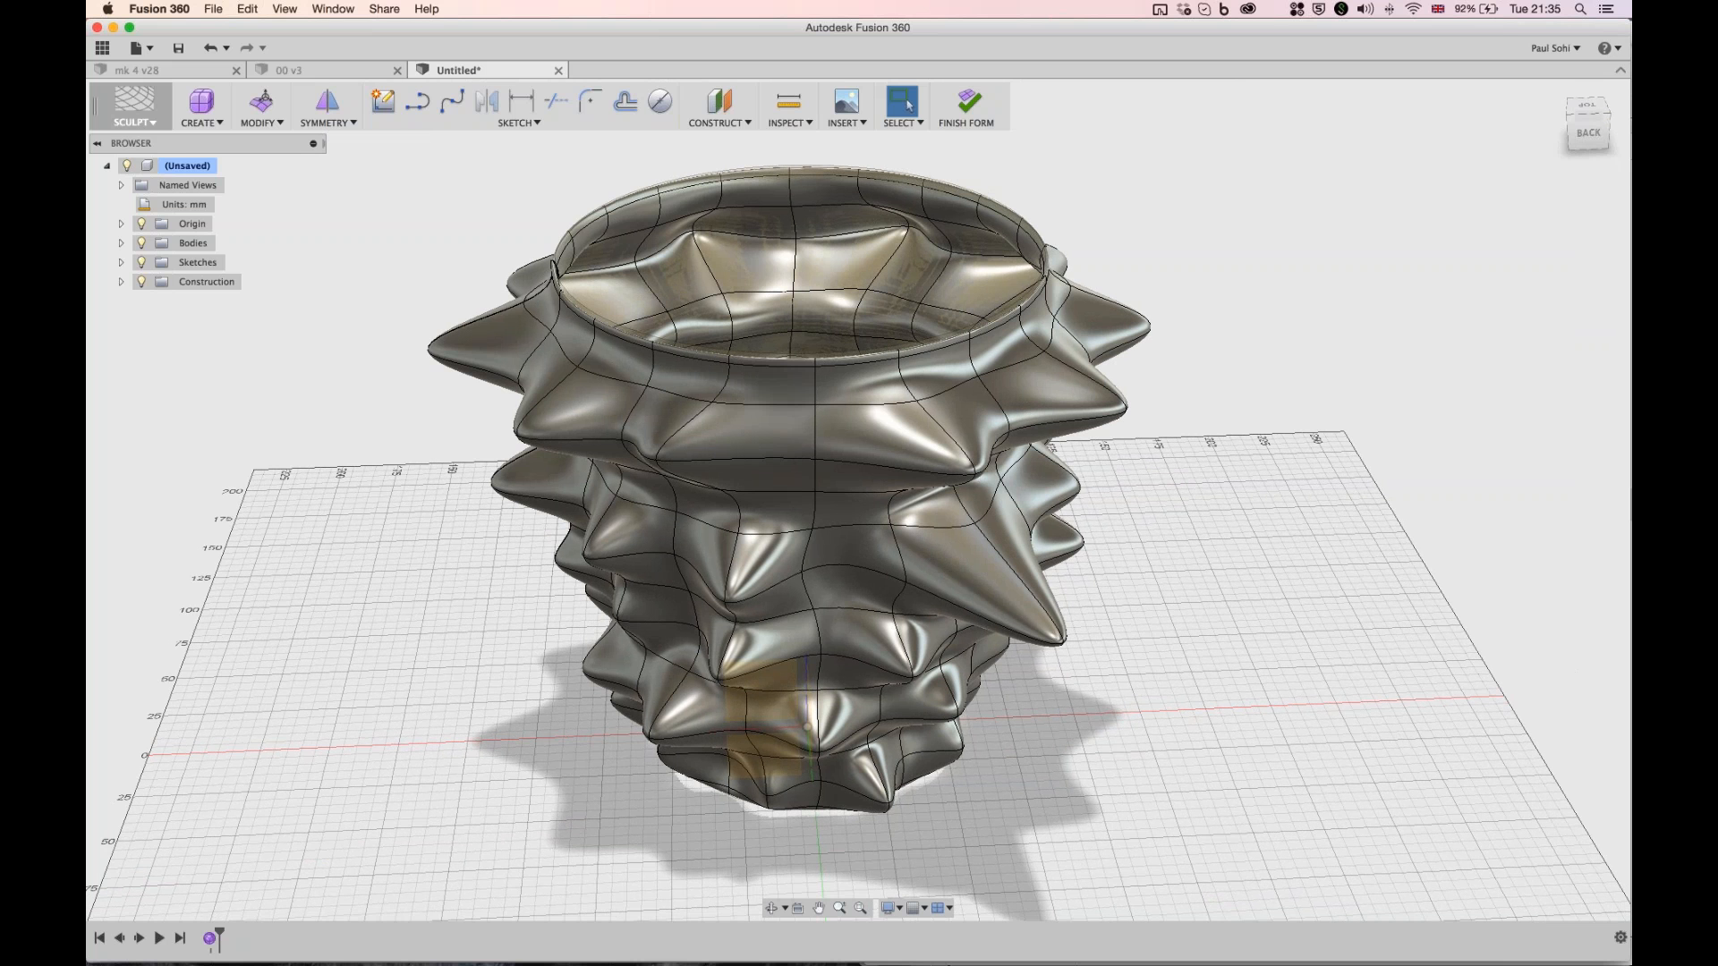
{"action": "left_click", "coordinate": [969, 102]}
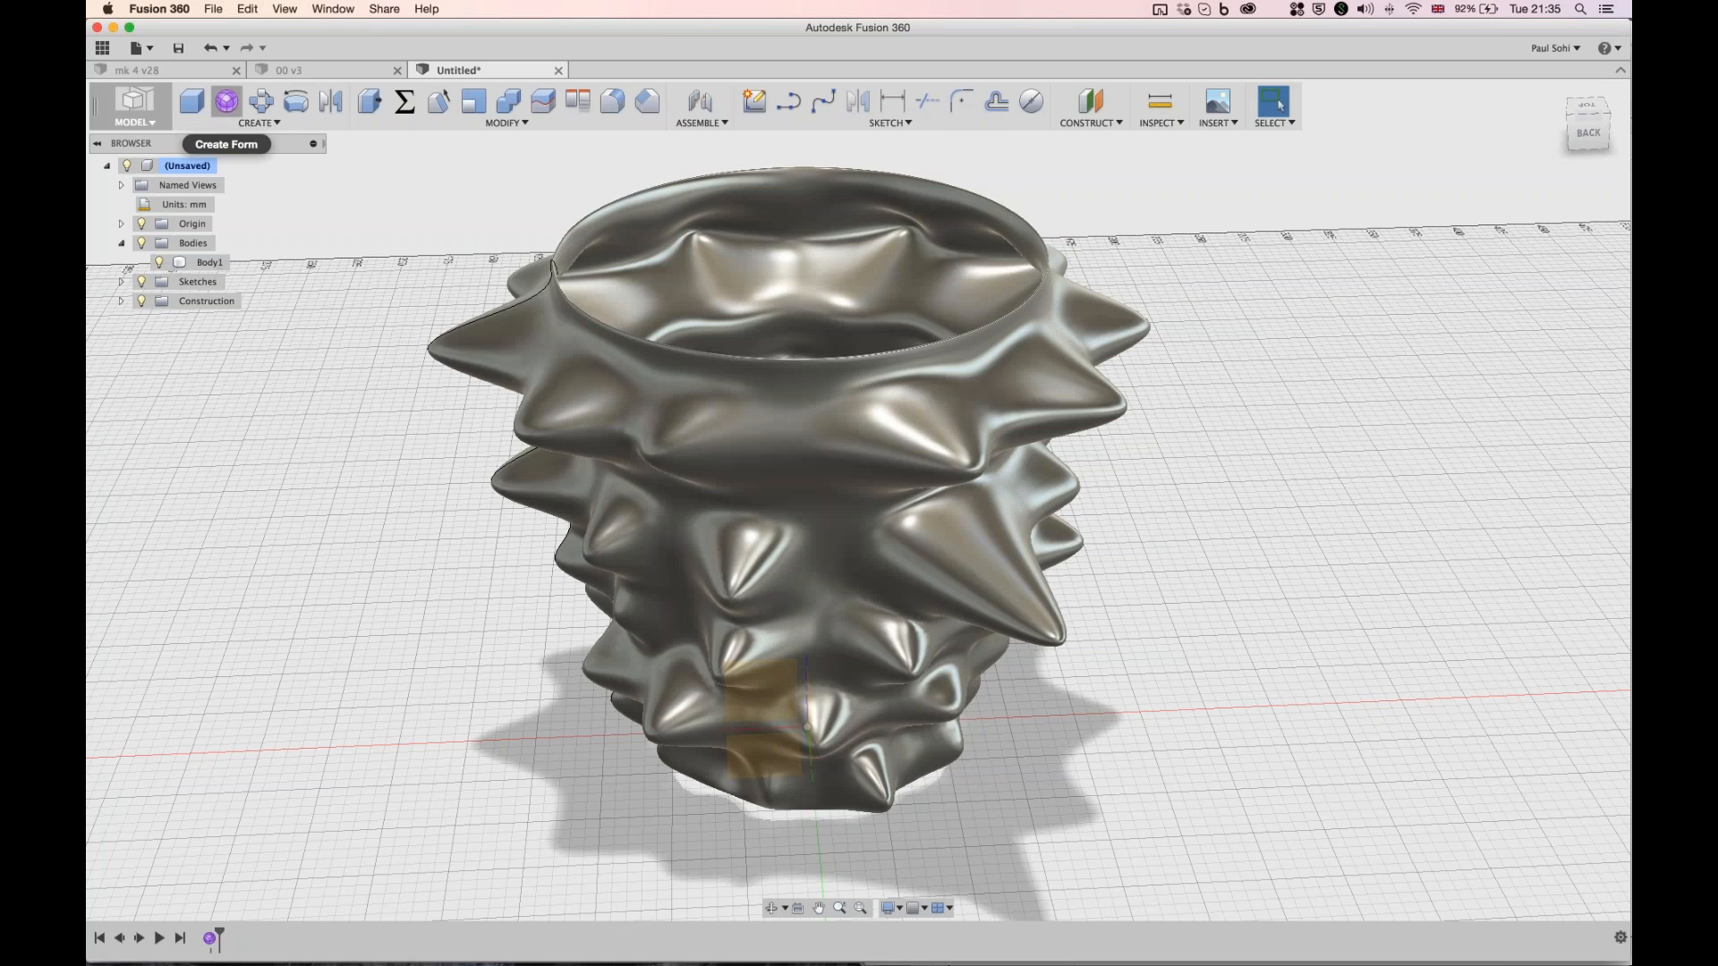
- Start a new form with a box beside the vase, about 123.5 by 135.2 mm, 170 mm high, 11 length faces and 5 height faces
{"action": "left_click", "coordinate": [227, 101]}
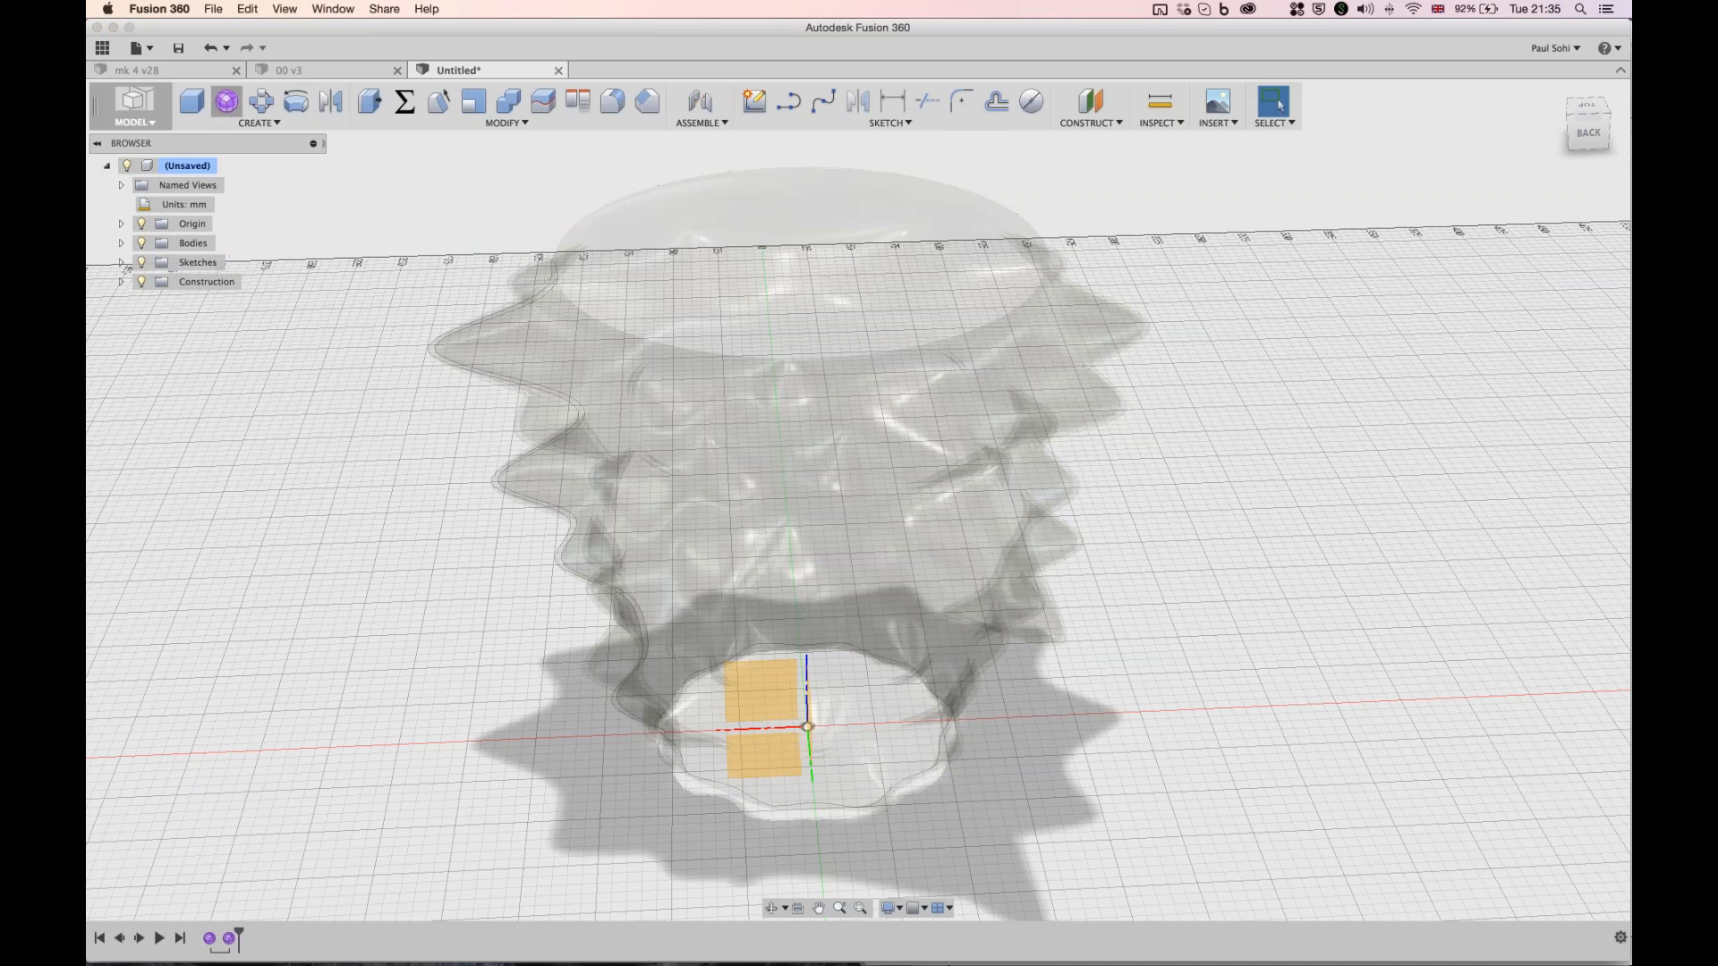
{"action": "left_click", "coordinate": [202, 123]}
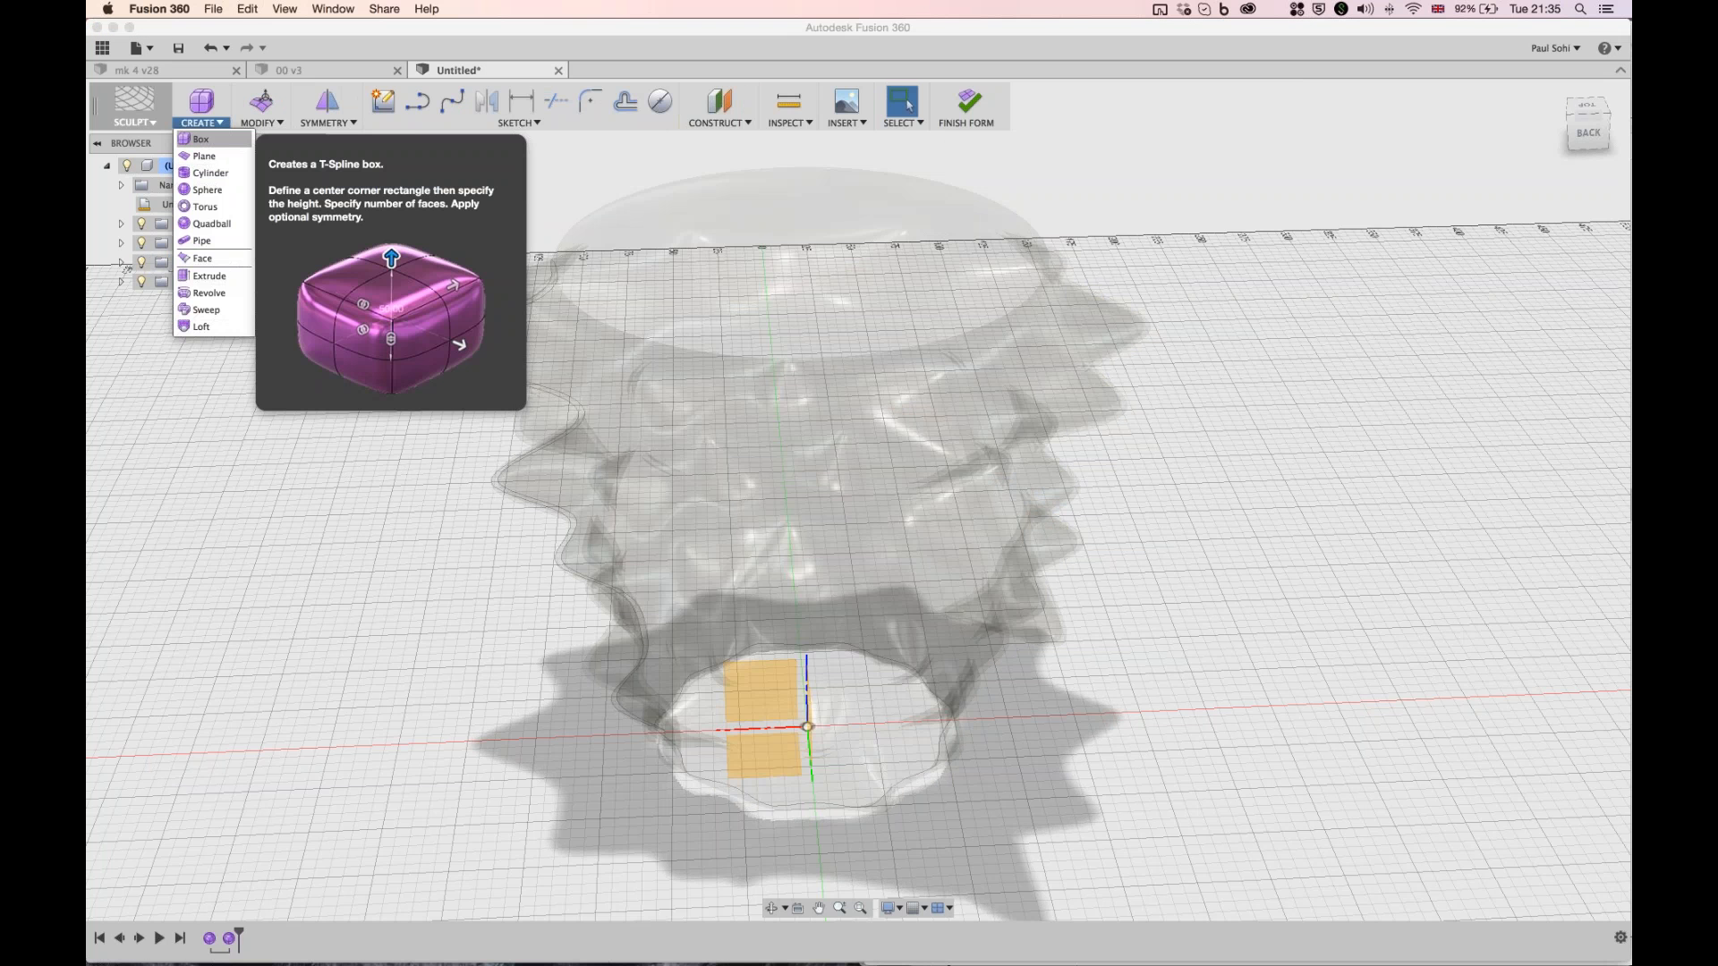
{"action": "left_click", "coordinate": [200, 138]}
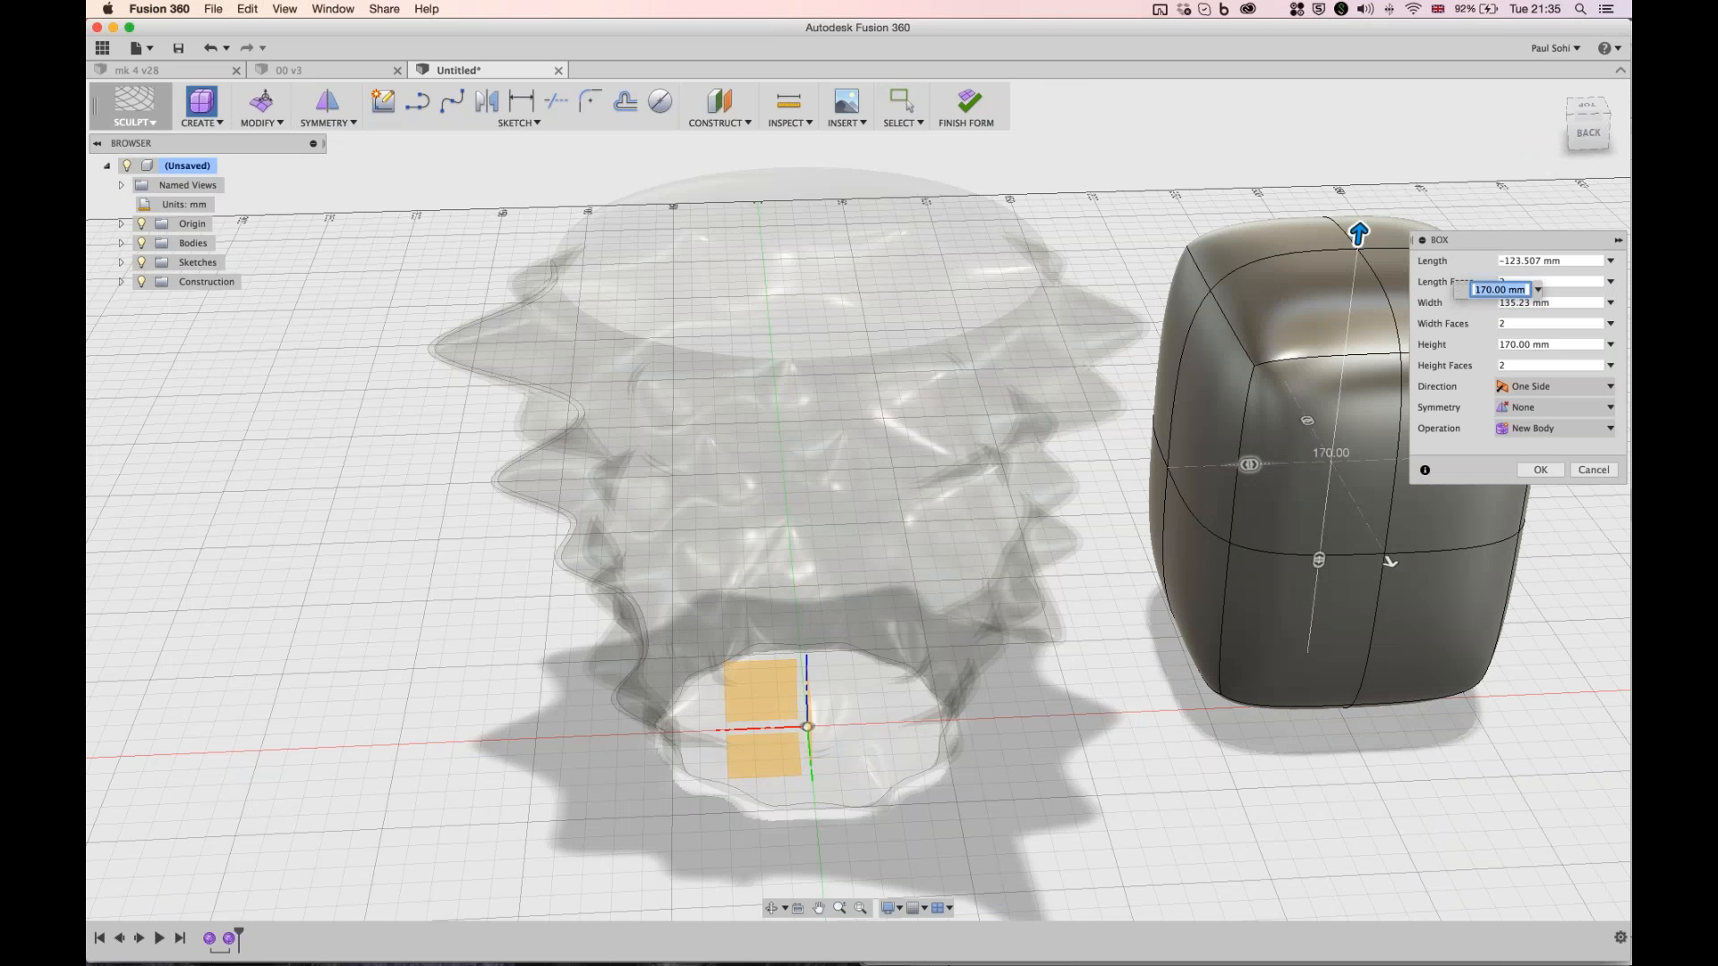
{"action": "type", "text": "11"}
{"action": "left_click_drag", "start_coordinate": [1319, 559], "coordinate": [1325, 508]}
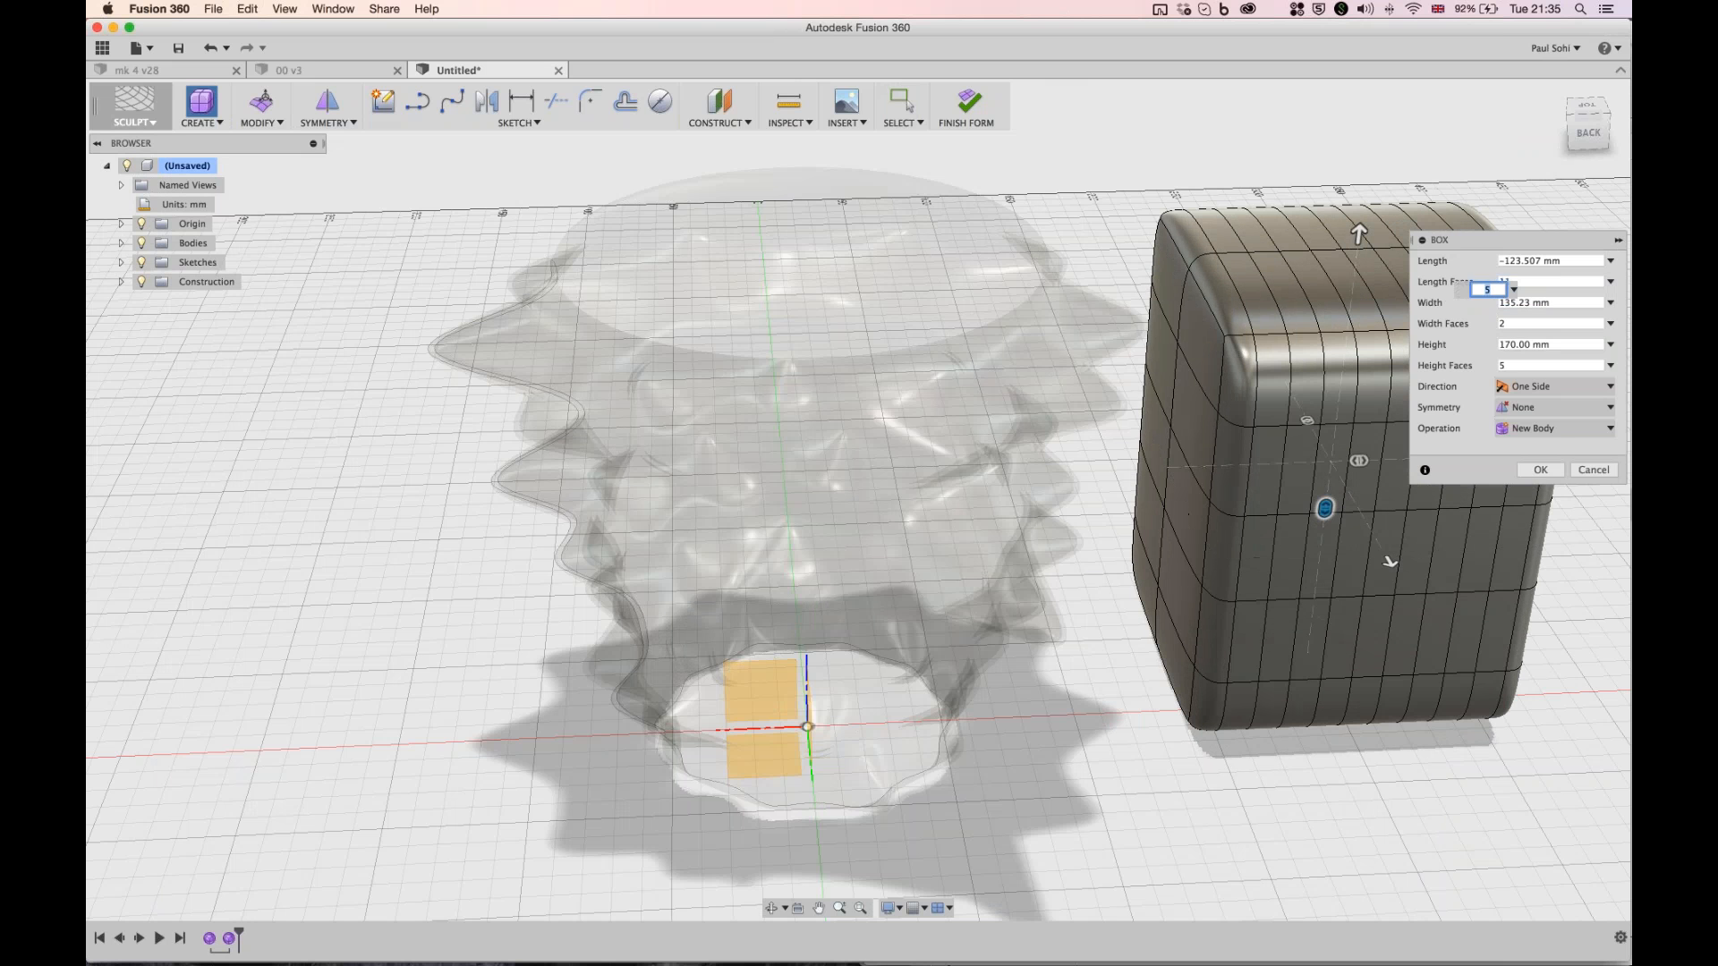
{"action": "left_click", "coordinate": [1539, 470]}
- Shift one face on the box's front sideways by about 40 mm so that it crosses its neighbouring faces
{"action": "left_click", "coordinate": [1405, 376]}
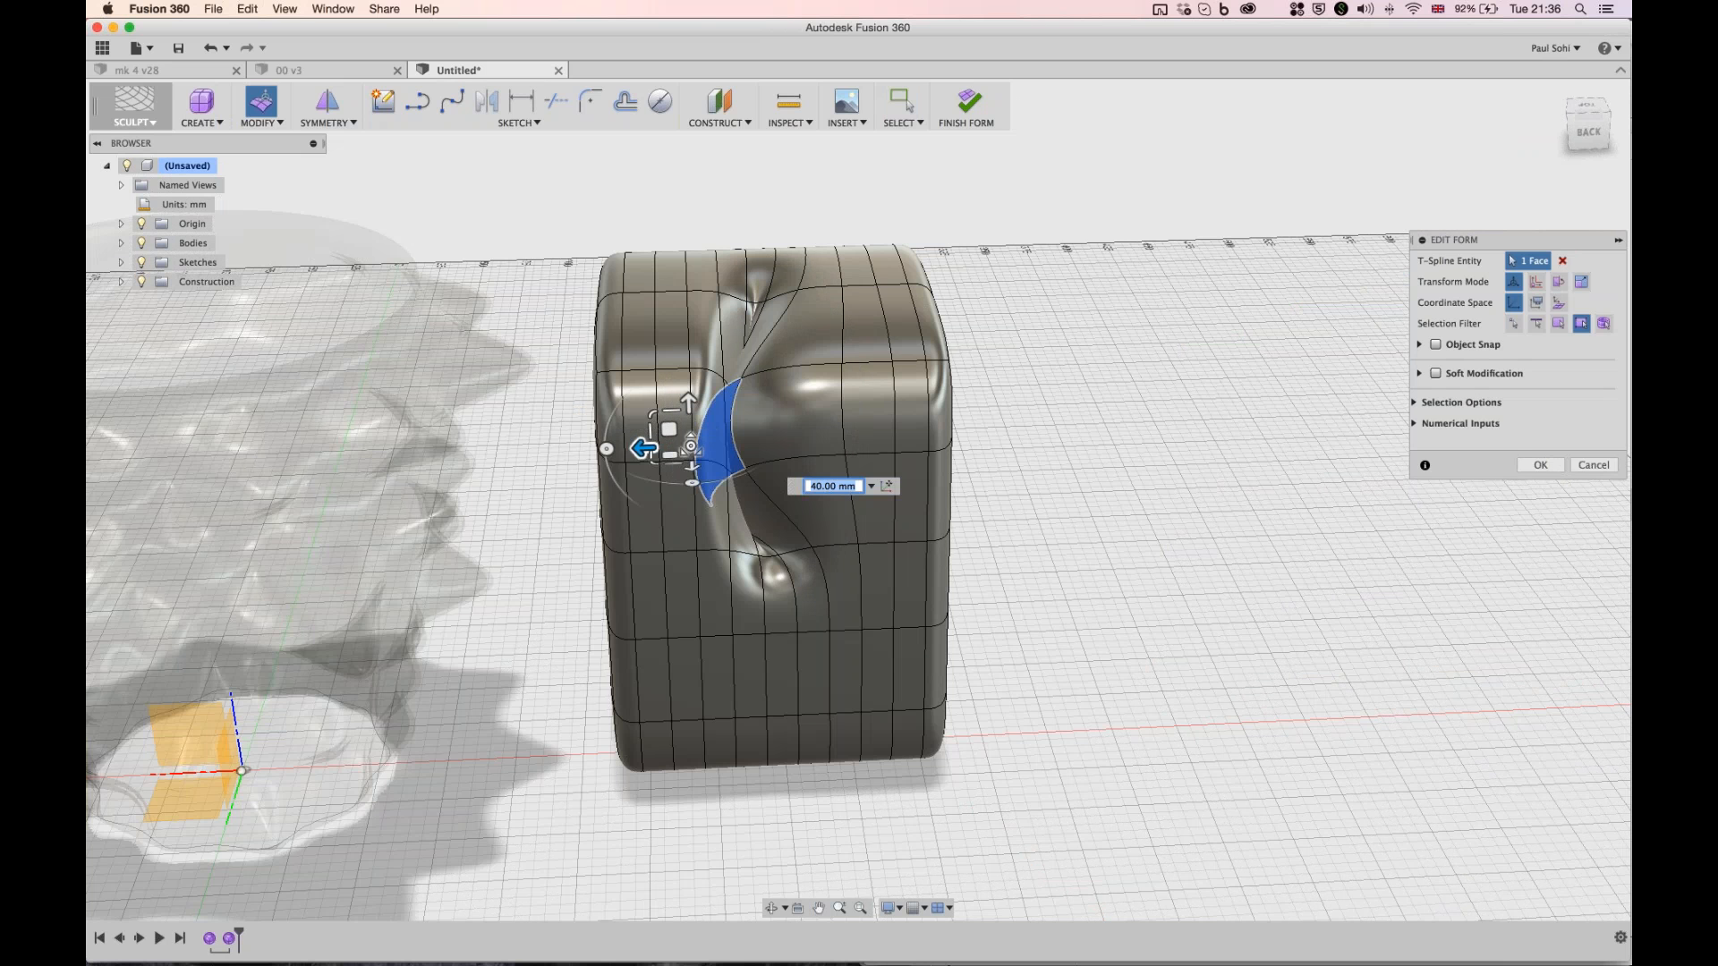
{"action": "scroll", "coordinate": [682, 429], "scroll_direction": "up", "scroll_amount": 1}
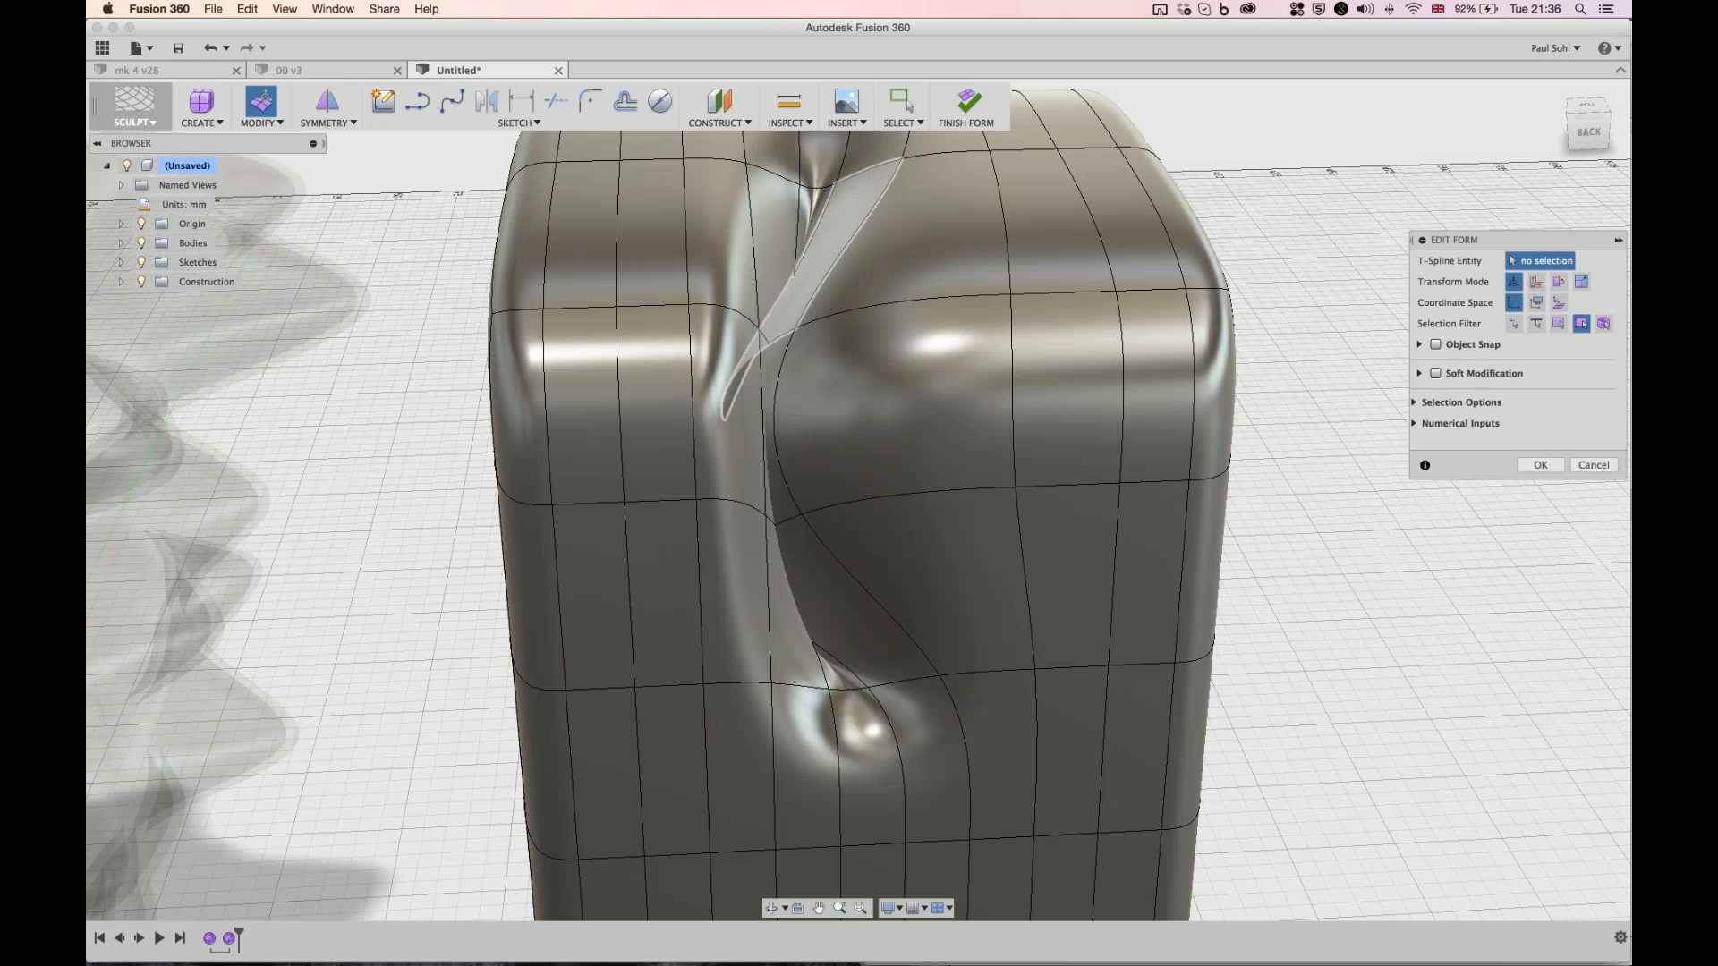
{"action": "key", "text": "Return"}
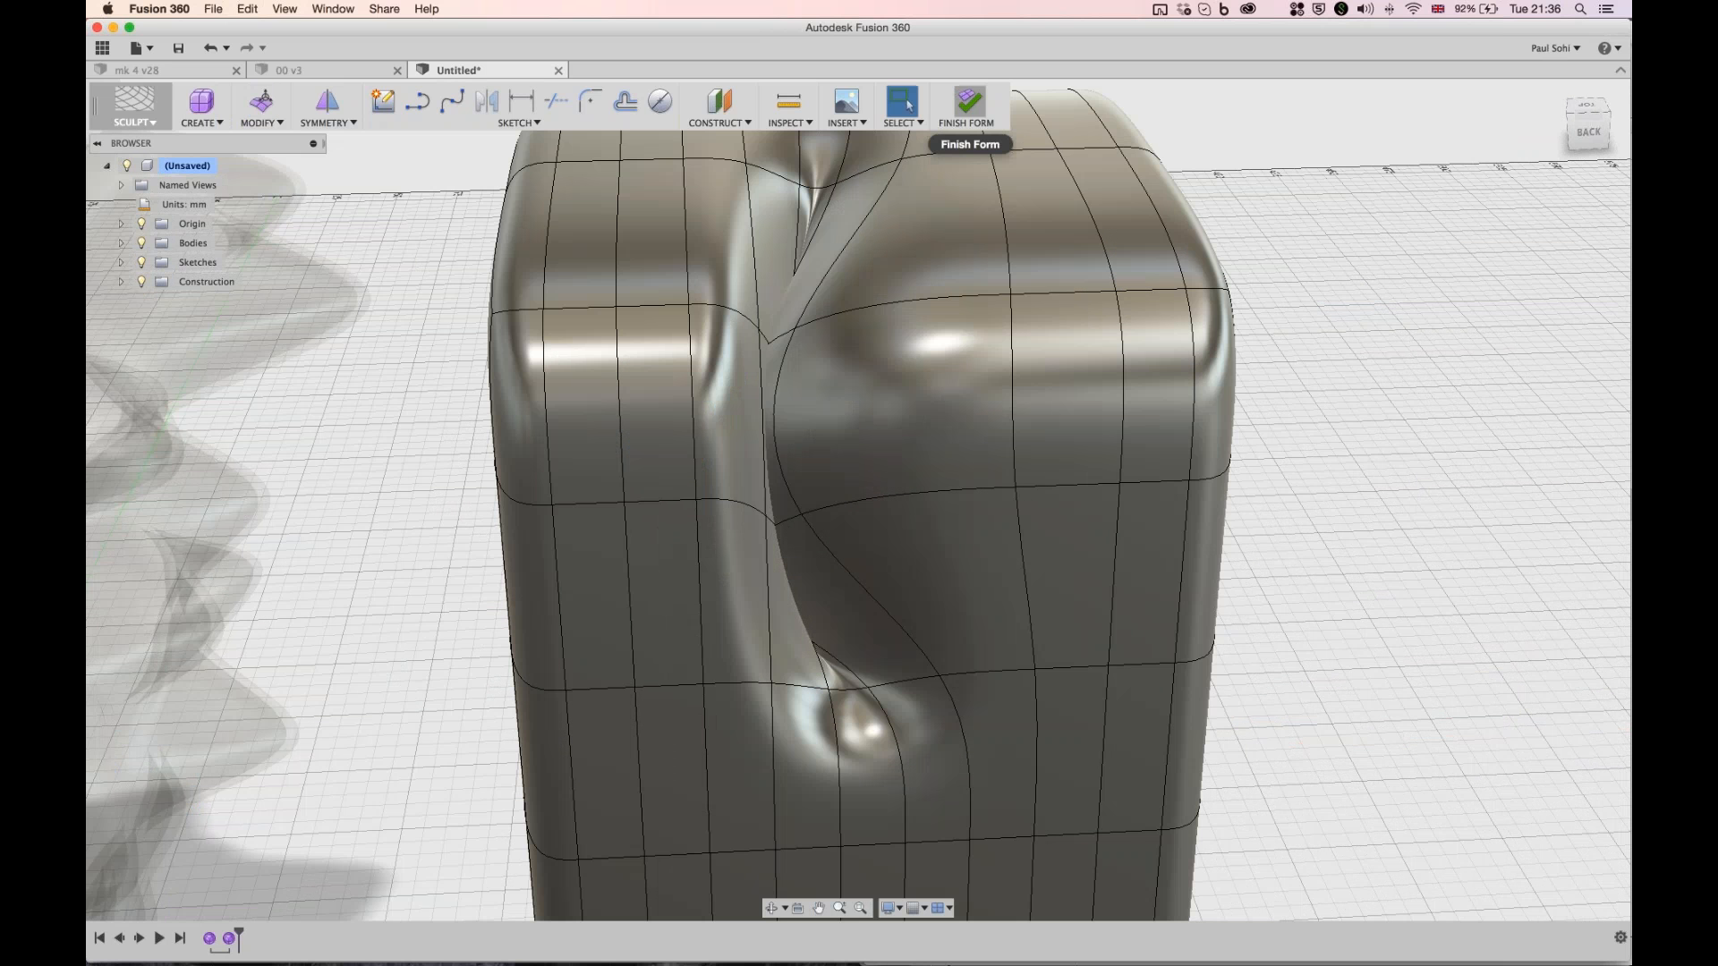
- Try to finish the form with the box's crossing faces, return to sculpting and dismiss the error report
{"action": "left_click", "coordinate": [966, 103]}
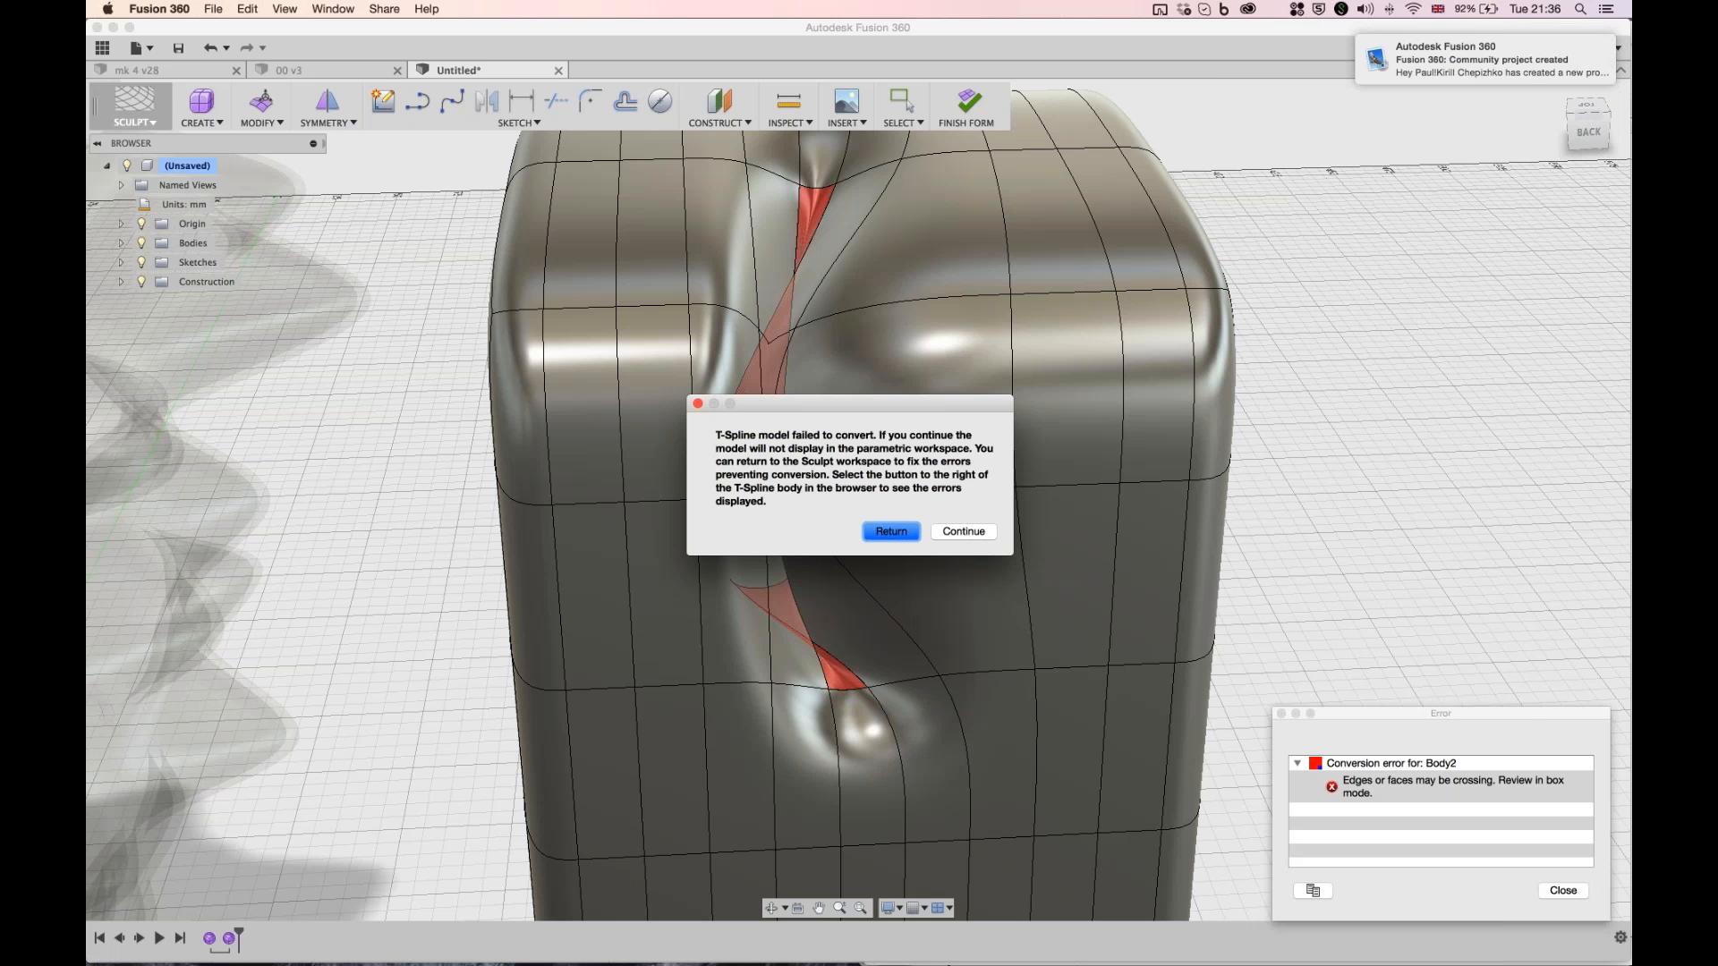
{"action": "key", "text": "Return"}
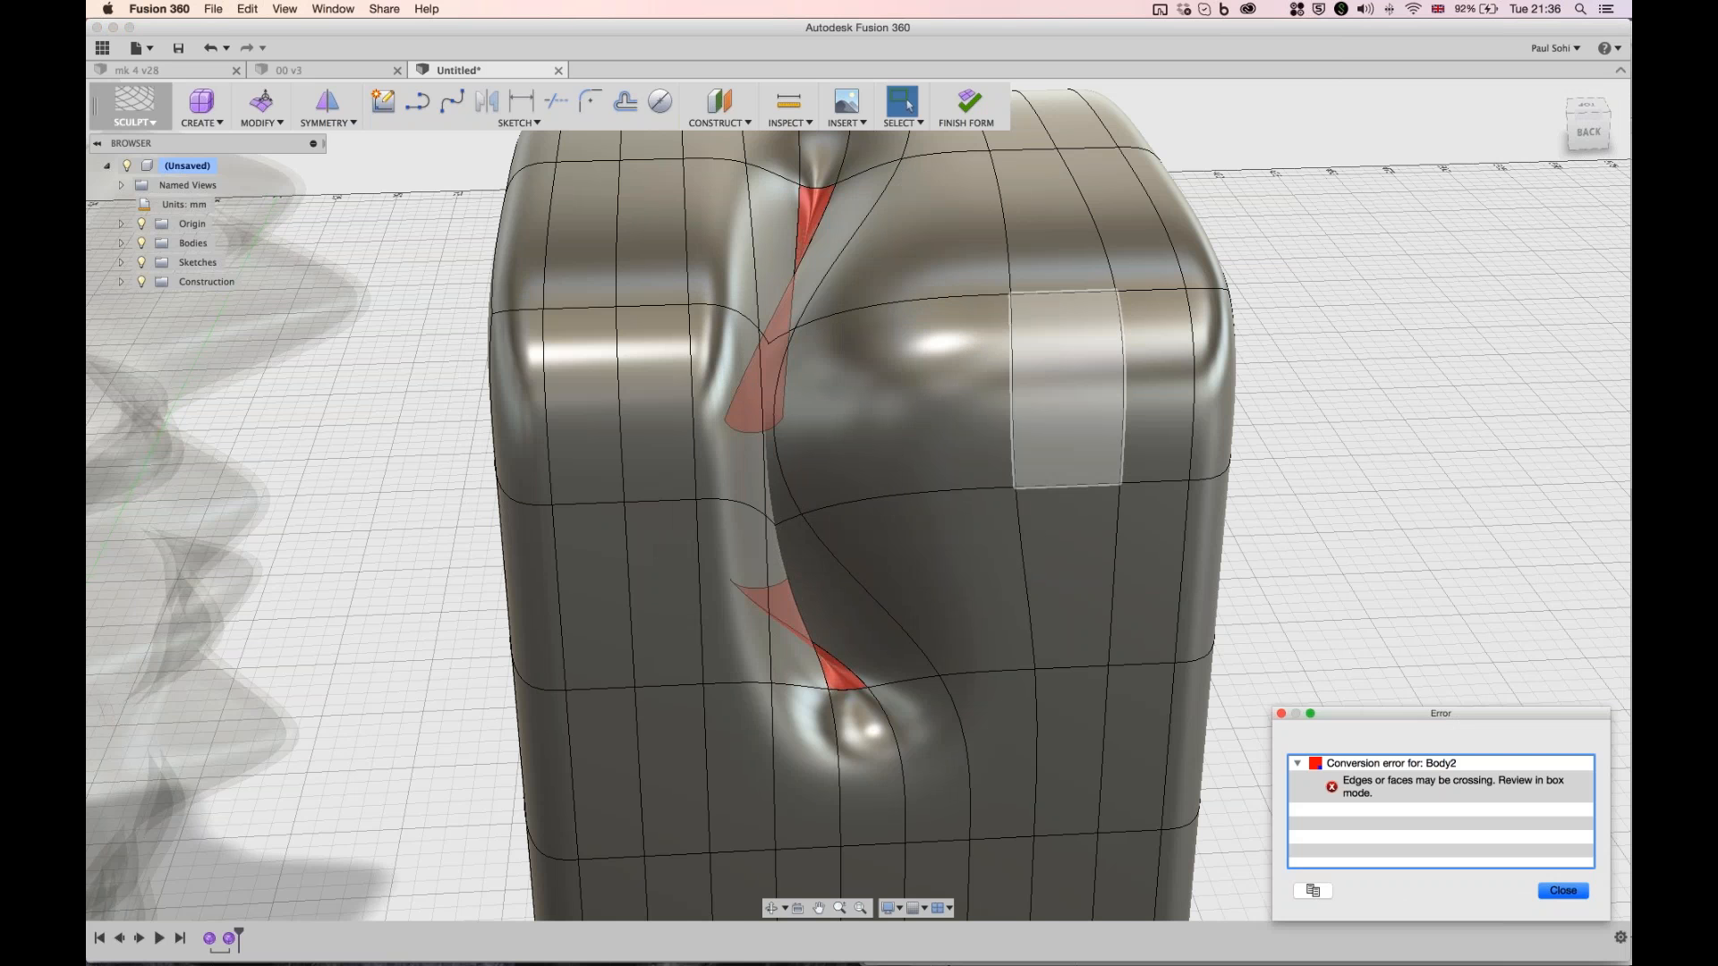
{"action": "scroll", "coordinate": [1057, 394], "scroll_direction": "down", "scroll_amount": 2}
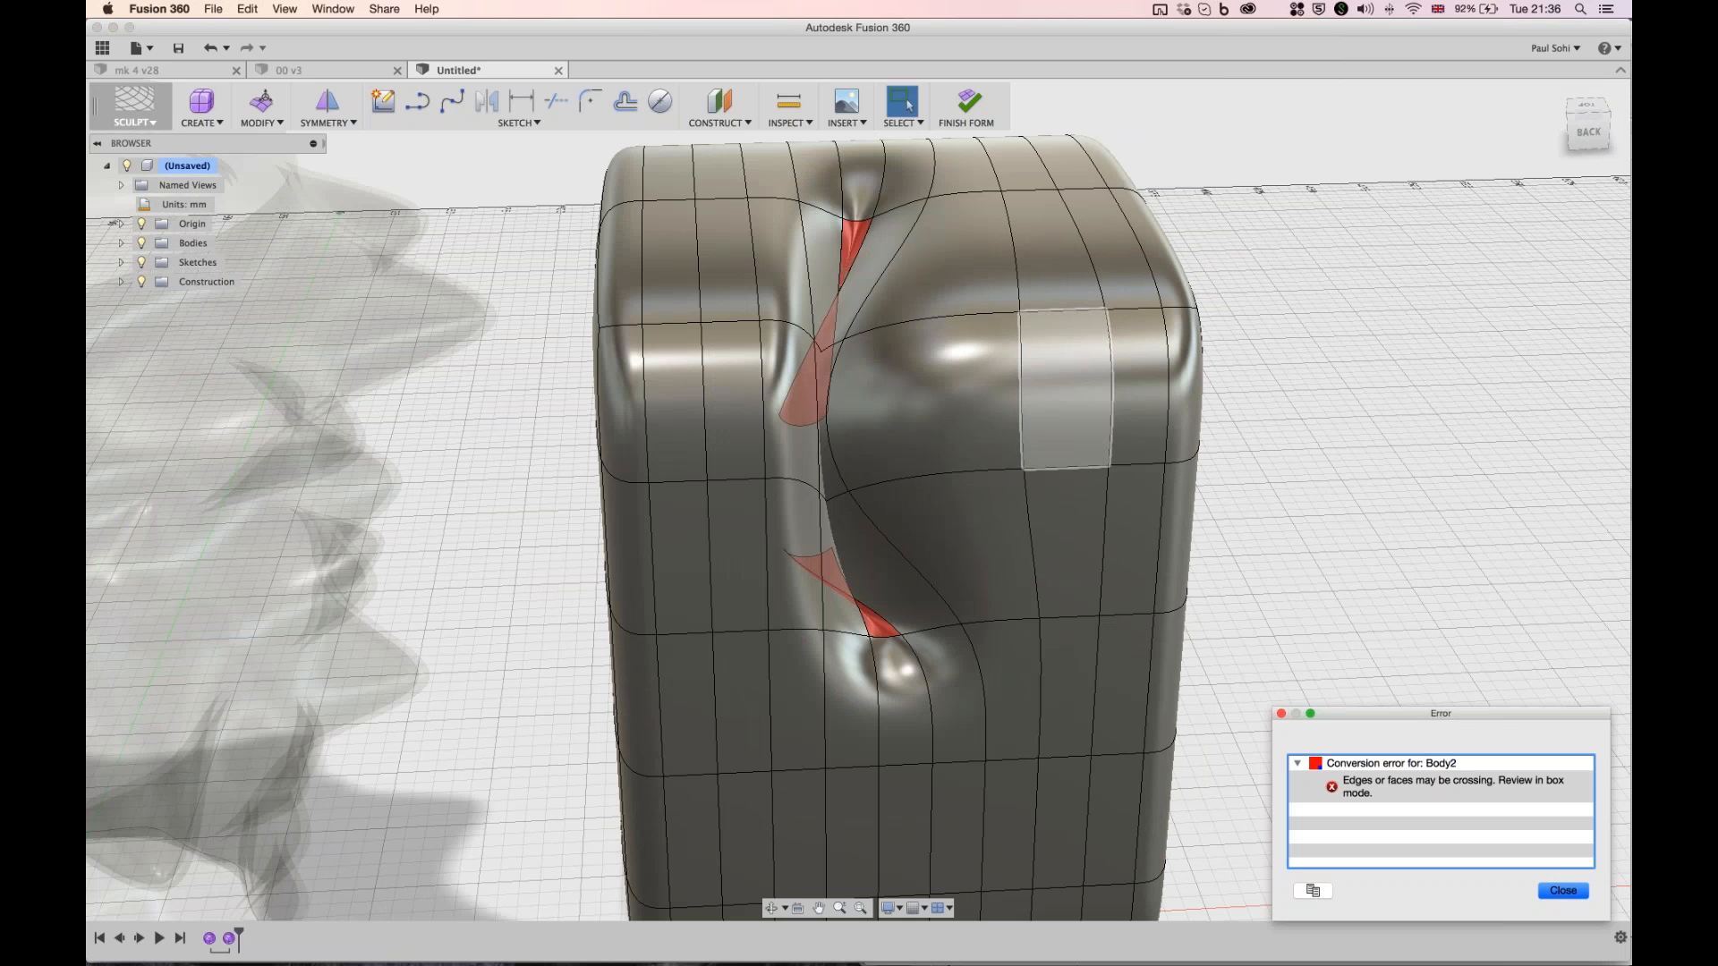
{"action": "key", "text": "Return"}
{"action": "scroll", "coordinate": [1183, 637], "scroll_direction": "down", "scroll_amount": 3}
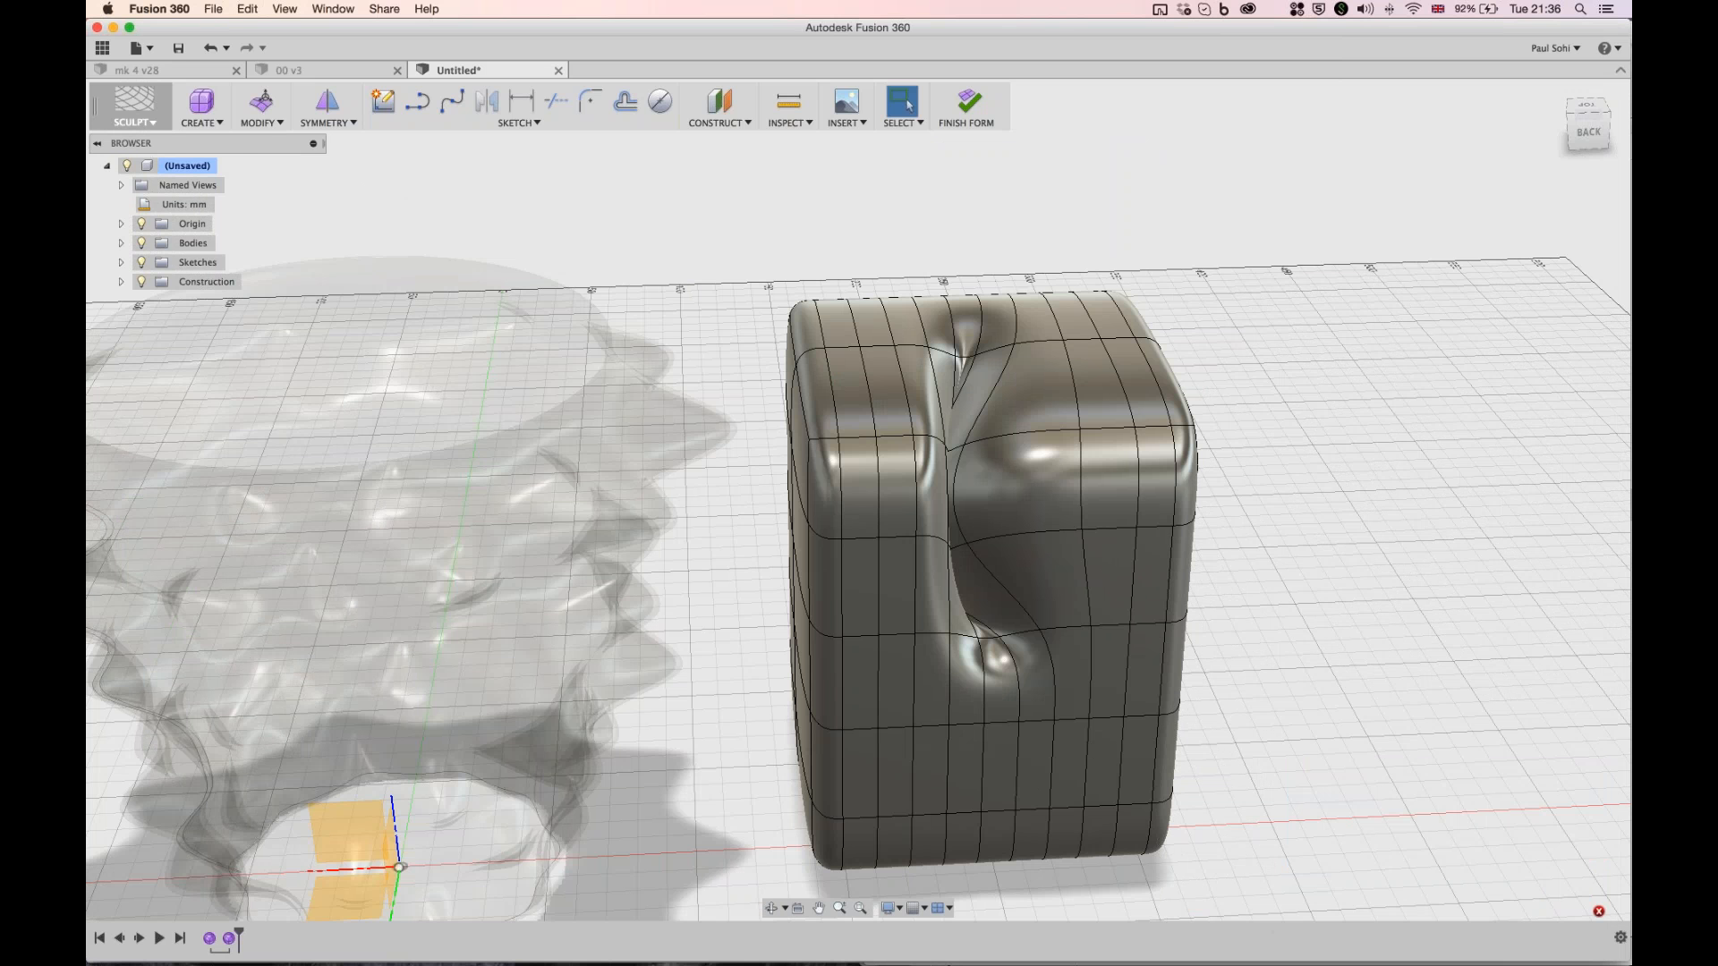
- Sketch a circle about 105.3 mm in diameter, centred on the origin, over the vase's bottom opening and finish the sketch
{"action": "left_click_drag", "start_coordinate": [1587, 117], "coordinate": [1561, 131]}
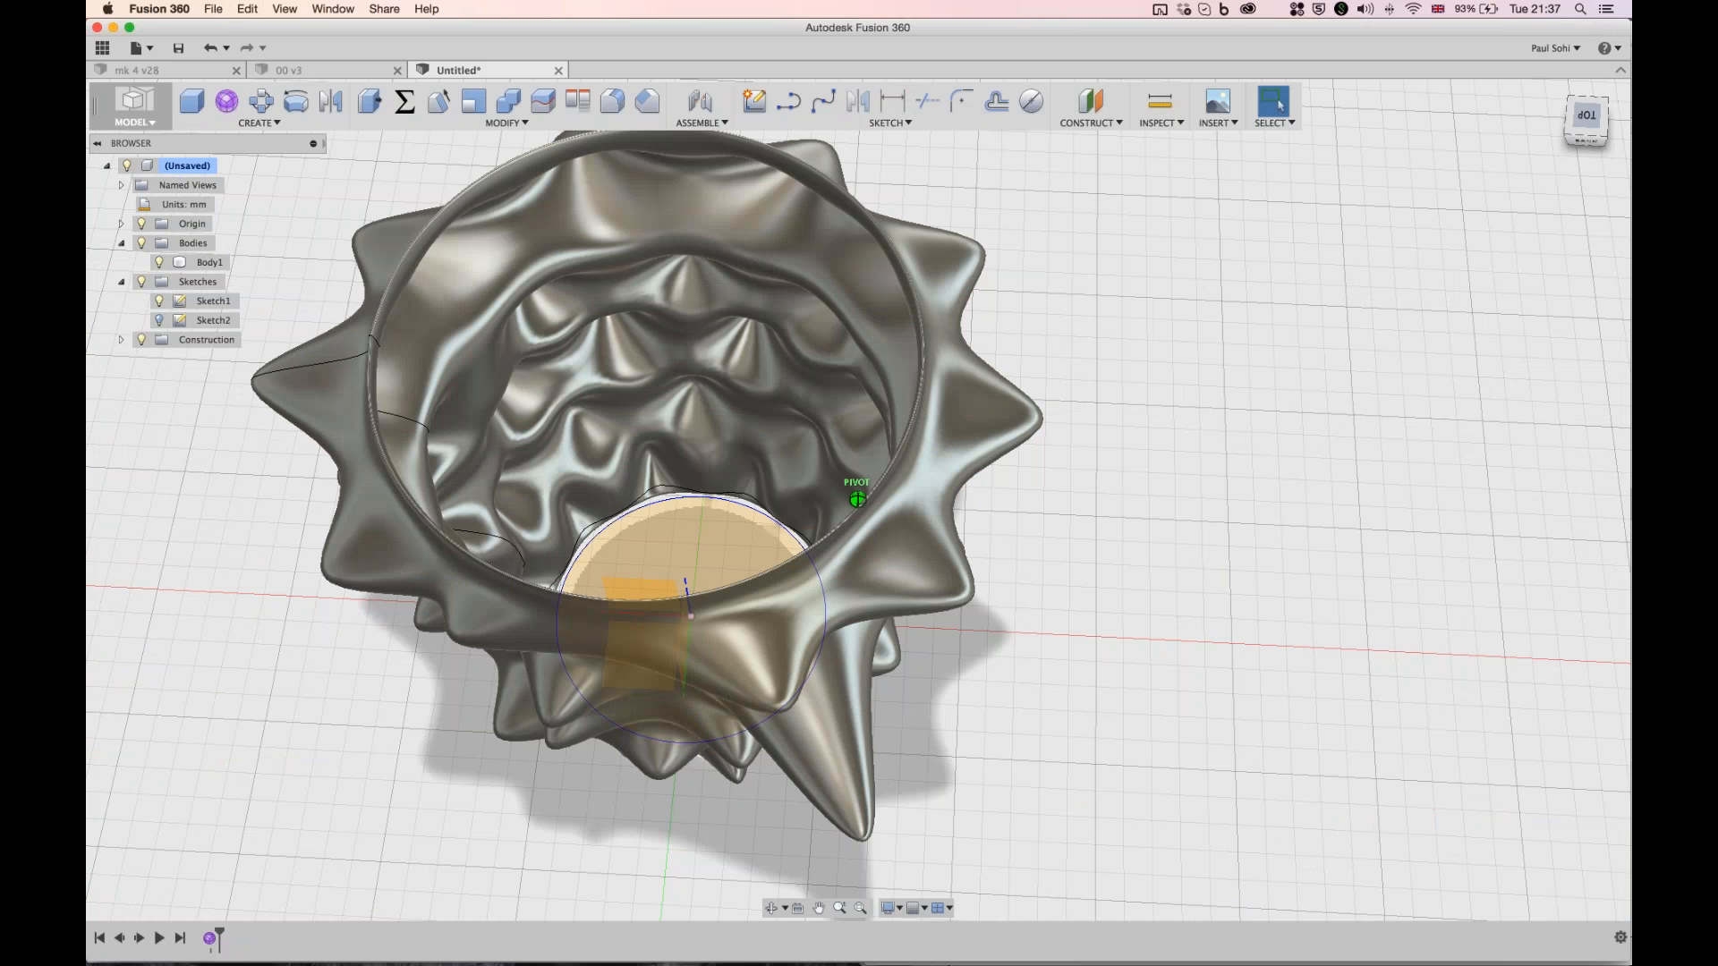
{"action": "middle_click_drag", "start_coordinate": [857, 499], "coordinate": [857, 268], "text": "shift"}
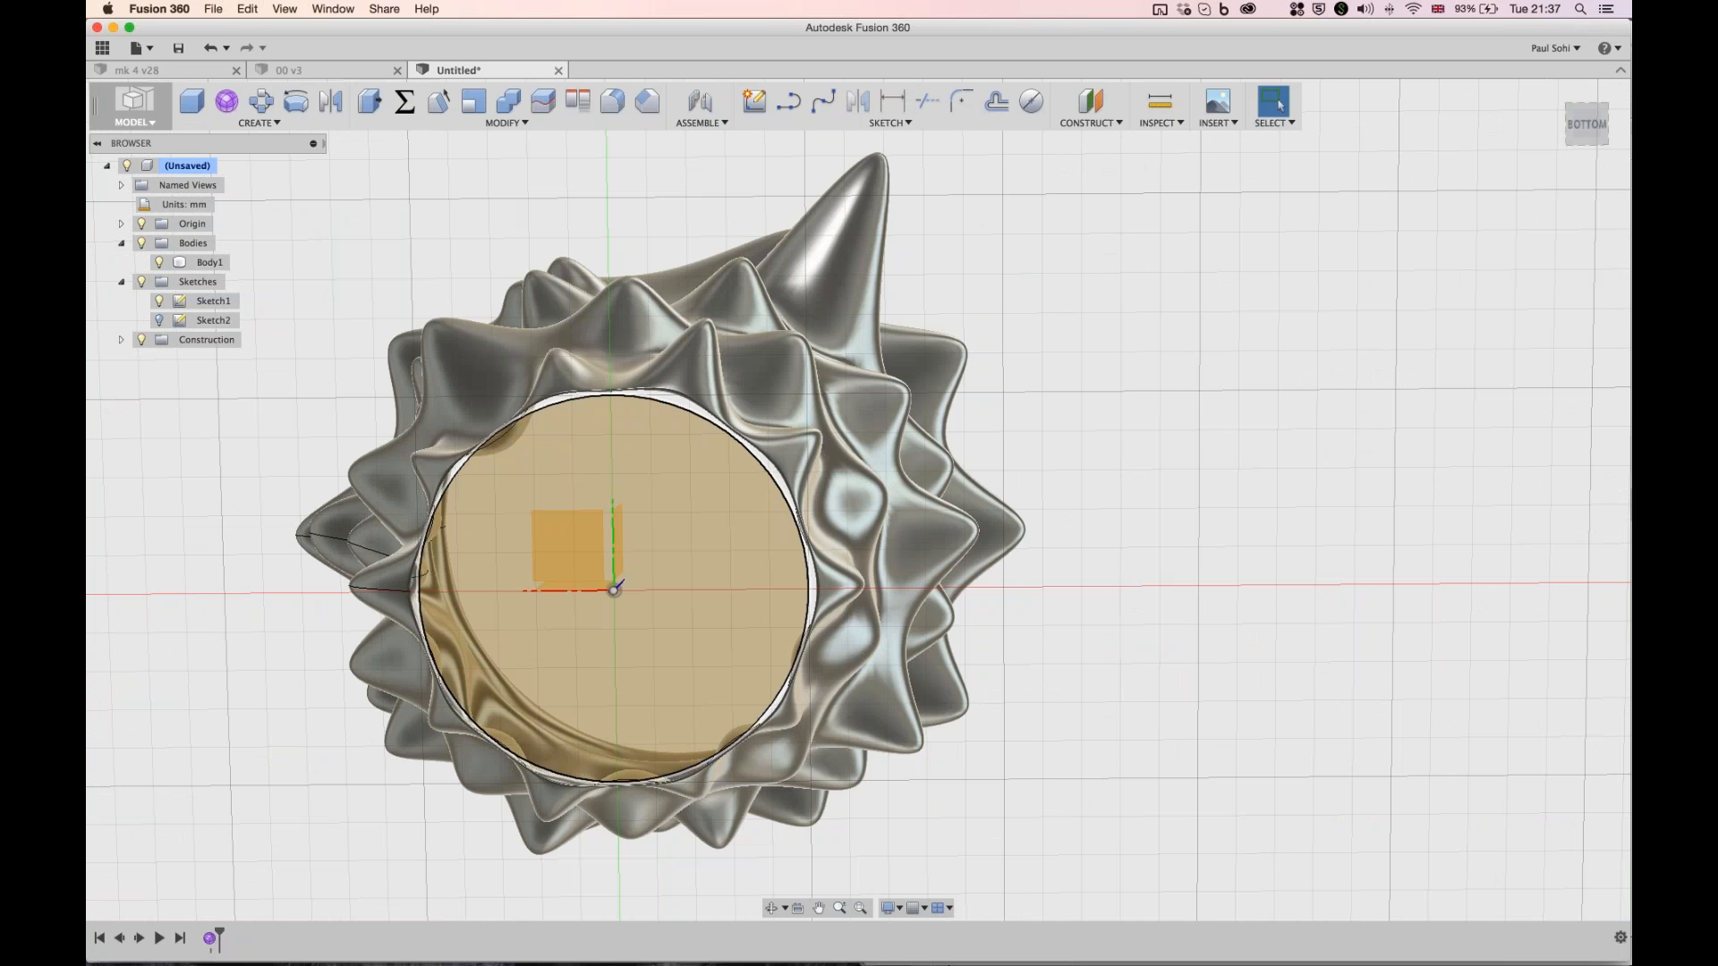
{"action": "middle_click_drag", "start_coordinate": [857, 269], "coordinate": [857, 499], "text": "shift"}
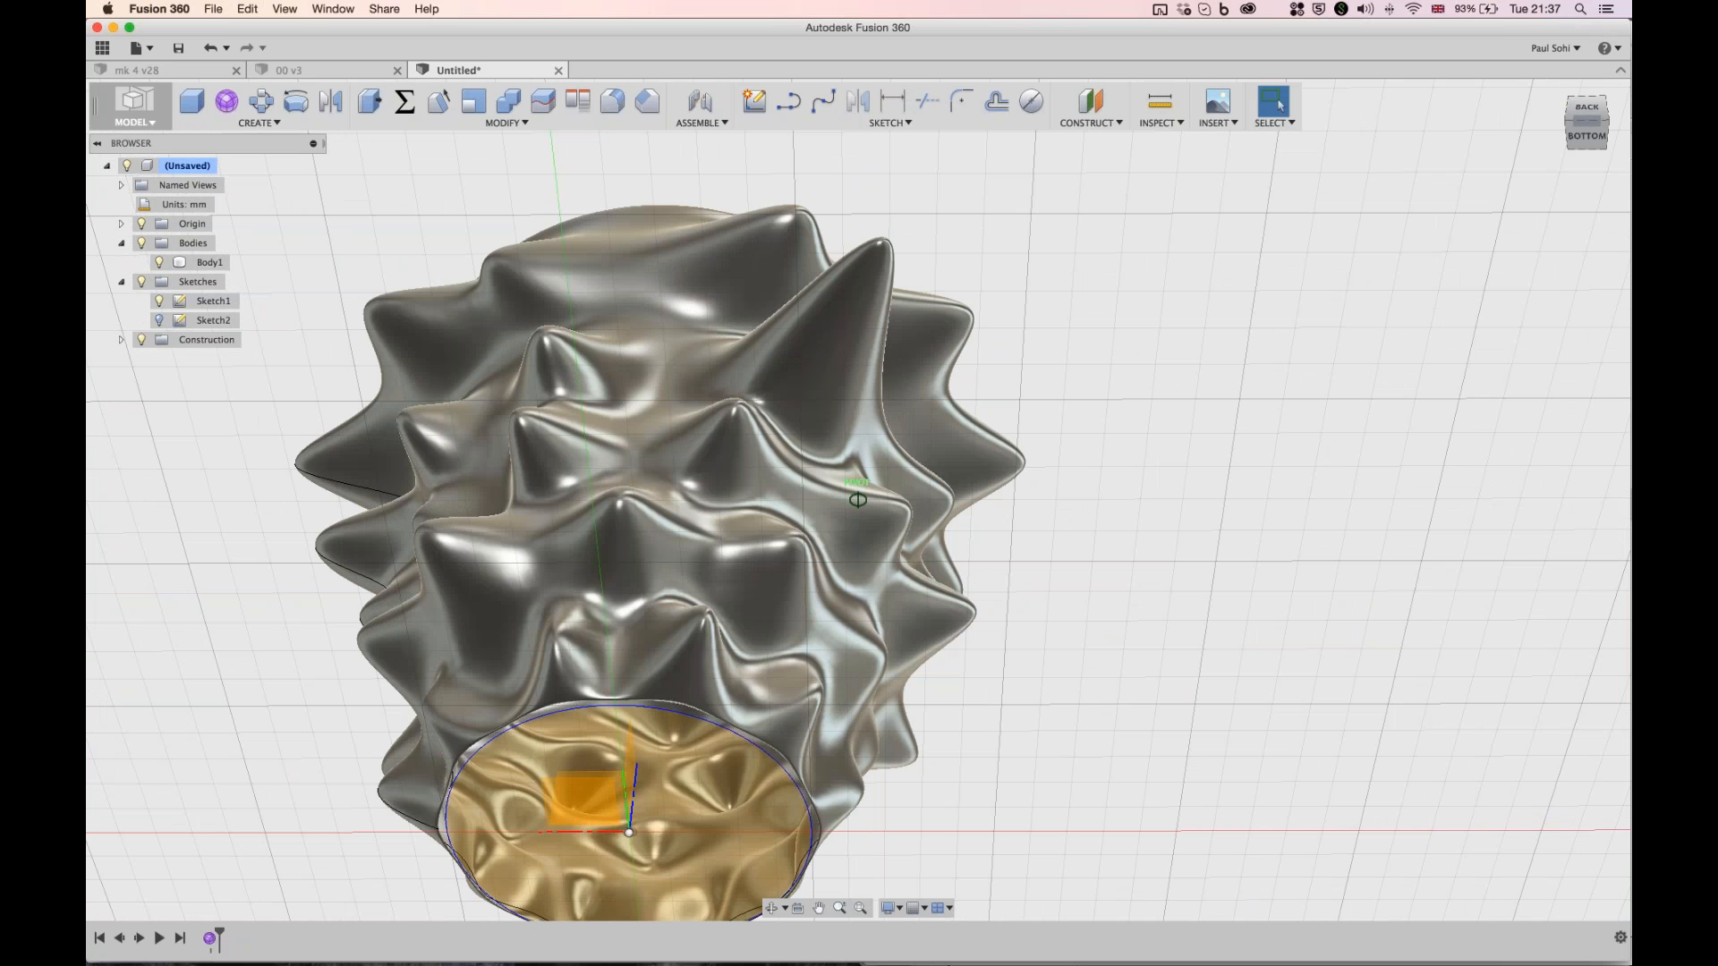
{"action": "right_click", "coordinate": [199, 302]}
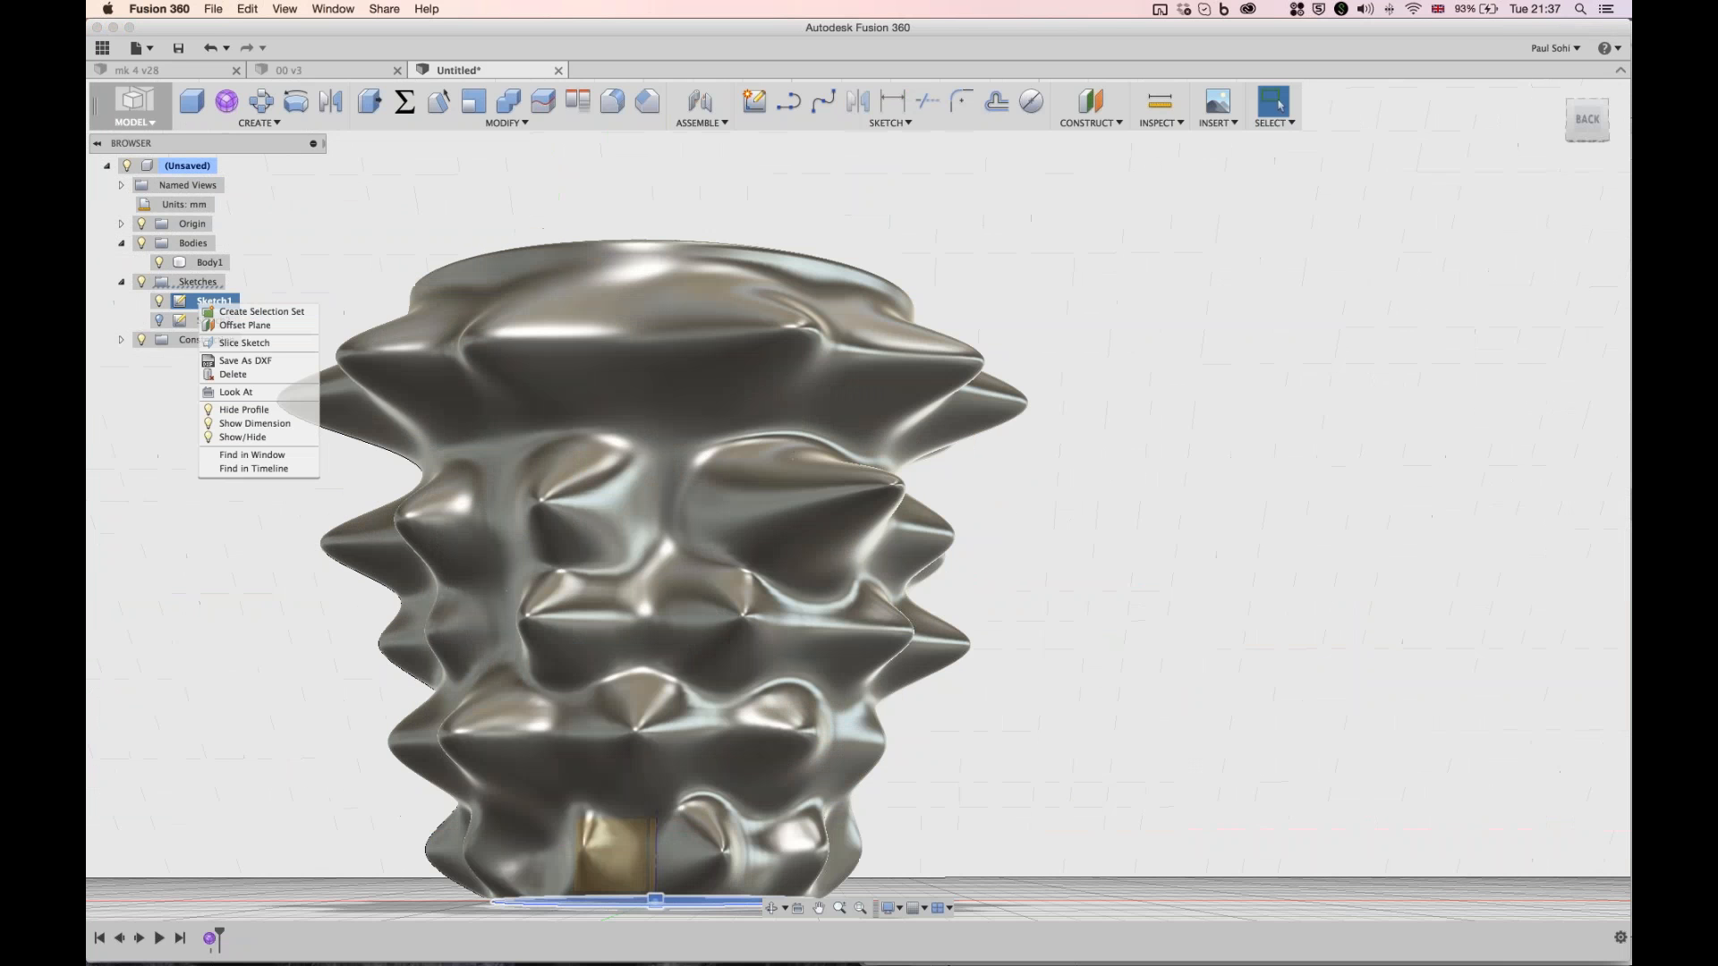
{"action": "left_click", "coordinate": [234, 360]}
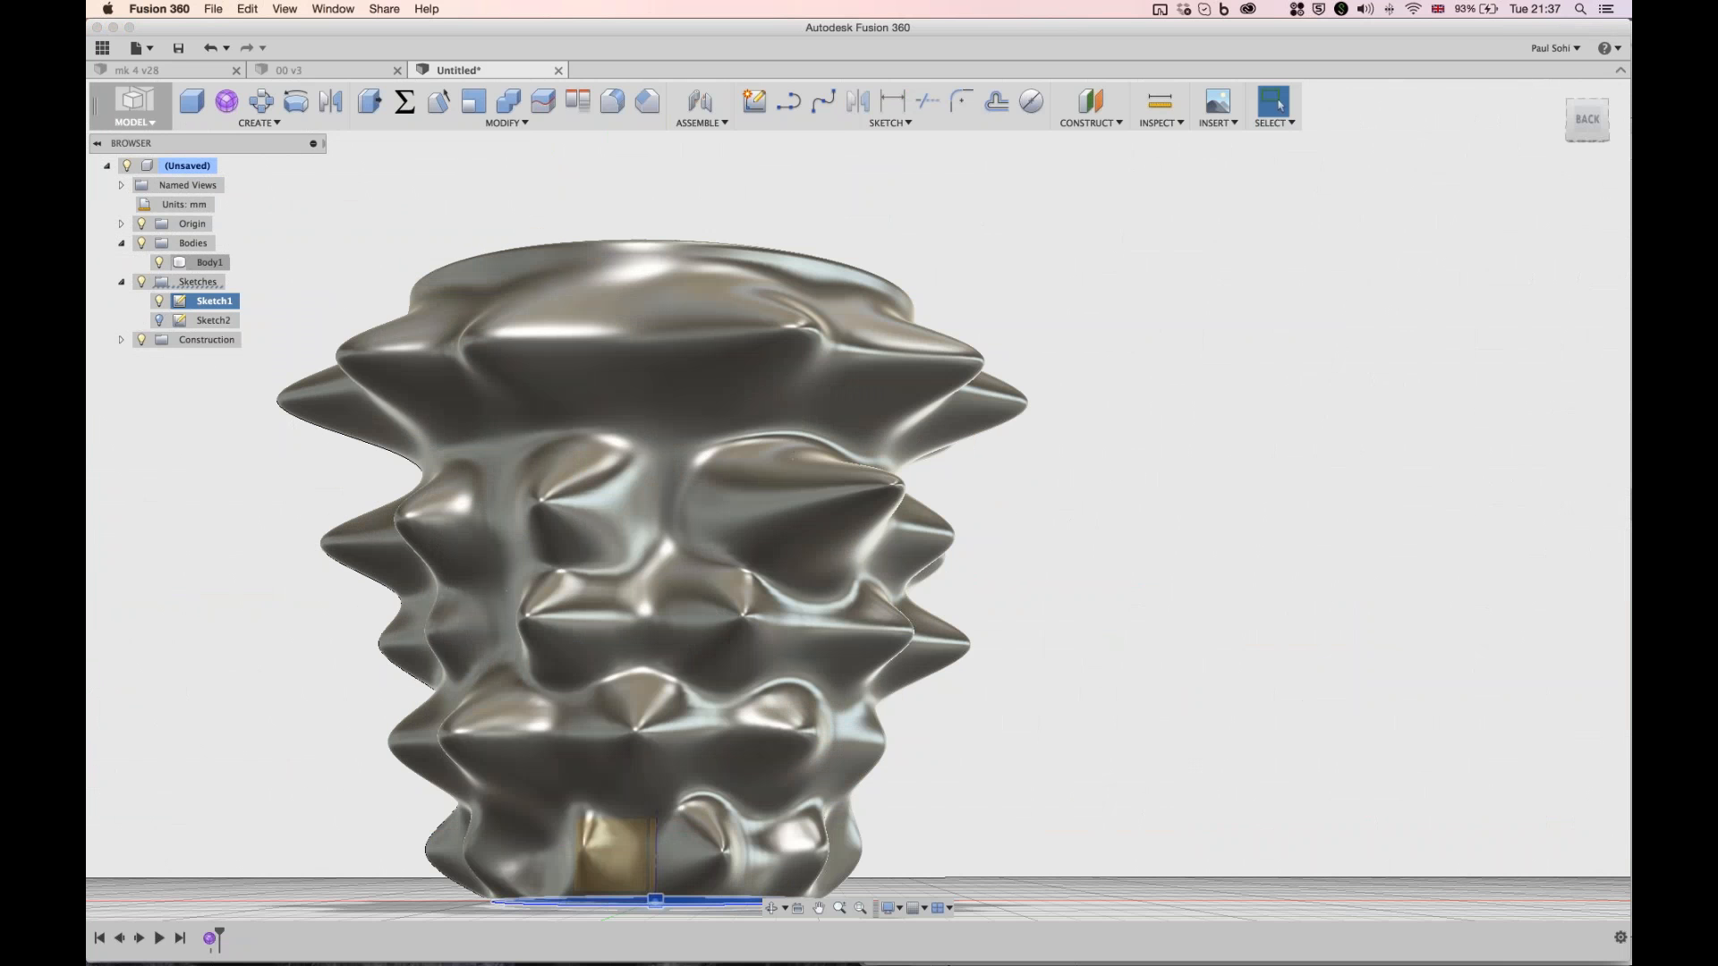
{"action": "left_click", "coordinate": [754, 101]}
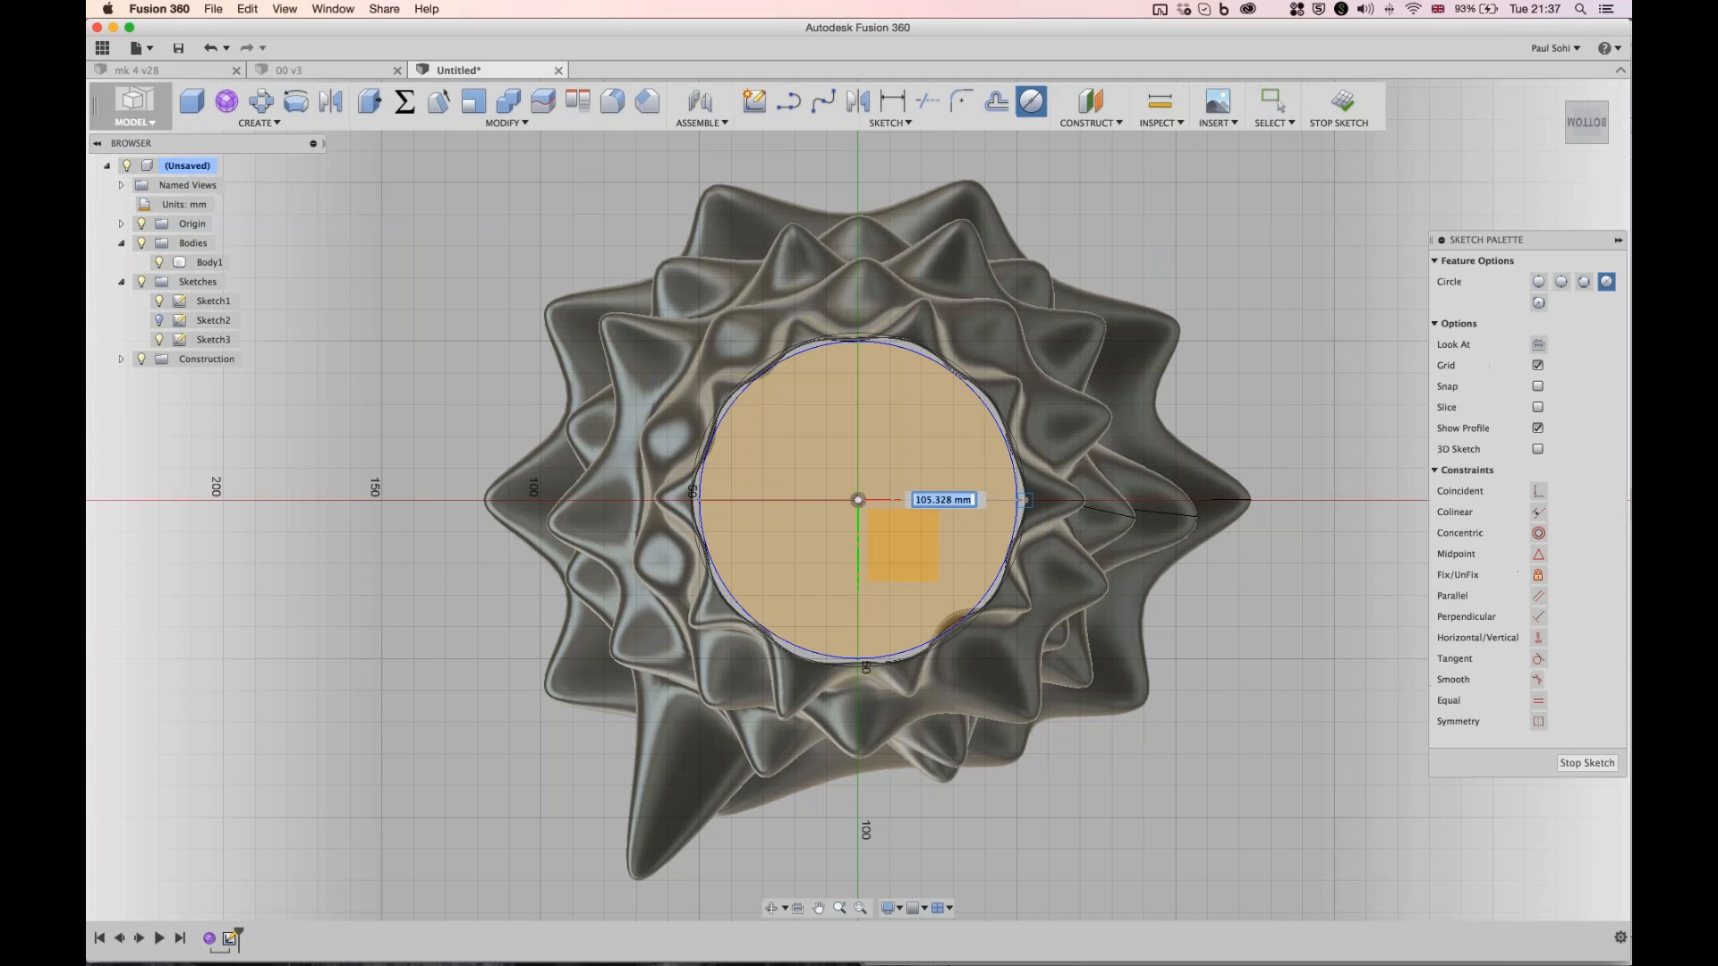
{"action": "left_click", "coordinate": [1025, 500]}
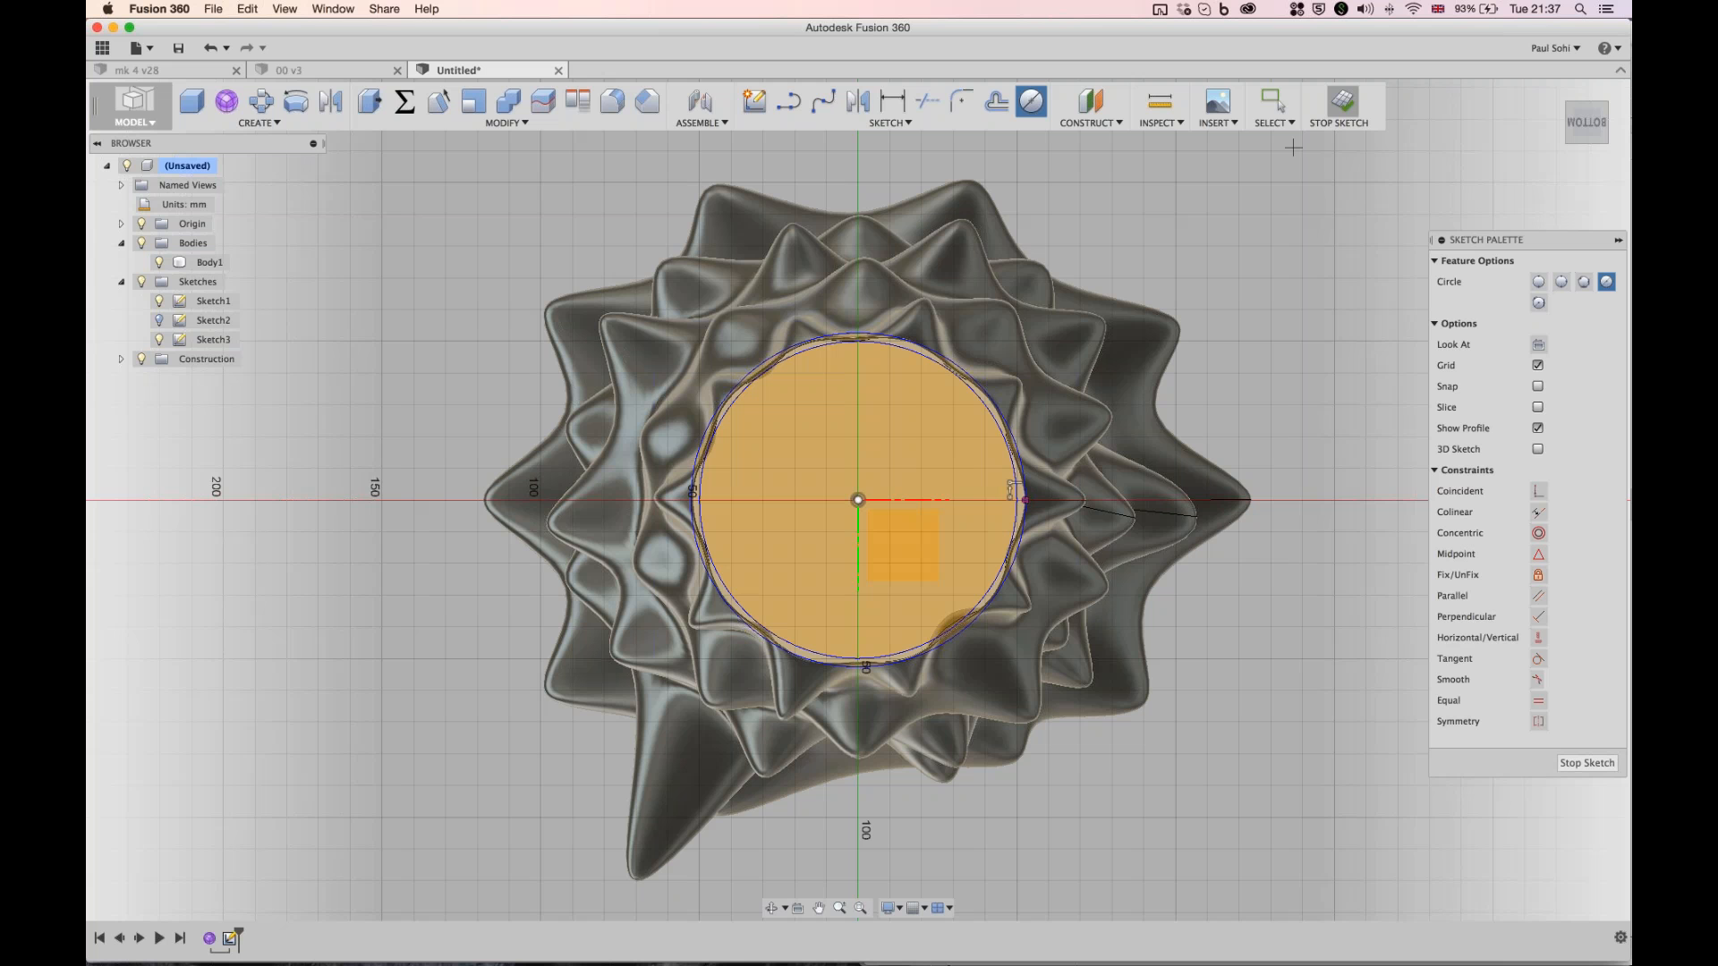
{"action": "left_click", "coordinate": [1339, 103]}
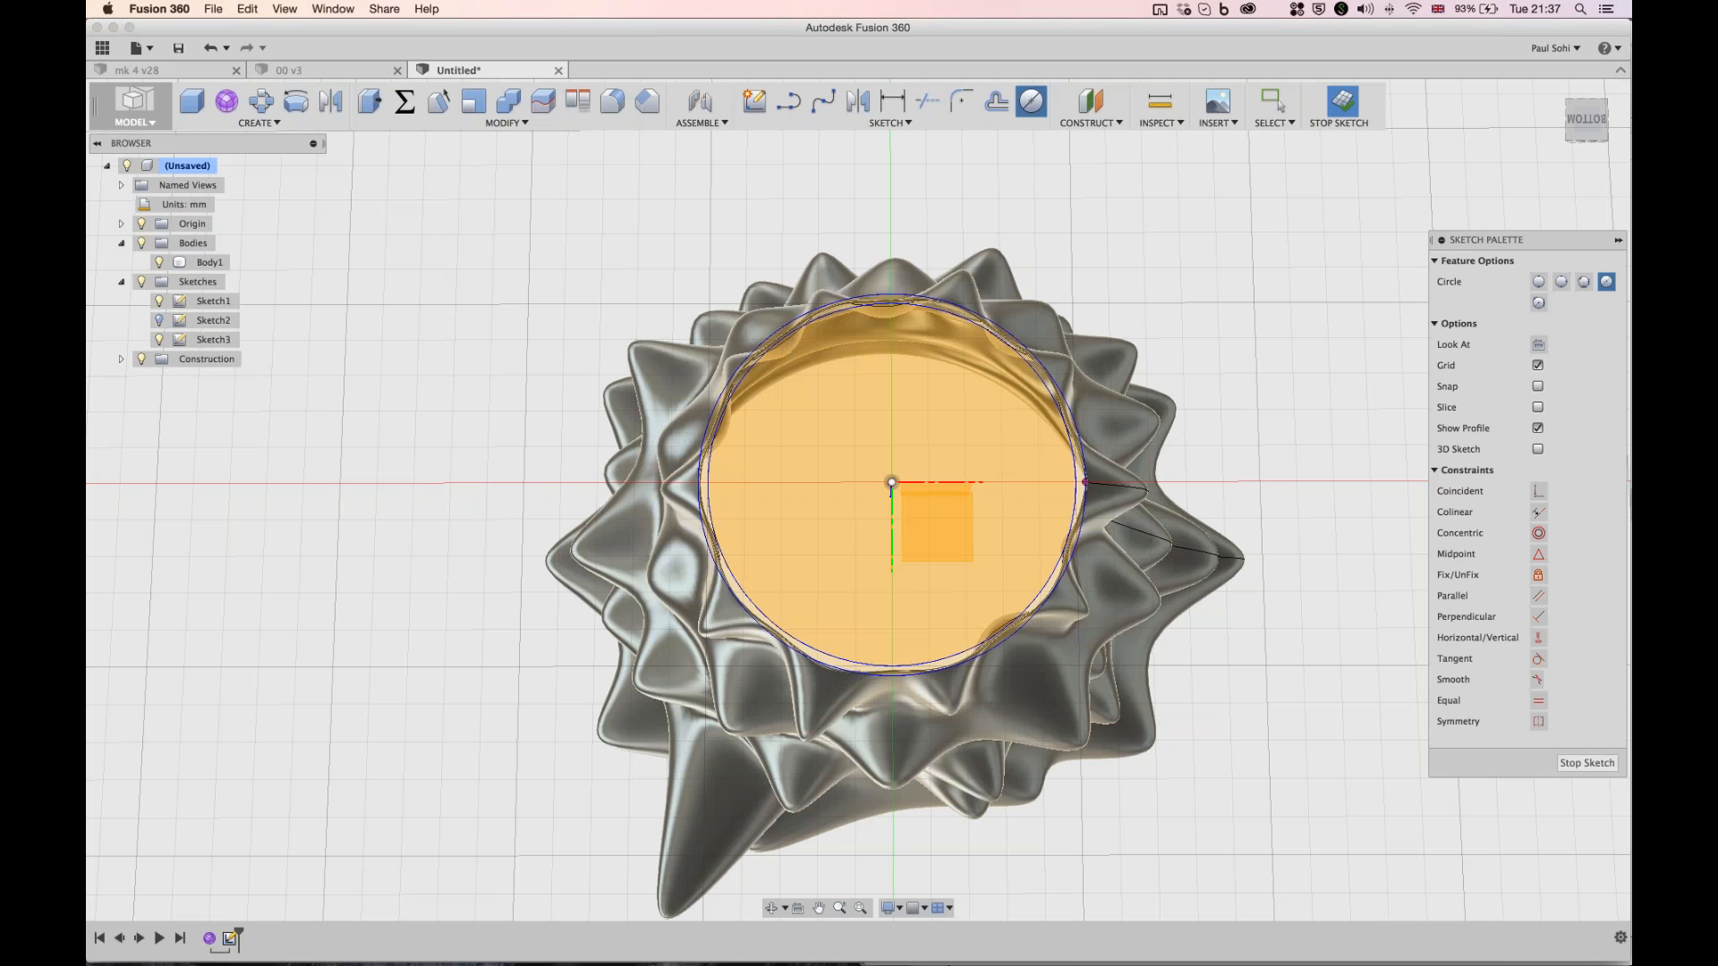
{"action": "left_click", "coordinate": [1338, 103]}
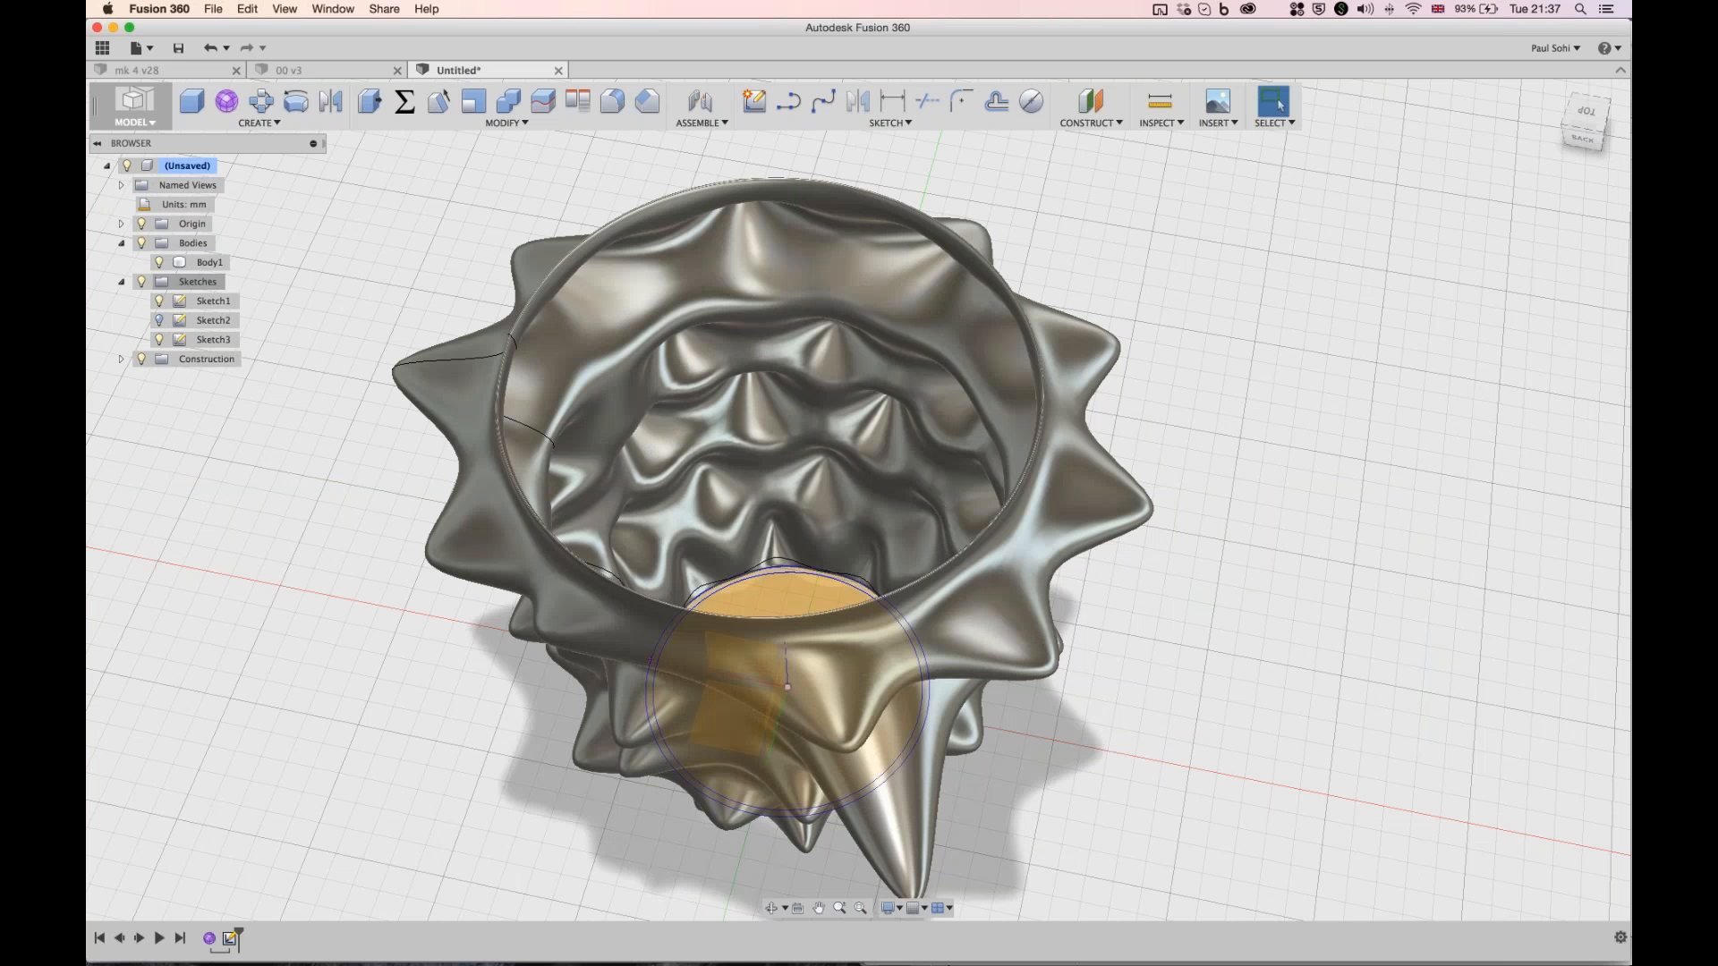
- Extrude the new base circle upward by 3 mm to close the vase's bottom
{"action": "key", "text": "e"}
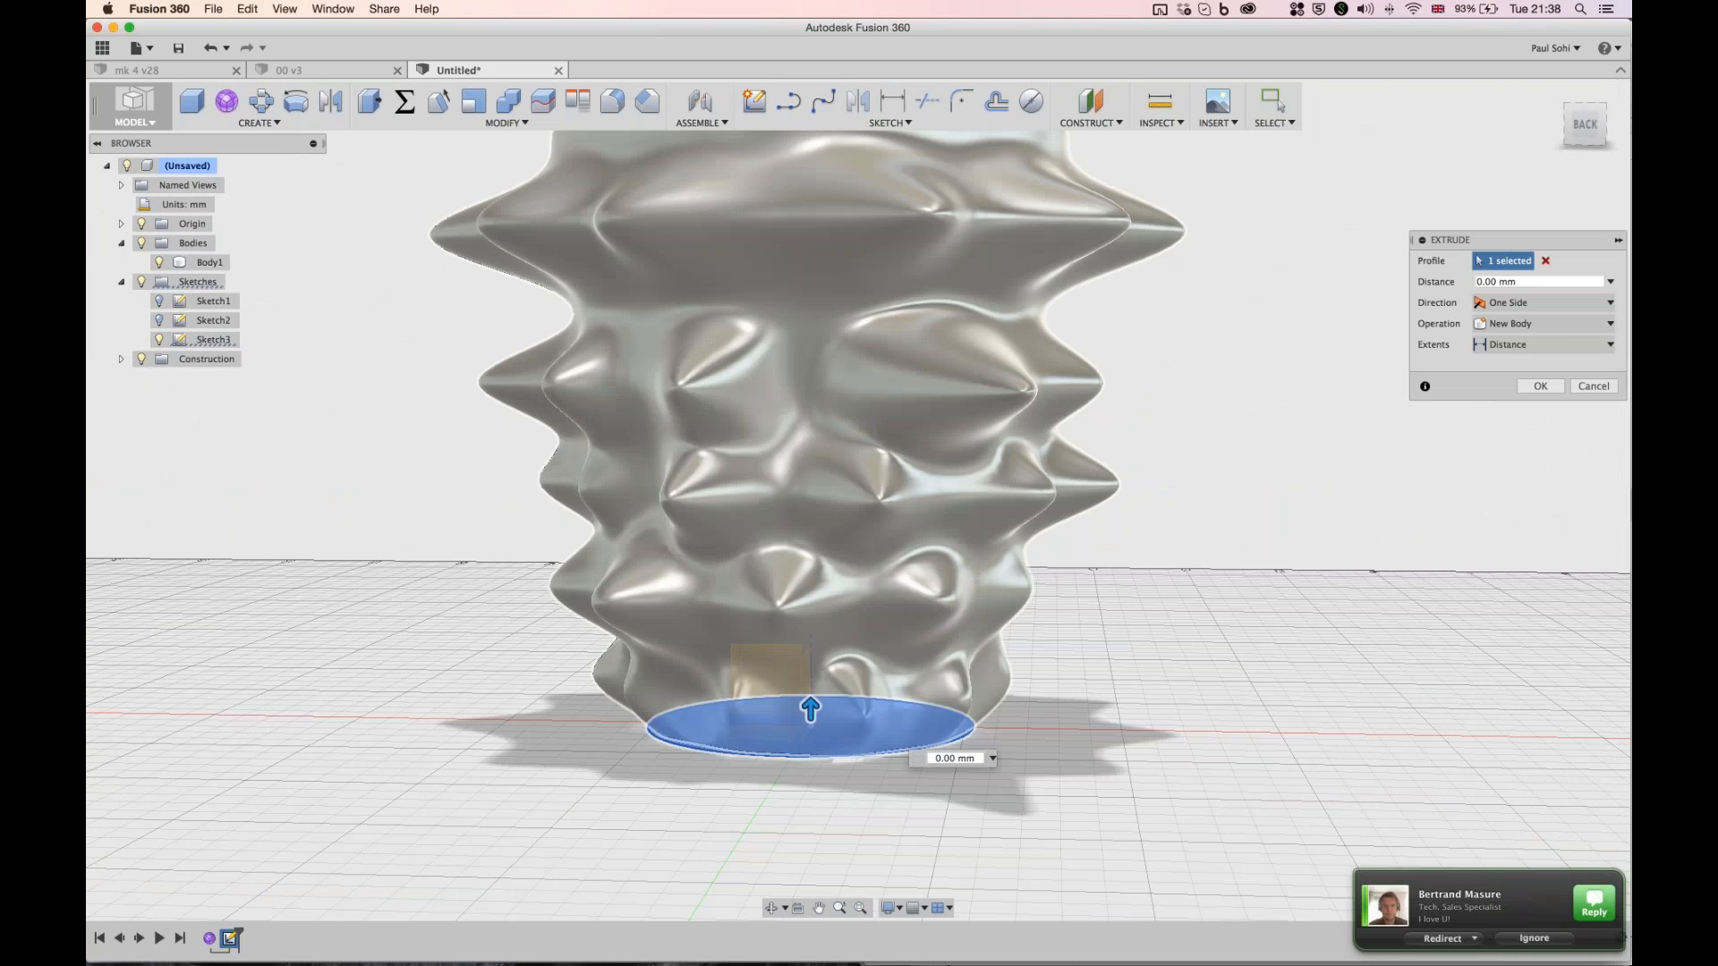
{"action": "left_click_drag", "start_coordinate": [810, 708], "coordinate": [810, 677]}
{"action": "type", "text": "3"}
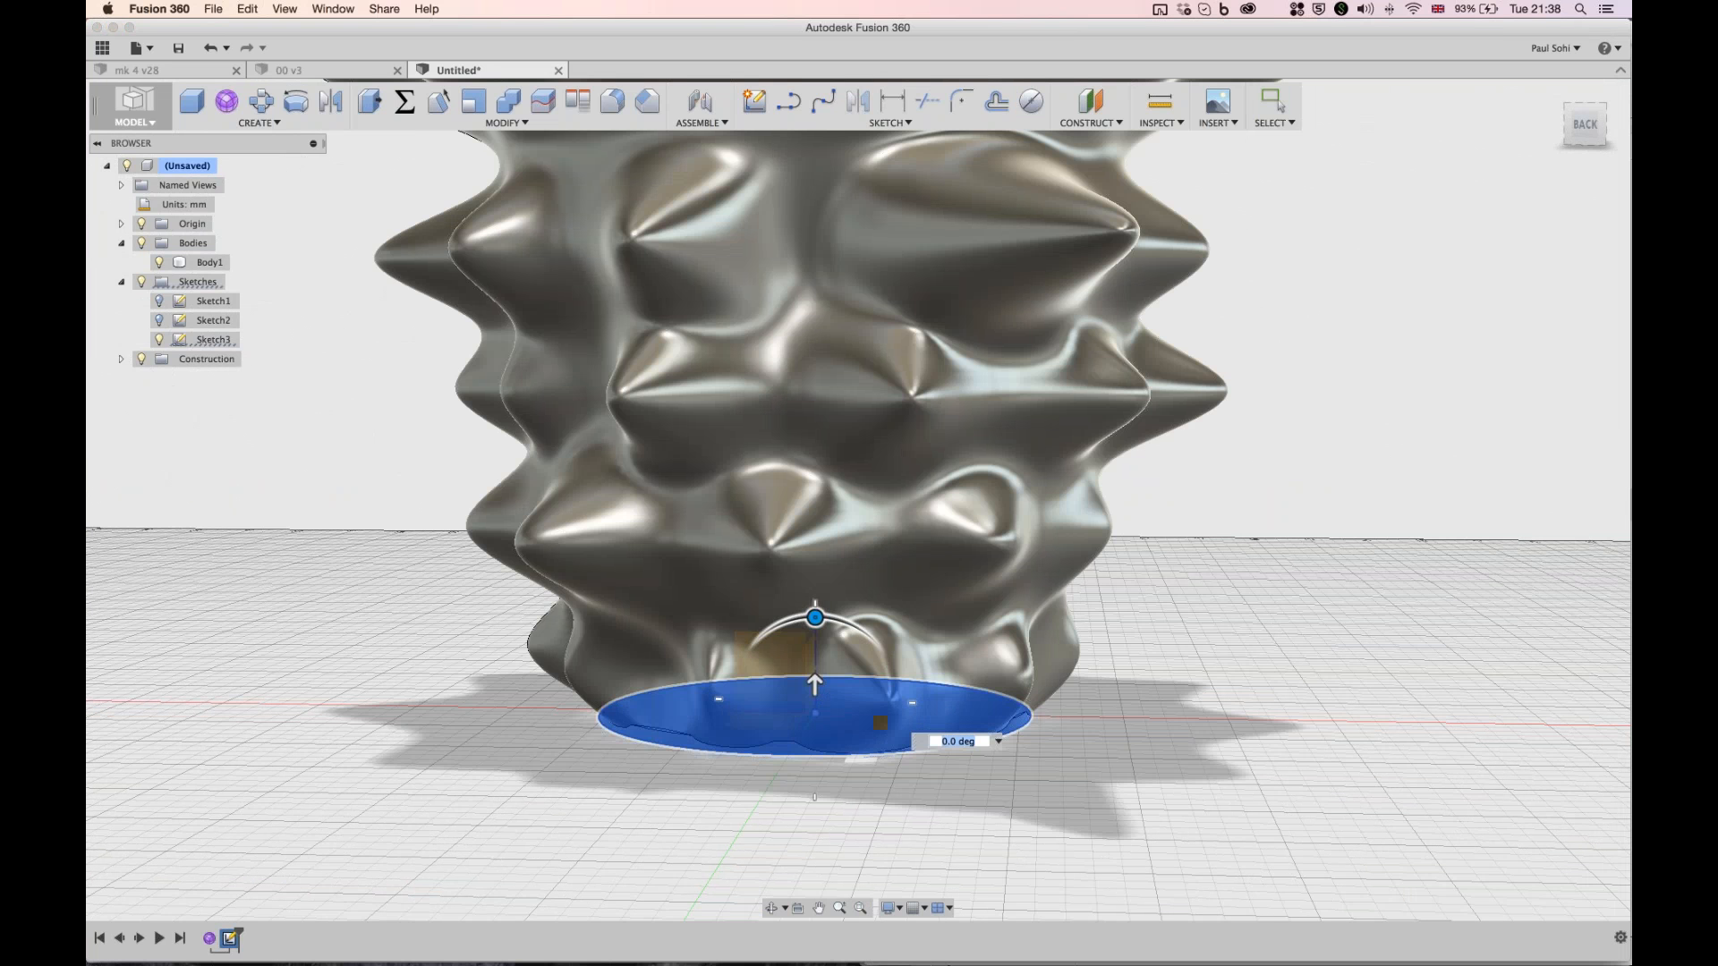
{"action": "left_click", "coordinate": [1280, 104]}
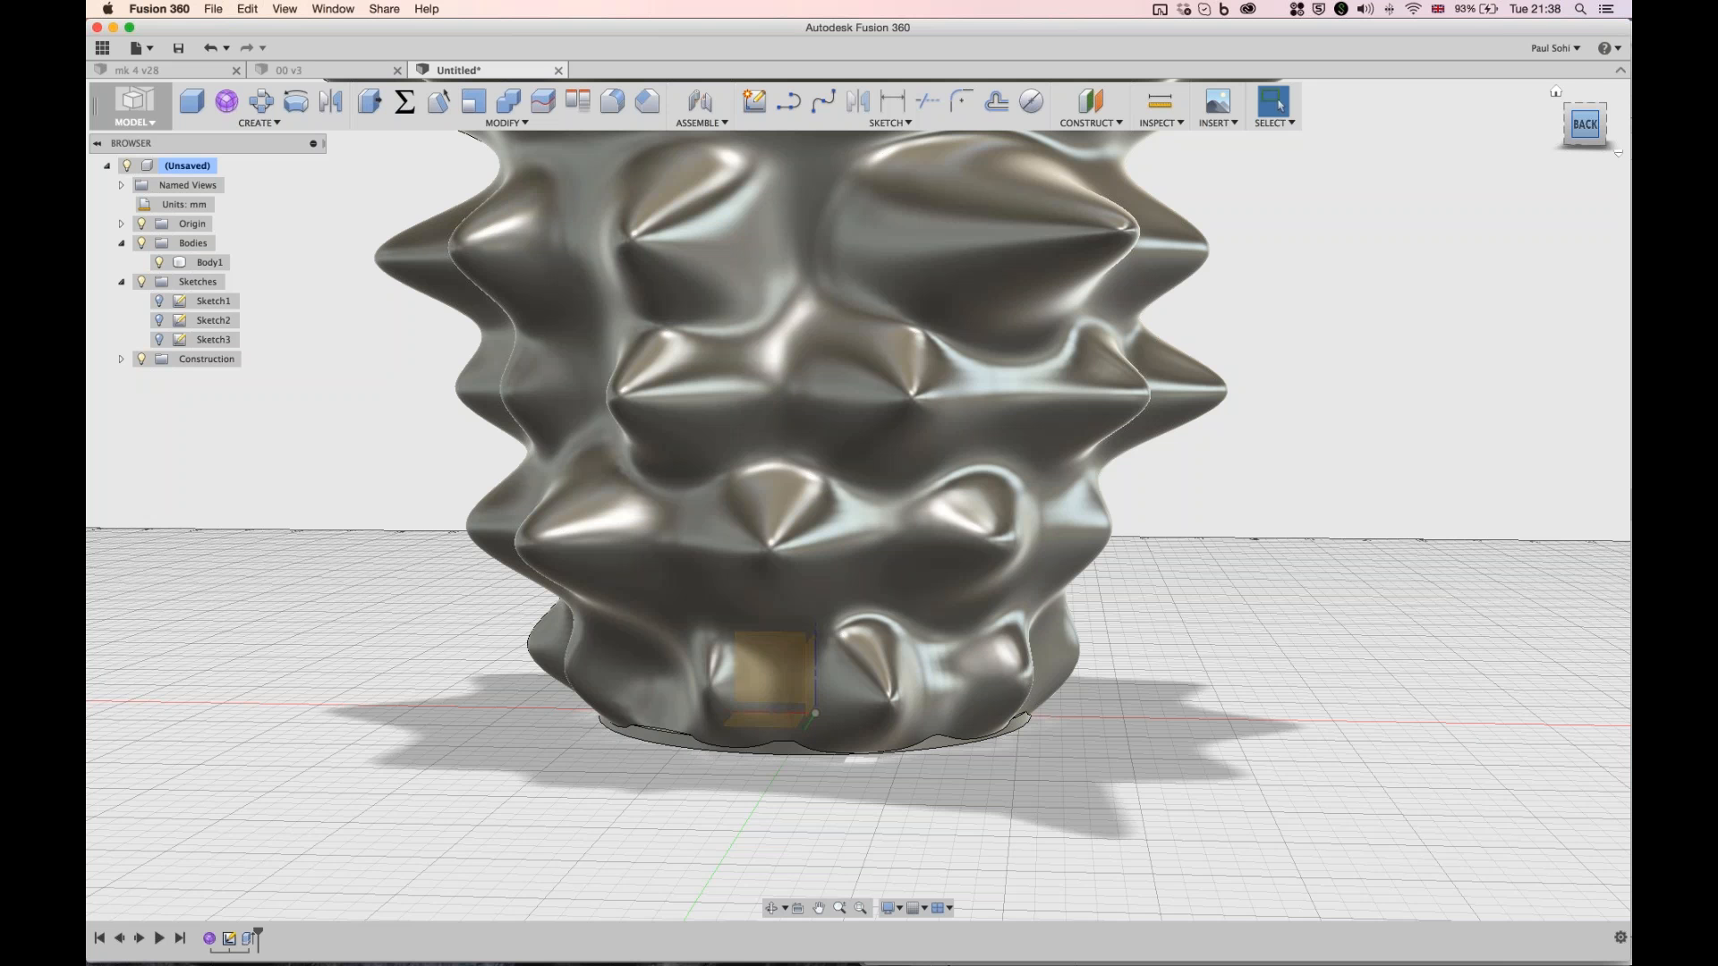
{"action": "middle_click_drag", "start_coordinate": [857, 499], "coordinate": [857, 626], "text": "shift"}
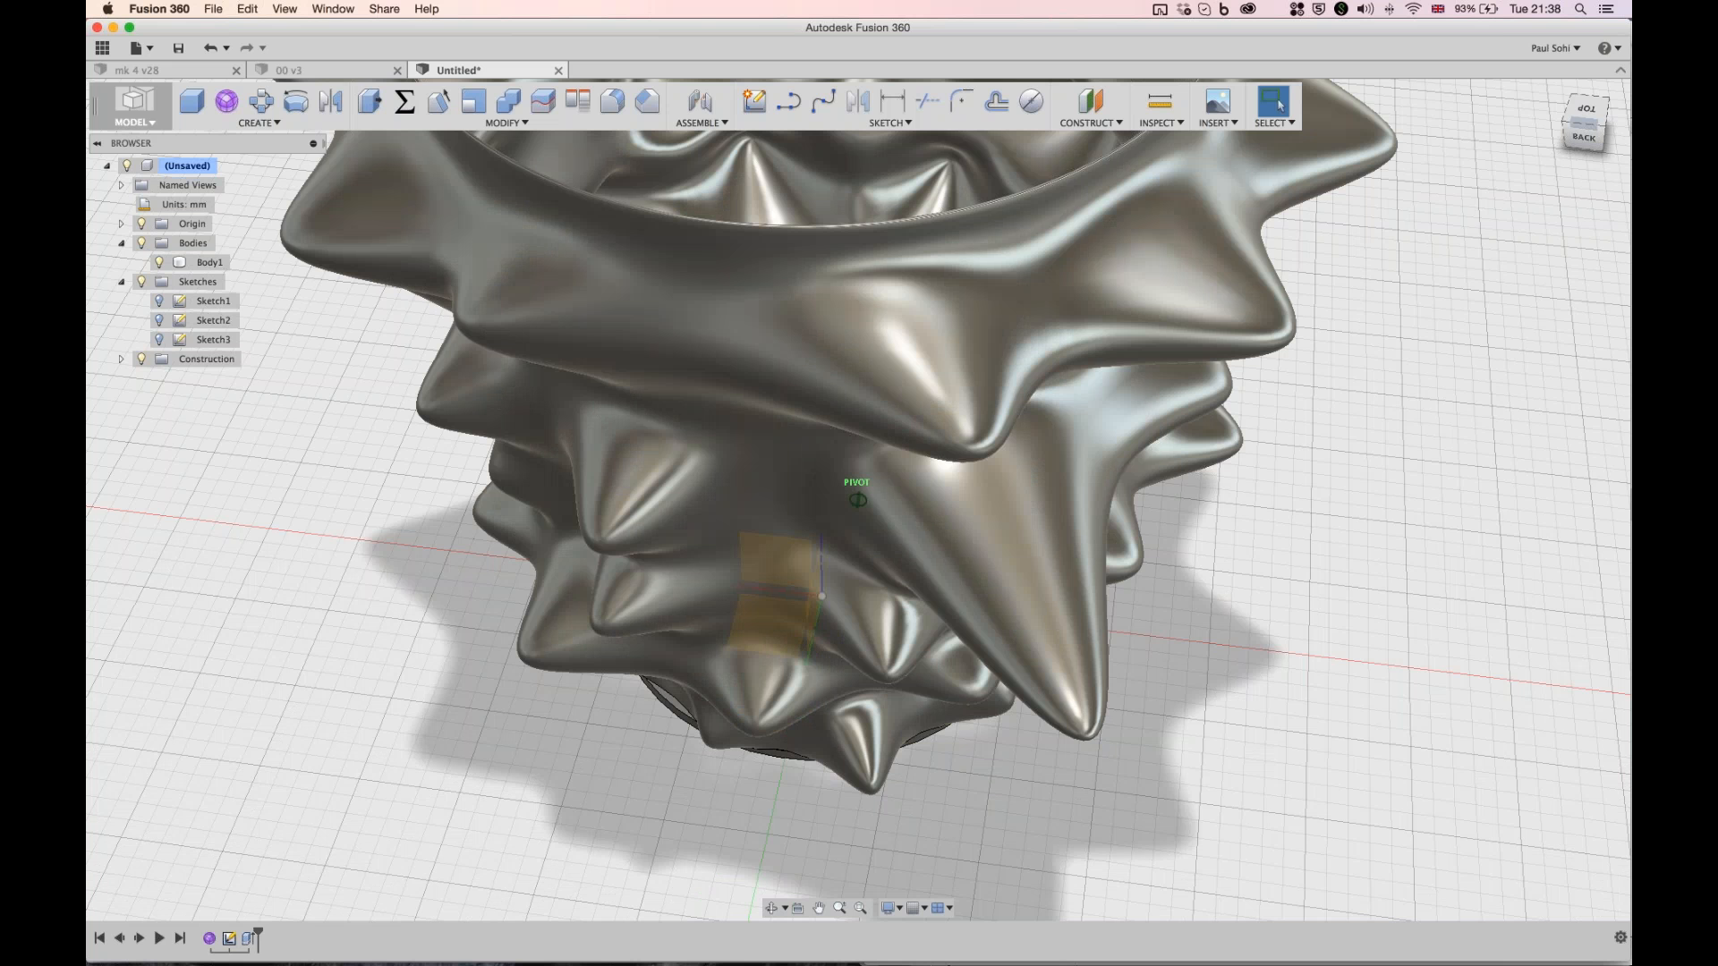
- Switch to the mk 4 v28 design, examine the game controller from several sides and open its underlying form
{"action": "middle_click_drag", "start_coordinate": [857, 627], "coordinate": [858, 546], "text": "shift"}
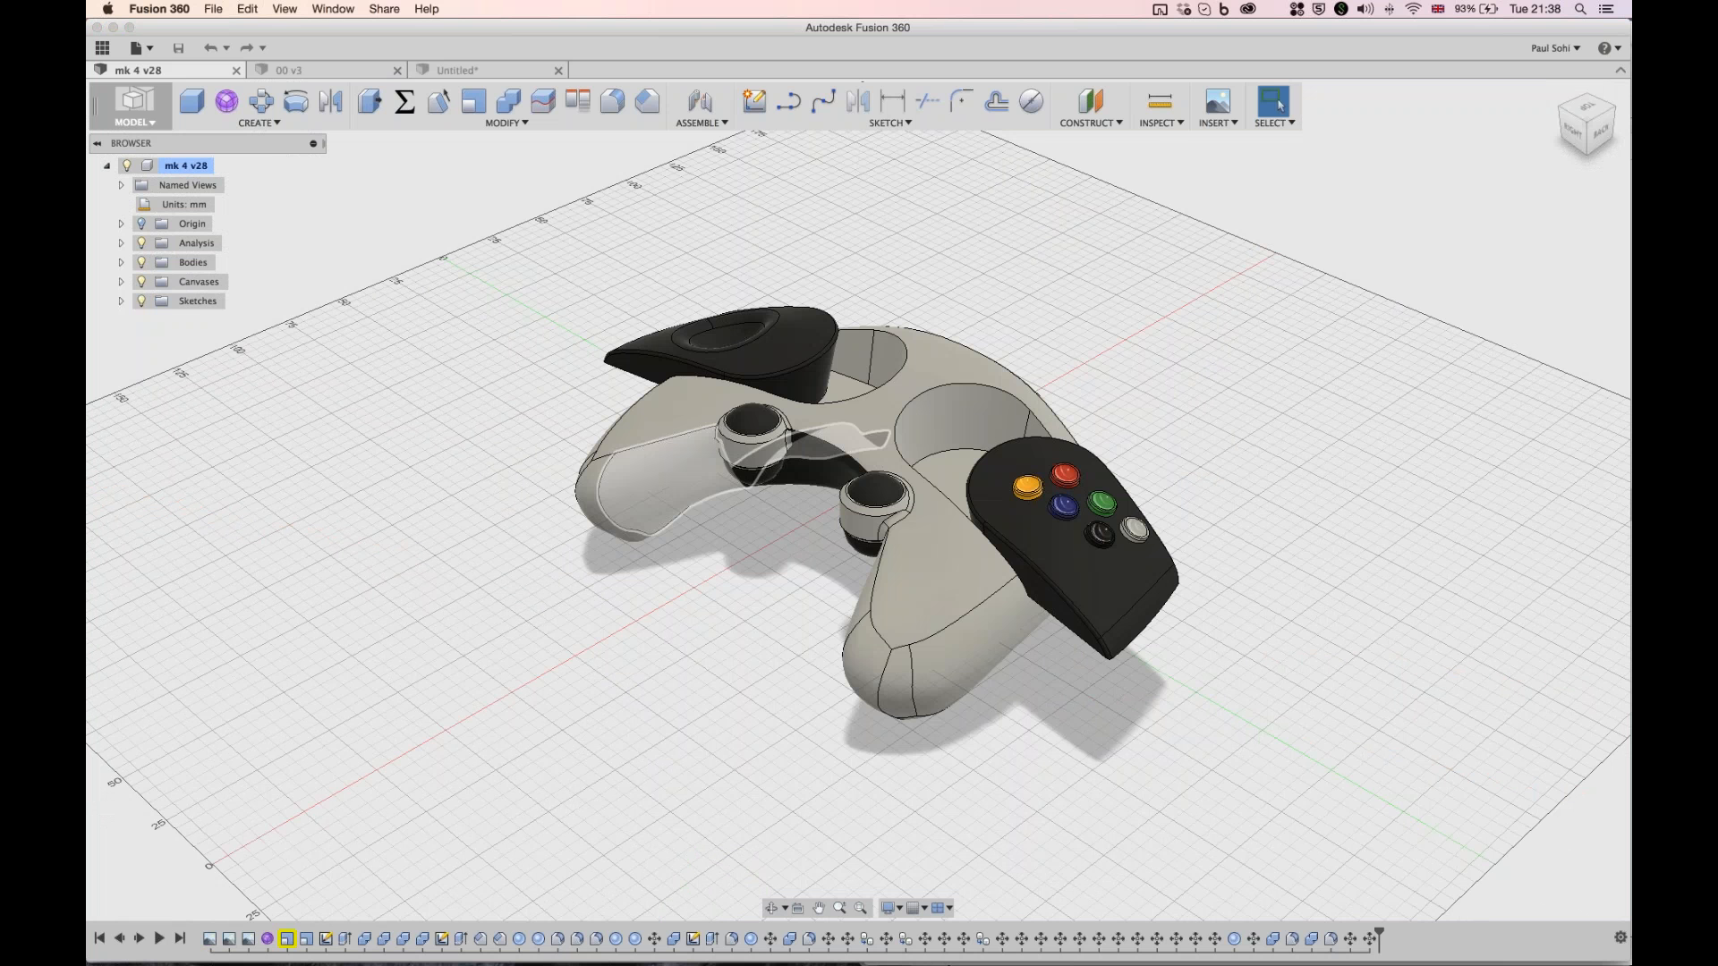
{"action": "middle_click_drag", "start_coordinate": [858, 504], "coordinate": [627, 295], "text": "shift"}
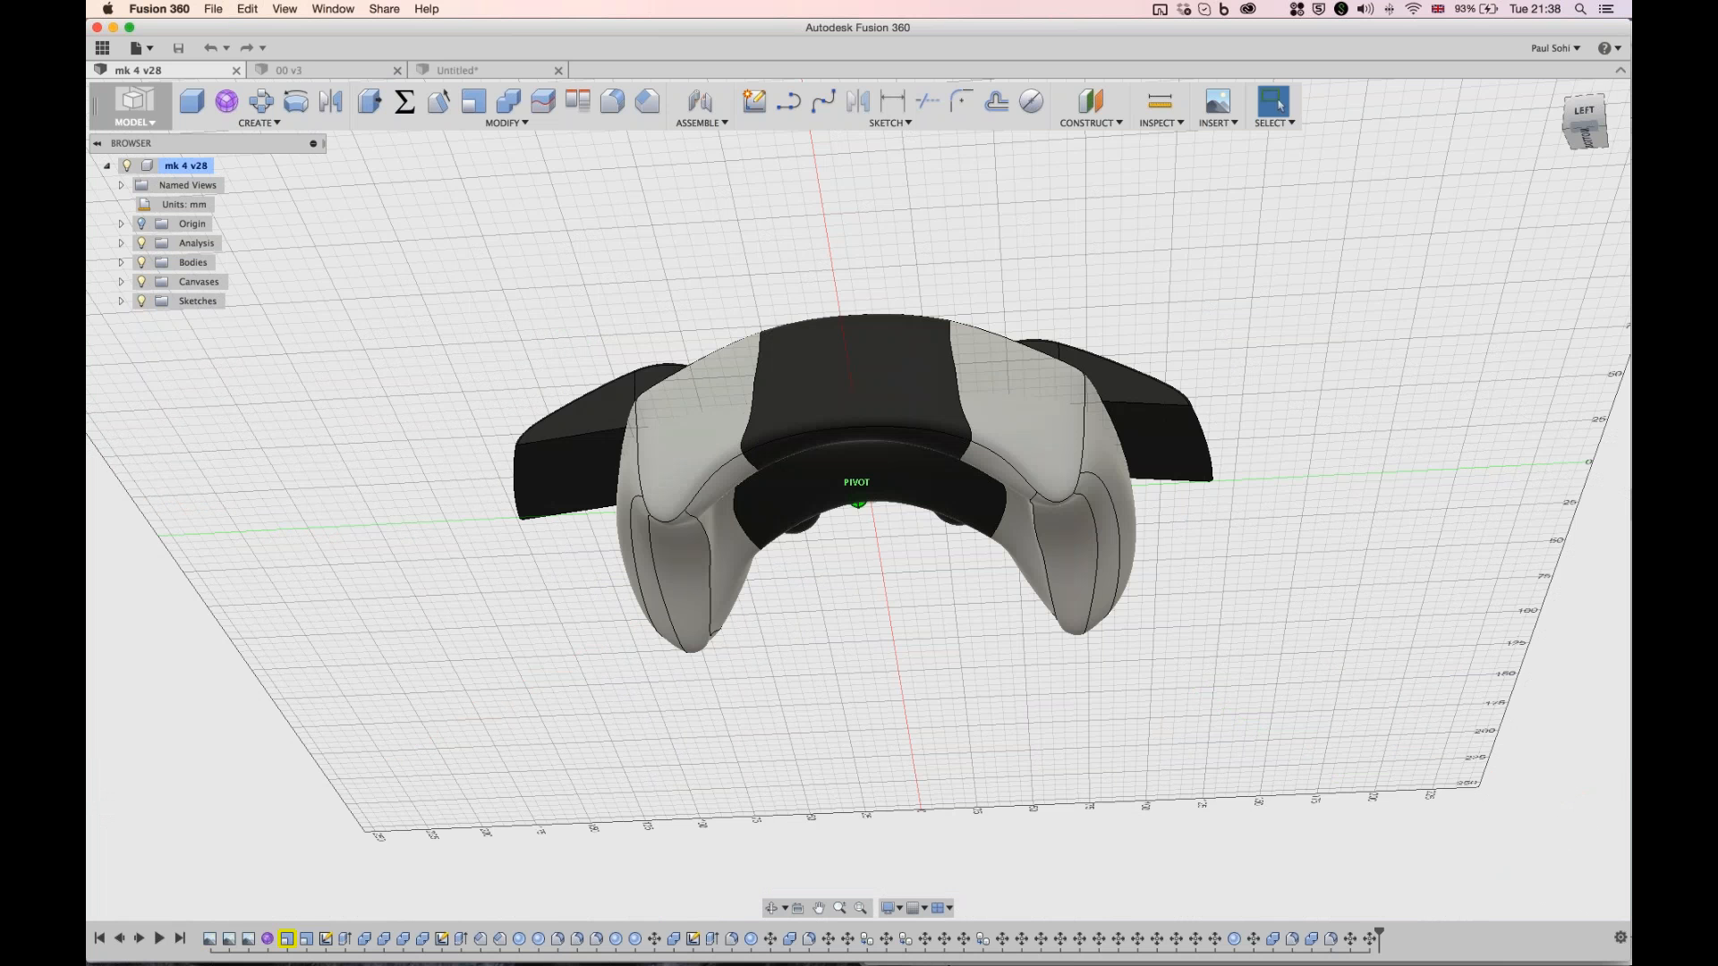
{"action": "left_click_drag", "start_coordinate": [1619, 72], "coordinate": [1573, 130]}
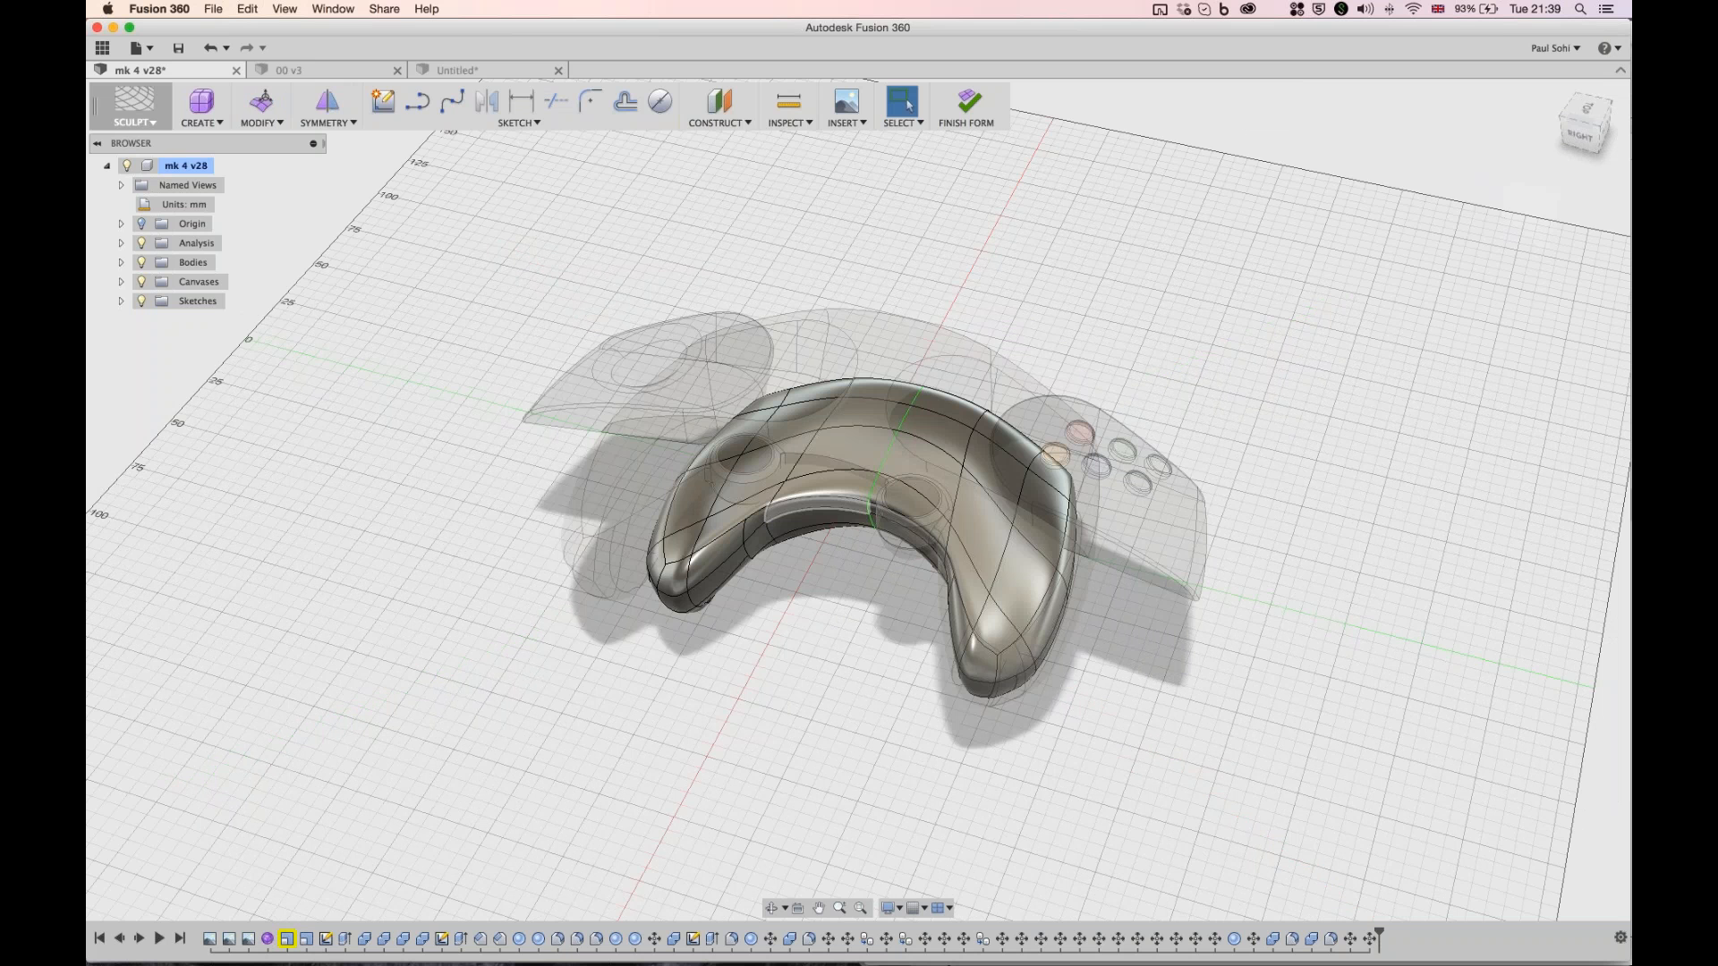
- Create a new design with a 113.71 × 79.581 × 39.79 mm form box that has four faces in length, width and height
{"action": "key", "text": "super+n"}
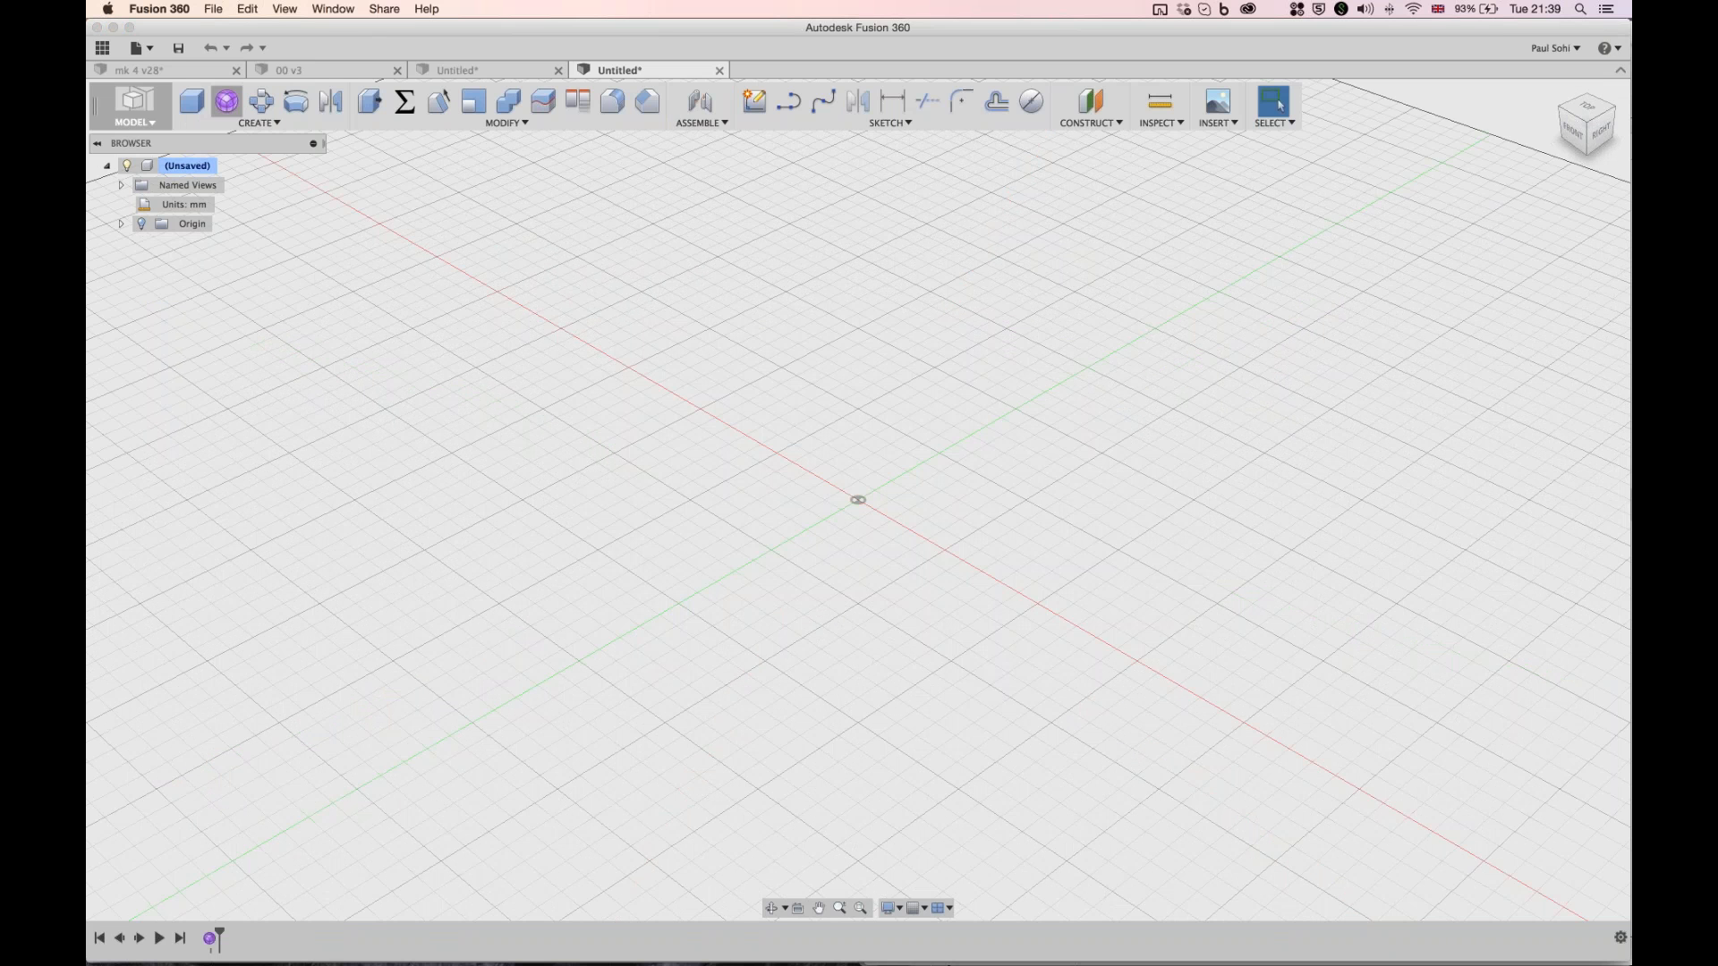
{"action": "left_click", "coordinate": [227, 101]}
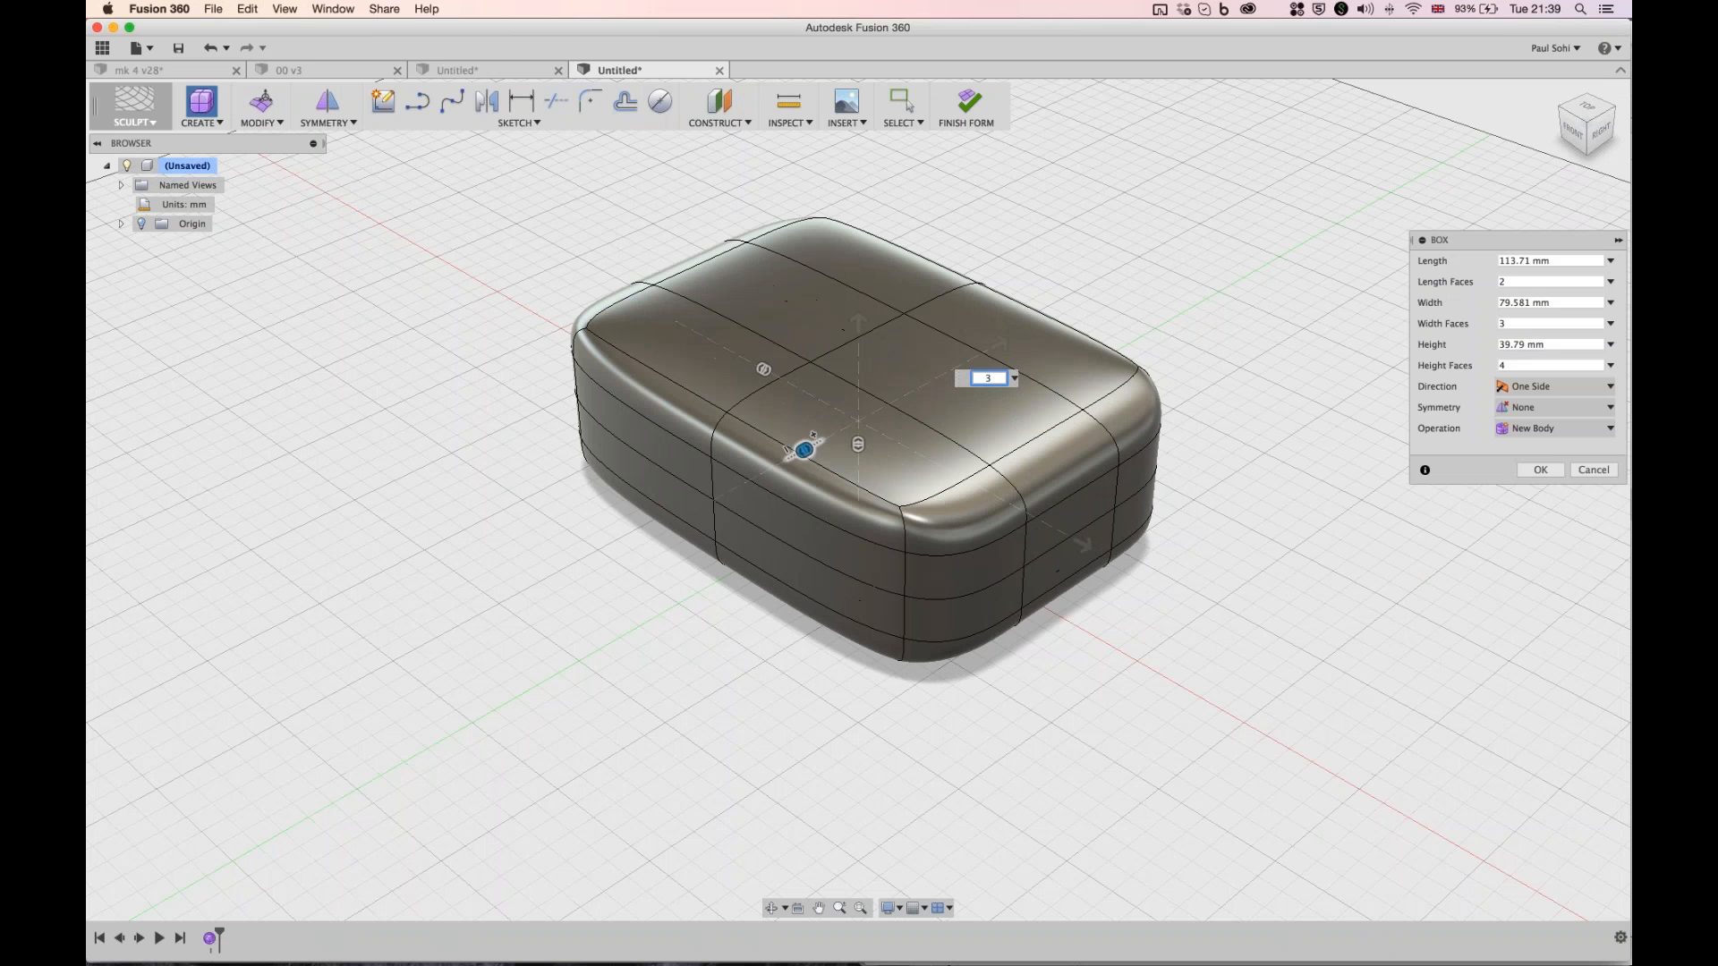
{"action": "left_click_drag", "start_coordinate": [804, 449], "coordinate": [813, 445]}
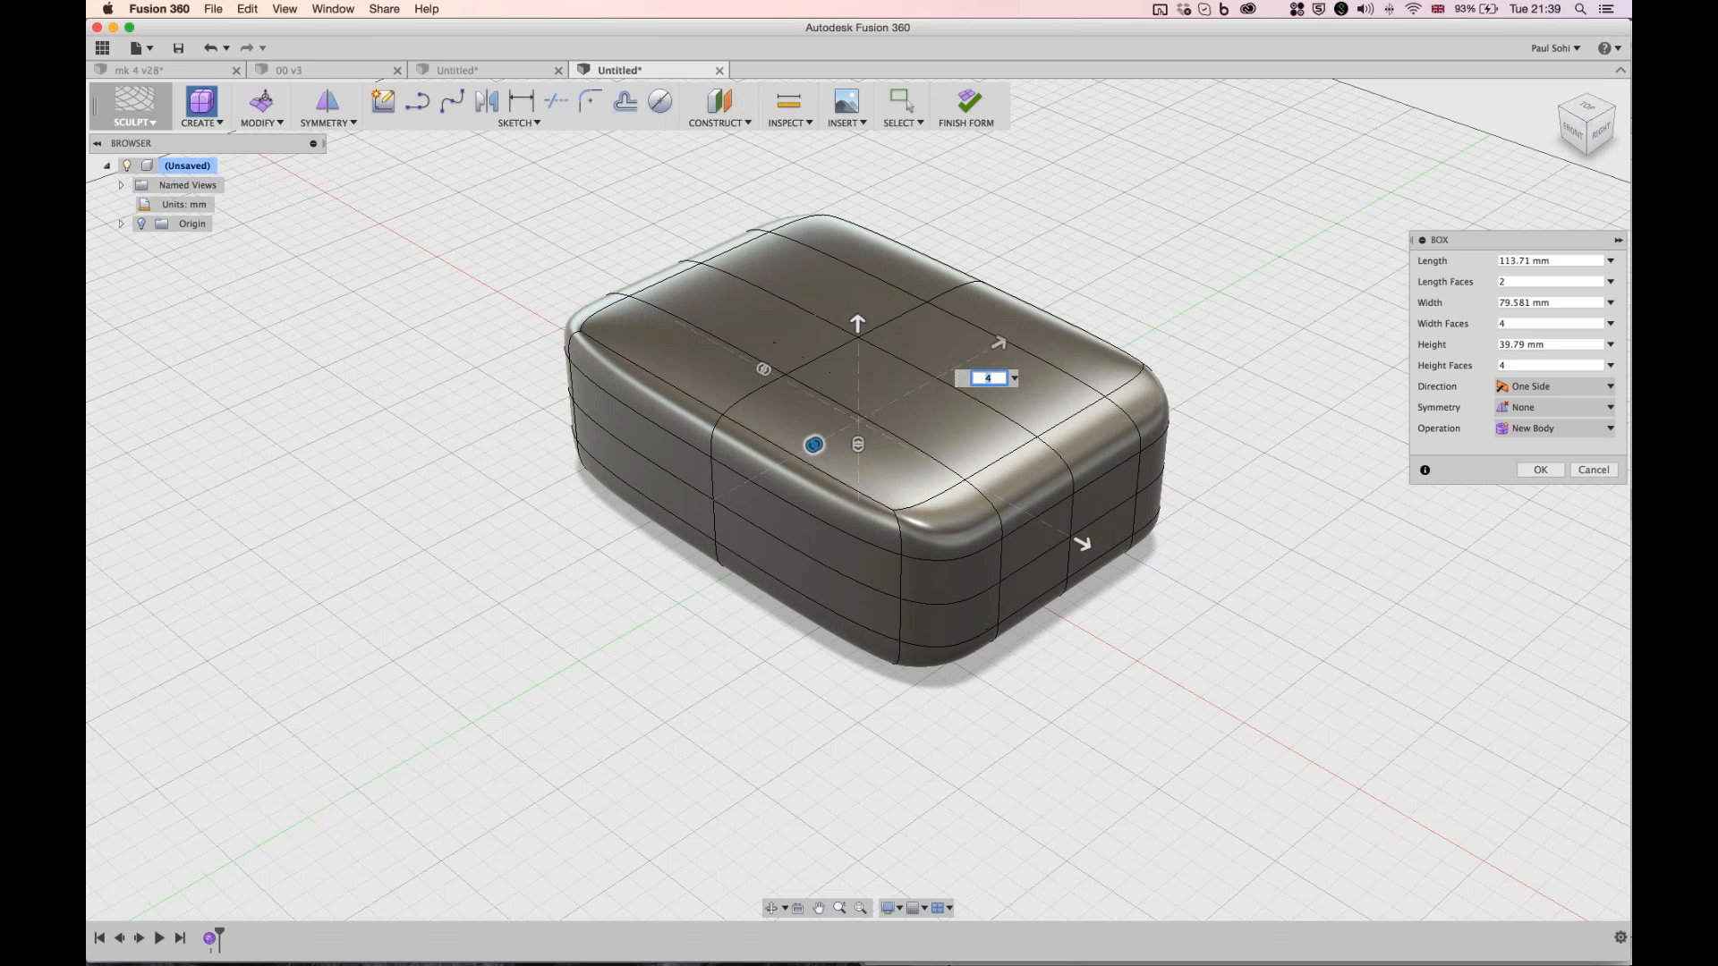
{"action": "left_click_drag", "start_coordinate": [764, 370], "coordinate": [797, 387]}
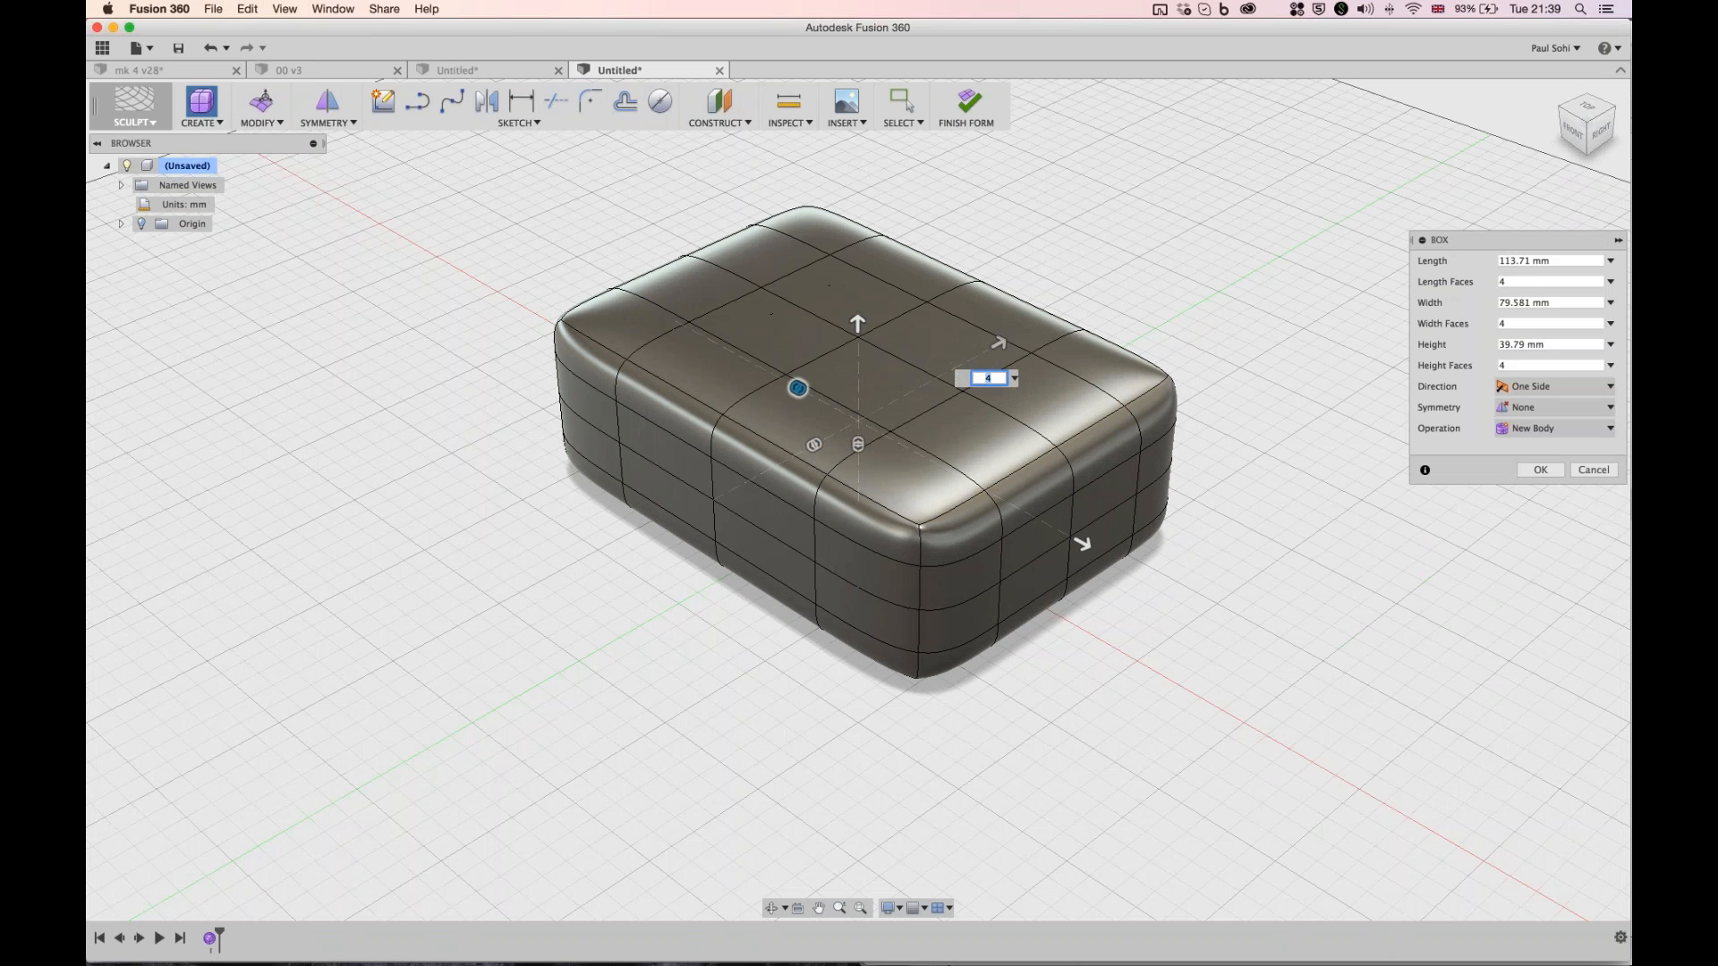
- Give the box mirror symmetry along its length and finish creating it
{"action": "left_click", "coordinate": [1555, 407]}
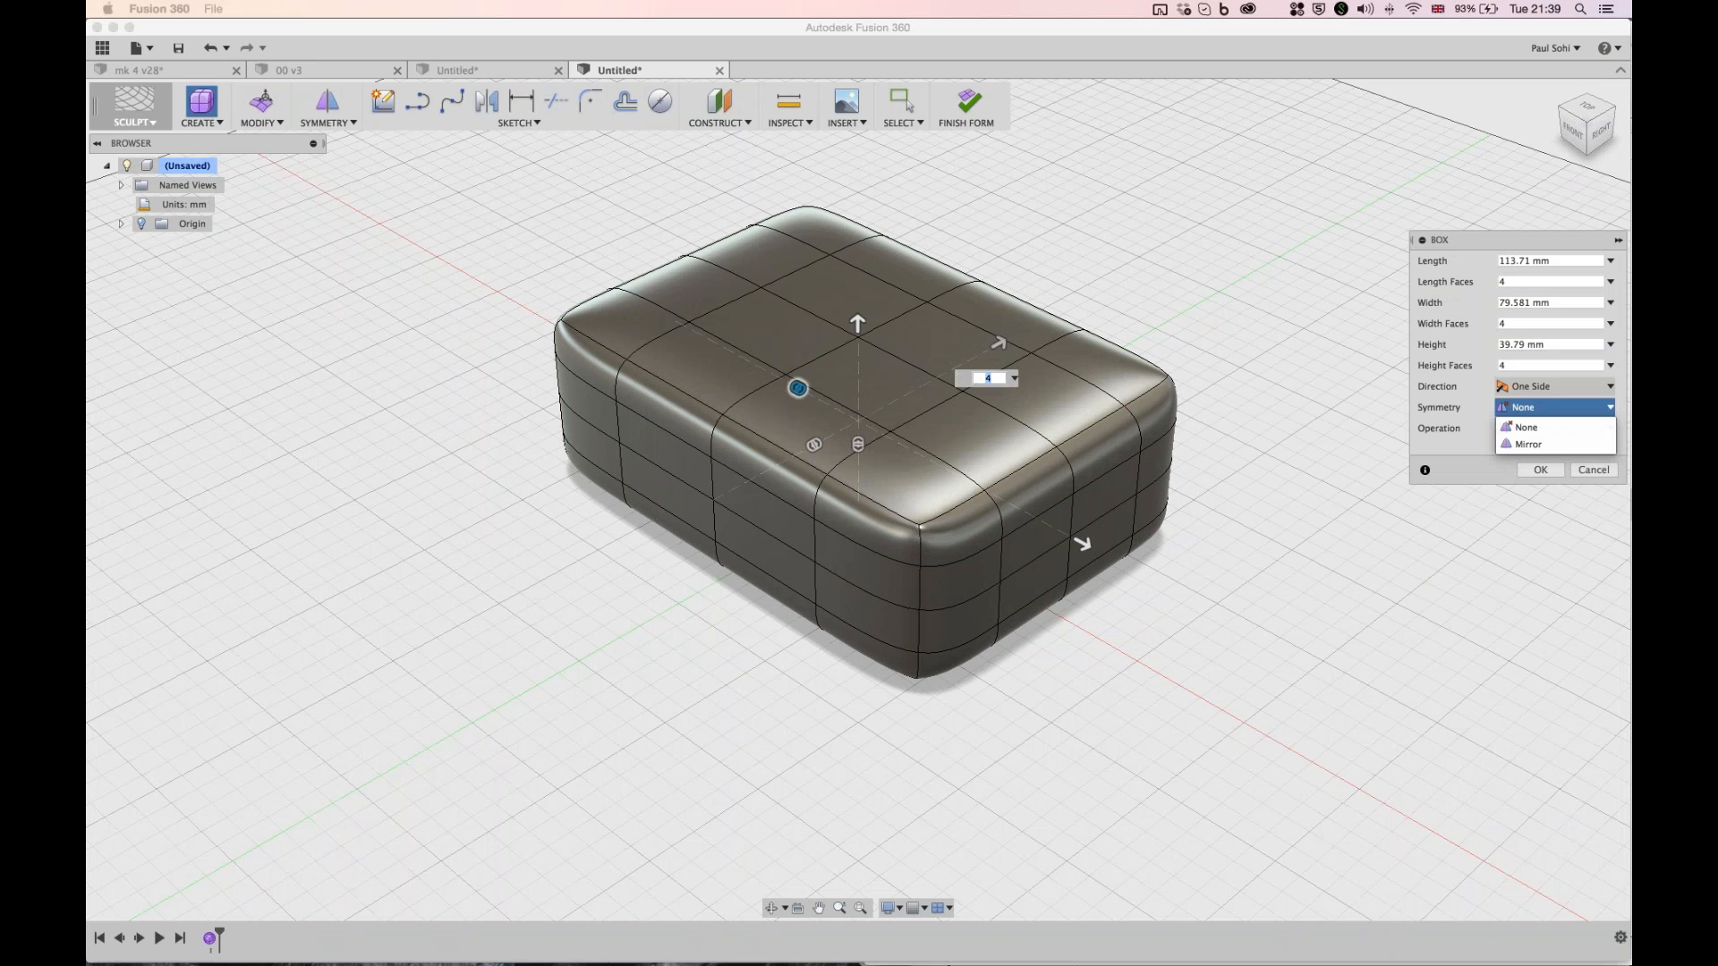
{"action": "left_click", "coordinate": [328, 121]}
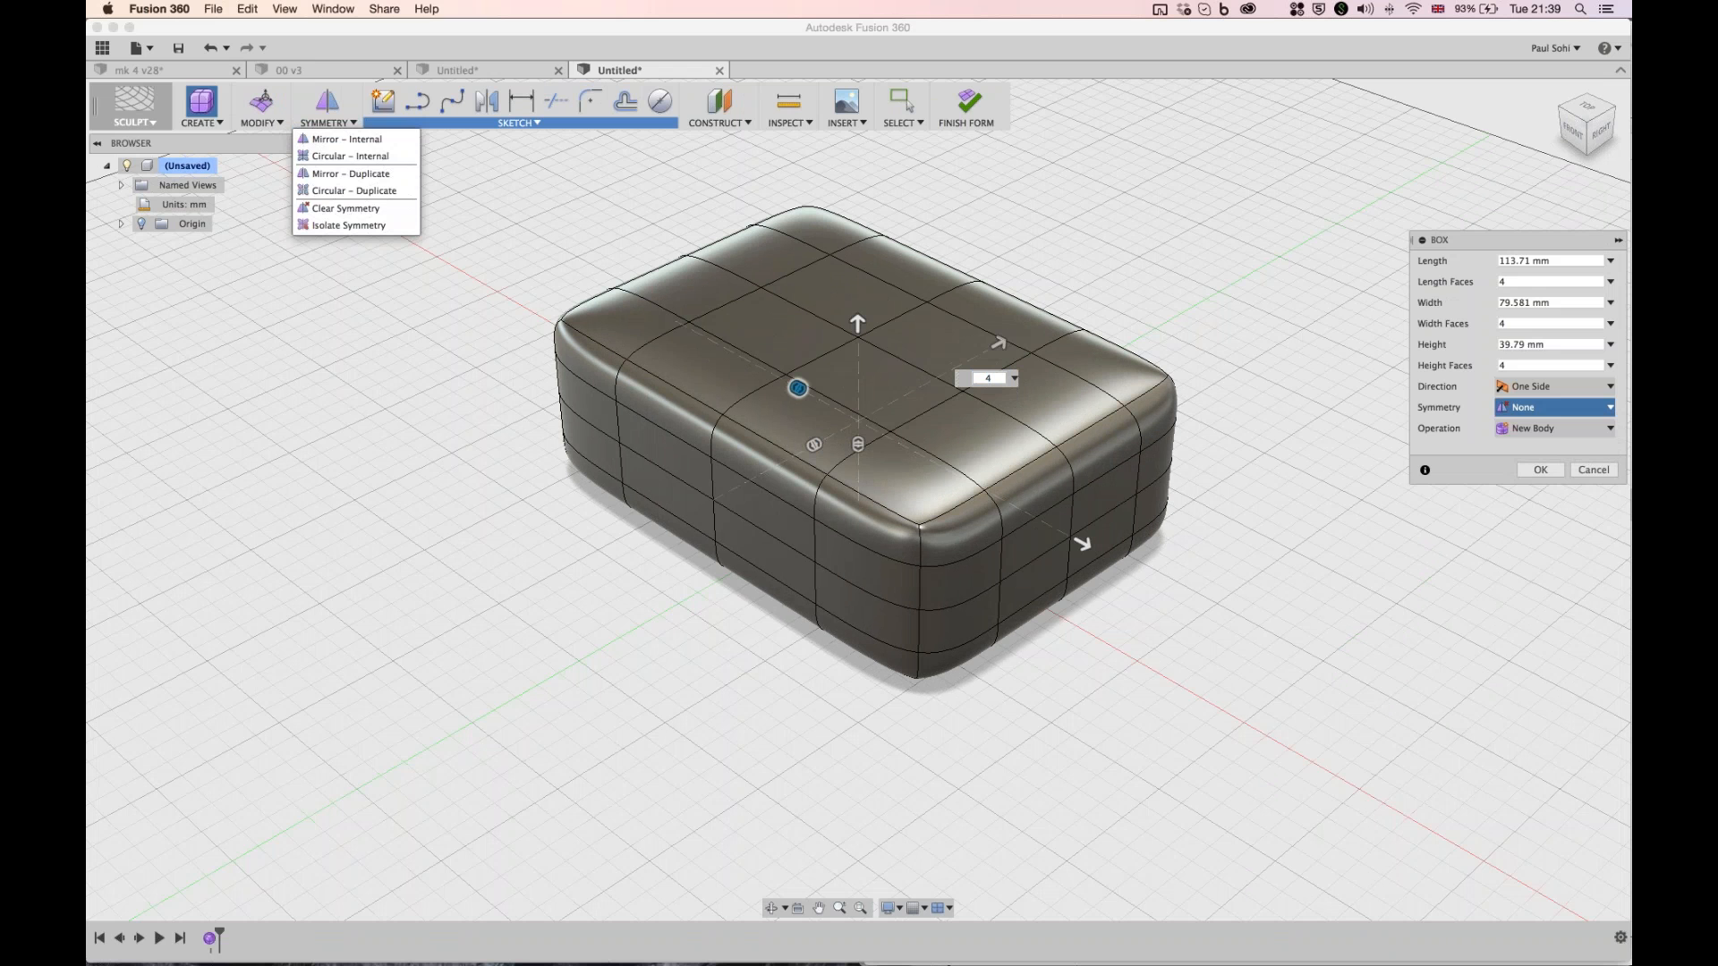
{"action": "left_click", "coordinate": [1554, 408]}
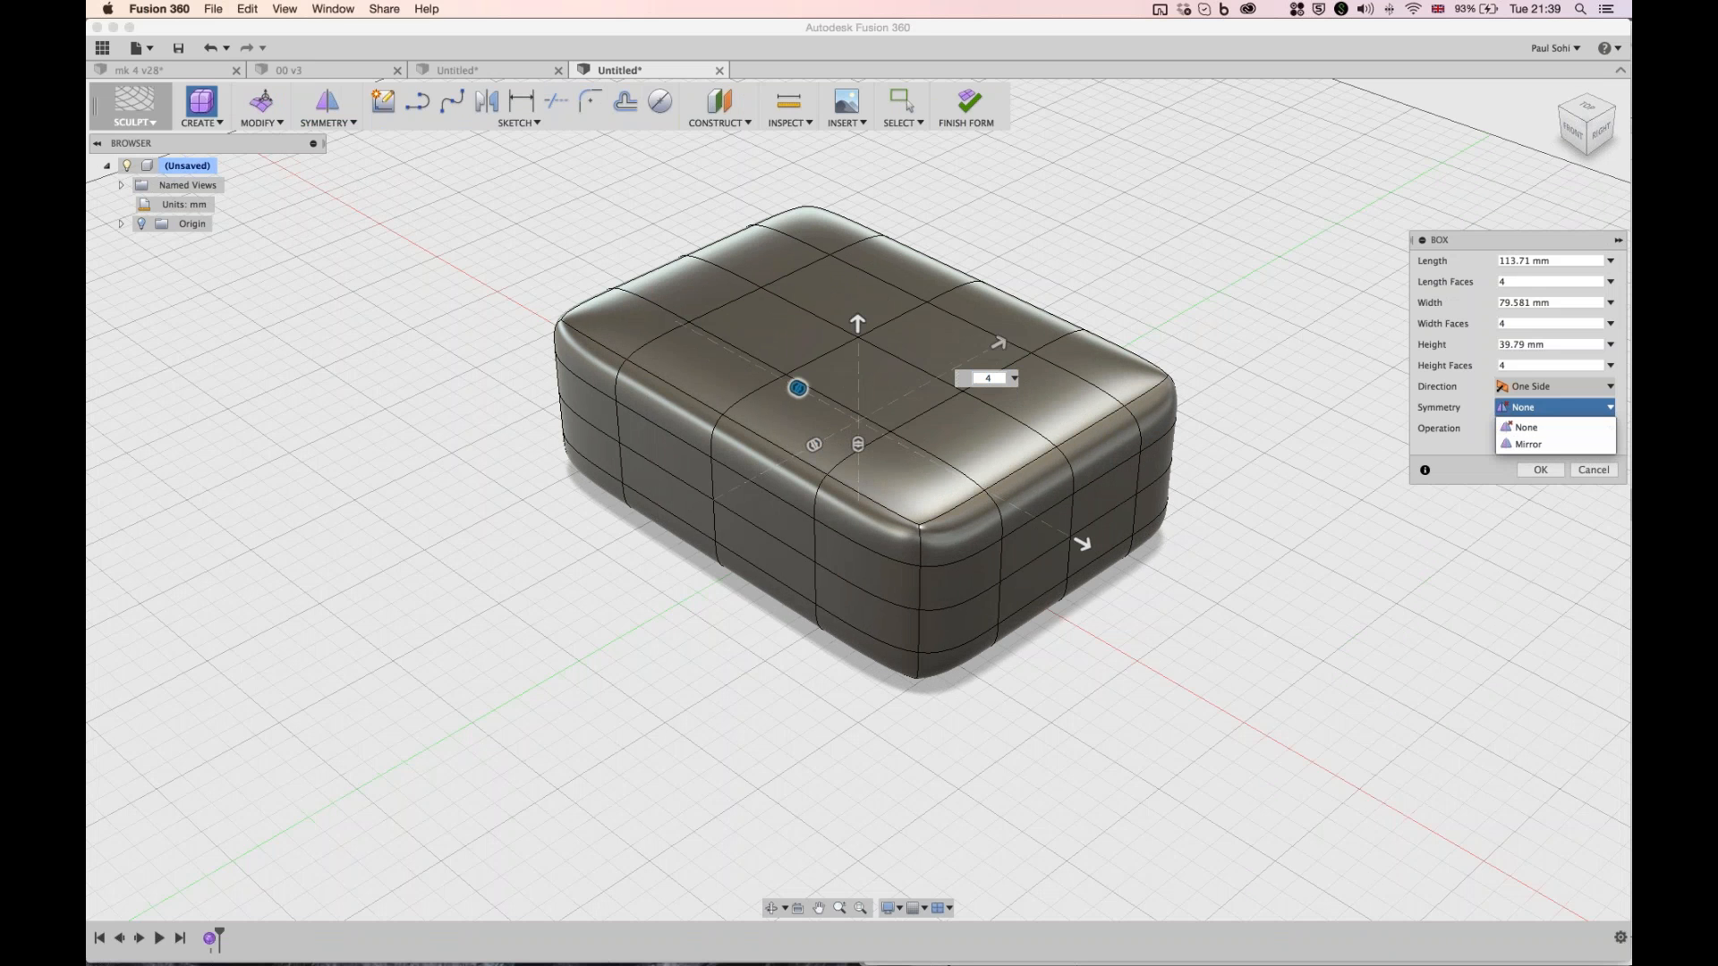
{"action": "left_click", "coordinate": [1530, 443]}
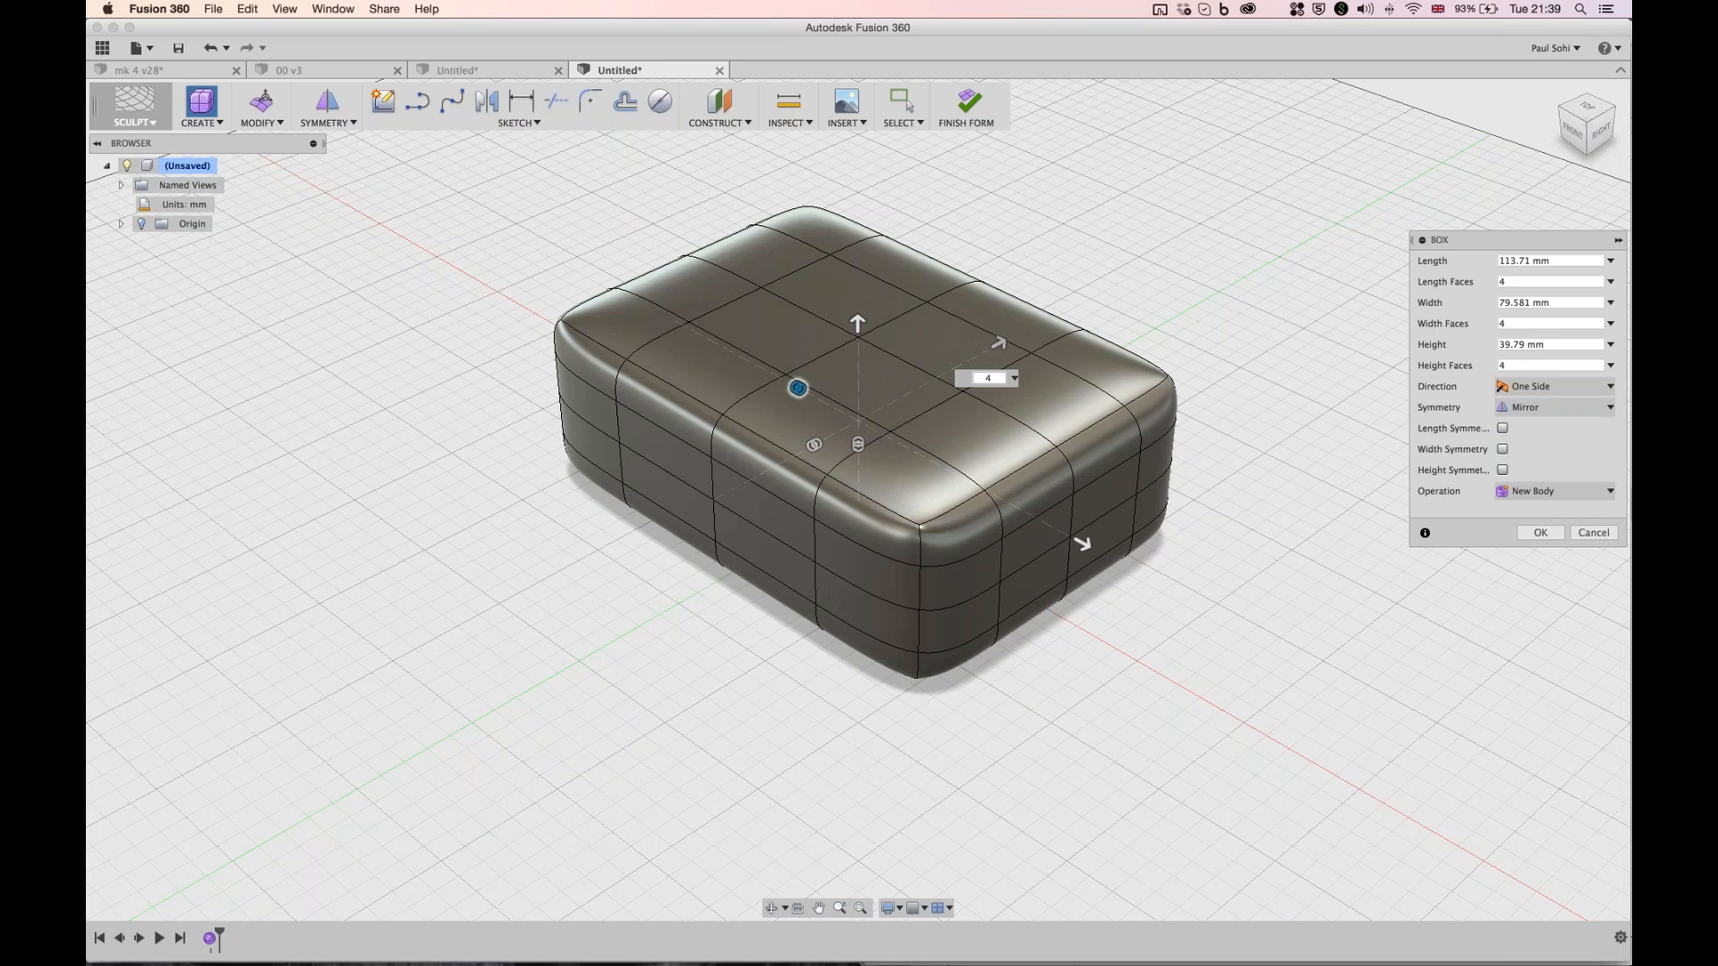
{"action": "left_click", "coordinate": [1502, 428]}
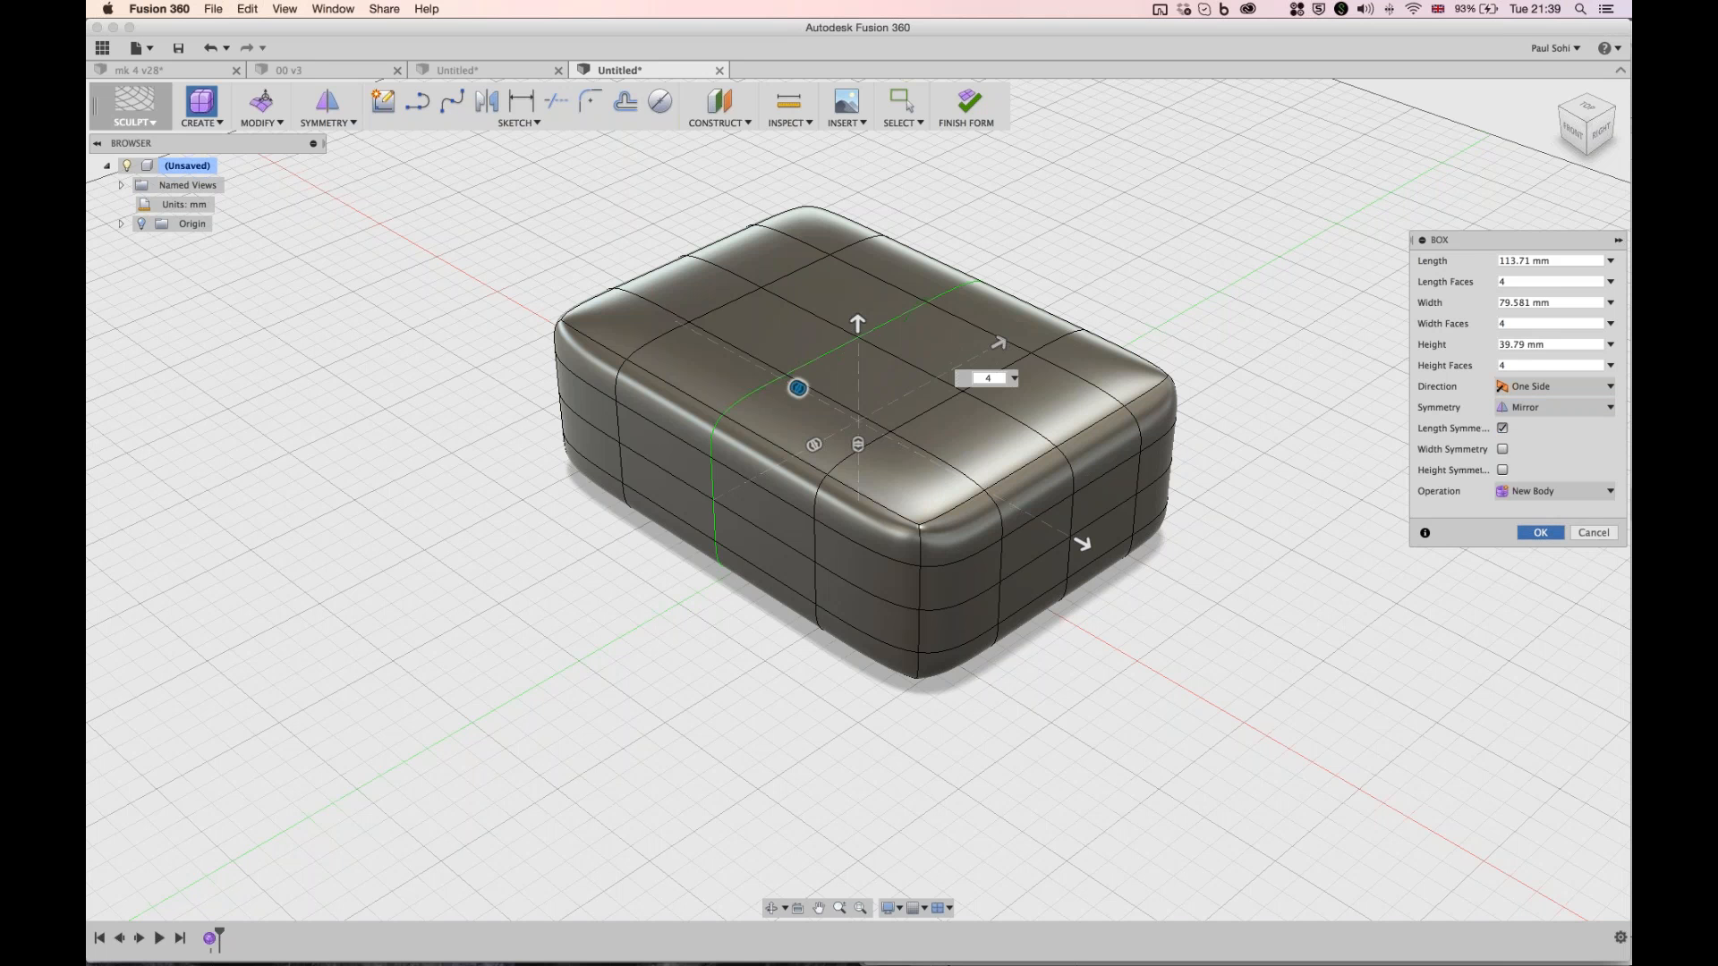
{"action": "key", "text": "Return"}
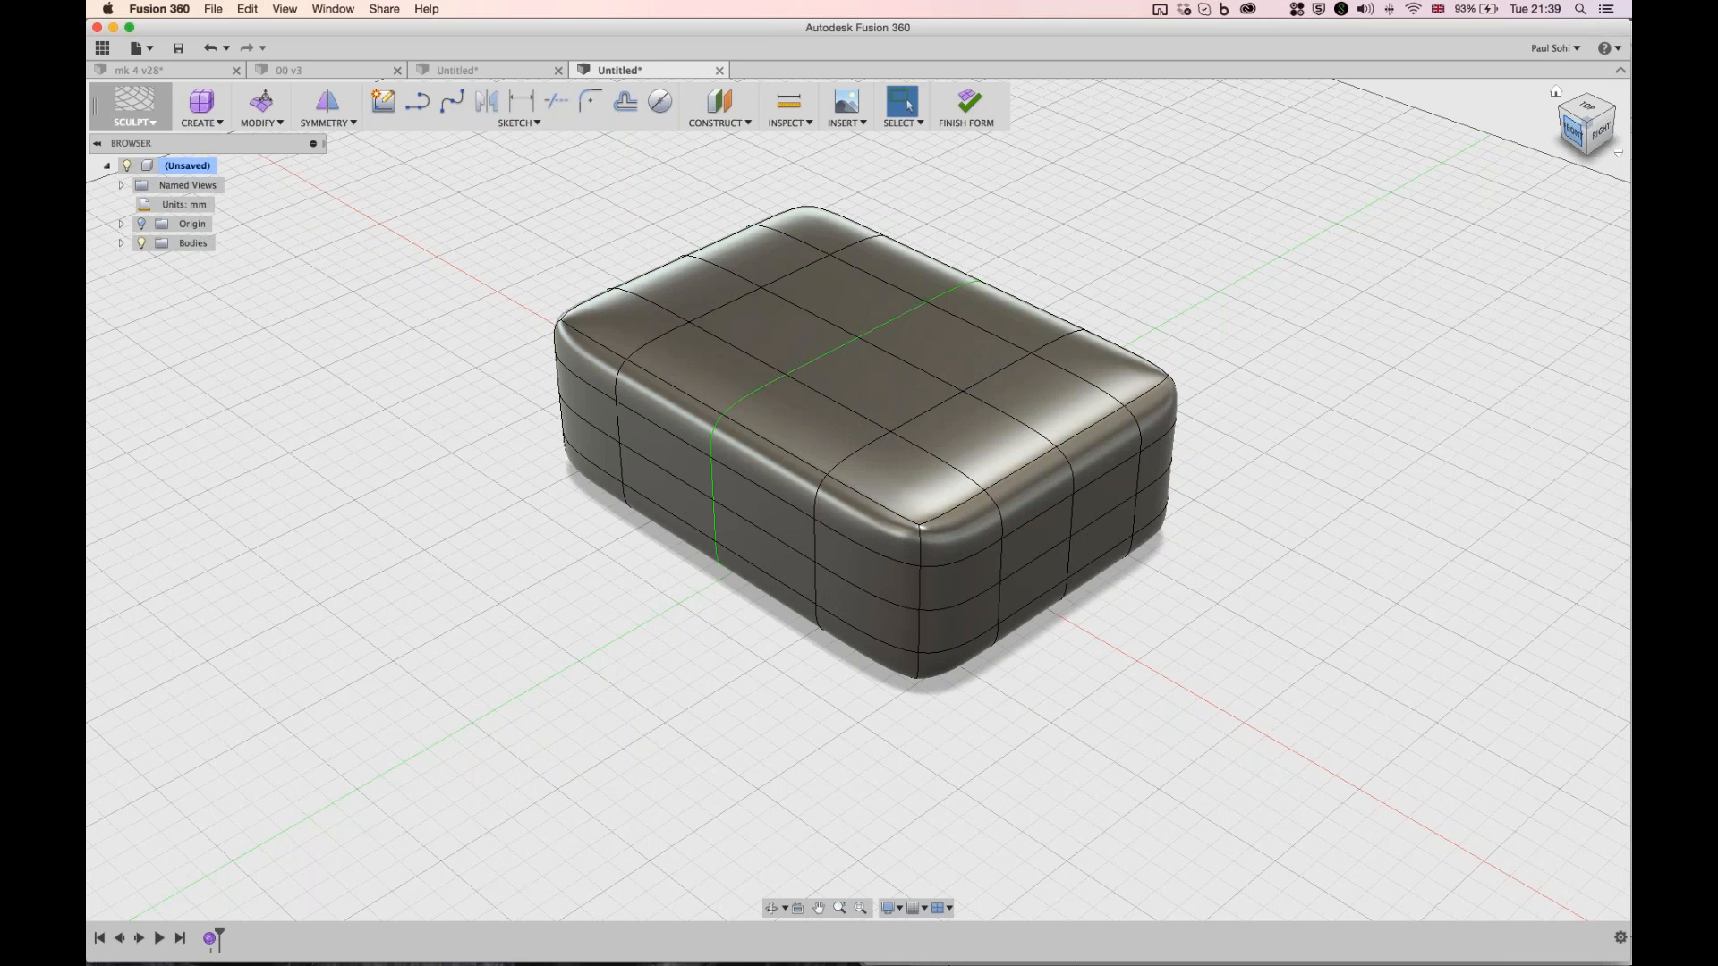
- Move the column of four front faces beside the symmetry line inward, with the pivot set on that line, to make the front concave
{"action": "middle_click_drag", "start_coordinate": [857, 500], "coordinate": [832, 498], "text": "shift"}
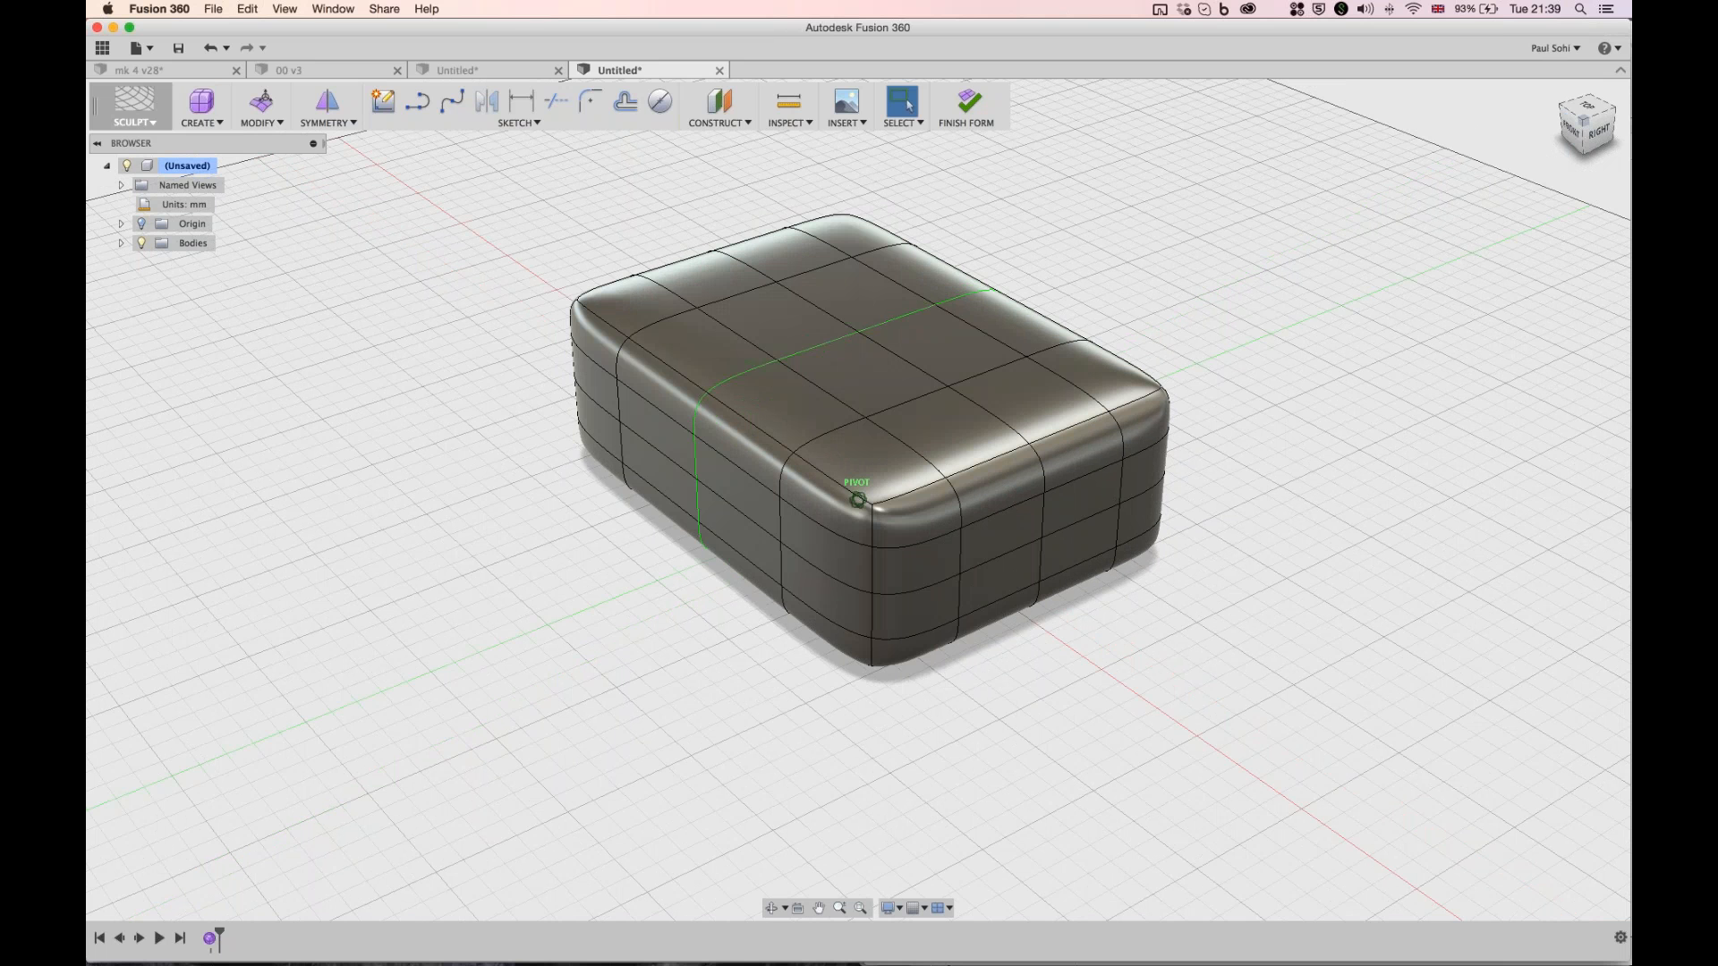
{"action": "middle_click_drag", "start_coordinate": [857, 499], "coordinate": [841, 499], "text": "shift"}
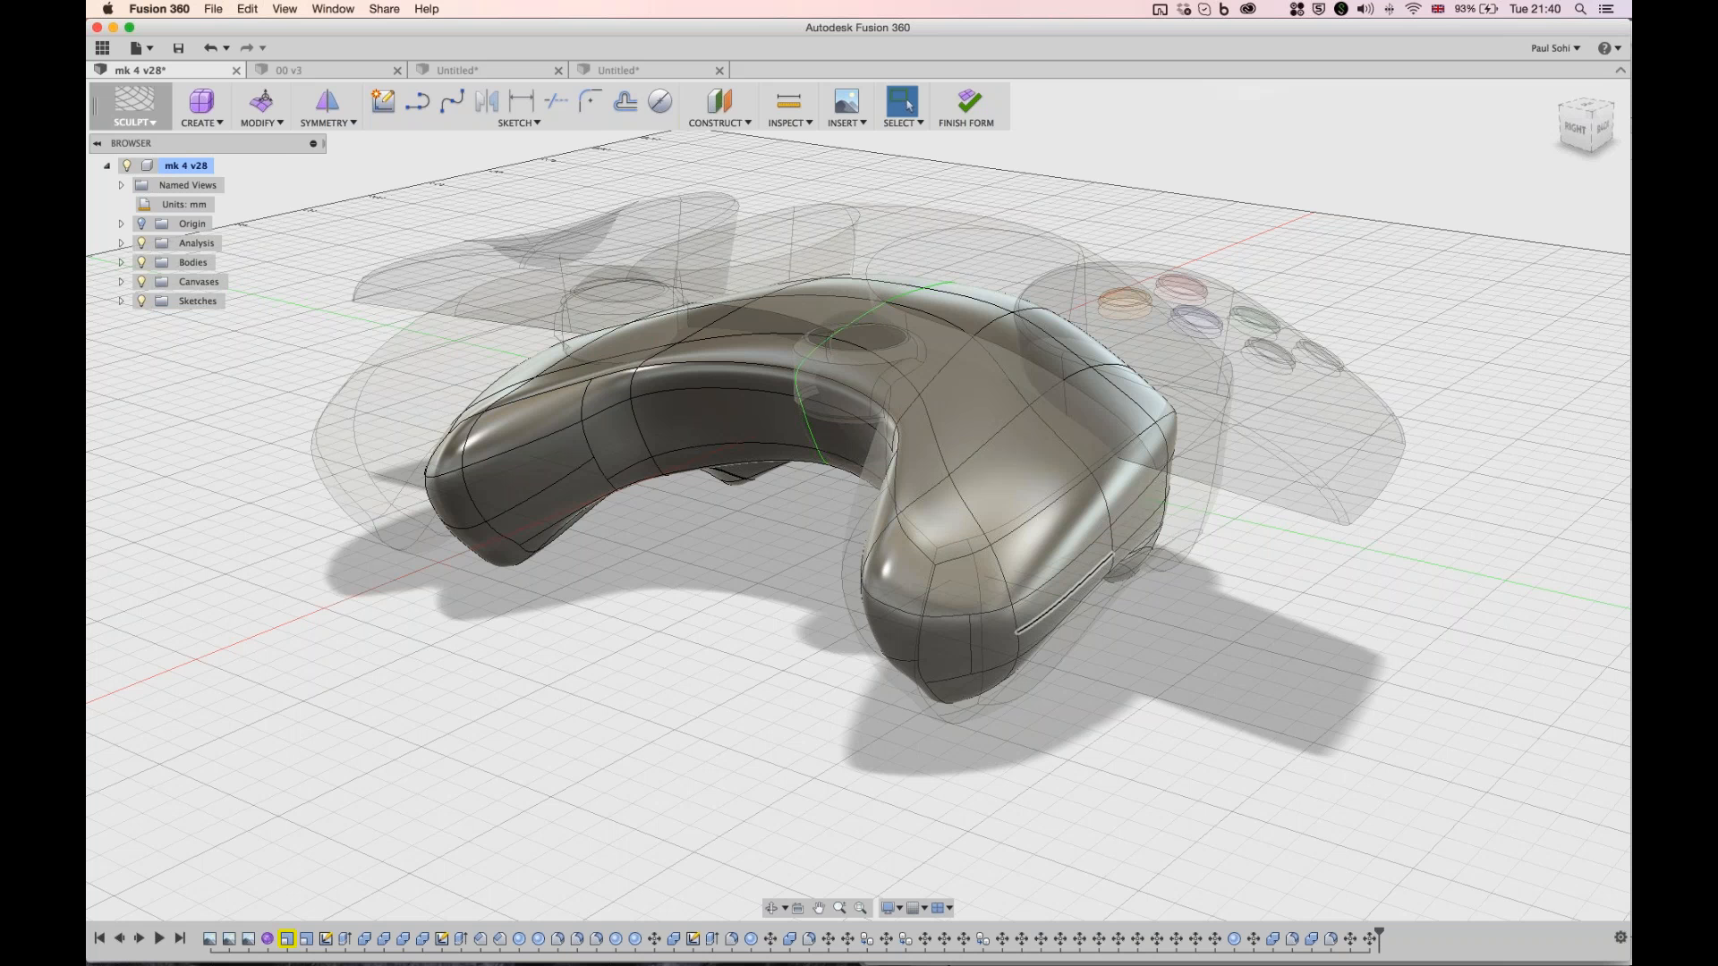
{"action": "middle_click_drag", "start_coordinate": [1065, 594], "coordinate": [1065, 403], "text": "shift"}
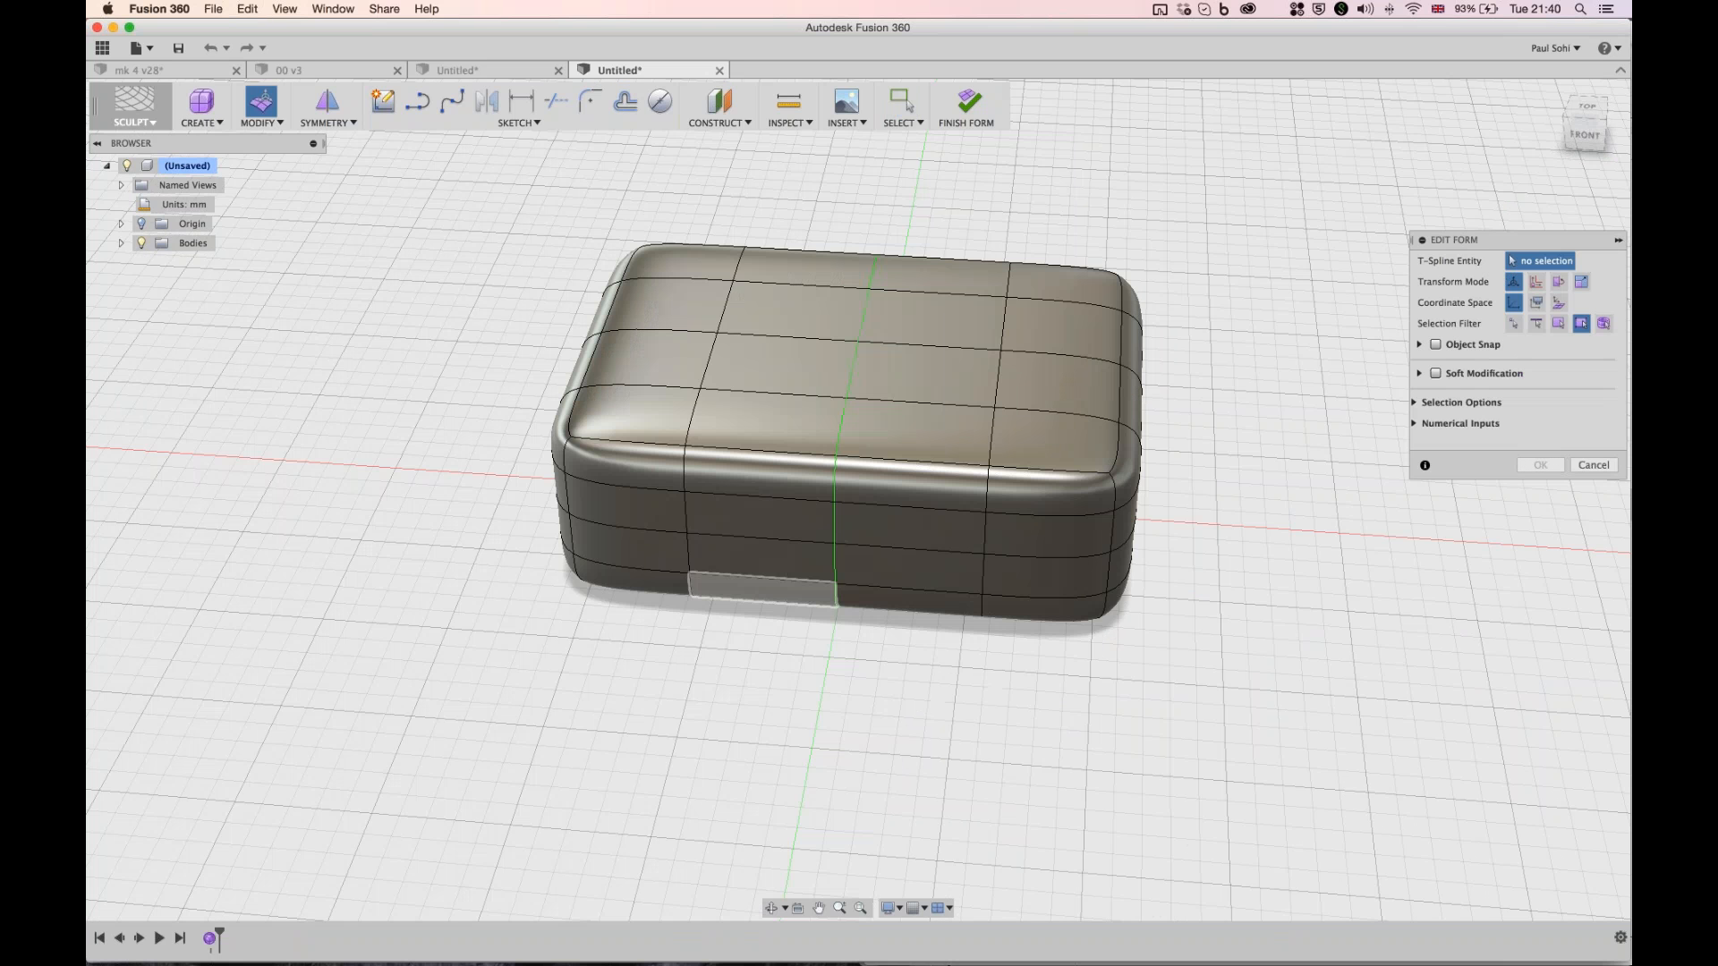
{"action": "double_click", "coordinate": [761, 589]}
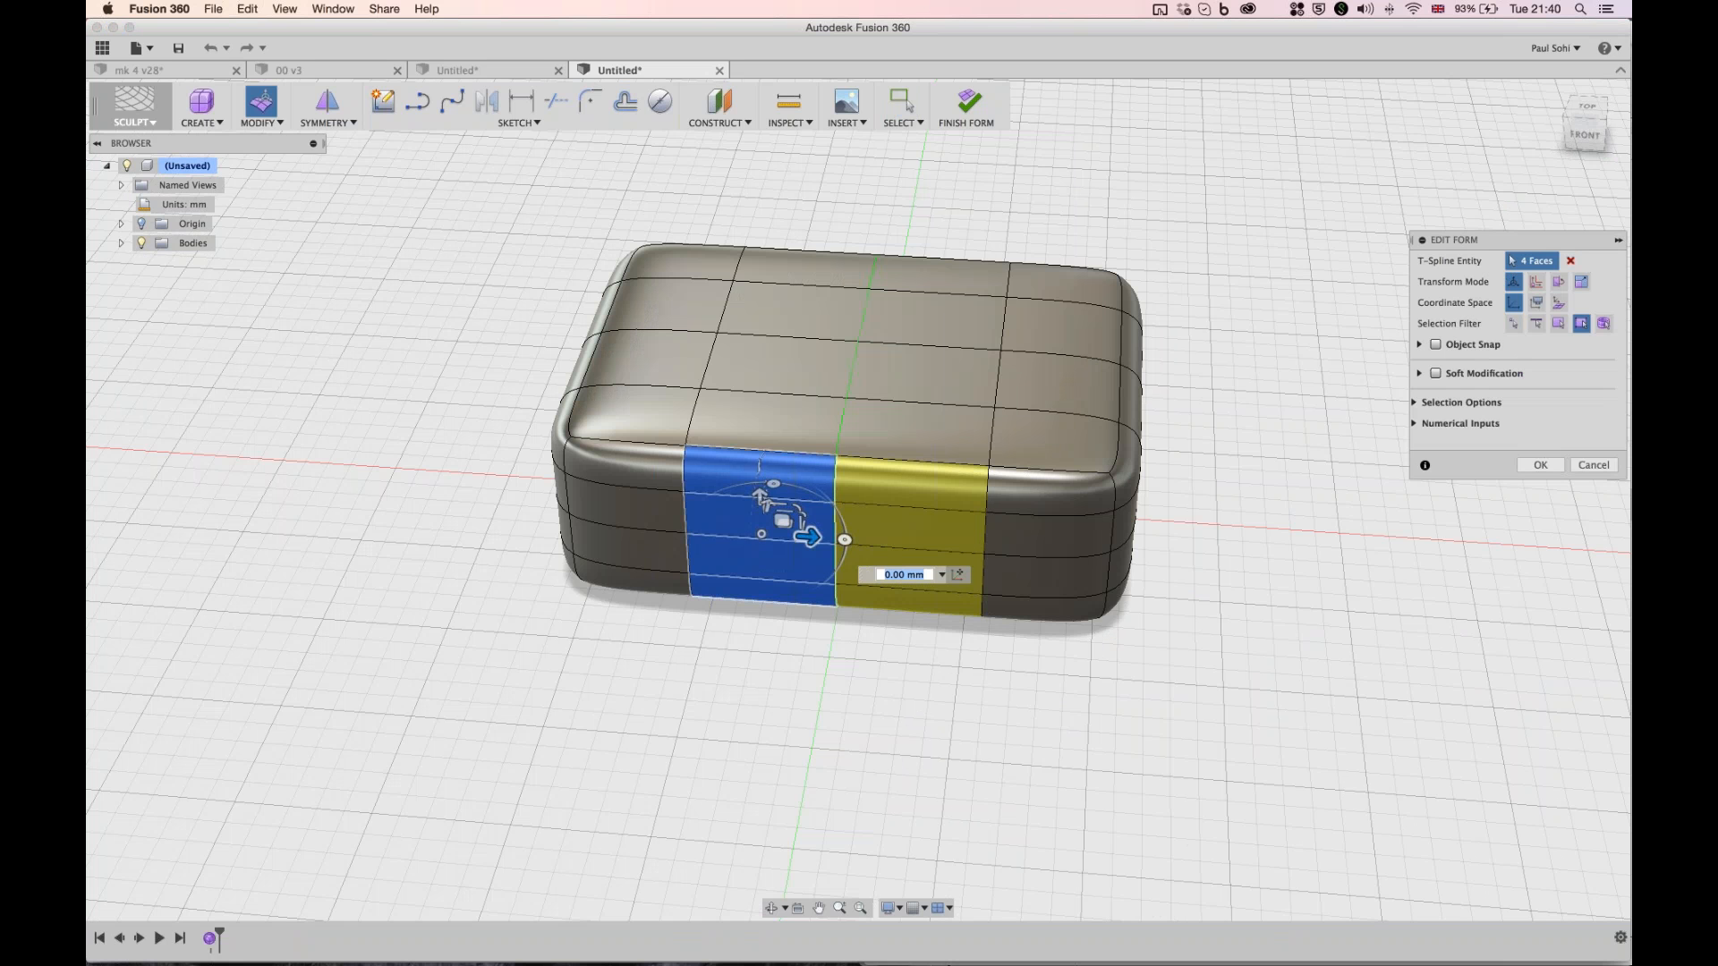
{"action": "left_click", "coordinate": [958, 574]}
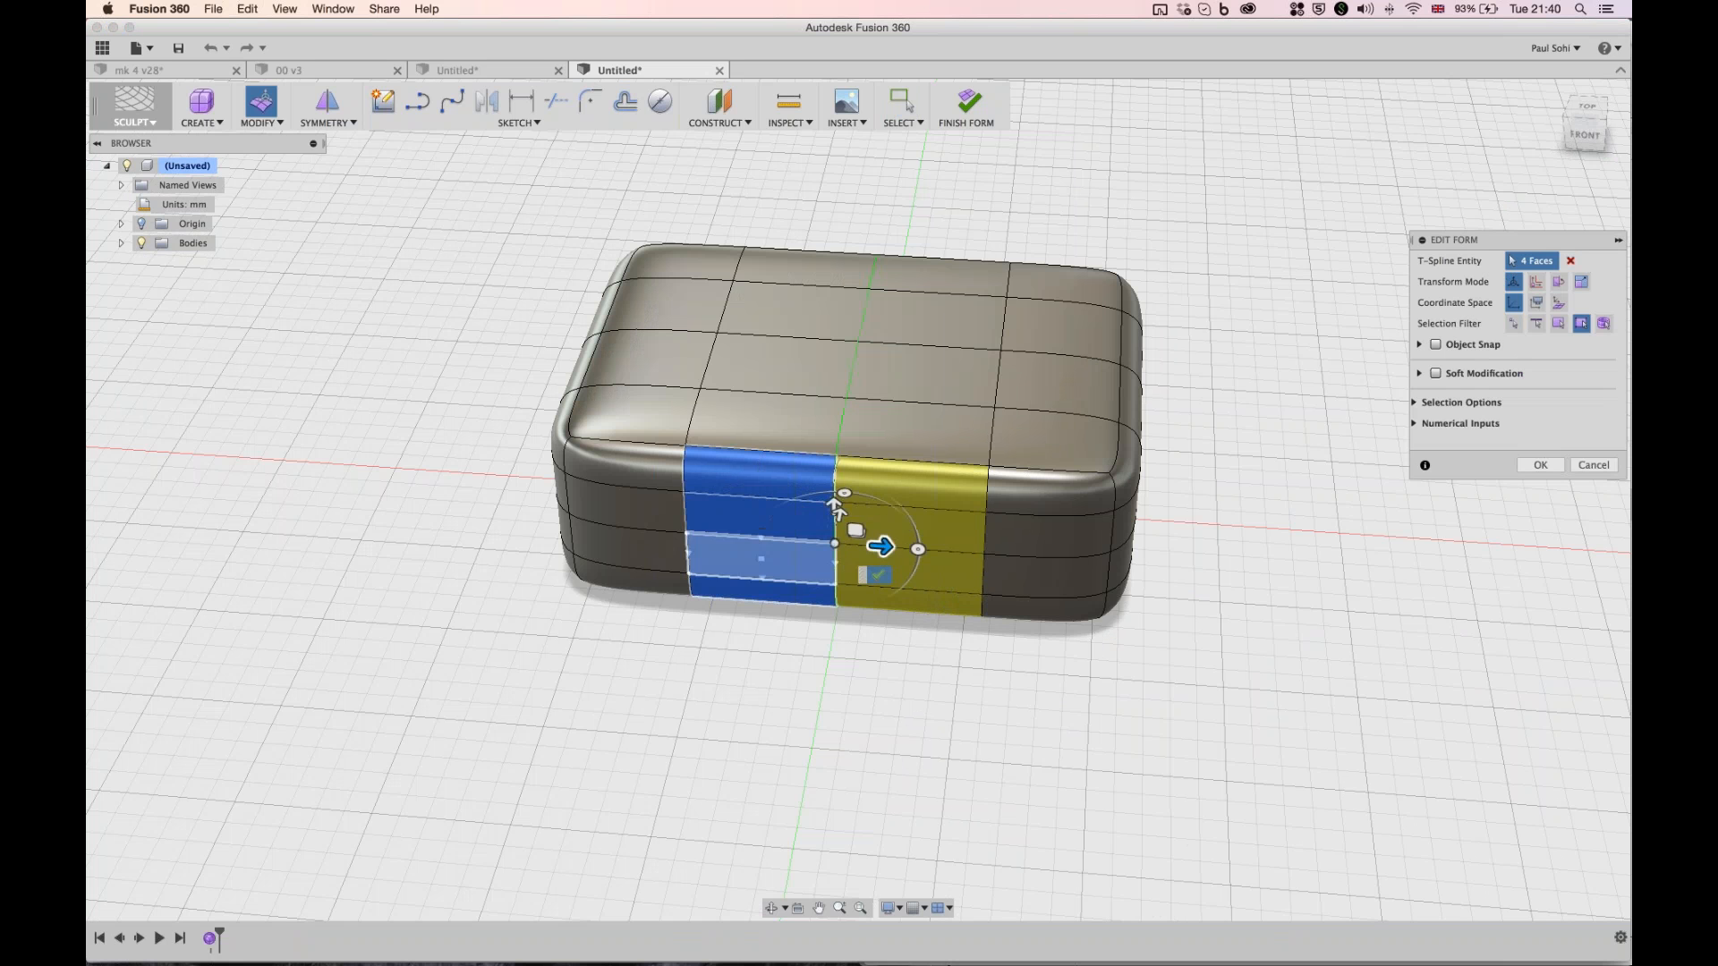
{"action": "left_click", "coordinate": [835, 543]}
{"action": "left_click", "coordinate": [1030, 583]}
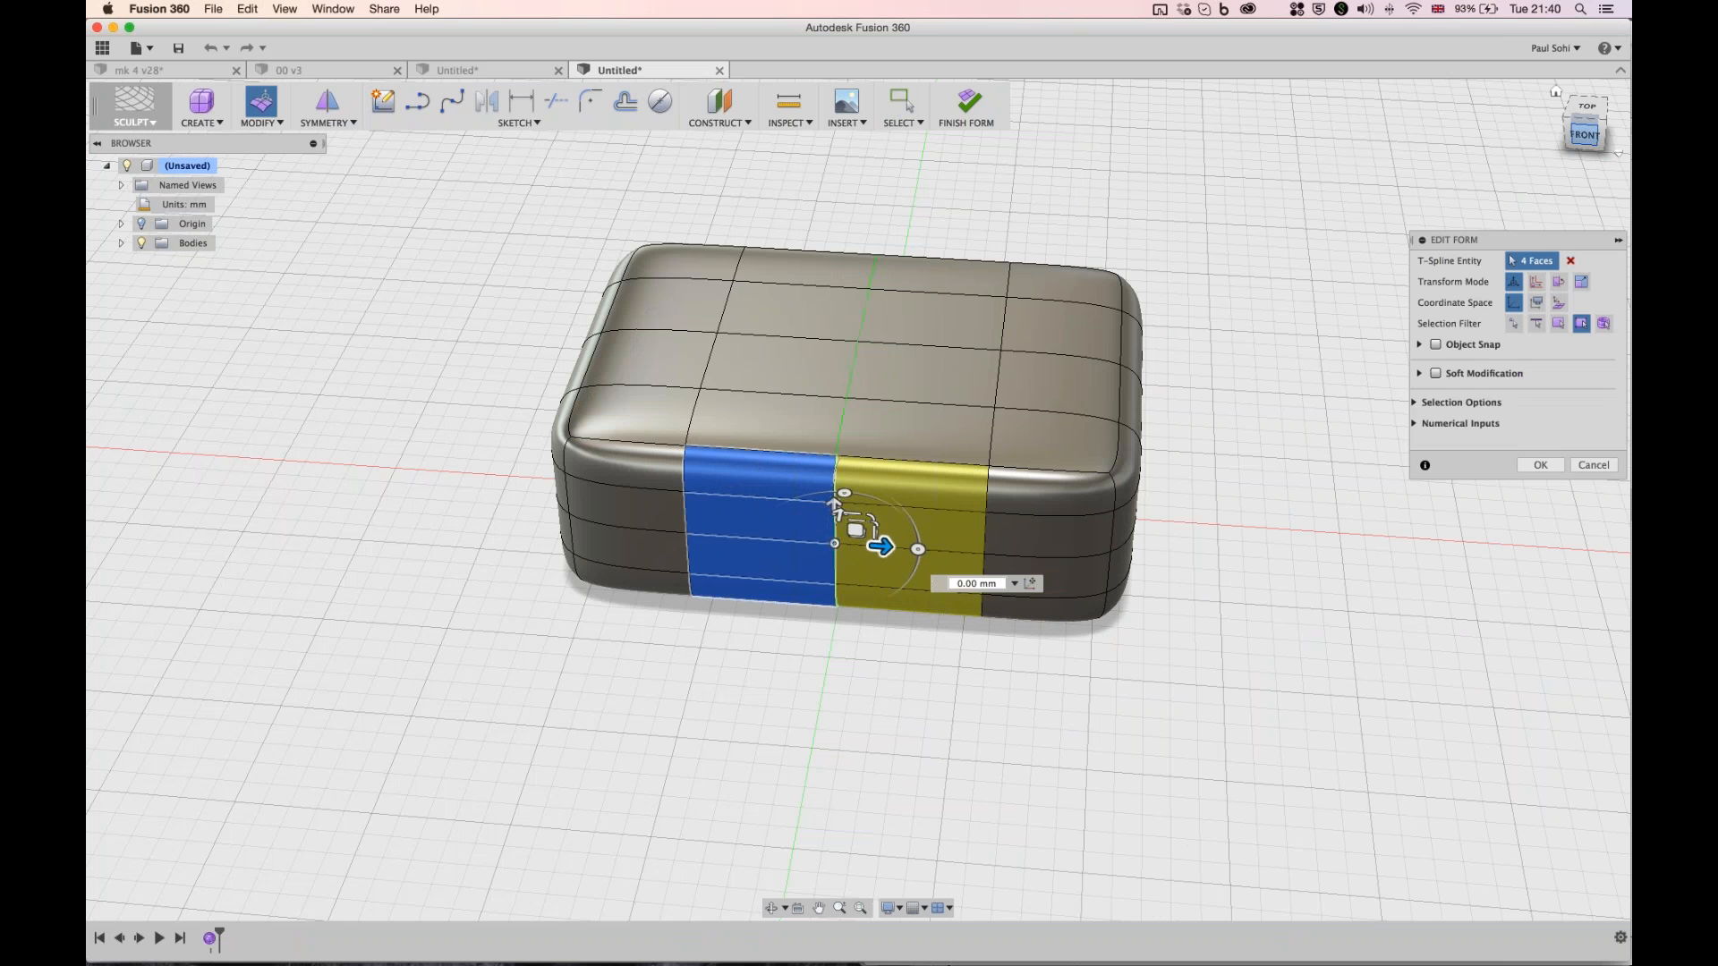
{"action": "left_click_drag", "start_coordinate": [1586, 135], "coordinate": [1573, 158]}
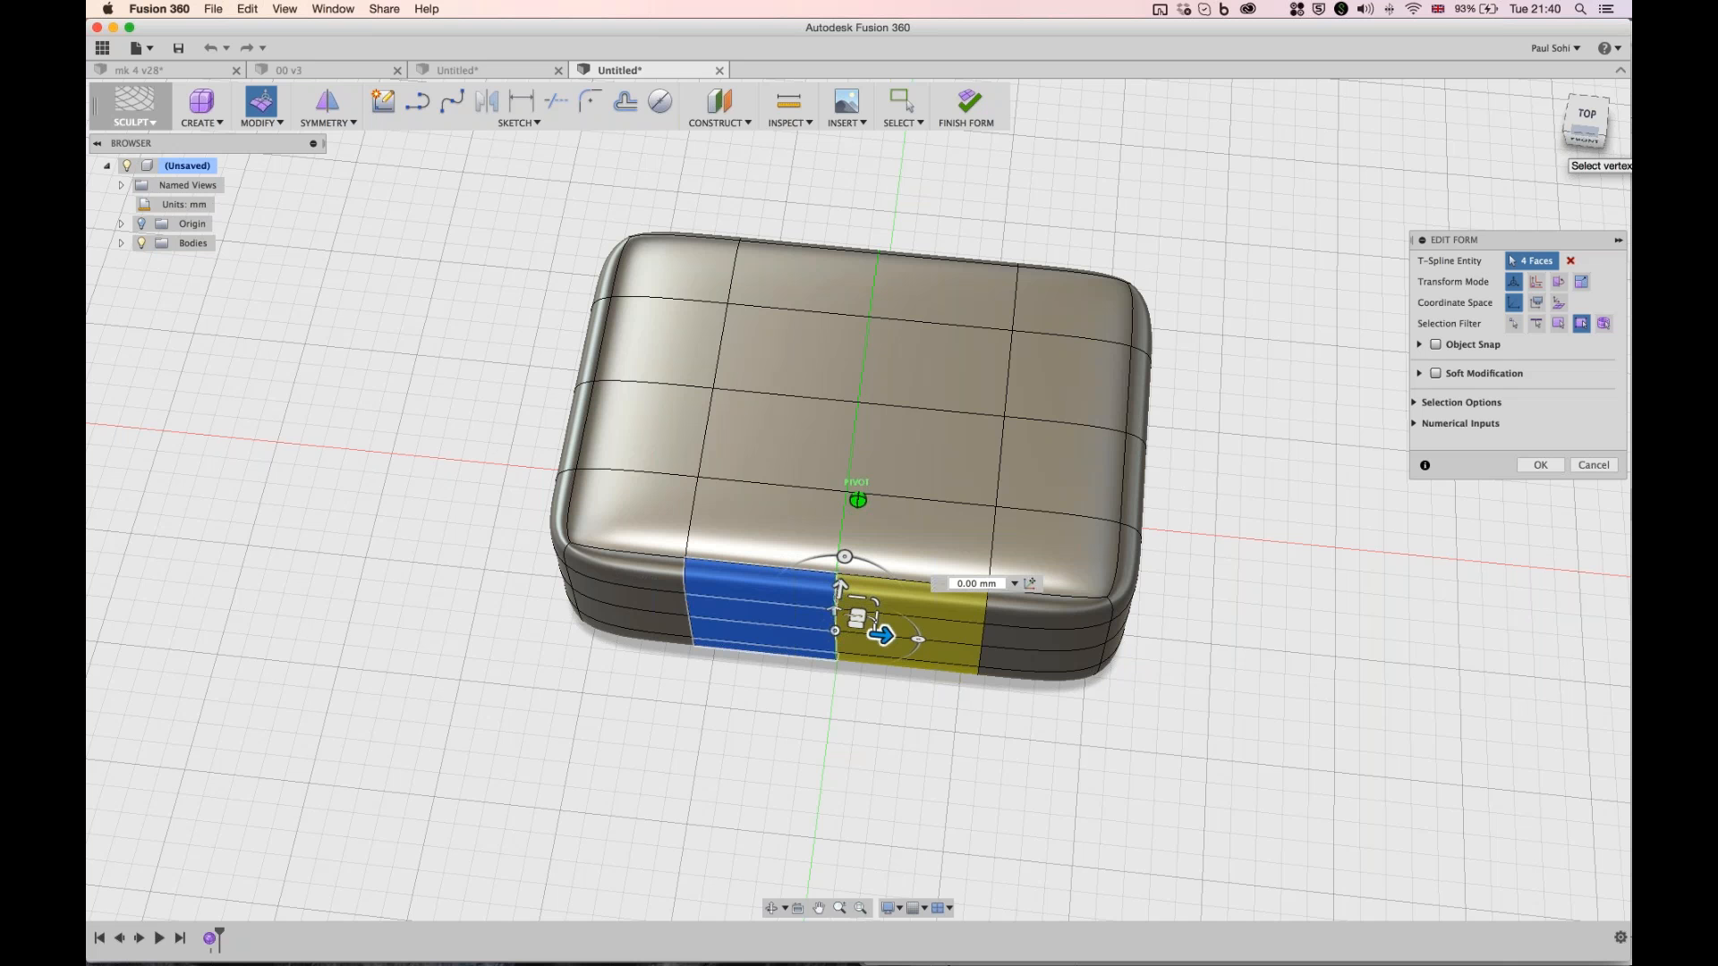
{"action": "left_click_drag", "start_coordinate": [839, 589], "coordinate": [848, 542]}
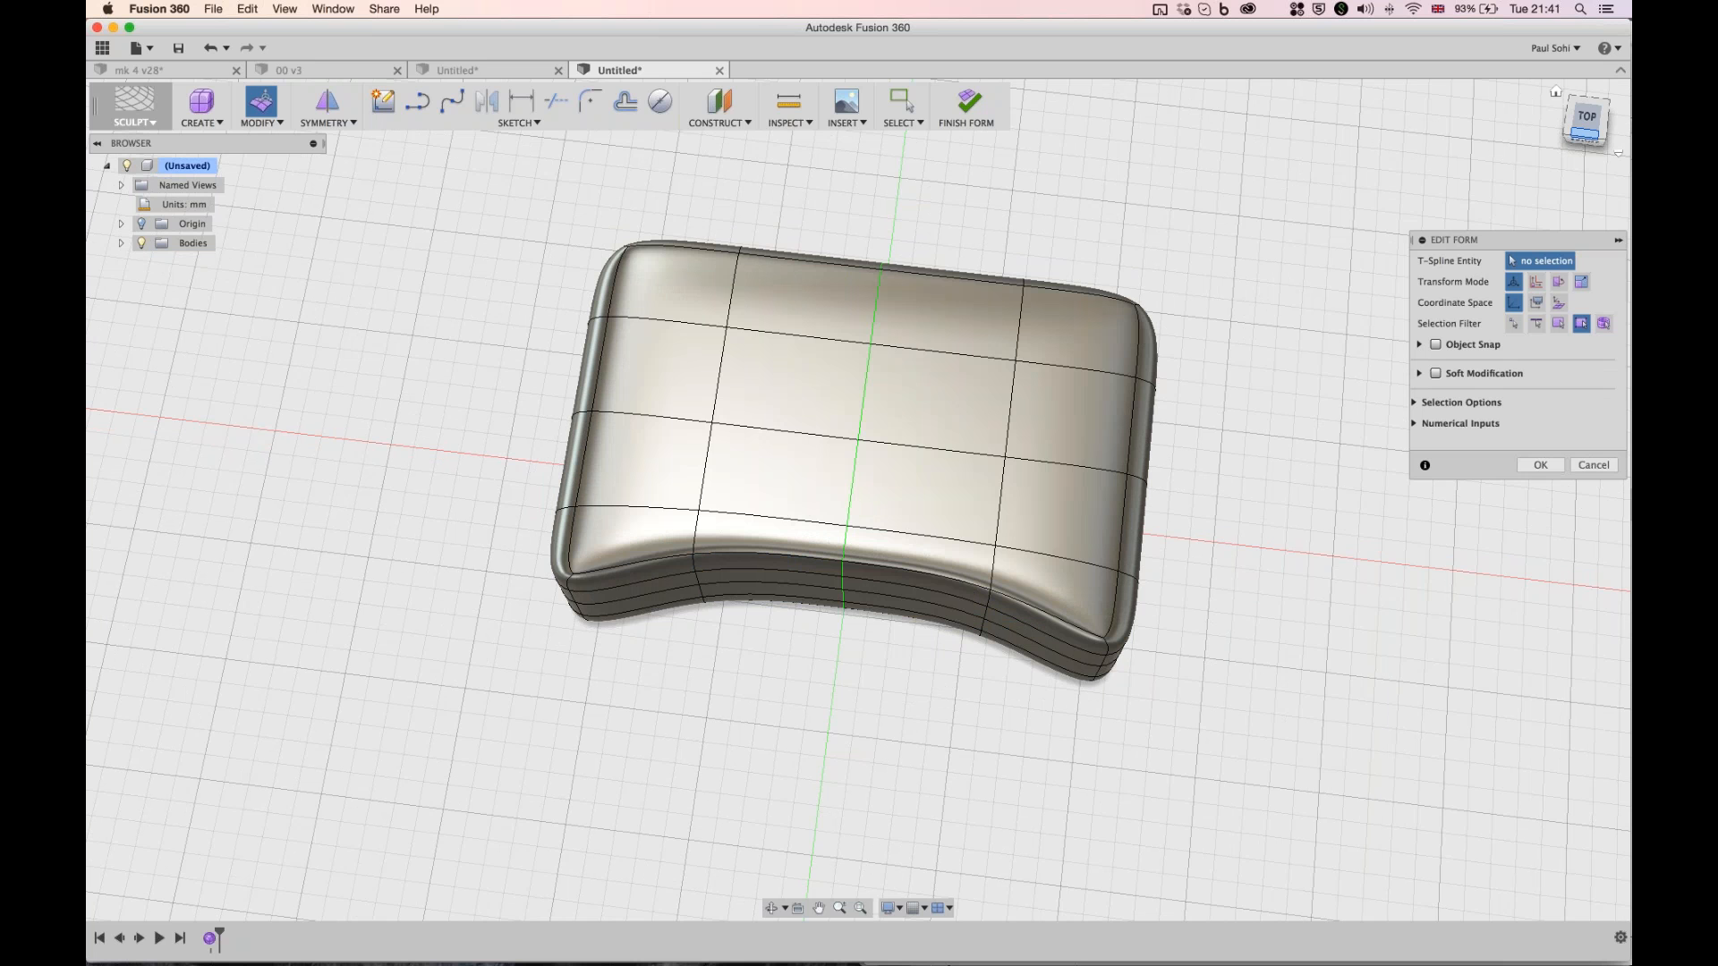
{"action": "middle_click_drag", "start_coordinate": [857, 582], "coordinate": [857, 500], "text": "shift"}
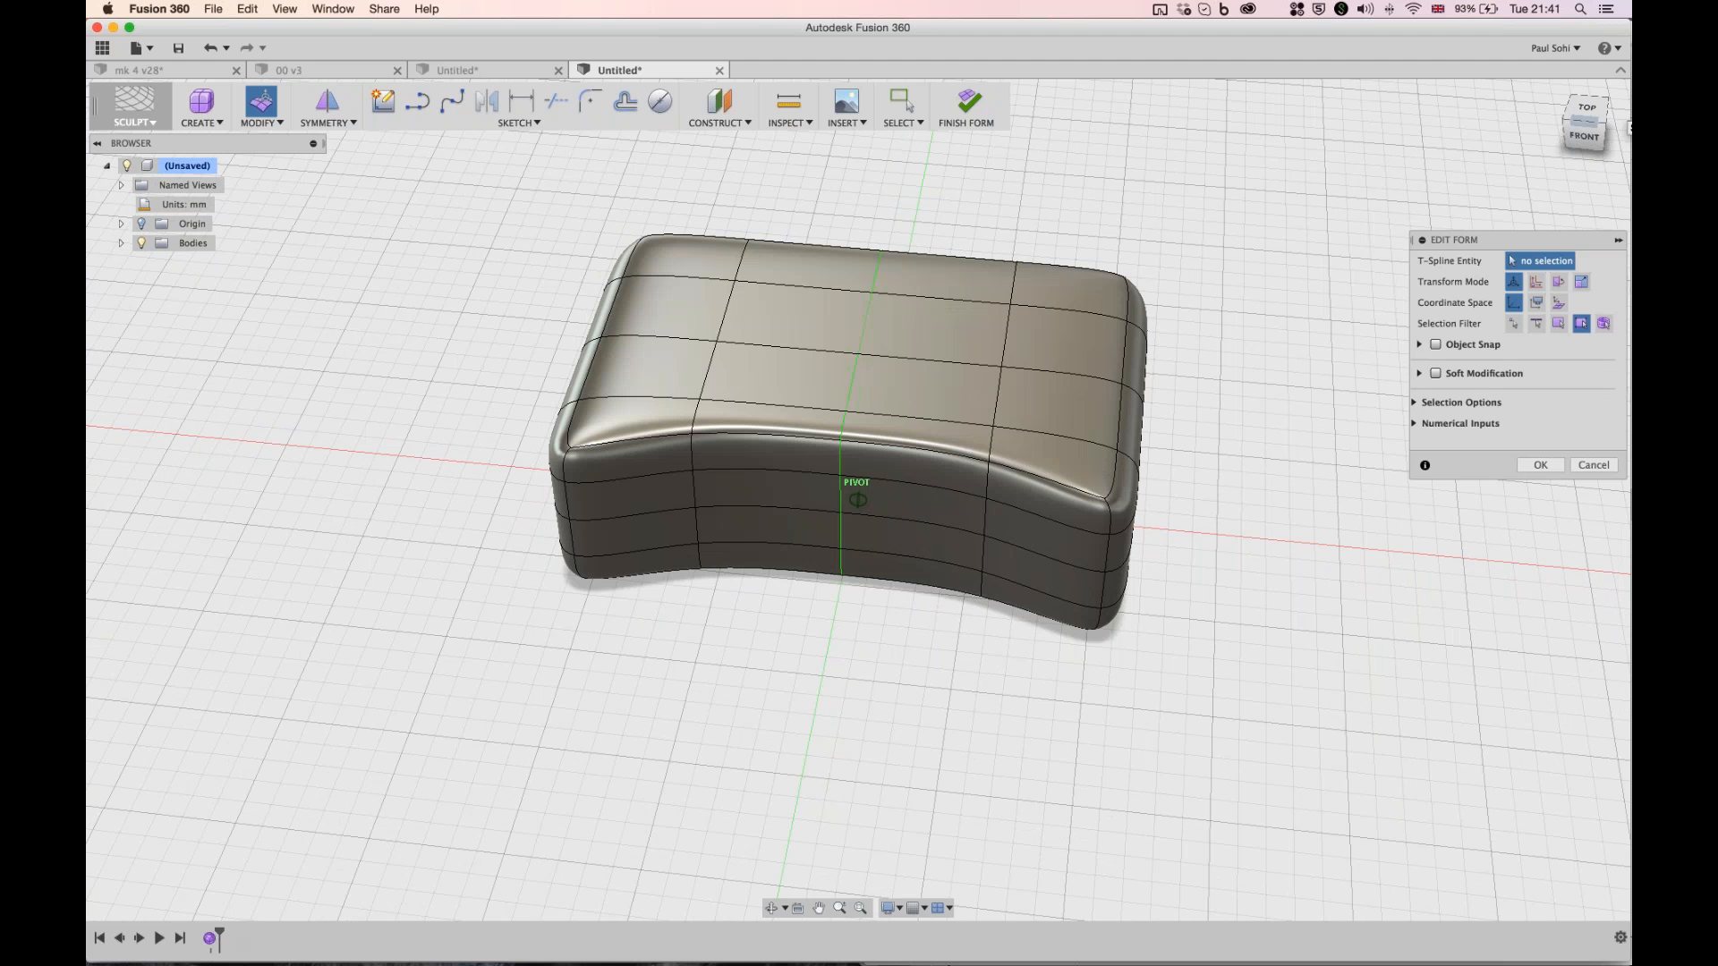
- Rotate the four vertical edges at the body's front corner by 45 degrees to slant the grip ends
{"action": "double_click", "coordinate": [1103, 568]}
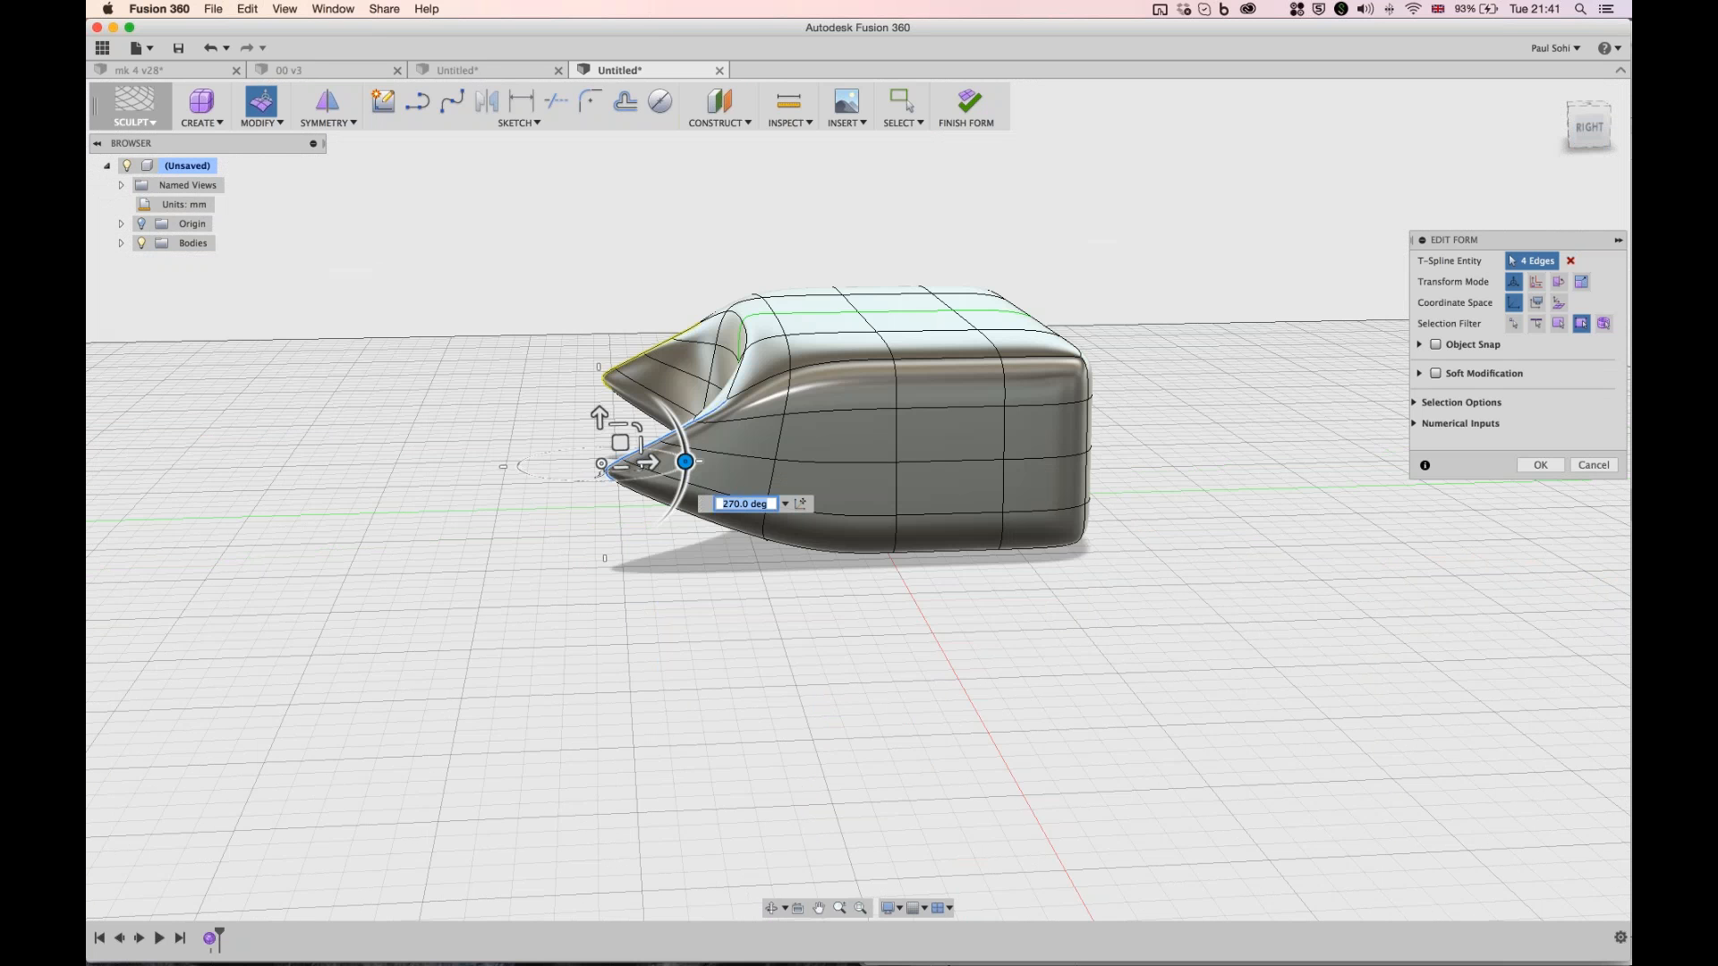
{"action": "key", "text": "super+z"}
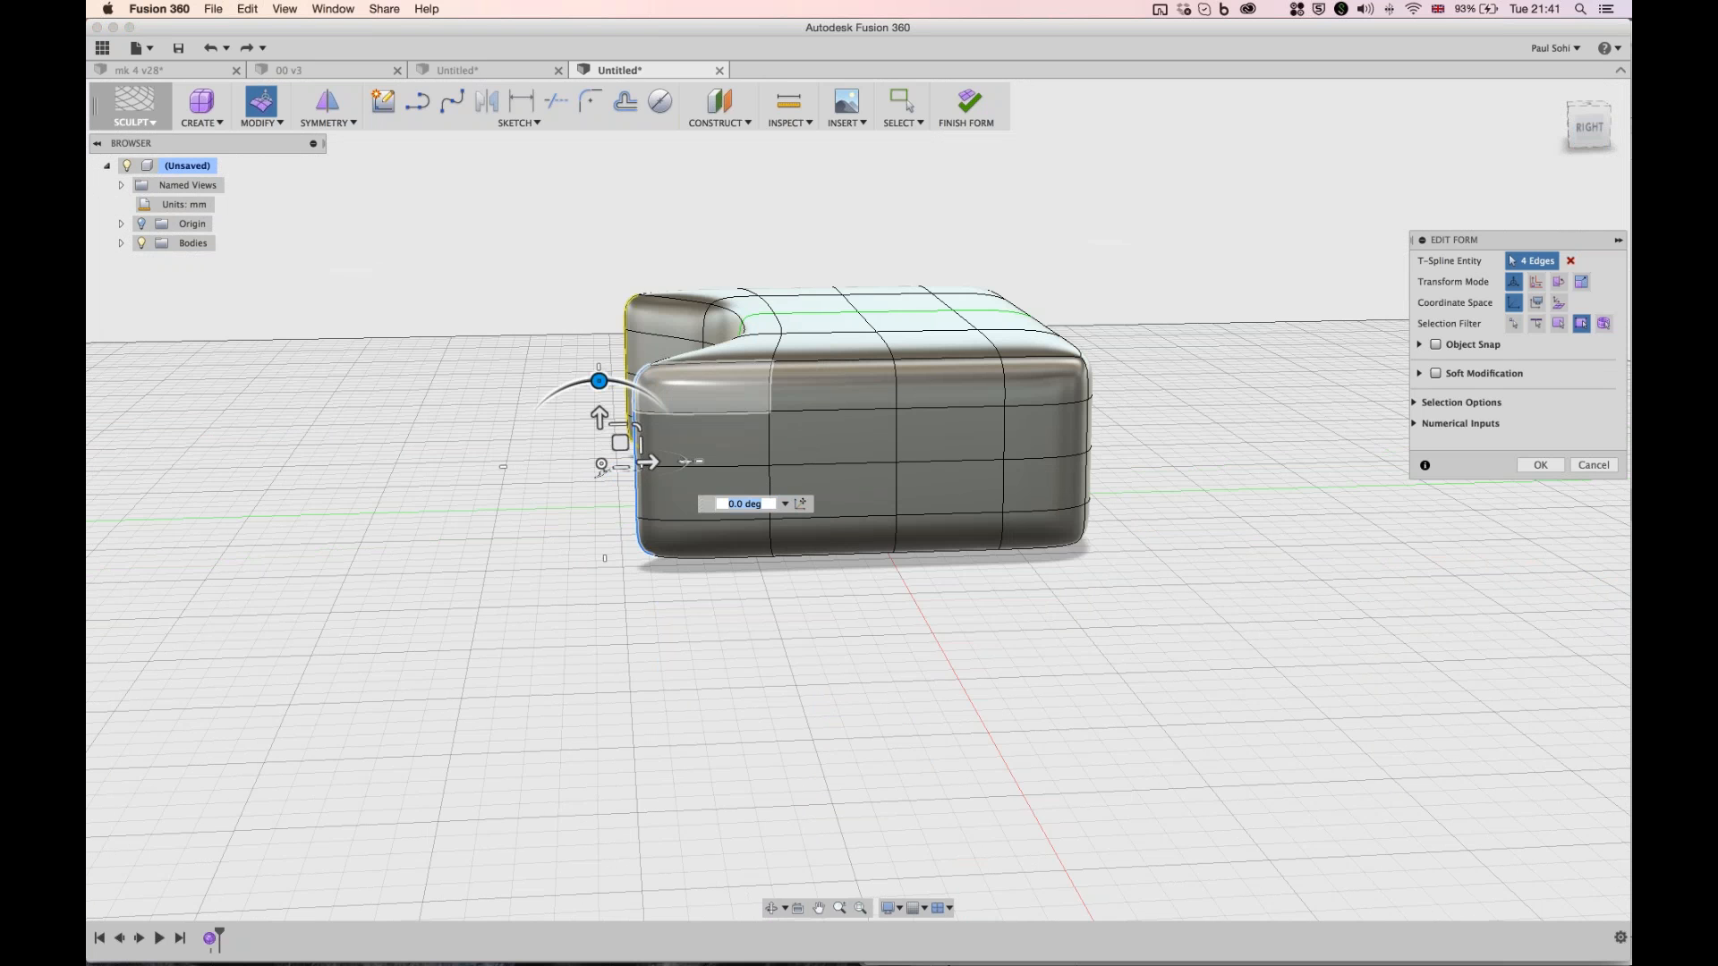
{"action": "left_click_drag", "start_coordinate": [598, 382], "coordinate": [540, 407]}
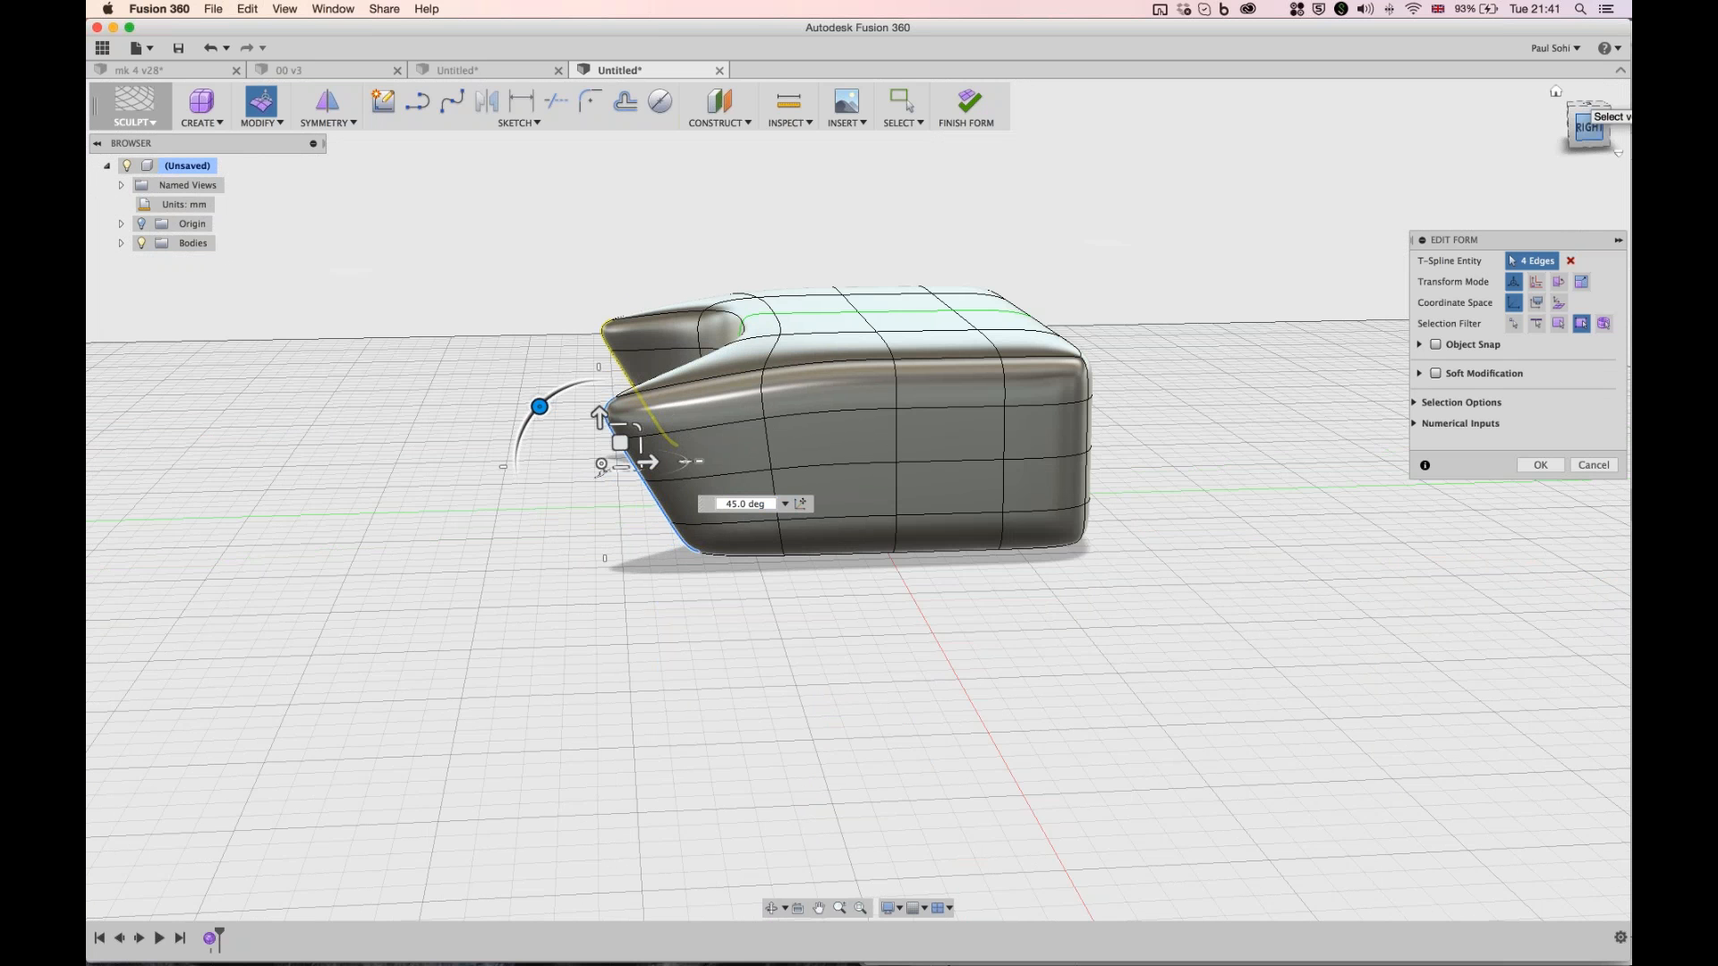
- Select the row of four edges along the lower rim of the body's side and view it from the right
{"action": "left_click_drag", "start_coordinate": [1589, 127], "coordinate": [1589, 76]}
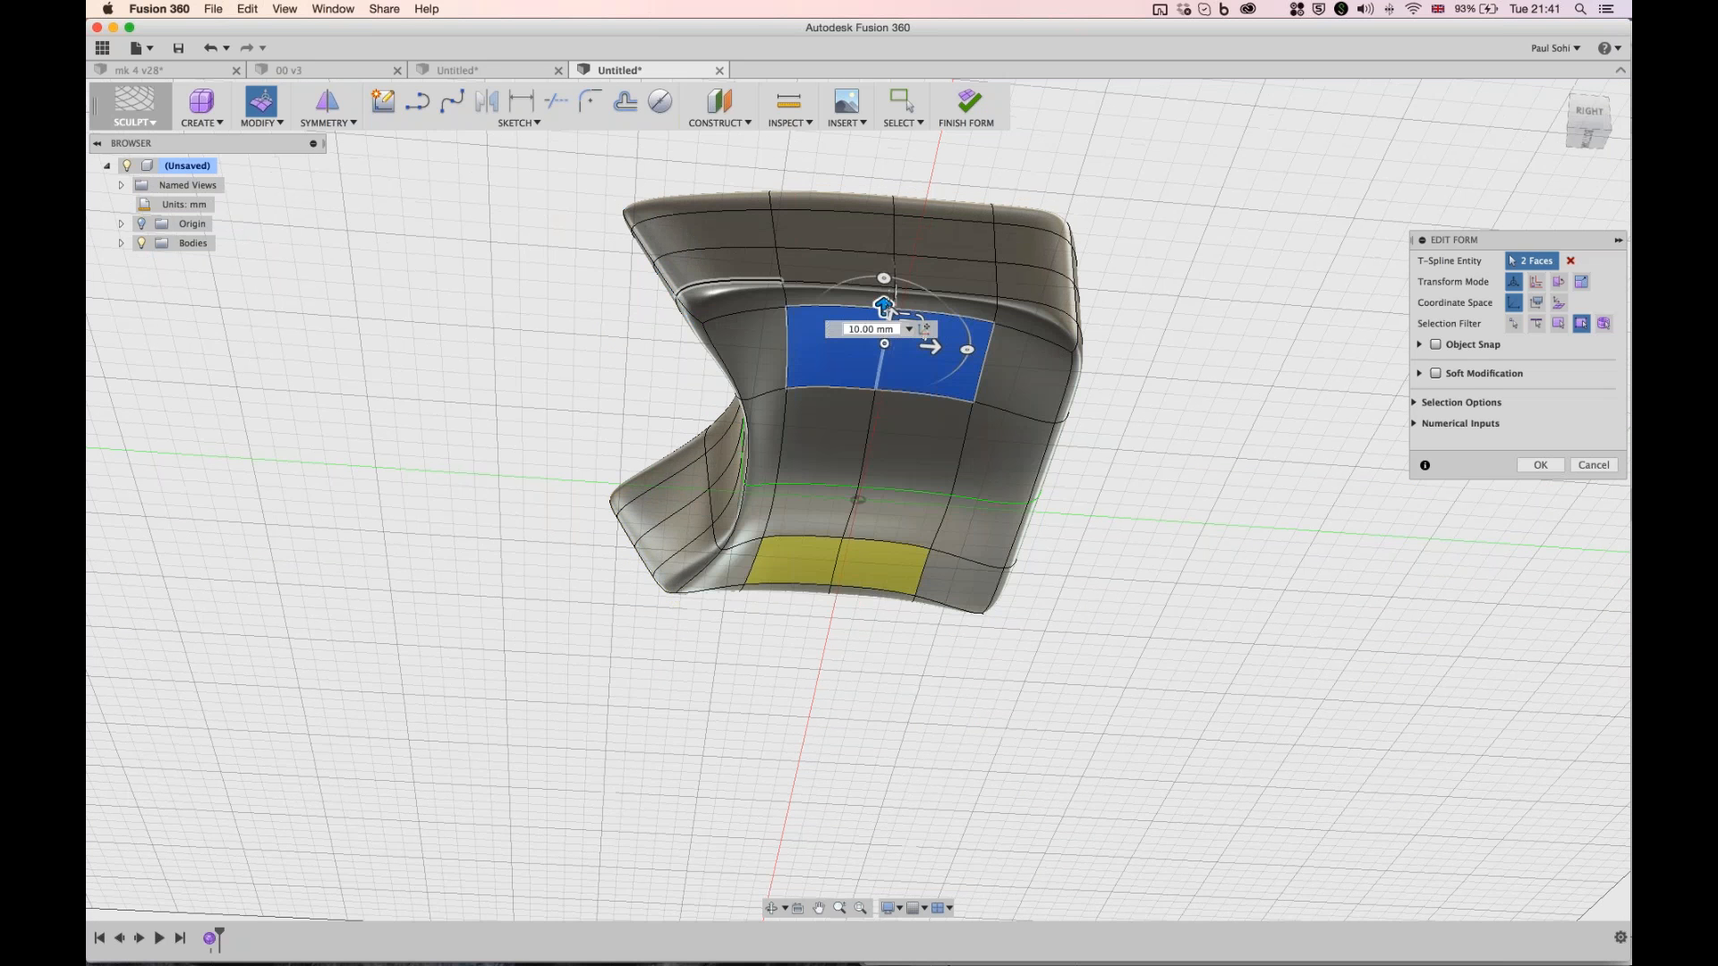
{"action": "left_click", "coordinate": [786, 285]}
{"action": "left_click", "coordinate": [742, 302], "text": "super"}
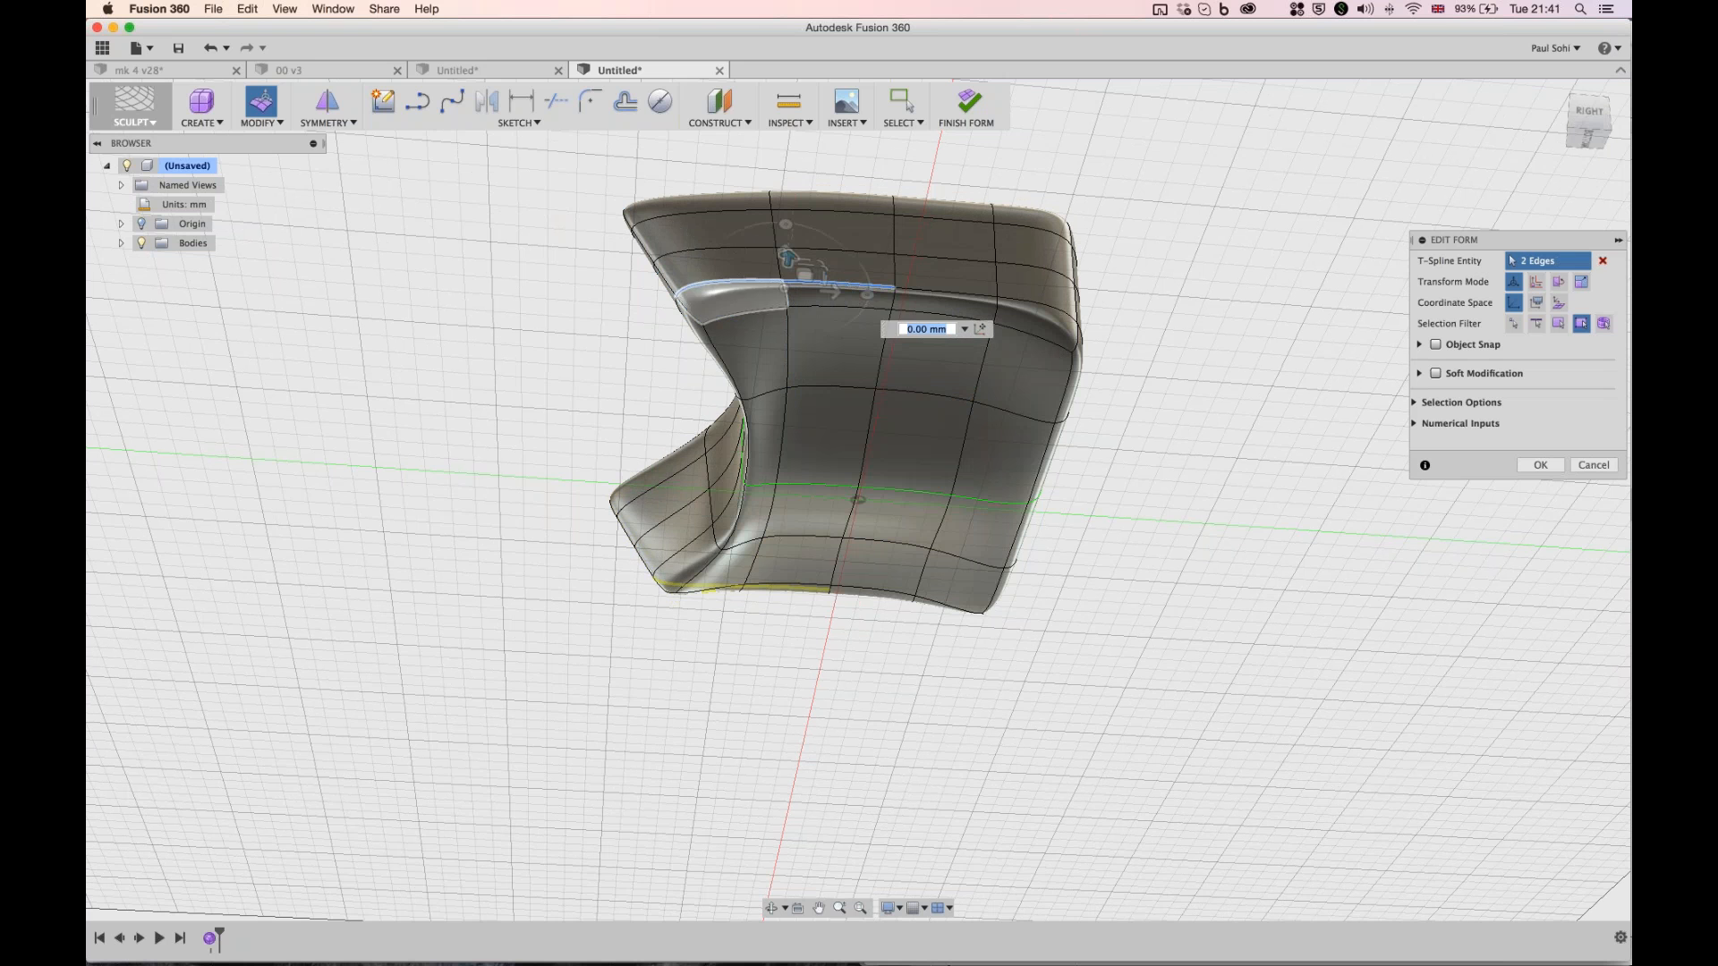
{"action": "left_click", "coordinate": [946, 293], "text": "shift"}
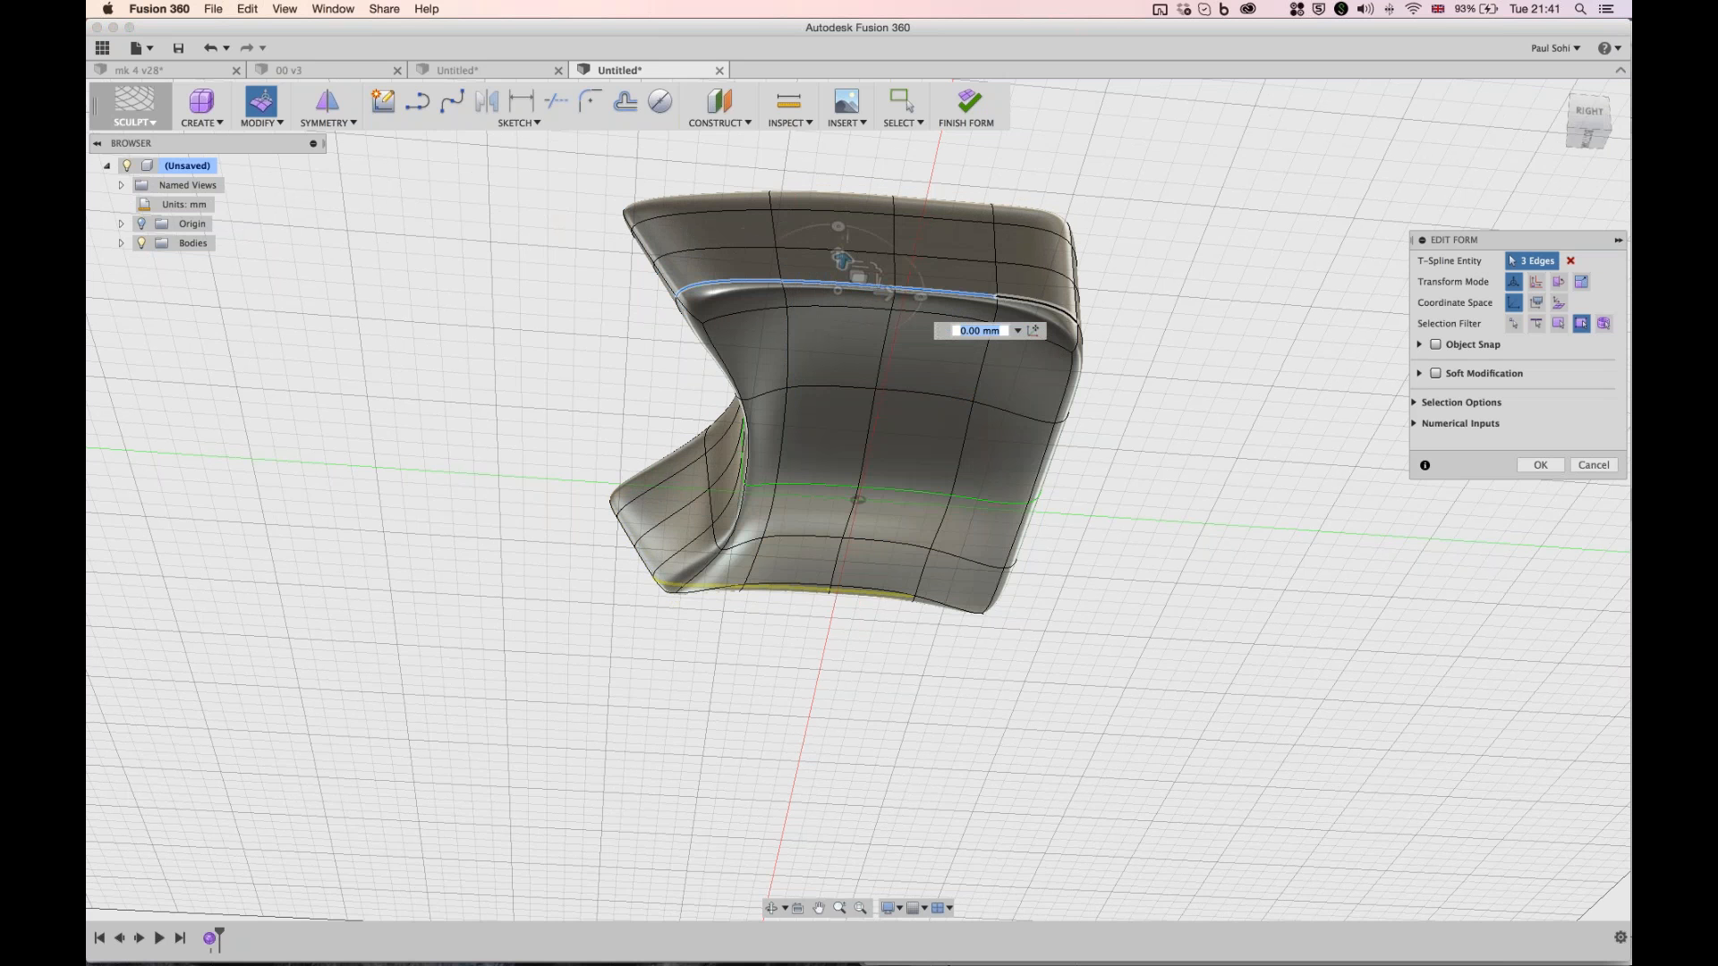
{"action": "left_click", "coordinate": [1036, 302], "text": "shift"}
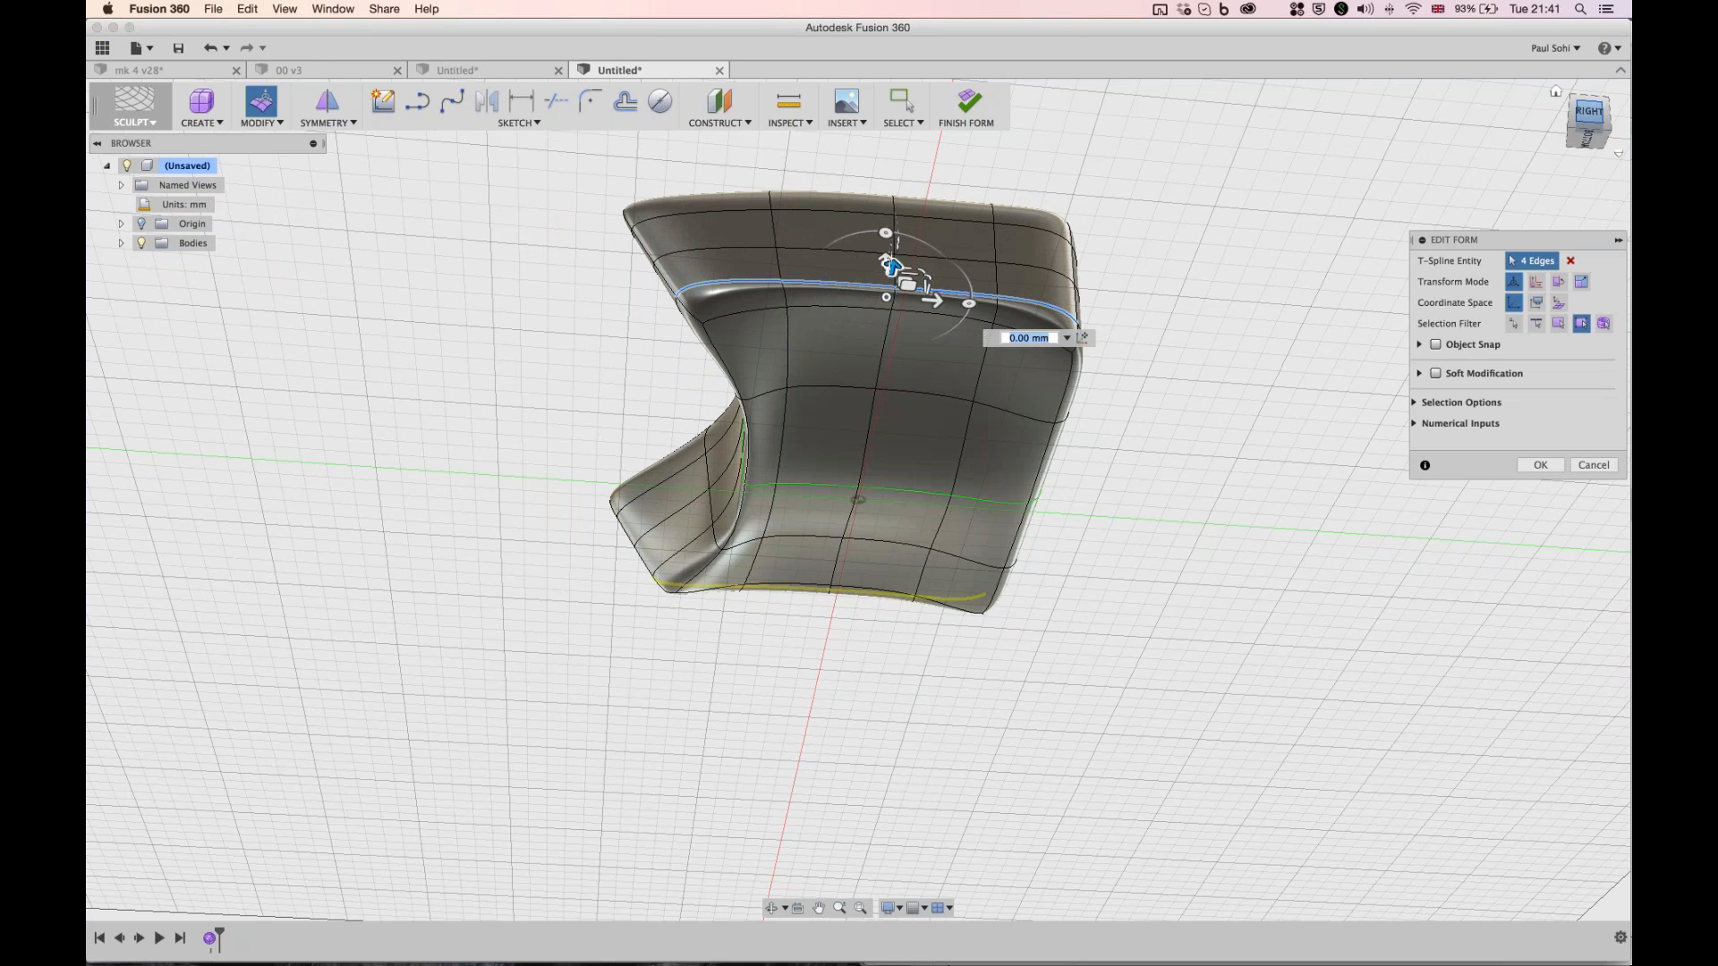
{"action": "left_click_drag", "start_coordinate": [1589, 116], "coordinate": [1589, 148]}
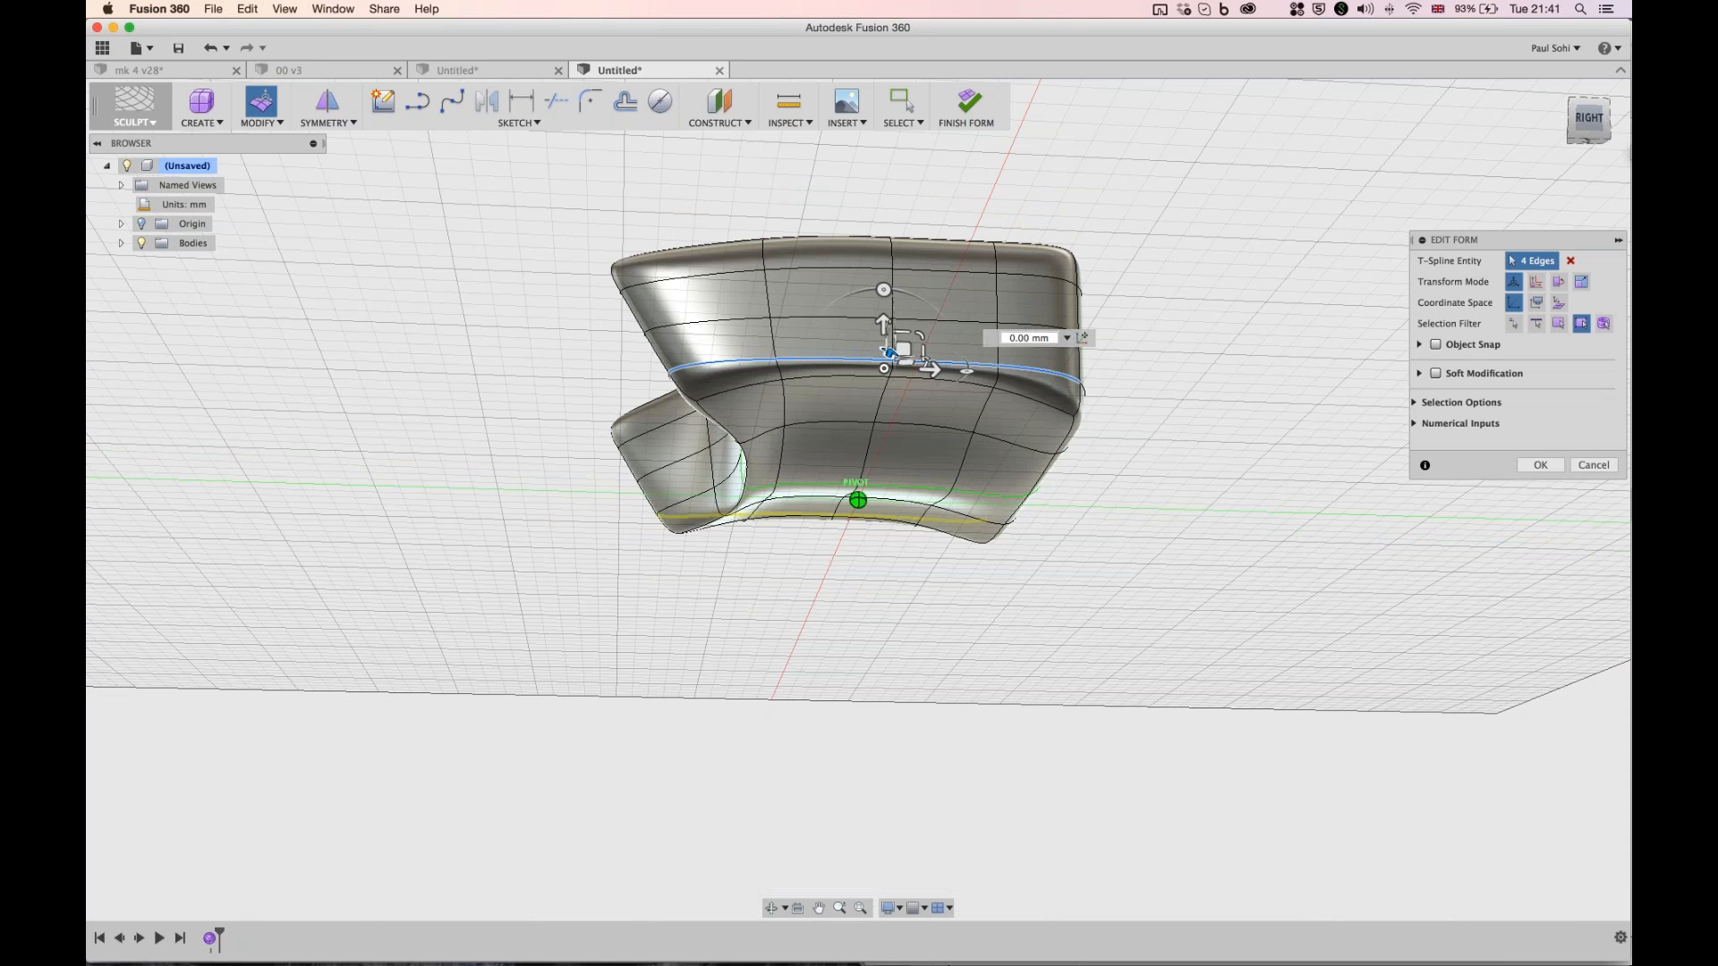
{"action": "left_click", "coordinate": [1589, 117]}
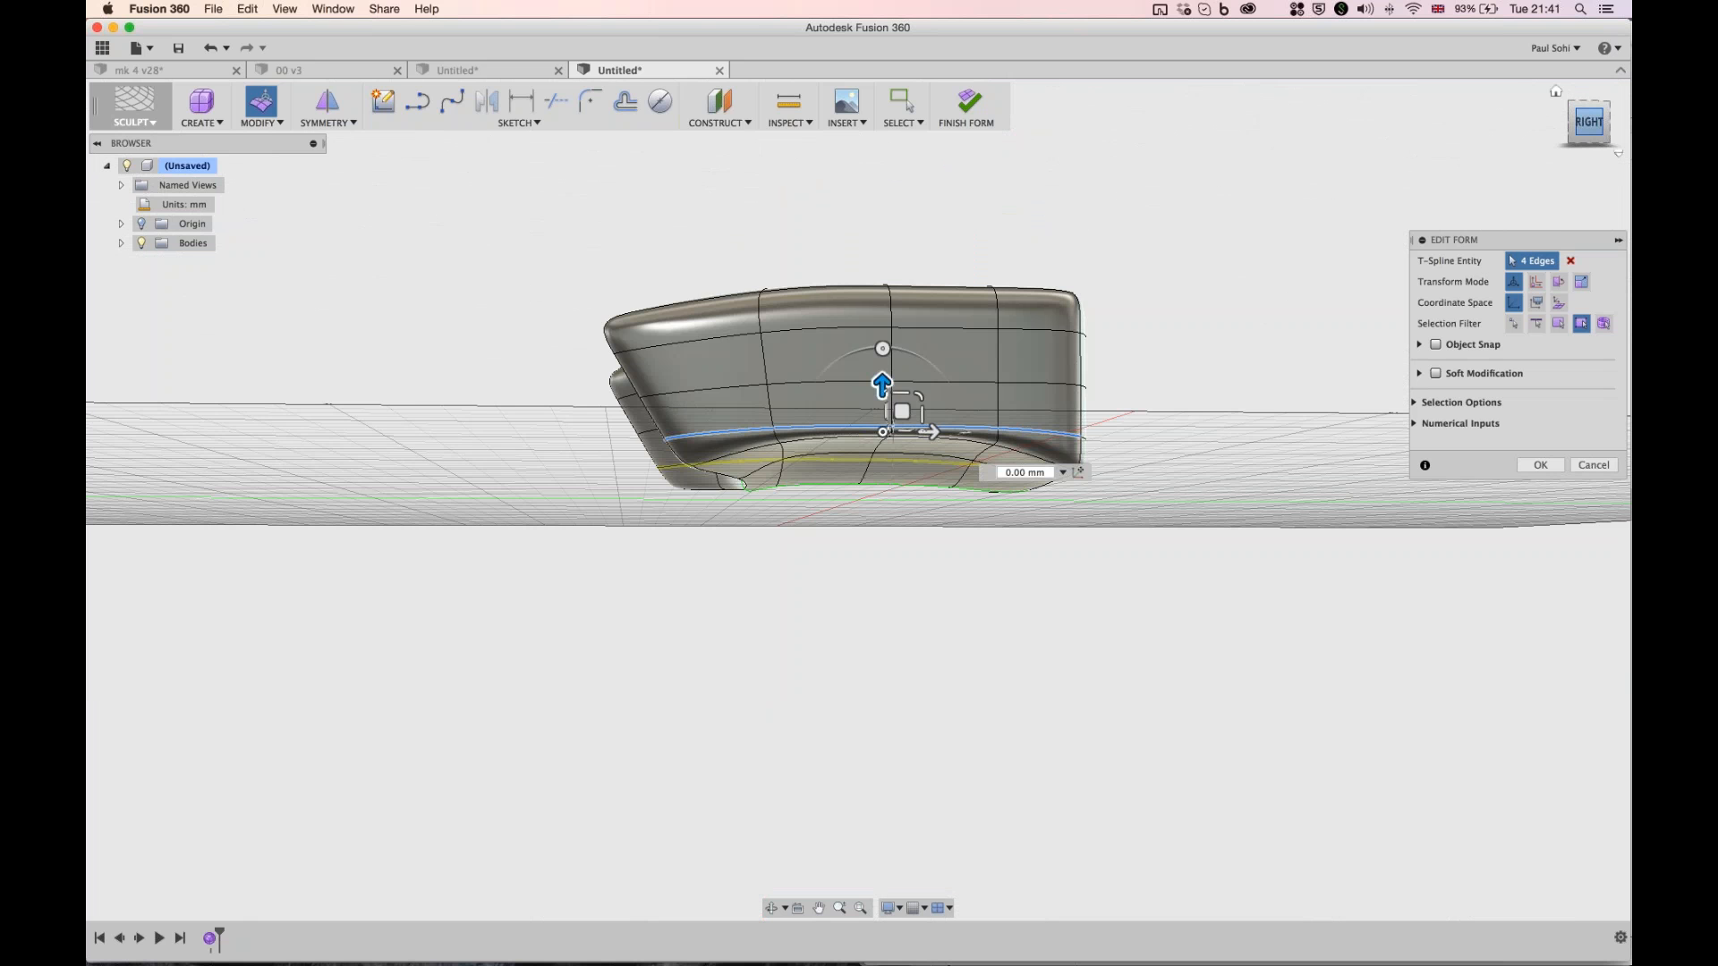
- Examine the sculpted body's corners, underside and concave front from the back, front and side
{"action": "left_click_drag", "start_coordinate": [1589, 122], "coordinate": [1548, 114]}
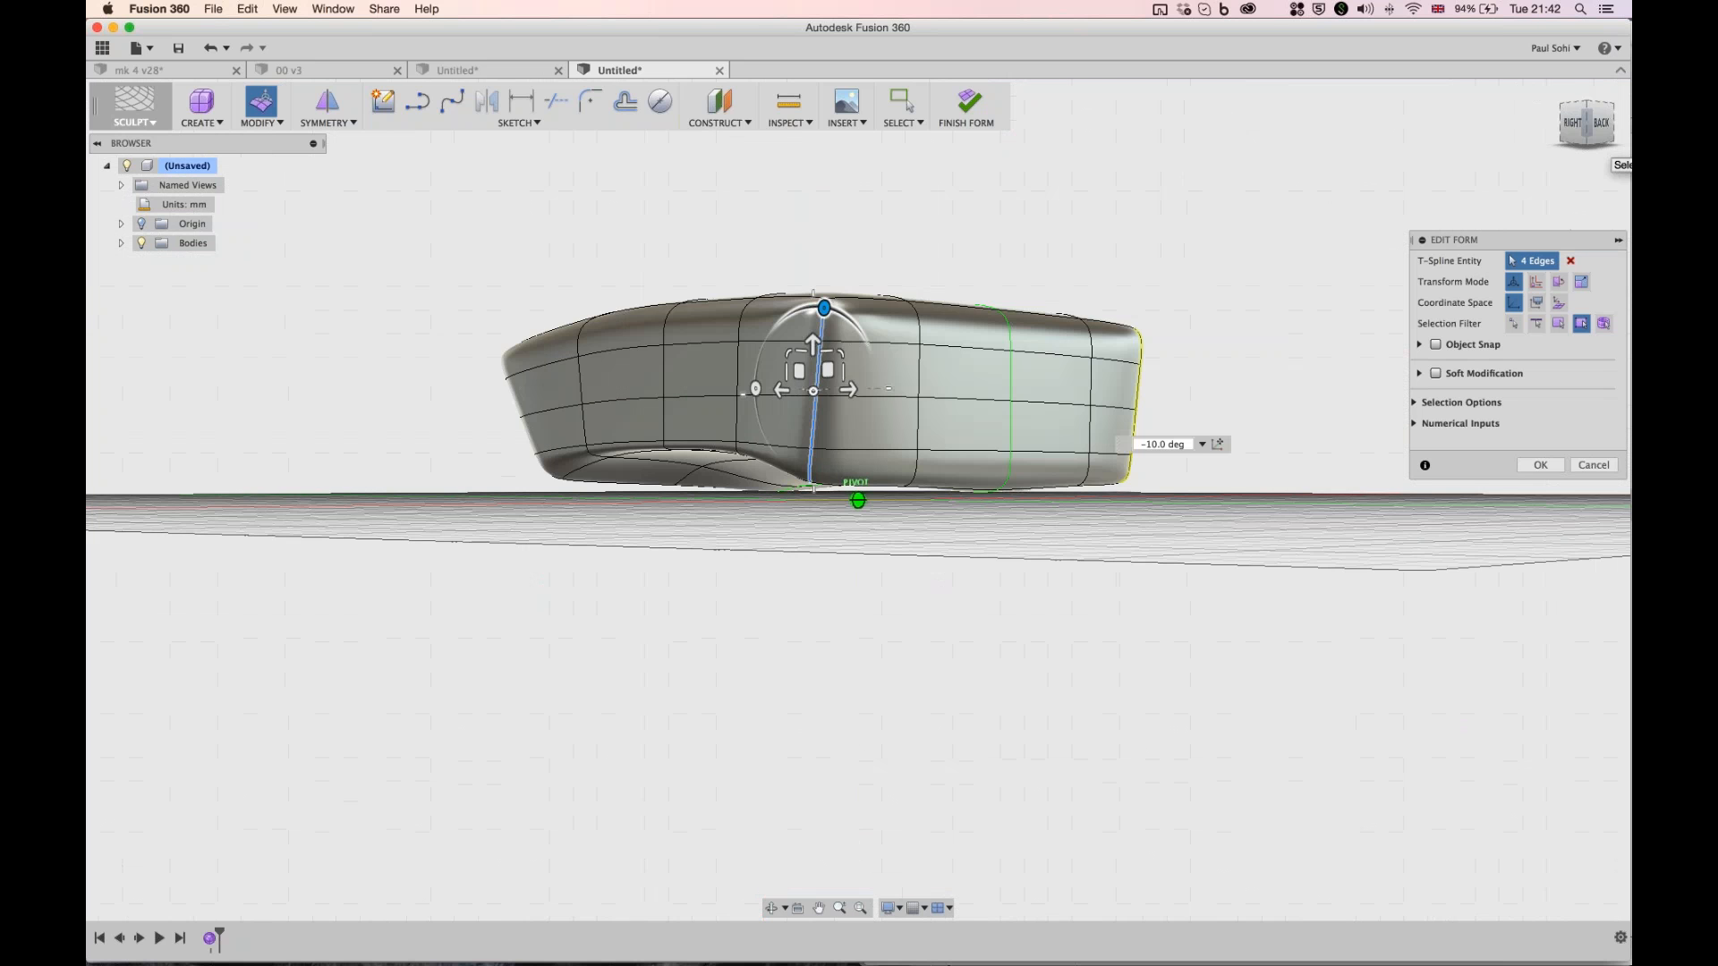
{"action": "left_click_drag", "start_coordinate": [1600, 143], "coordinate": [1583, 129]}
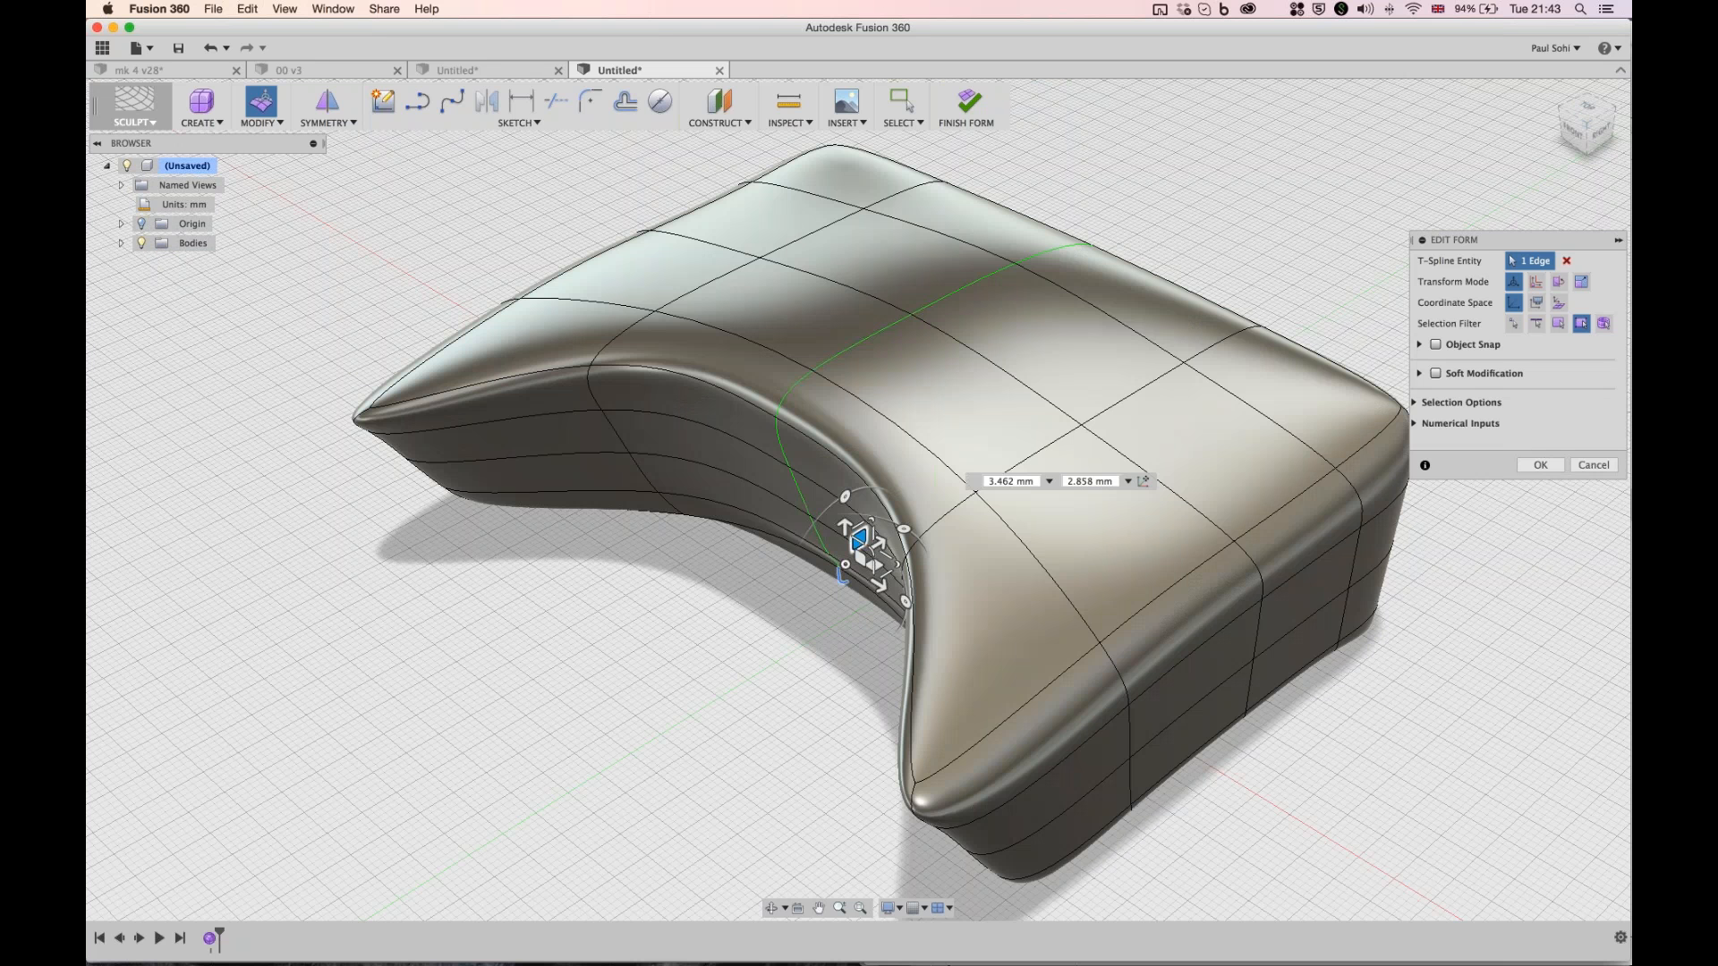
{"action": "left_click", "coordinate": [1575, 132]}
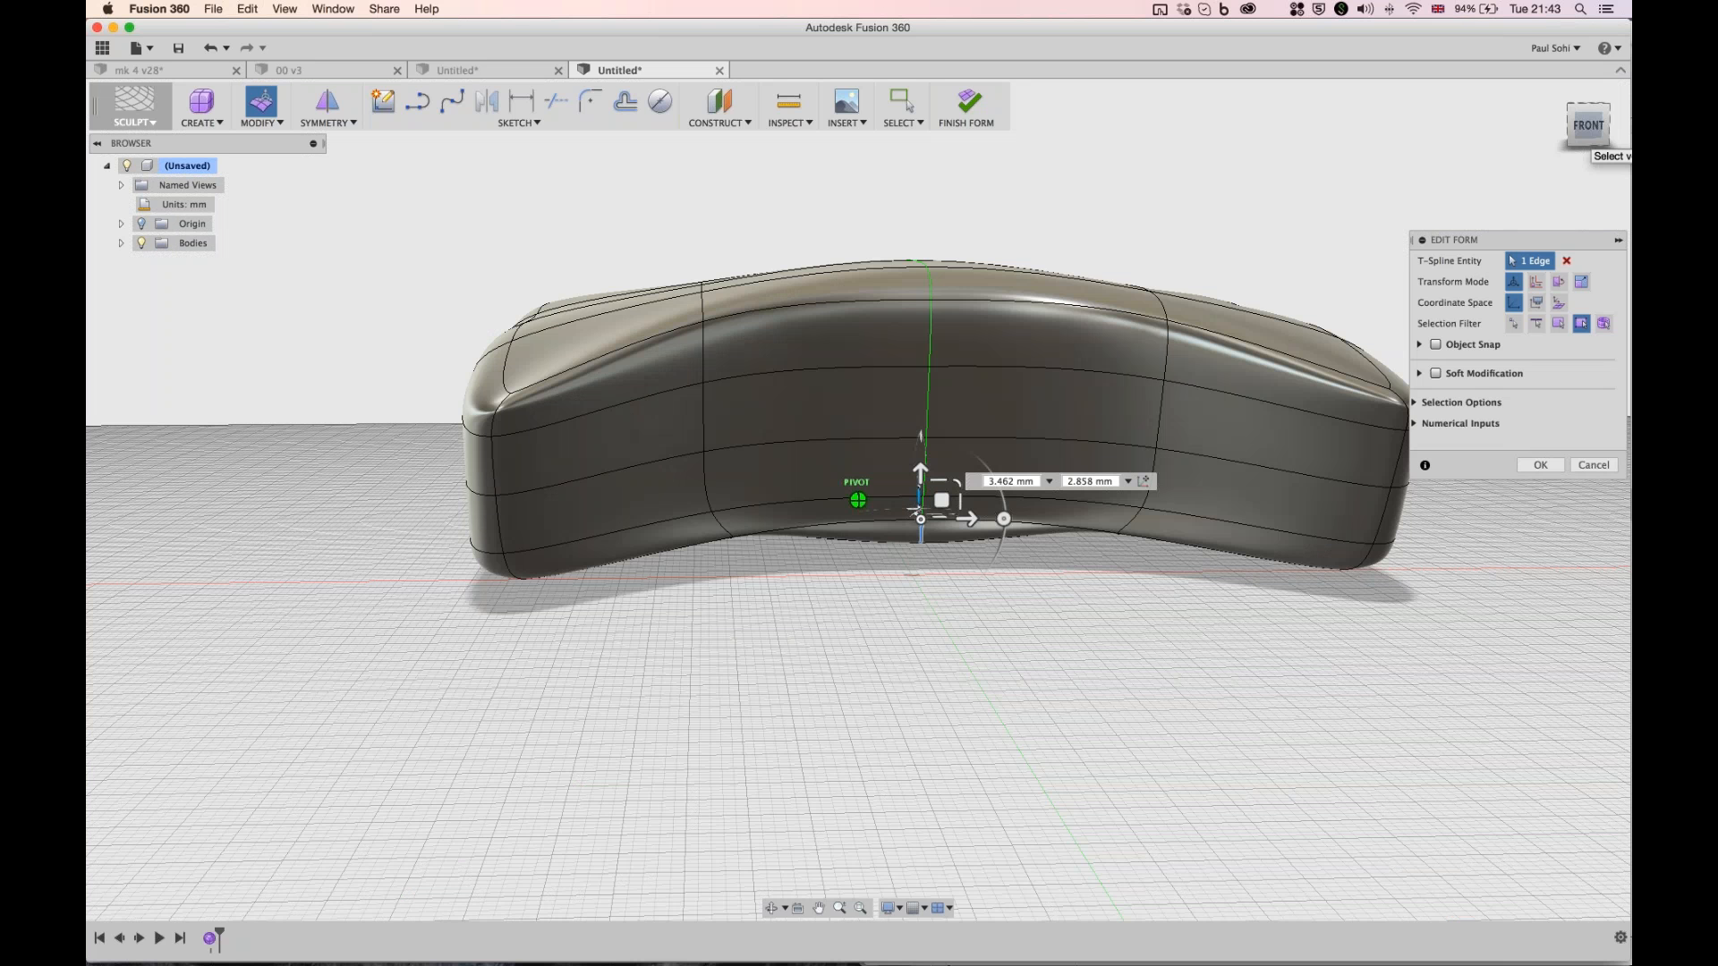
{"action": "left_click_drag", "start_coordinate": [1578, 136], "coordinate": [1545, 123]}
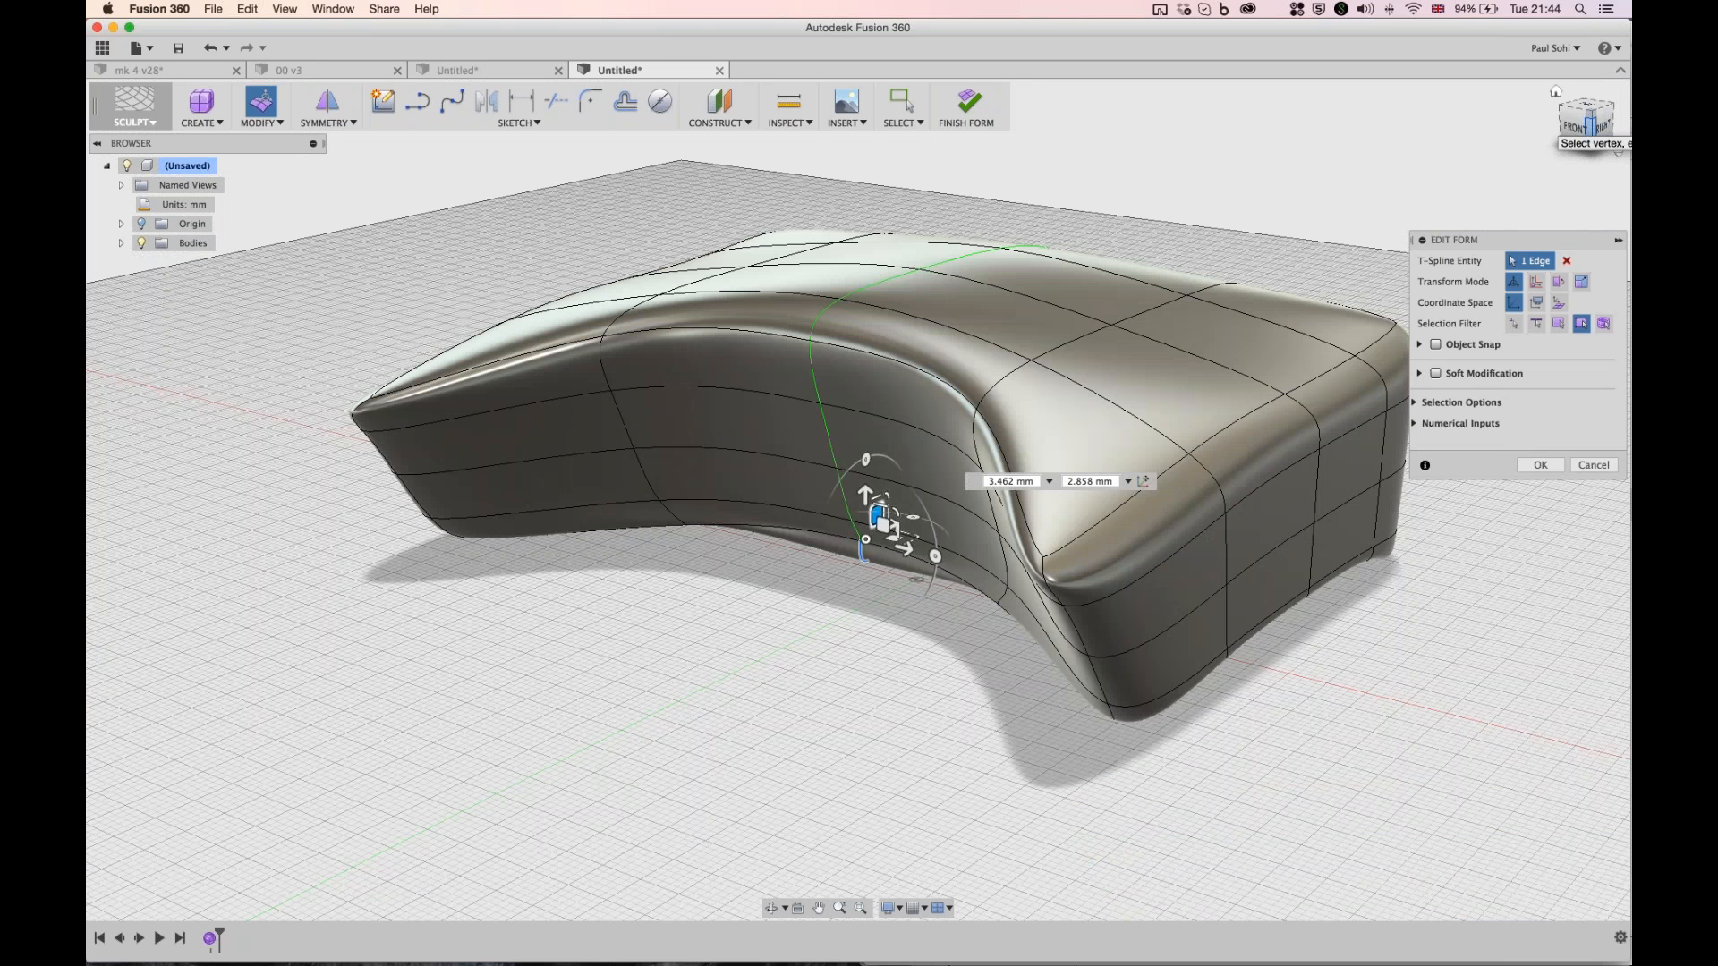
- Try to crease the vertical edges at the body's front corner with the Crease tool
{"action": "left_click", "coordinate": [1590, 126]}
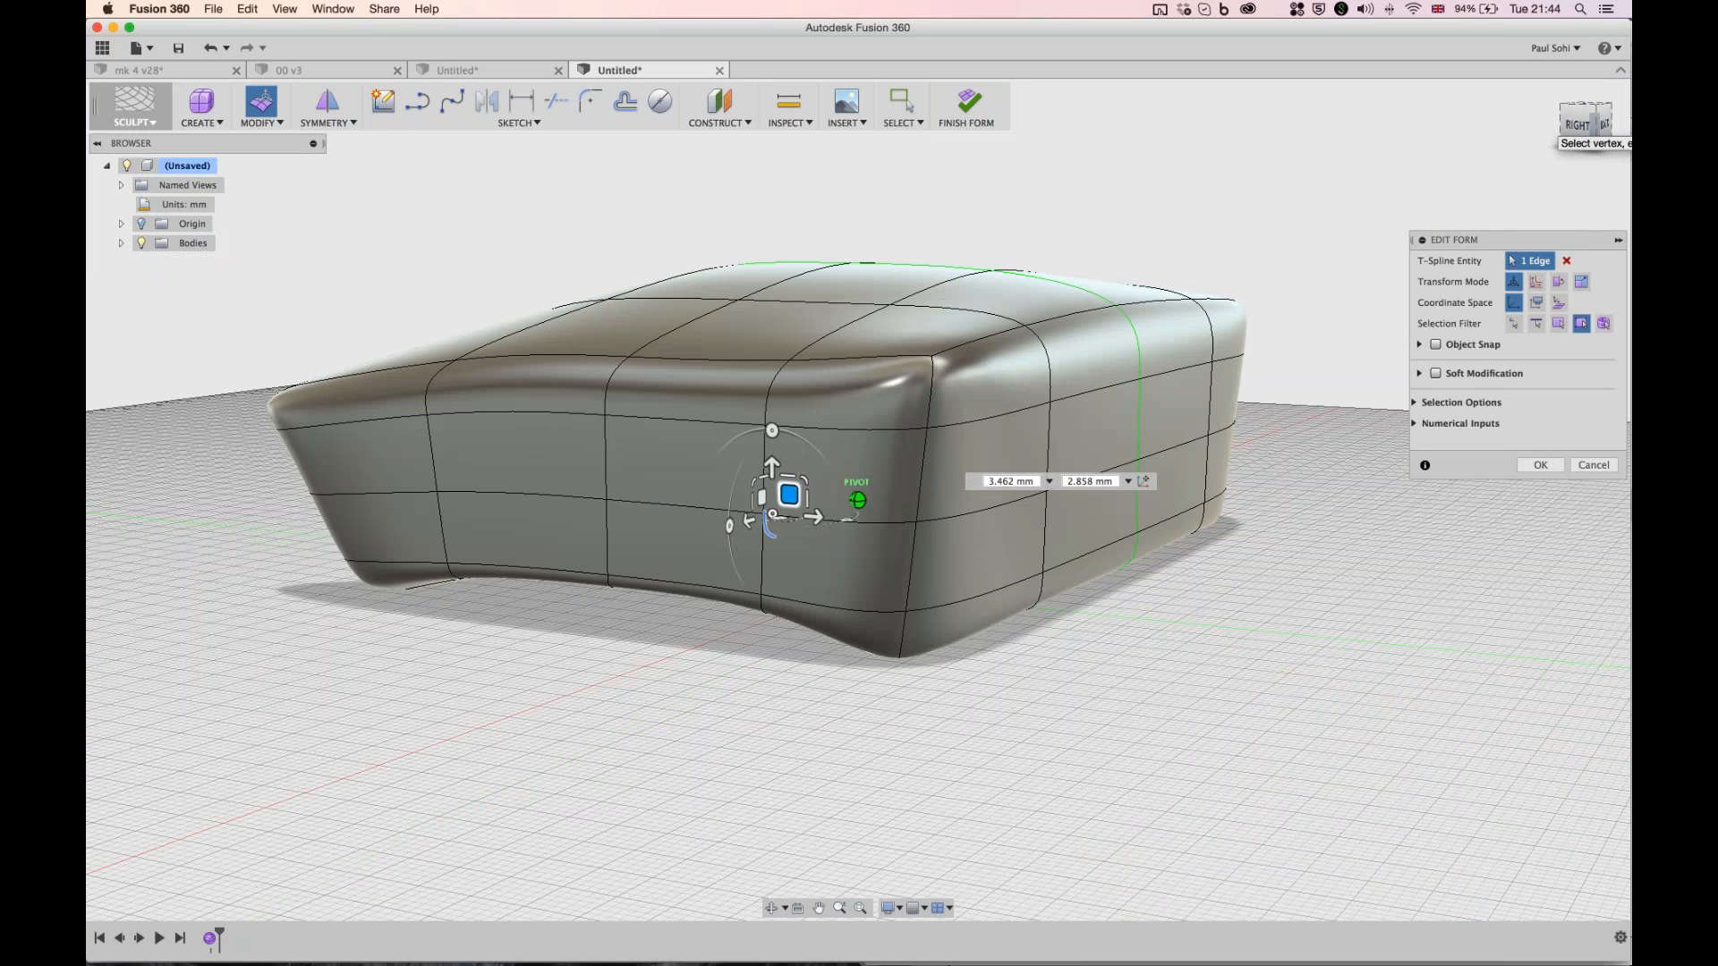
{"action": "left_click", "coordinate": [260, 122]}
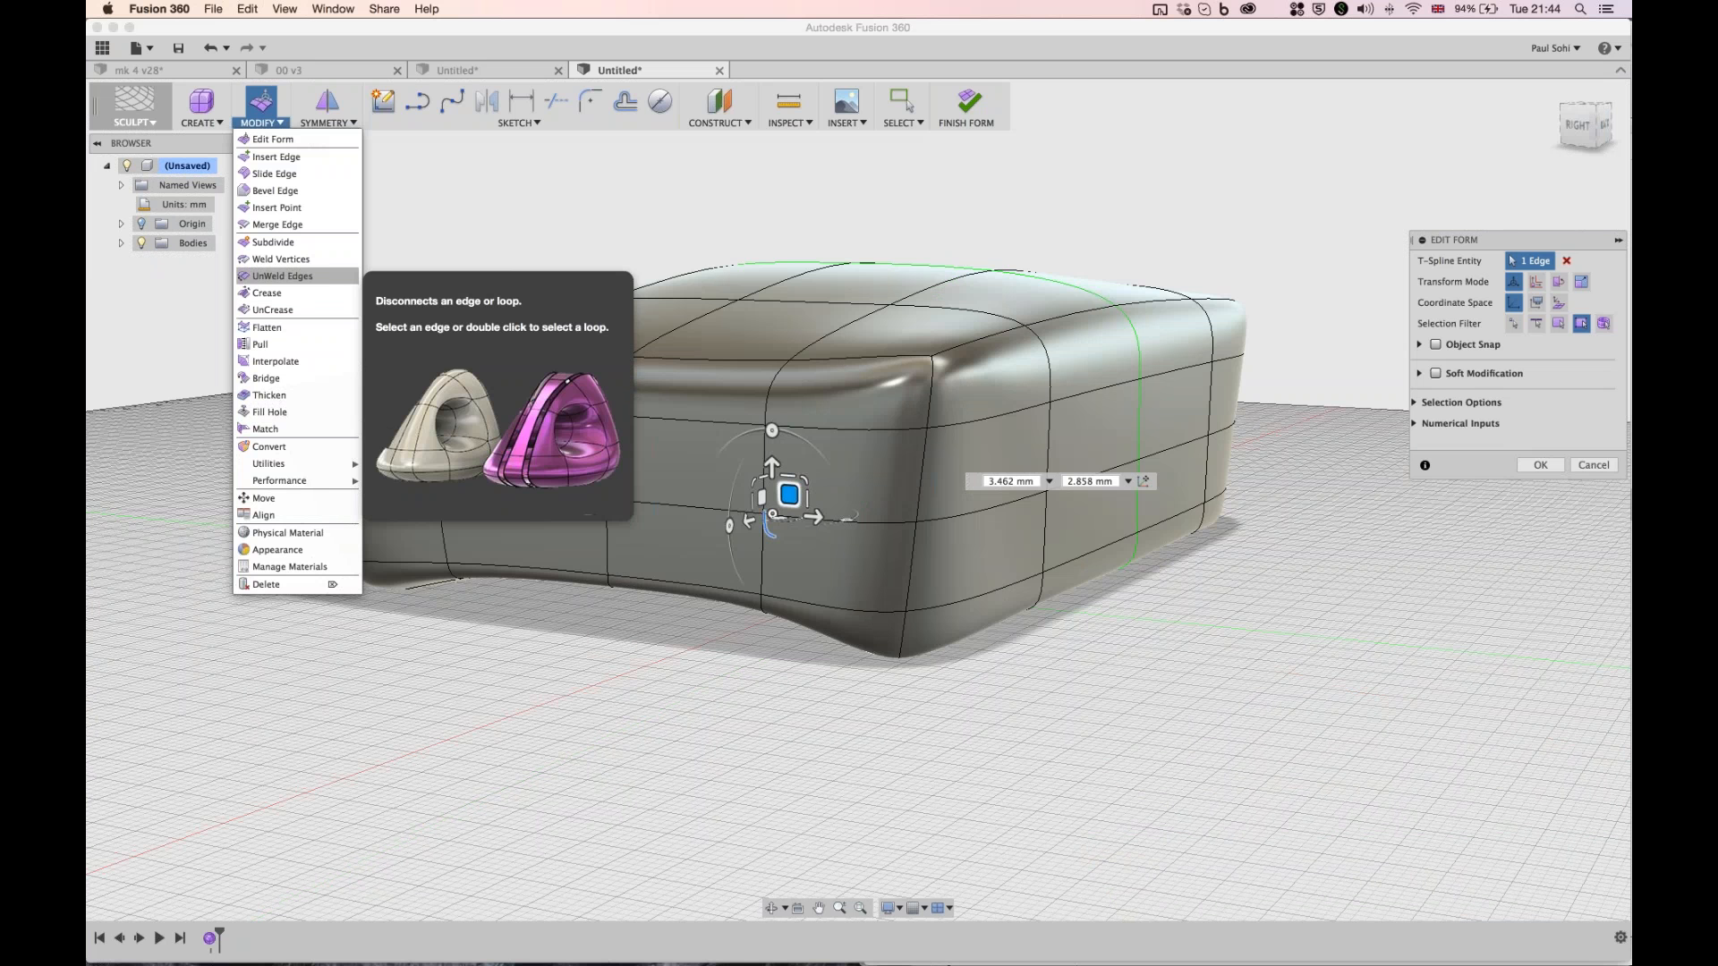
{"action": "left_click", "coordinate": [296, 293]}
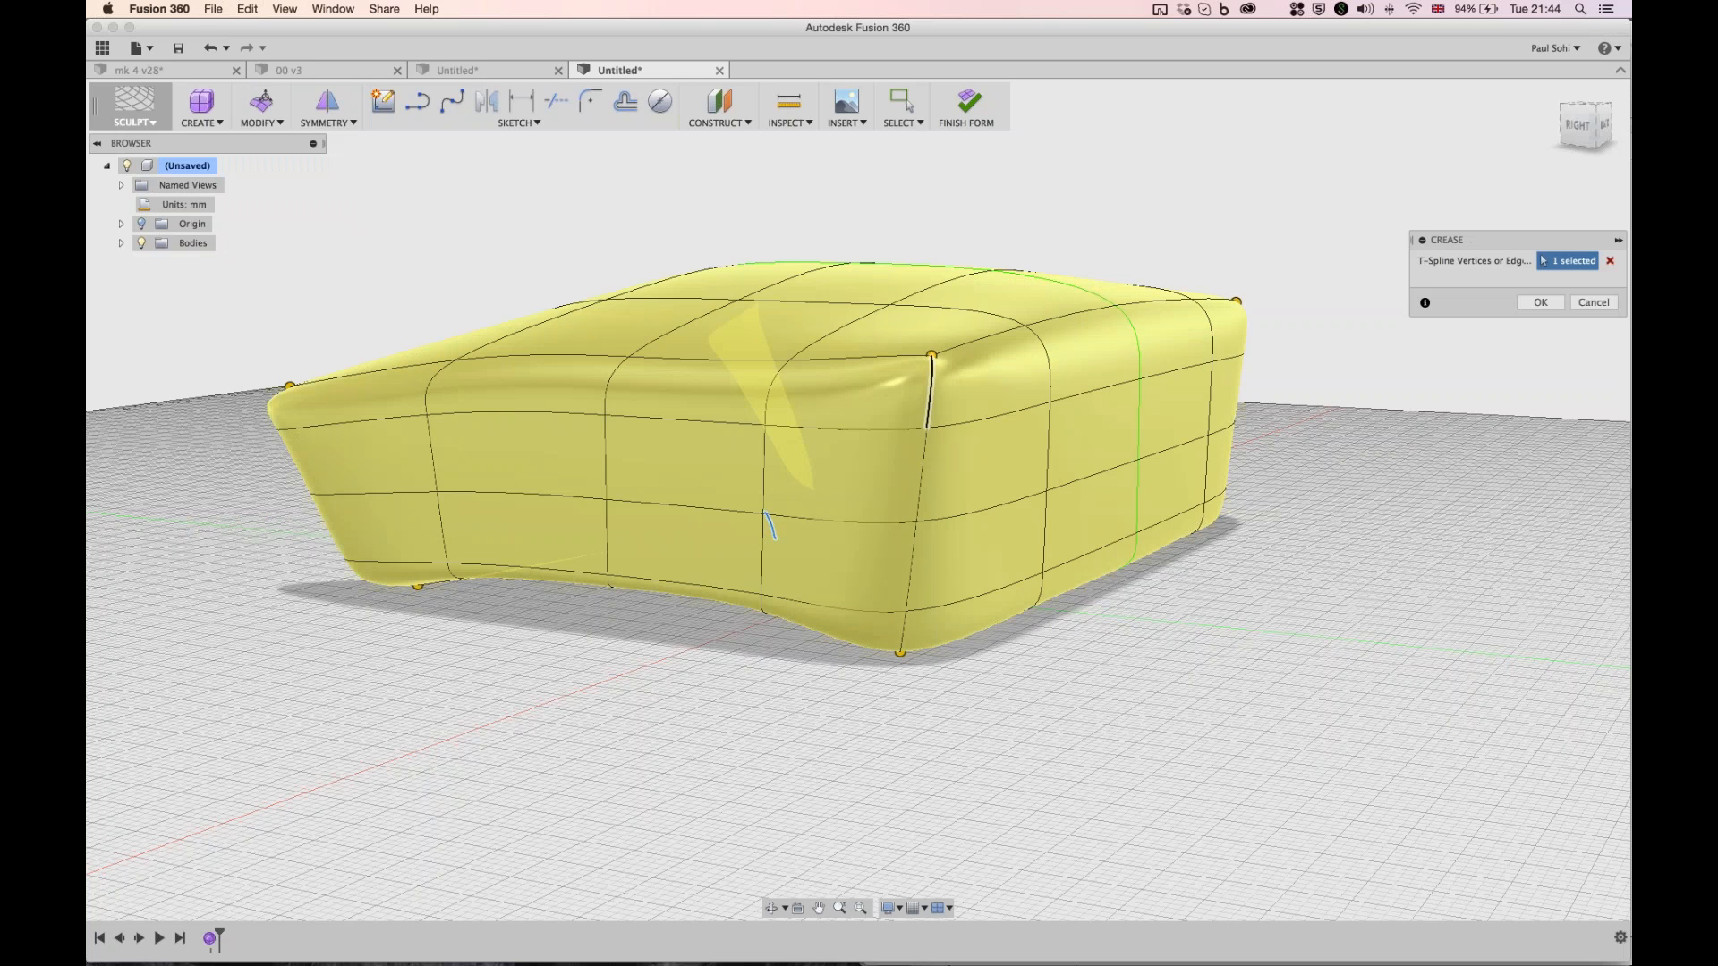
{"action": "left_click", "coordinate": [922, 476]}
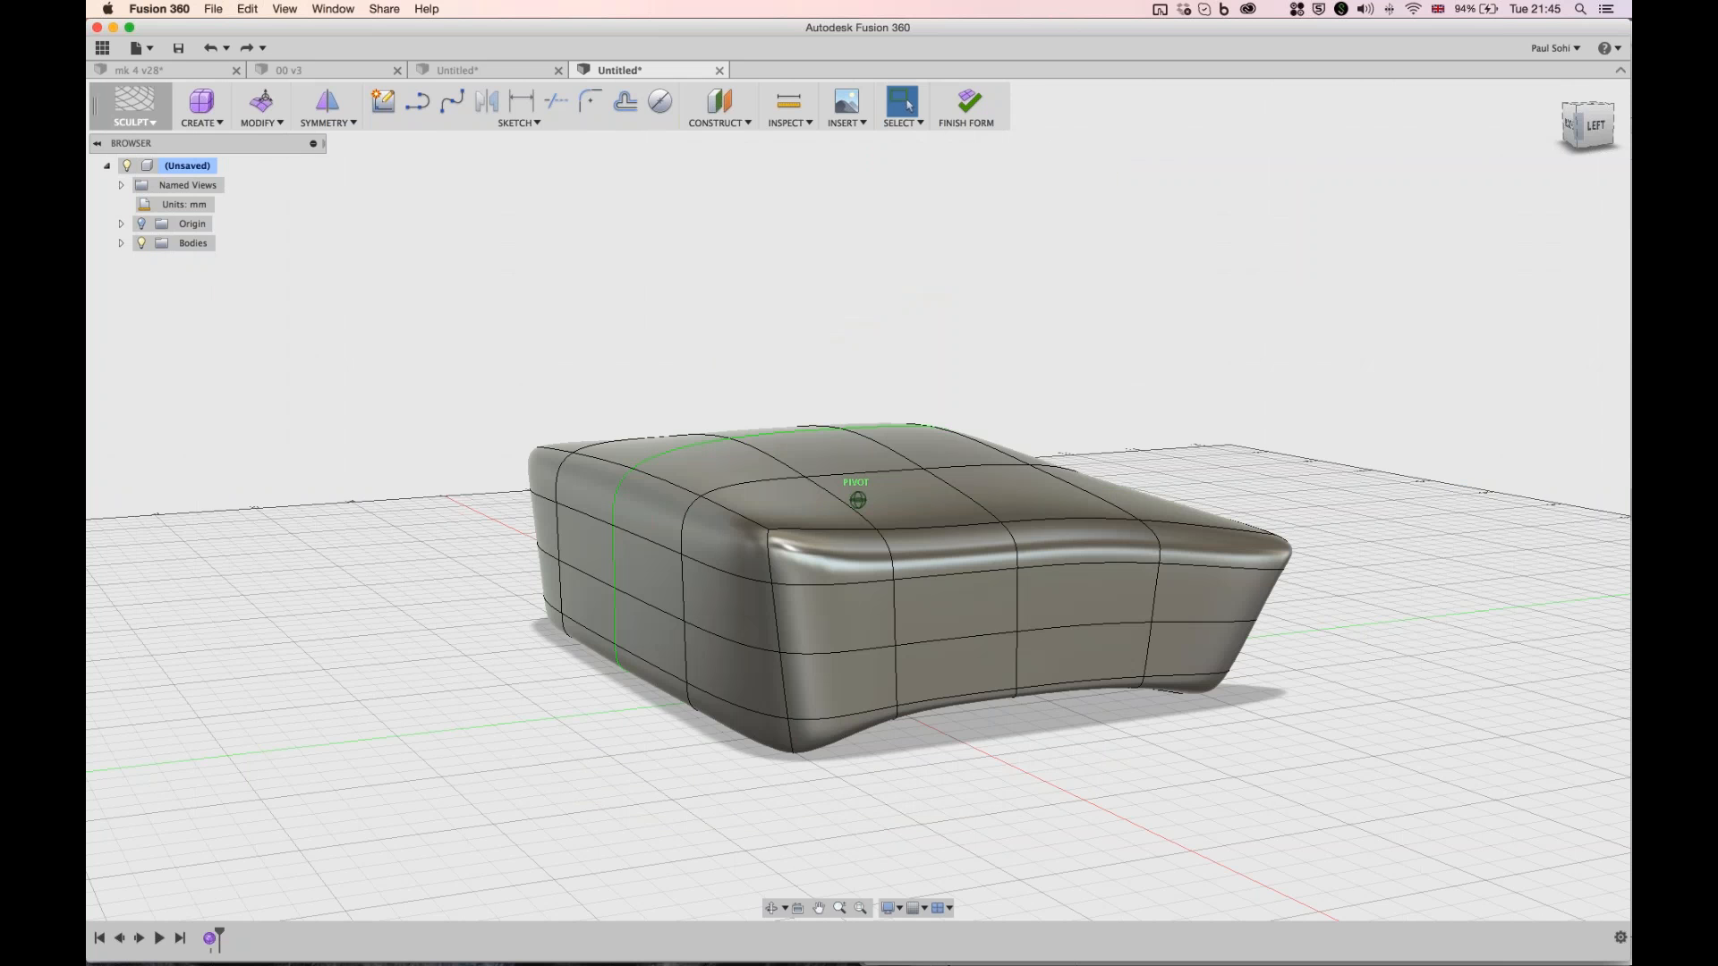
- Examine the hole running through the controller body from both sides, the back and the front
{"action": "middle_click_drag", "start_coordinate": [857, 499], "coordinate": [1125, 572], "text": "shift"}
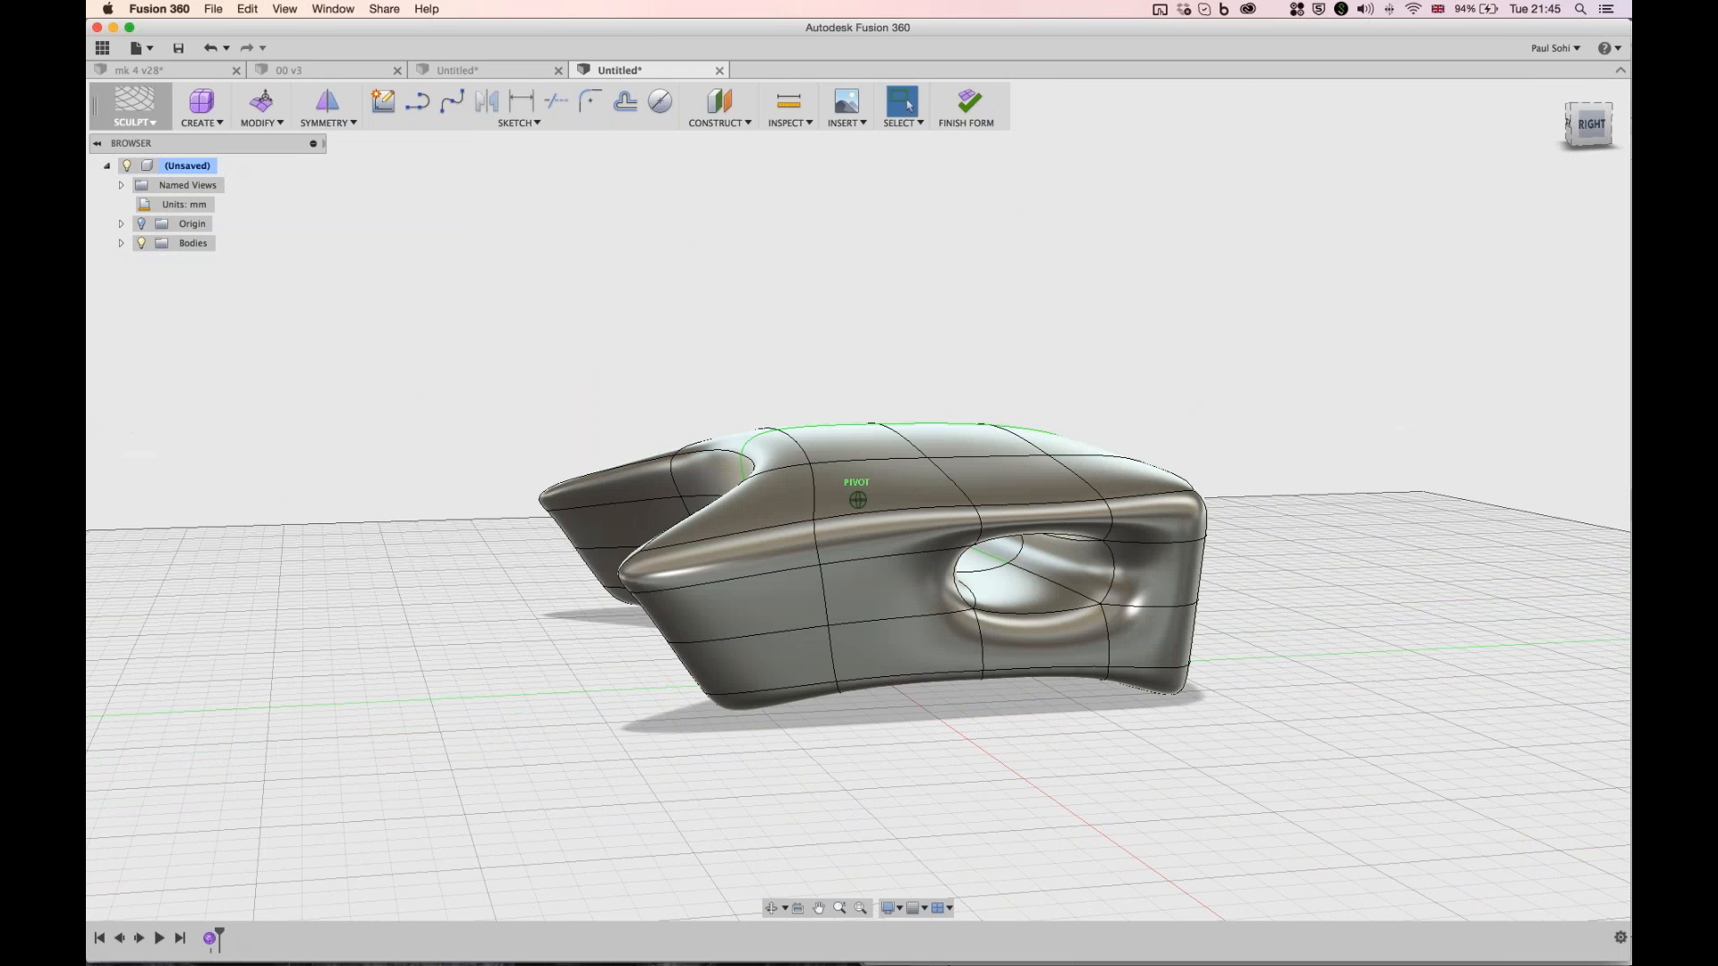
{"action": "middle_click_drag", "start_coordinate": [857, 499], "coordinate": [626, 499], "text": "shift"}
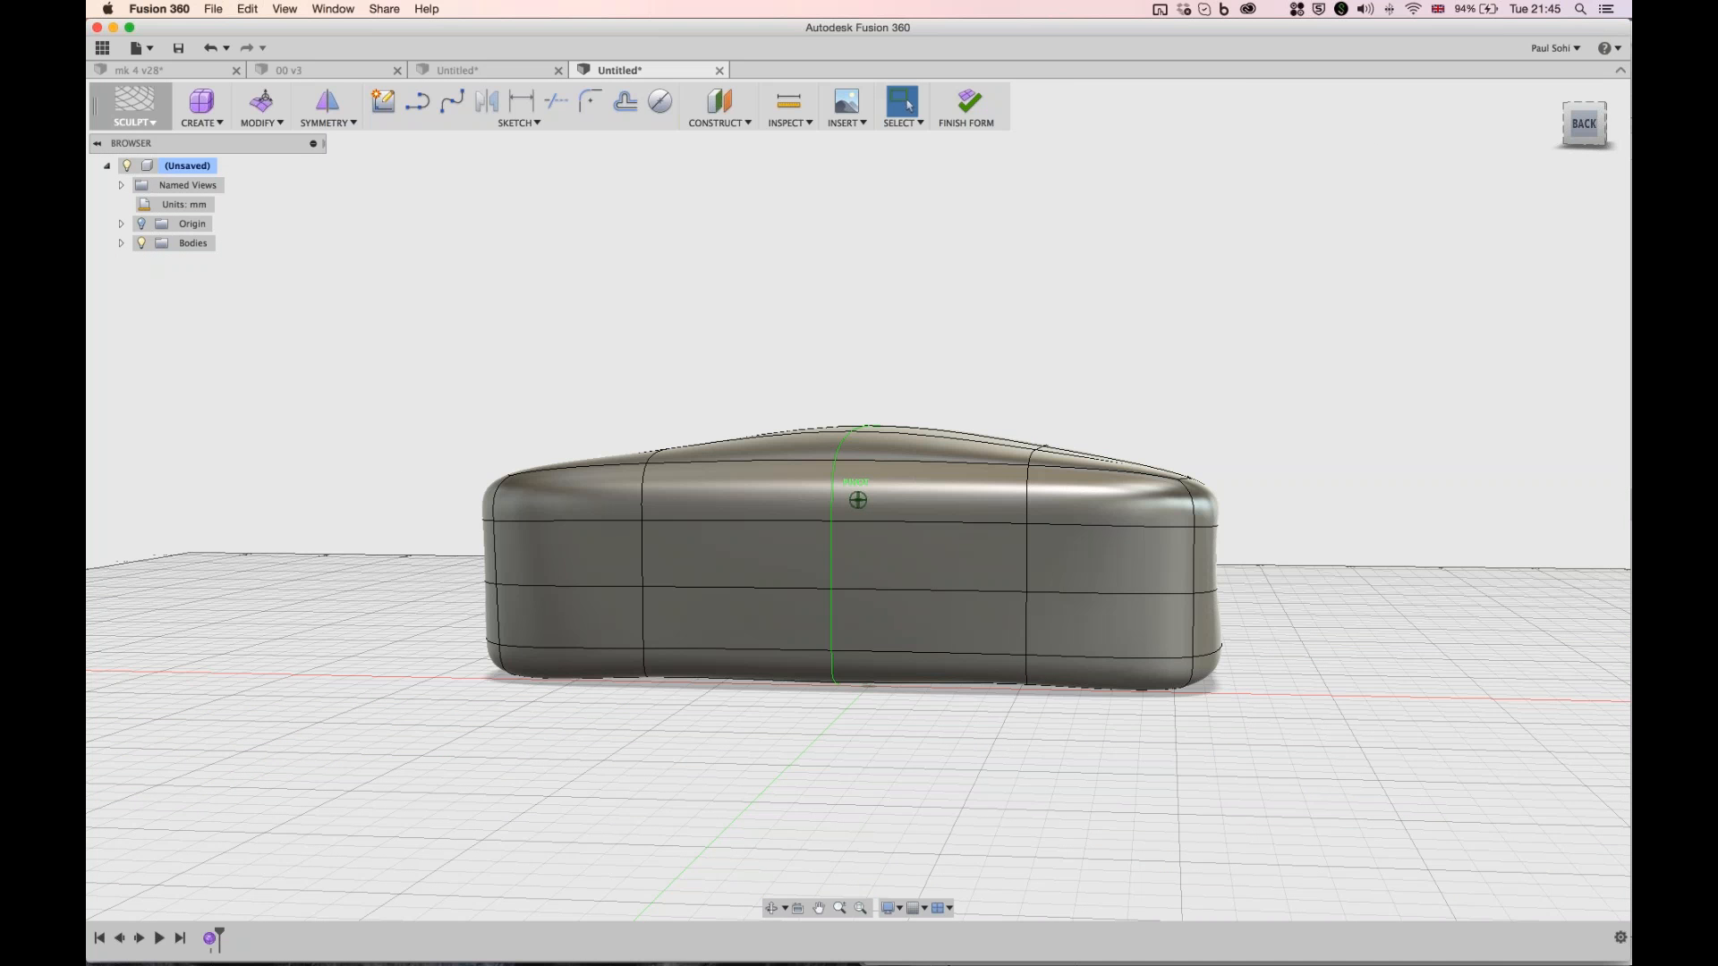
{"action": "middle_click_drag", "start_coordinate": [858, 499], "coordinate": [626, 500], "text": "shift"}
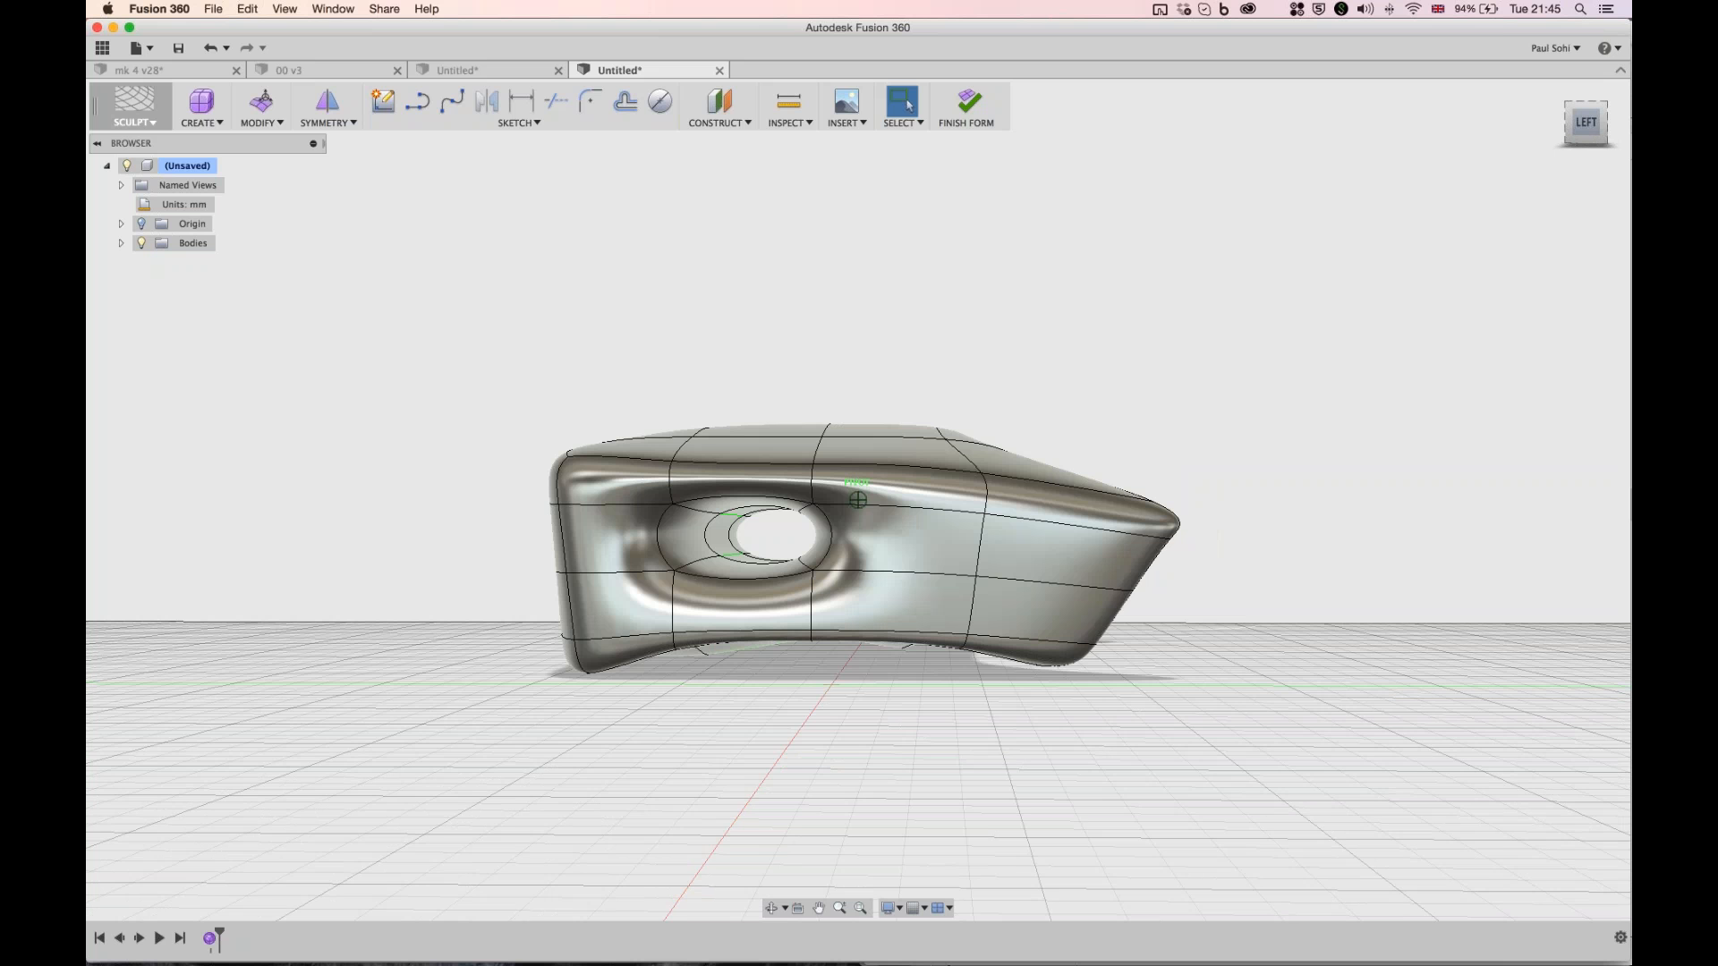
{"action": "middle_click_drag", "start_coordinate": [857, 500], "coordinate": [396, 500], "text": "shift"}
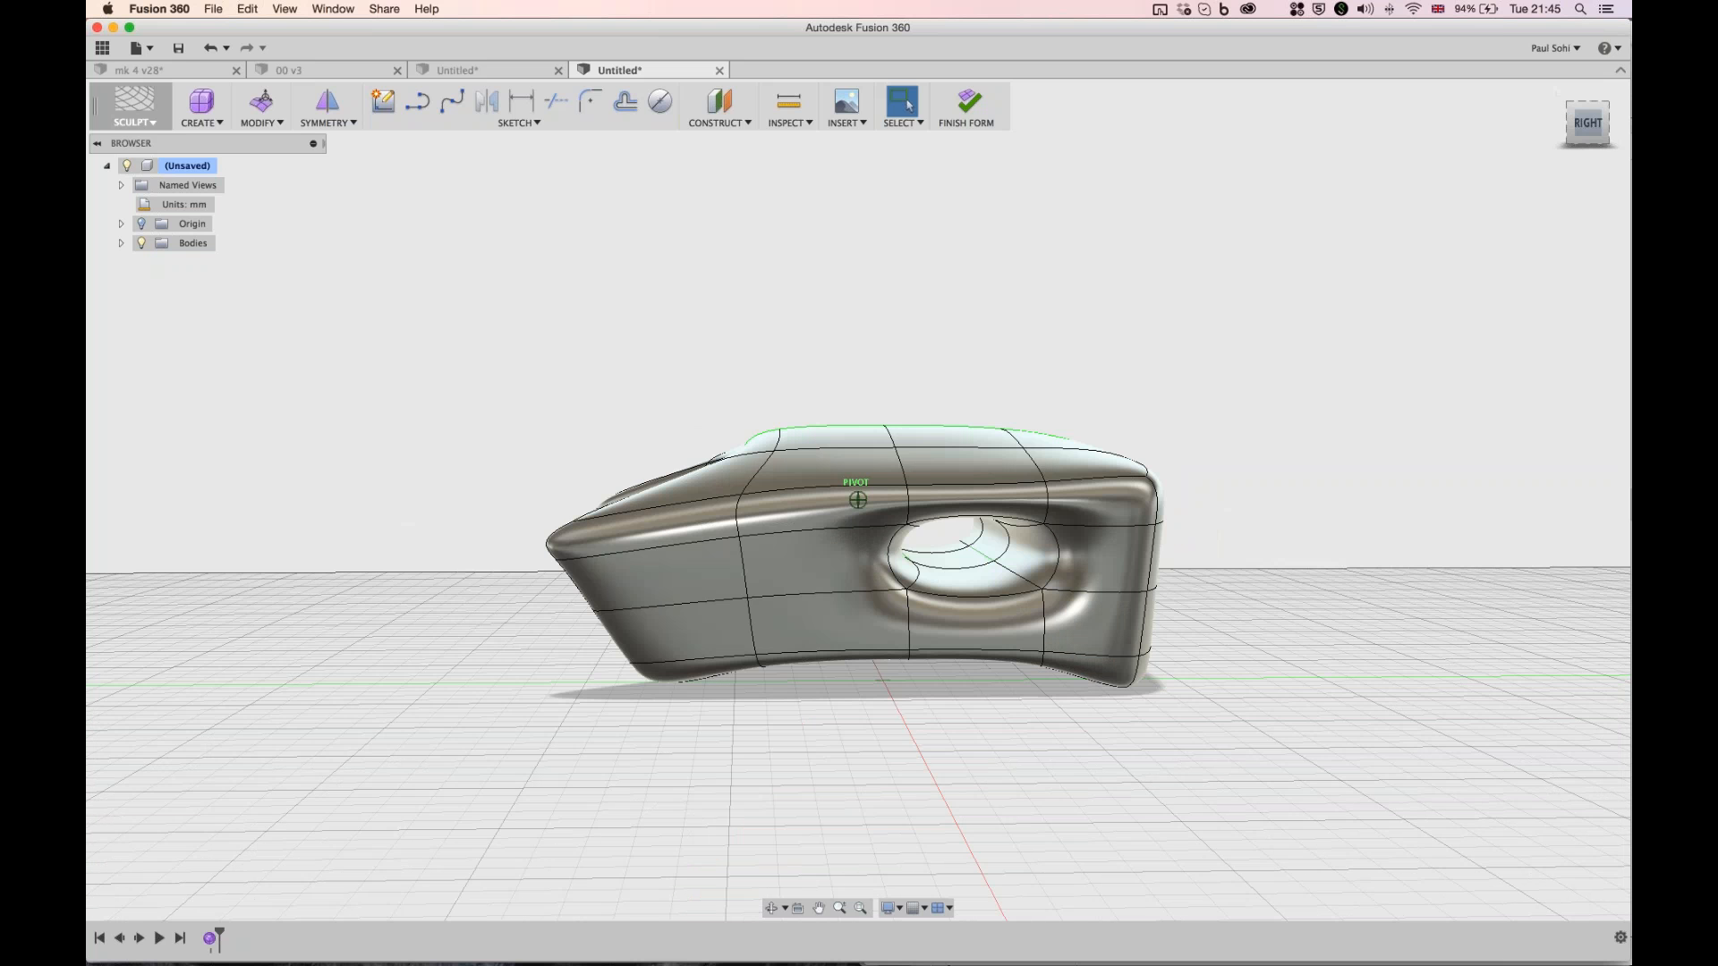
{"action": "middle_click_drag", "start_coordinate": [857, 499], "coordinate": [804, 499], "text": "shift"}
{"action": "scroll", "coordinate": [904, 582], "scroll_direction": "up", "scroll_amount": 3}
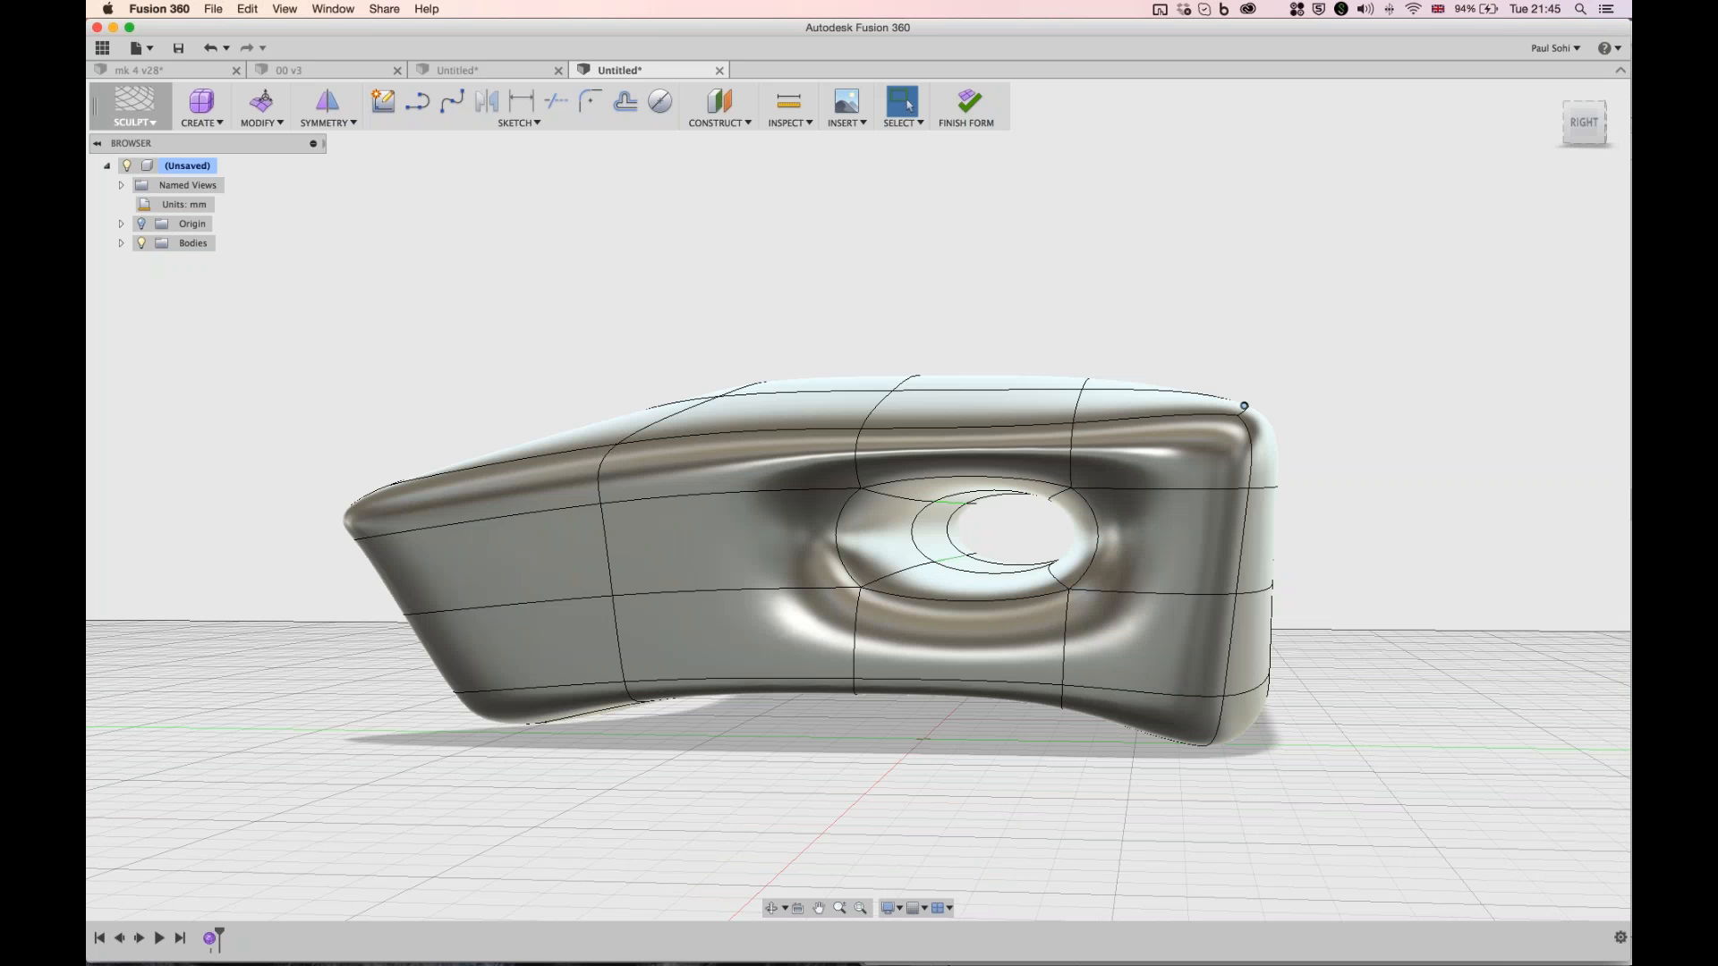
{"action": "middle_click_drag", "start_coordinate": [857, 500], "coordinate": [1029, 497], "text": "shift"}
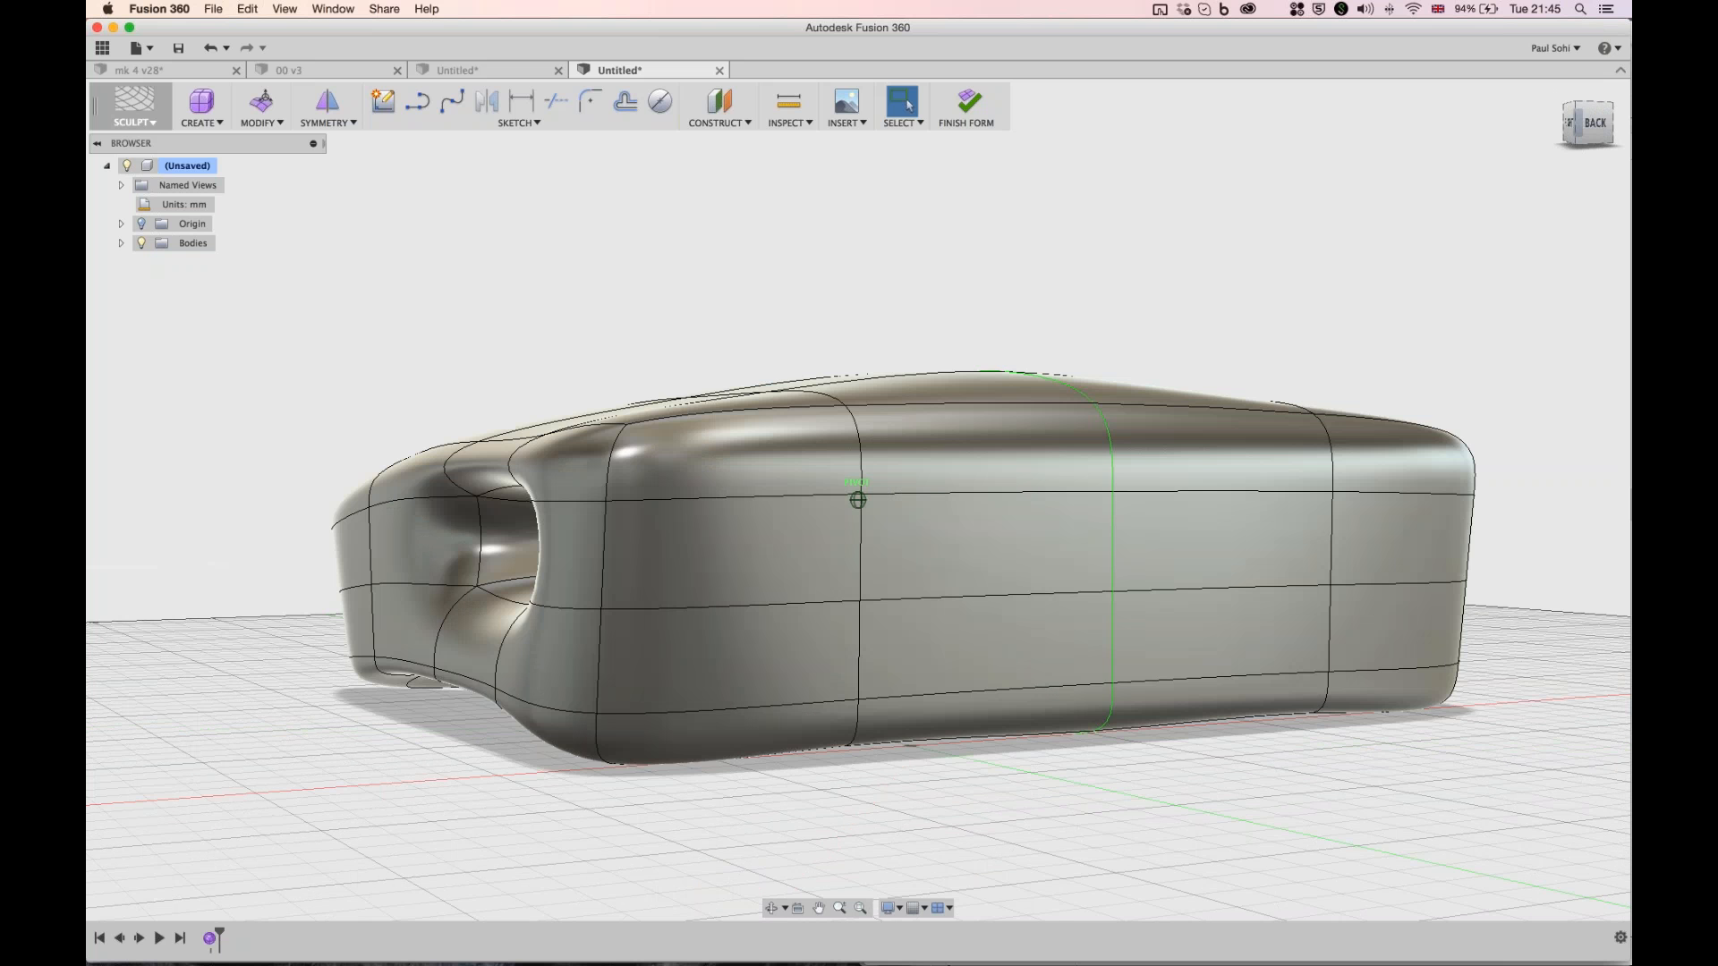
{"action": "middle_click_drag", "start_coordinate": [1029, 498], "coordinate": [1190, 498], "text": "shift"}
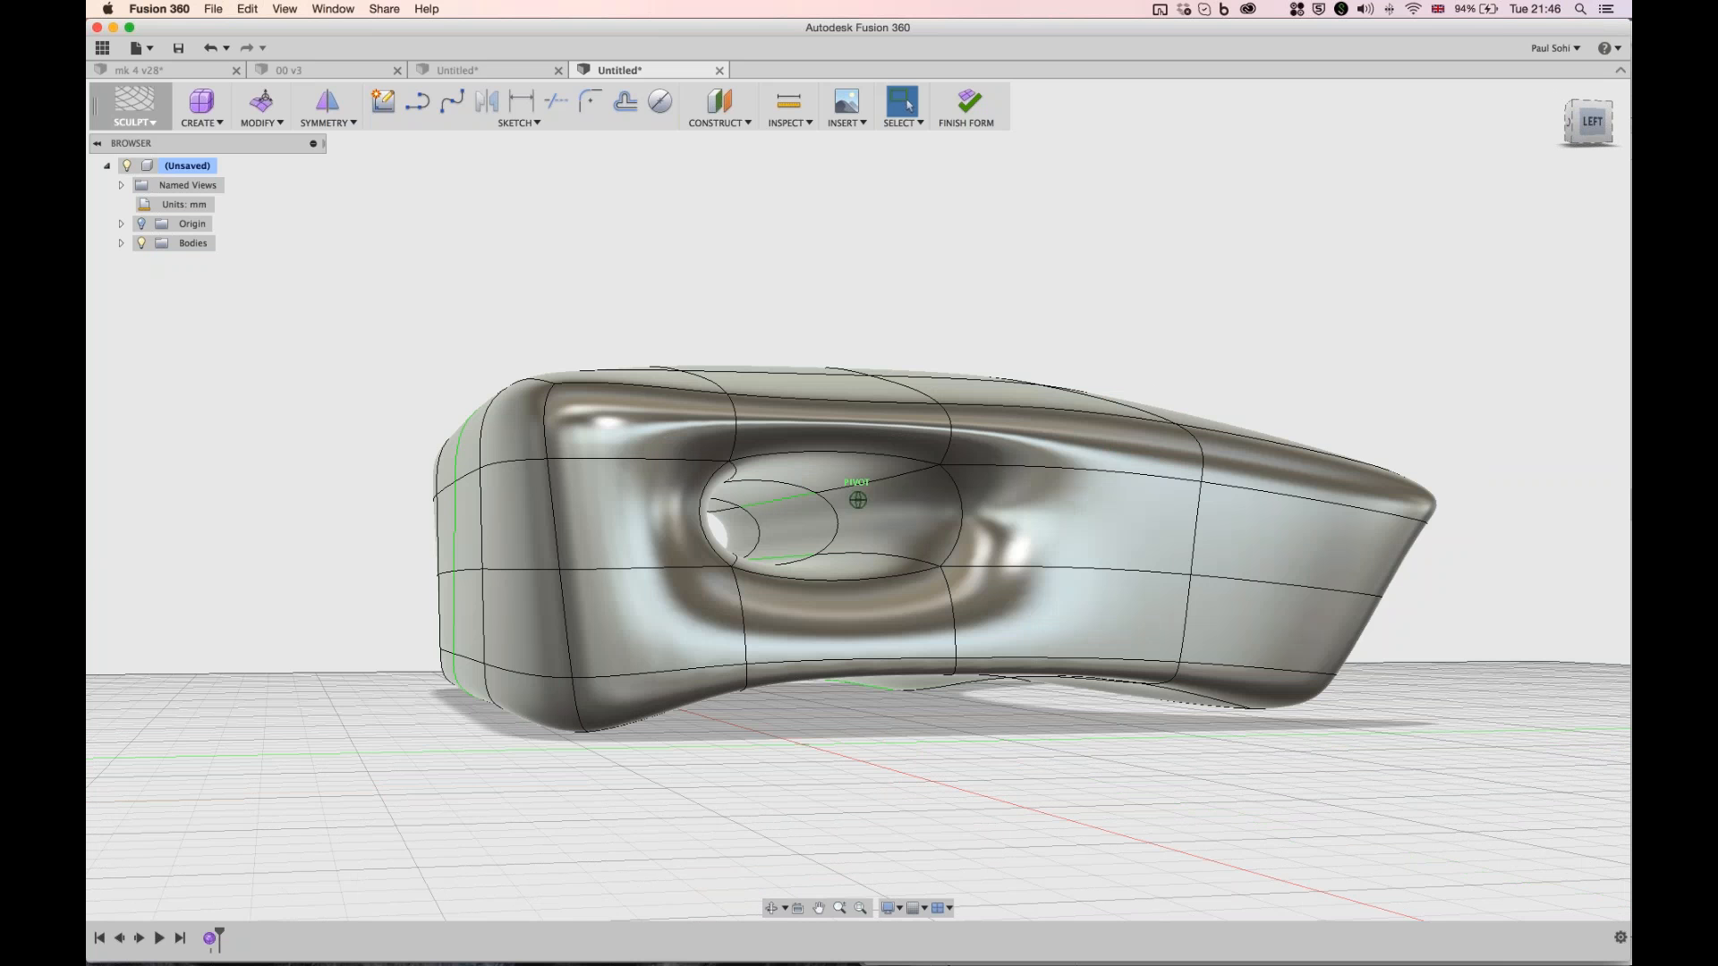
{"action": "middle_click_drag", "start_coordinate": [984, 465], "coordinate": [823, 546], "text": "shift"}
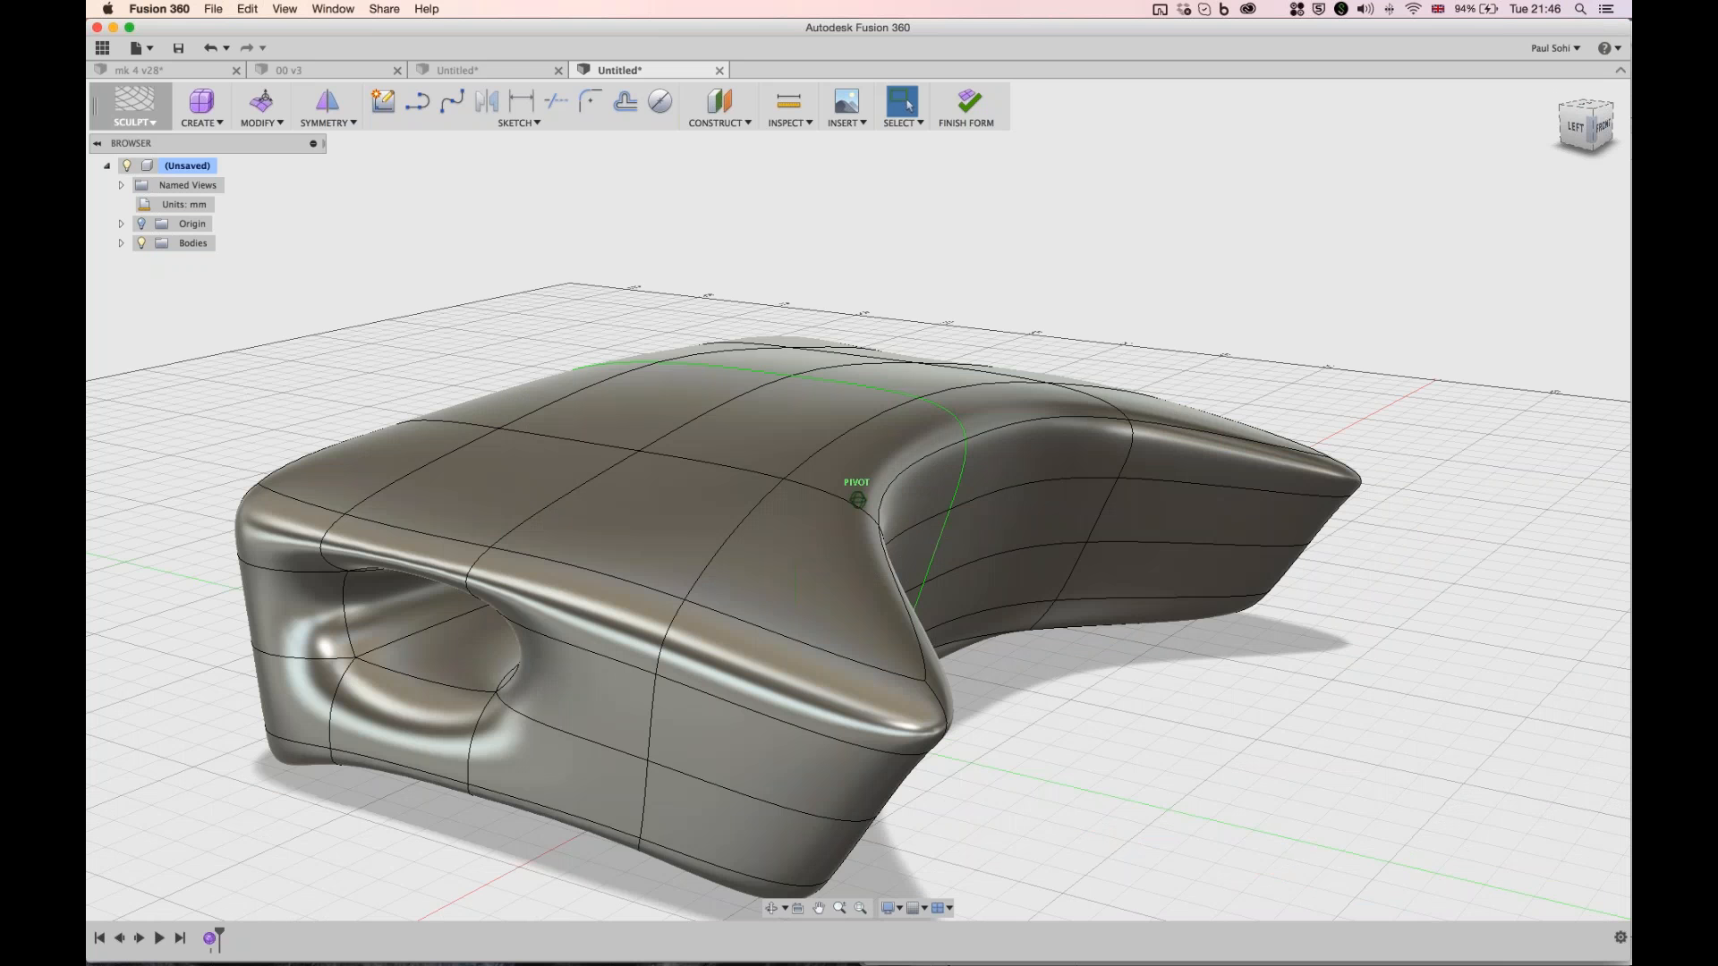
{"action": "middle_click_drag", "start_coordinate": [857, 499], "coordinate": [573, 501], "text": "shift"}
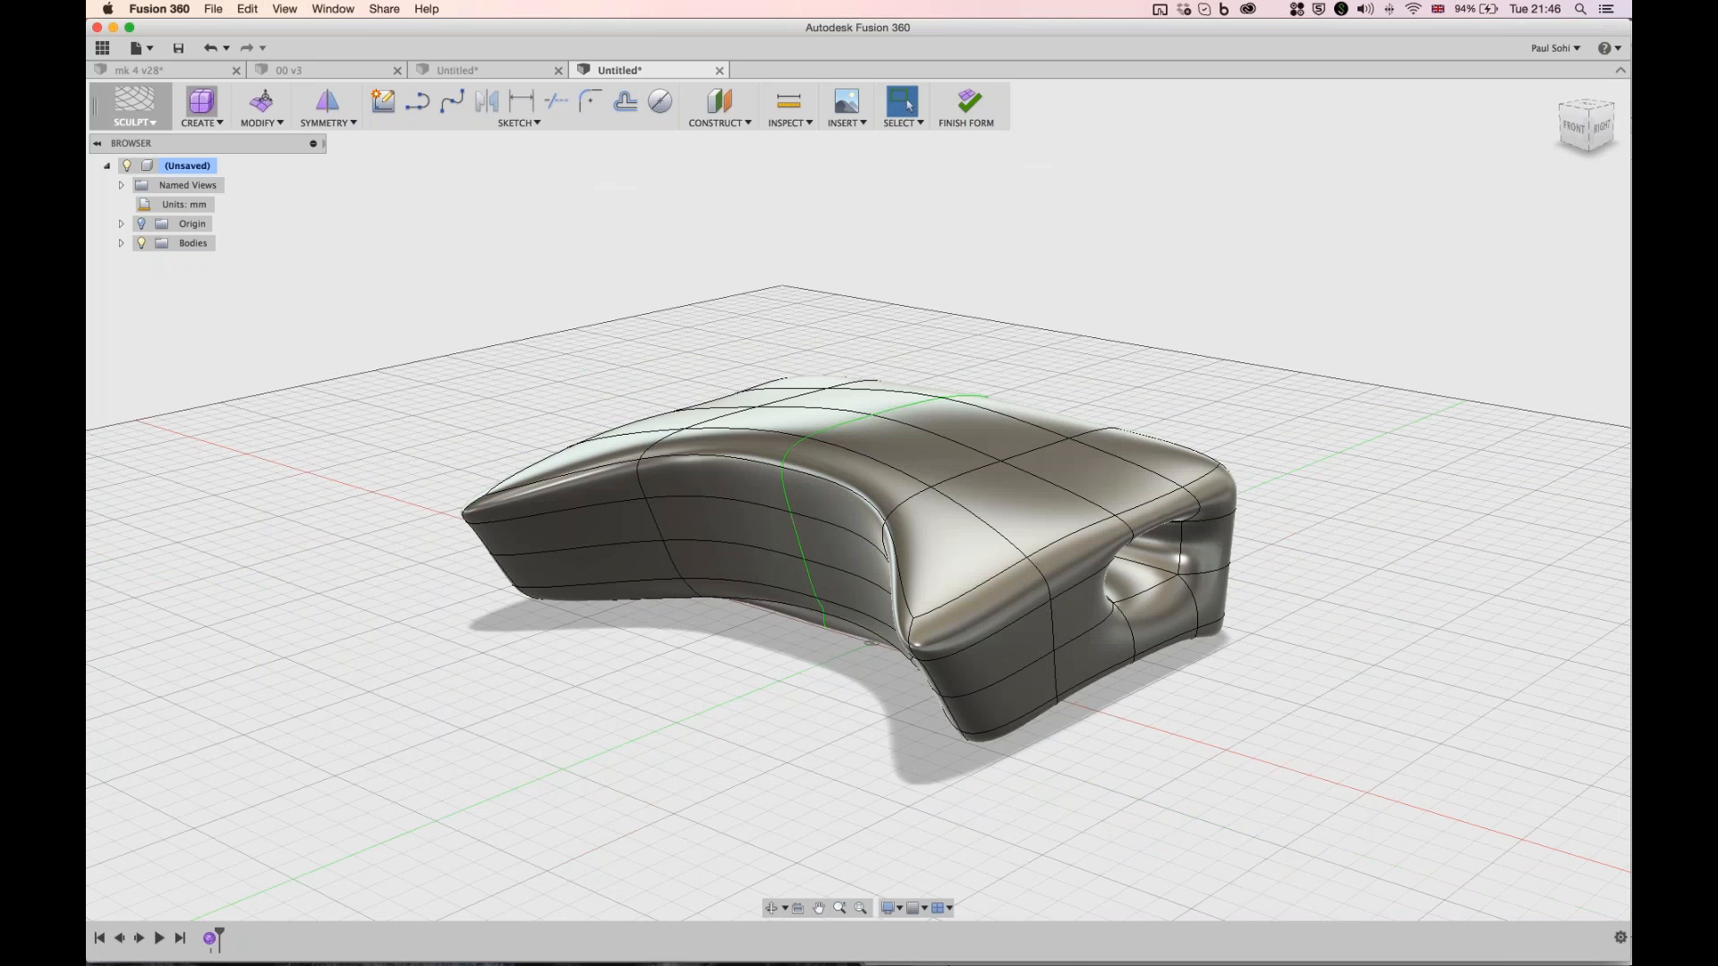
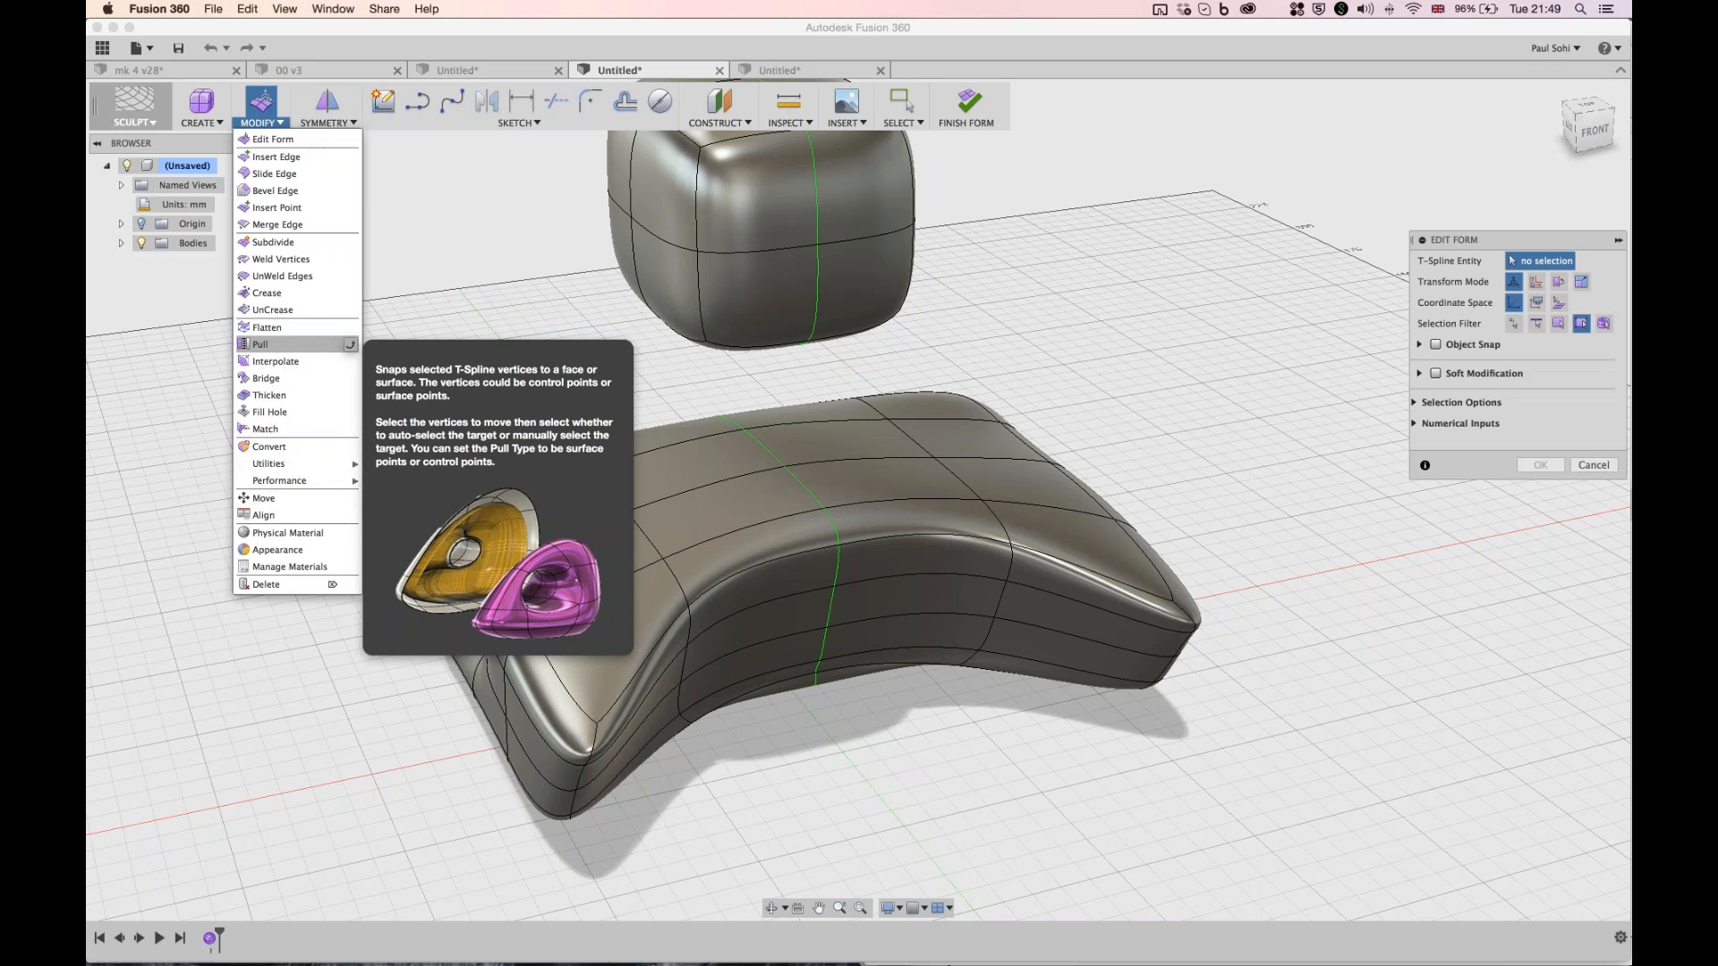
{"action": "left_click", "coordinate": [266, 378]}
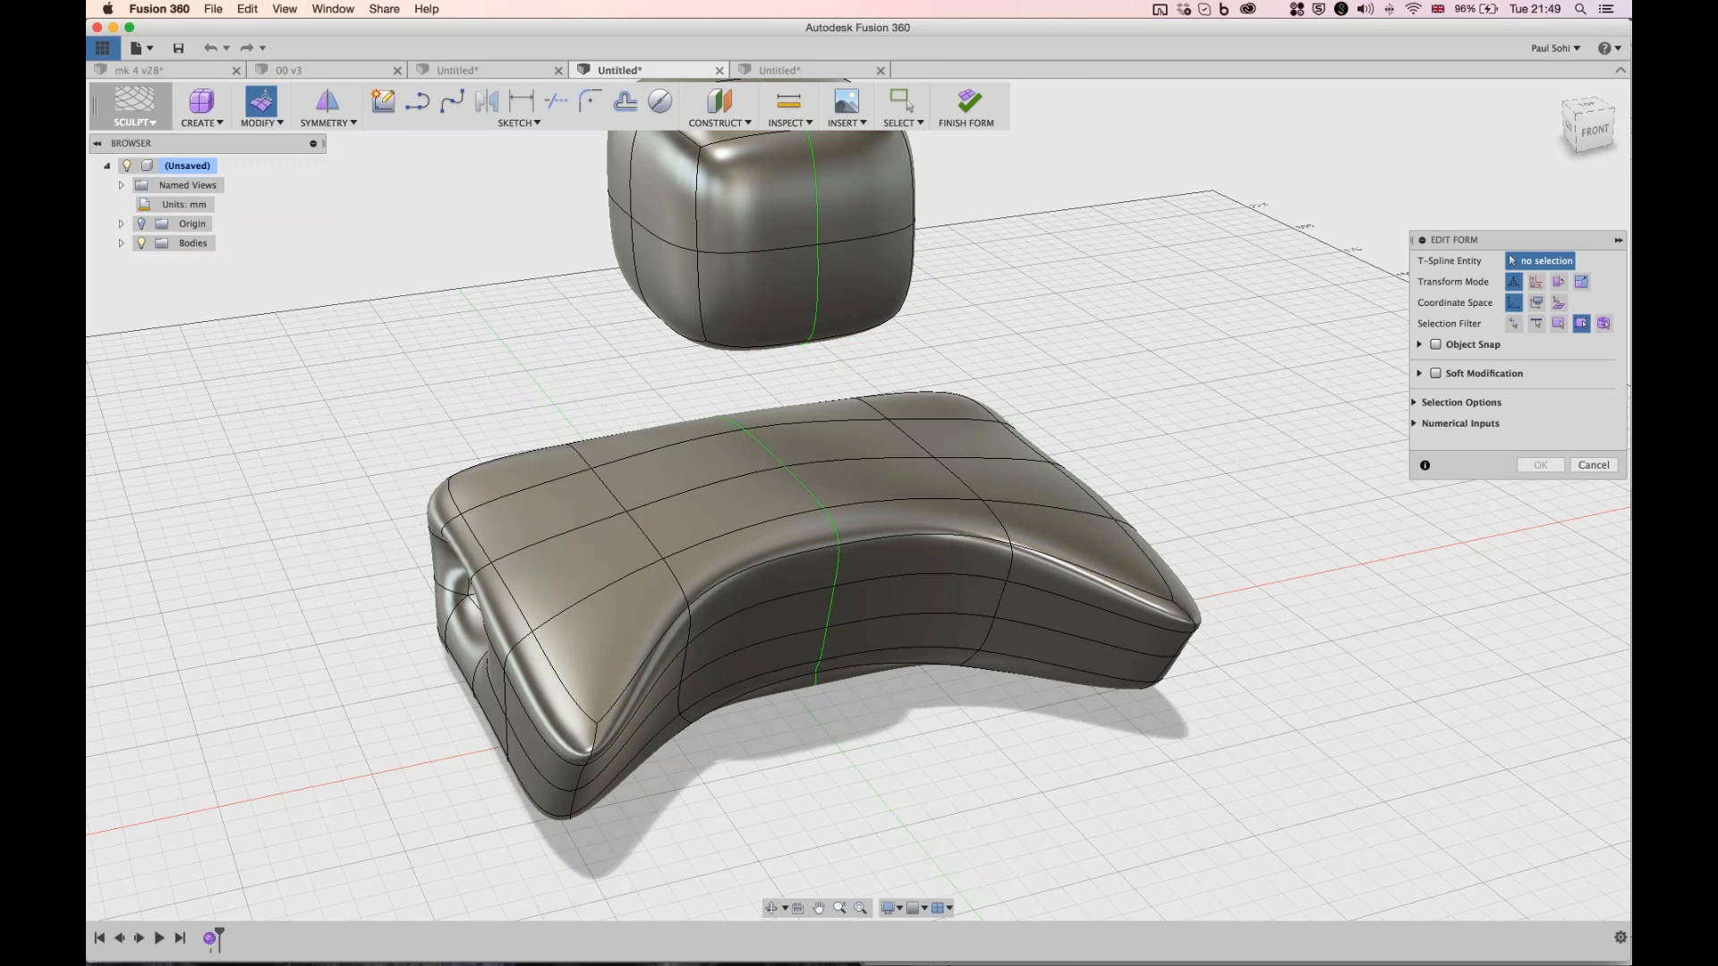
- Open the leg stump design from the project data and examine its dense mesh from the side and above
{"action": "left_click", "coordinate": [102, 48]}
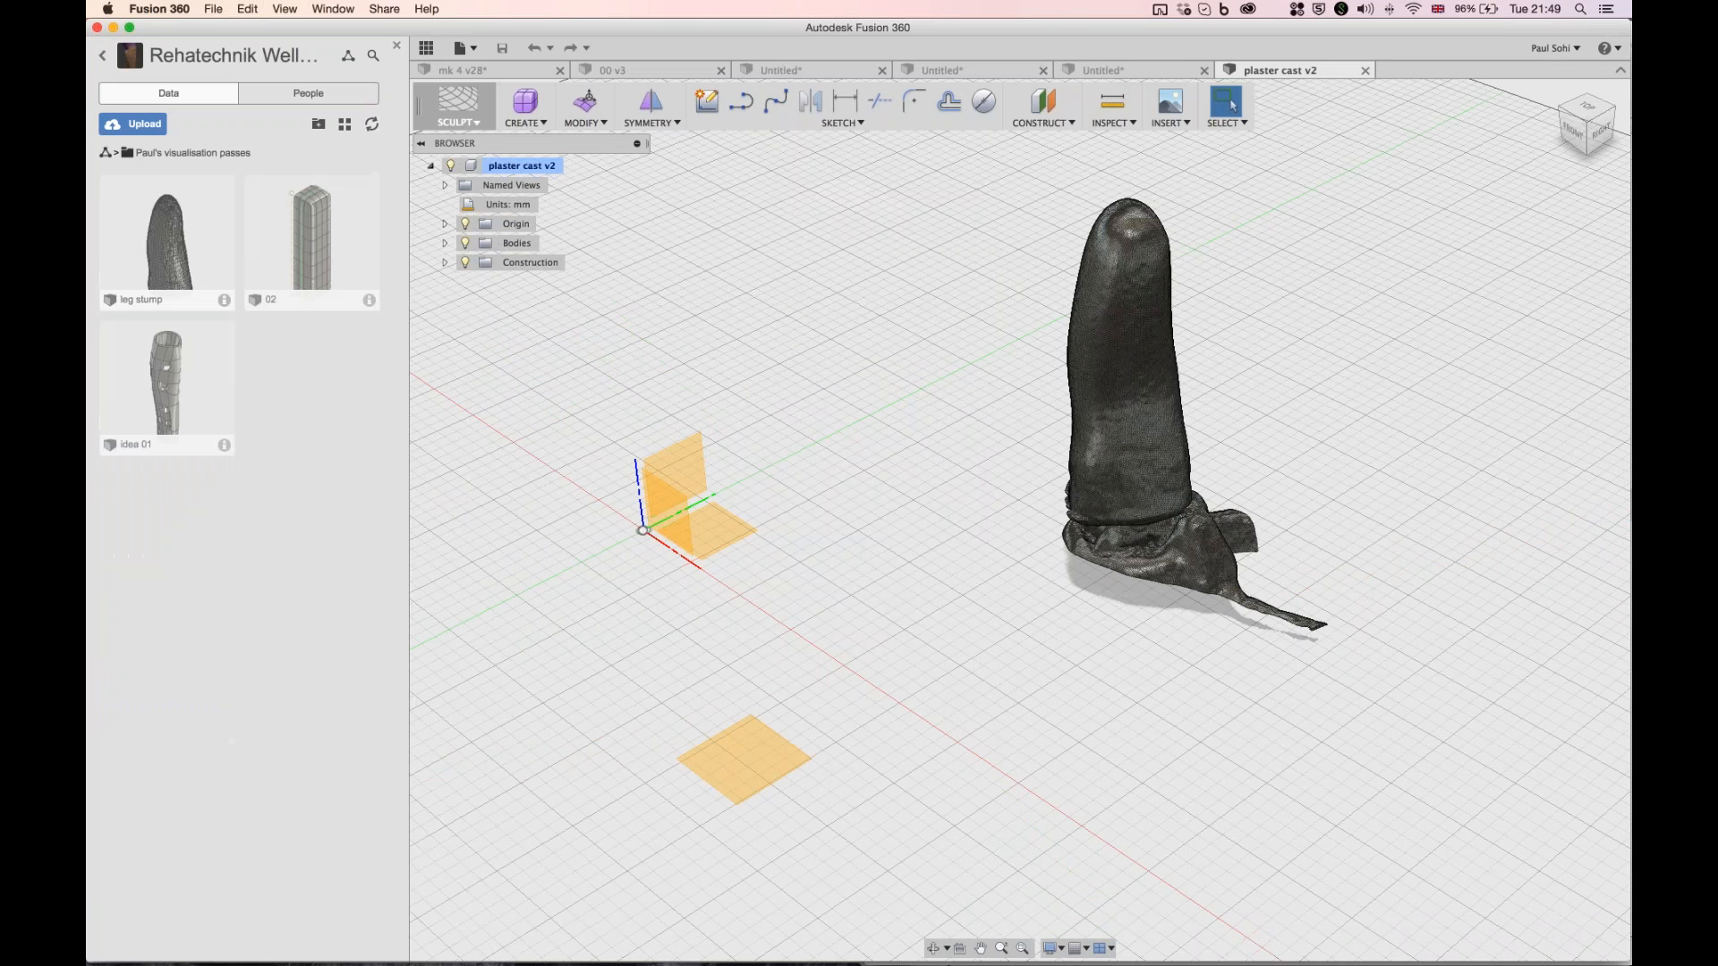
{"action": "double_click", "coordinate": [167, 242]}
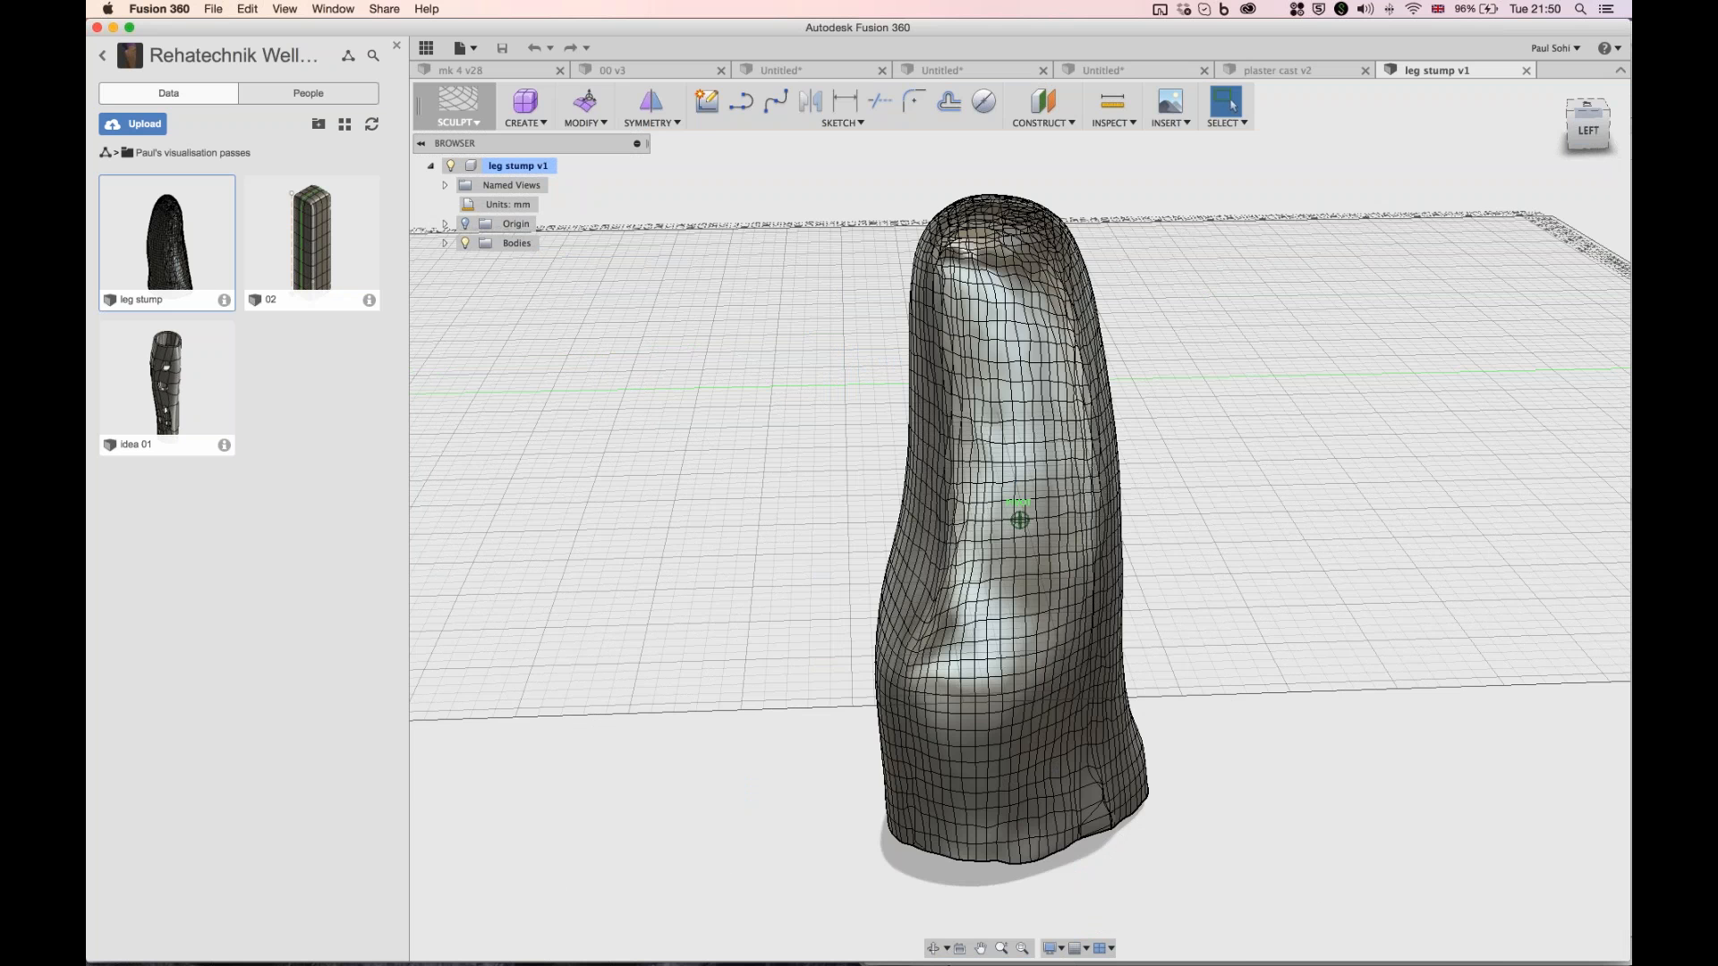
{"action": "middle_click_drag", "start_coordinate": [1019, 519], "coordinate": [1020, 563], "text": "shift"}
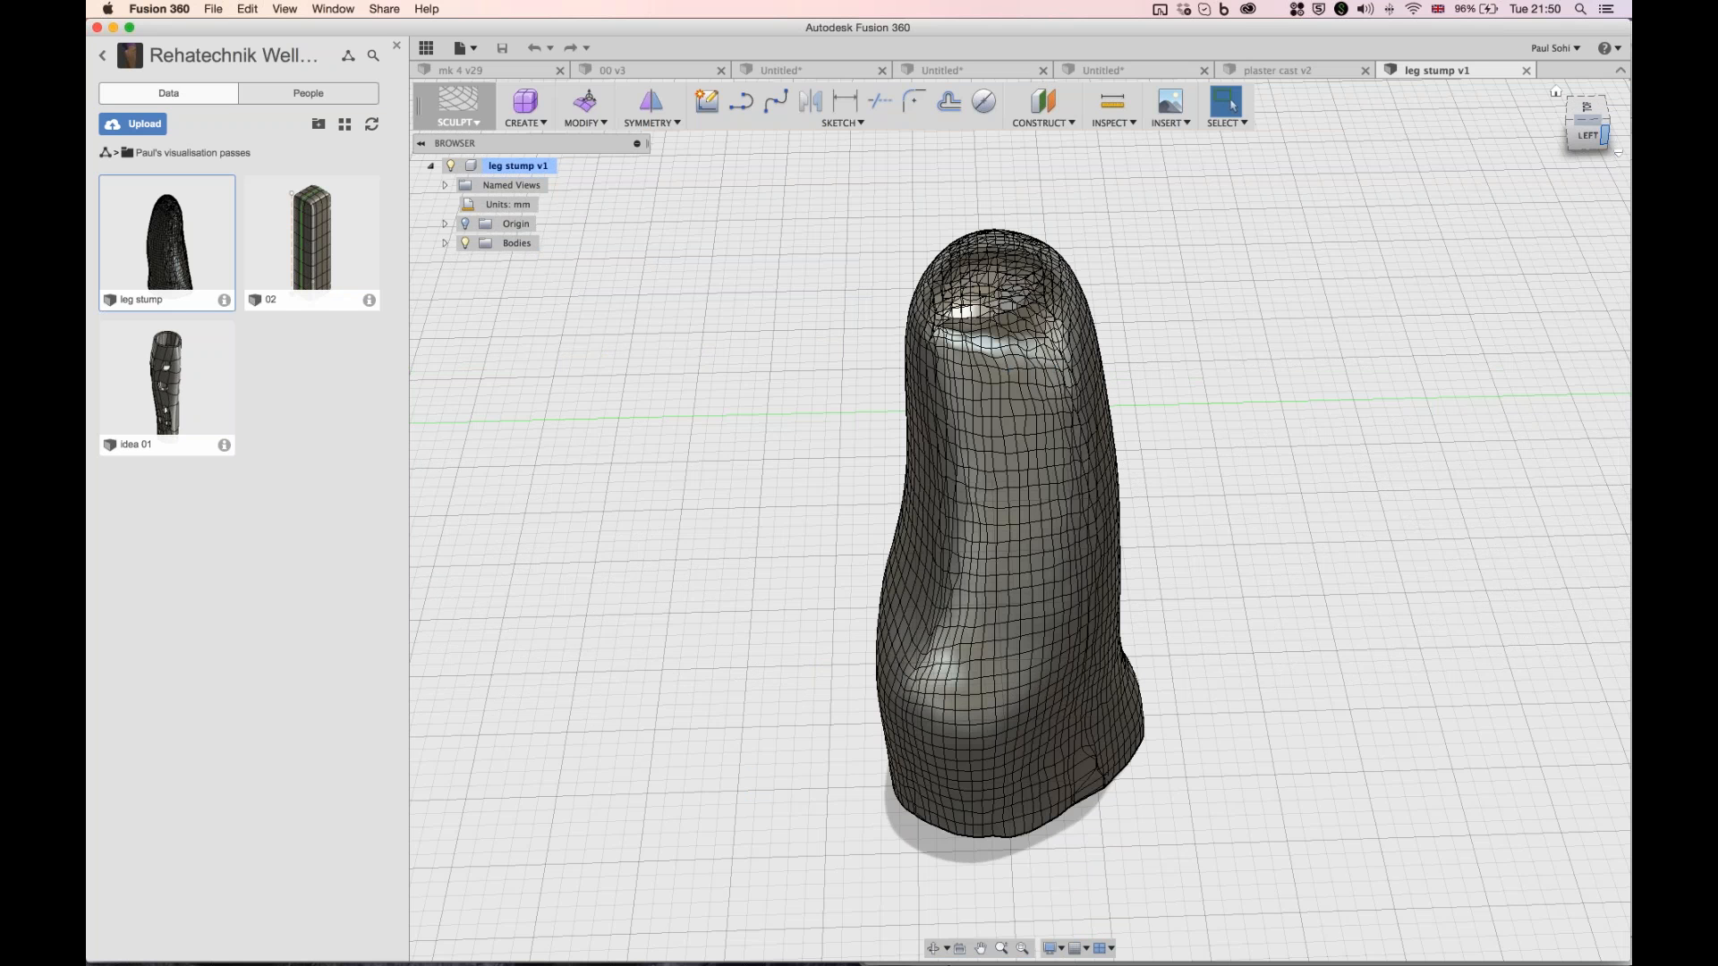
{"action": "left_click", "coordinate": [1604, 135]}
{"action": "middle_click_drag", "start_coordinate": [1020, 519], "coordinate": [859, 457], "text": "shift"}
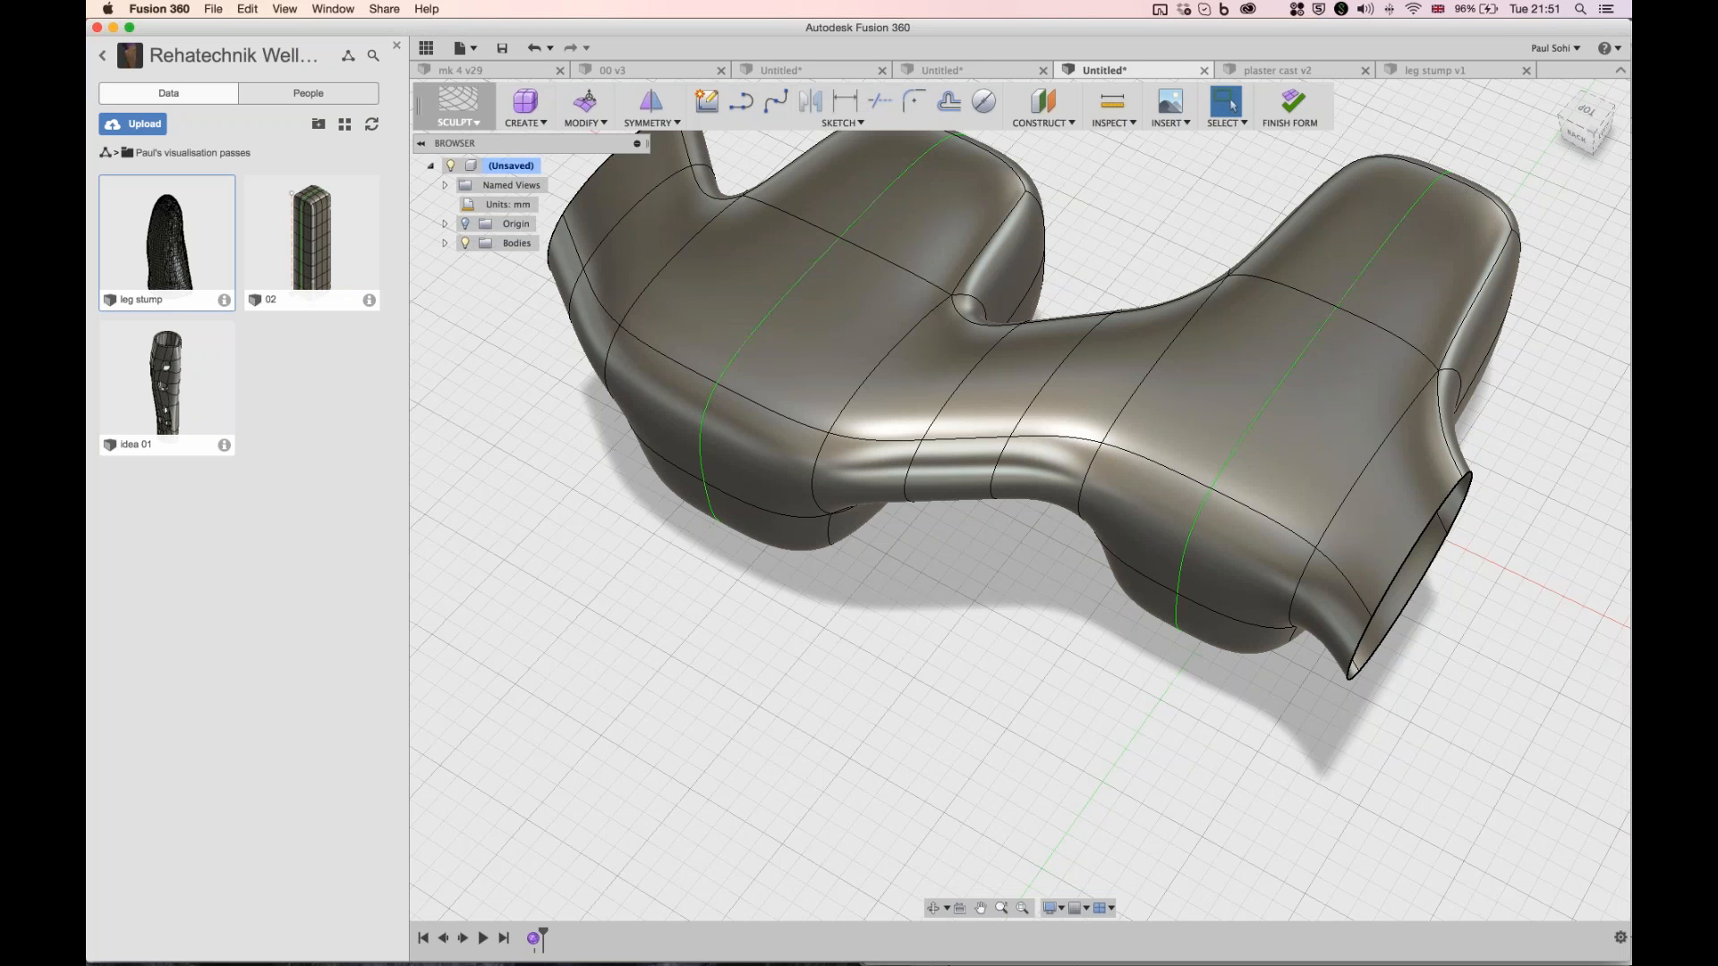
- Switch to the spiked vase document and scale the loop of 20 edges around its upper wall to about 1.1
{"action": "key", "text": "ctrl+shift+Tab"}
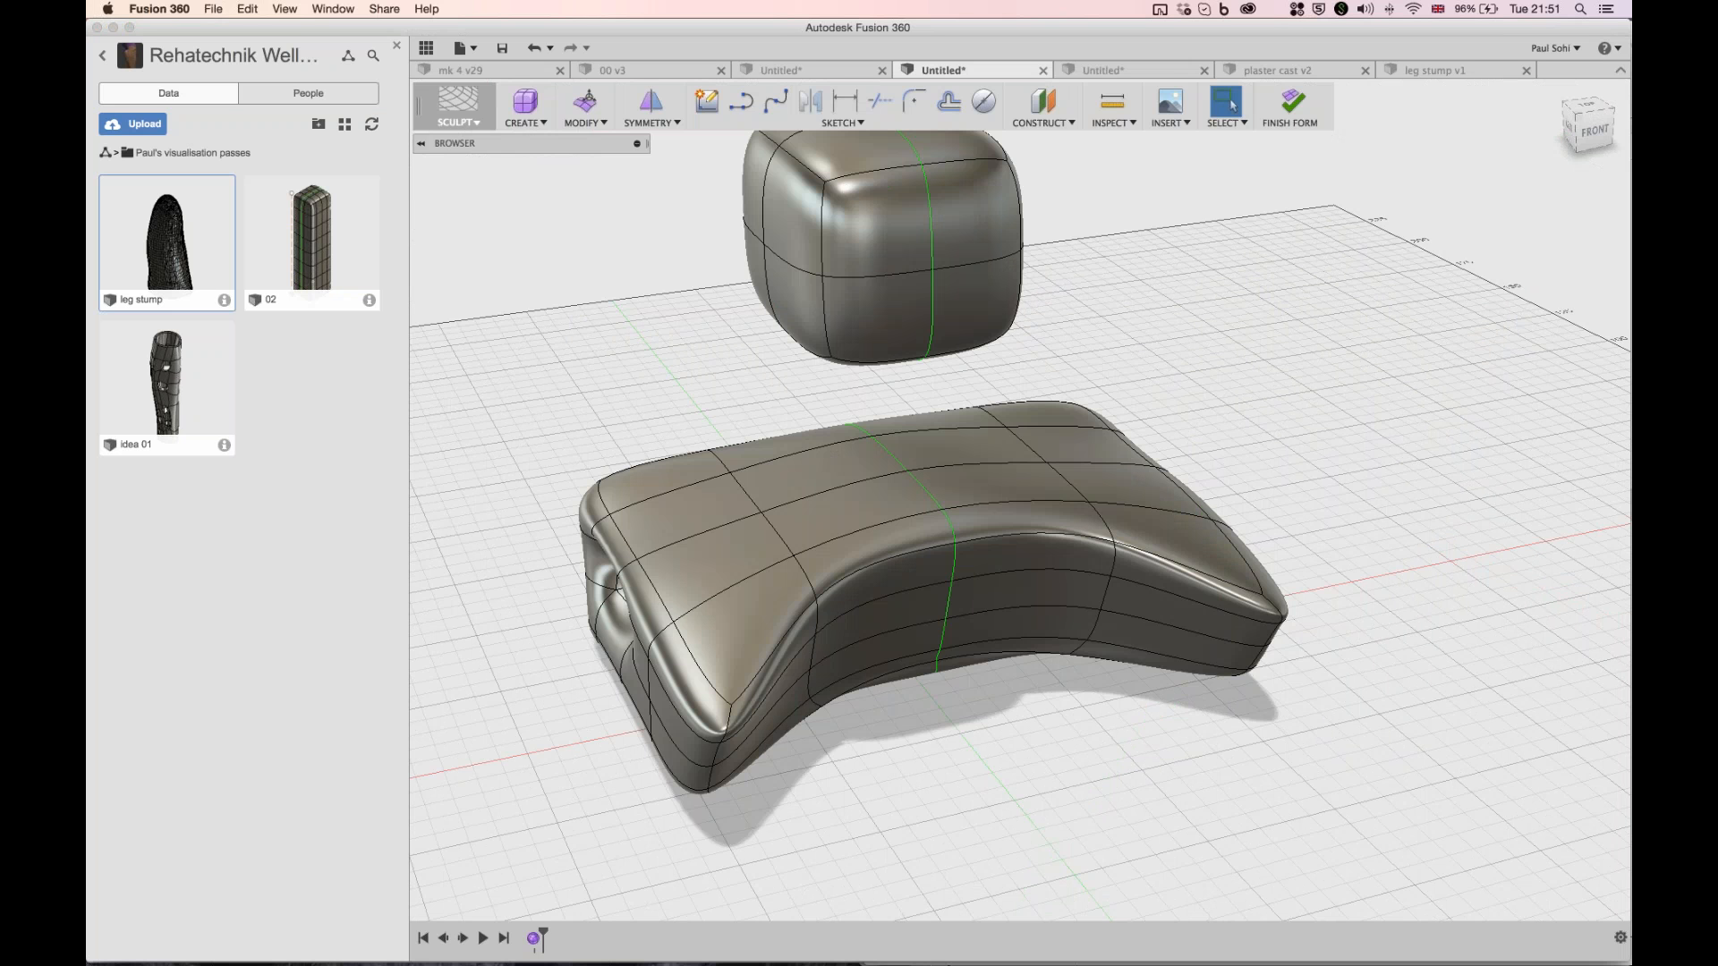
{"action": "key", "text": "ctrl+shift+Tab"}
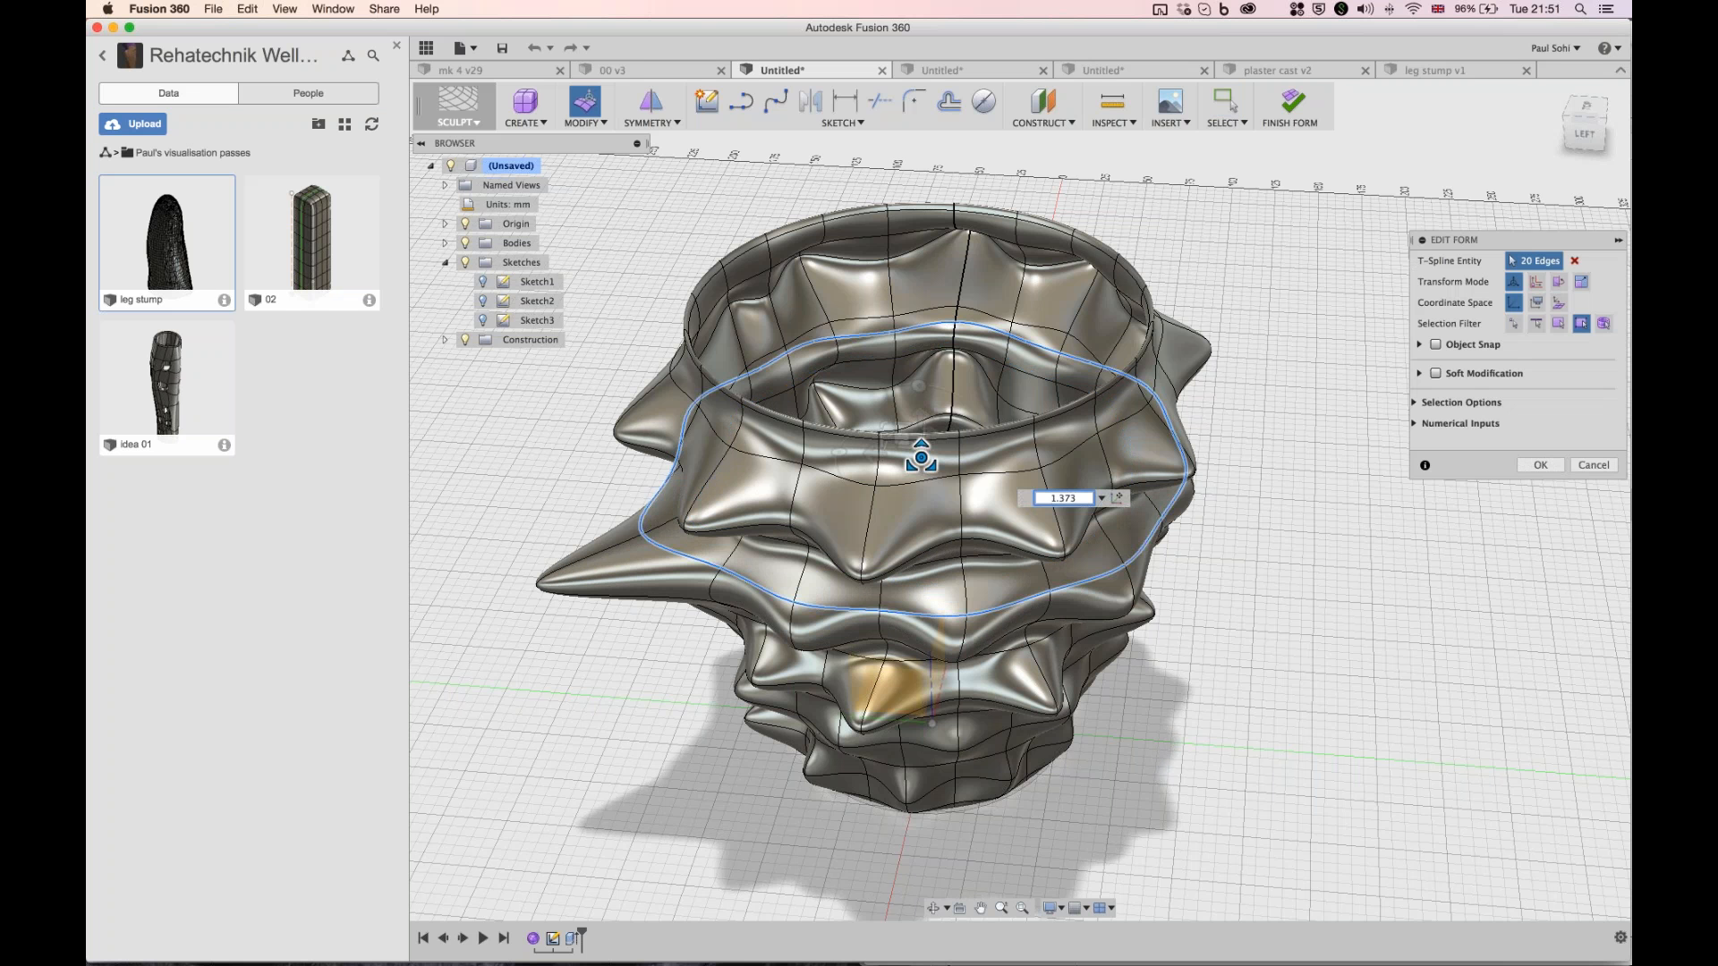
{"action": "left_click_drag", "start_coordinate": [921, 458], "coordinate": [900, 458]}
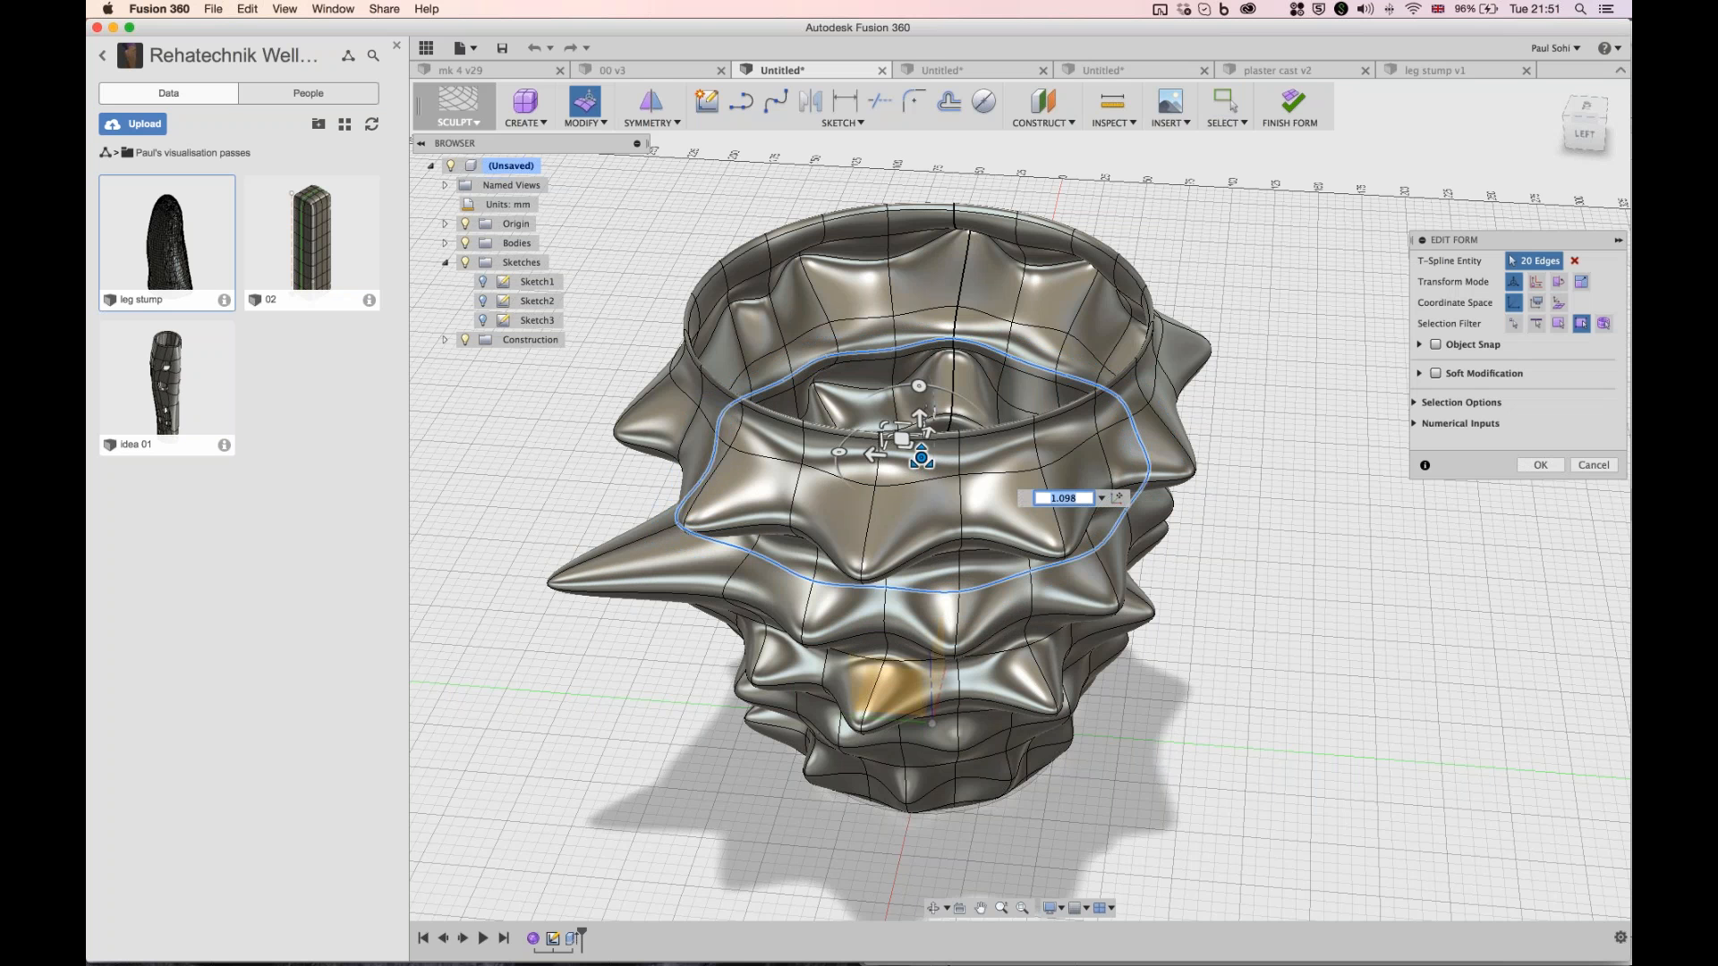
- Select the ring of ten spike tips below the vase's rim, scale it to about 0.9 and rotate it 5 degrees
{"action": "left_click", "coordinate": [655, 562]}
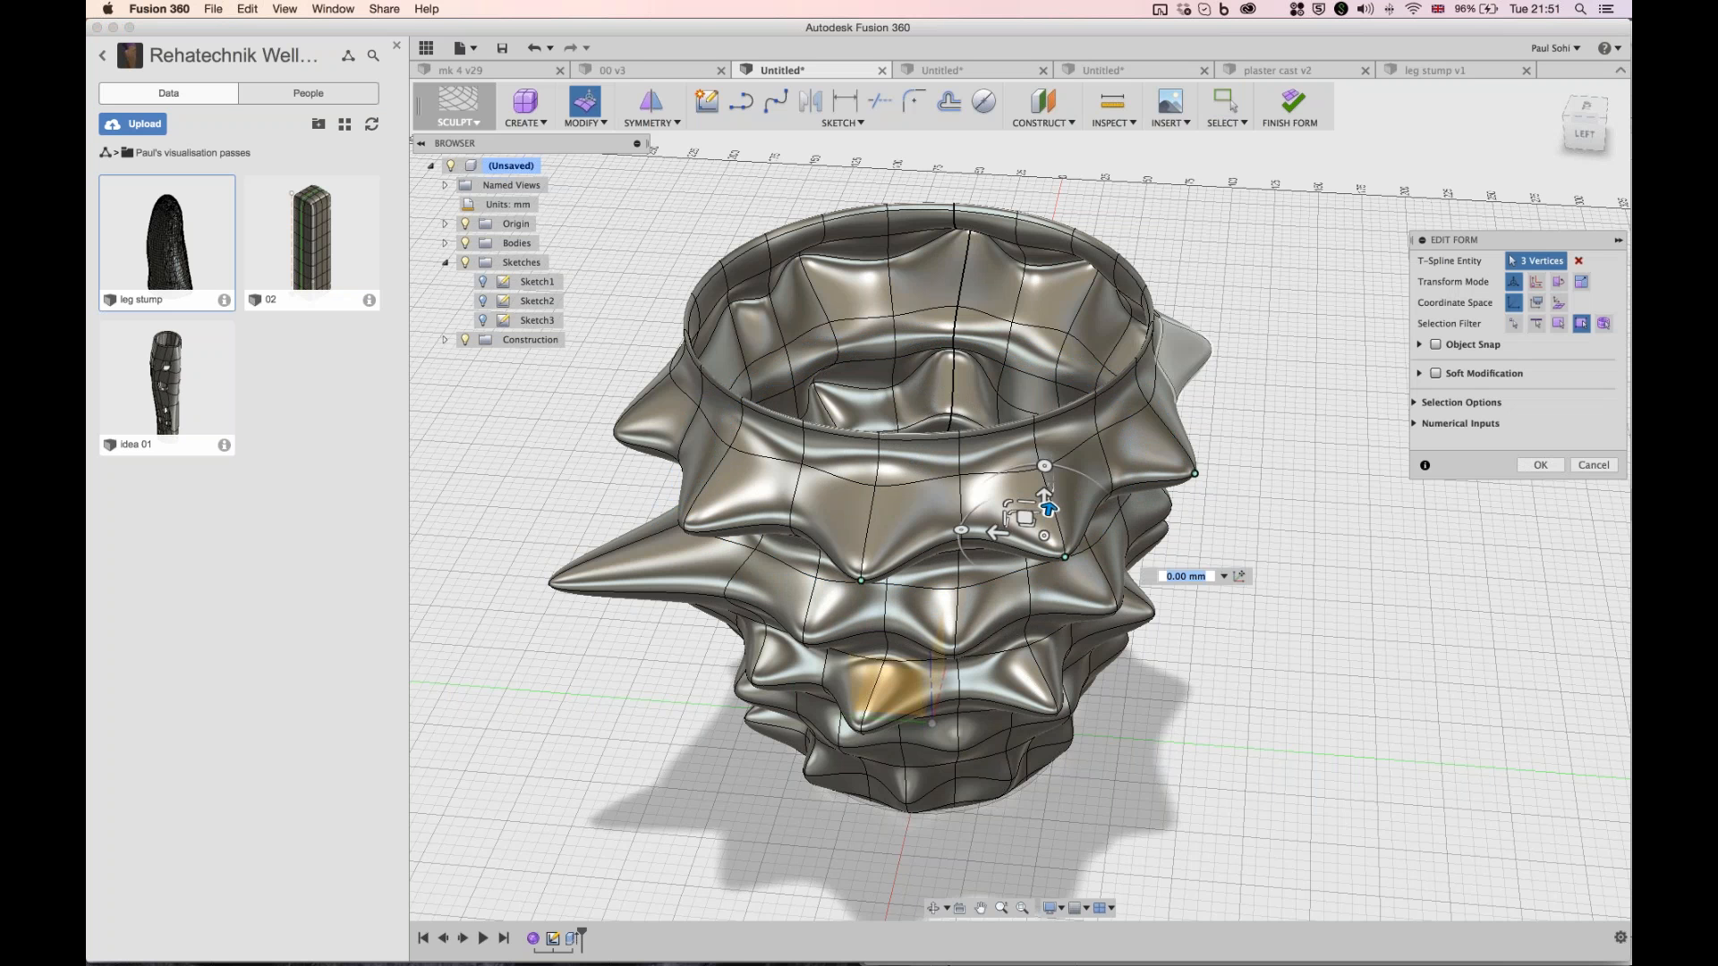
{"action": "left_click", "coordinate": [1211, 348], "text": "shift"}
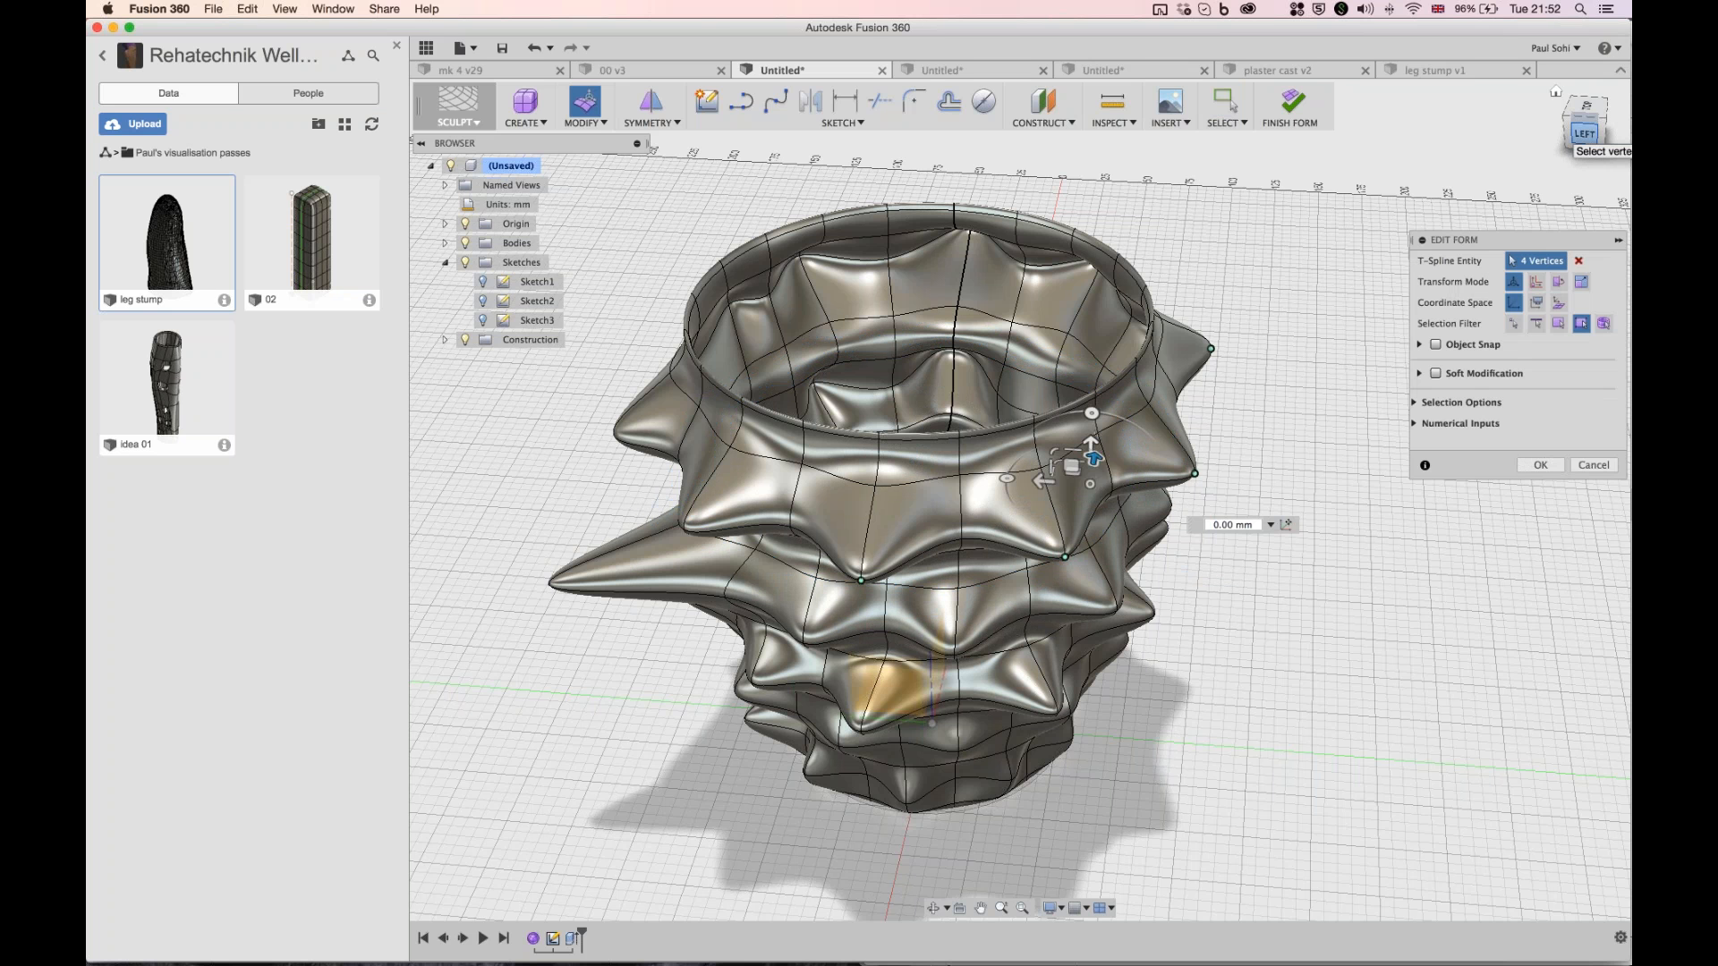
{"action": "left_click_drag", "start_coordinate": [1583, 132], "coordinate": [1526, 125]}
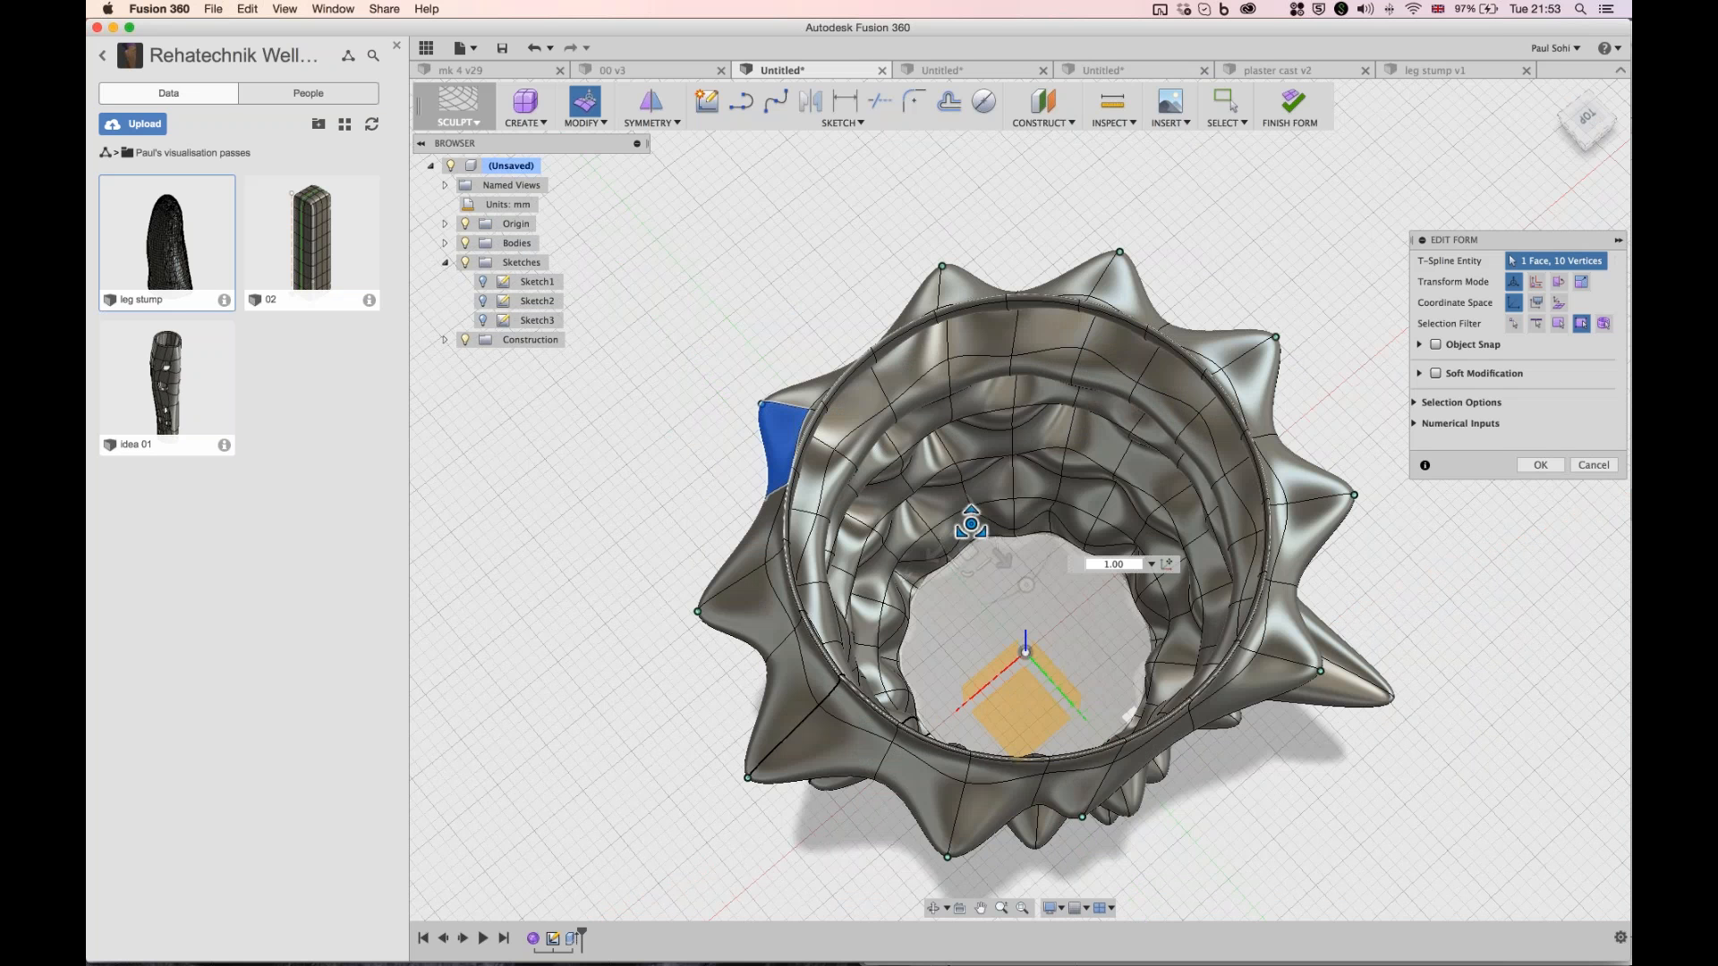
{"action": "left_click_drag", "start_coordinate": [971, 524], "coordinate": [1026, 543]}
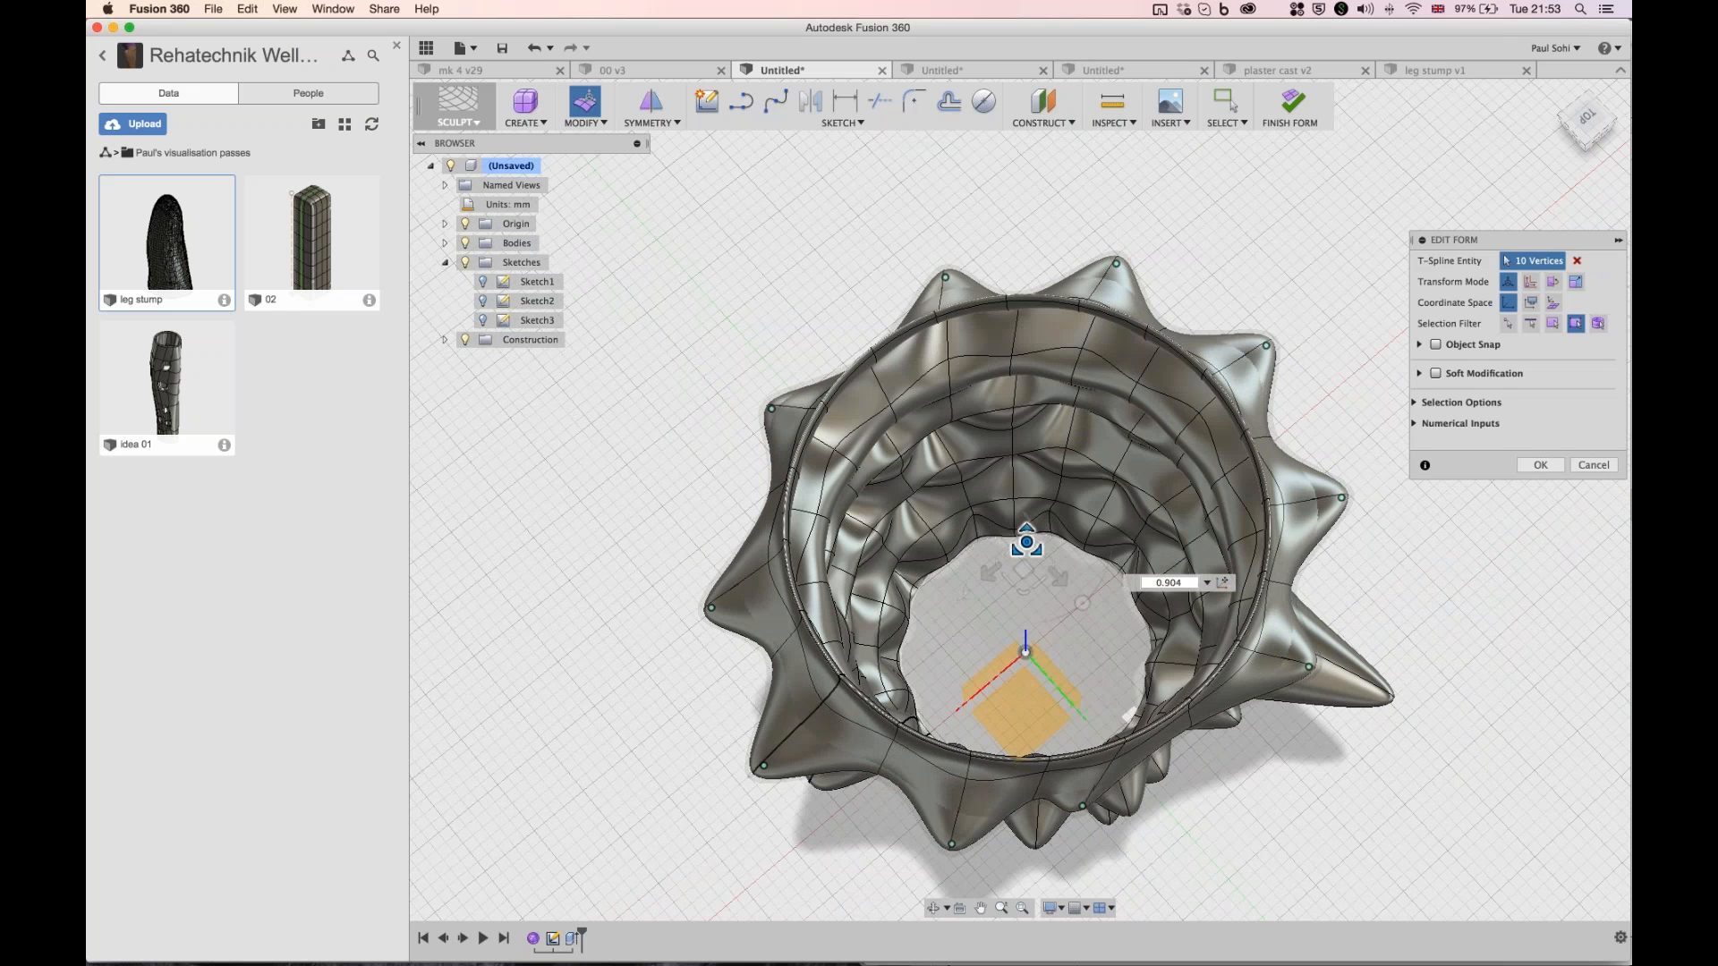
{"action": "left_click_drag", "start_coordinate": [1082, 603], "coordinate": [1092, 592]}
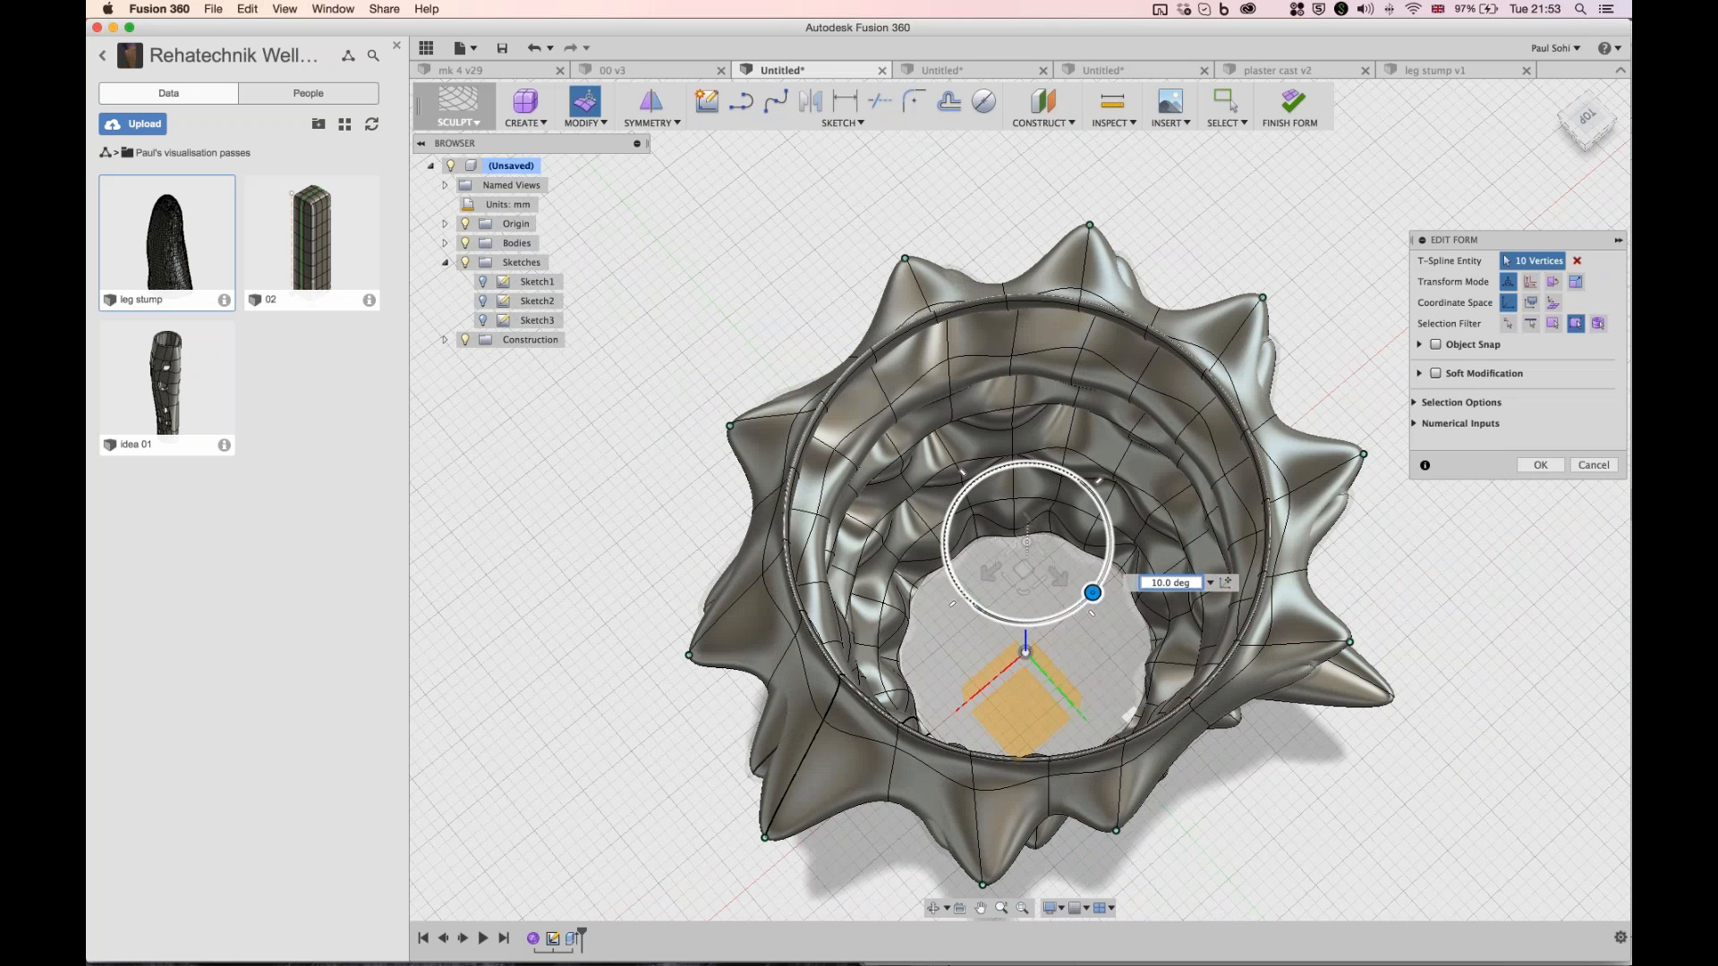
{"action": "left_click_drag", "start_coordinate": [1092, 592], "coordinate": [1087, 597]}
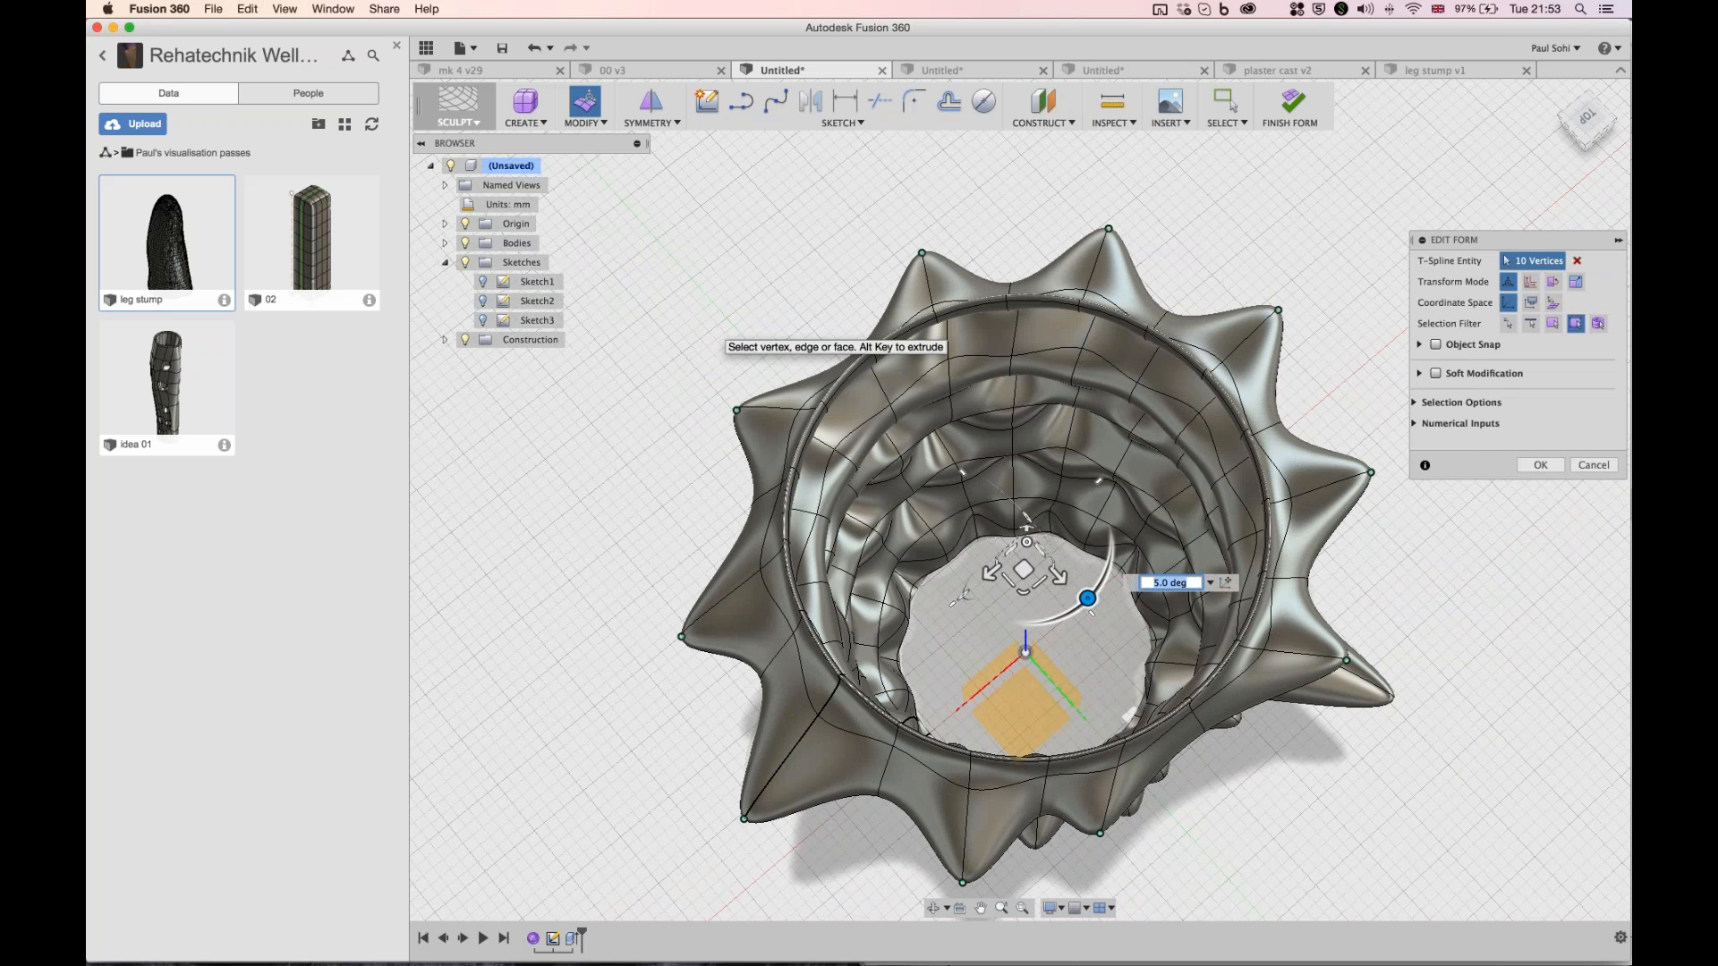
- Undo the vase's spike edits and solid conversion back to the separate wall and base surfaces
{"action": "key", "text": "super+z"}
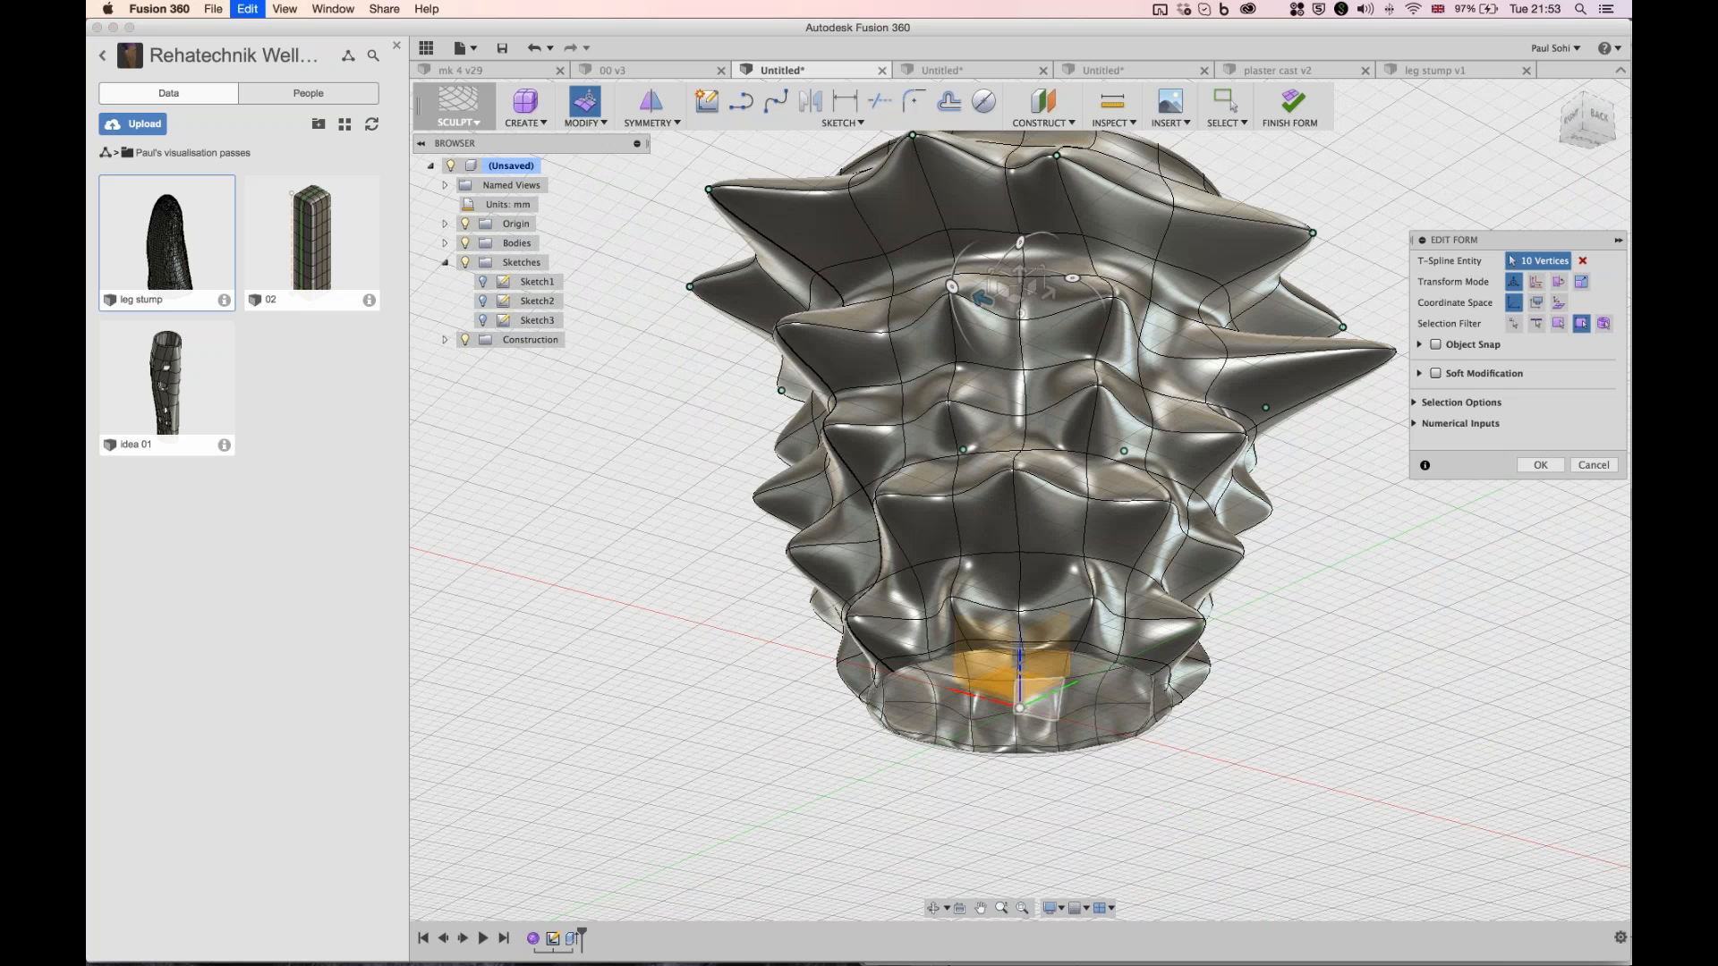
{"action": "key", "text": "super+z"}
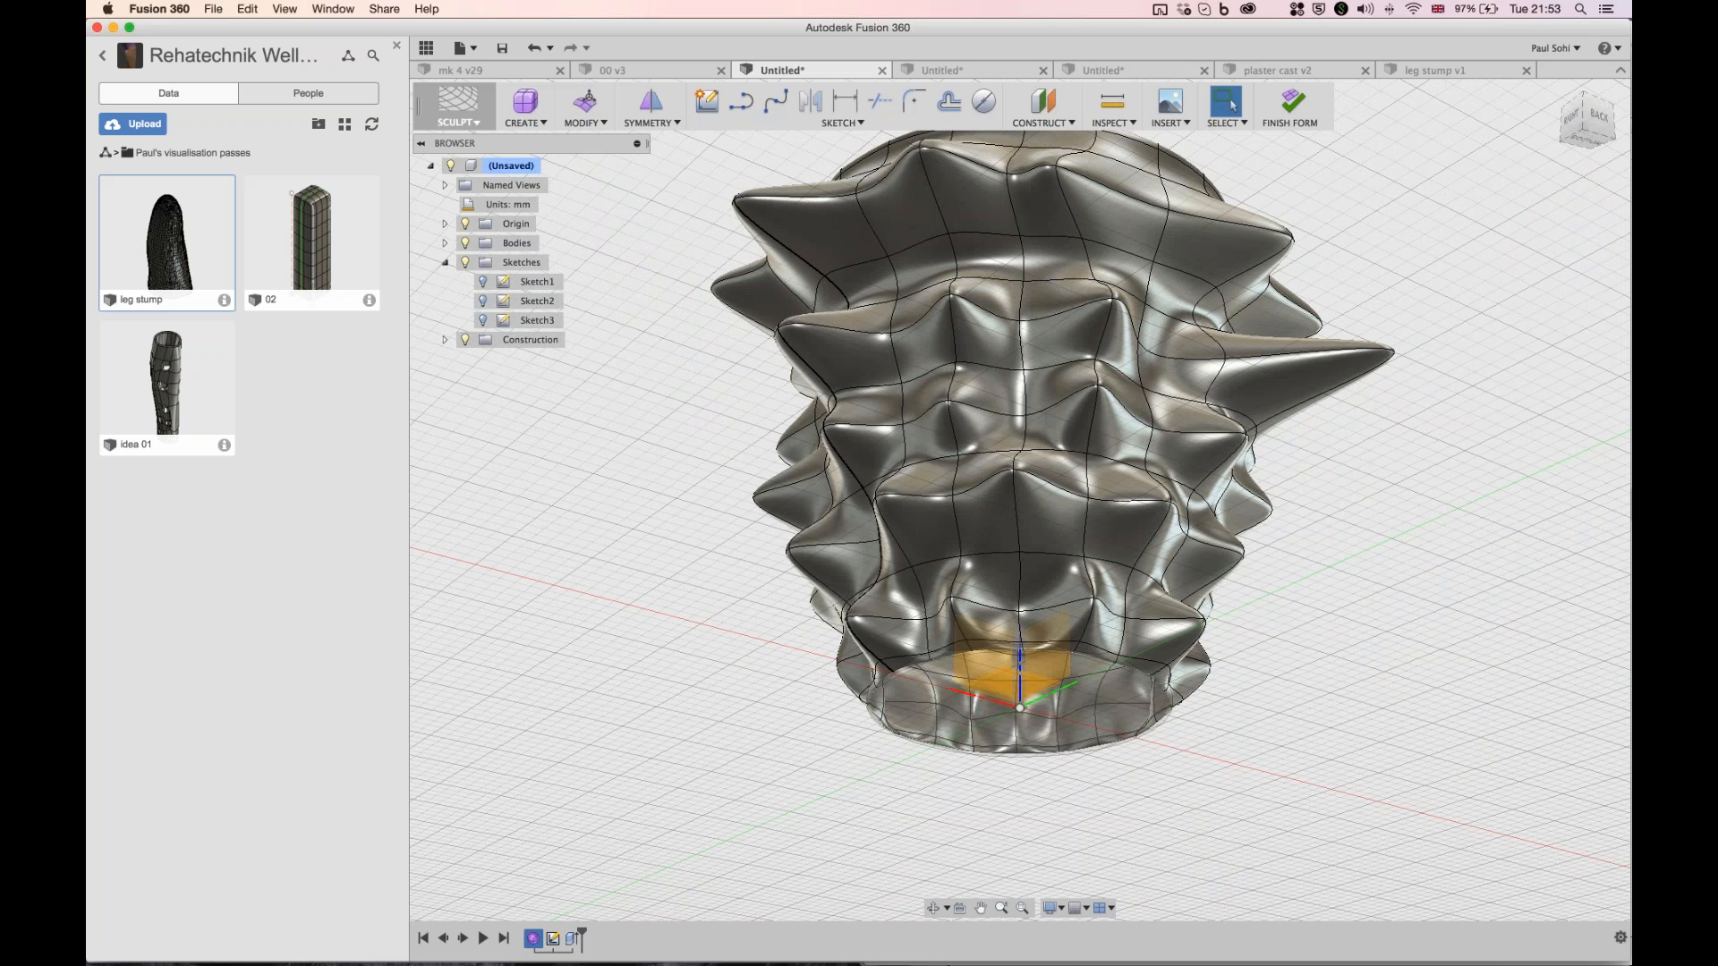
{"action": "key", "text": "super+z"}
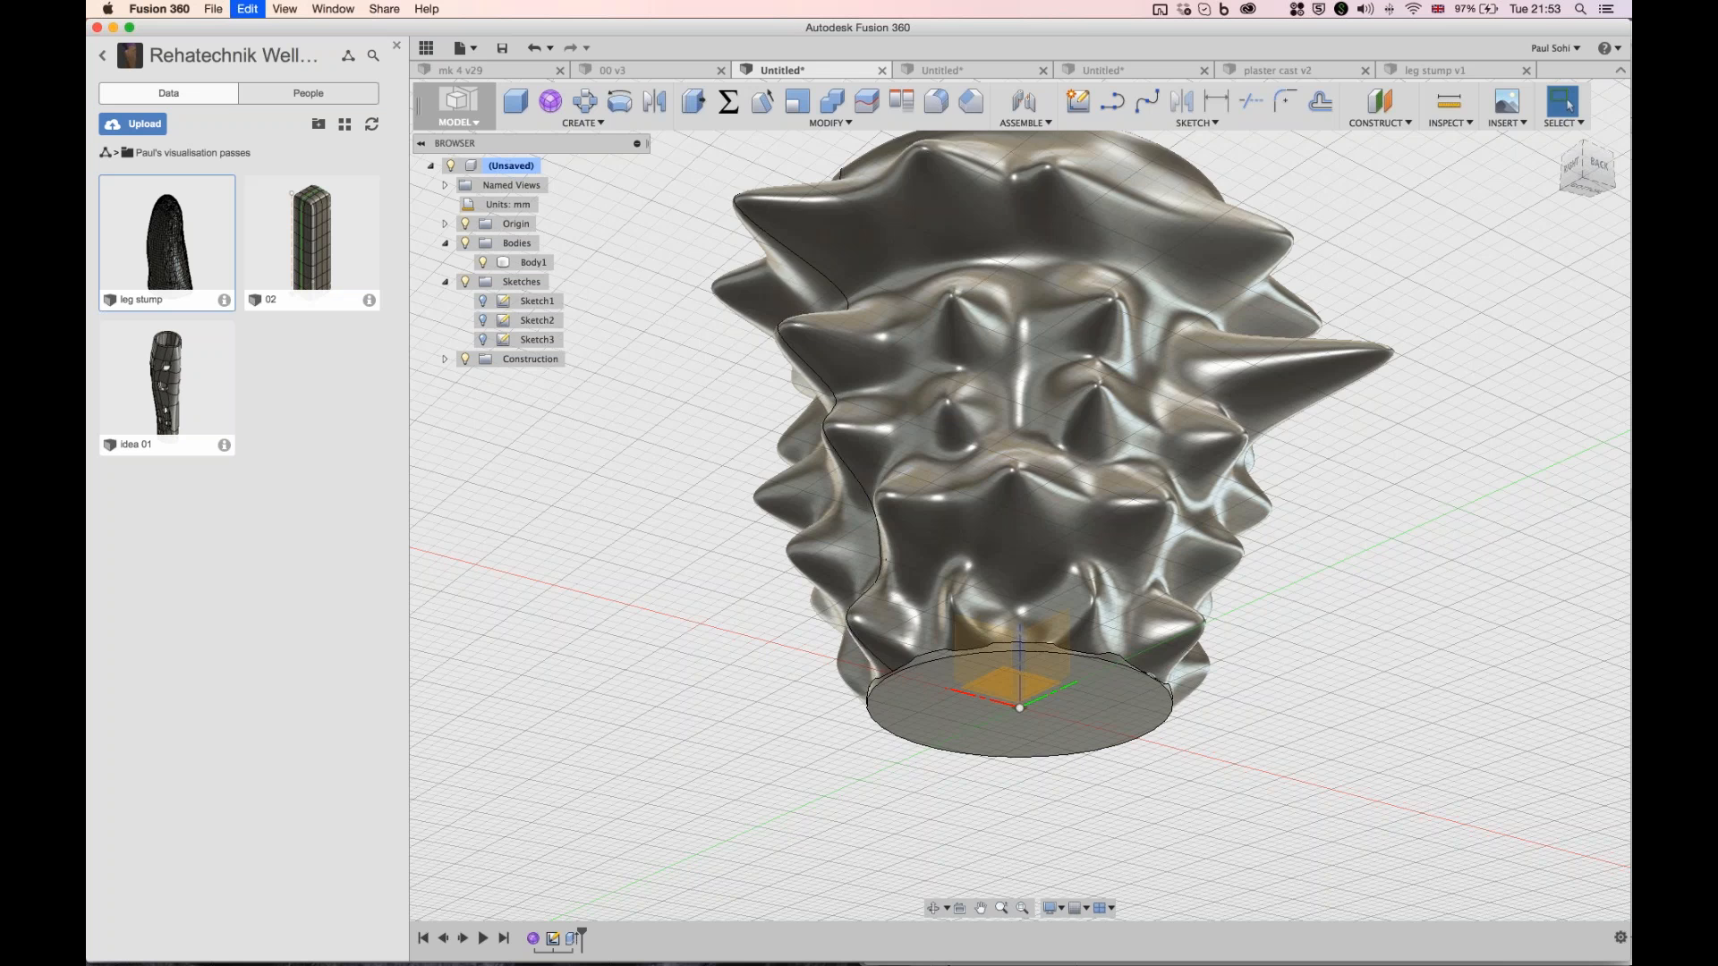
{"action": "key", "text": "super+z"}
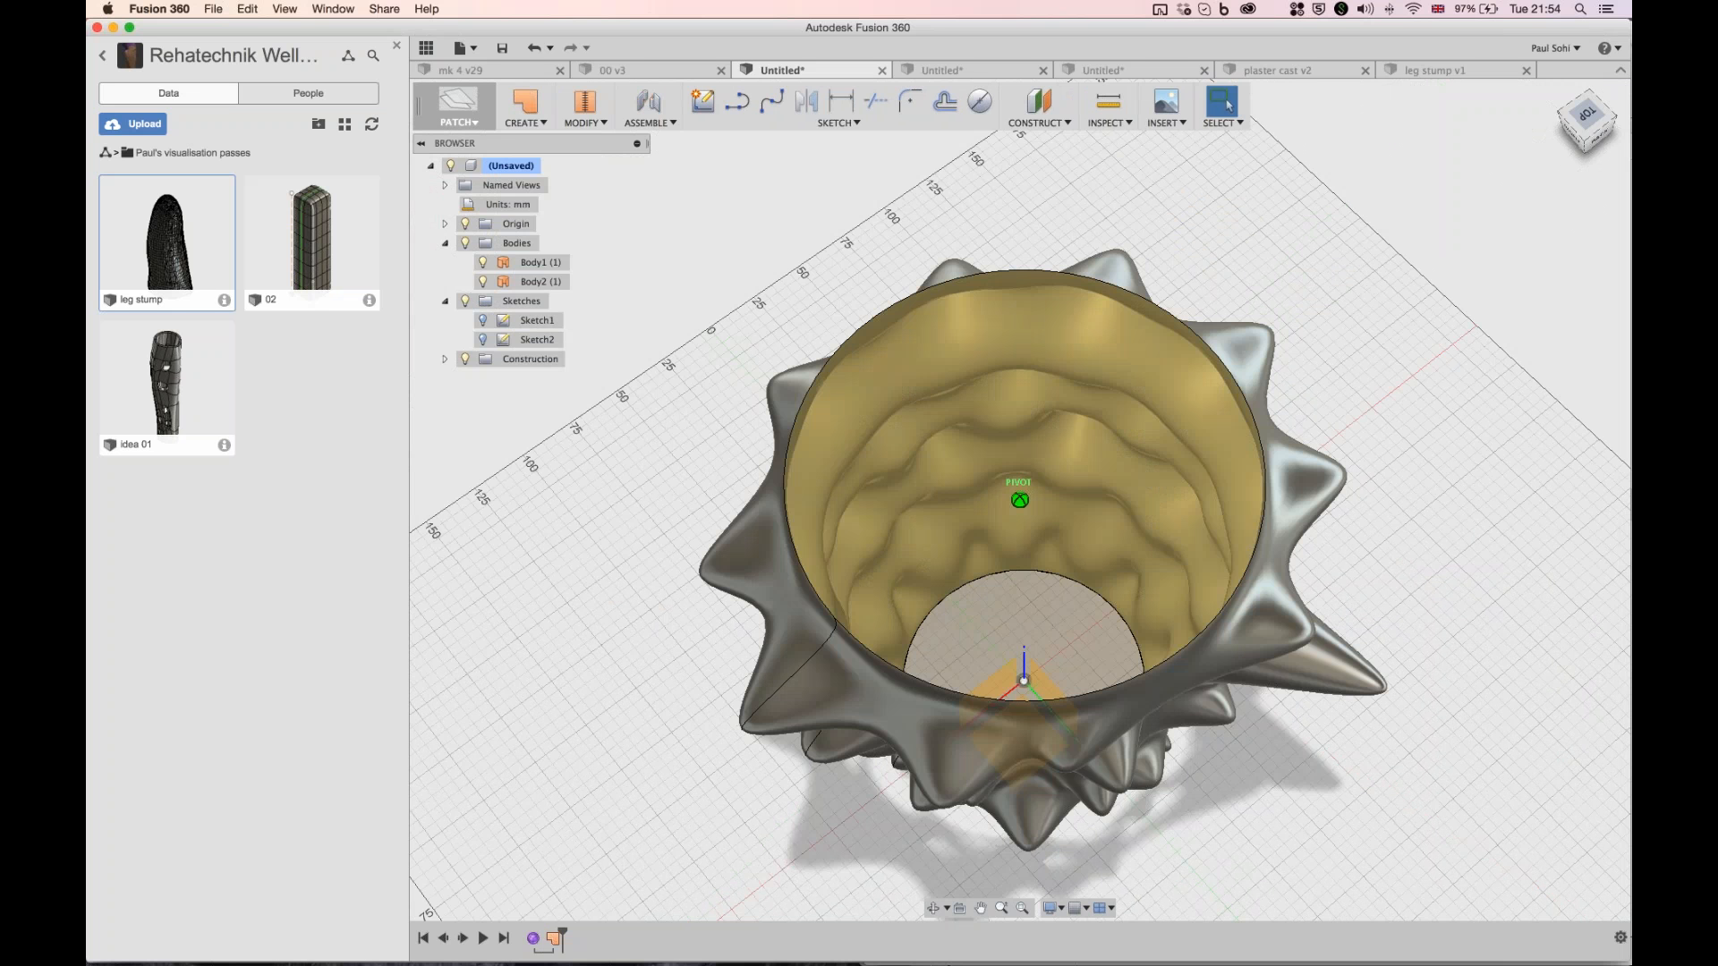
- Unstitch the vase's wall and base patch into separate surface bodies
{"action": "middle_click_drag", "start_coordinate": [1019, 500], "coordinate": [585, 107], "text": "shift"}
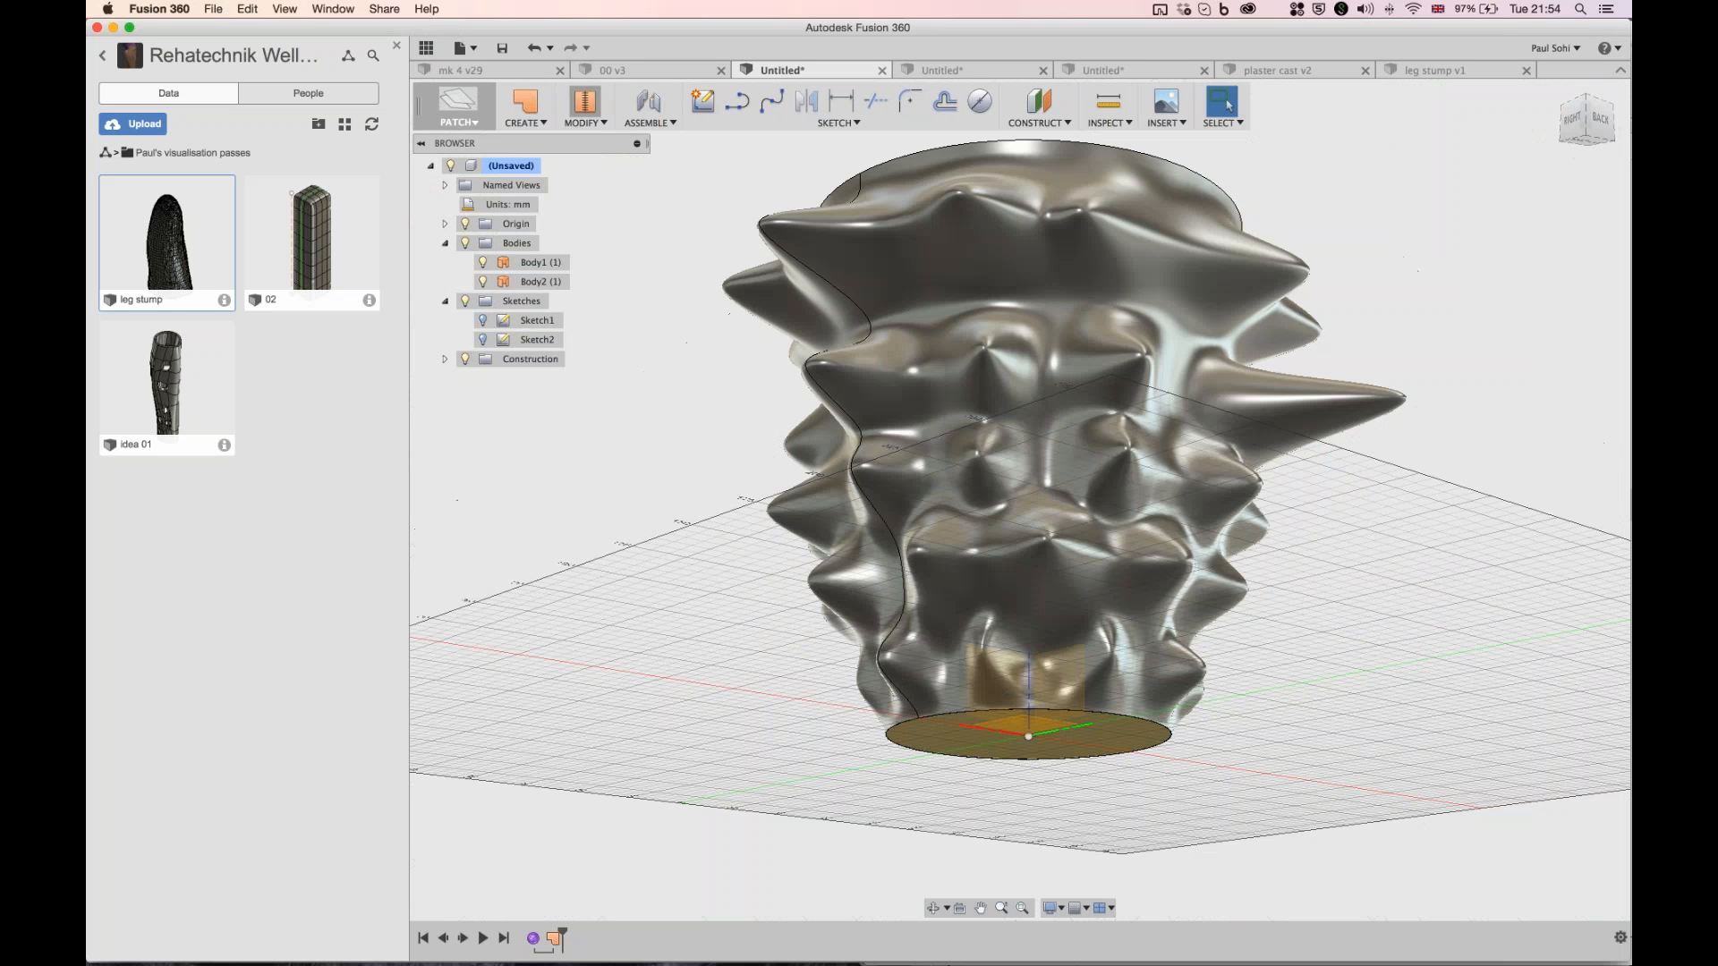
{"action": "left_click", "coordinate": [585, 108]}
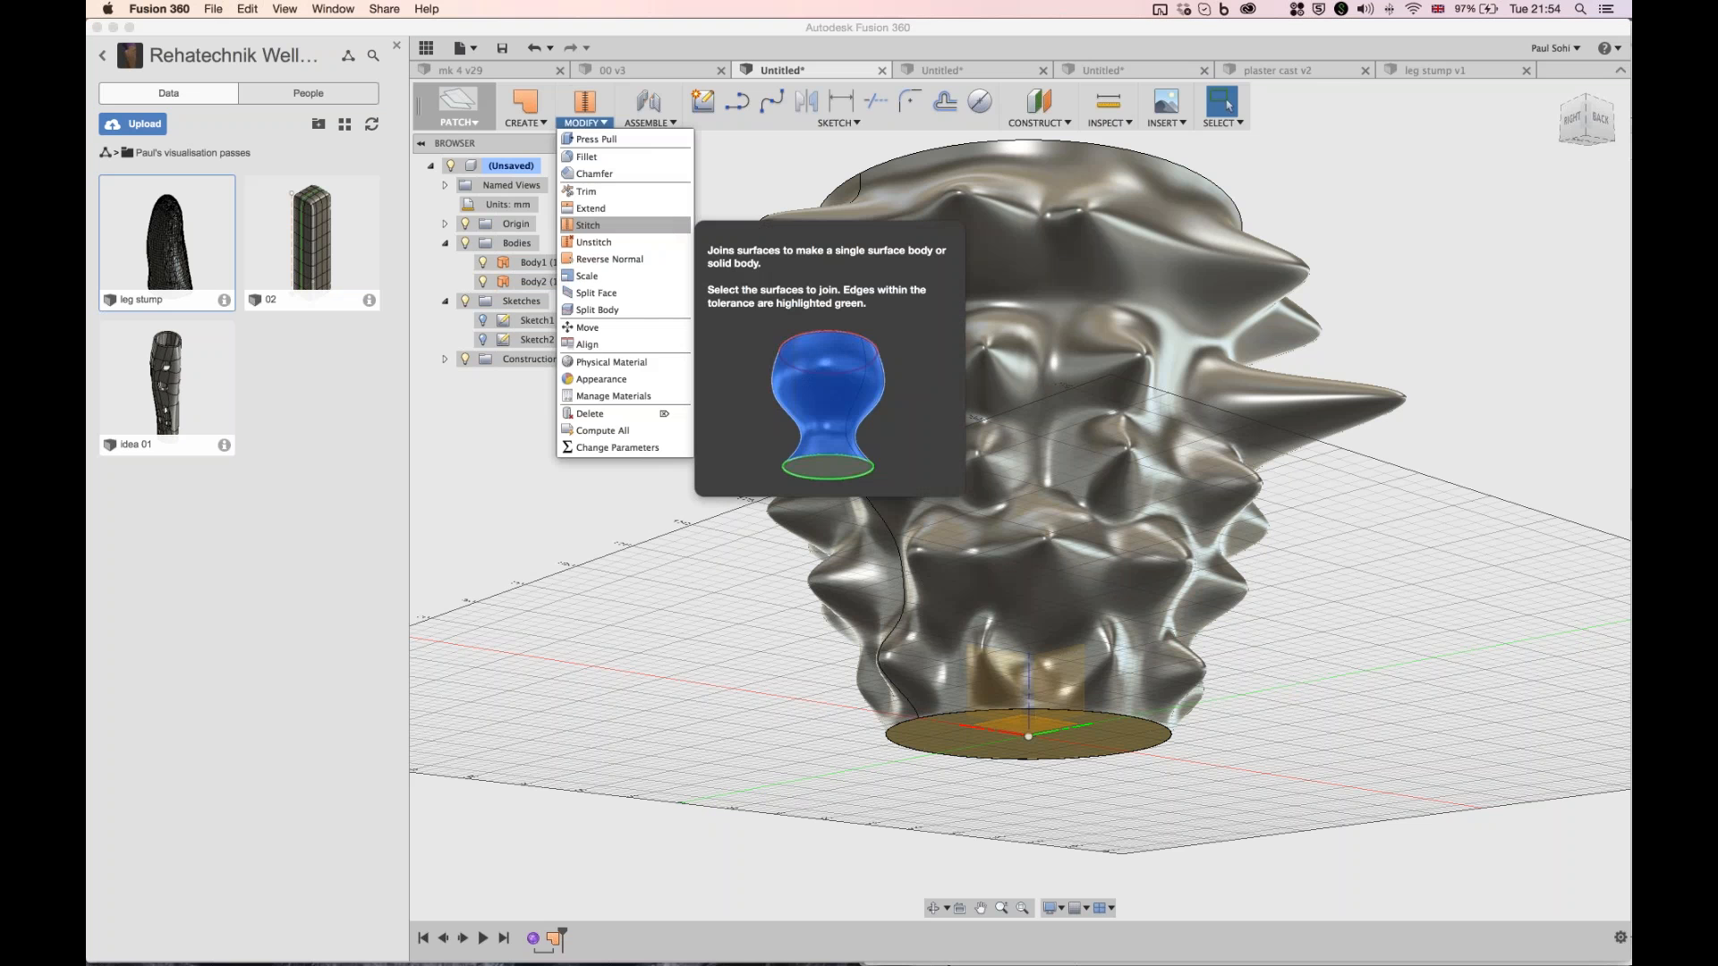
{"action": "left_click", "coordinate": [593, 241]}
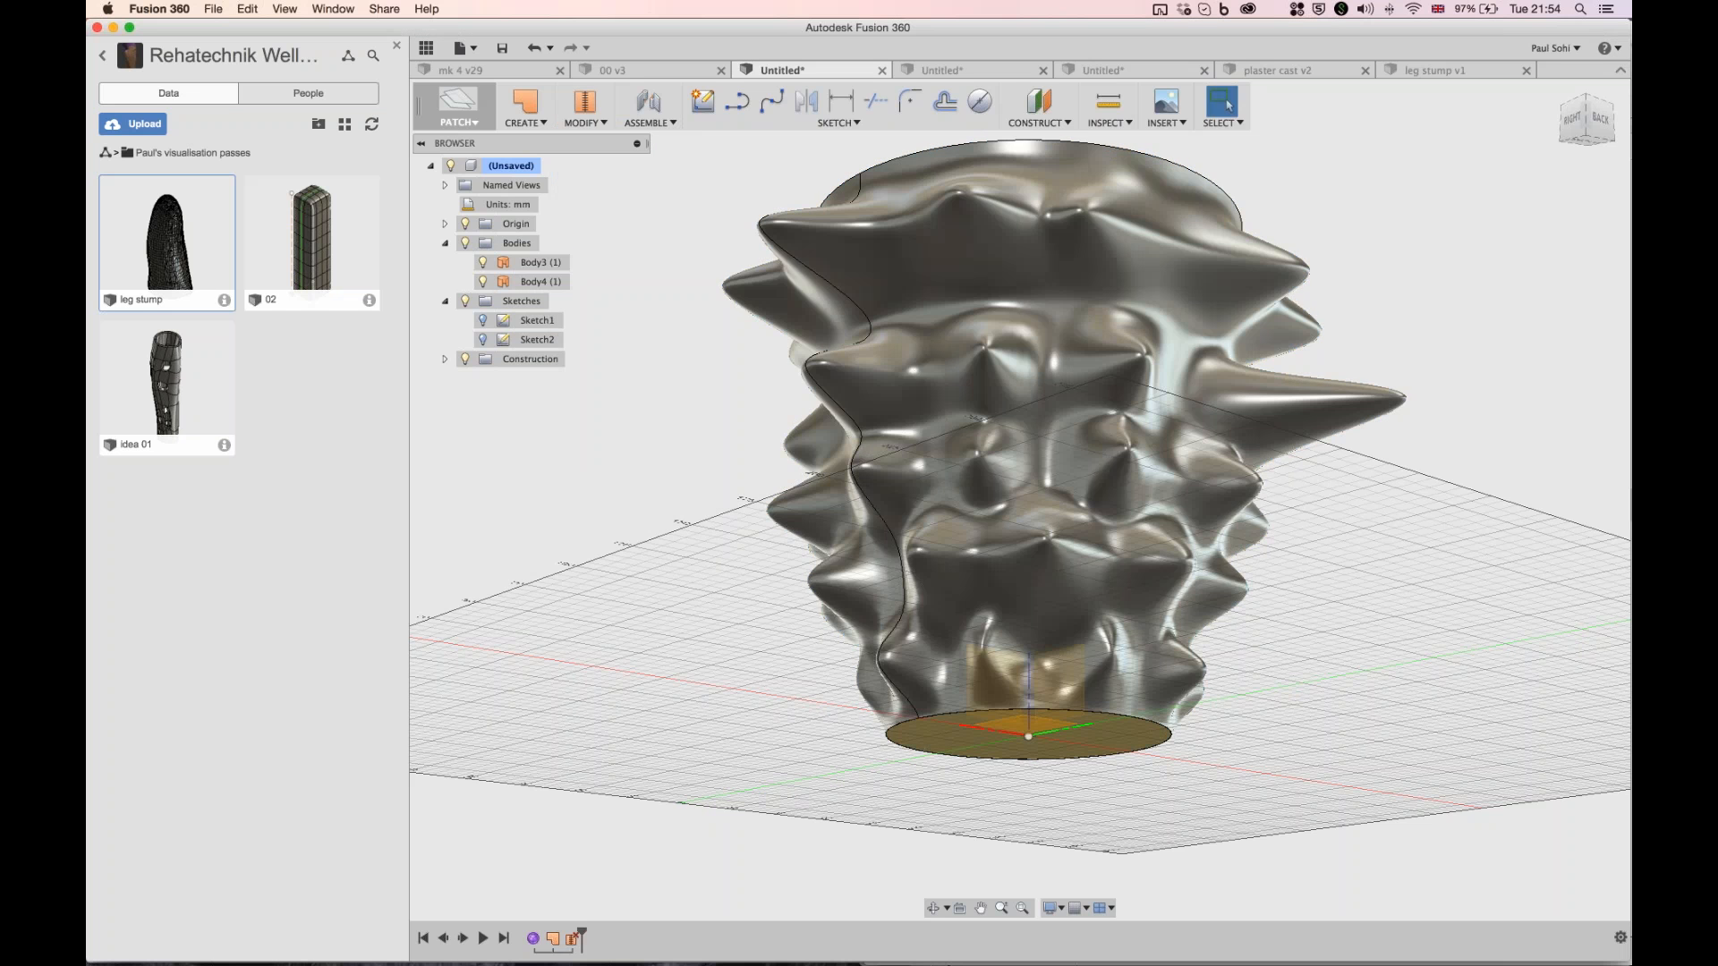
- Stitch the vase's spiked wall and circular base patch into one surface body with a 0.01 mm tolerance
{"action": "left_click_drag", "start_coordinate": [1586, 130], "coordinate": [1586, 130]}
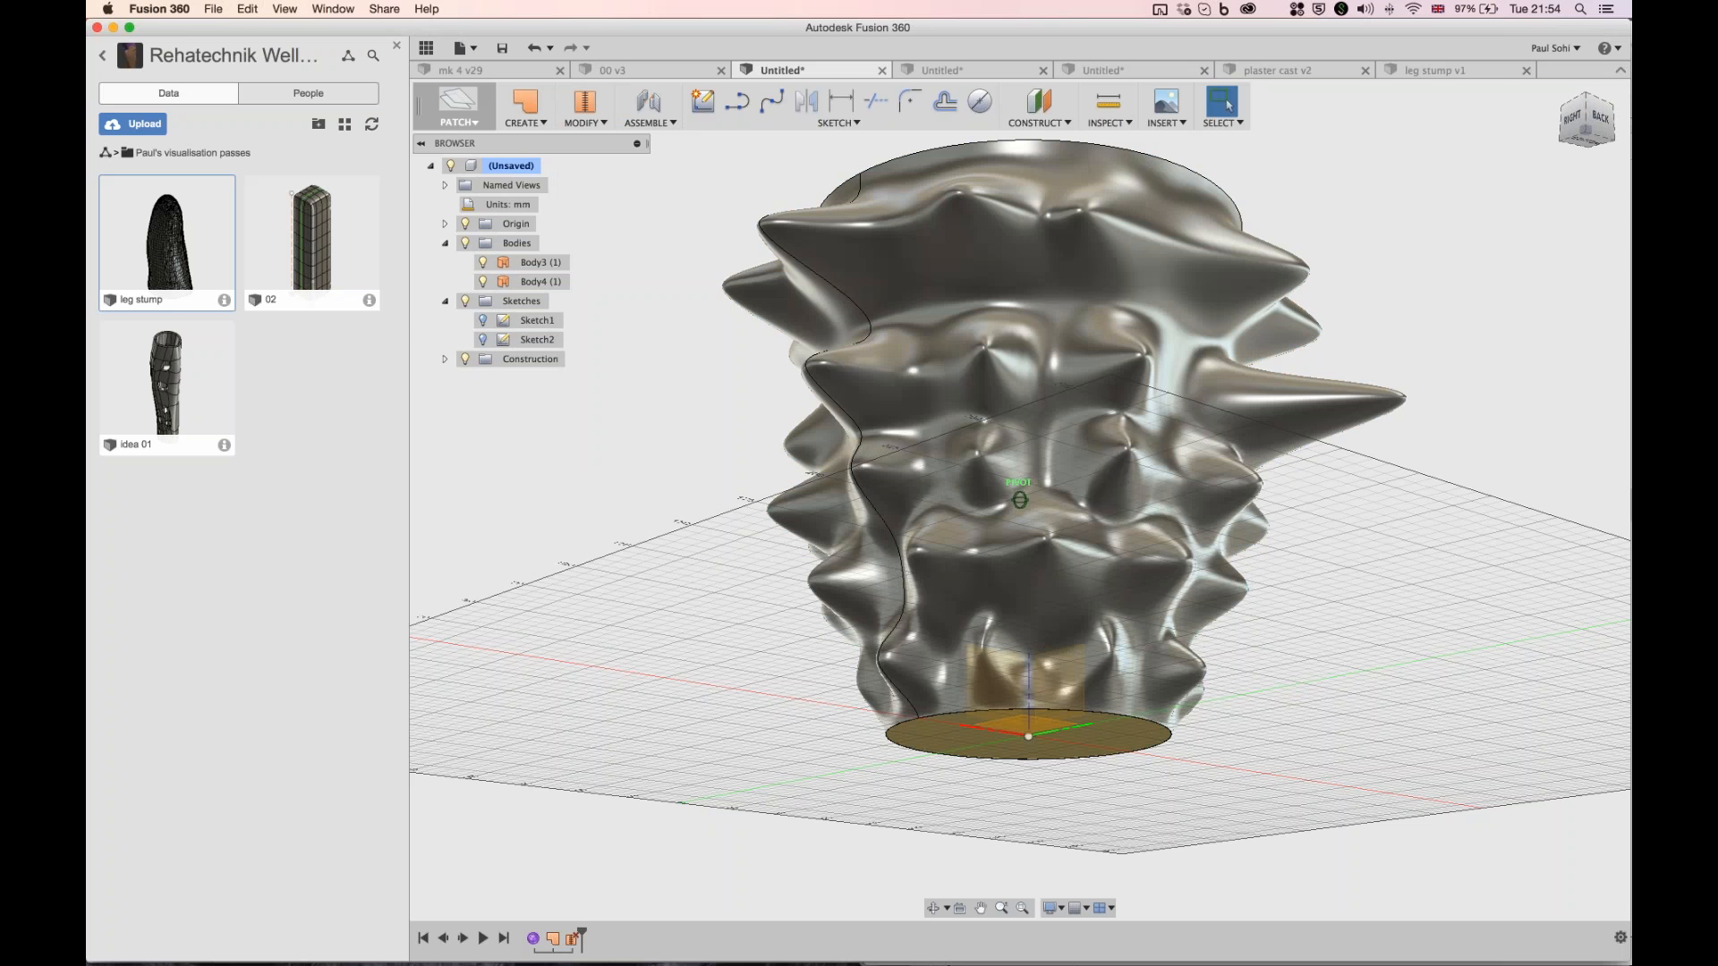
{"action": "left_click_drag", "start_coordinate": [1585, 130], "coordinate": [1585, 111]}
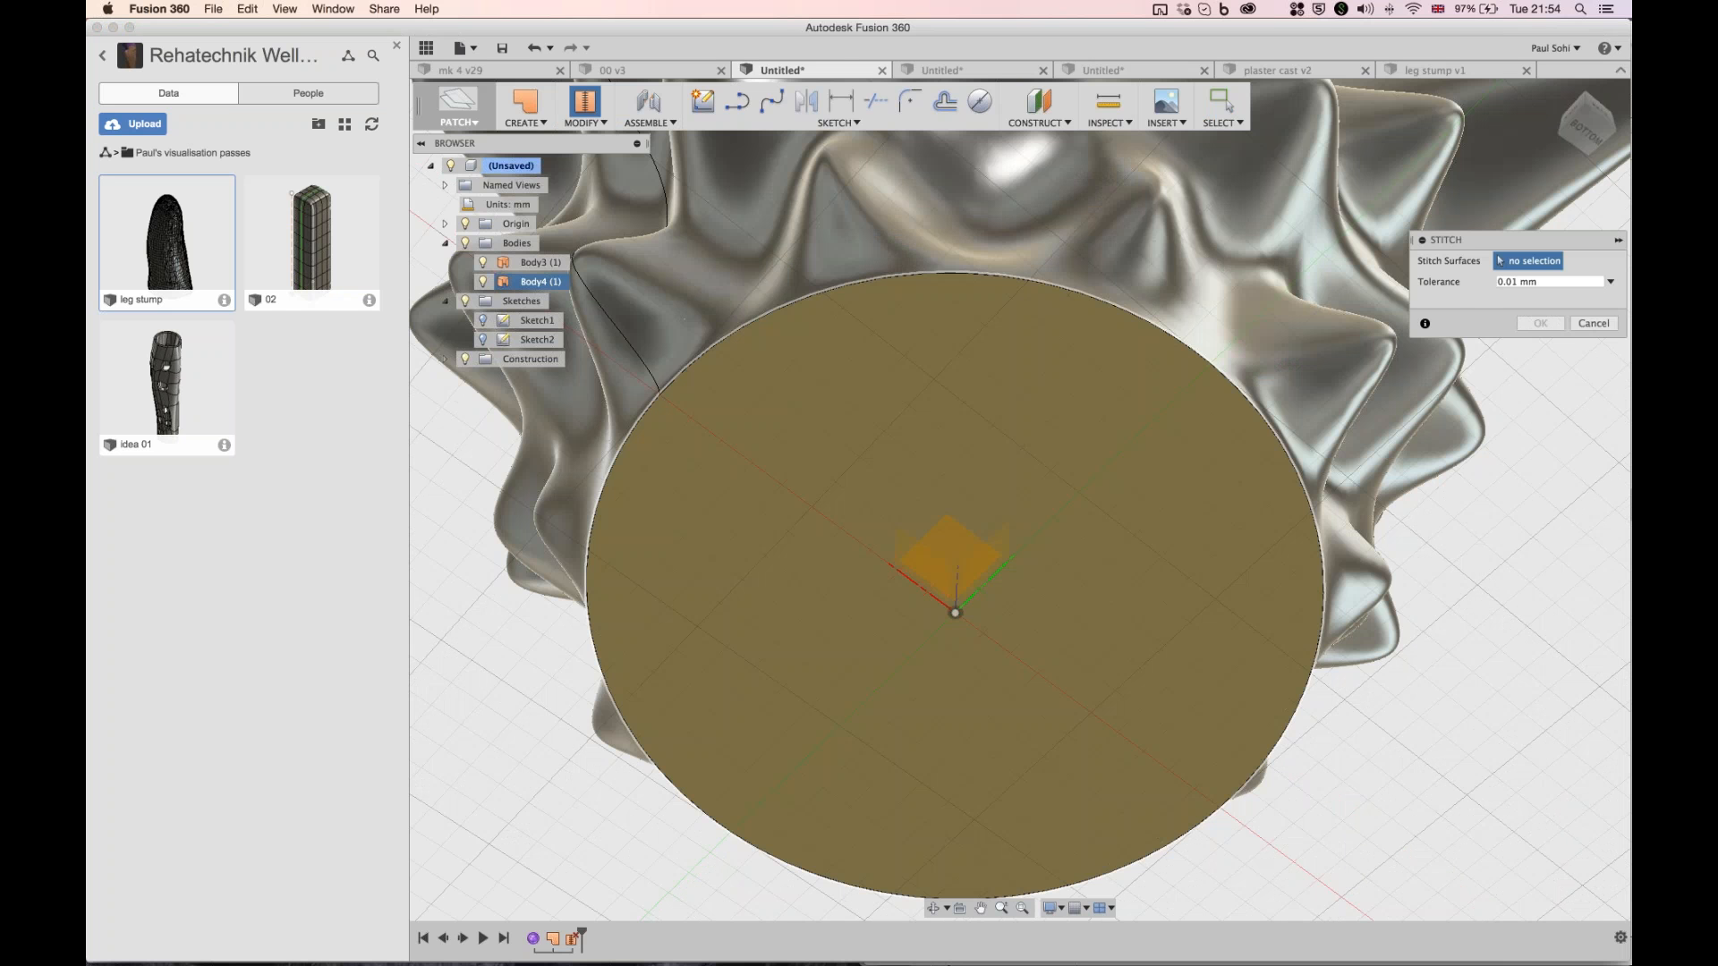
{"action": "left_click", "coordinate": [1224, 103]}
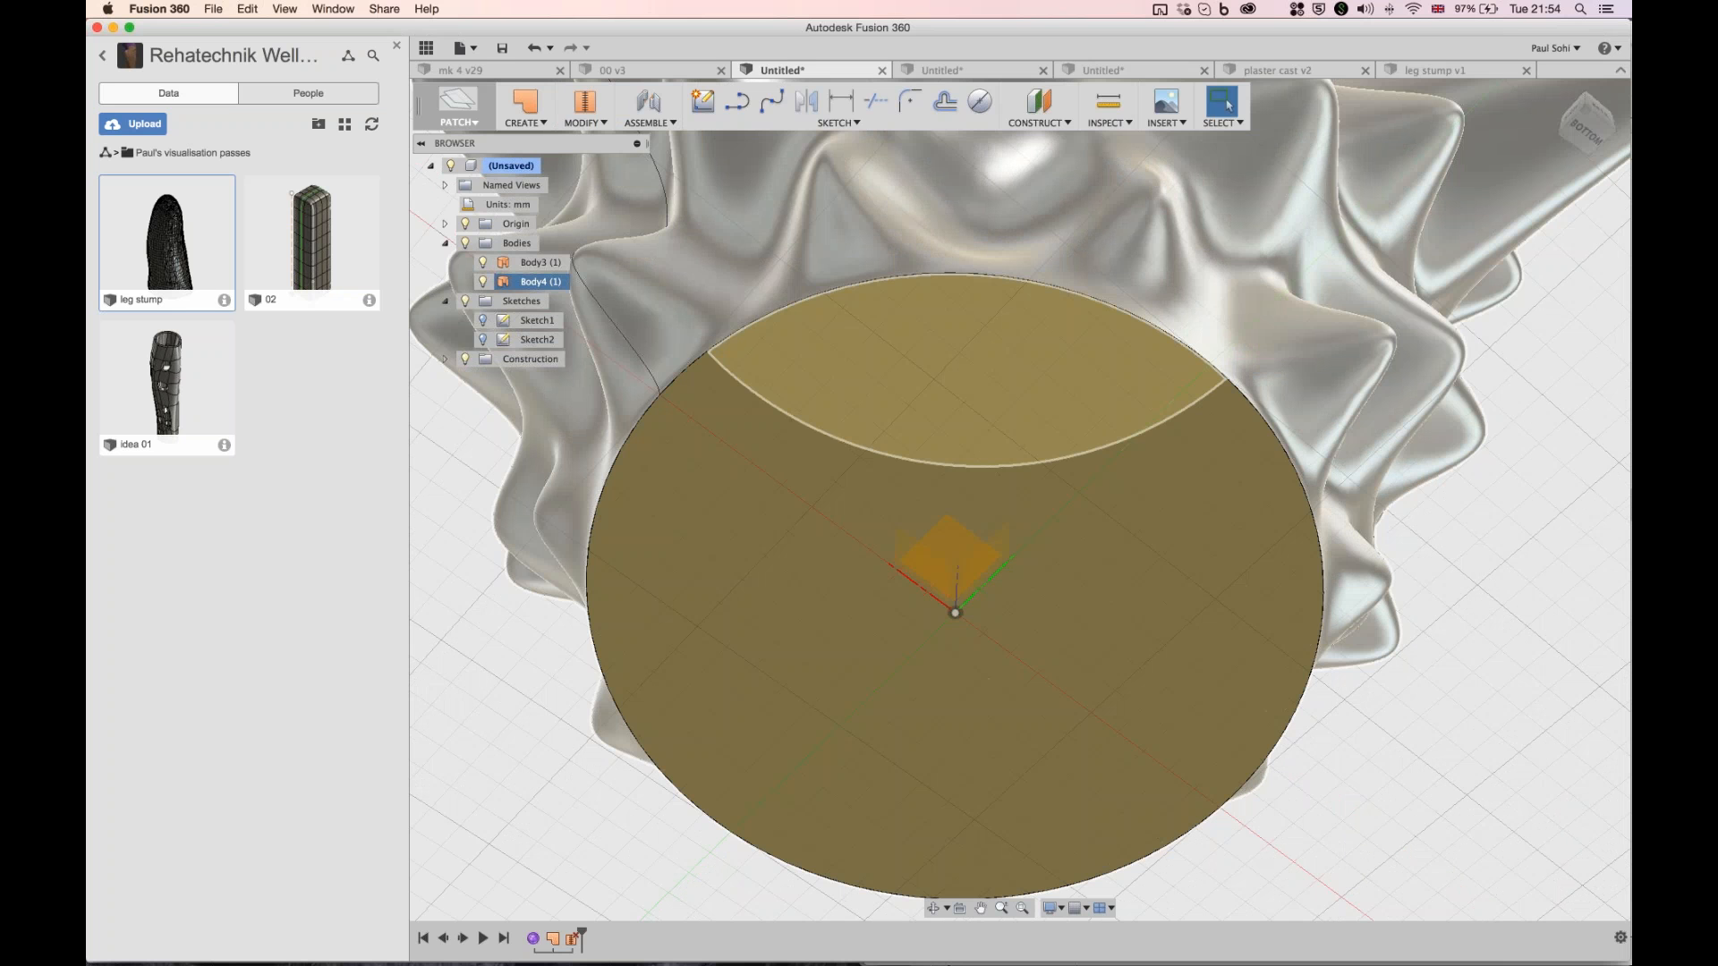
{"action": "left_click", "coordinate": [541, 263]}
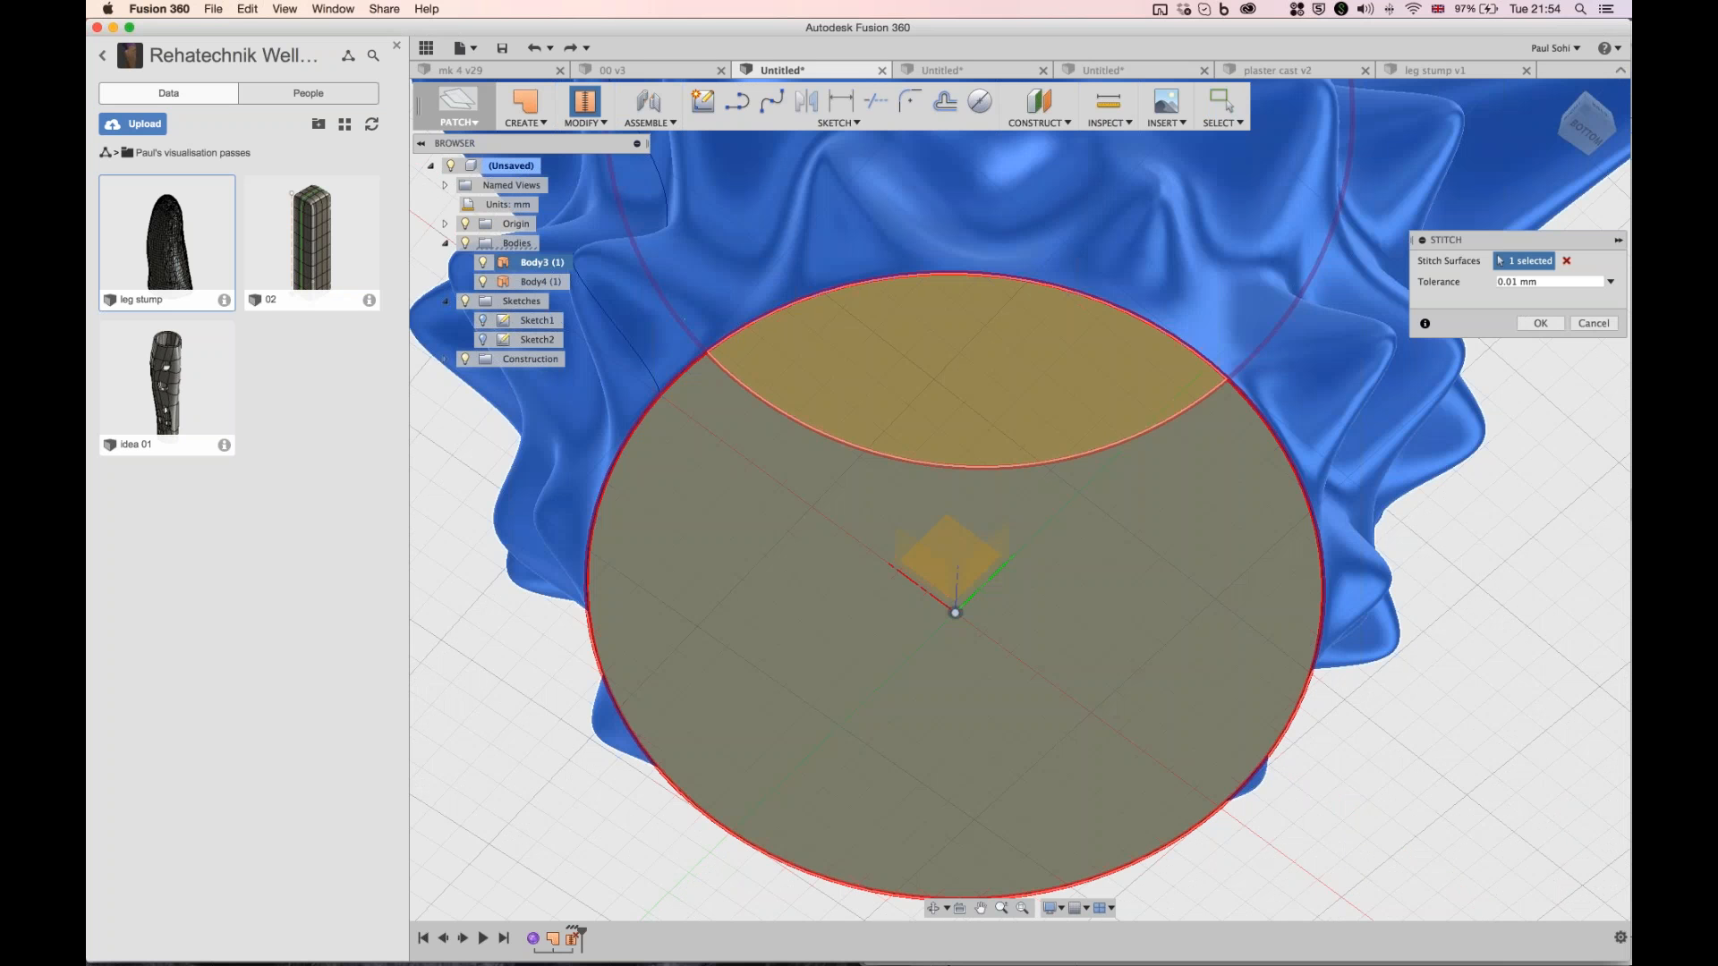
{"action": "left_click", "coordinate": [540, 281]}
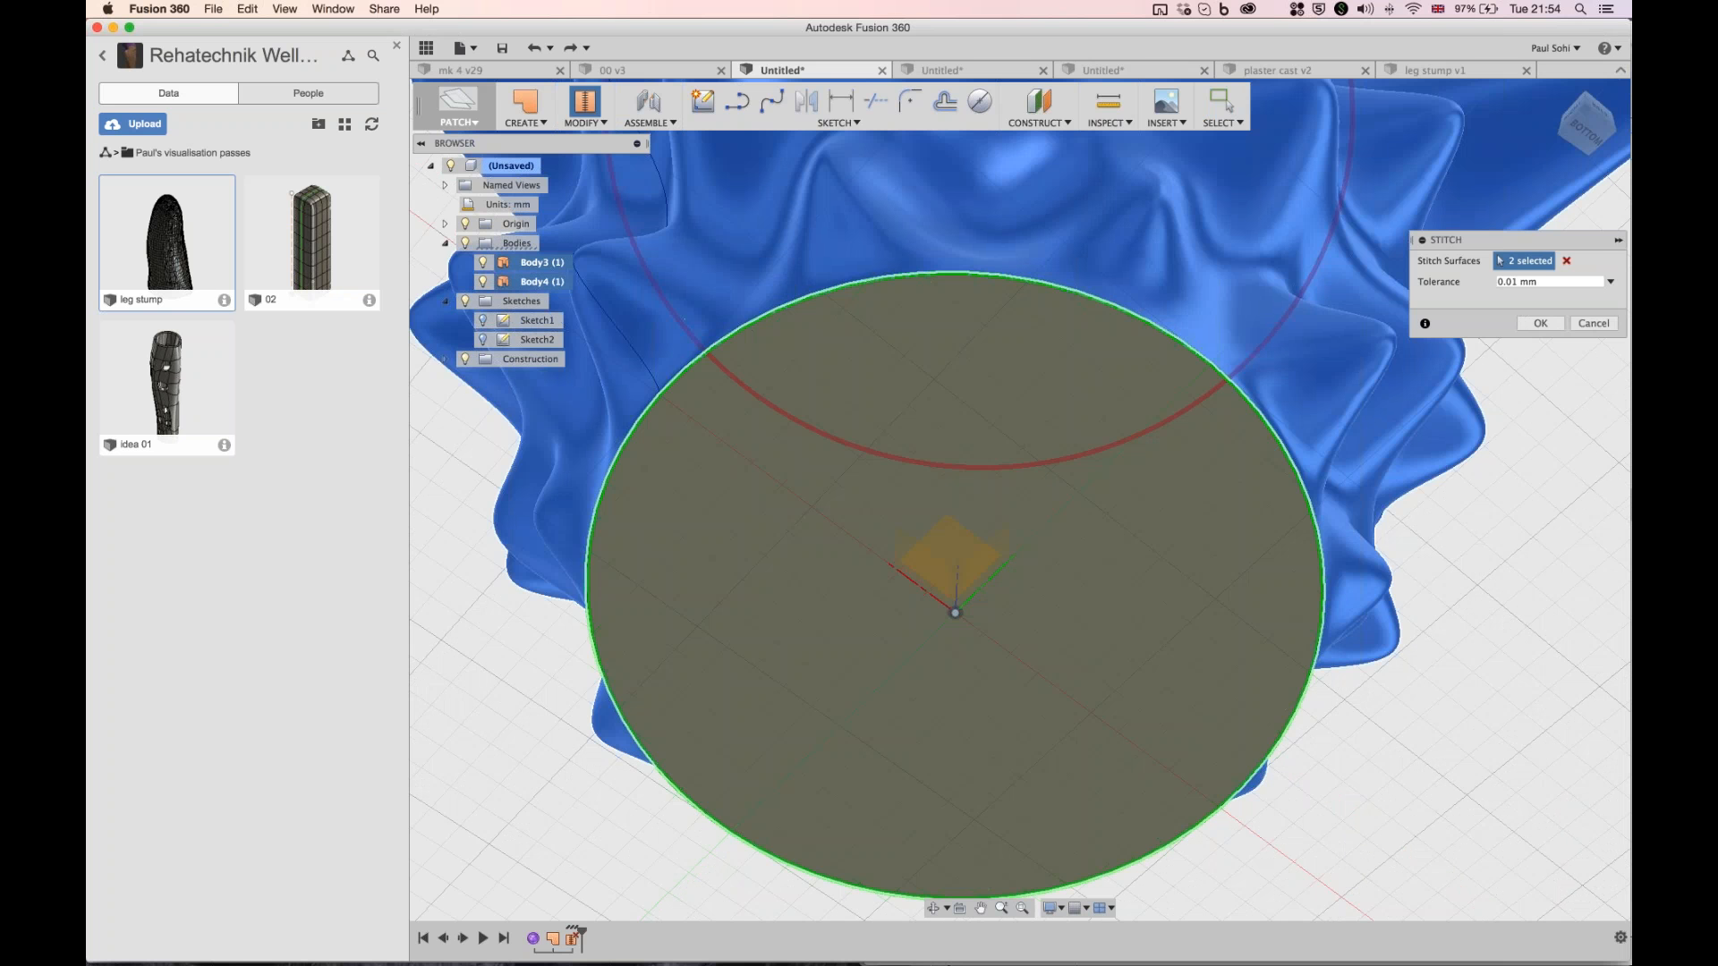
{"action": "key", "text": "Return"}
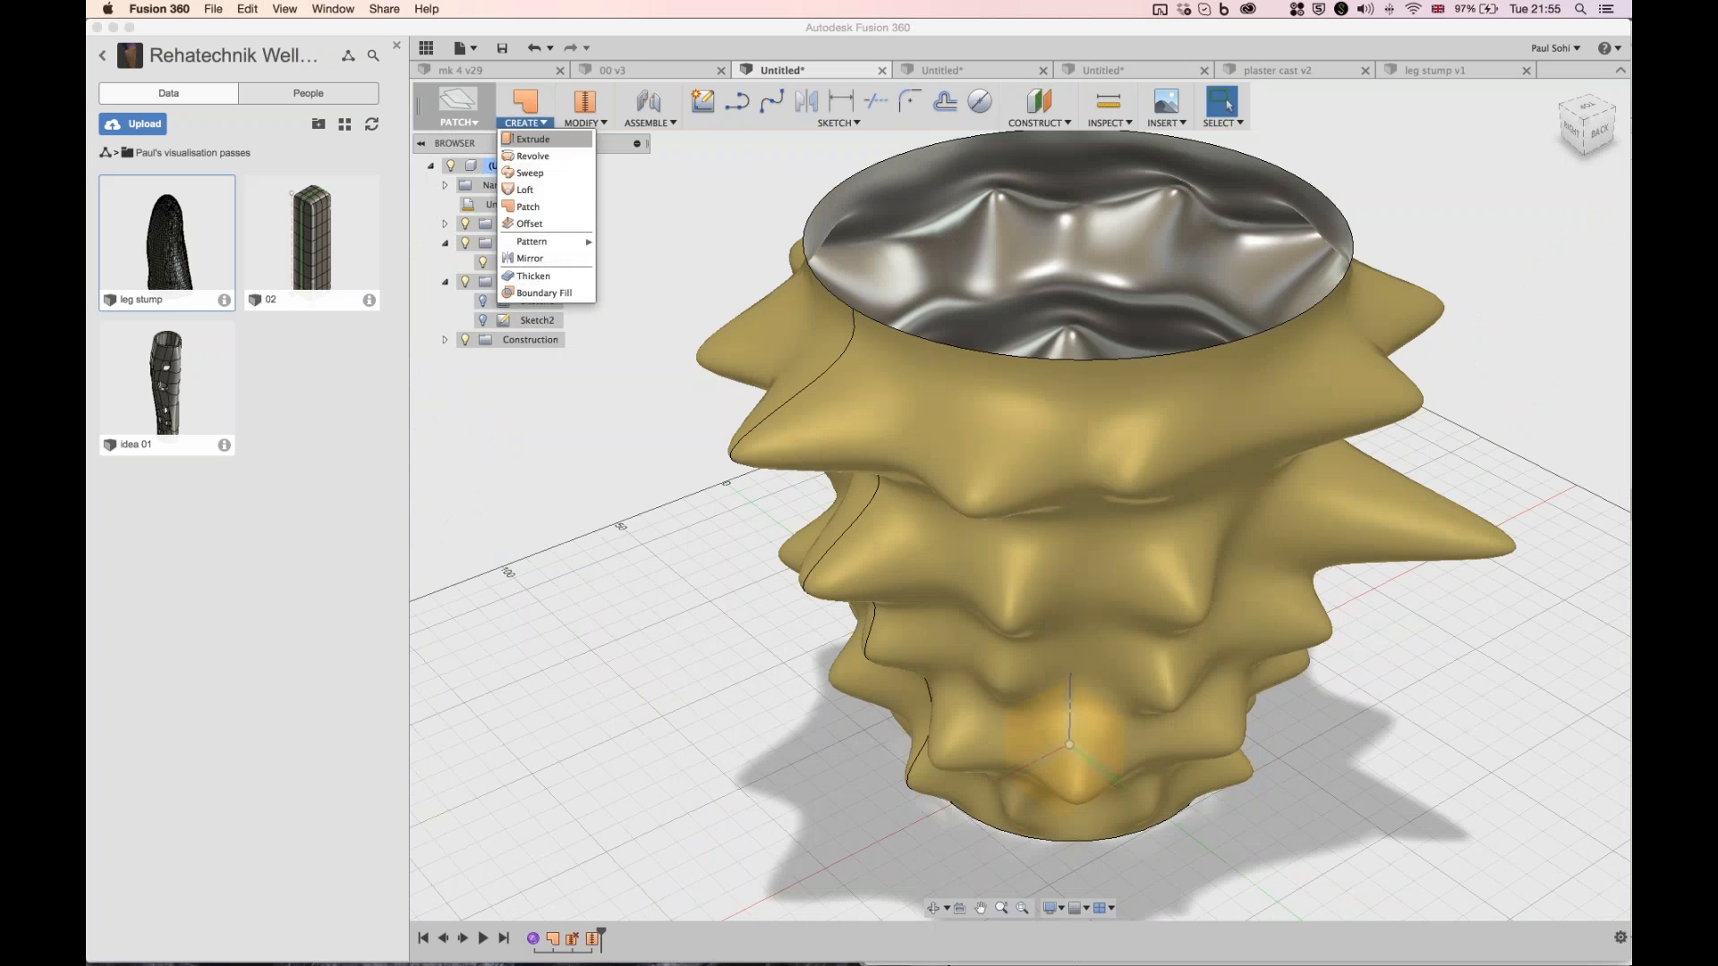
- Switch to the Model workspace and thicken the stitched vase surface by -2.4 mm on one side as a new body
{"action": "left_click", "coordinate": [533, 139]}
{"action": "left_click", "coordinate": [458, 108]}
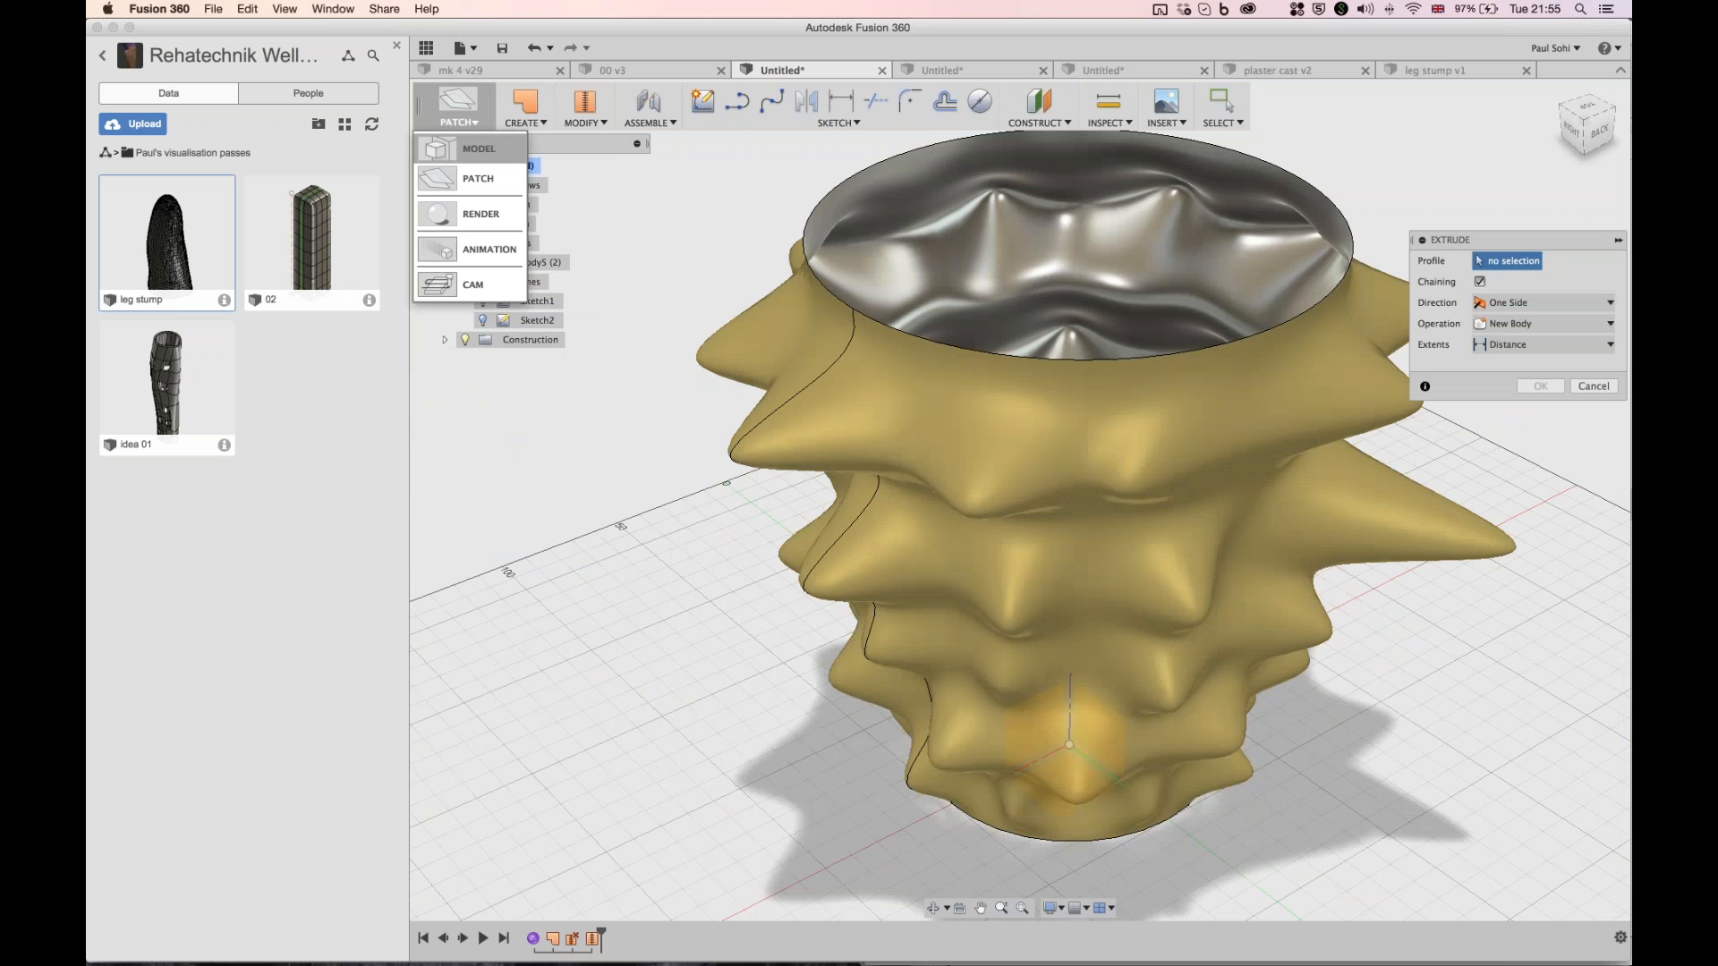
{"action": "left_click", "coordinate": [479, 148]}
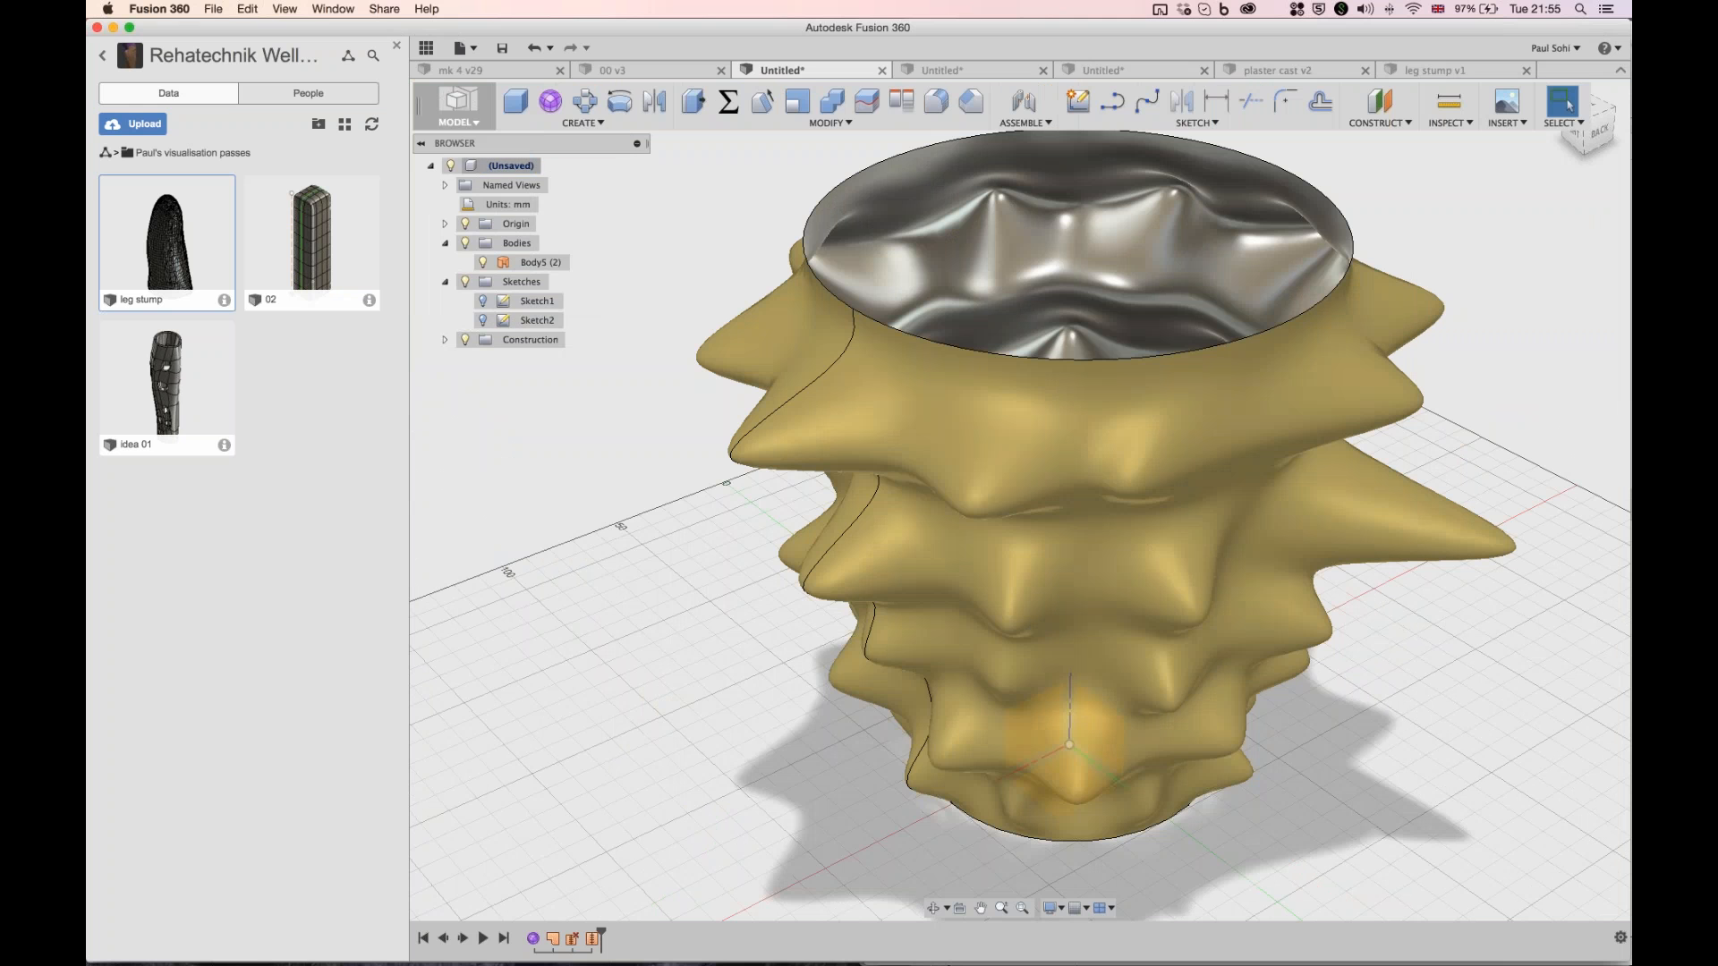
{"action": "left_click", "coordinate": [582, 122]}
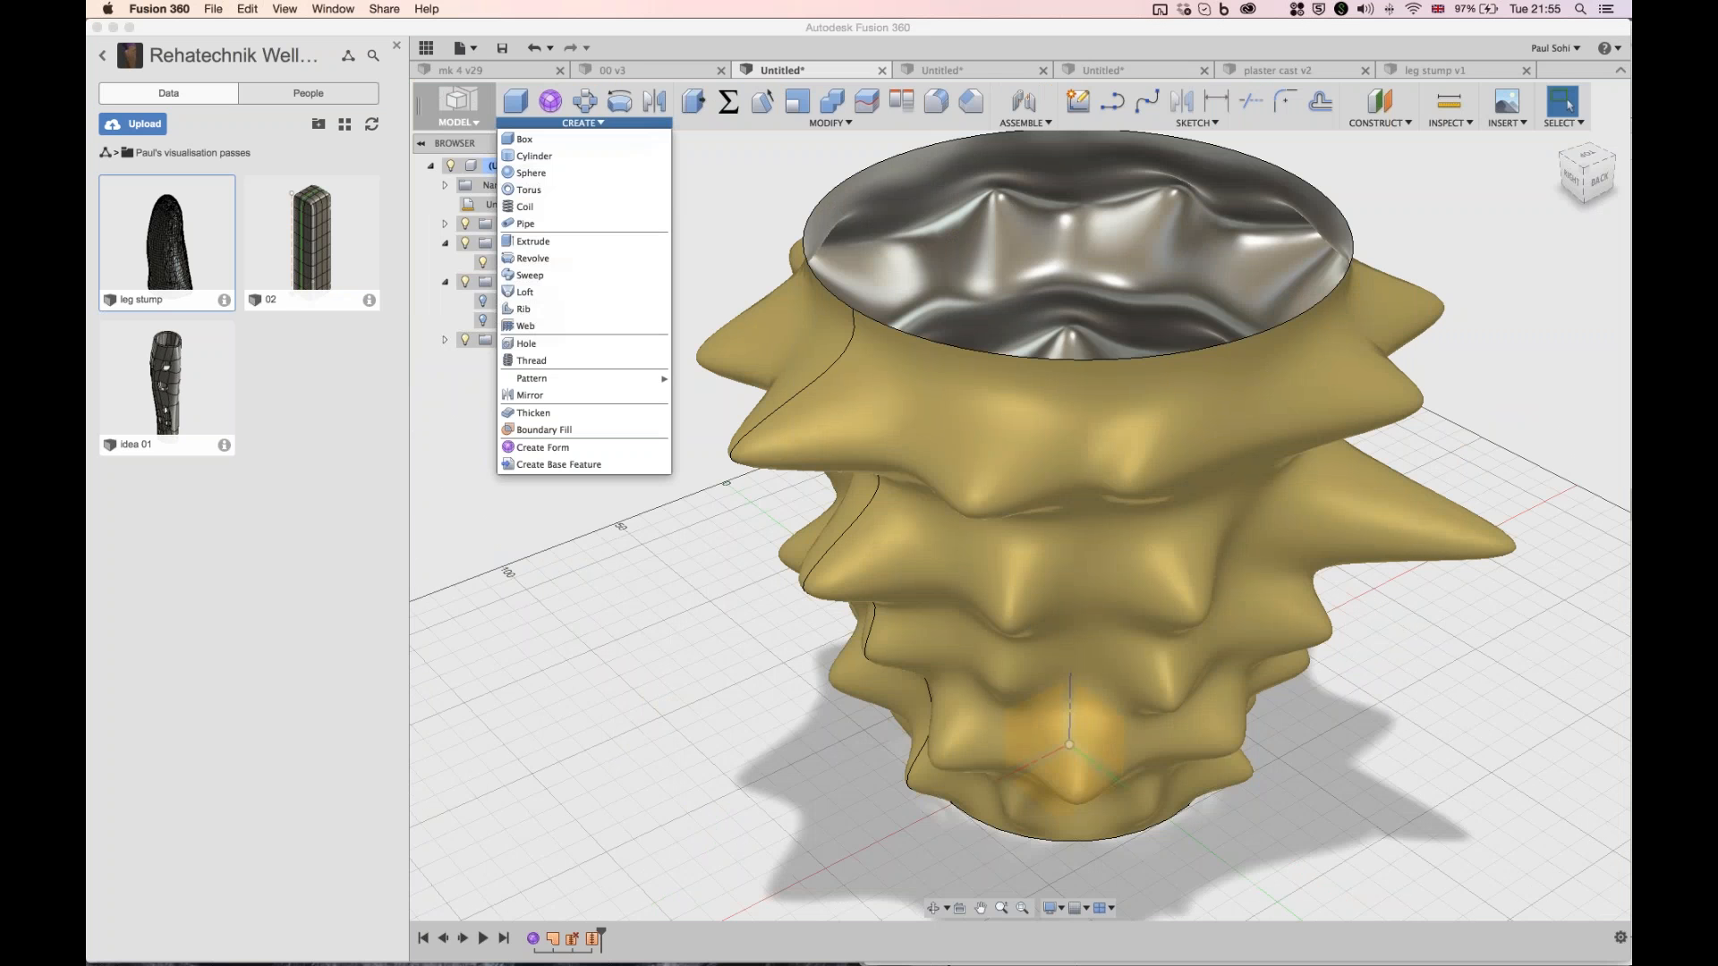
{"action": "mouse_move", "coordinate": [830, 123]}
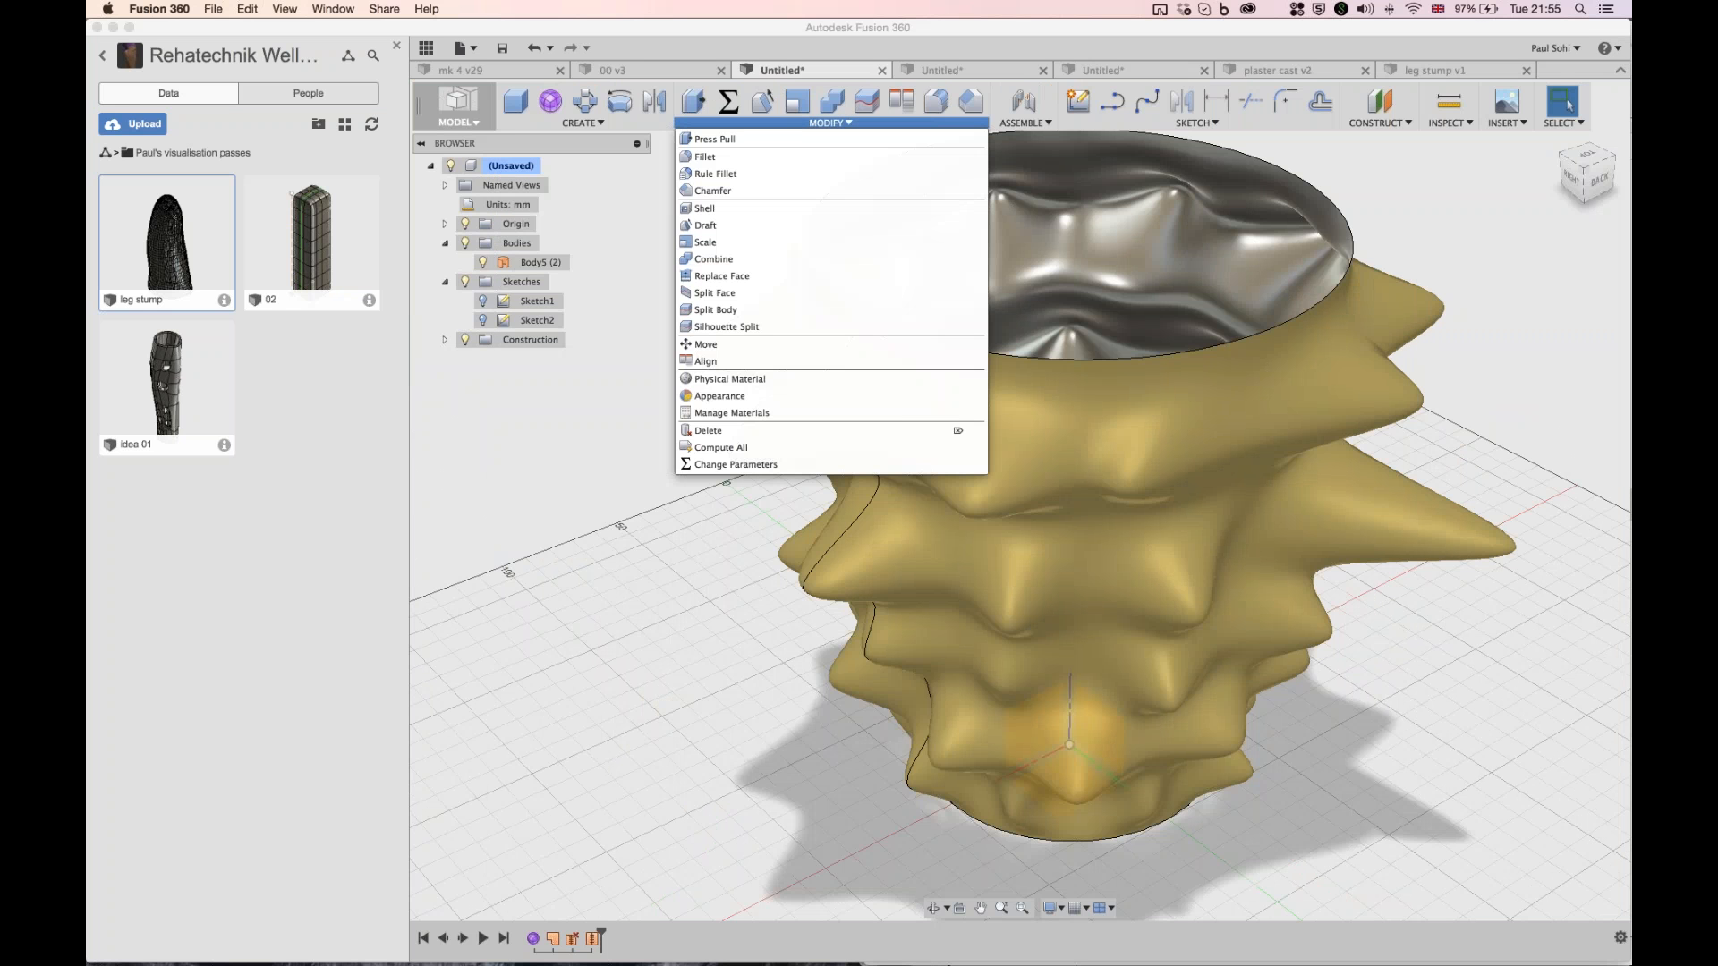
{"action": "mouse_move", "coordinate": [582, 123]}
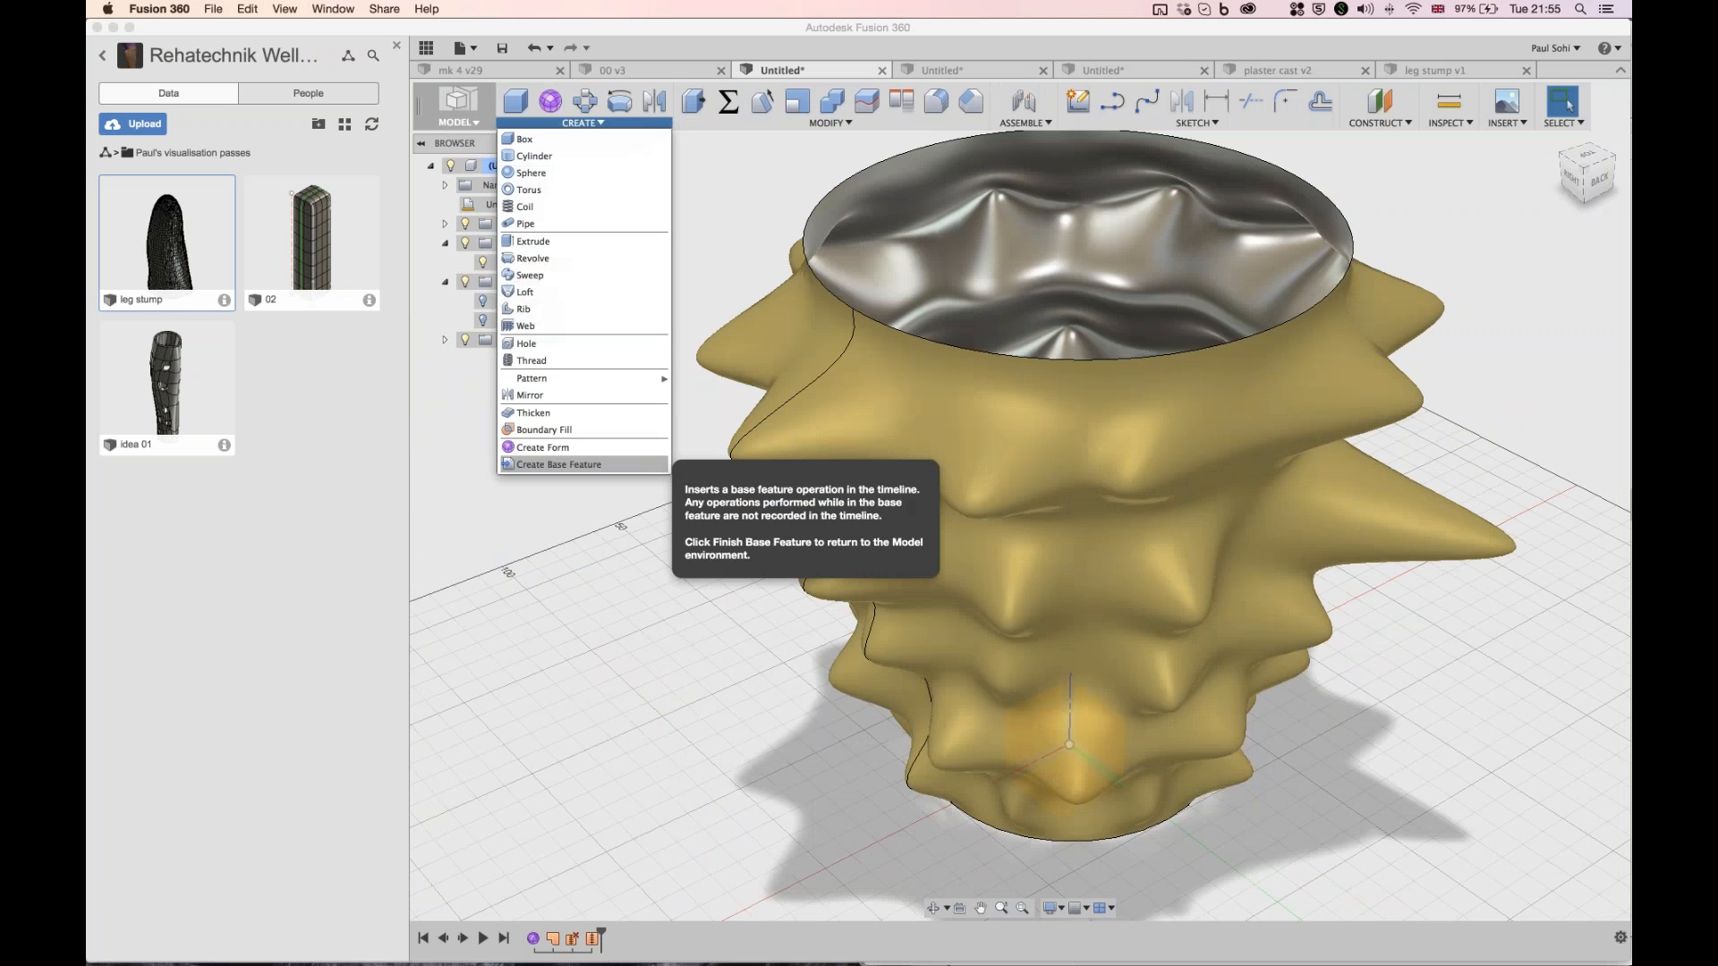
{"action": "left_click", "coordinate": [533, 412]}
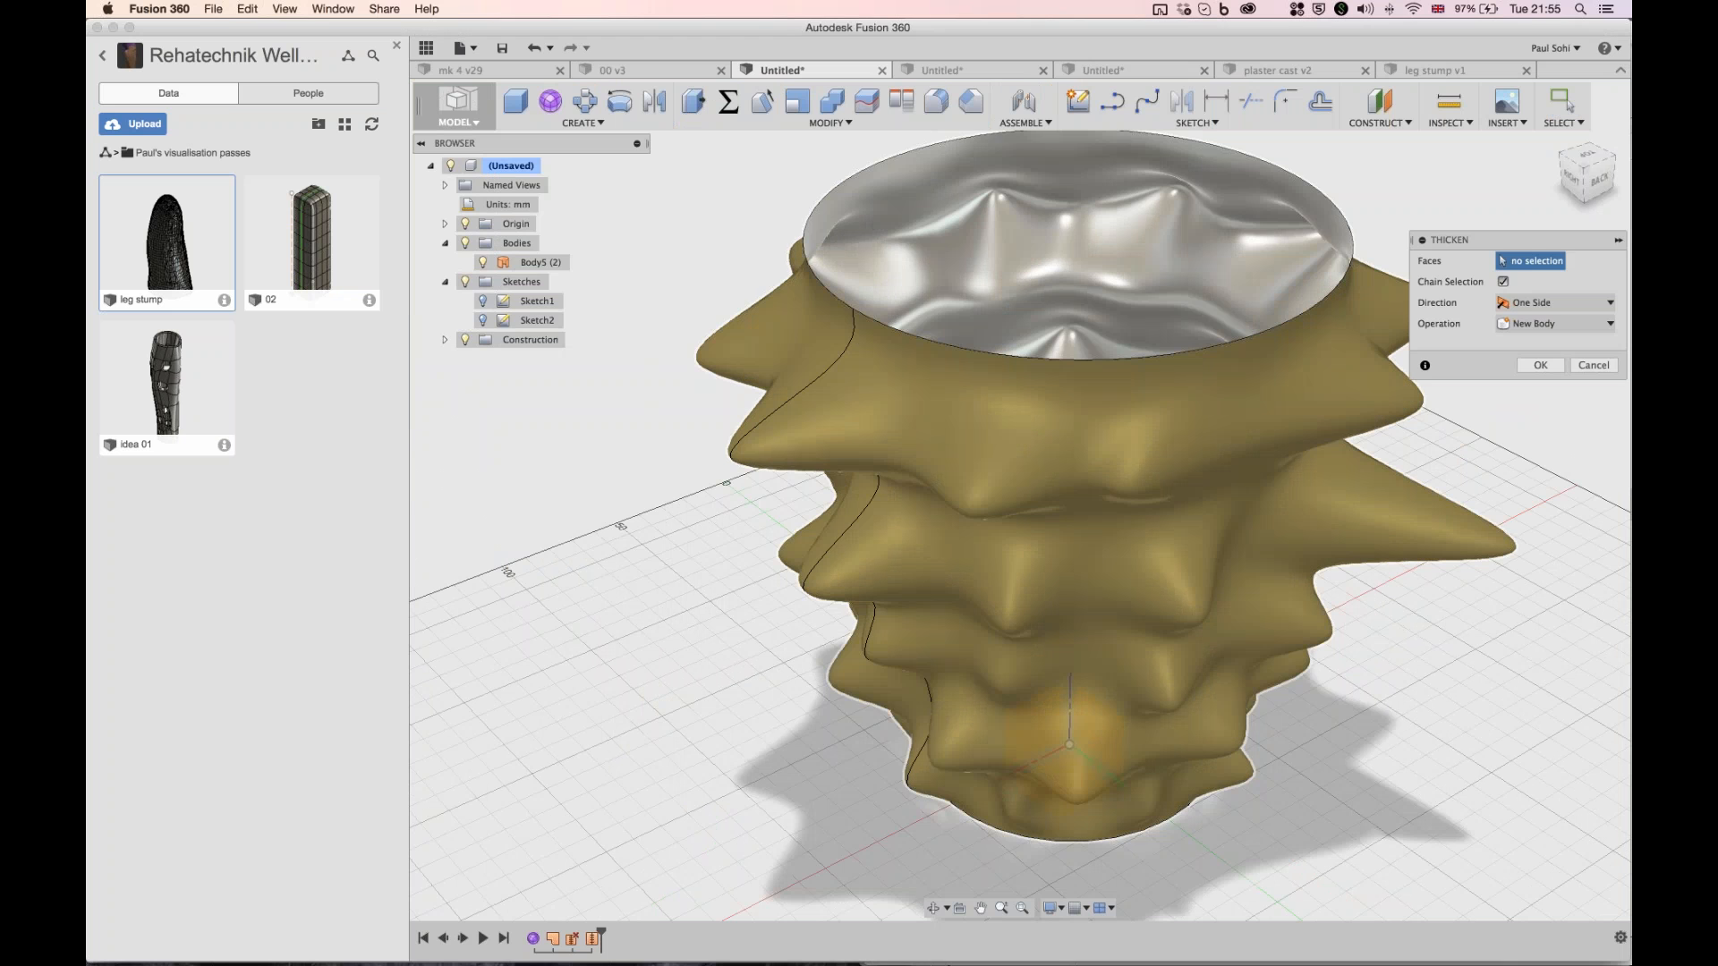
{"action": "left_click", "coordinate": [929, 452]}
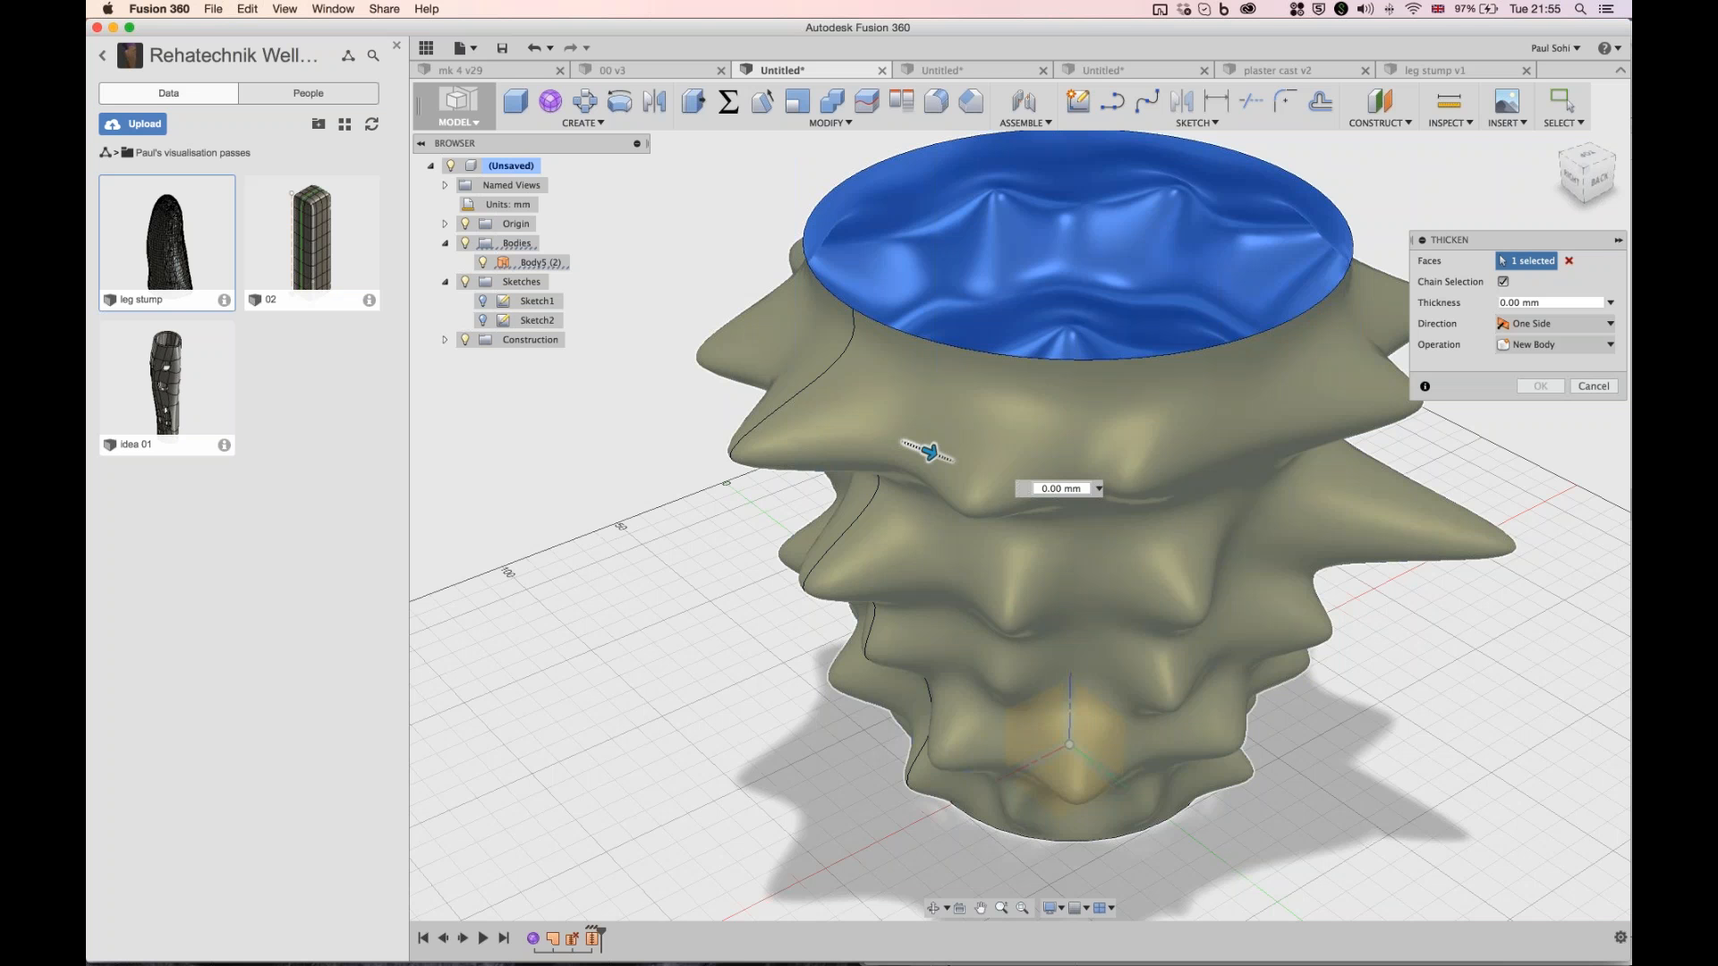
{"action": "left_click_drag", "start_coordinate": [931, 452], "coordinate": [884, 435]}
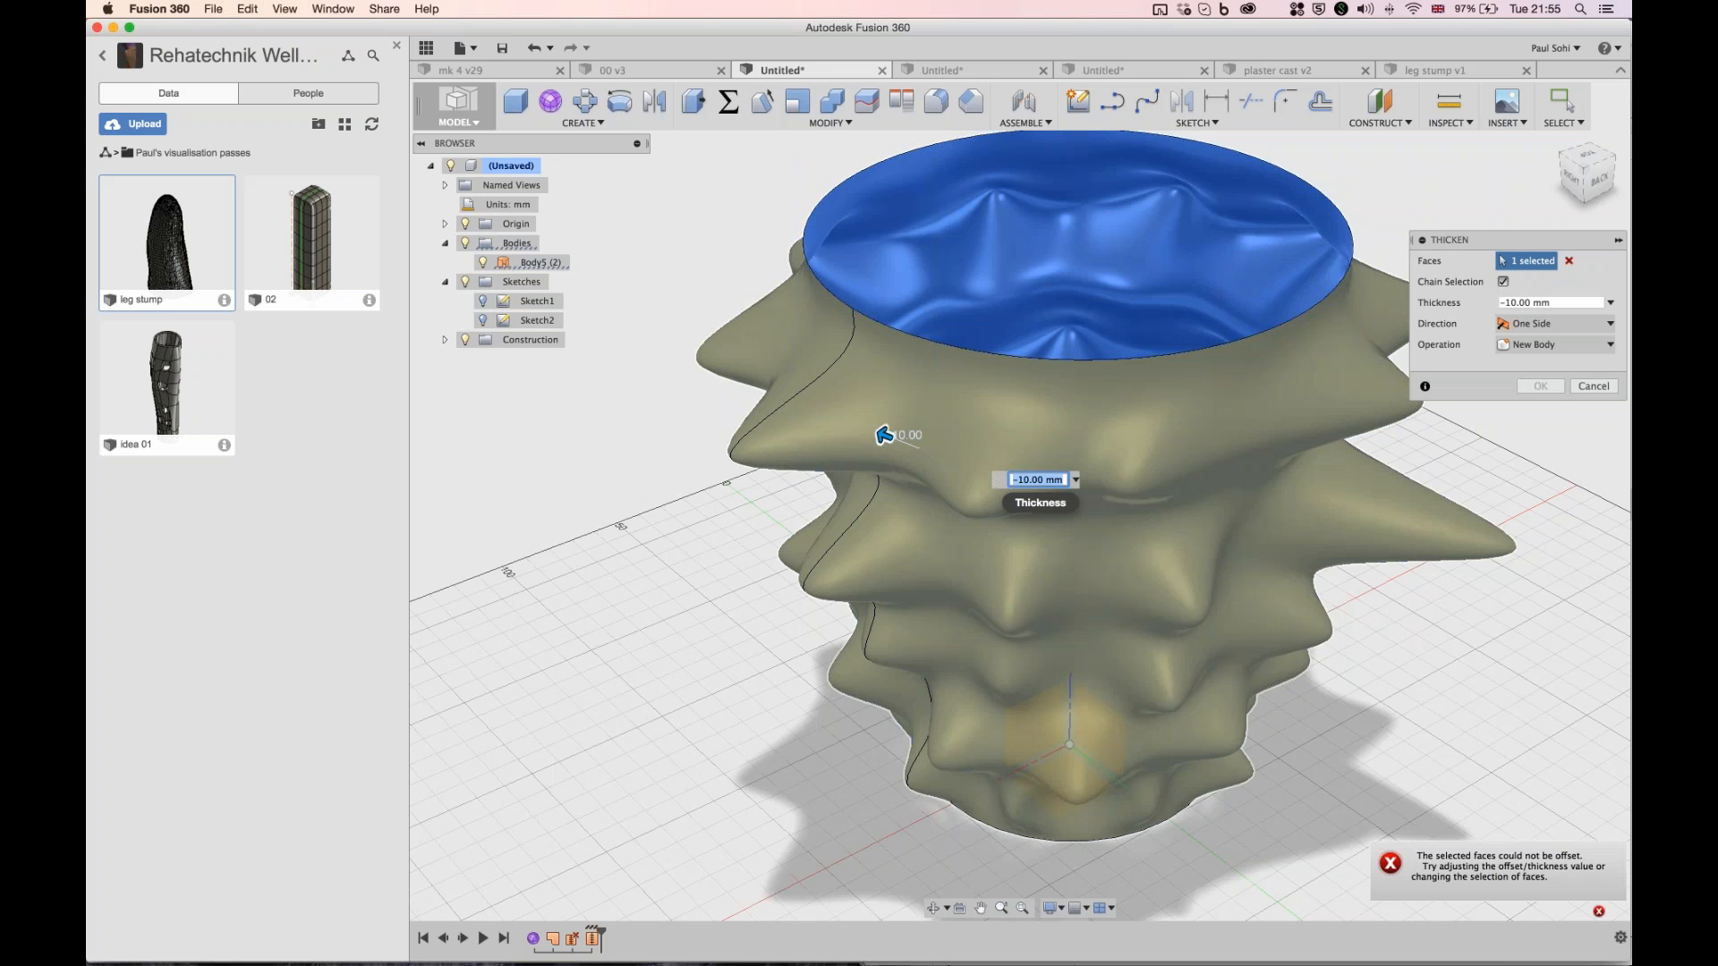
{"action": "type", "text": "-2."}
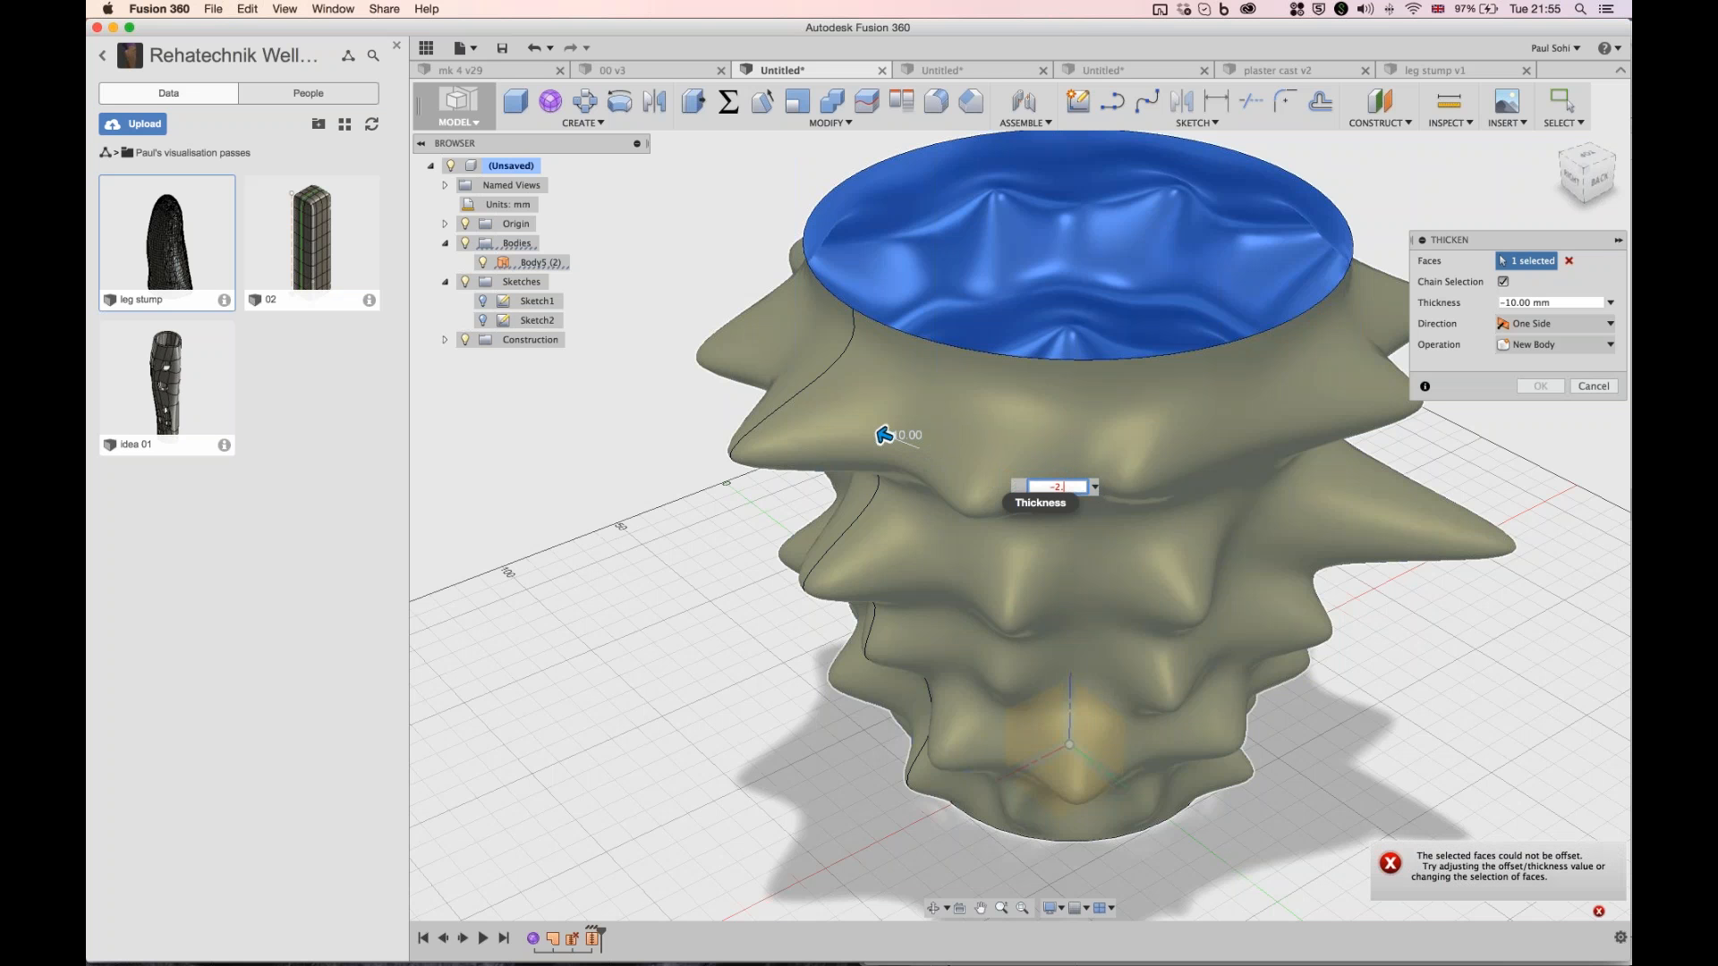
{"action": "type", "text": "4"}
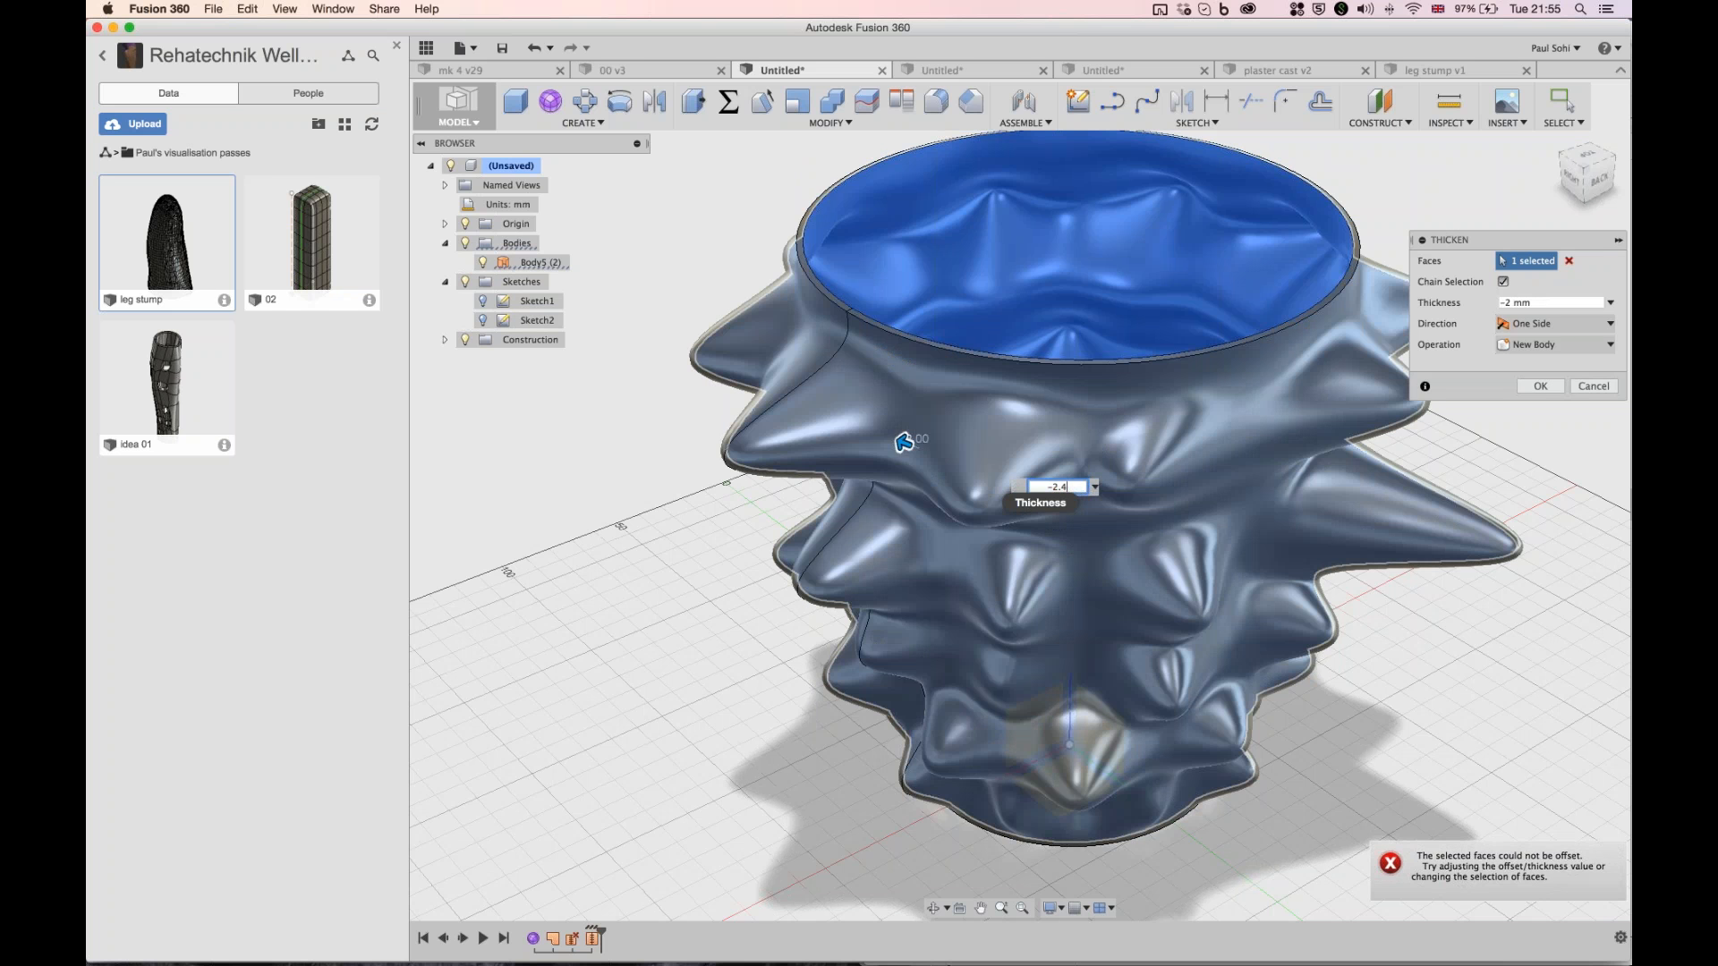
{"action": "key", "text": "Return"}
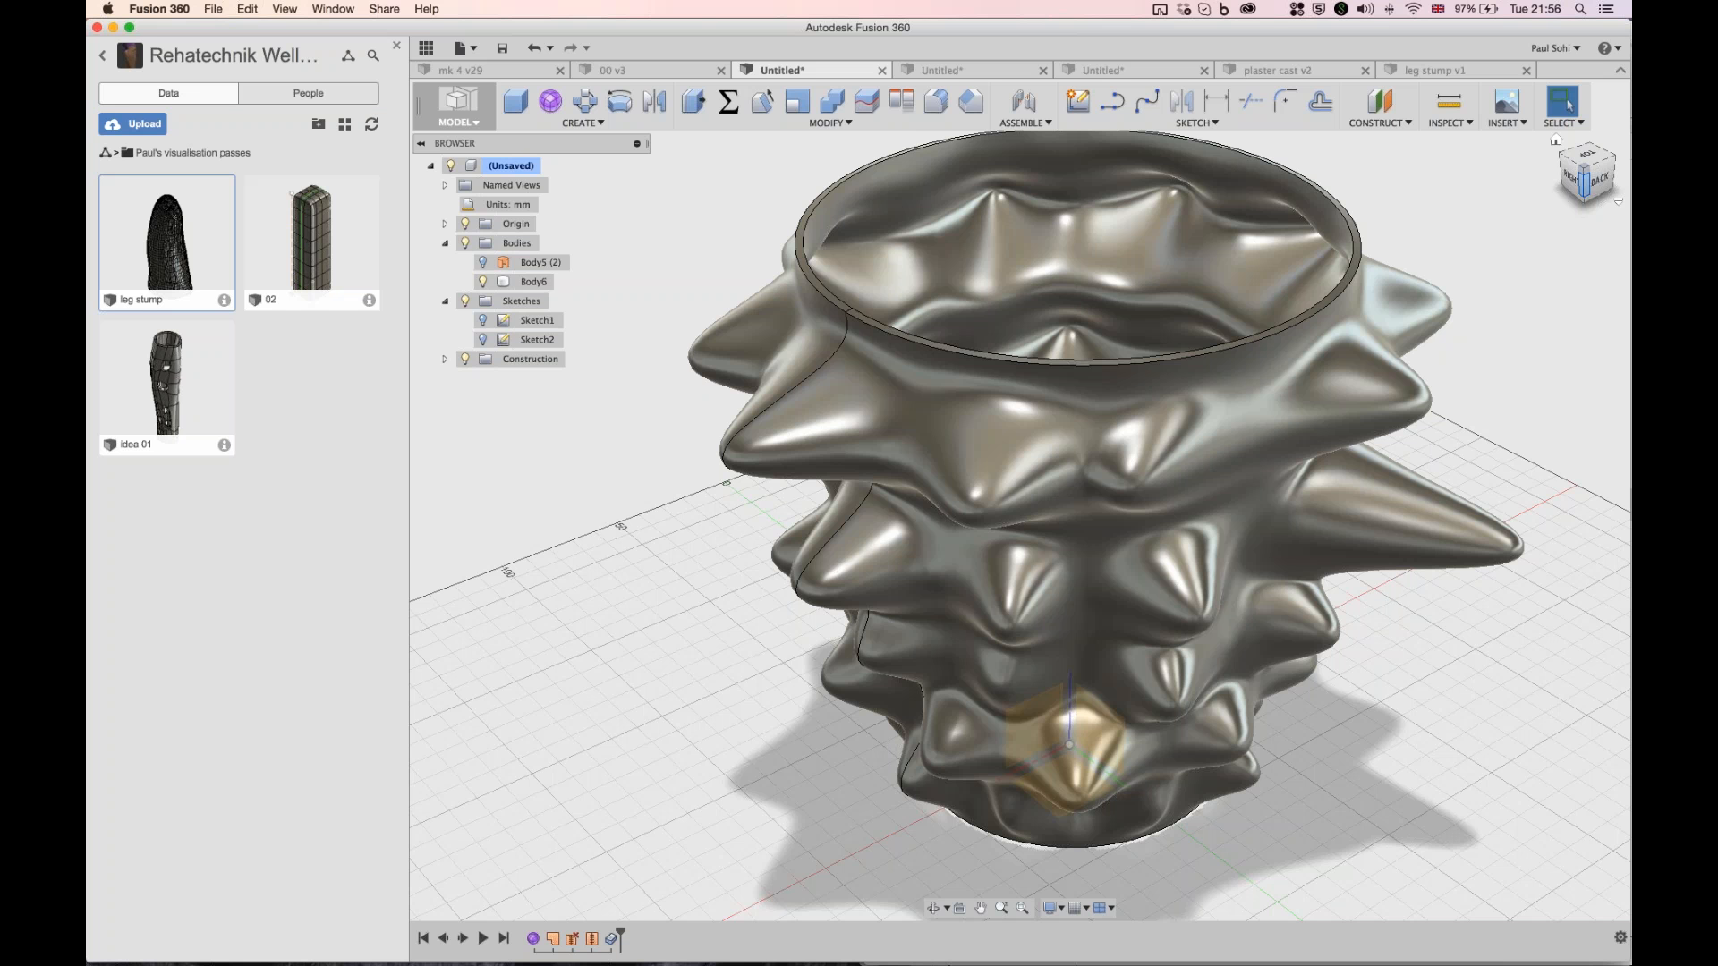
- Create a section analysis through the thickened vase on the vertical XZ origin plane and view the cut from the back
{"action": "key", "text": "super+Tab"}
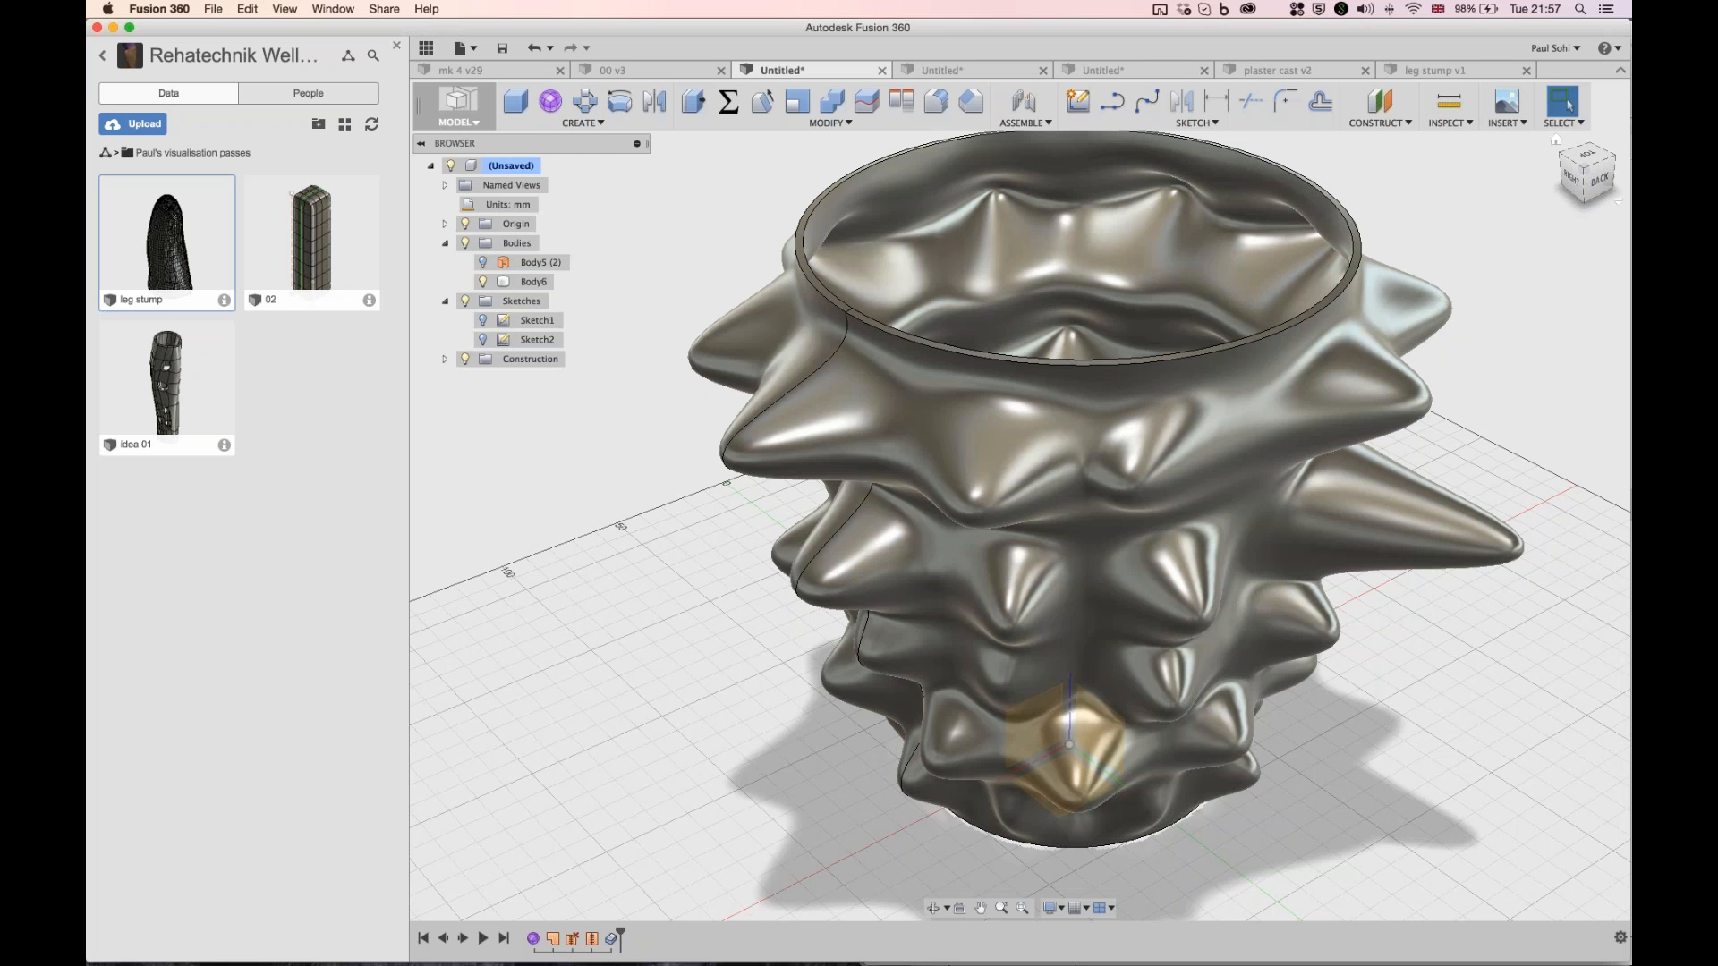
{"action": "mouse_move", "coordinate": [1449, 123]}
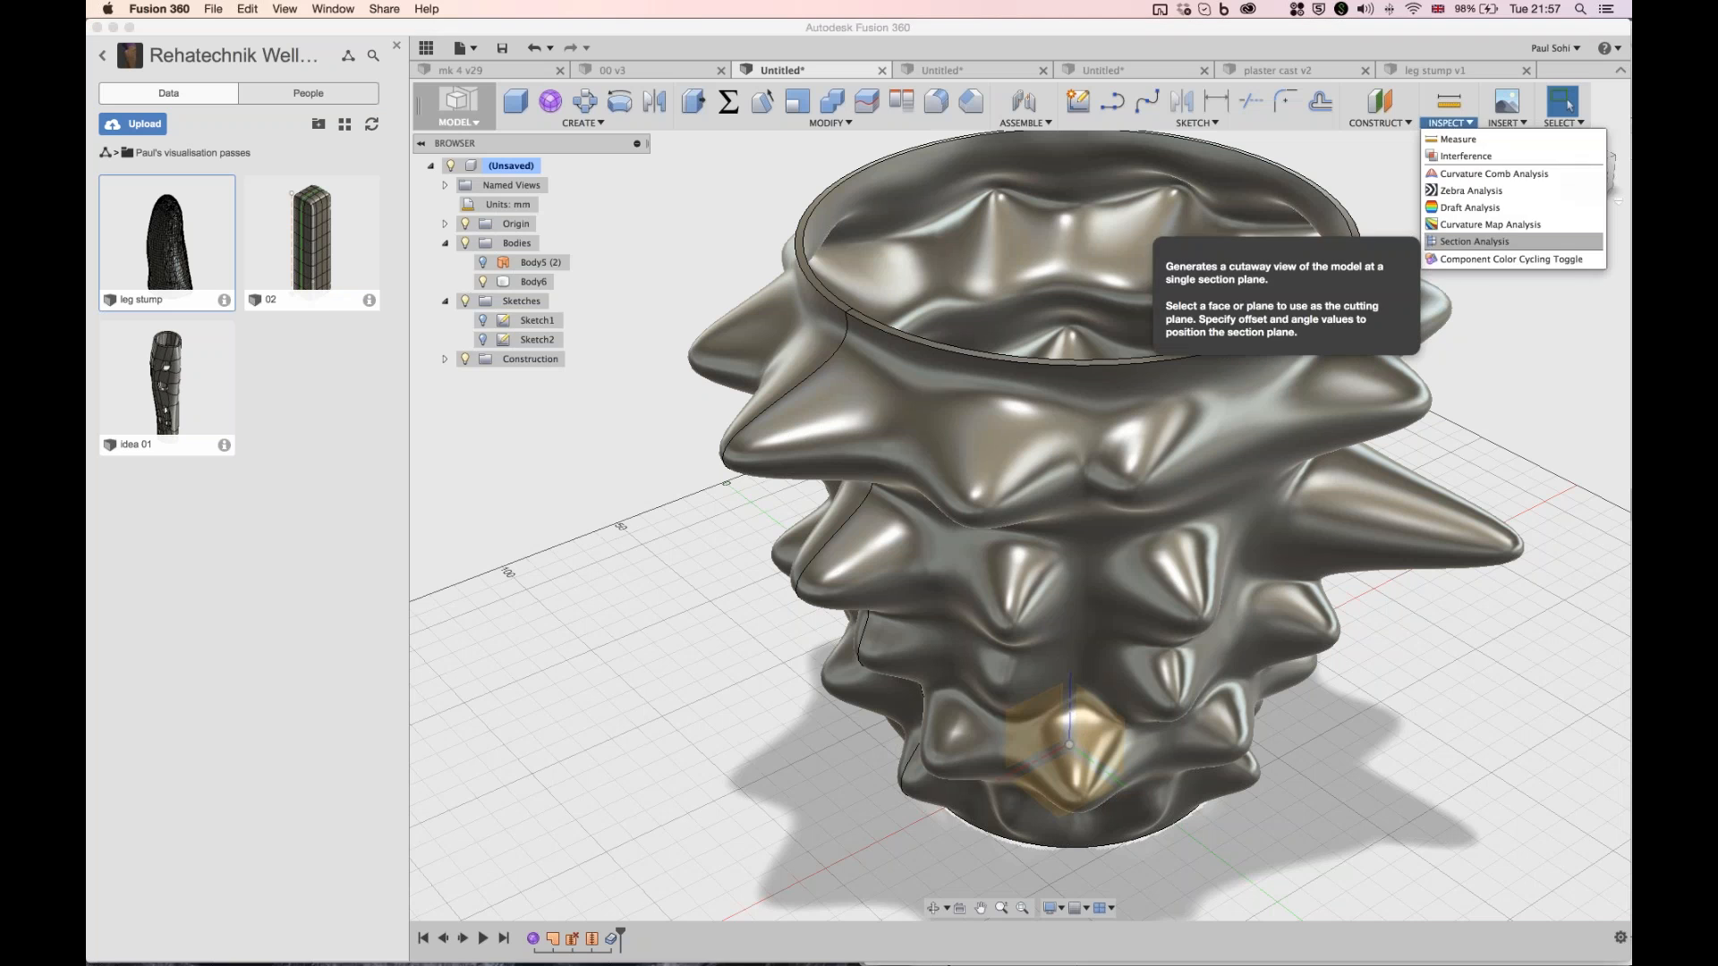
{"action": "left_click", "coordinate": [1475, 242]}
{"action": "left_click", "coordinate": [1034, 726]}
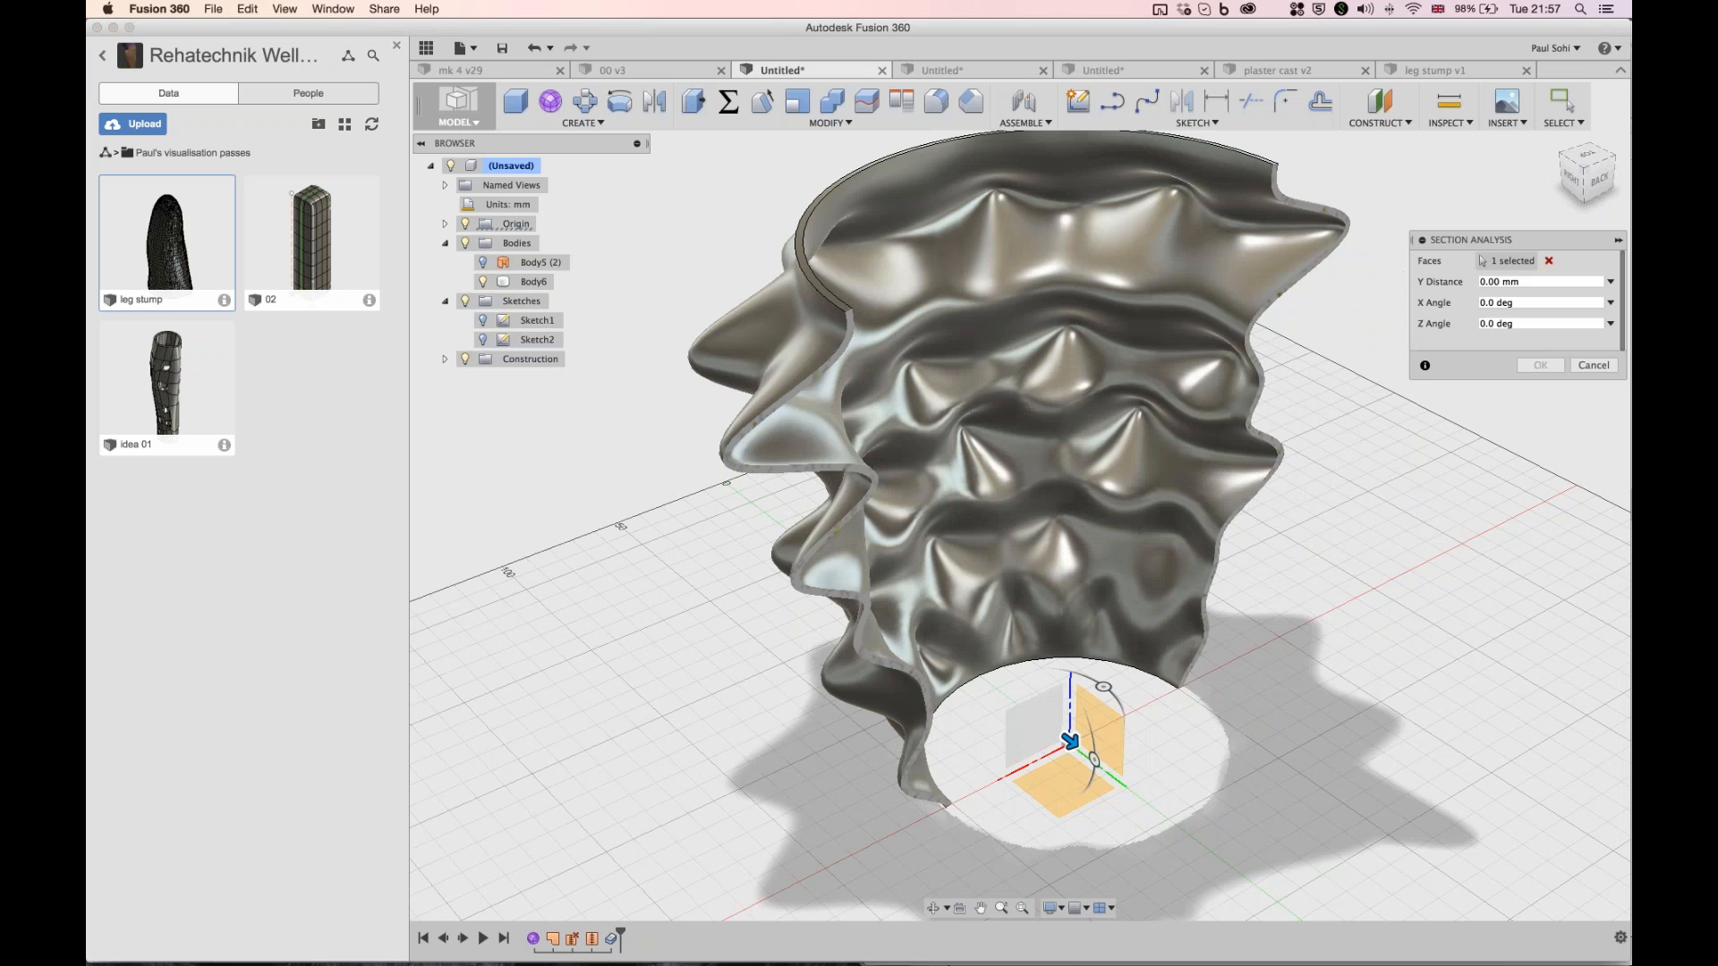
{"action": "key", "text": "Return"}
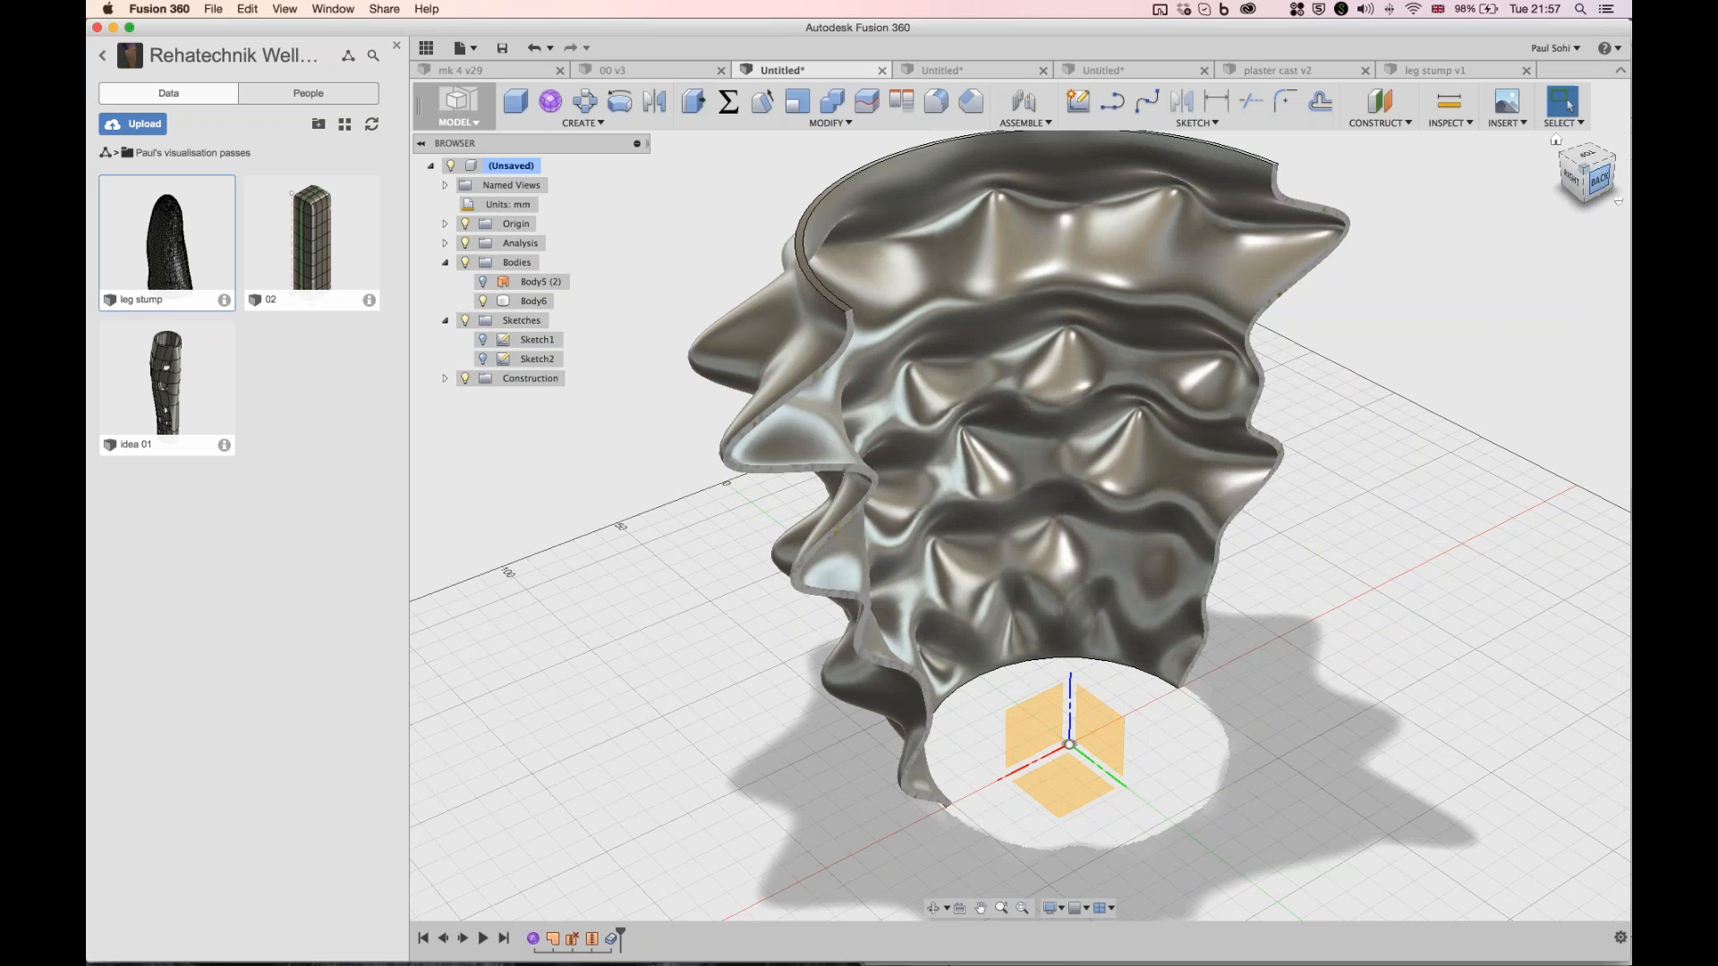
{"action": "left_click", "coordinate": [1599, 180]}
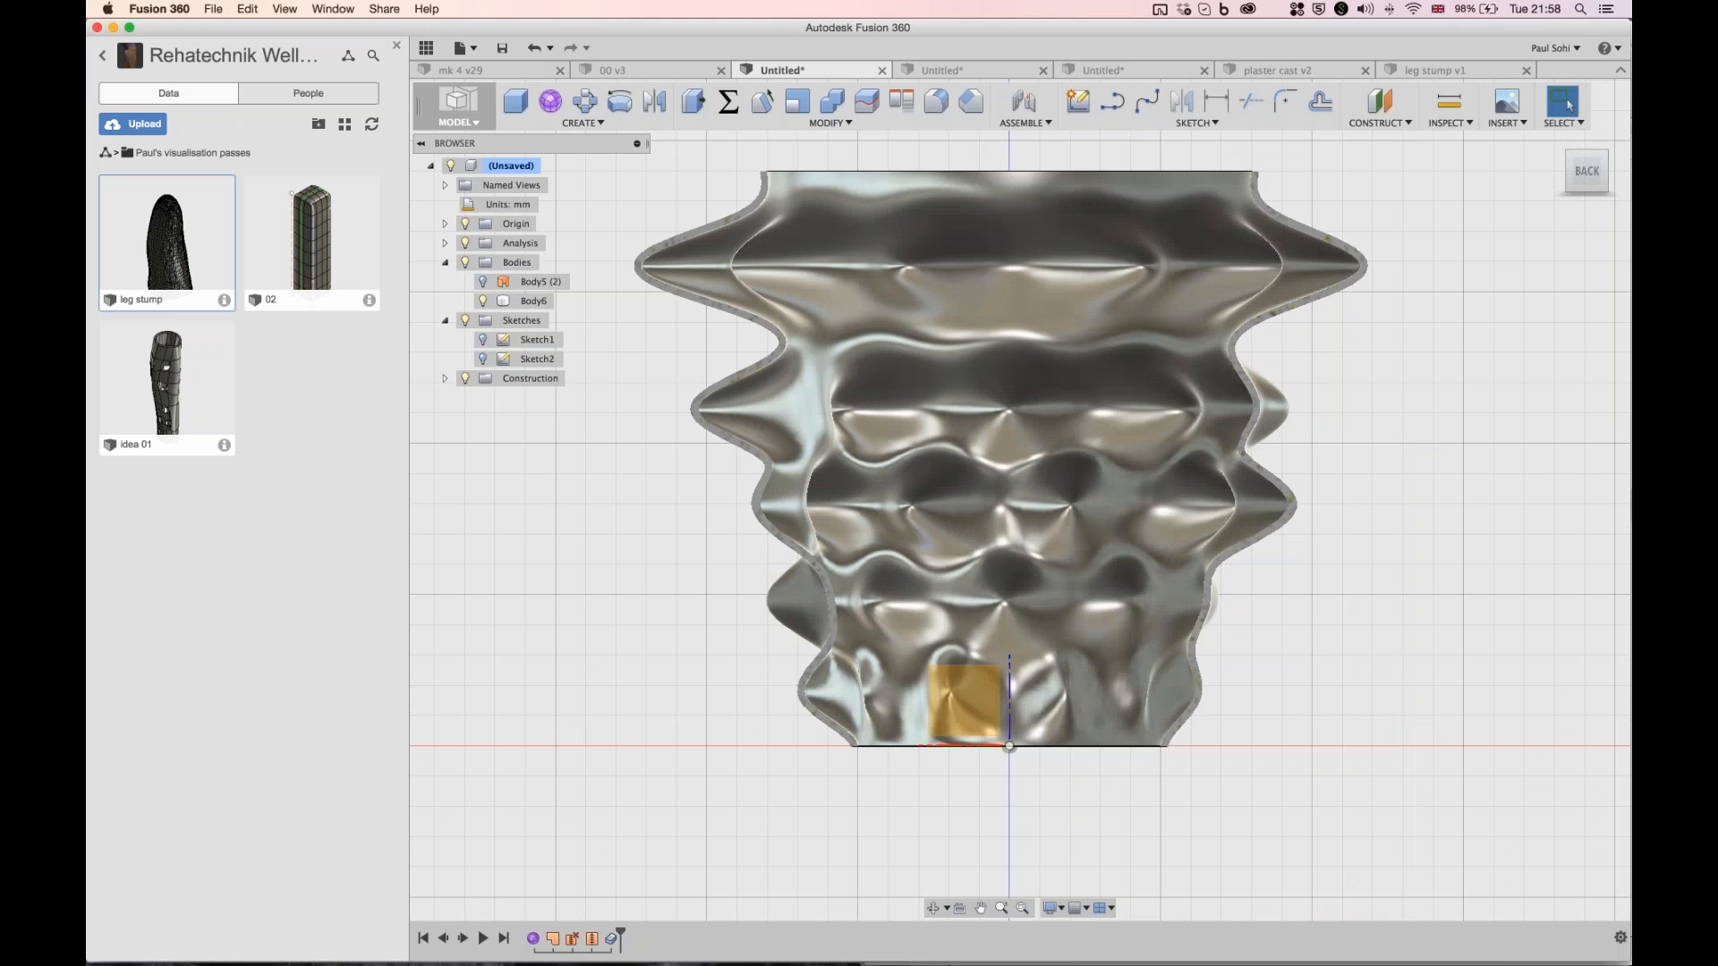
{"action": "key", "text": "super+Tab"}
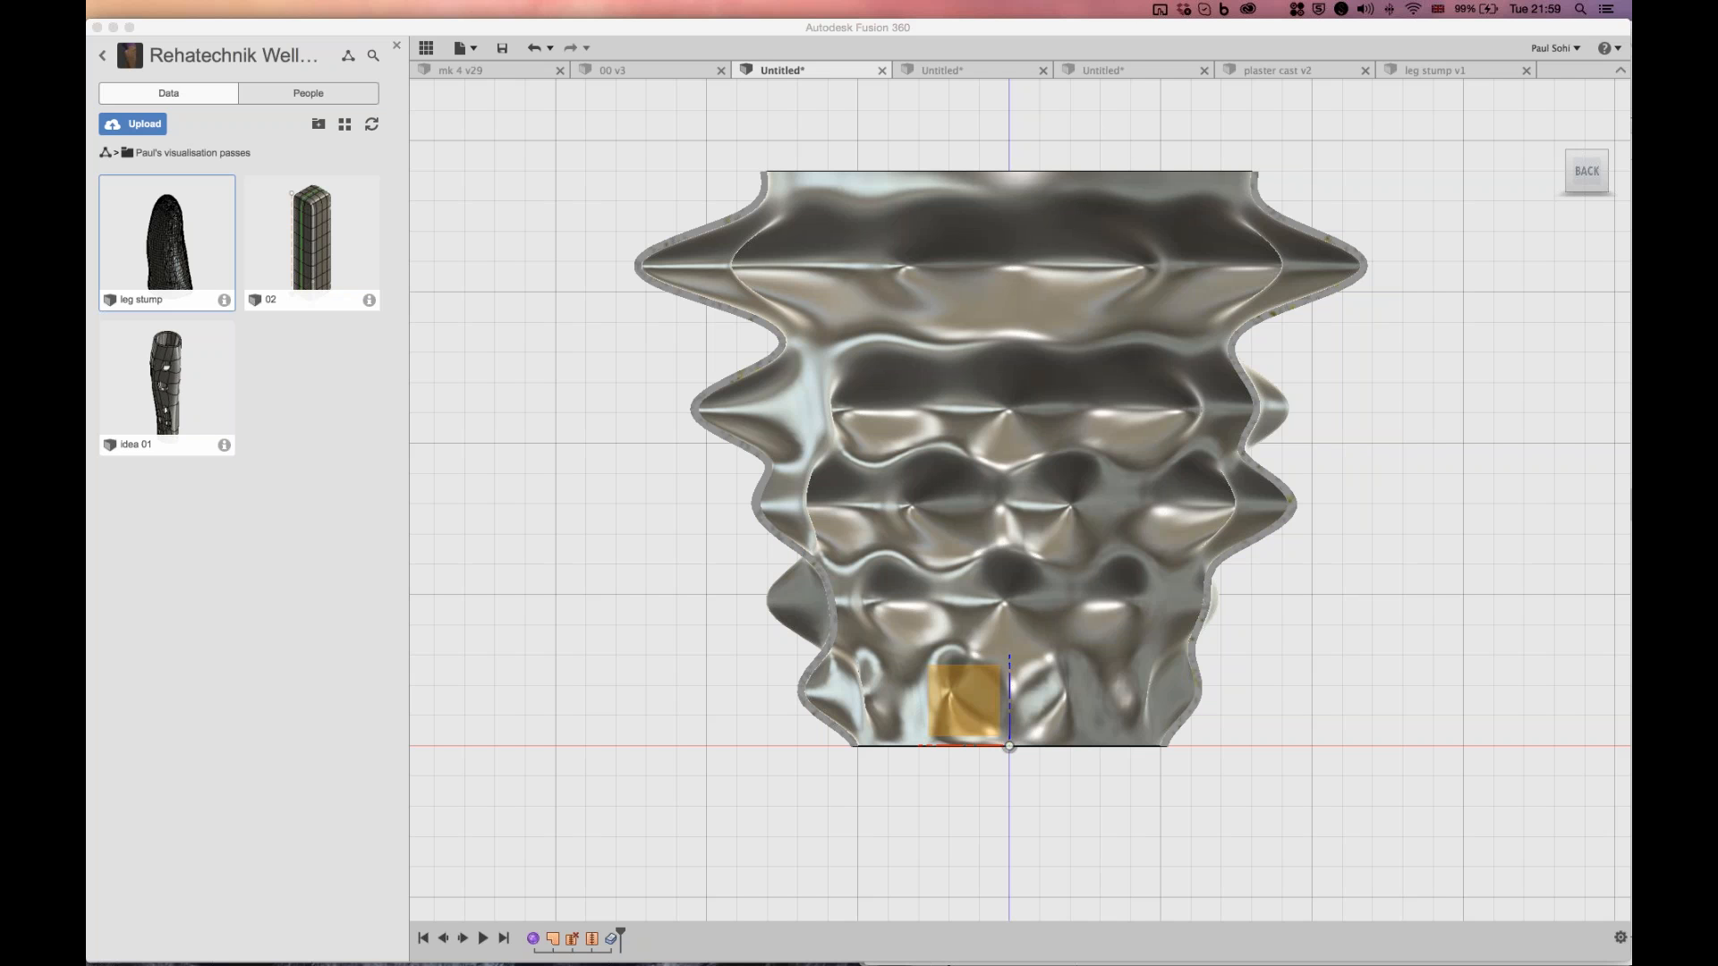
{"action": "key", "text": "super+Tab"}
{"action": "key", "text": "super+Tab"}
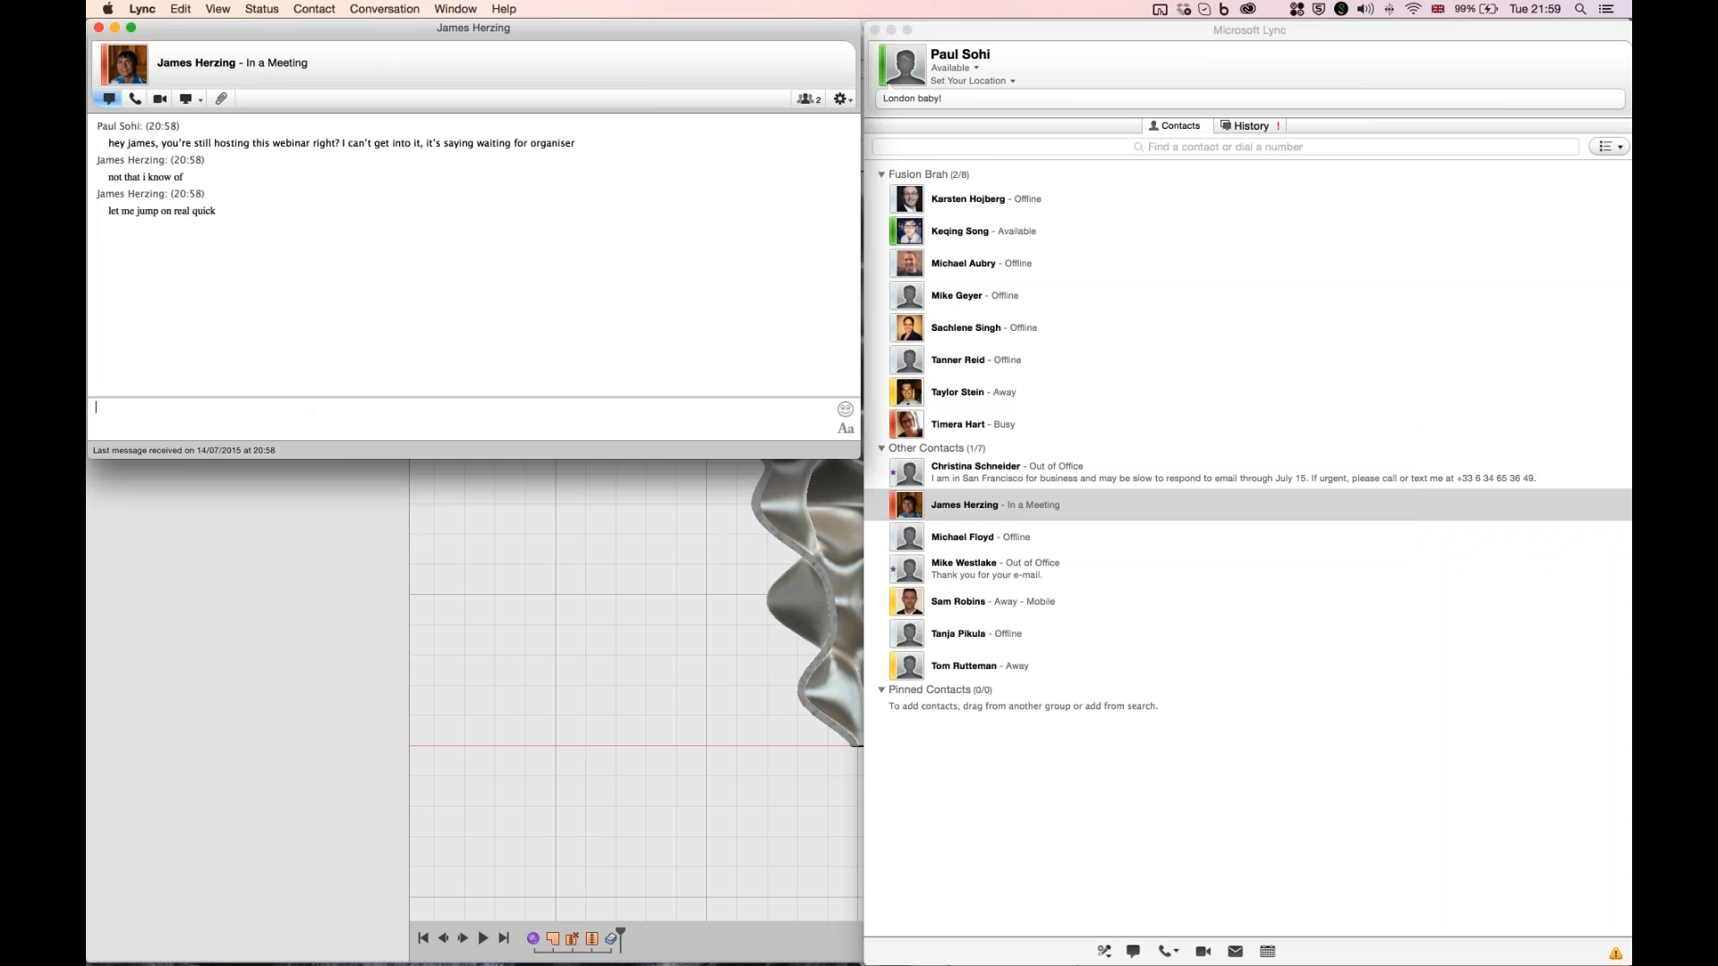
{"action": "key", "text": "super+Tab"}
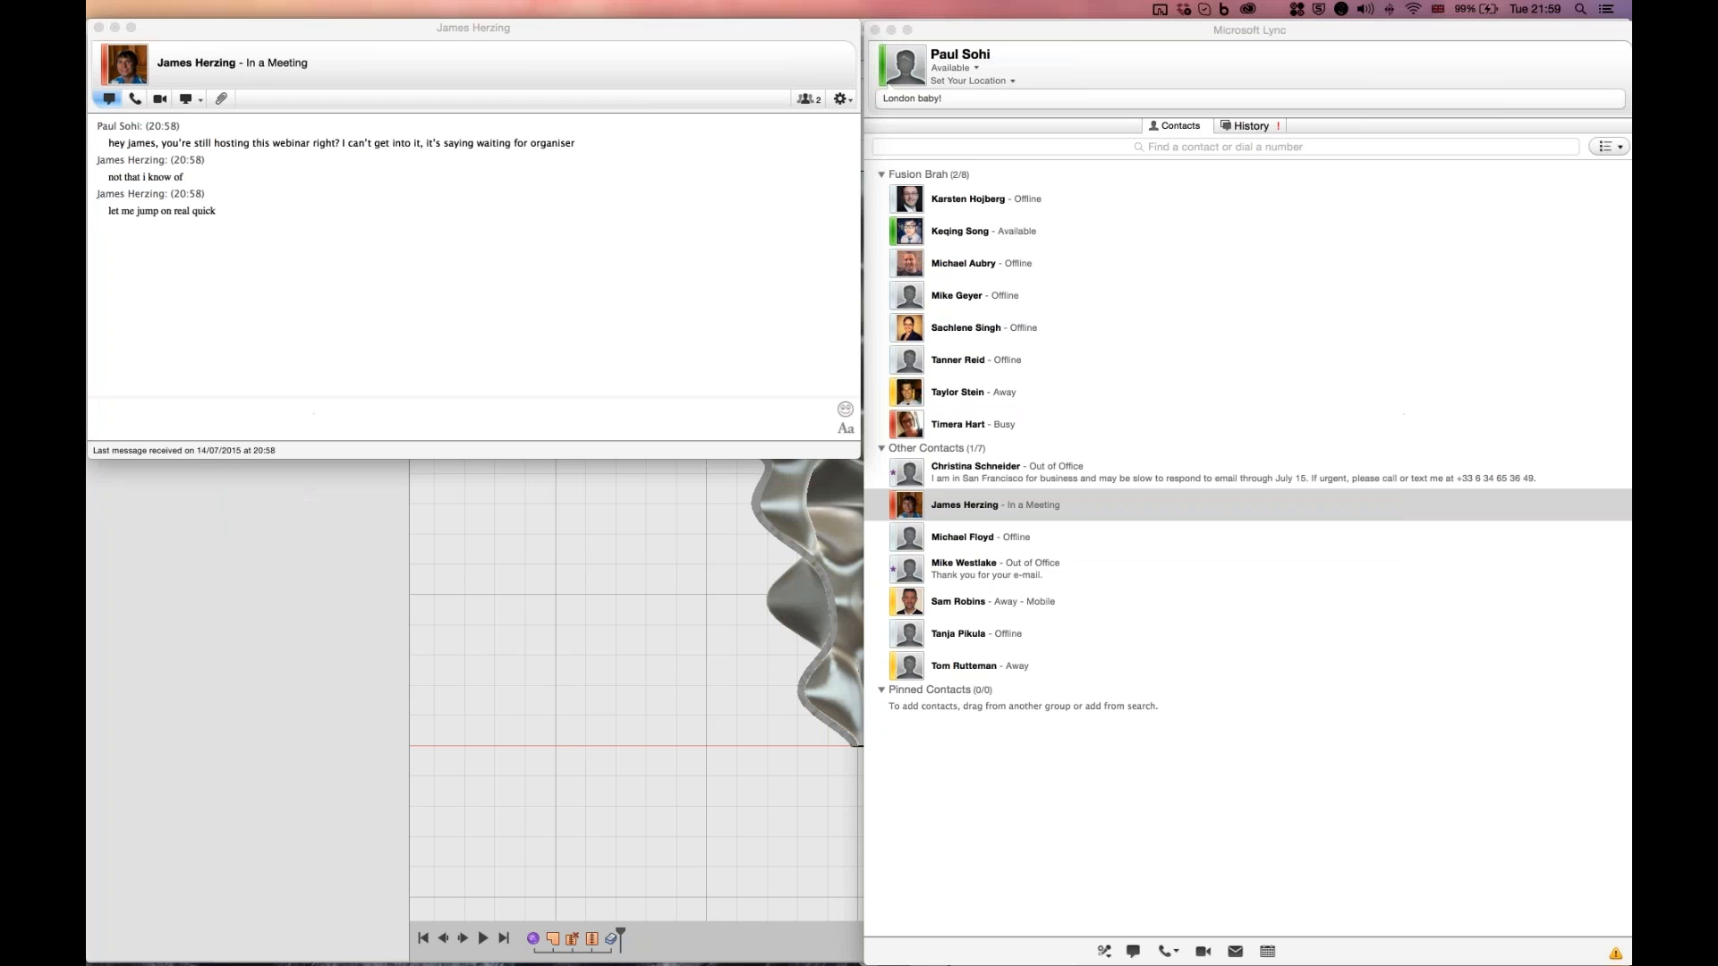
{"action": "key", "text": "super+Tab"}
{"action": "mouse_move", "coordinate": [693, 944]}
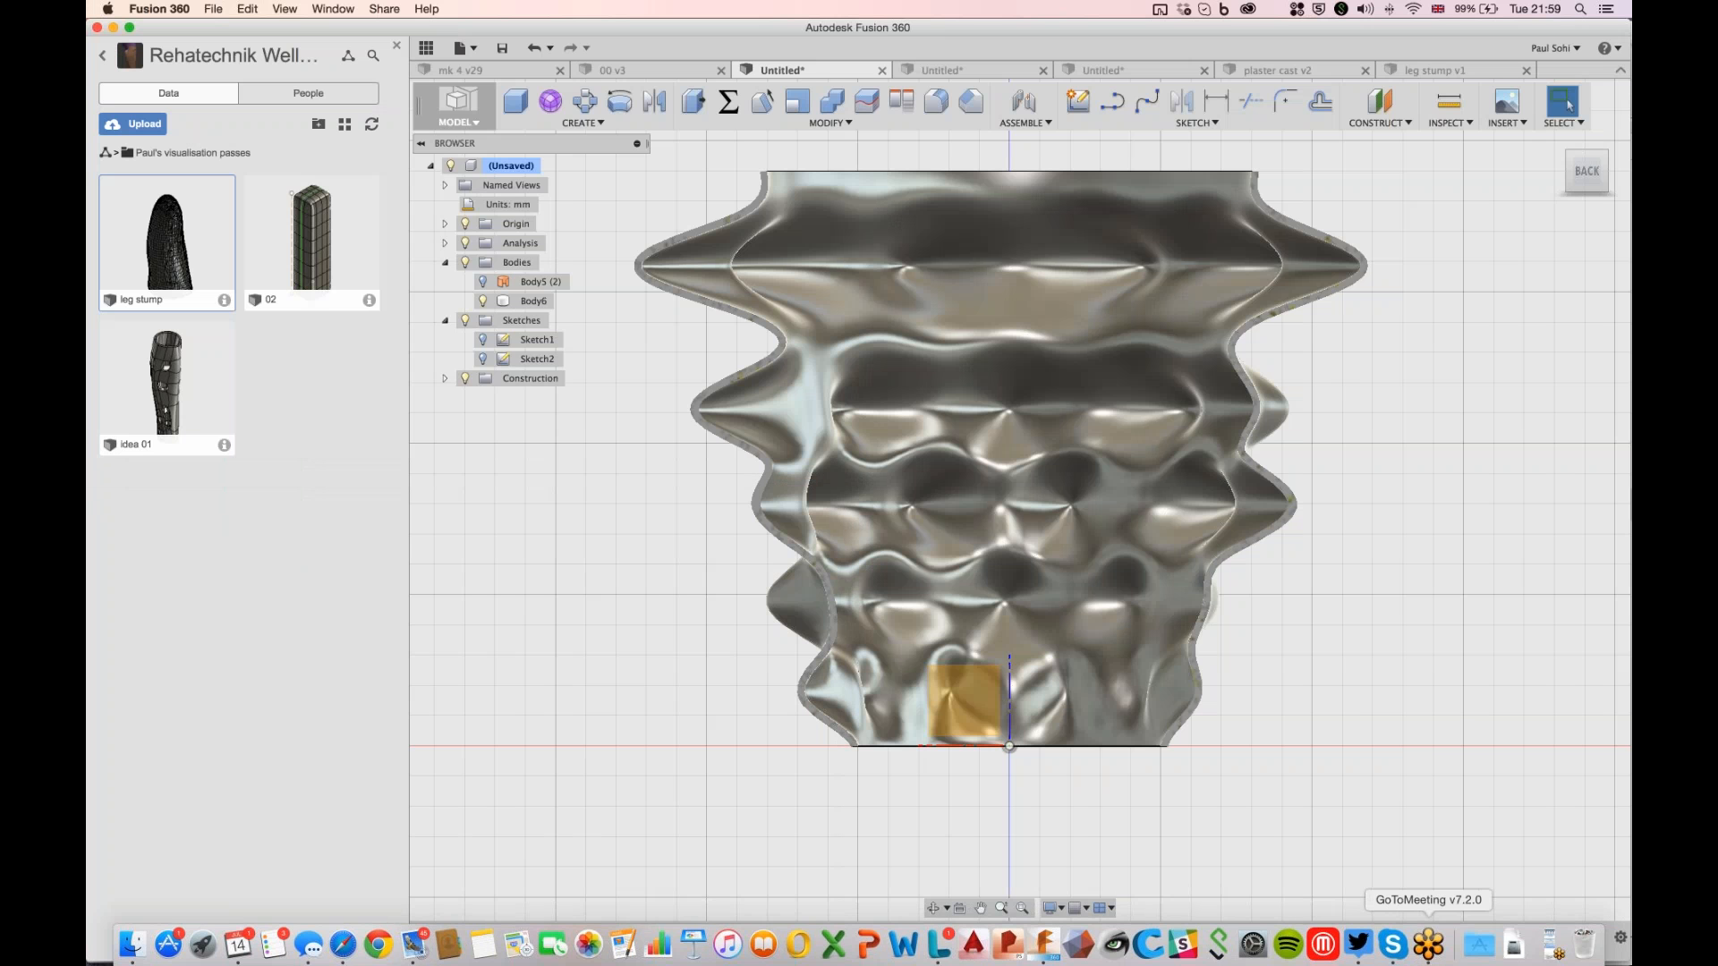
{"action": "left_click", "coordinate": [1429, 944]}
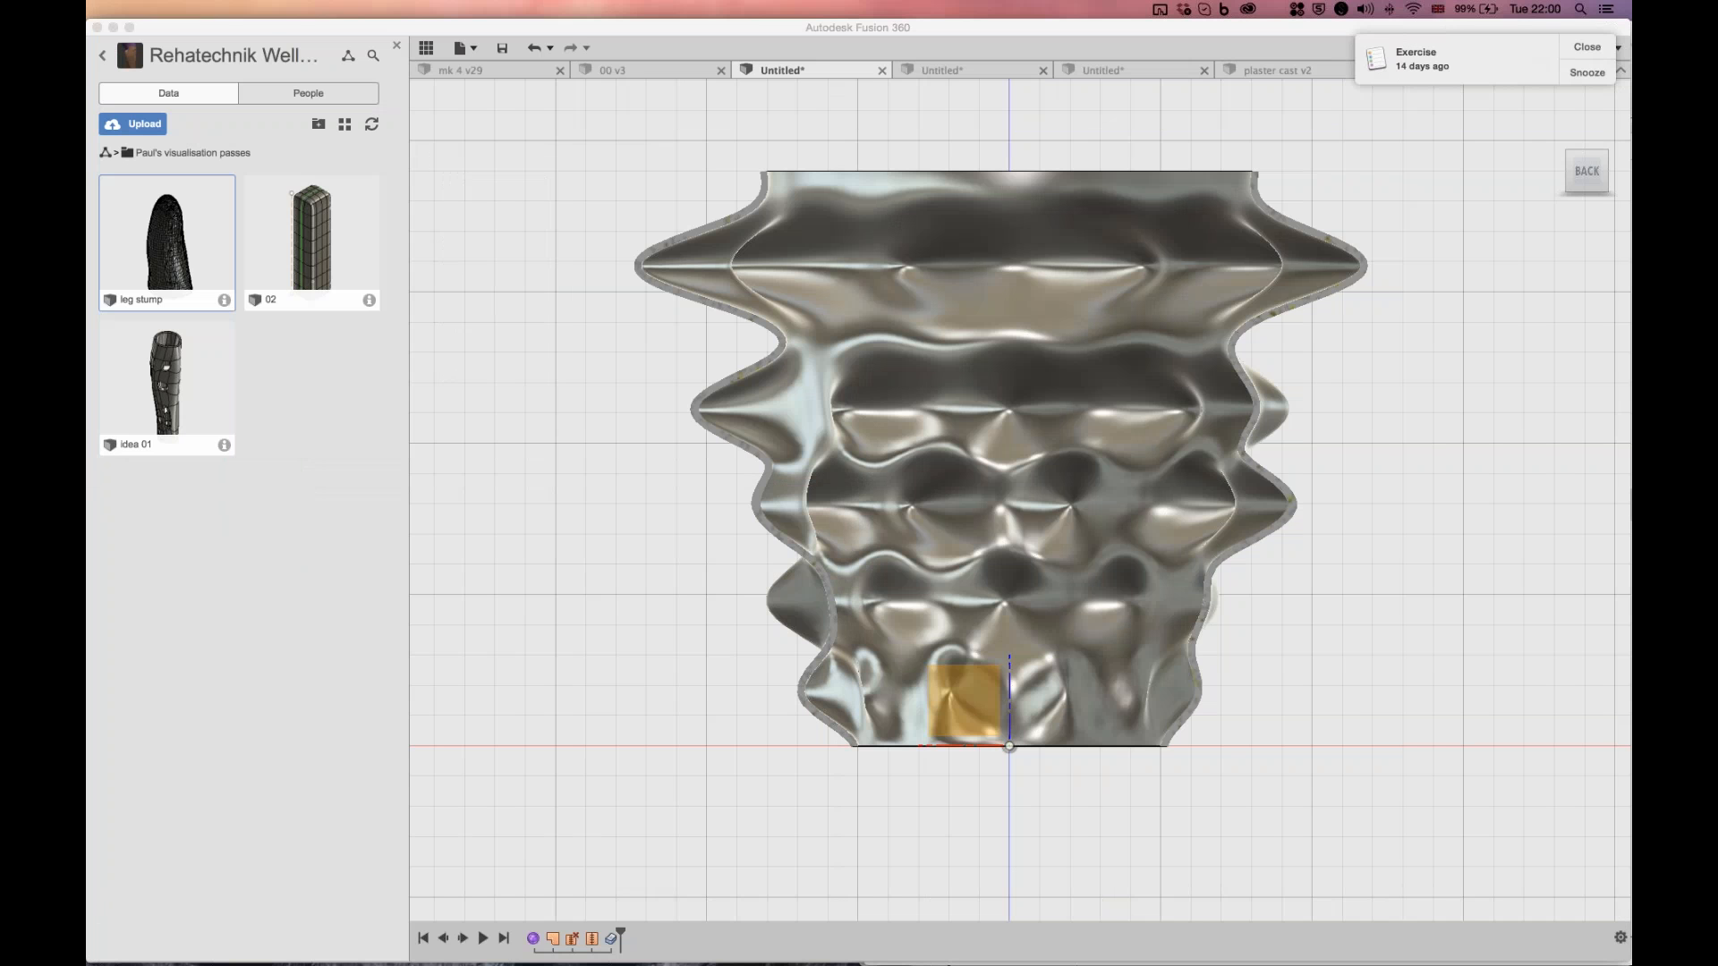
{"action": "key", "text": "super+Tab"}
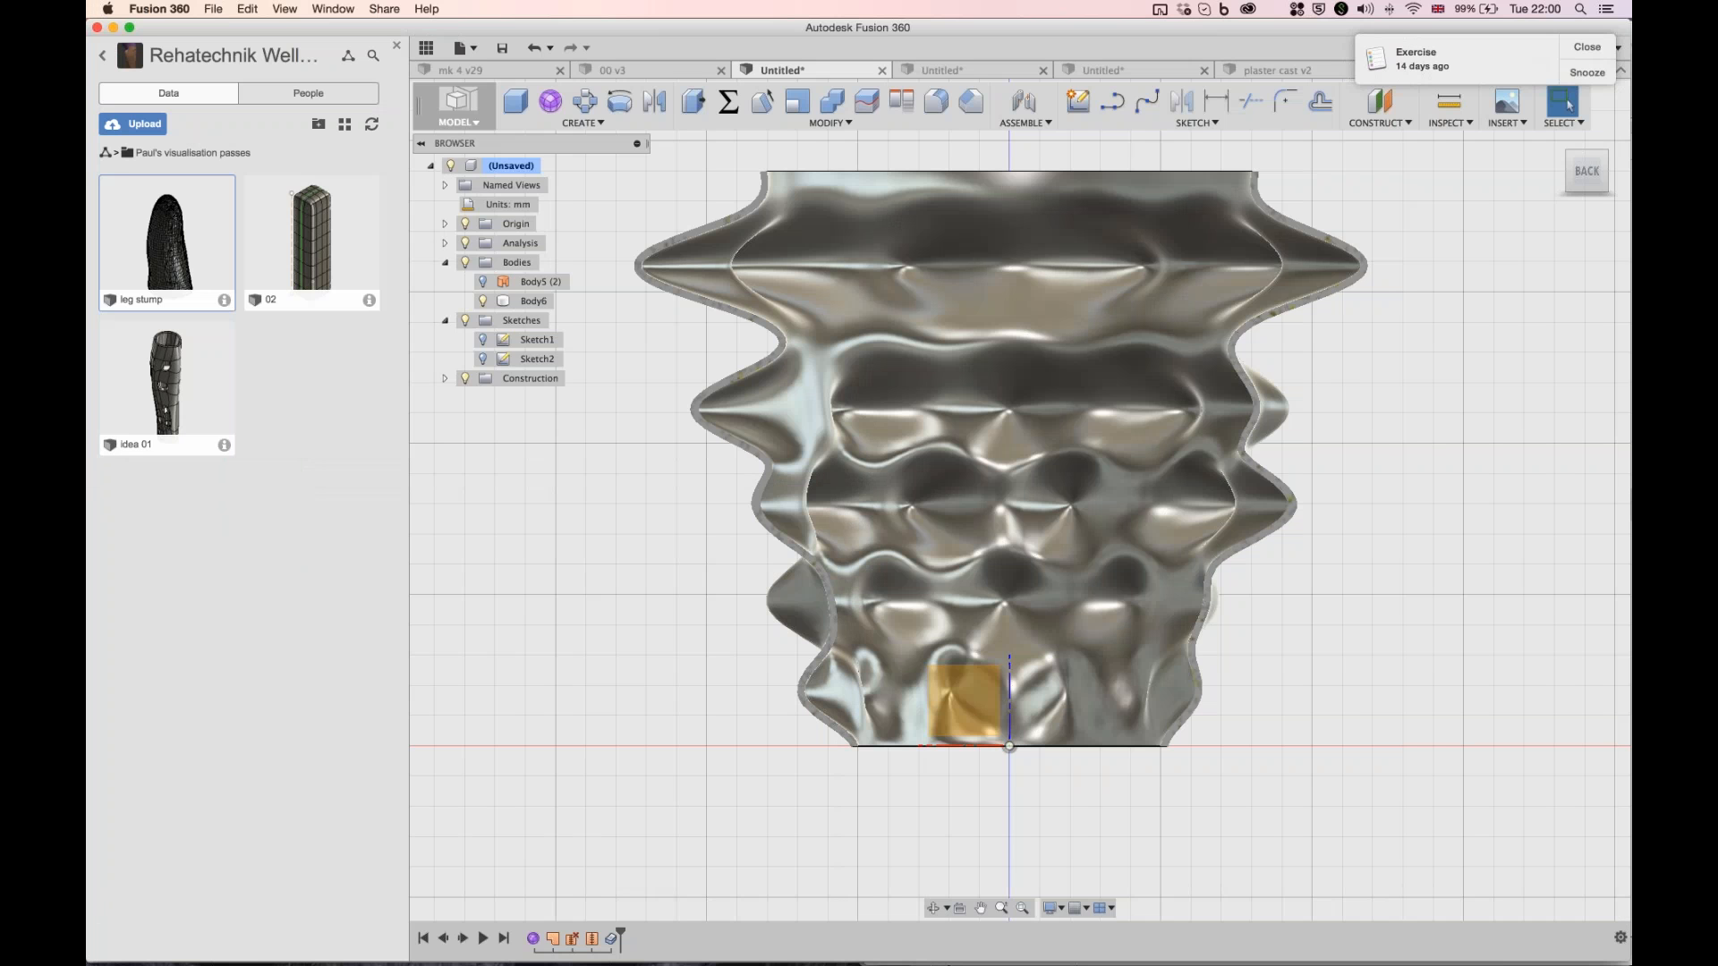
{"action": "key", "text": "super+Tab"}
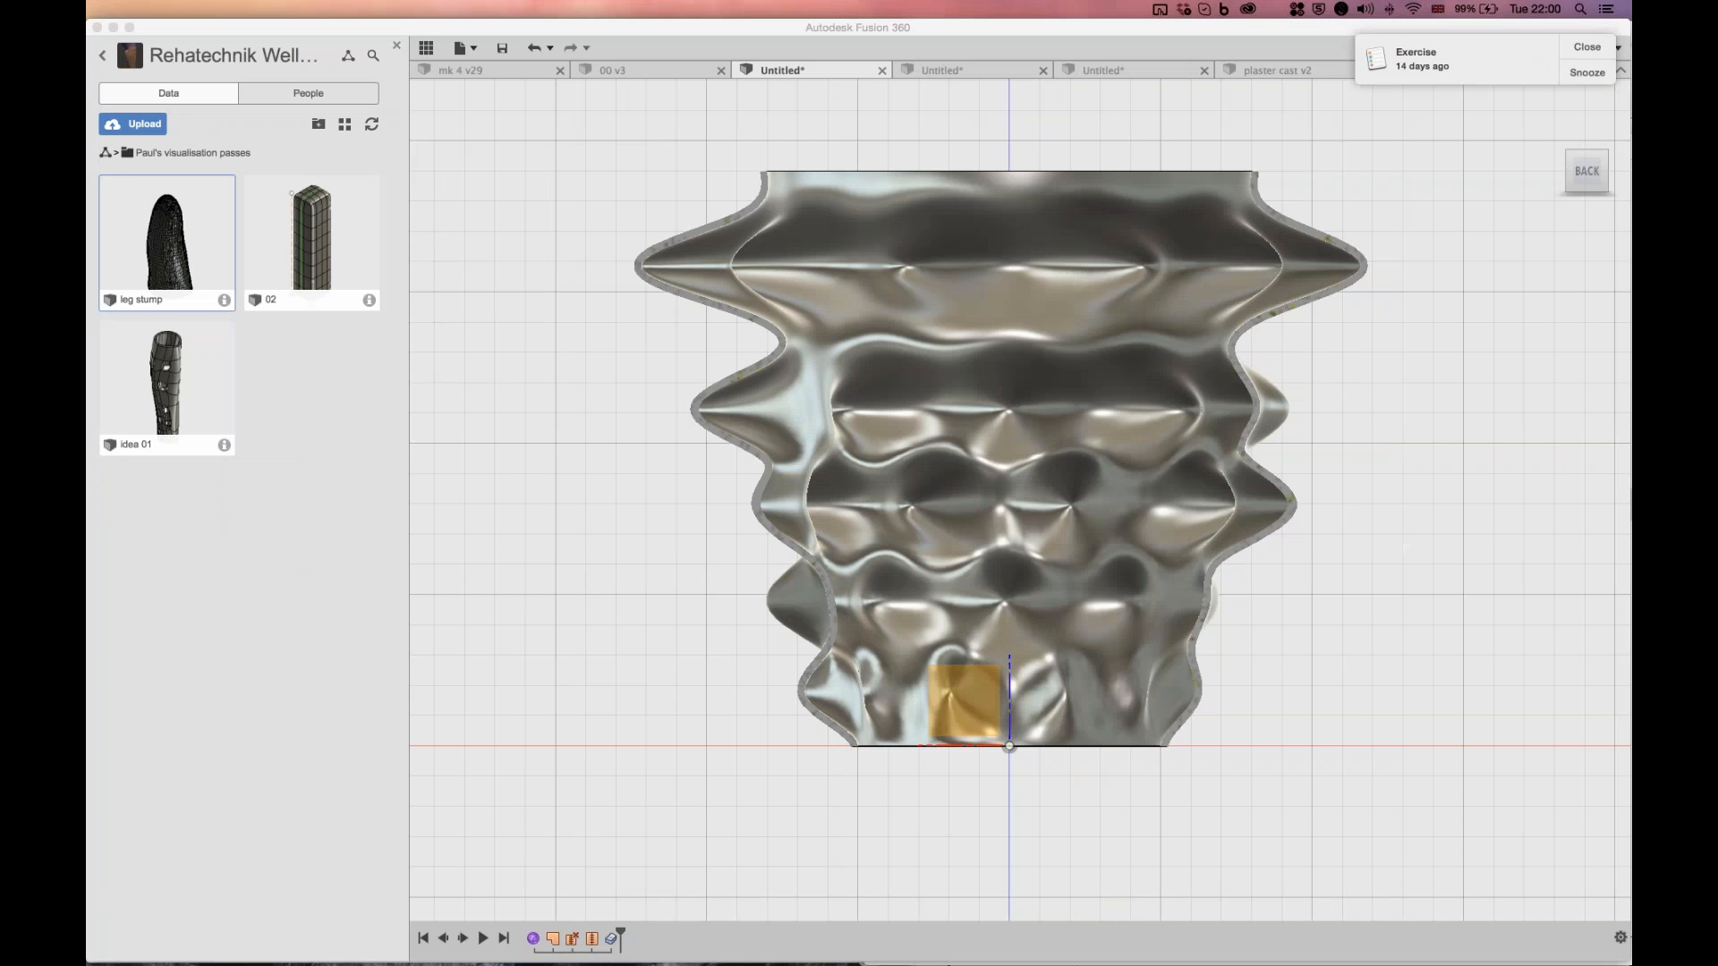